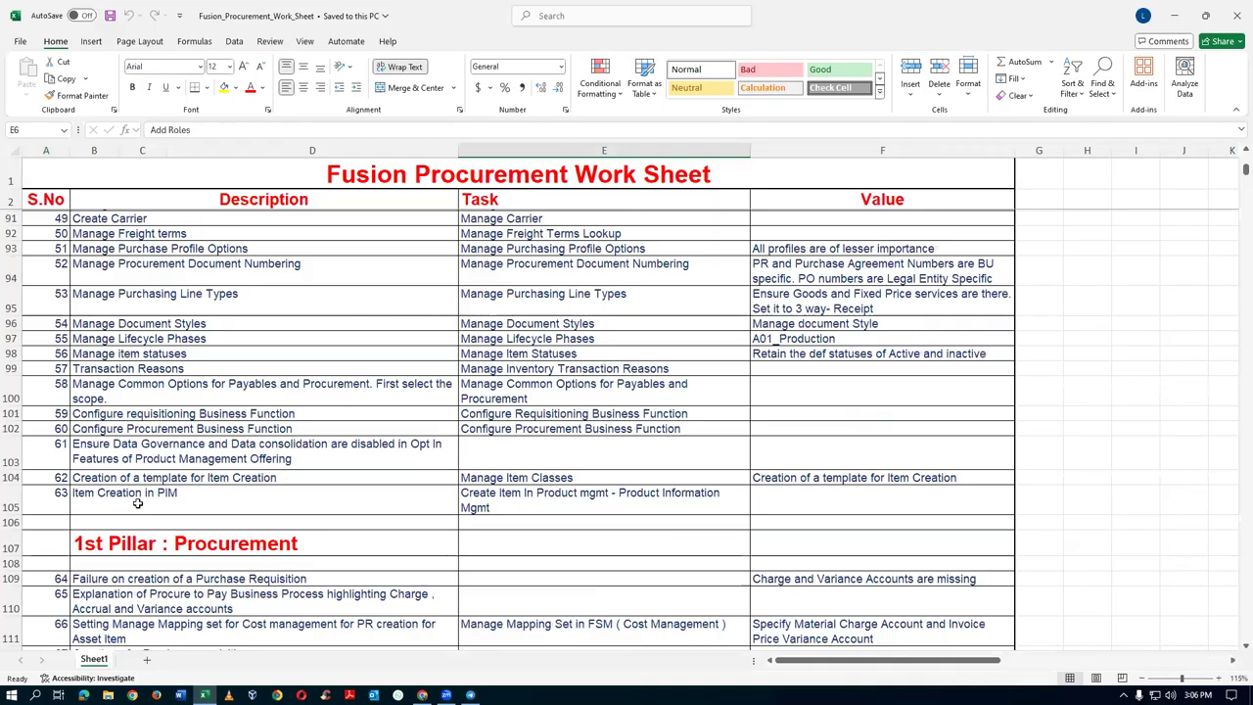
Step: Switch from the worksheet to the Oracle Fusion Cloud Applications page in the browser and open Setup and Maintenance
left_click(531, 509)
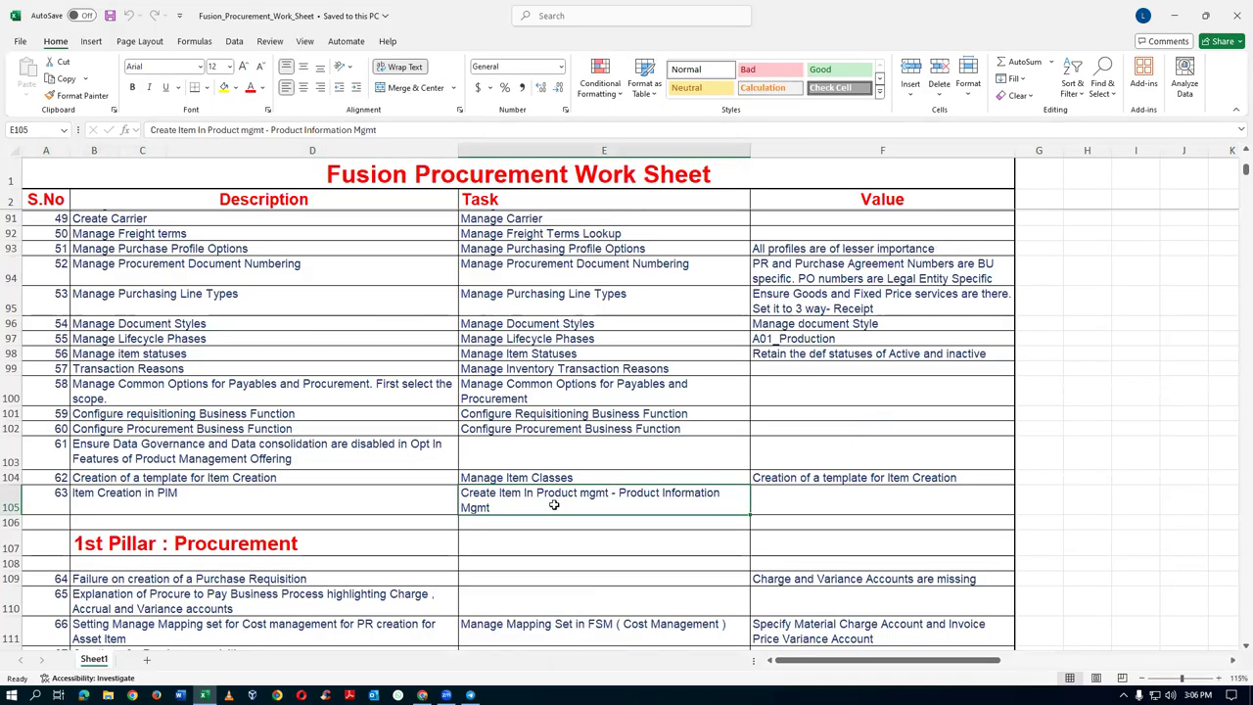
key("alt+Tab")
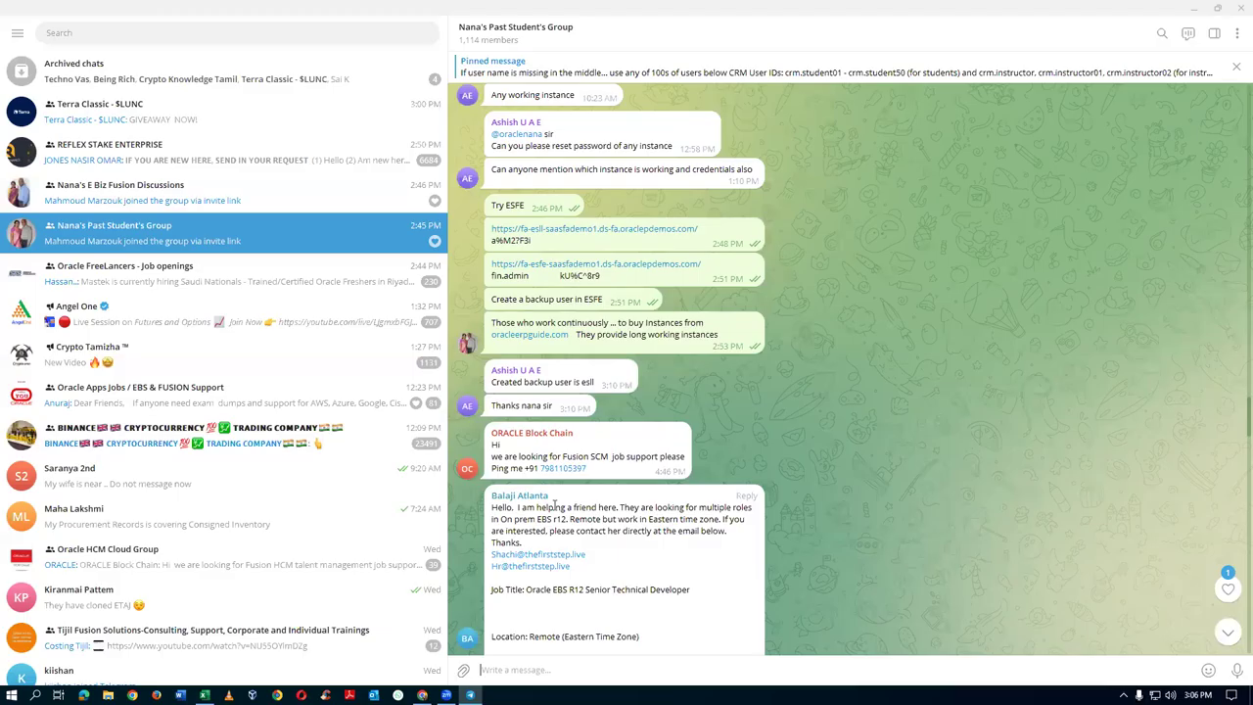
key("alt+Tab")
key("alt+Tab")
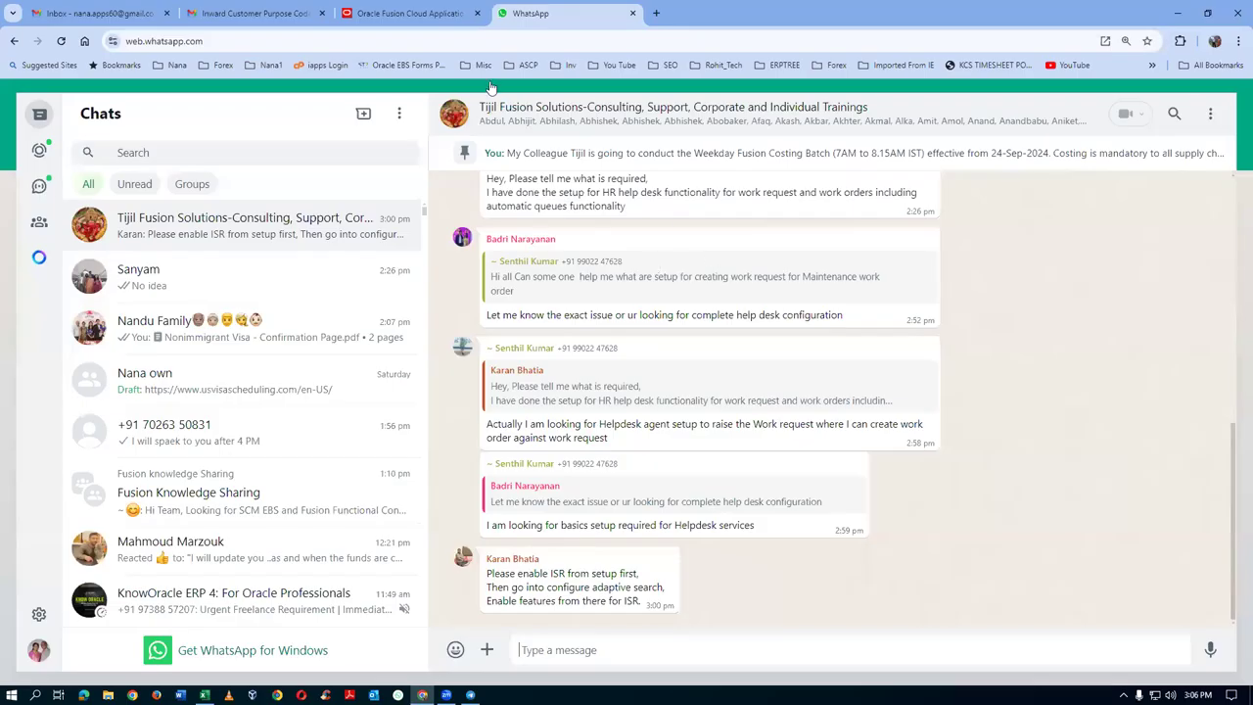
left_click(411, 13)
left_click(1216, 131)
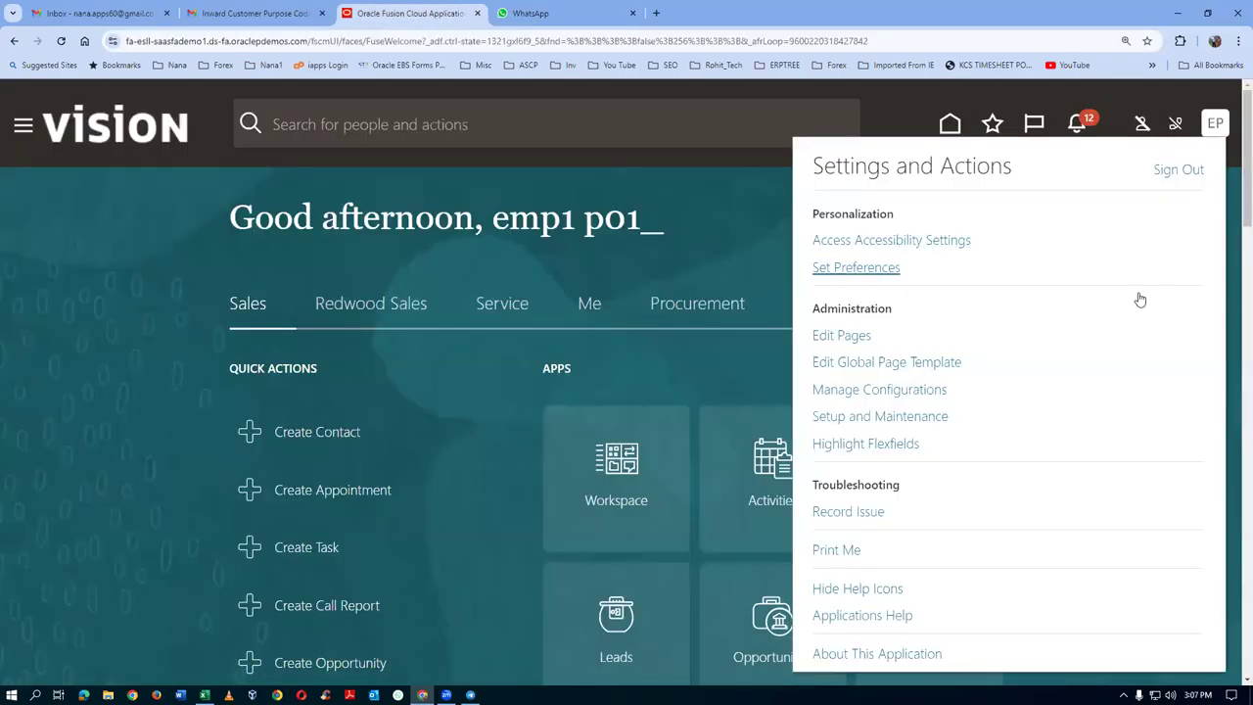
left_click(920, 417)
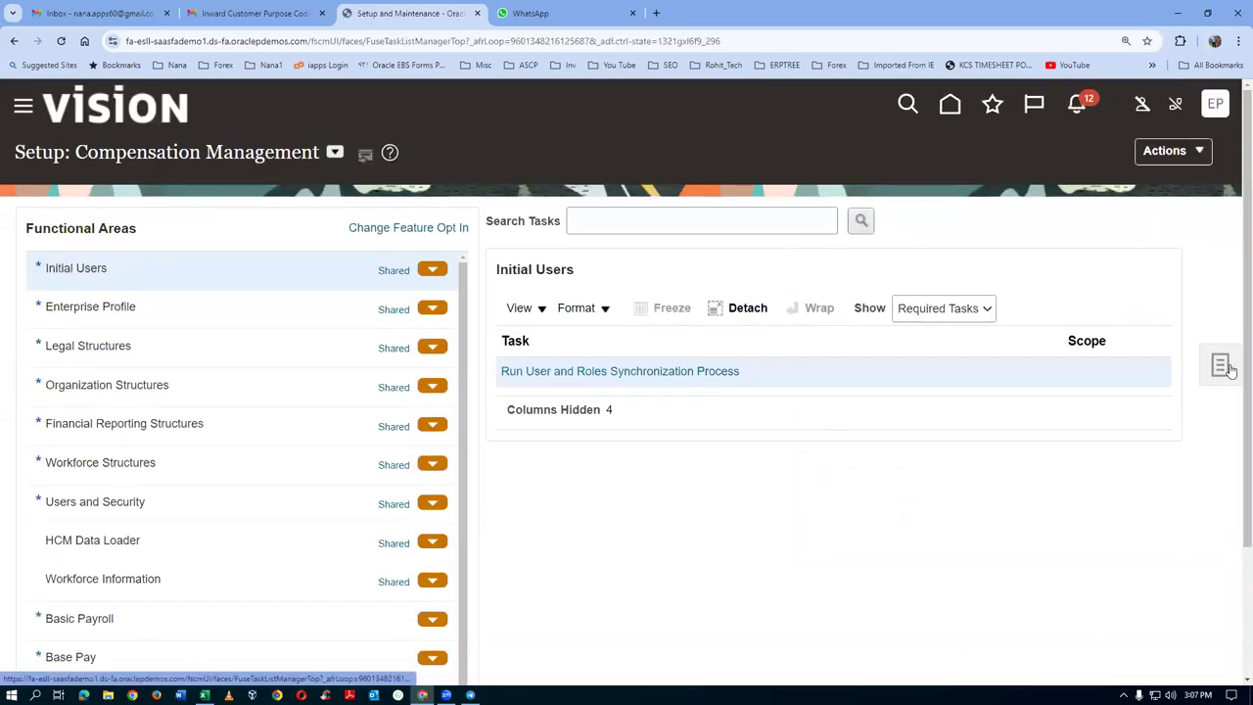
Step: Search the setup tasks for man%locations% and open the Manage Locations task
left_click(1225, 367)
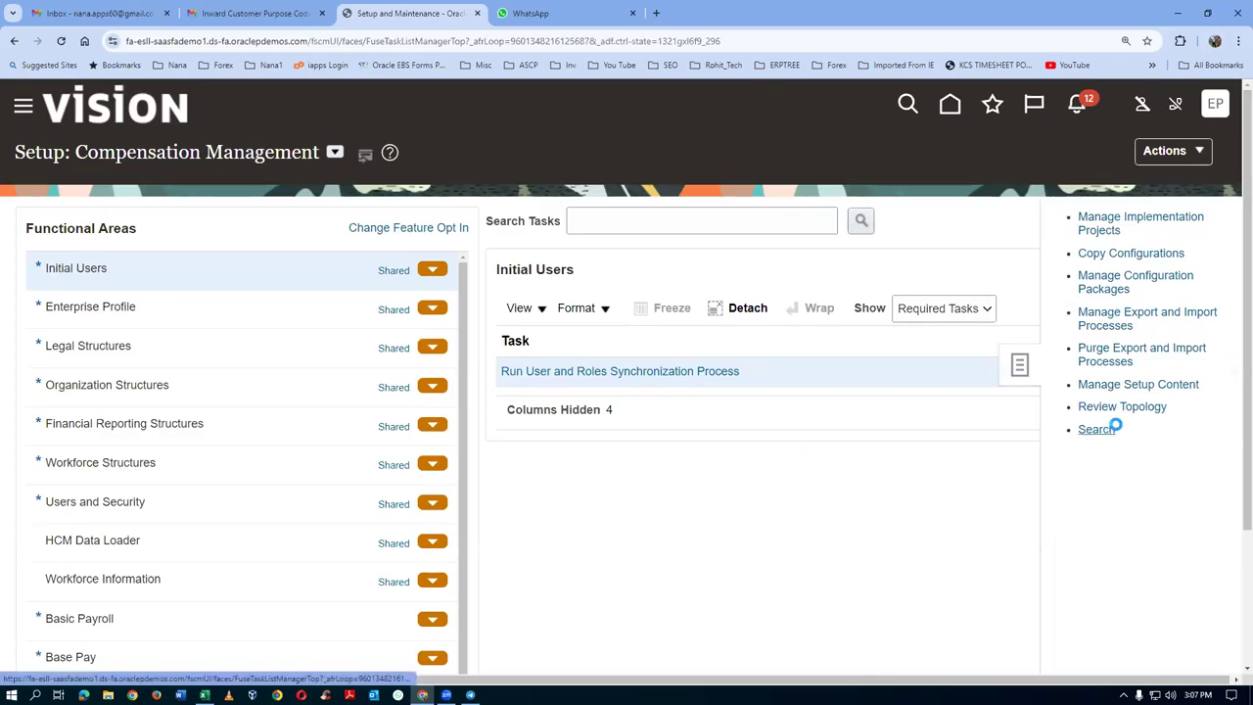
left_click(1111, 428)
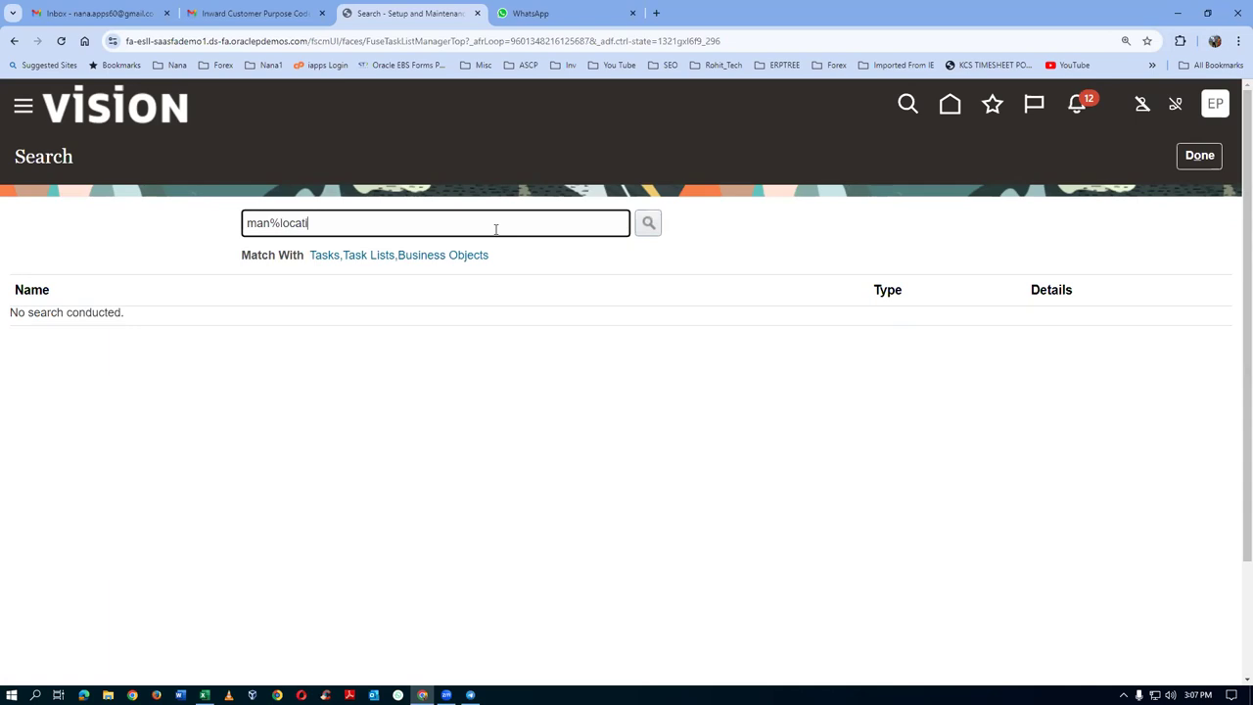
key("Return")
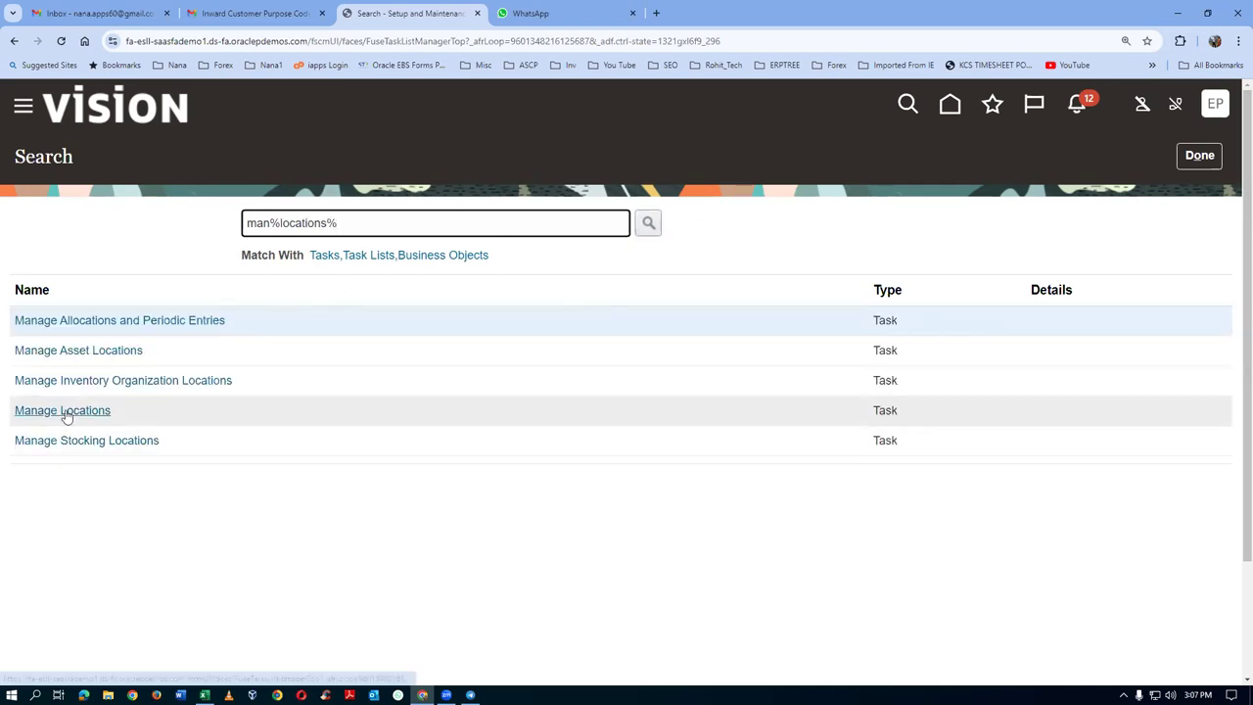
left_click(62, 410)
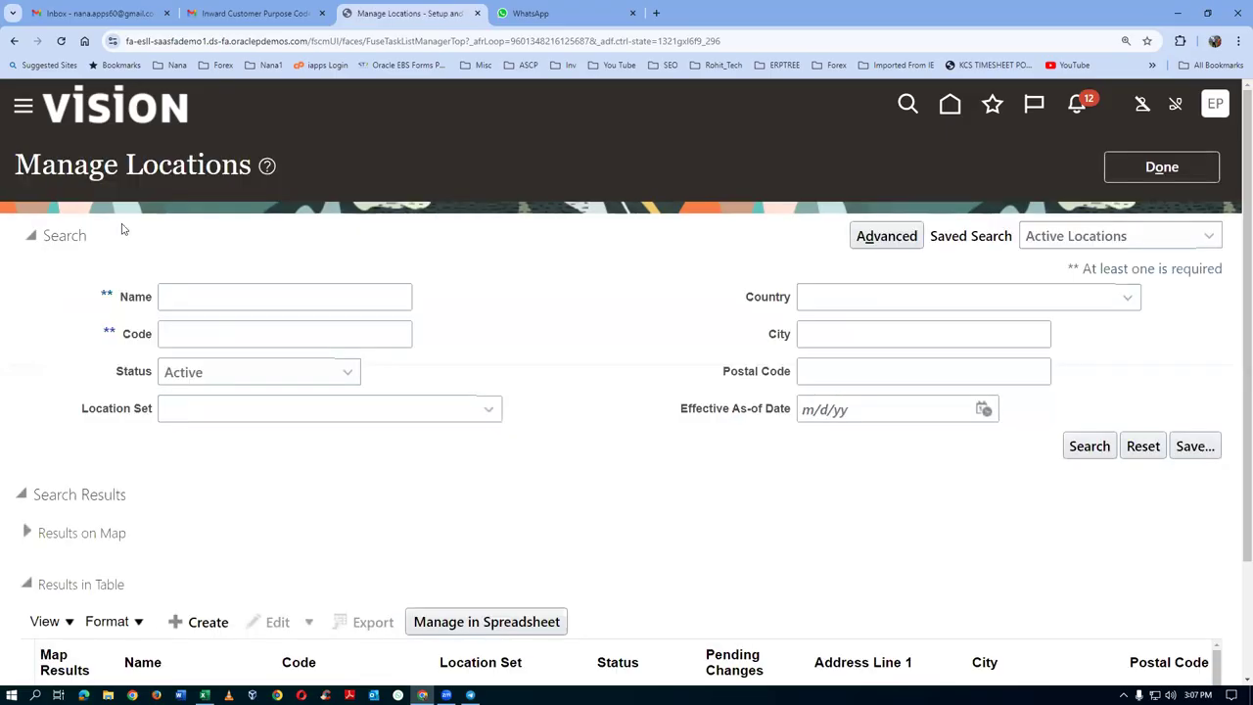
Step: Search the active locations by the name p01
left_click(173, 305)
type("p01")
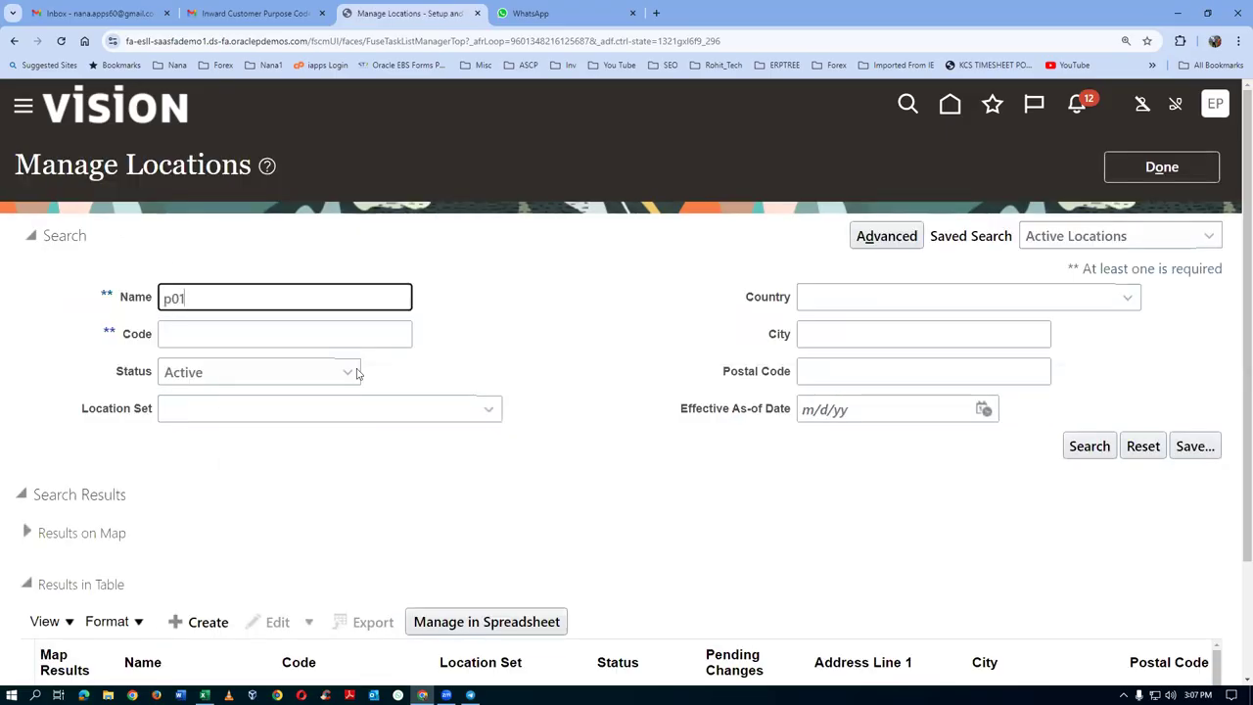
key("Return")
scroll(337, 436, "down", 2)
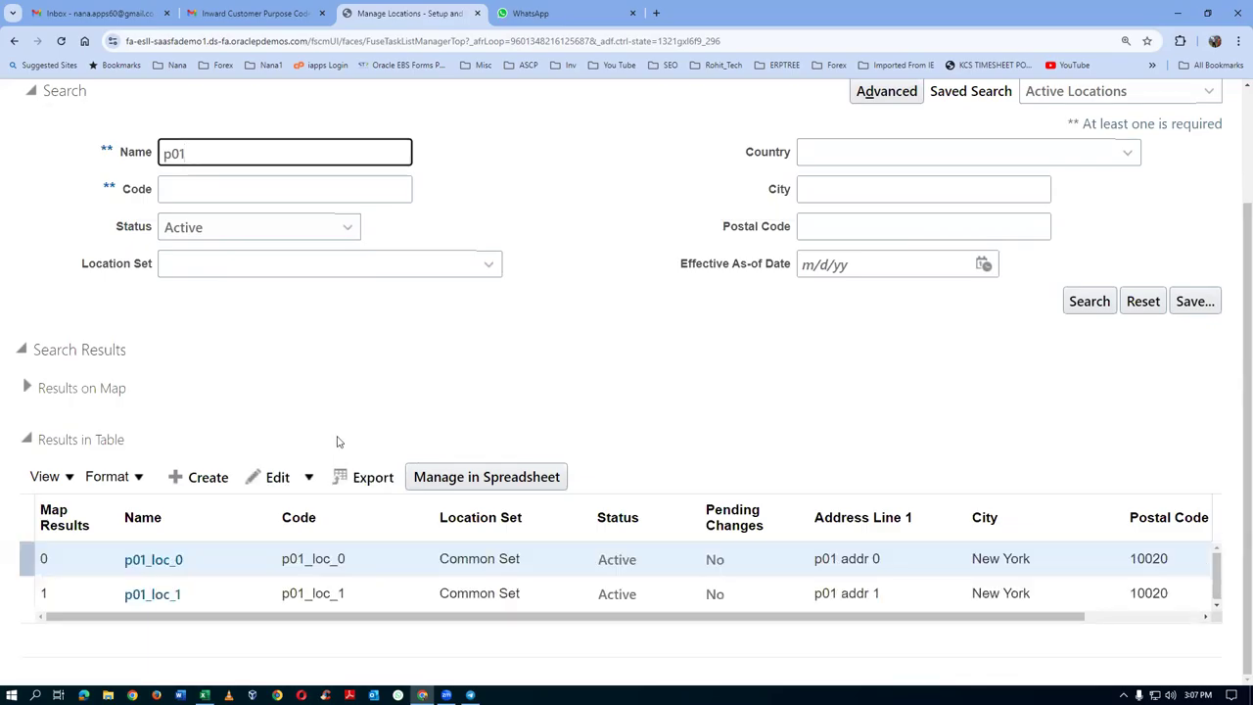
Step: Open location p01_loc_1 for editing, check its inventory organization and name, and return to the task search without saving
left_click(13, 607)
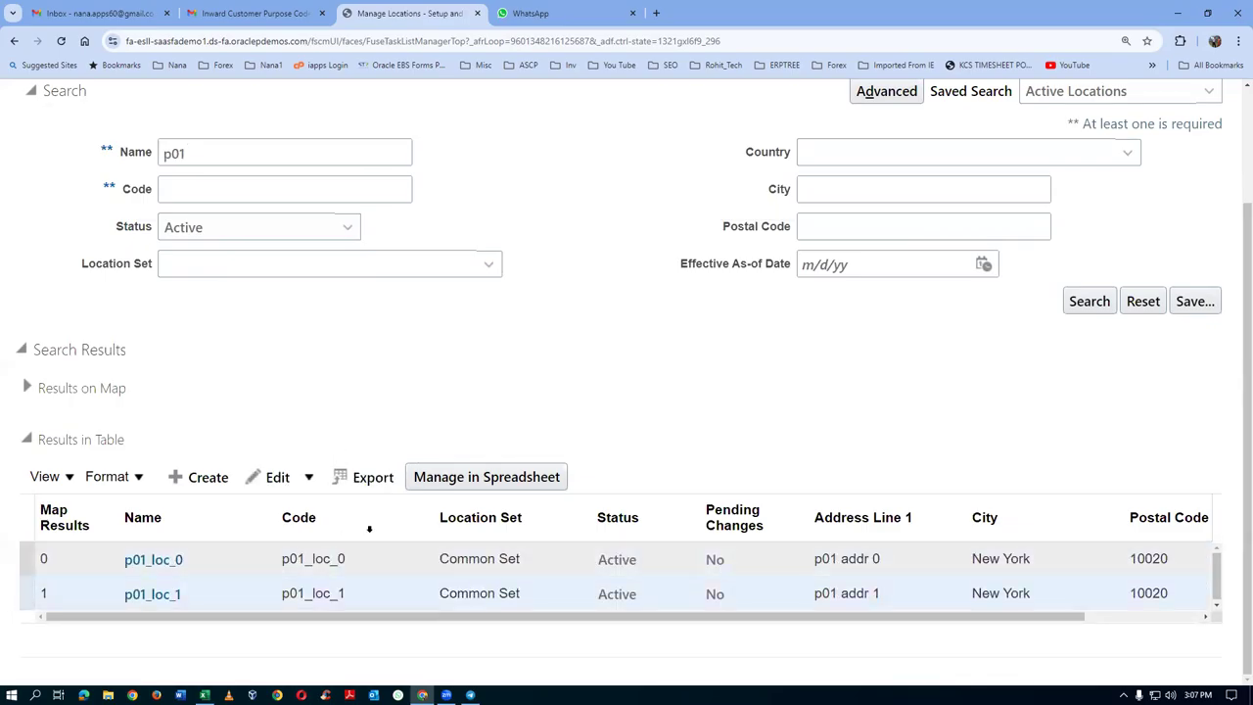
left_click(277, 476)
left_click(297, 538)
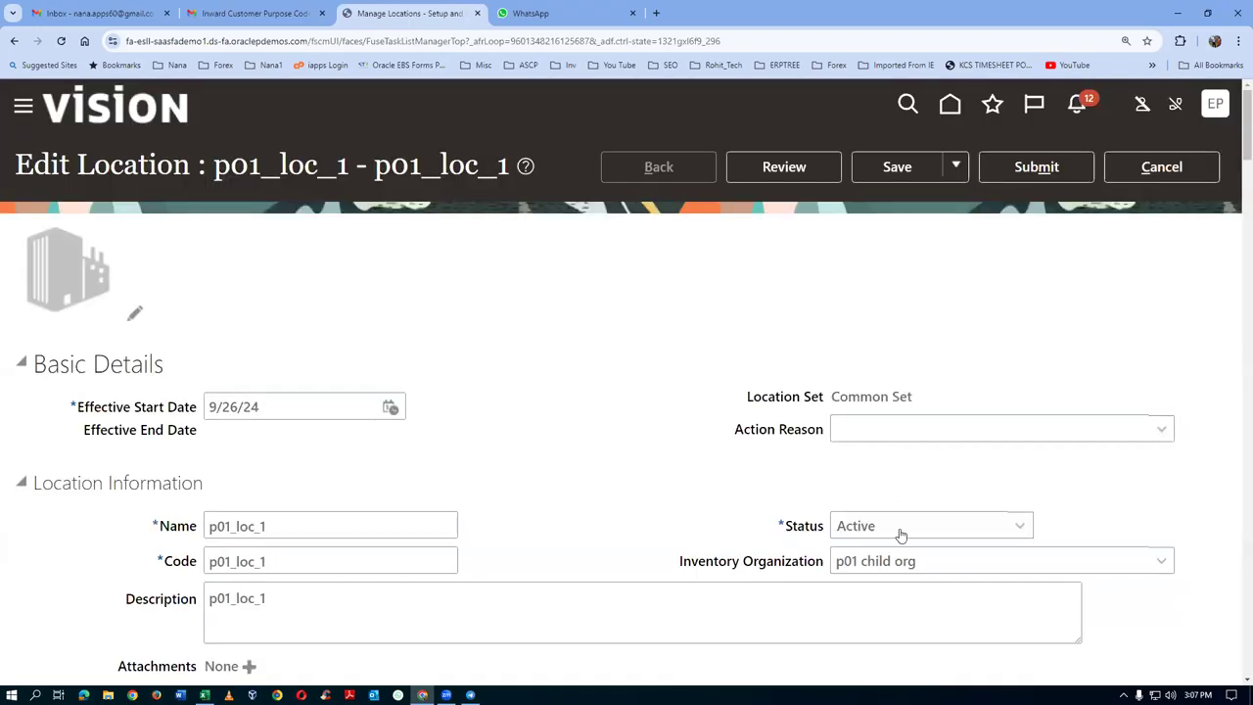
left_click(932, 560)
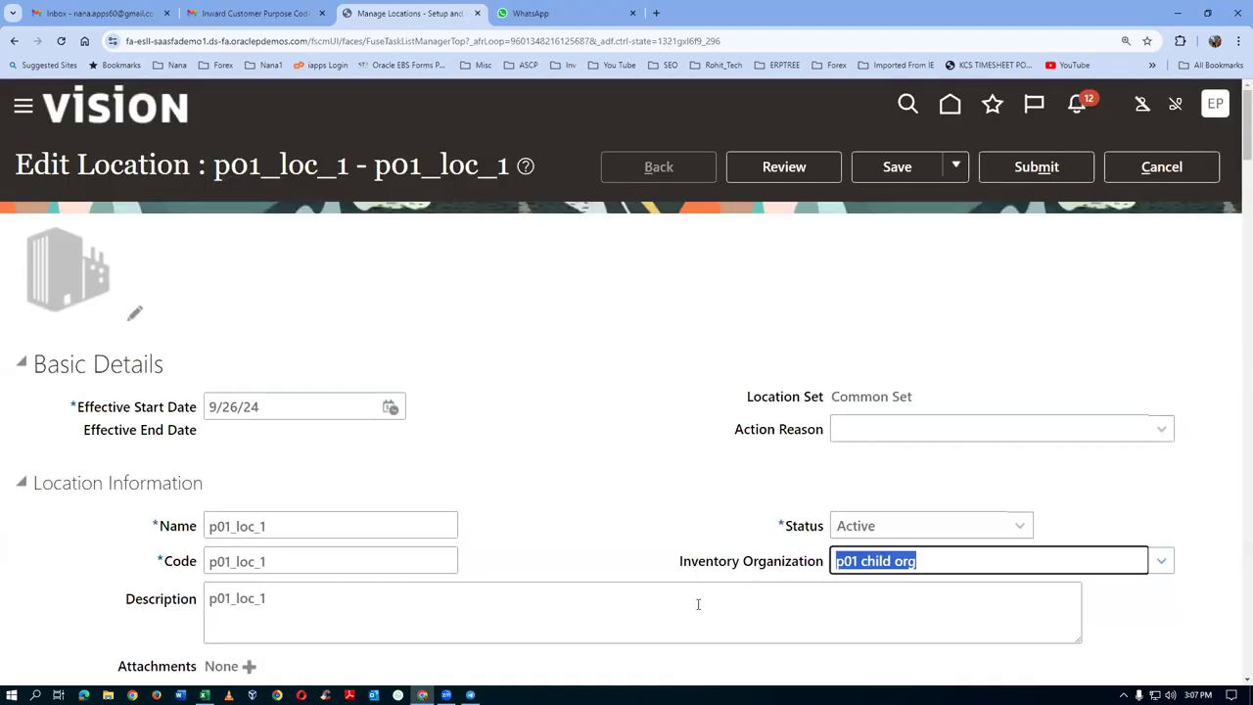
left_click(302, 518)
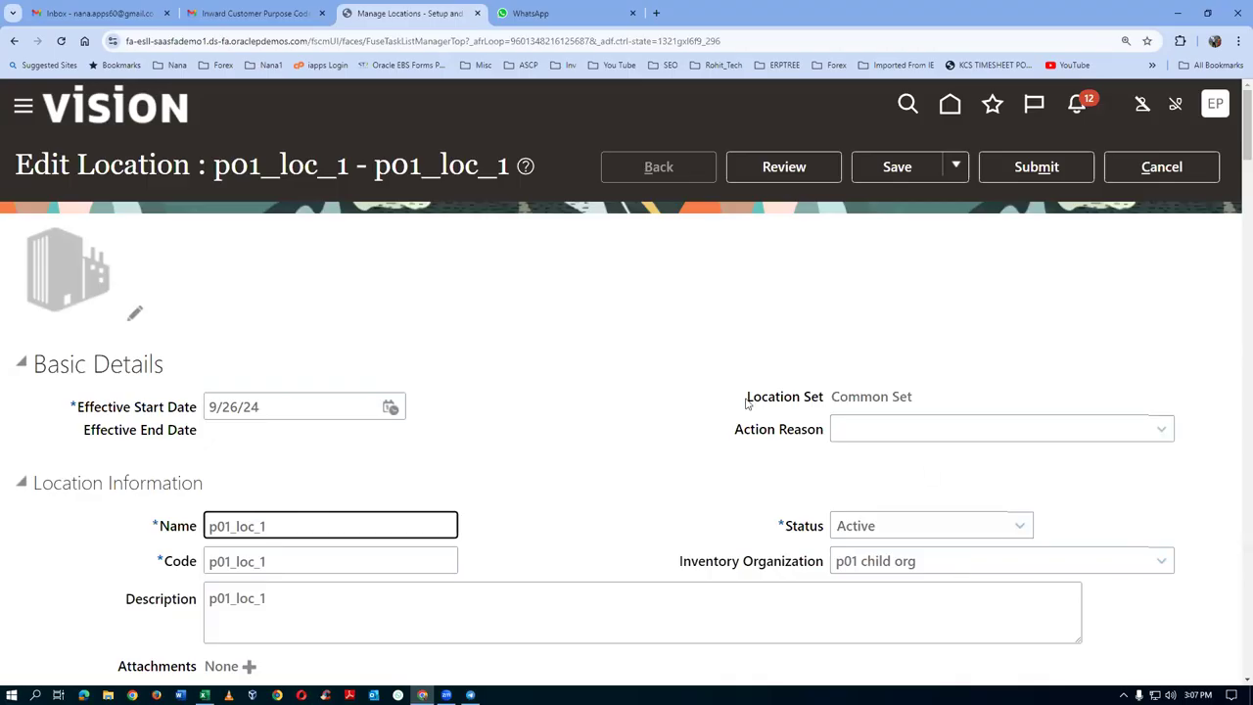
left_click(1183, 171)
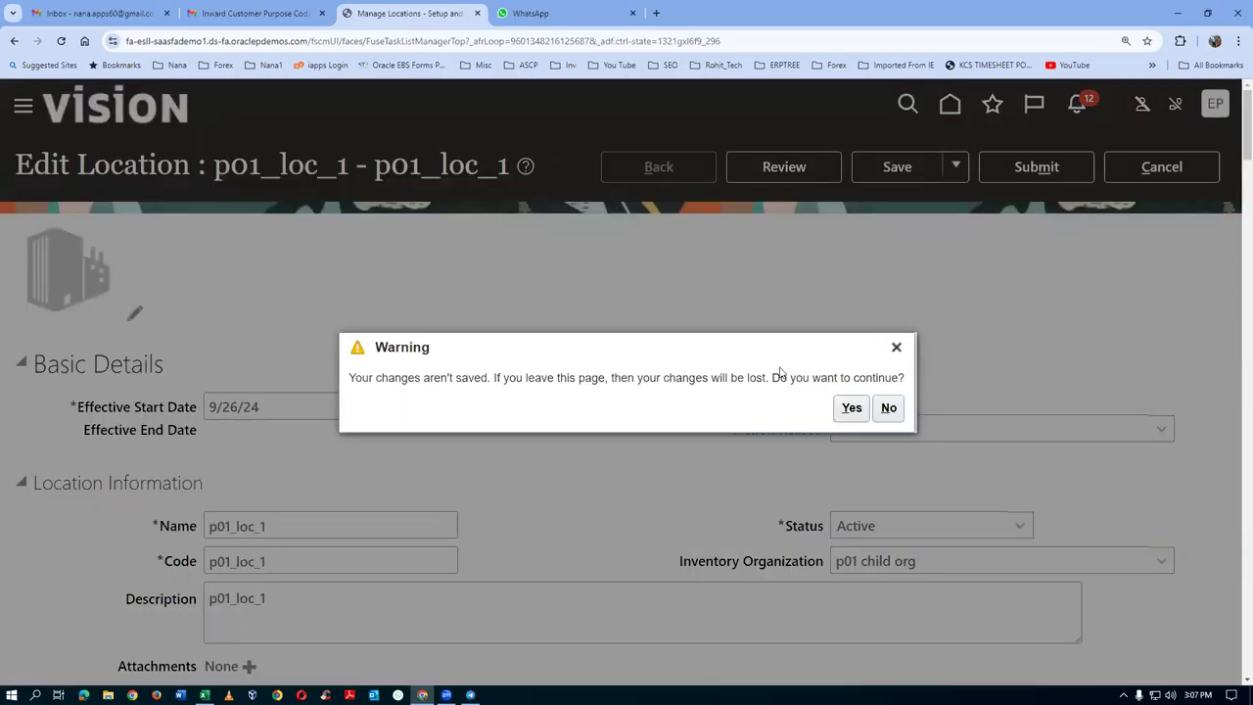
left_click(850, 407)
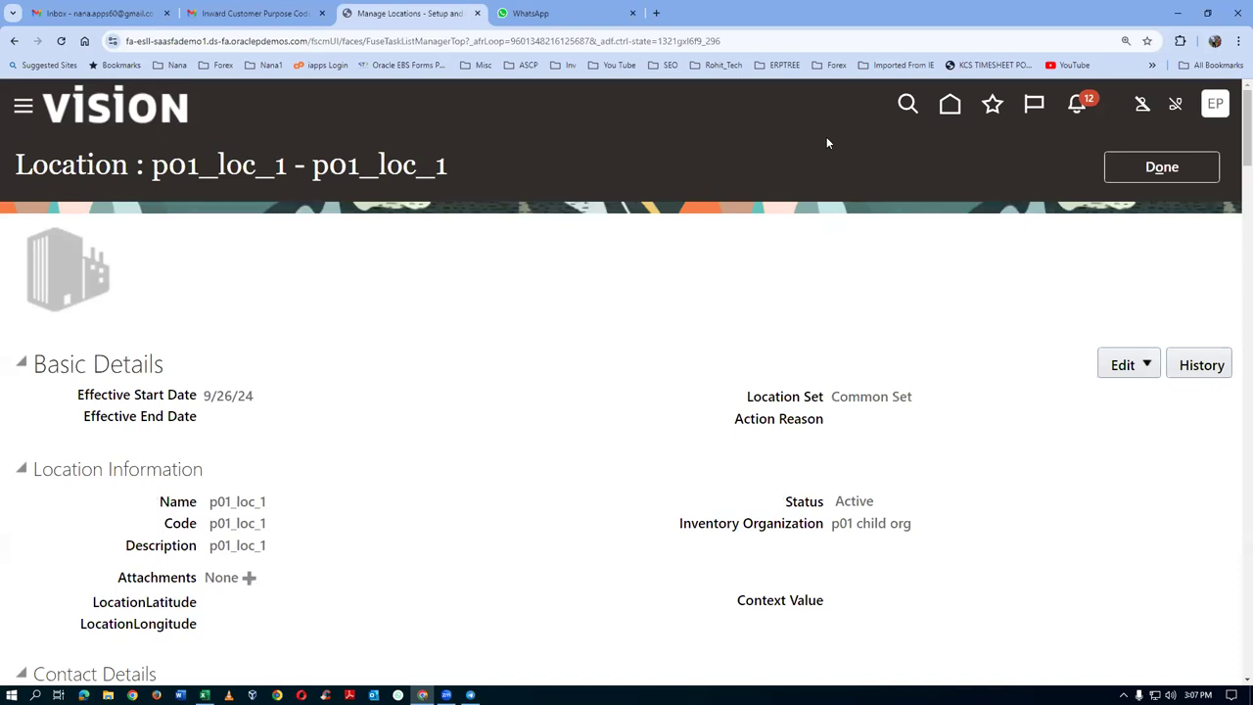
left_click(1136, 169)
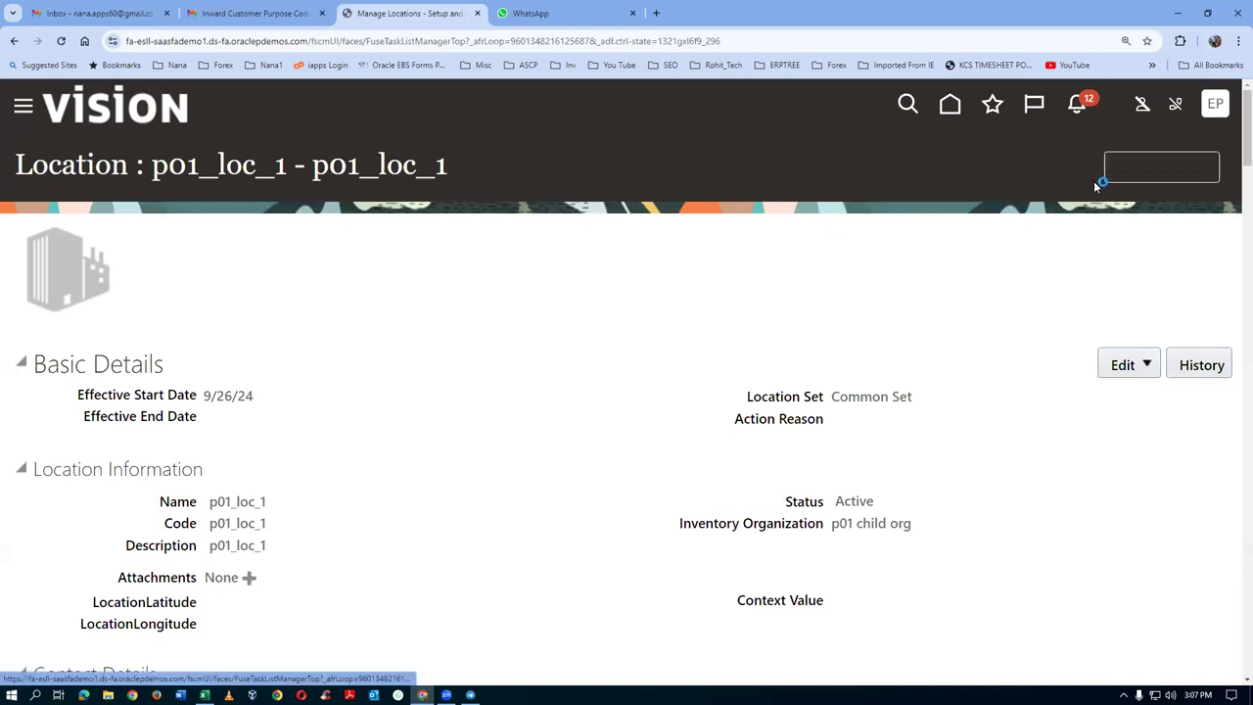
left_click(1162, 166)
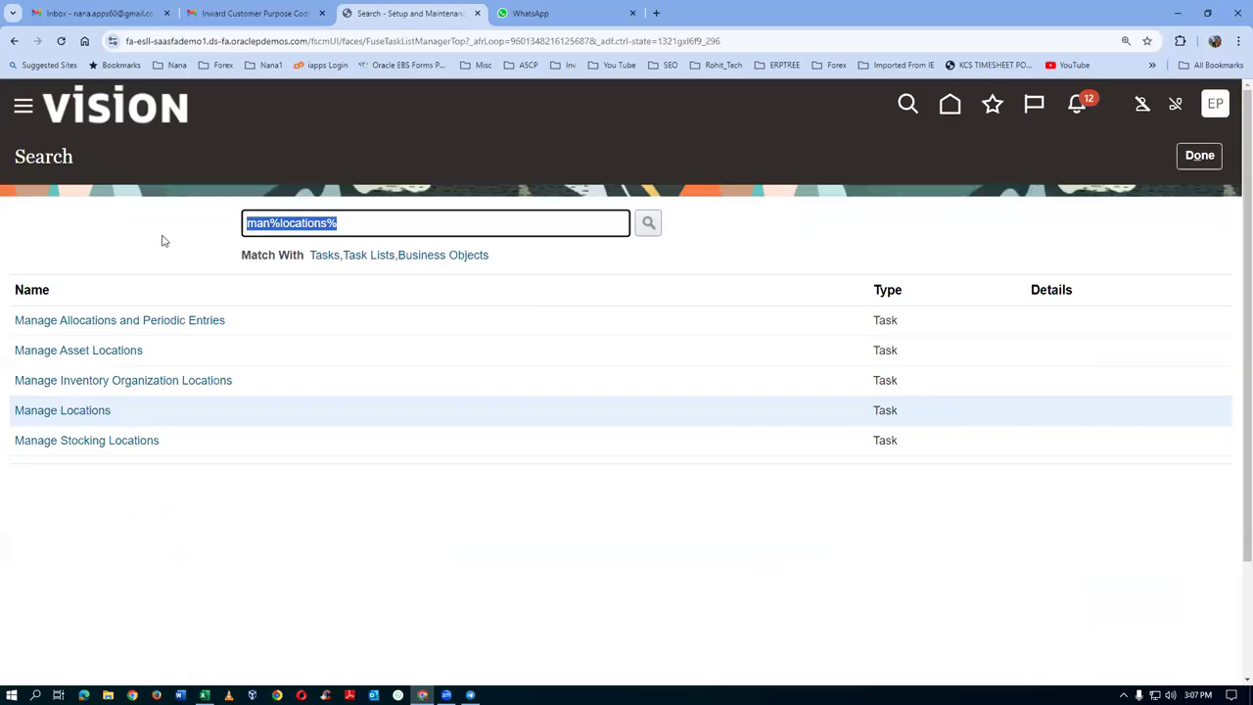
Step: Find the Manage Inventory Organizations task with man%inv%org%, look up organizations named p01, and close the task
type("man%inv%org%")
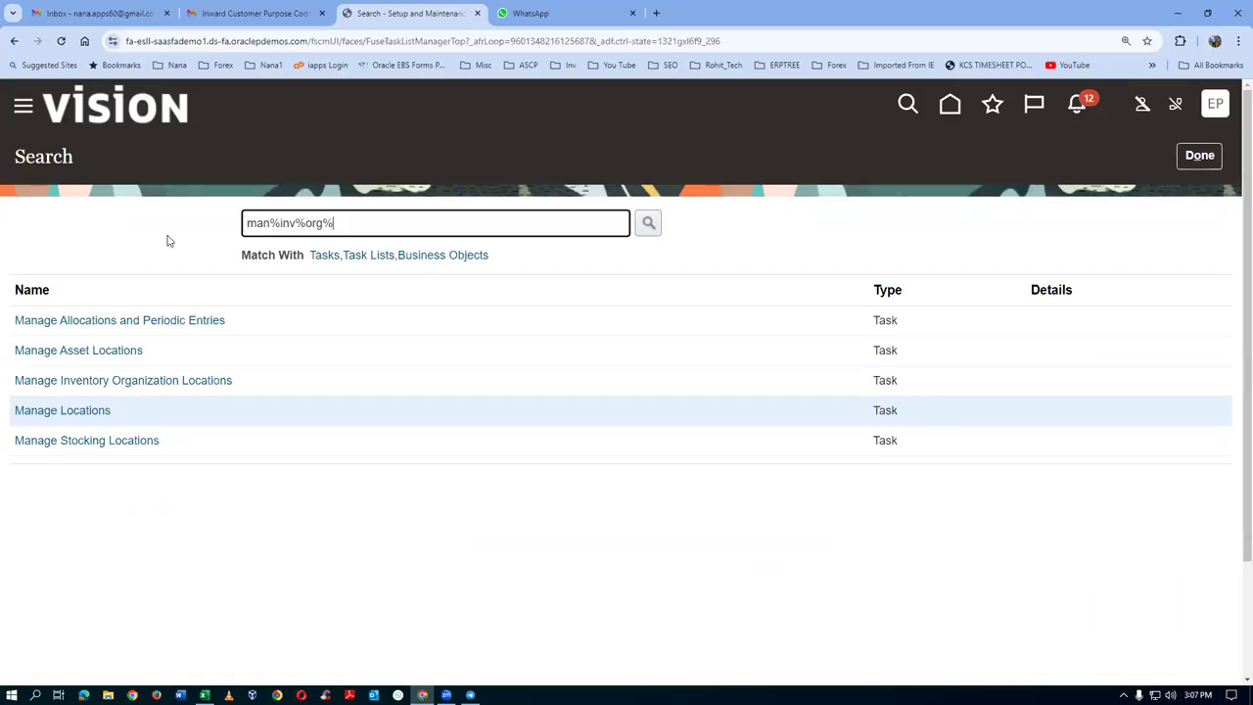
left_click(137, 382)
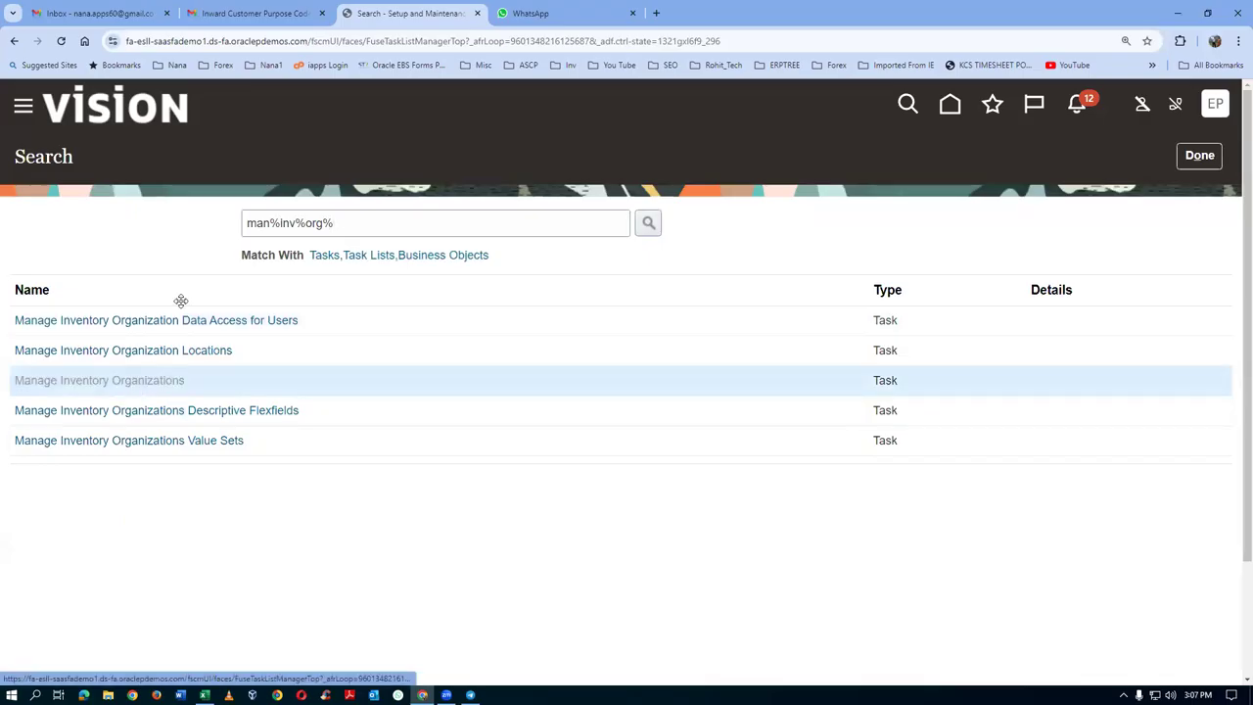
left_click(227, 305)
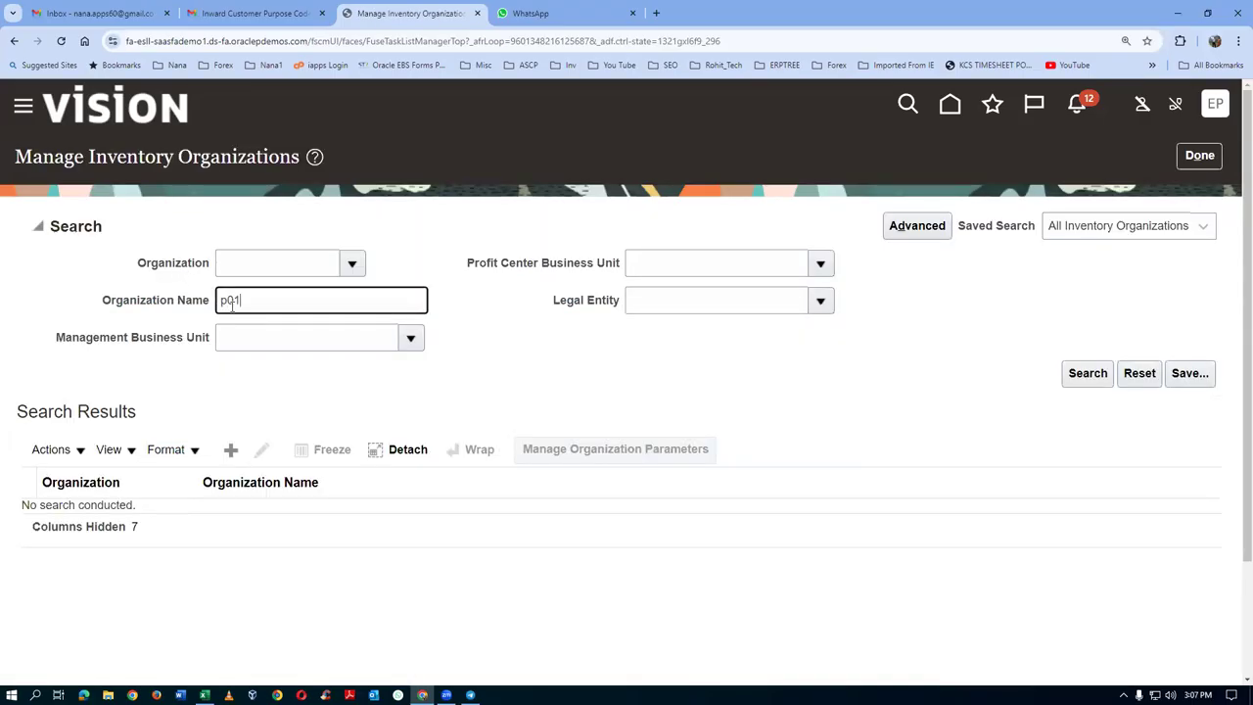
key("Return")
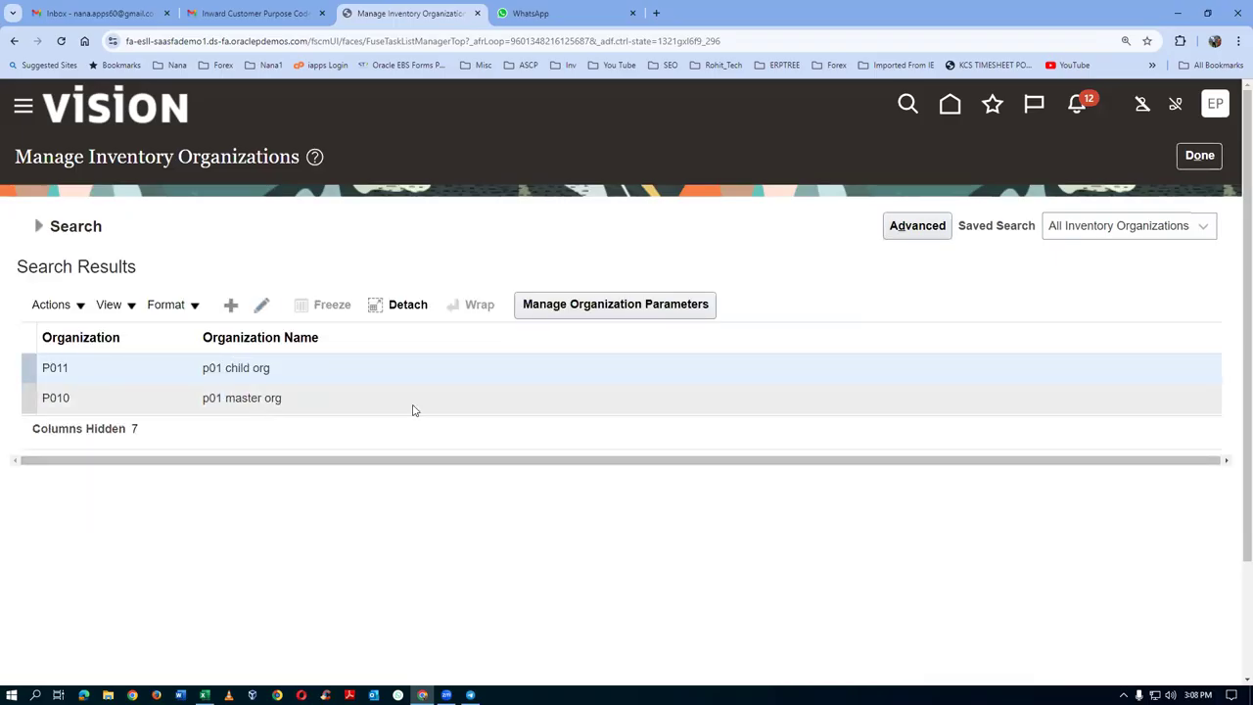
left_click(1199, 156)
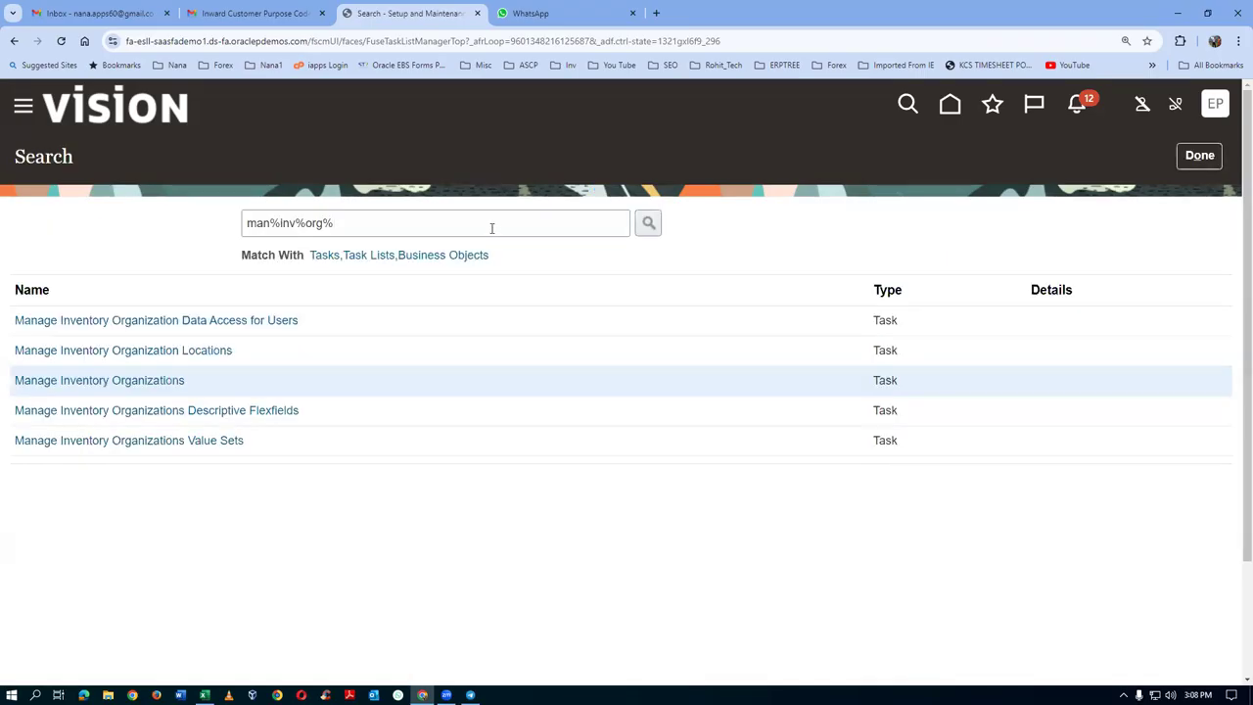
Step: Find Manage Subinventories and Locators with man%sub%loca%, view the subinventories of organization P011, and close the task
type("man%sub%loca%")
key("Return")
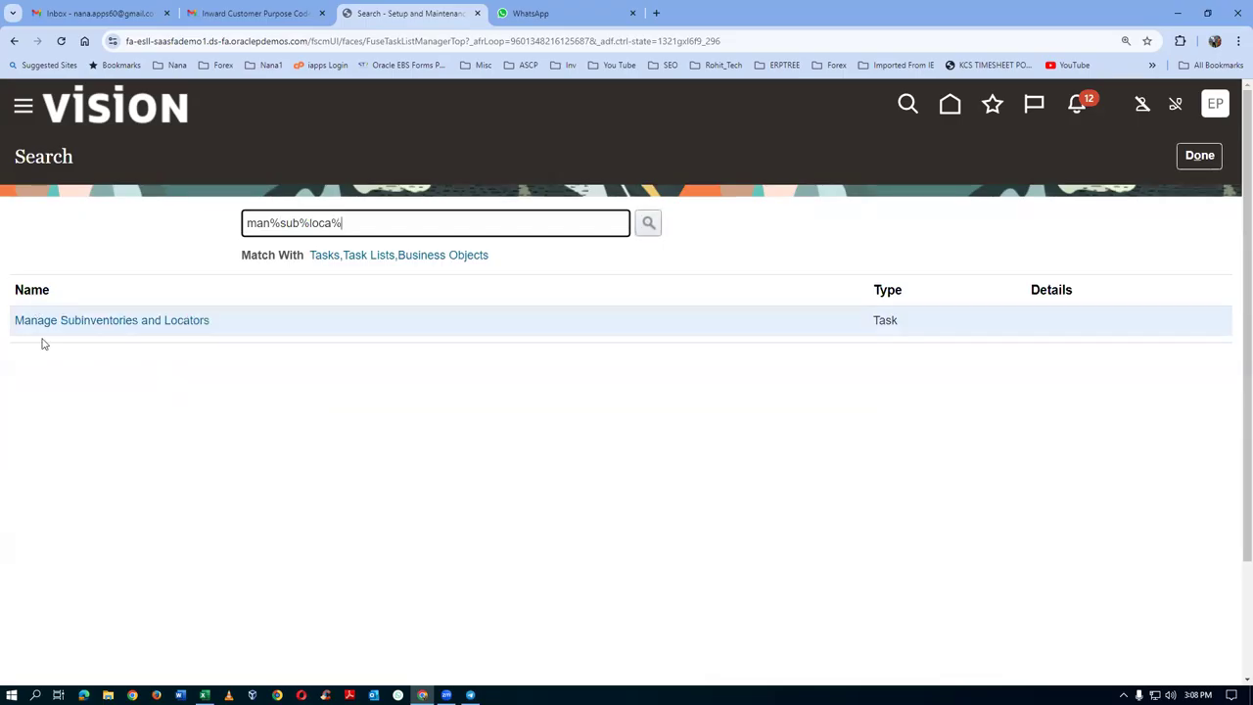
left_click(59, 324)
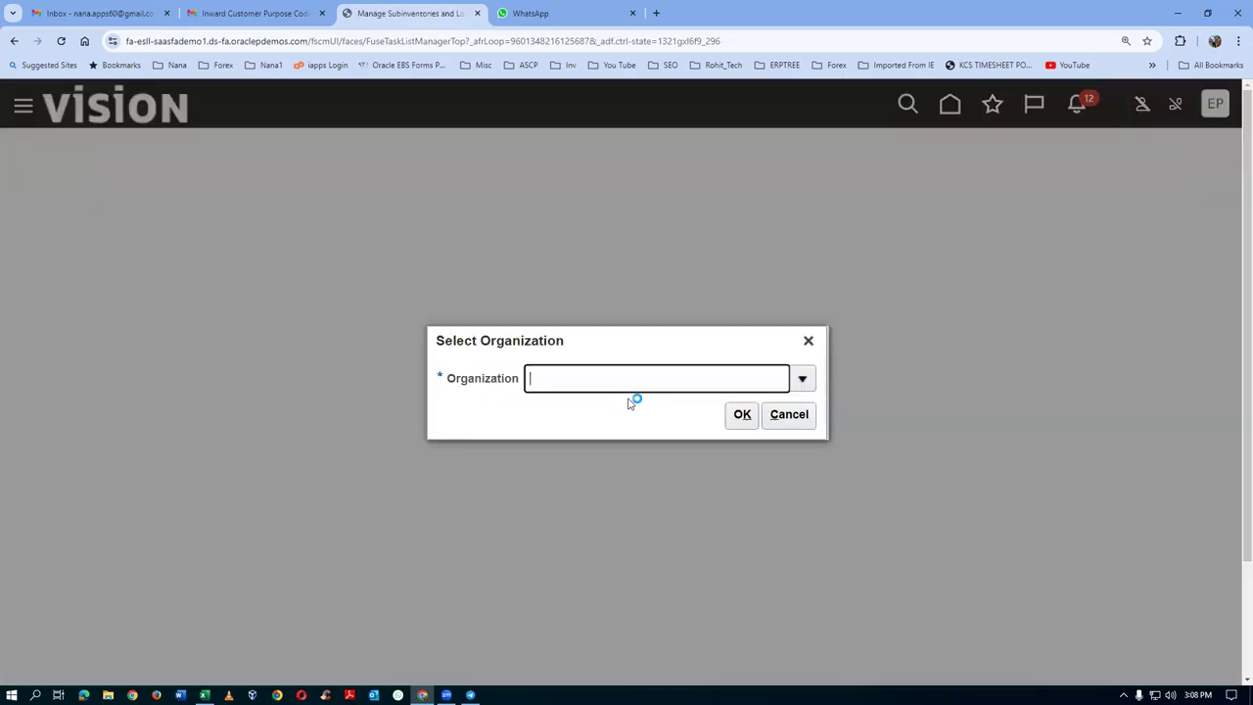
type("P011")
left_click(742, 414)
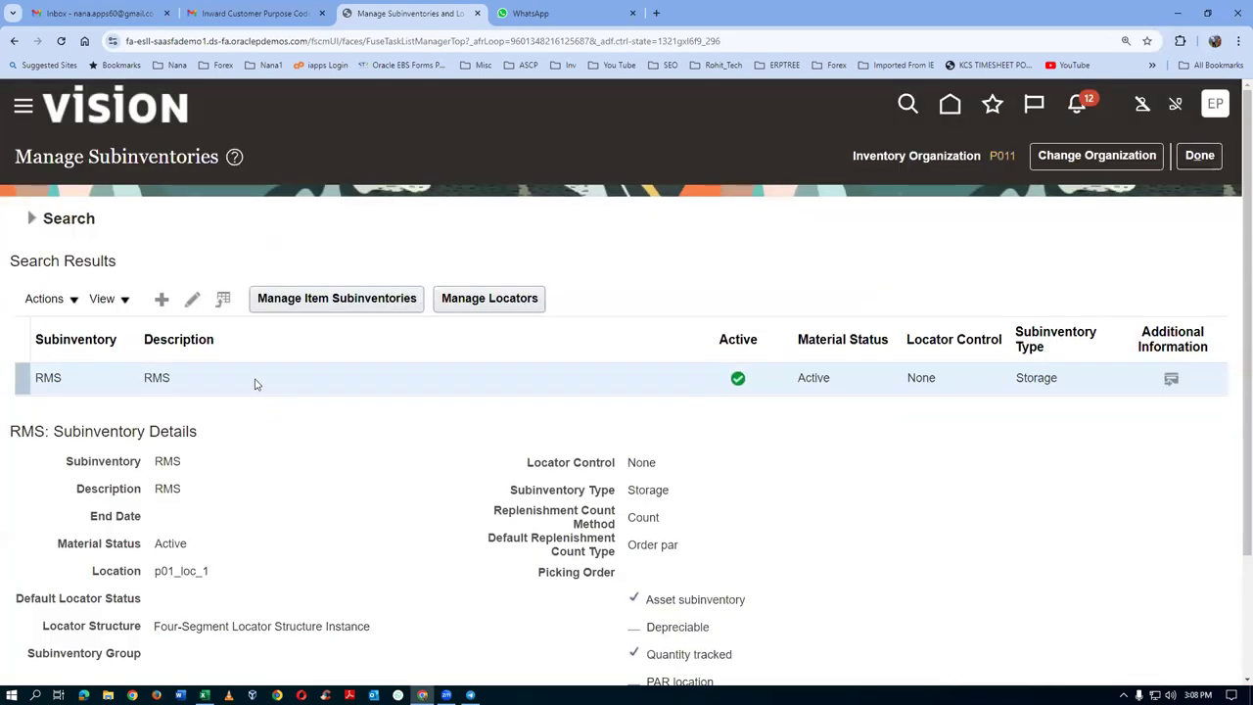
left_click(1198, 155)
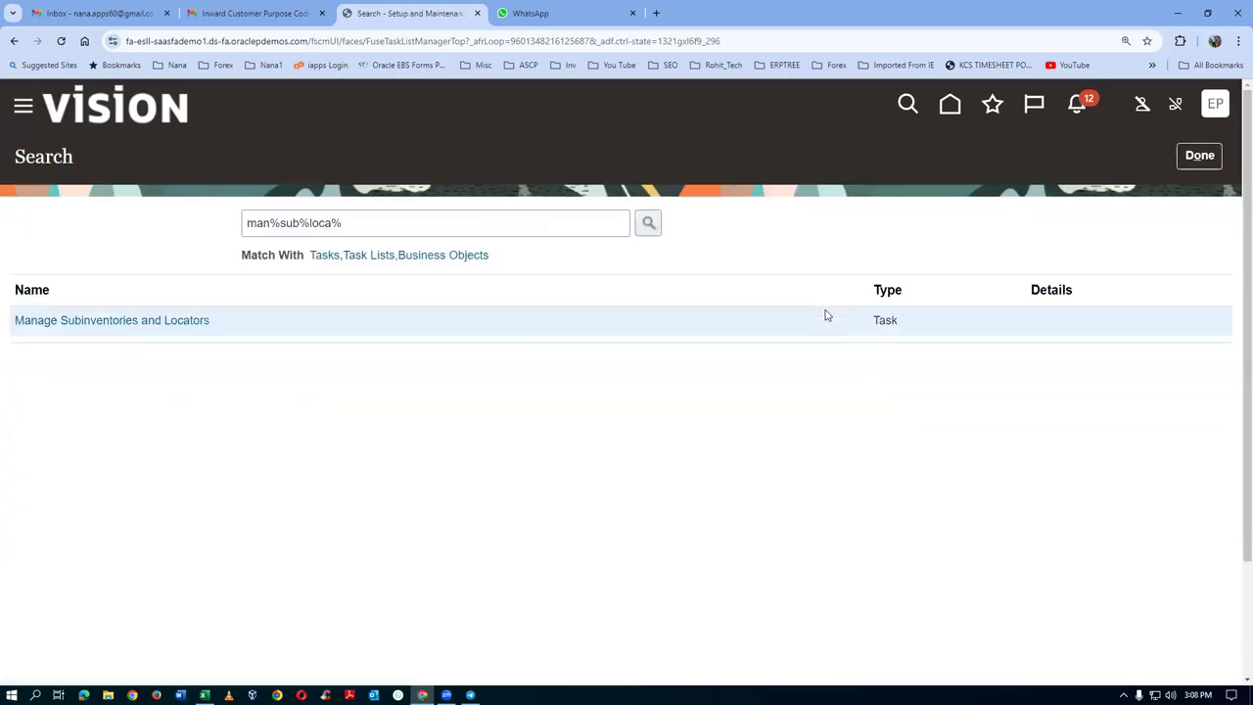
Step: Search the setup tasks for man%job and open the Manage Job task
key("ctrl+a")
type("ma")
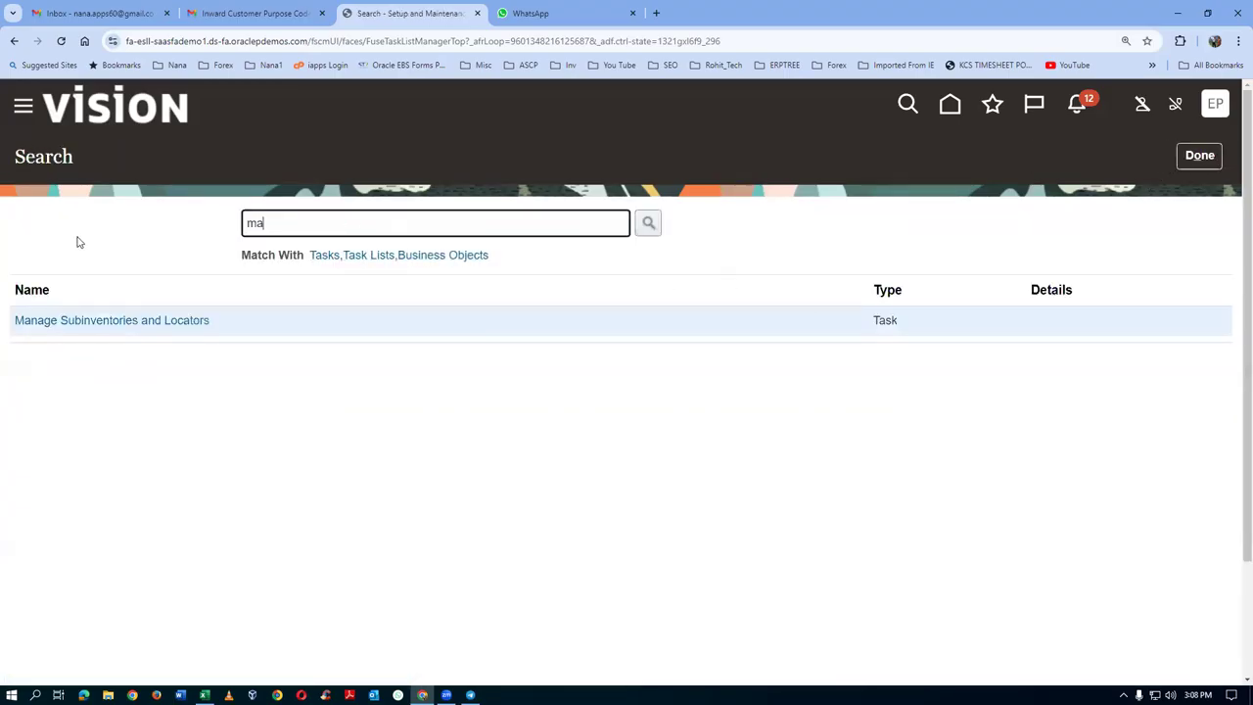
type("n%job")
key("Return")
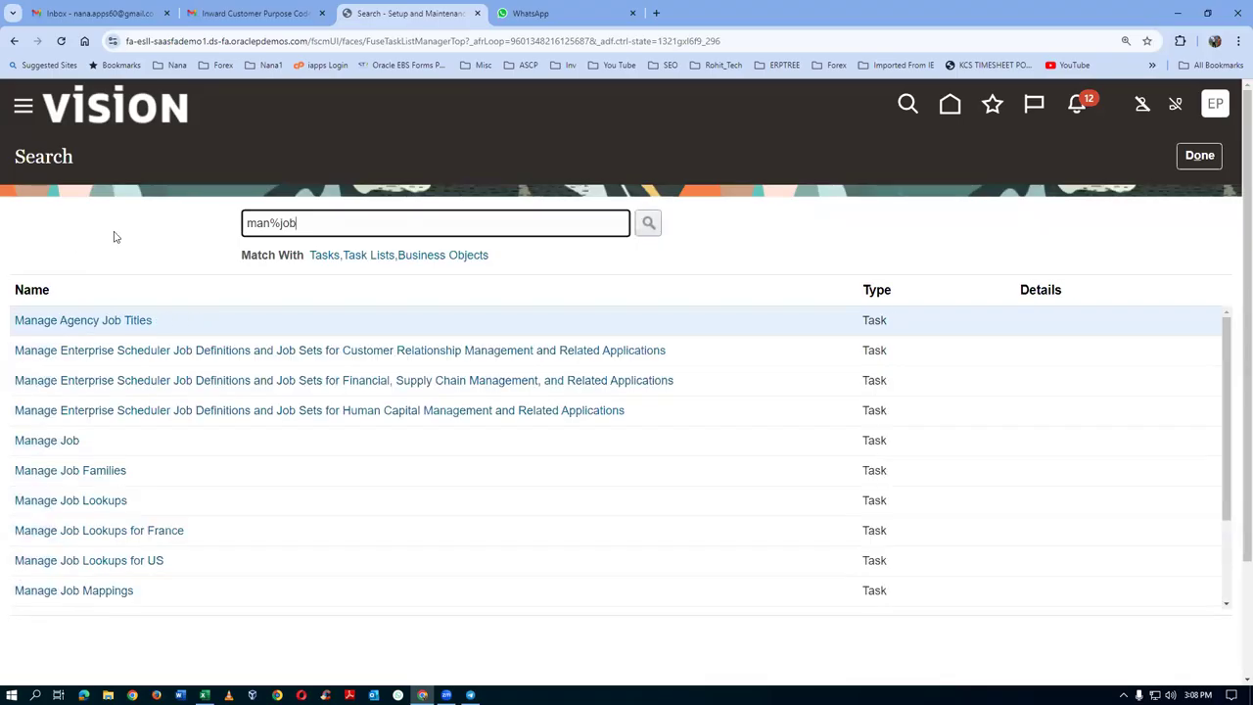
left_click(65, 442)
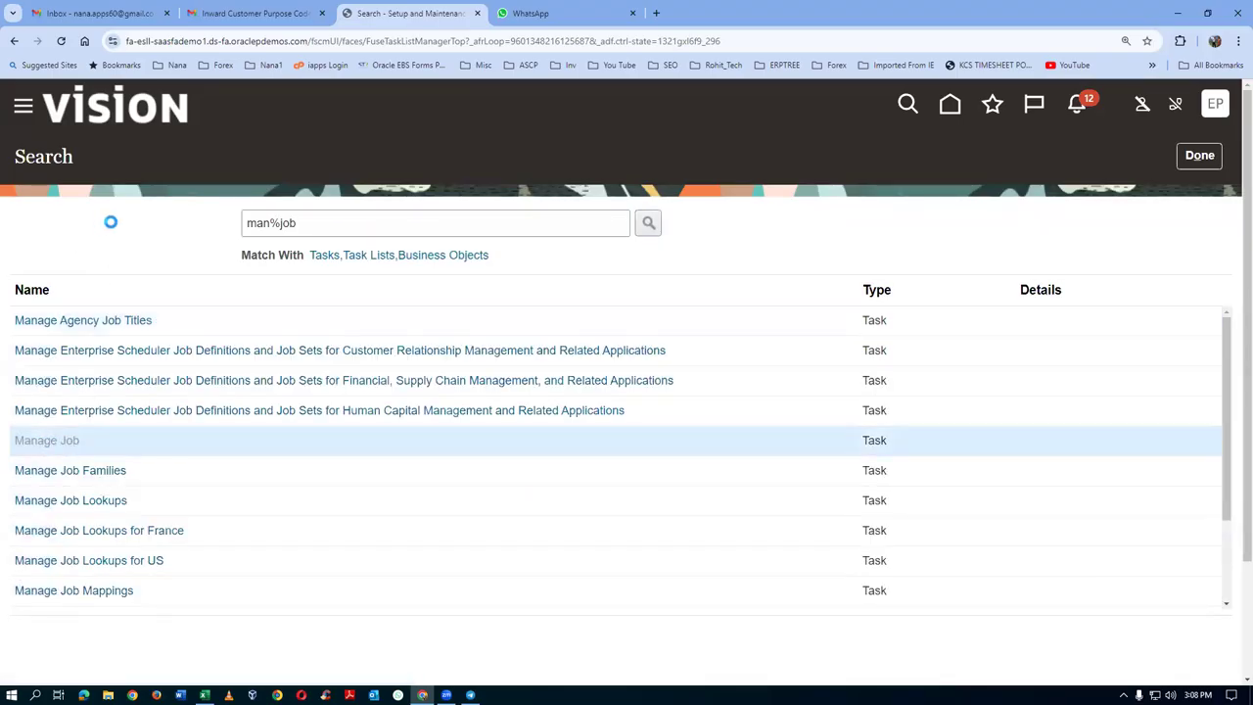
Step: Search the active jobs by the name p01
left_click(177, 297)
type("p01")
left_click(1076, 409)
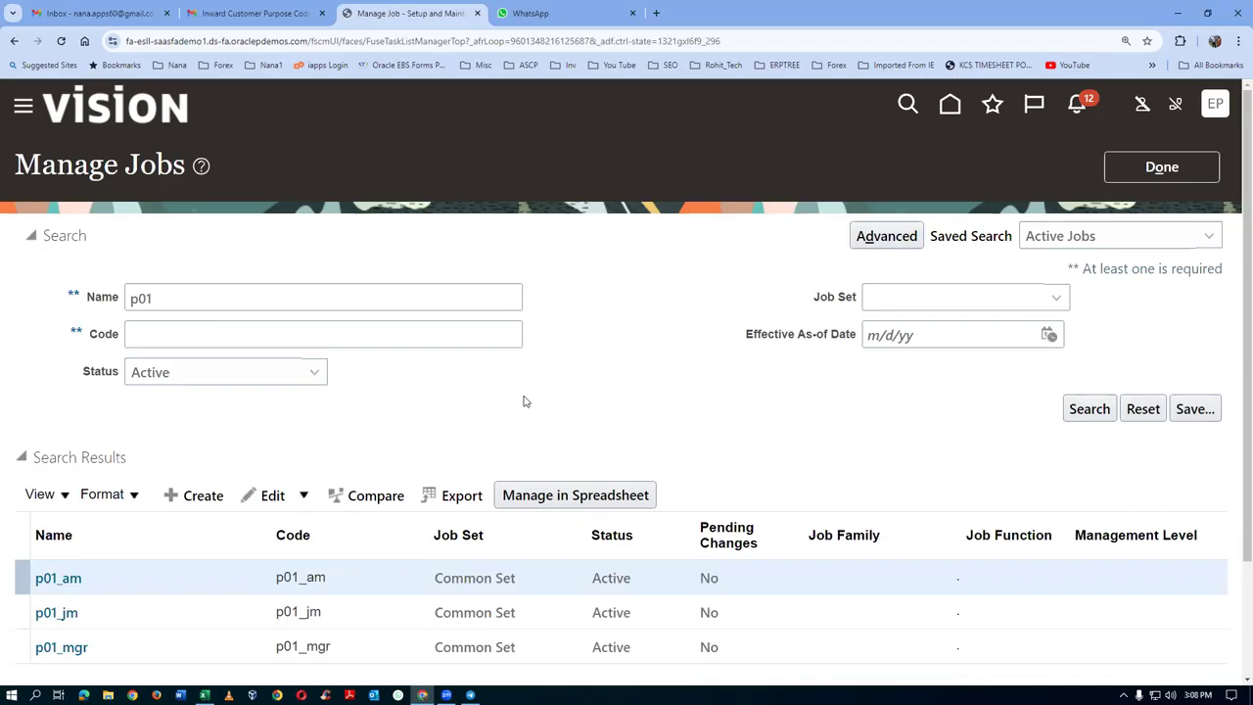
Step: Open the p01_jm job for editing and review its basic details and job description
scroll(523, 401, "down", 3)
left_click(142, 482)
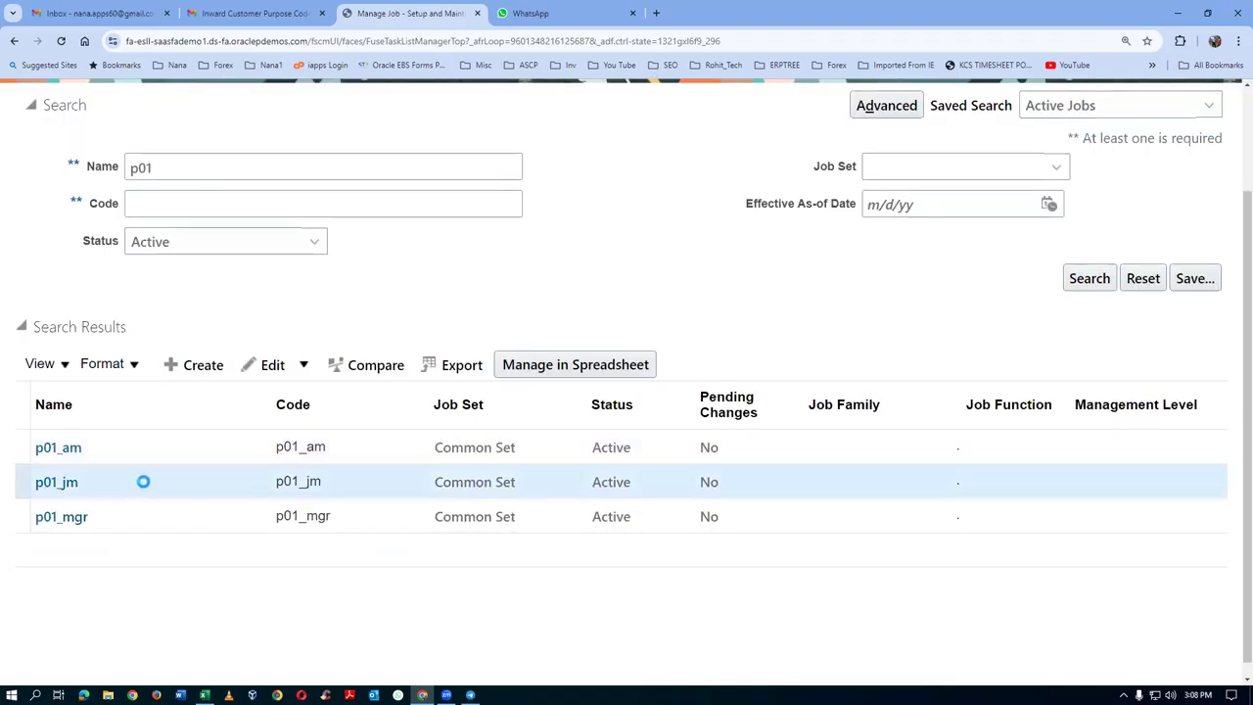
left_click(274, 368)
left_click(284, 423)
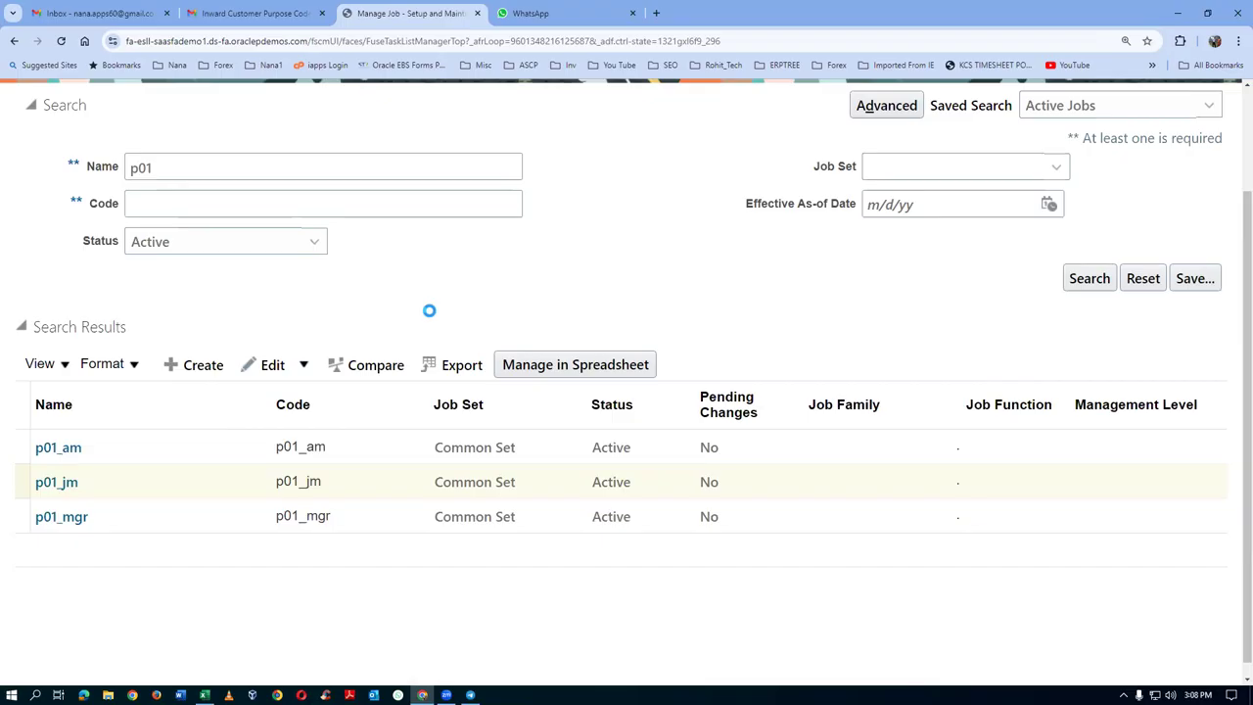
scroll(431, 315, "down", 2)
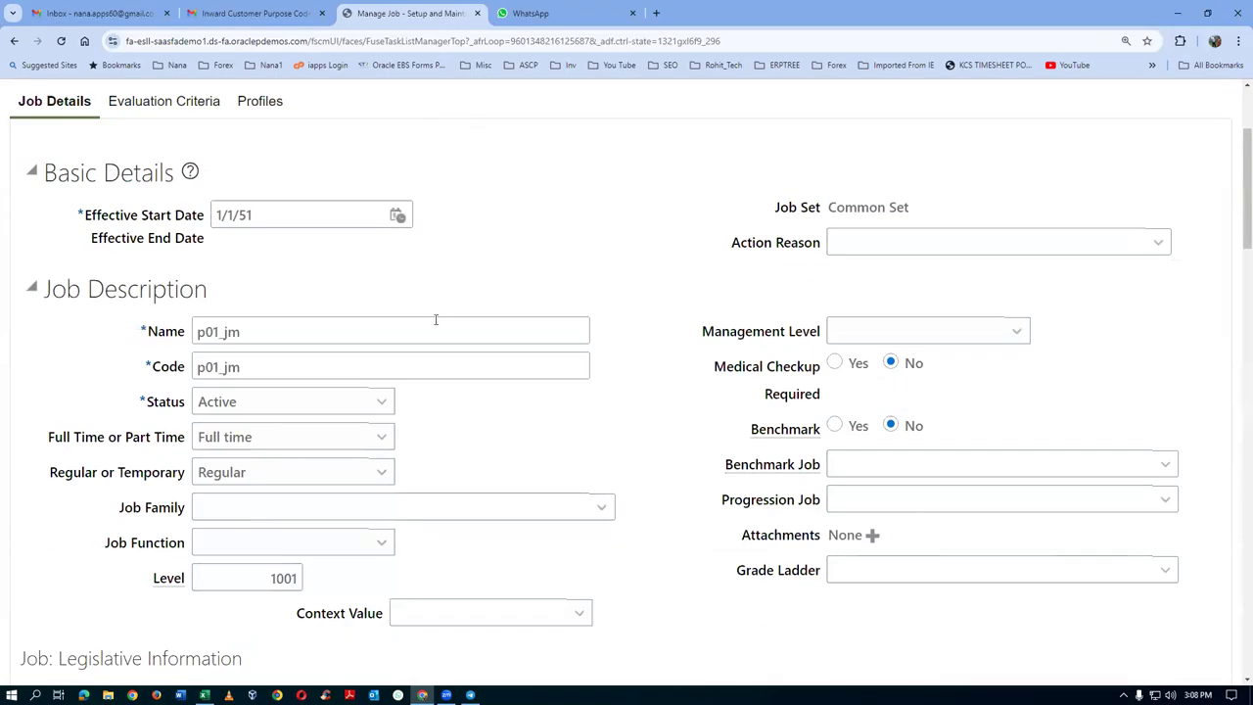
Step: Check the level of the p01_jm job, discard the edit and return to the job search results
double_click(283, 578)
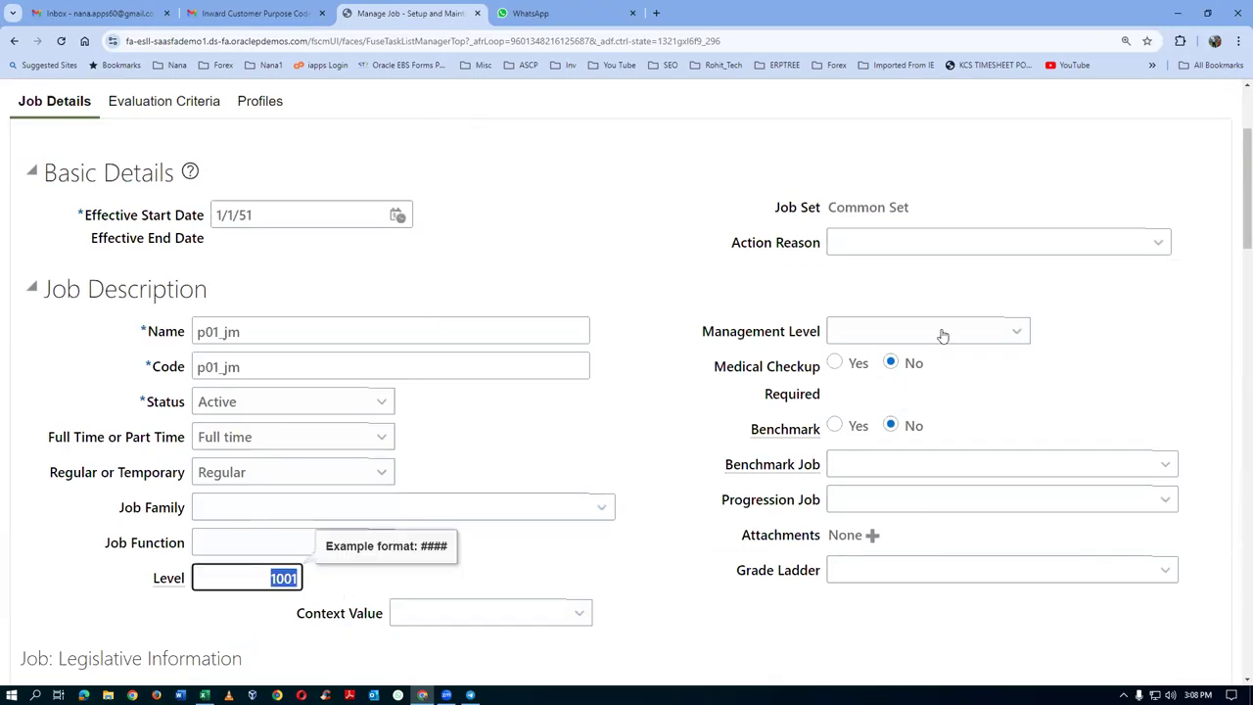
scroll(1092, 178, "up", 2)
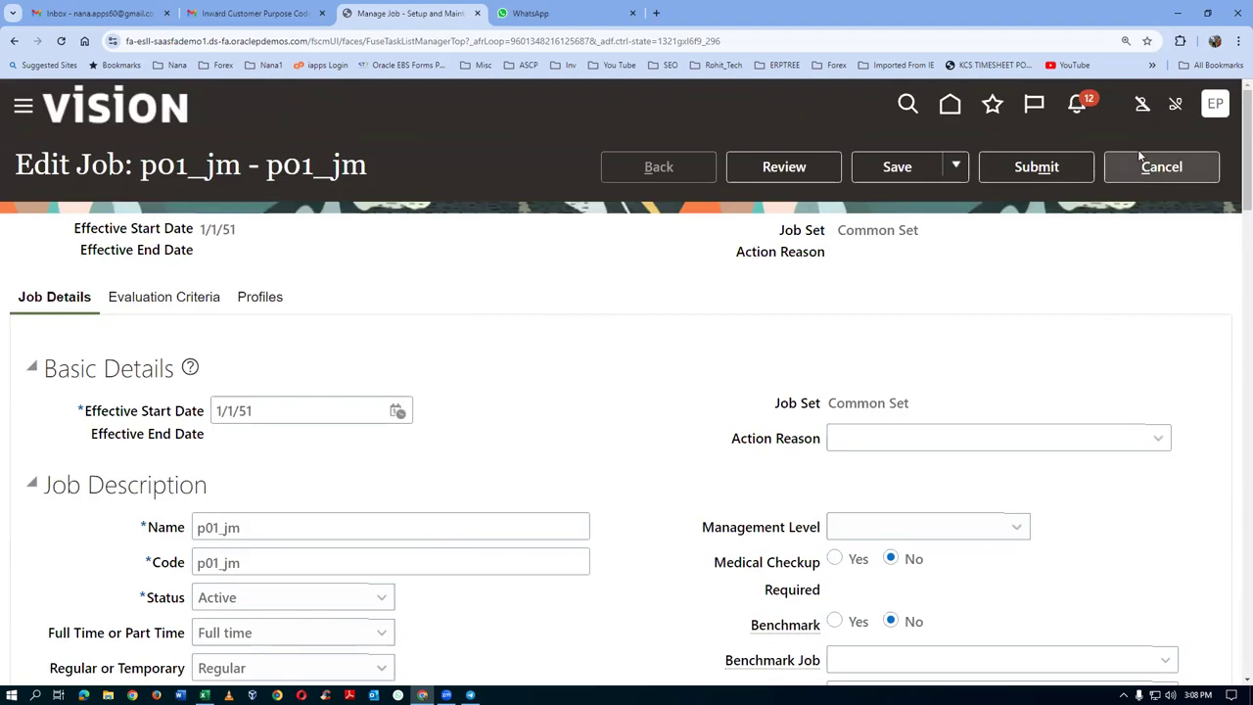
left_click(1161, 167)
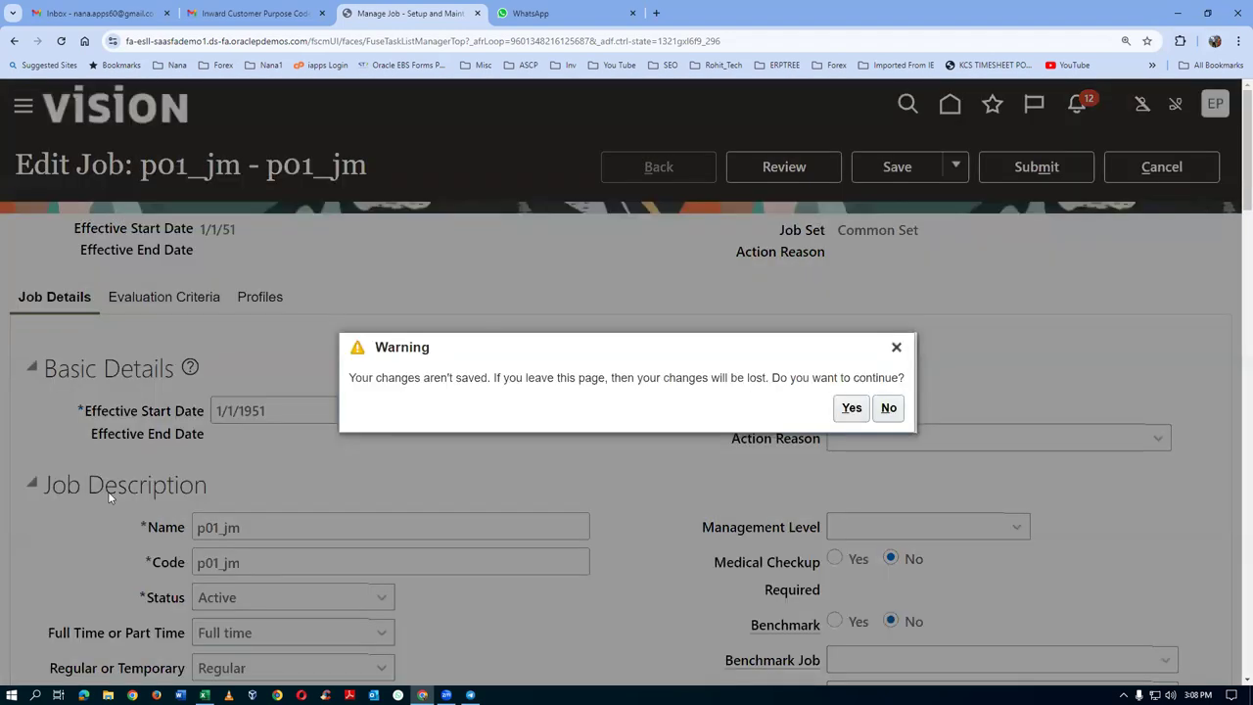
left_click(851, 407)
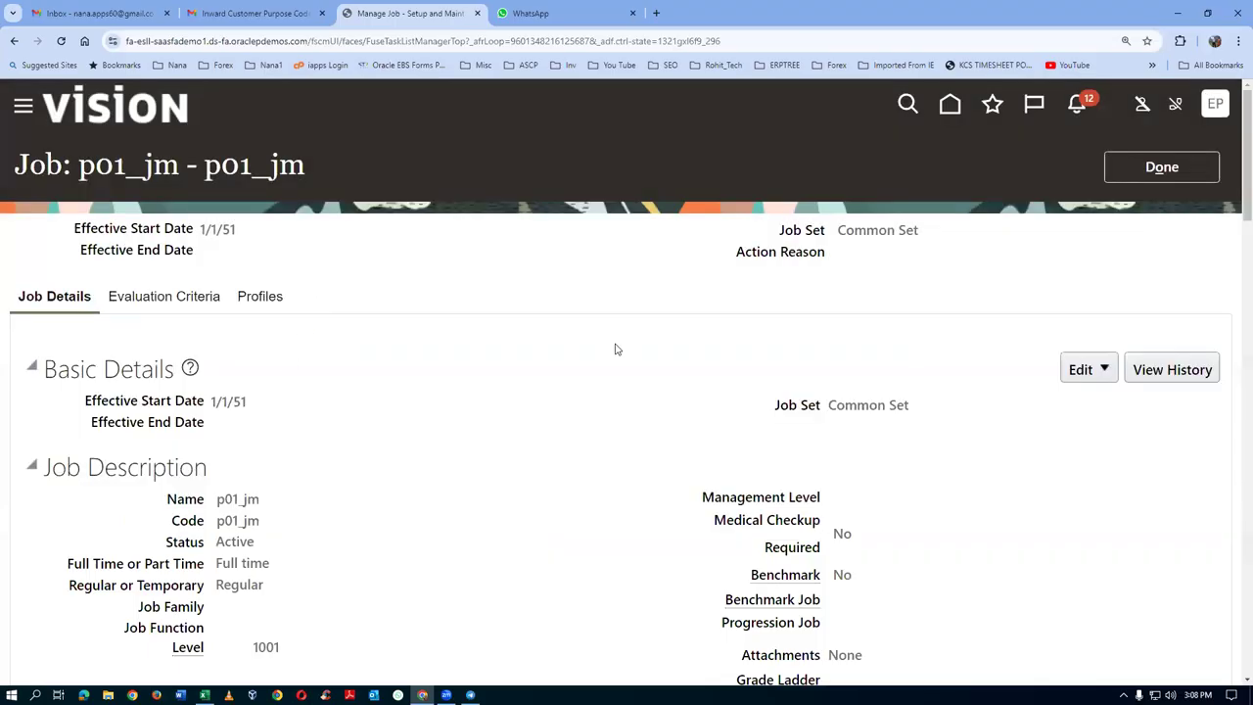
left_click(1144, 171)
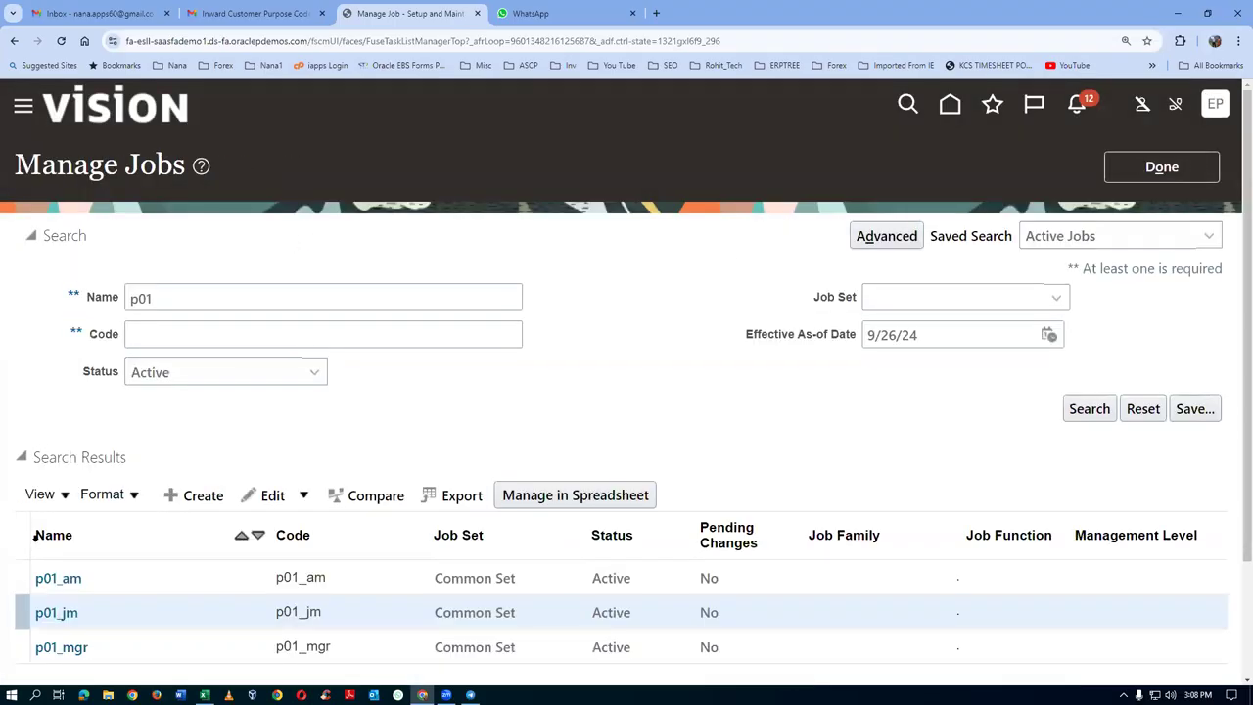
Step: Open the p01_mgr job for editing, check its level, and leave the job without saving
left_click(25, 646)
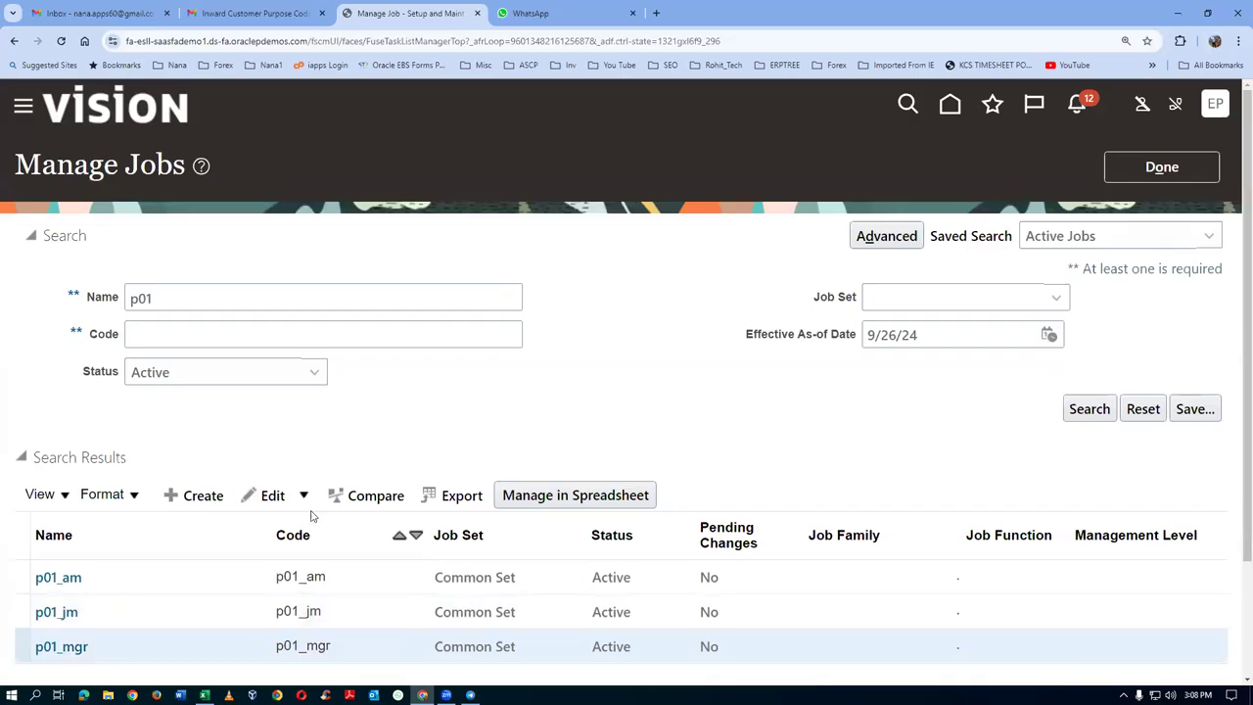
left_click(271, 494)
left_click(297, 555)
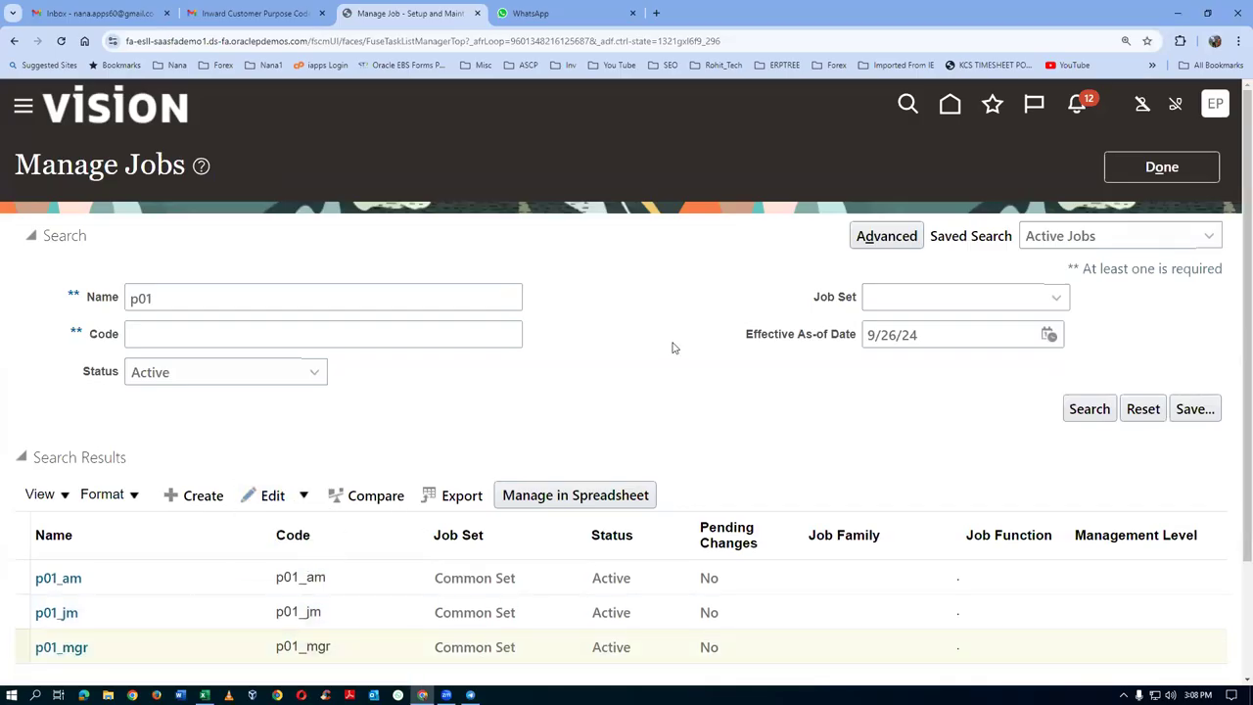
scroll(660, 389, "down", 3)
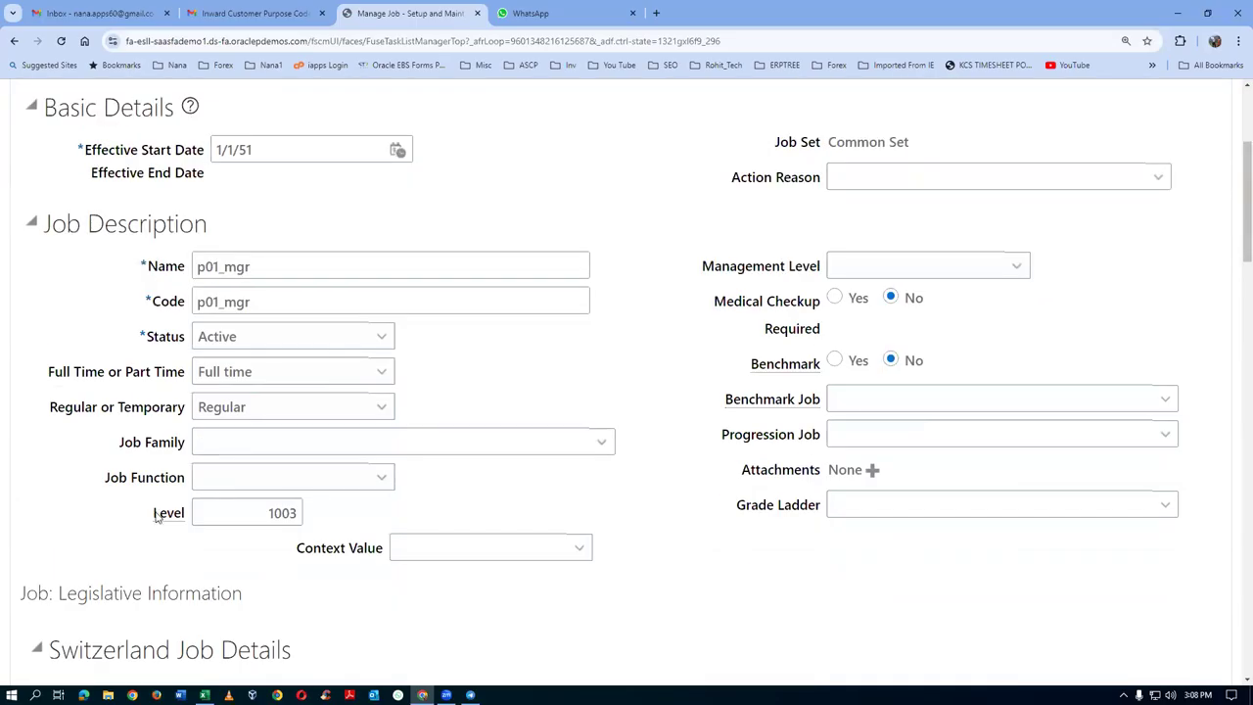
double_click(254, 524)
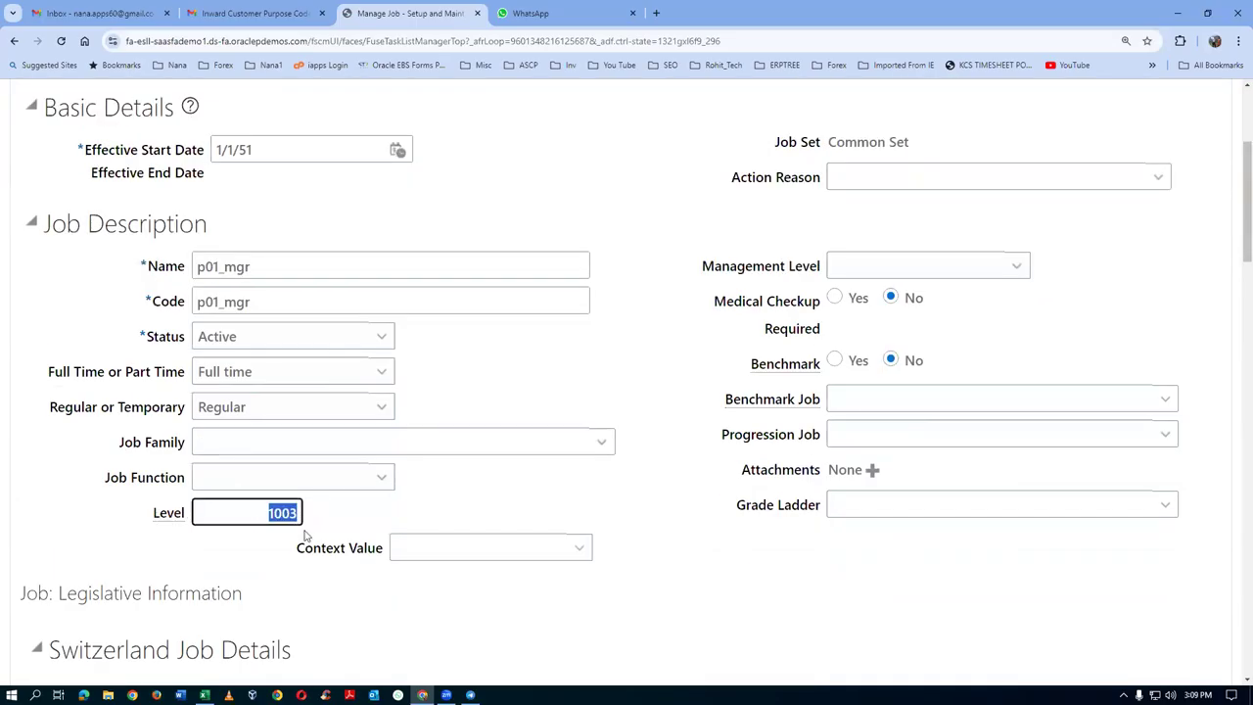
left_click(563, 368)
scroll(714, 308, "up", 2)
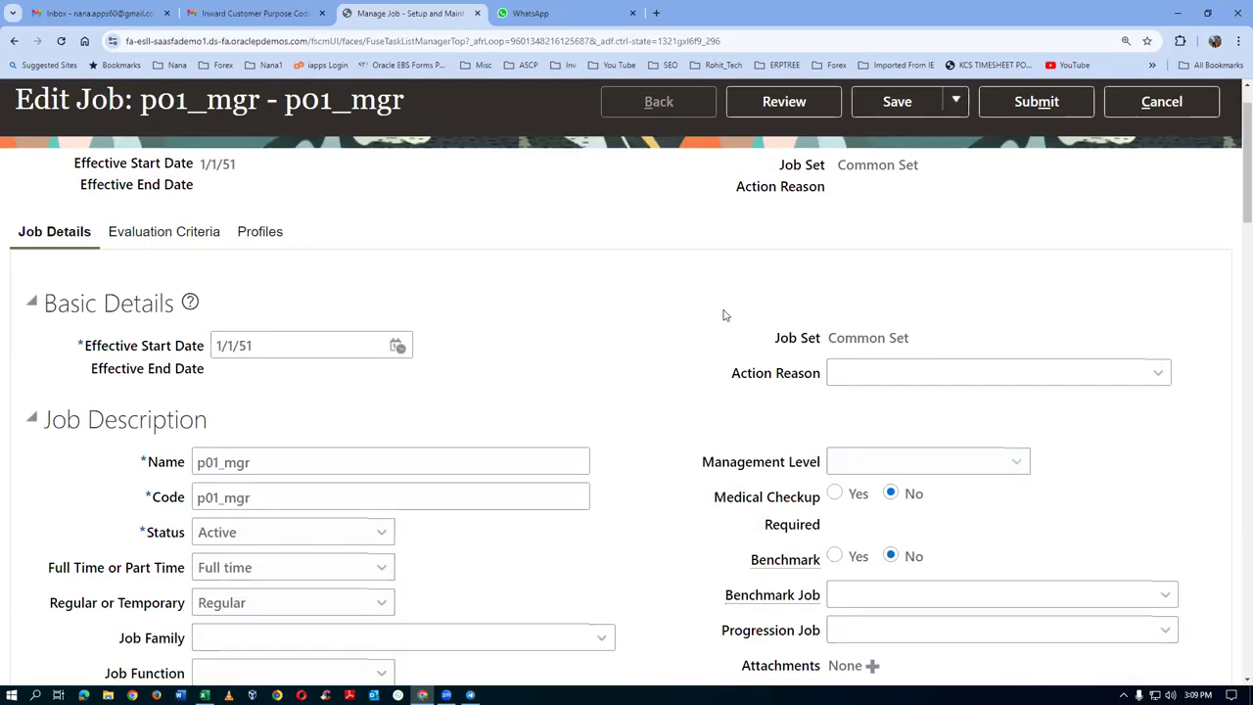
scroll(724, 337, "down", 3)
scroll(717, 335, "up", 3)
left_click(1195, 167)
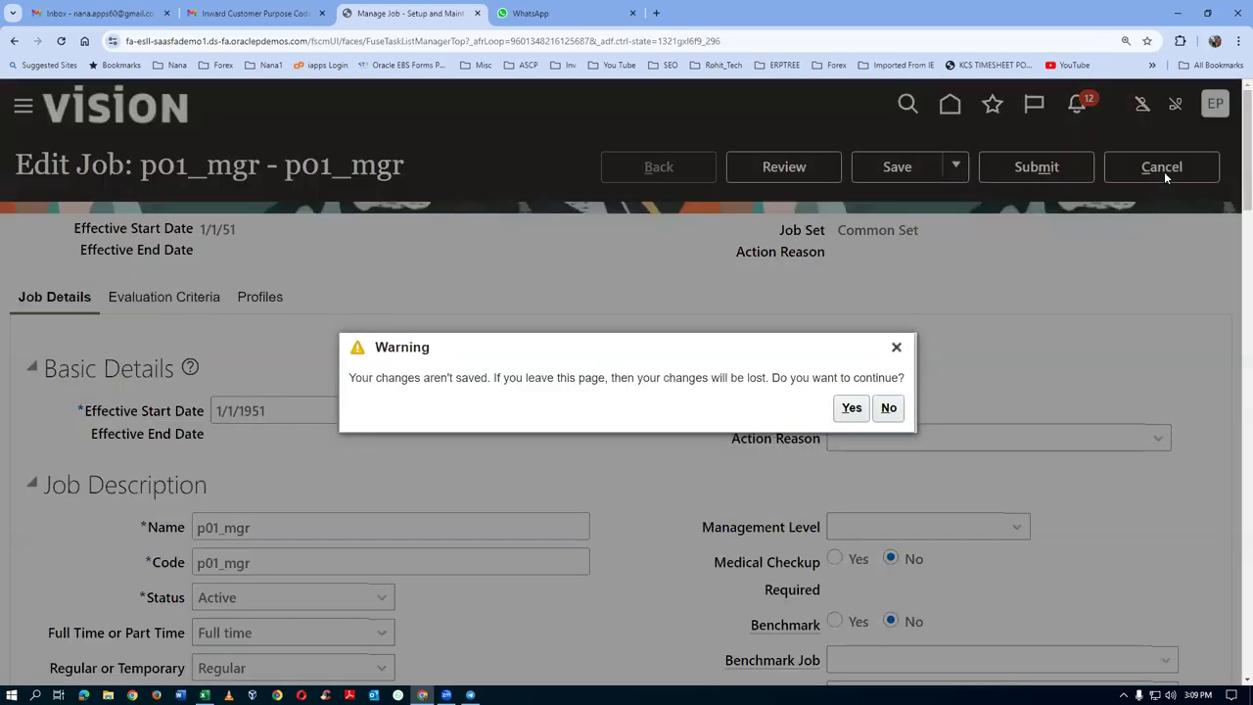
left_click(851, 407)
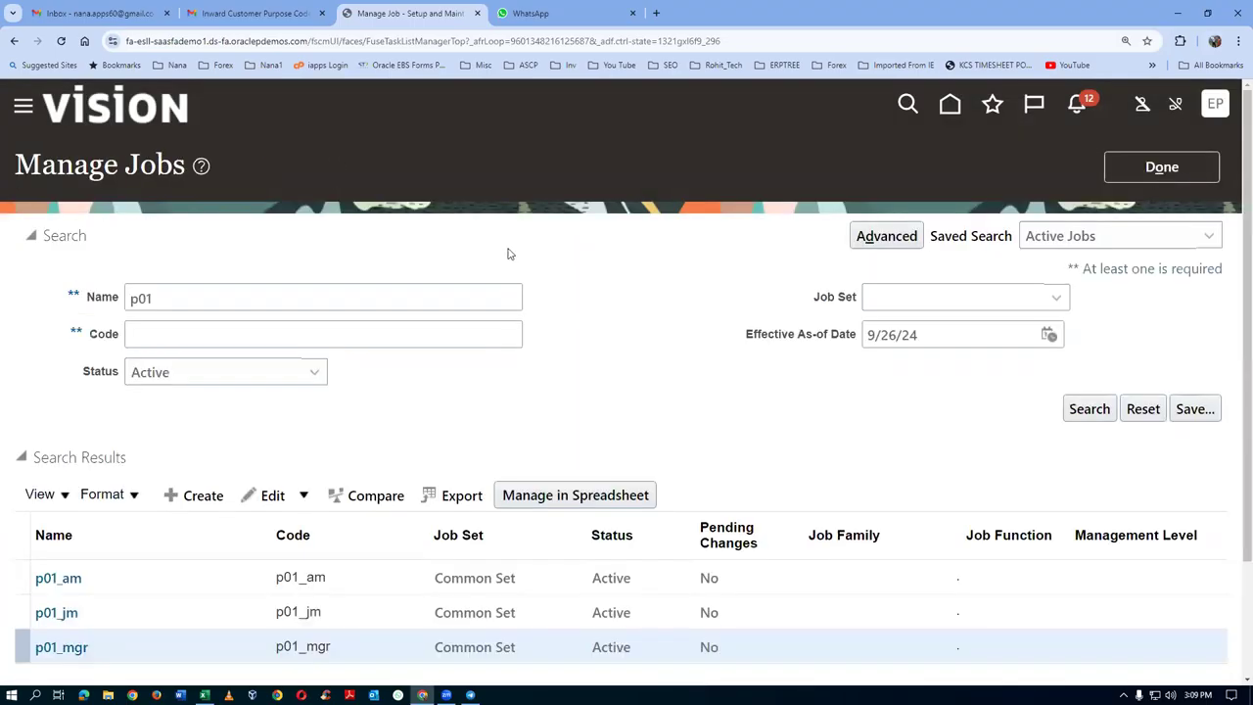
Step: Search the setup tasks for man%pos% and open the Manage Positions task
left_click_drag(362, 219, 9, 260)
type("man%pos%")
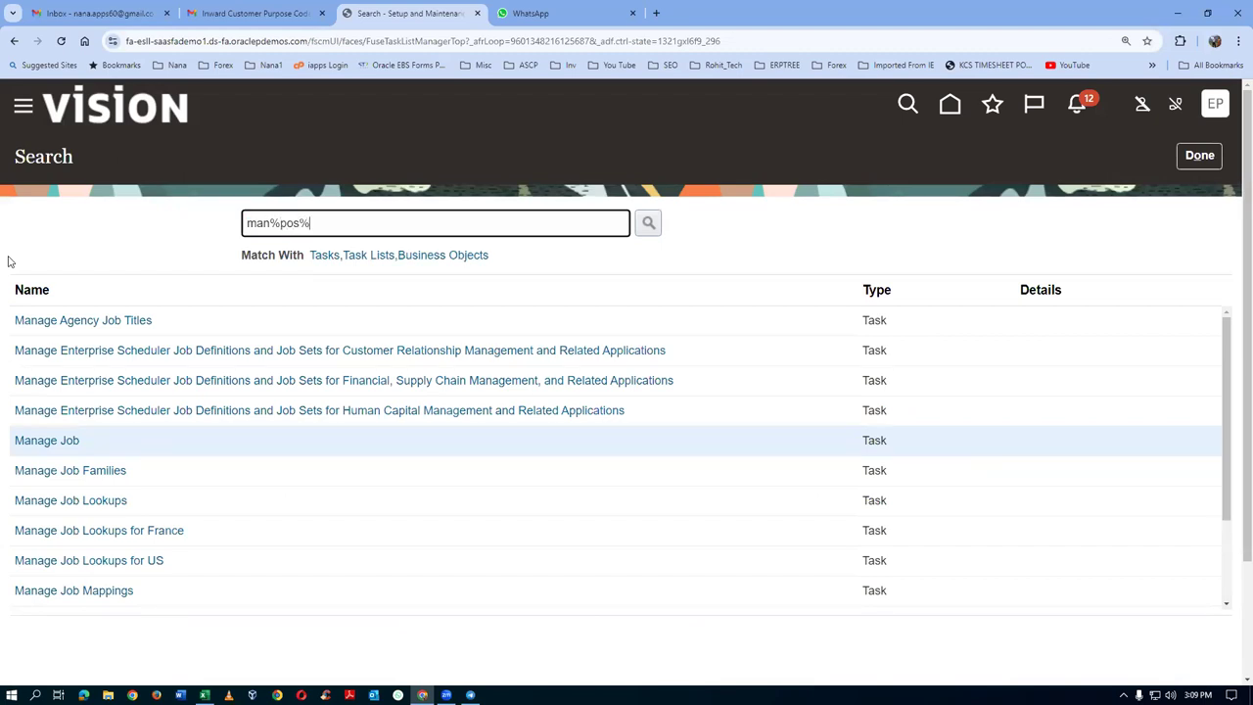
key("Return")
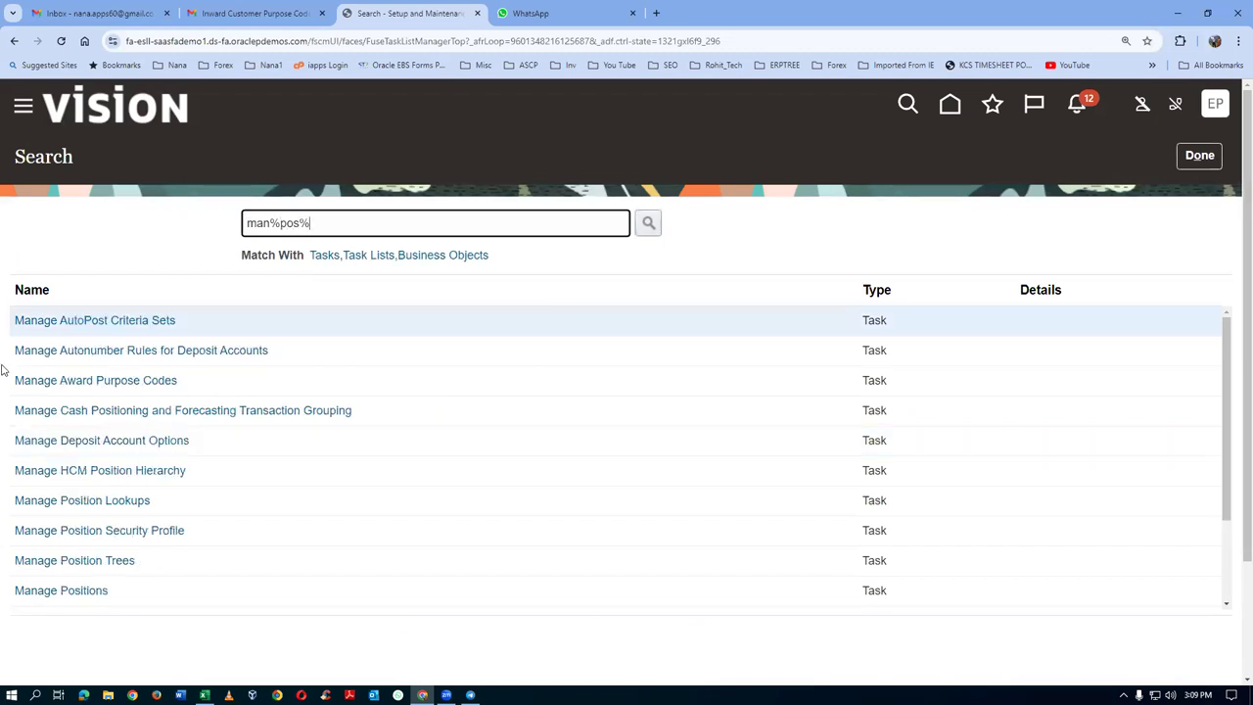
left_click(102, 591)
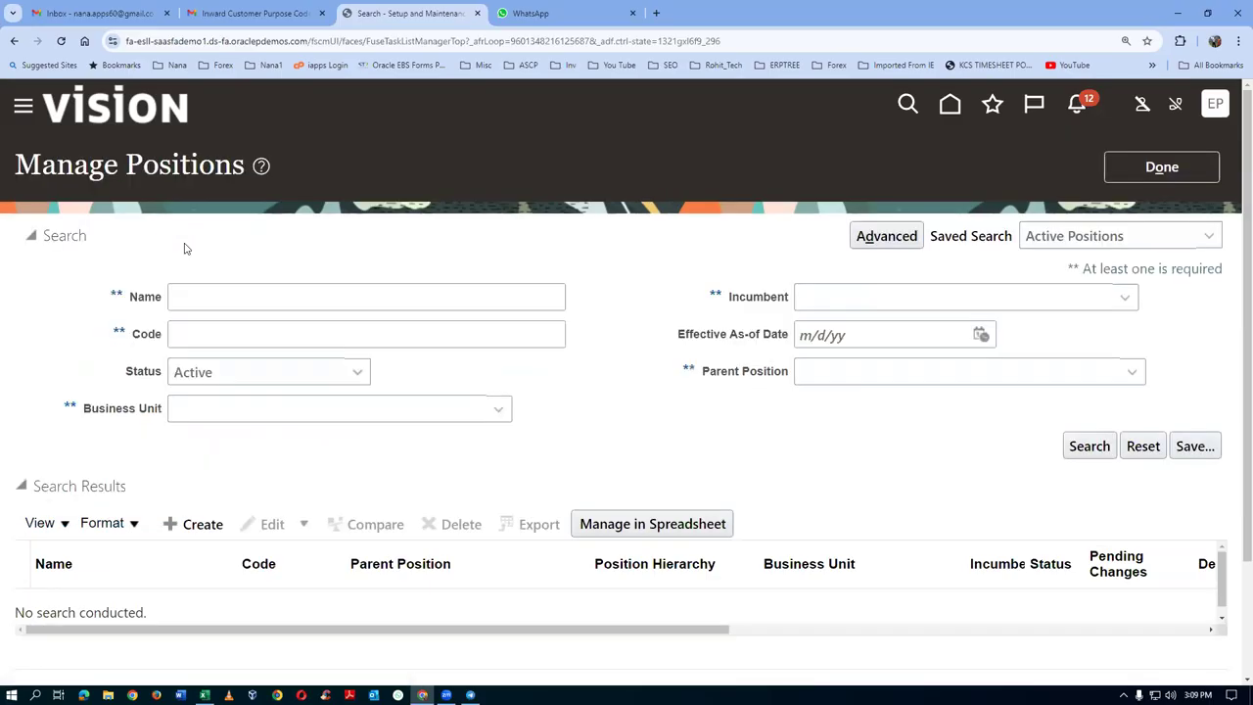
Step: Search the active positions by the name p01, review the matching positions, and close the task
left_click(175, 299)
type("p01")
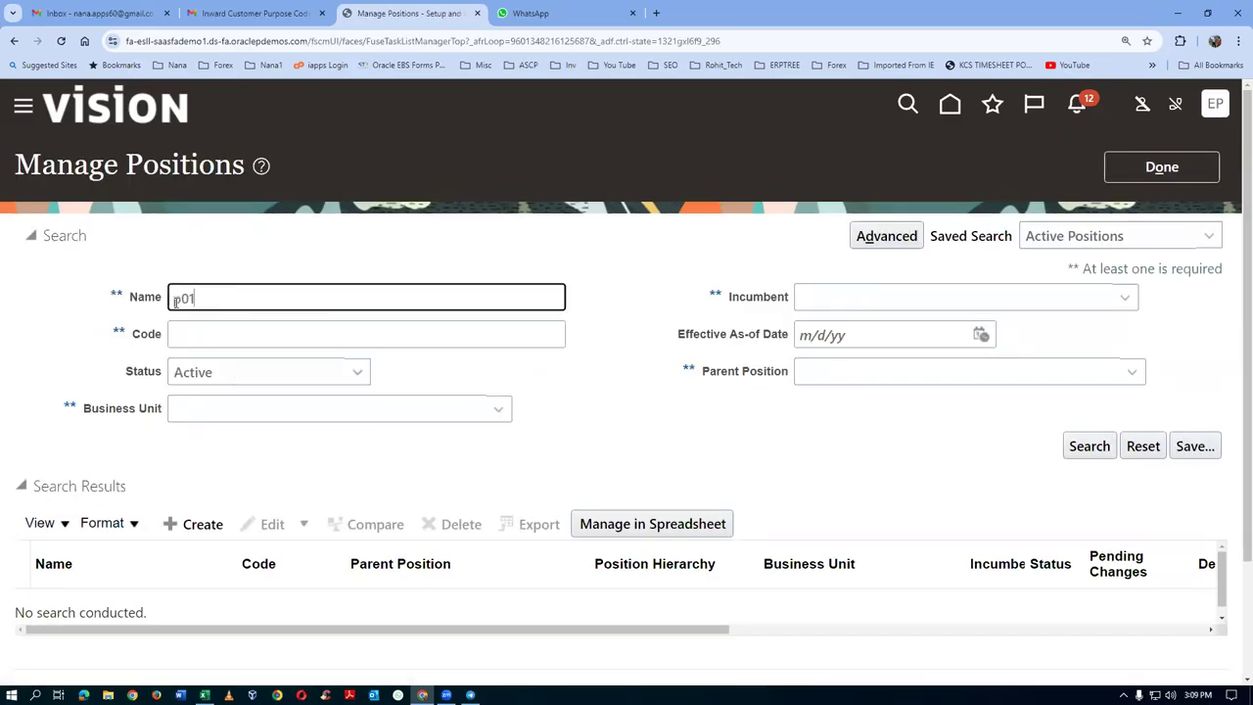
key("Return")
scroll(252, 476, "down", 2)
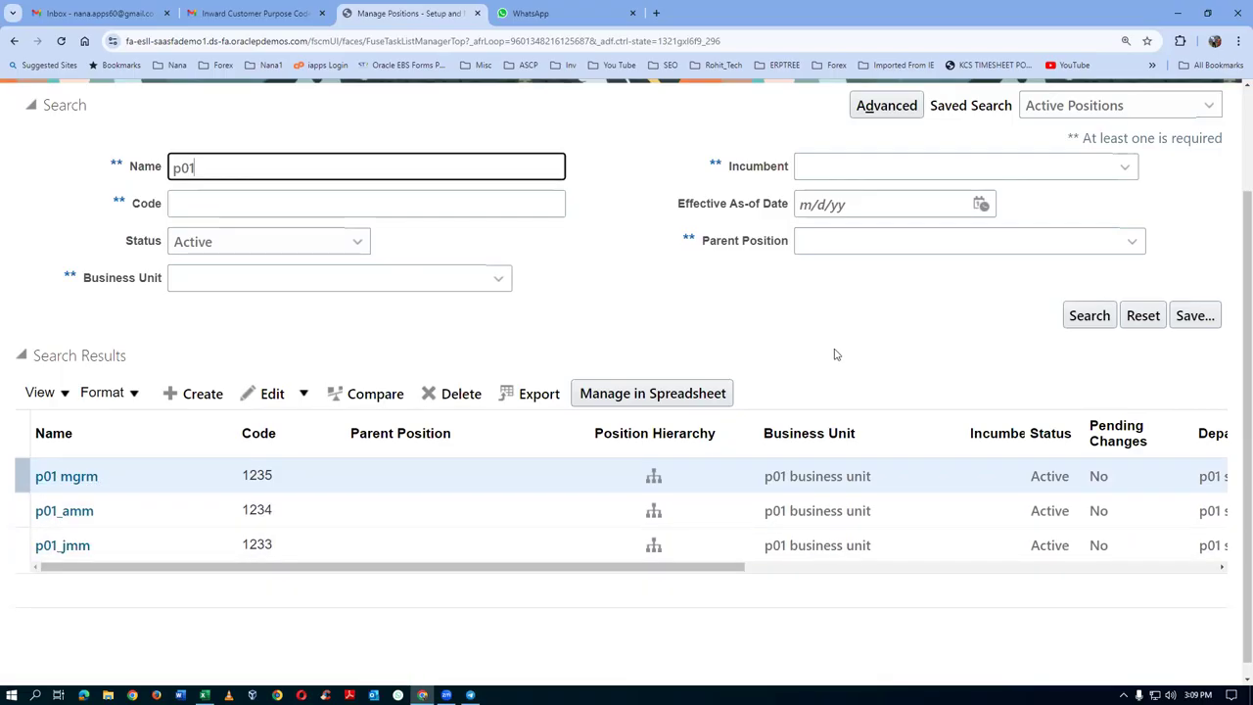
scroll(837, 351, "up", 2)
left_click(1160, 168)
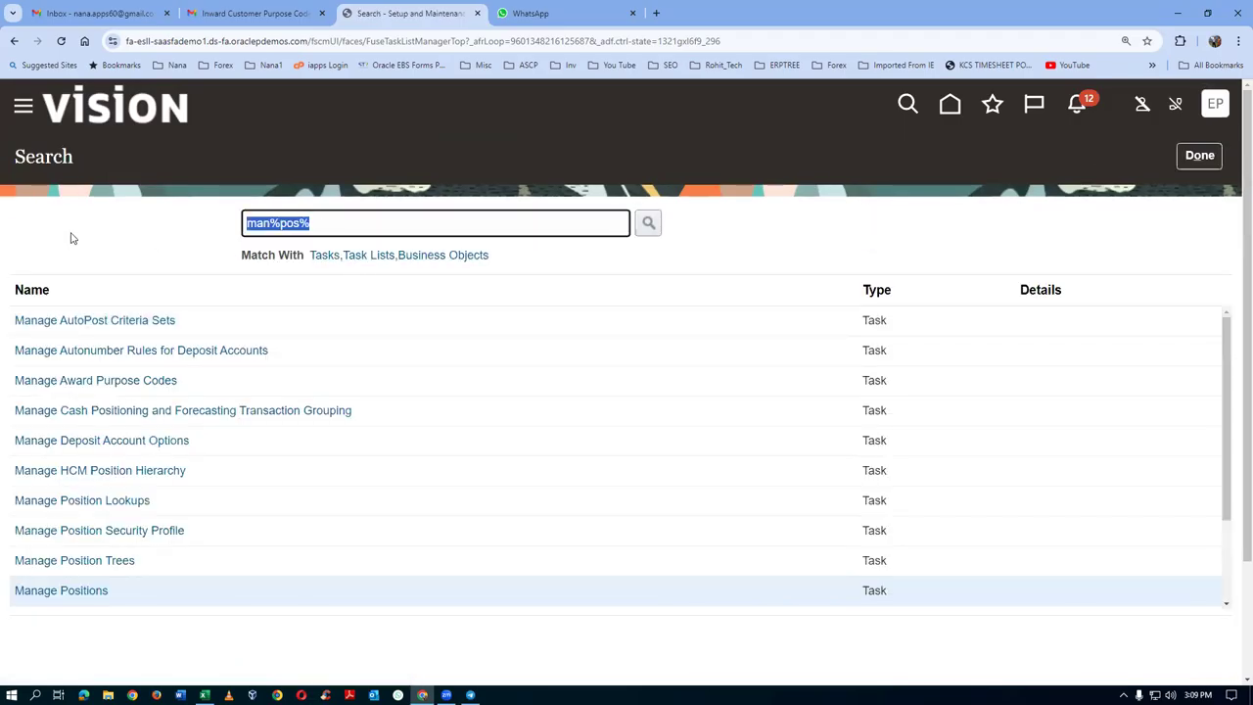
Step: Return to the home page and open the Security Console from the Tools apps
type("ma")
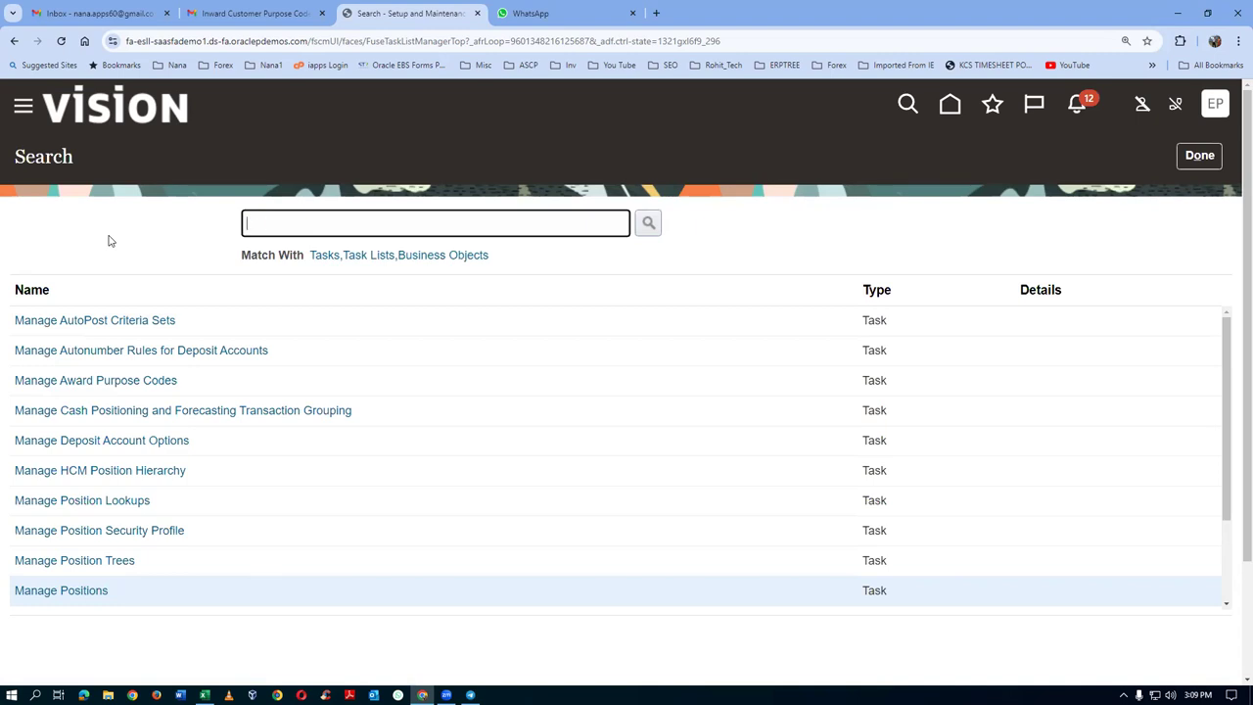
left_click(951, 108)
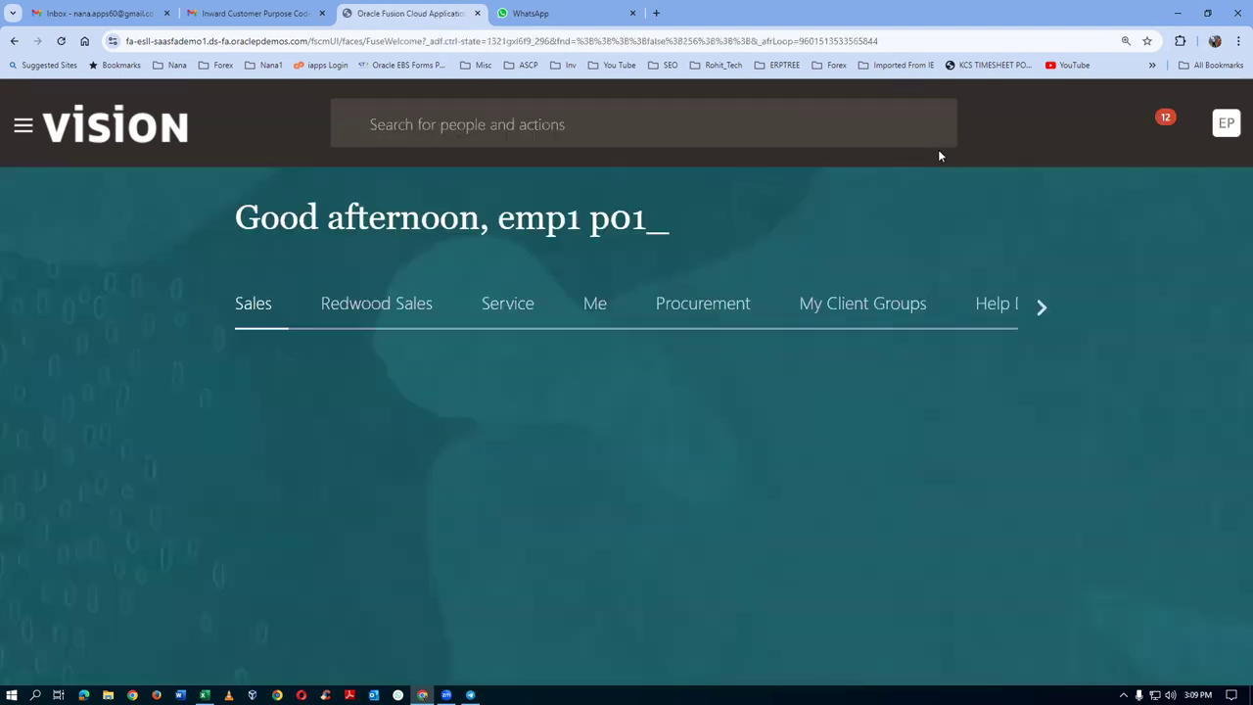
left_click(1035, 307)
left_click(1035, 307)
left_click(1035, 307)
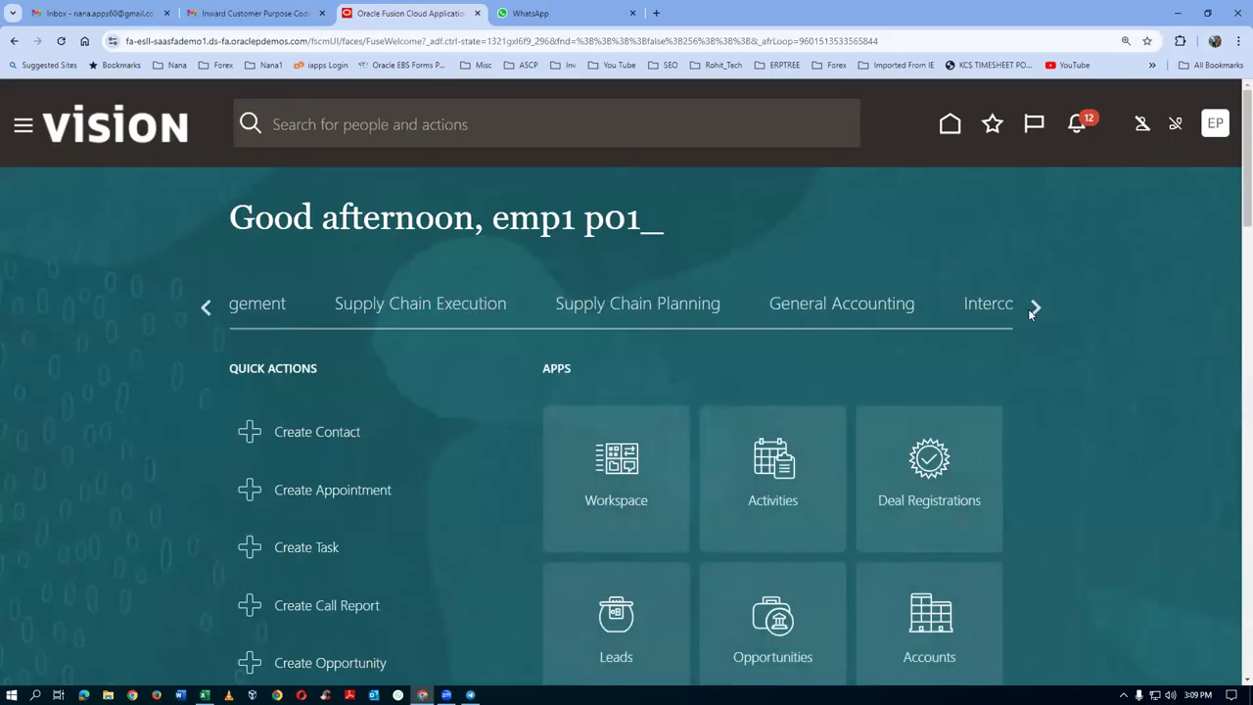
left_click(1034, 308)
left_click(1028, 310)
left_click(1026, 309)
left_click(412, 304)
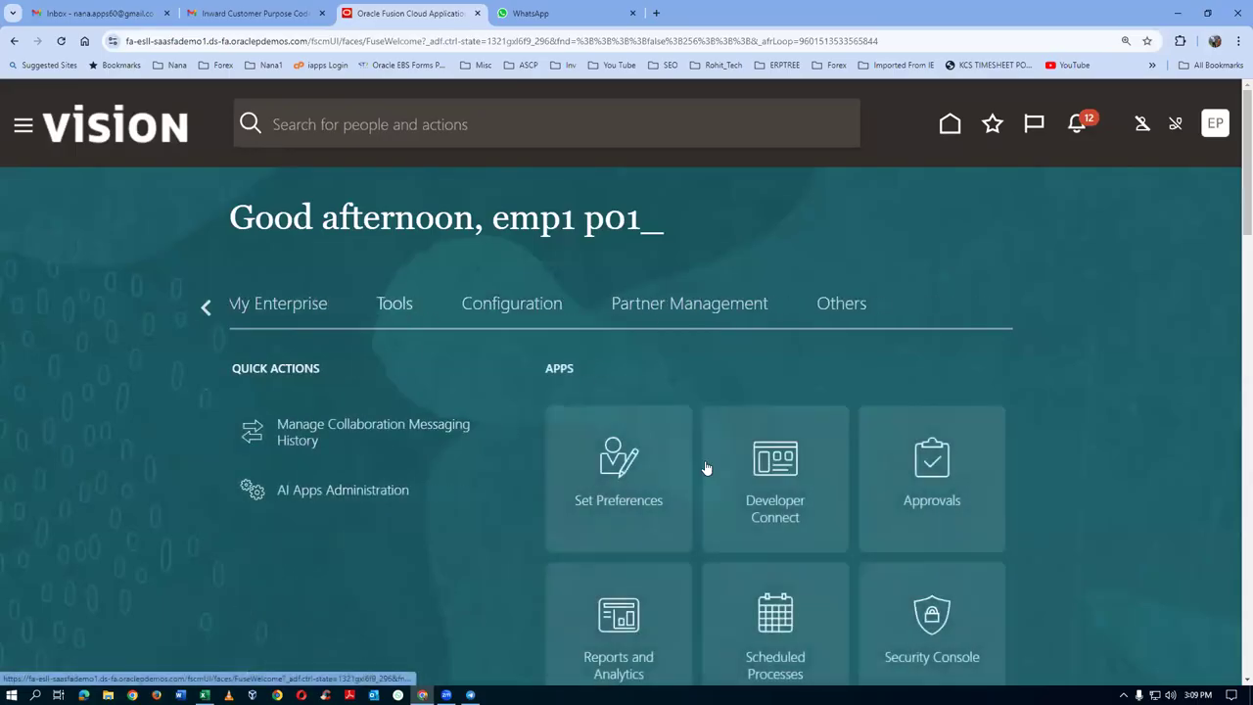
scroll(923, 523, "down", 1)
left_click(922, 537)
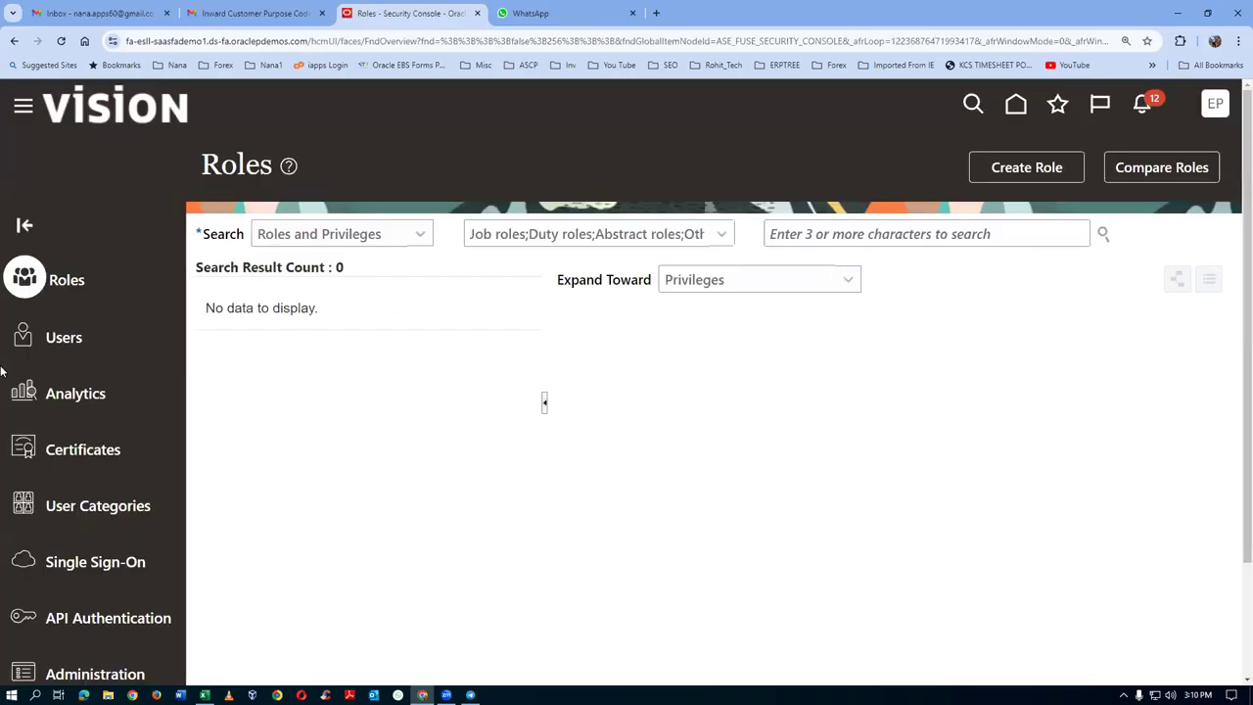
Step: Search the Security Console user accounts by the user name p01
left_click(89, 361)
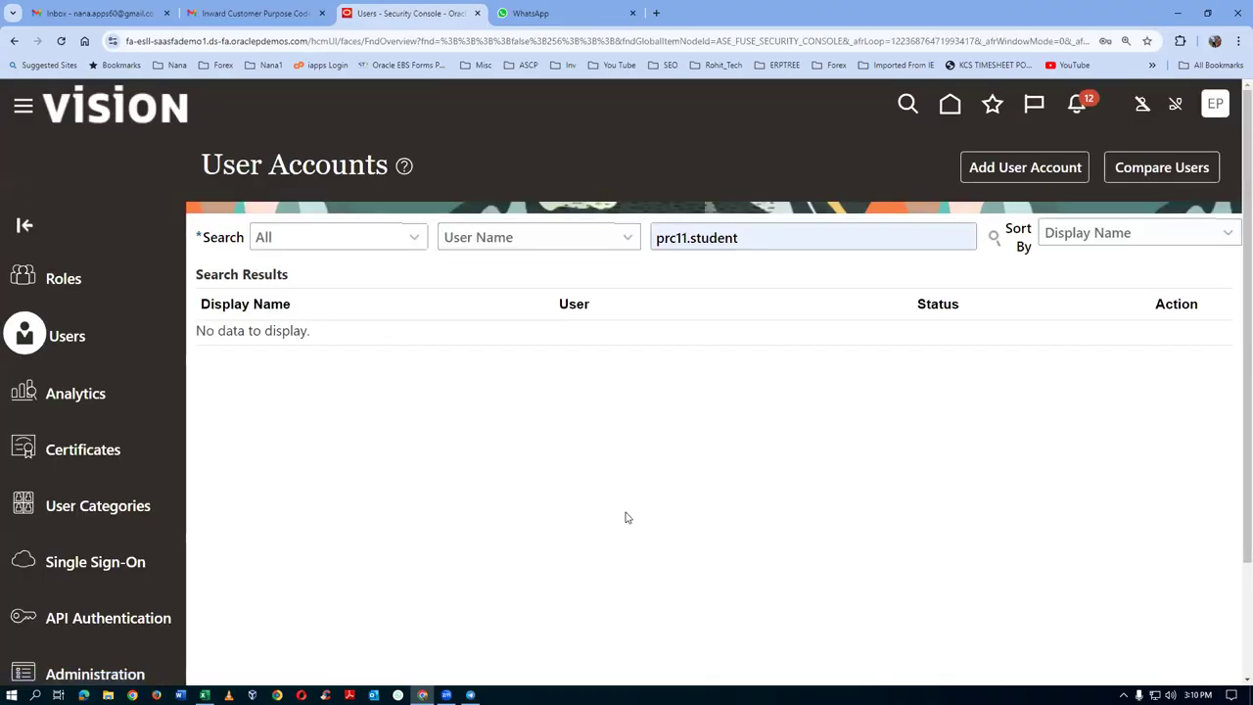
triple_click(811, 241)
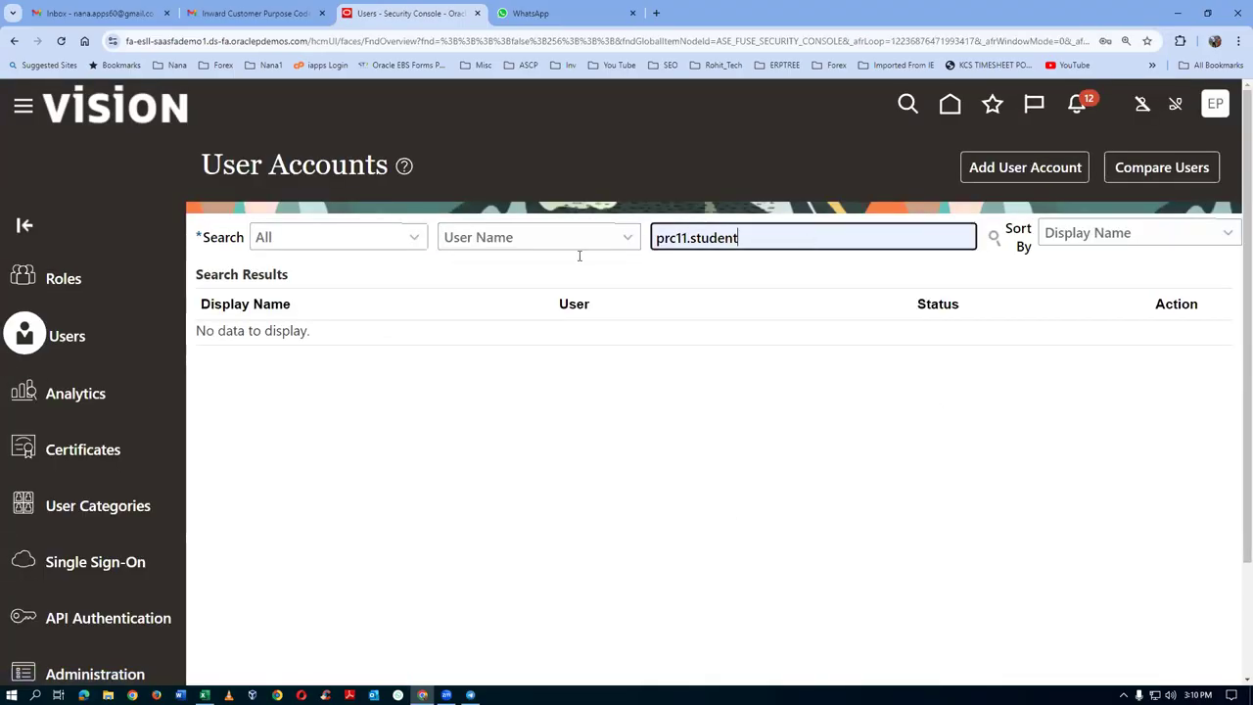
type("p01")
key("Return")
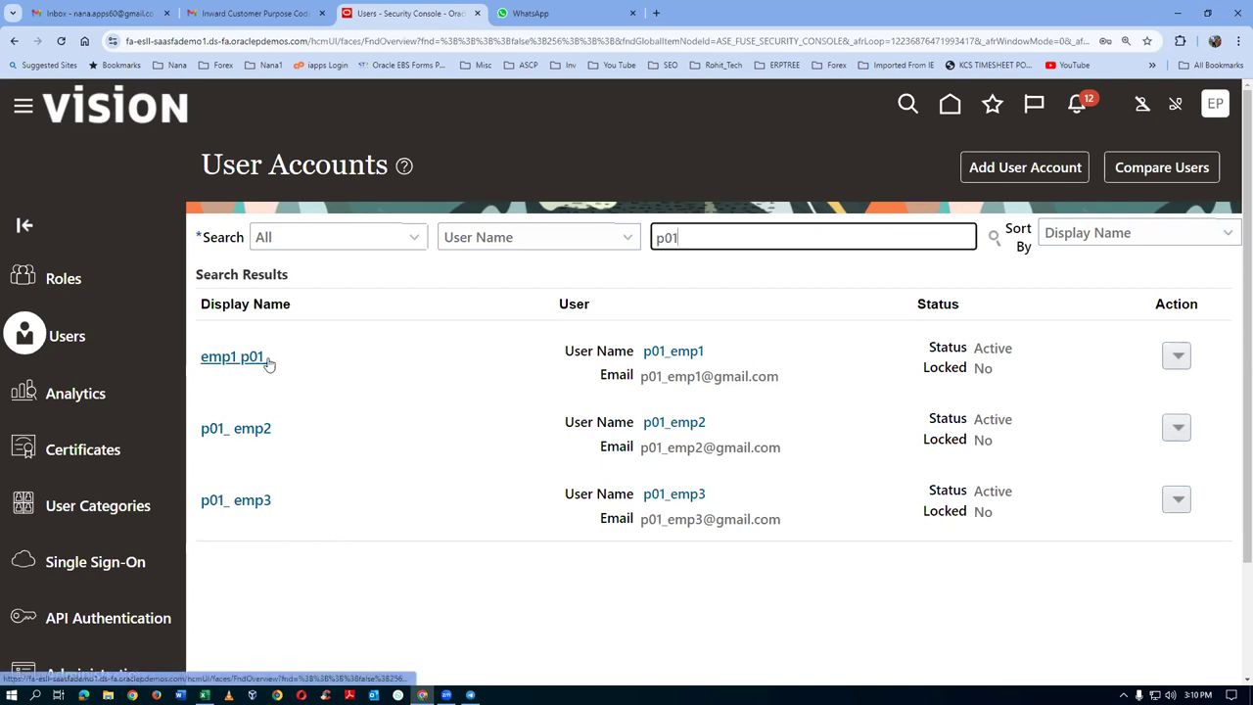
Step: Open the first p01 employee's user account and review its assigned roles
left_click(232, 359)
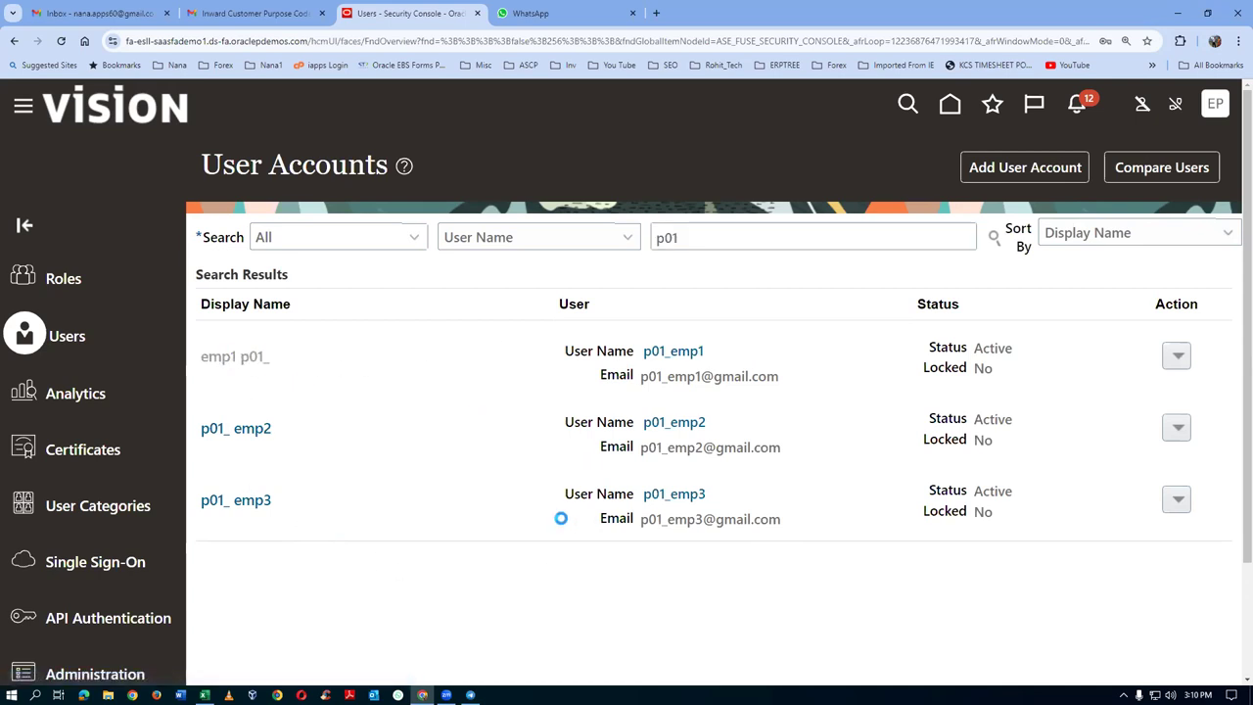
scroll(915, 569, "down", 4)
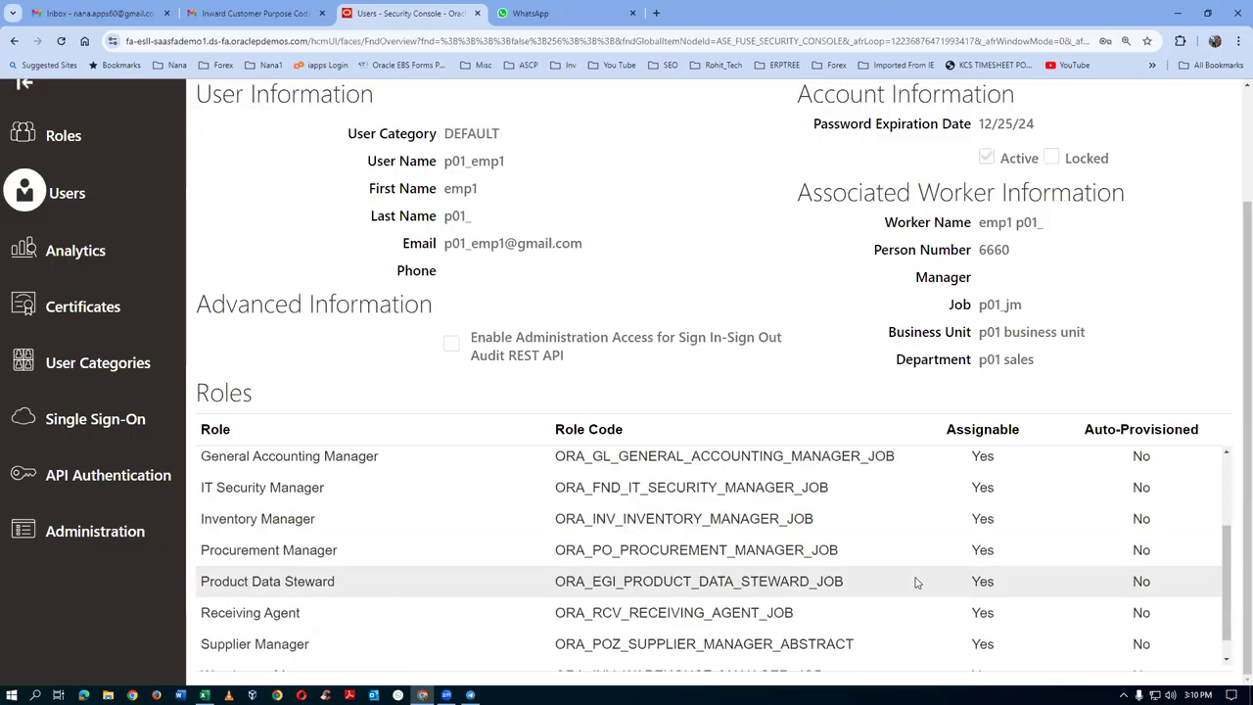
left_click_drag(1231, 582, 1229, 514)
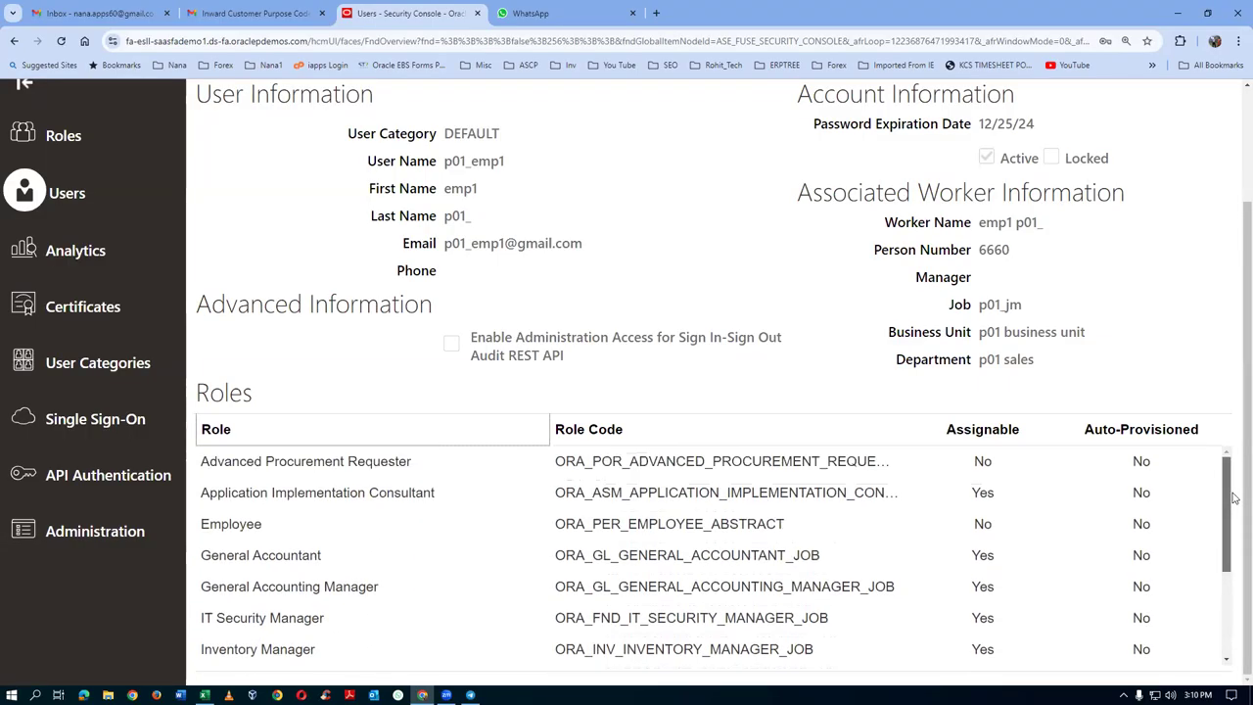
Step: Switch to Fusion_Procurement_Work_Sheet in Excel, highlight the role list in F70:F84, and return to the user account details in the browser
key("alt+Tab")
key("alt+Tab")
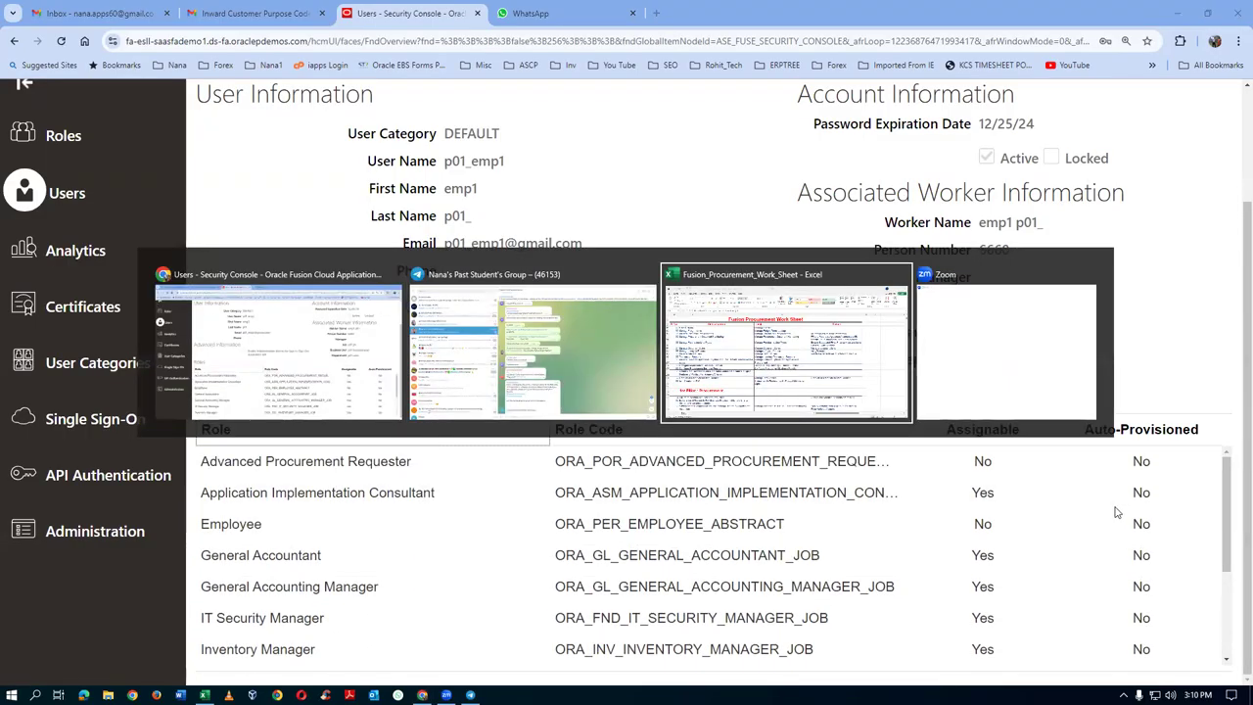
scroll(844, 445, "down", 4)
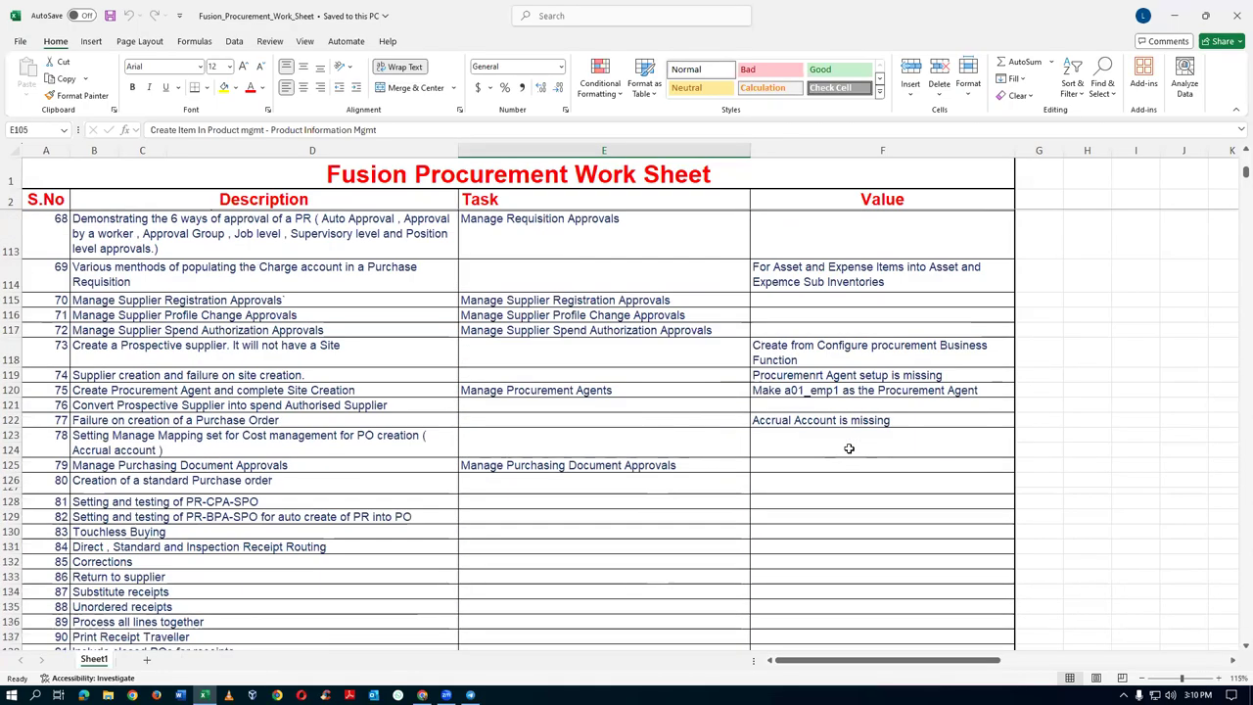
scroll(849, 448, "up", 3)
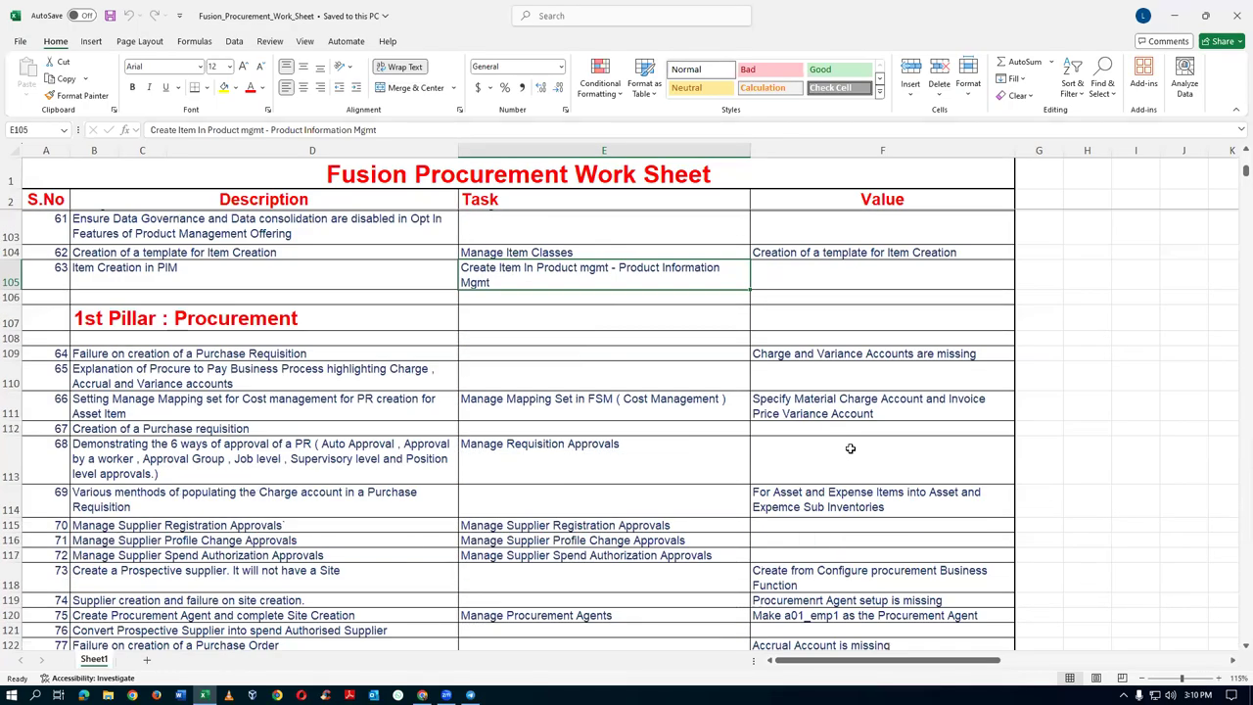
scroll(849, 448, "up", 11)
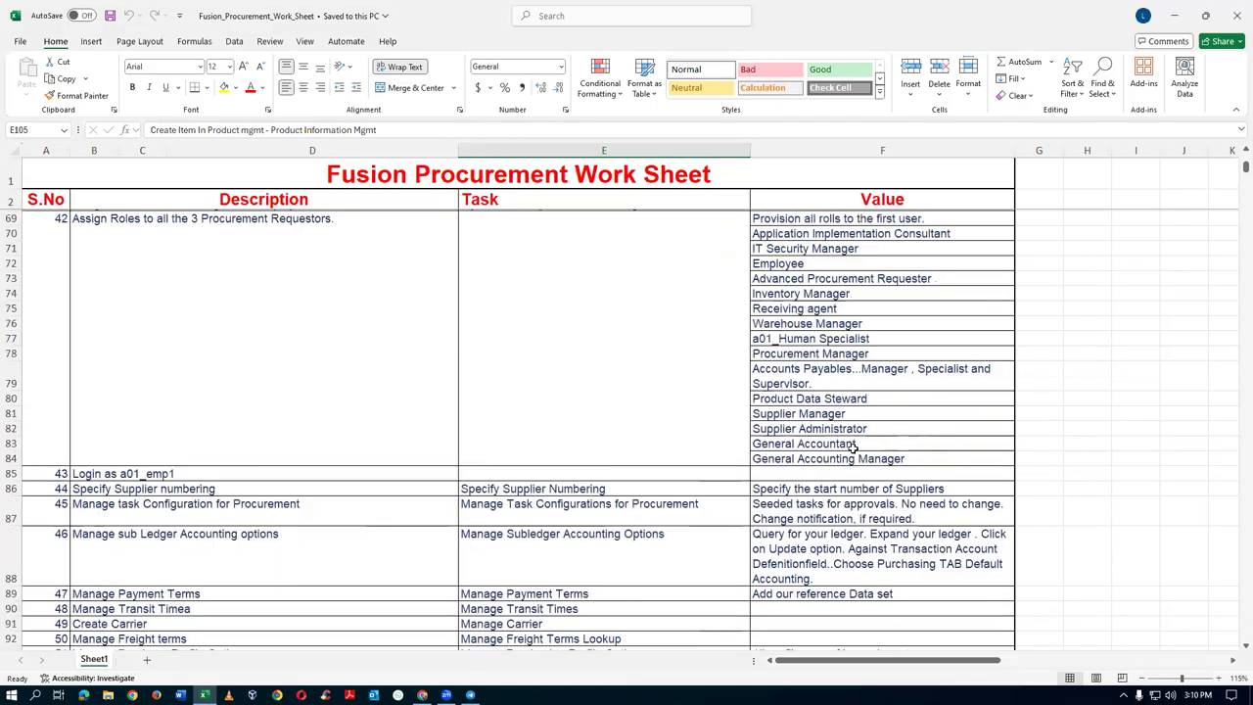
scroll(854, 447, "up", 1)
left_click_drag(856, 279, 849, 504)
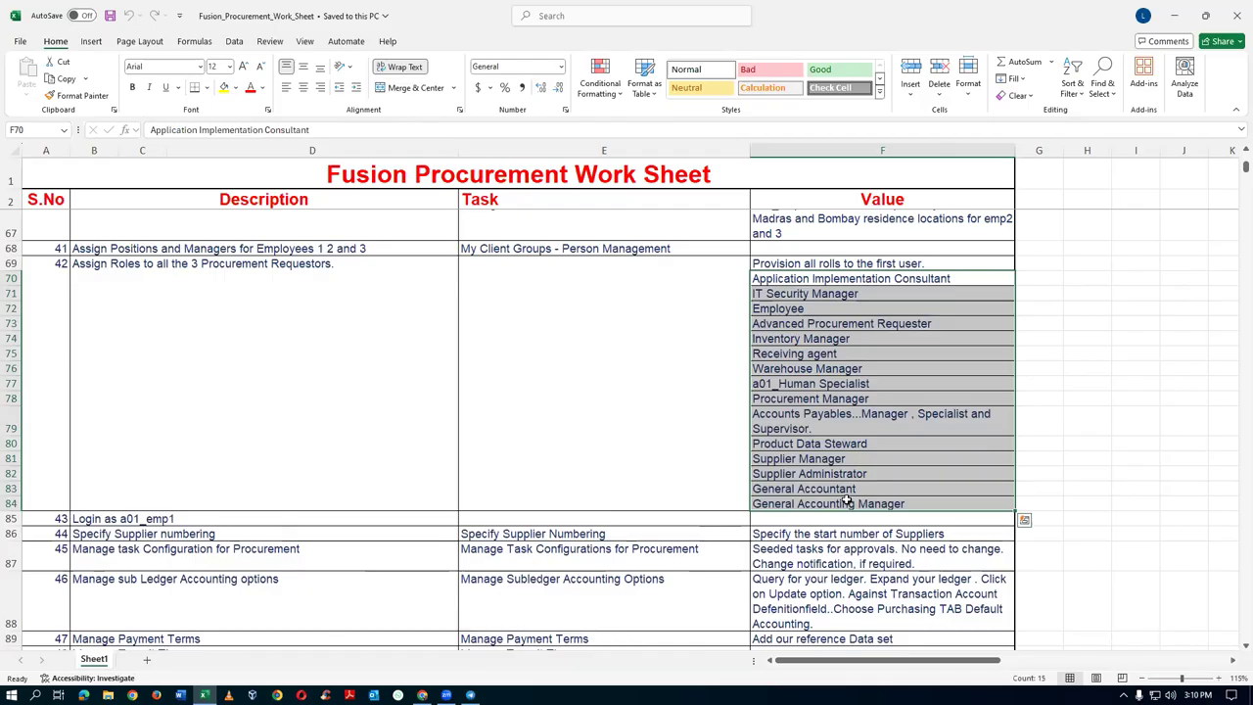
key("alt+Tab")
scroll(1092, 334, "up", 2)
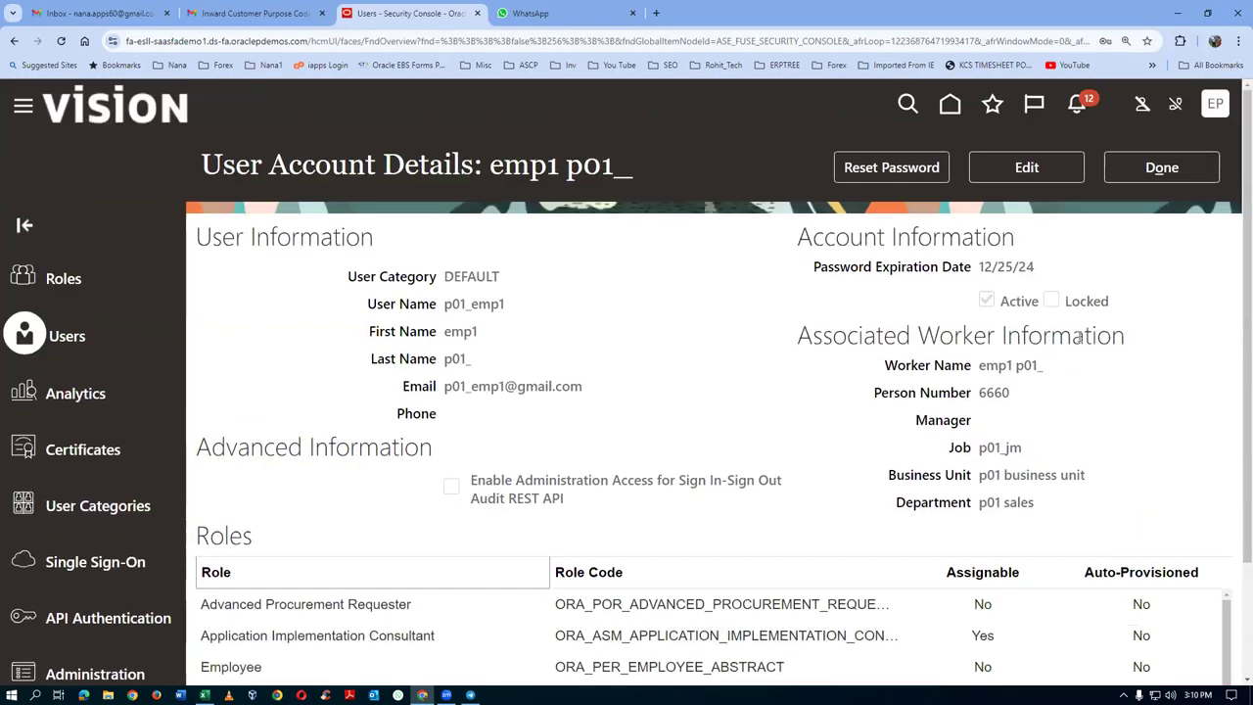
Step: Close the first account, review the roles of the p01_emp2 user account, and return to the user list
left_click(1160, 166)
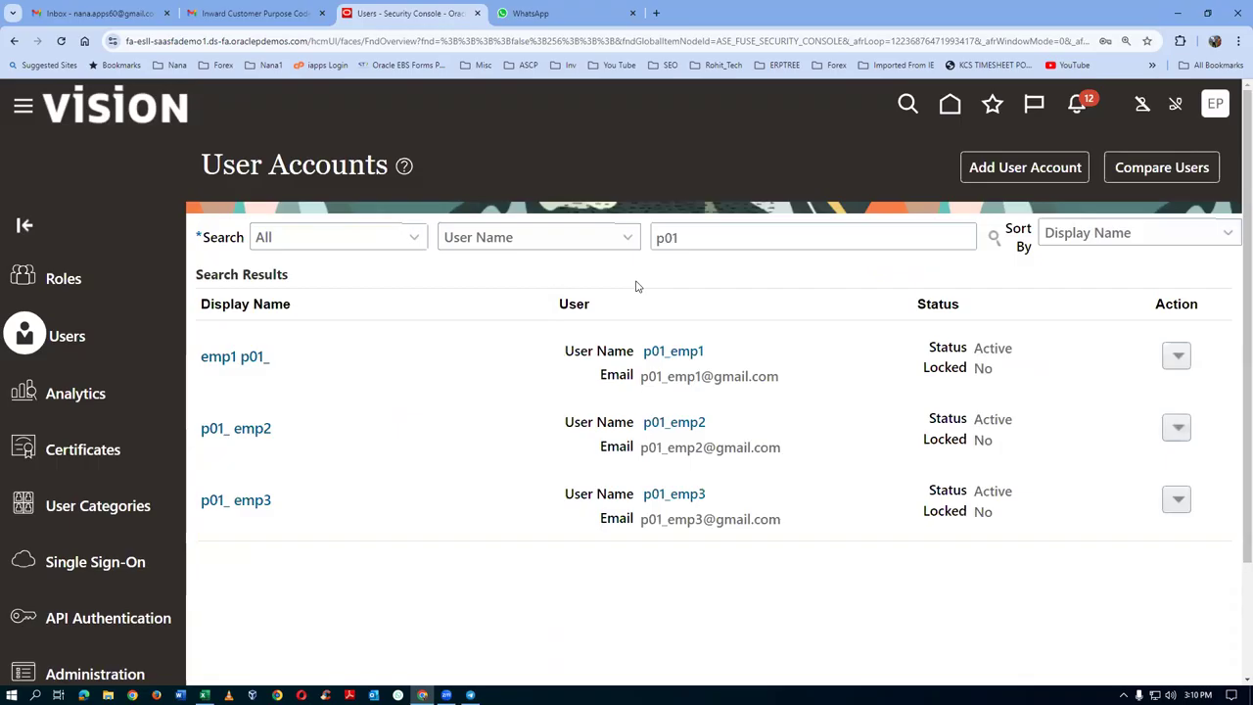
left_click(240, 429)
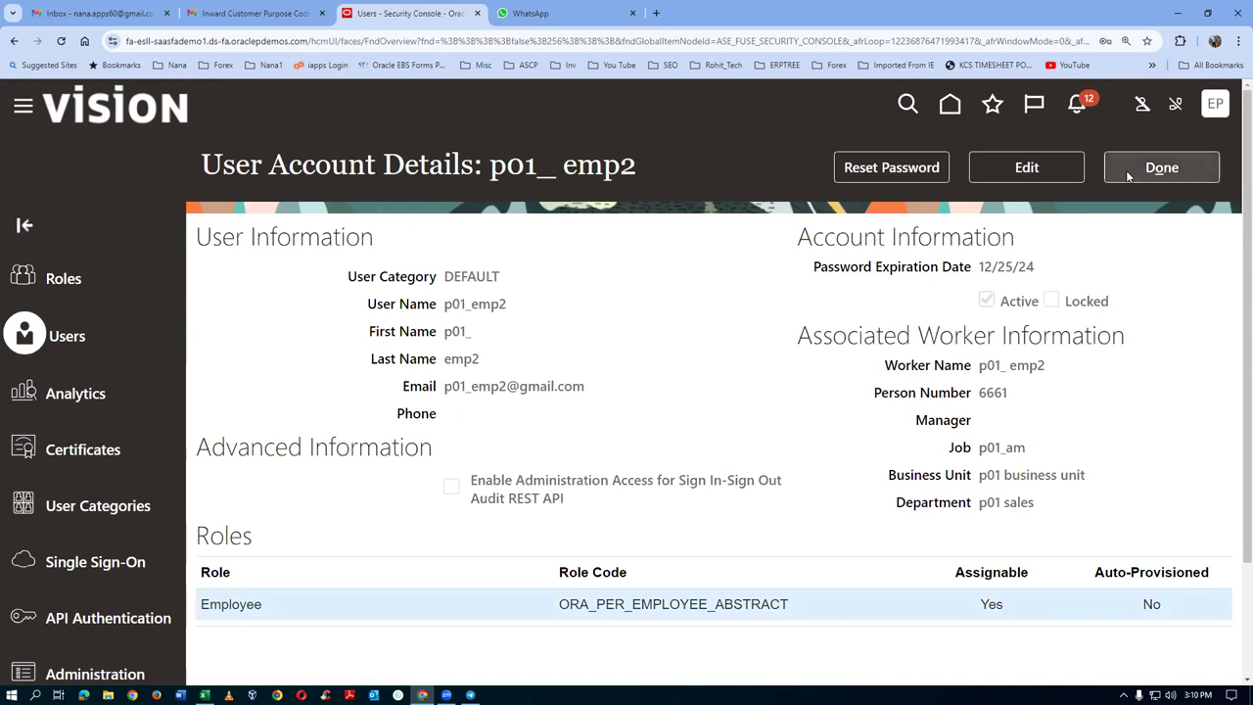
left_click(1162, 169)
Step: Open Setup and Maintenance and switch the setup offering to Financials
left_click(1215, 110)
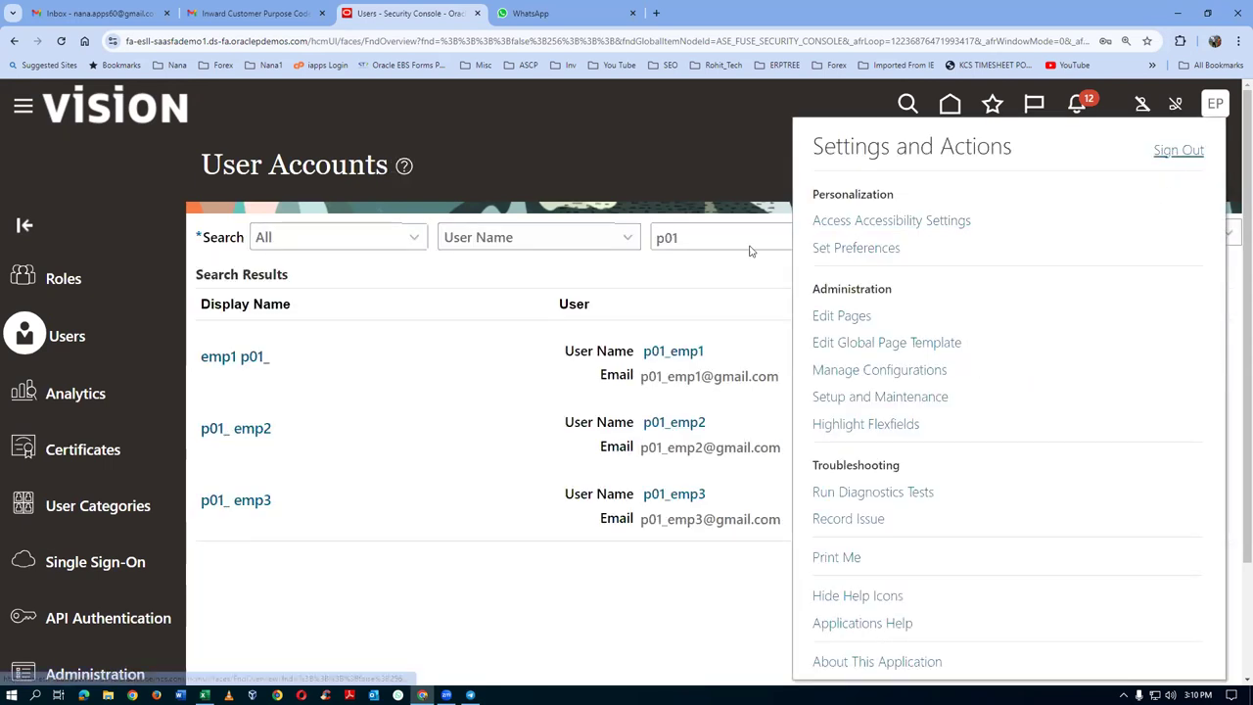
left_click(698, 167)
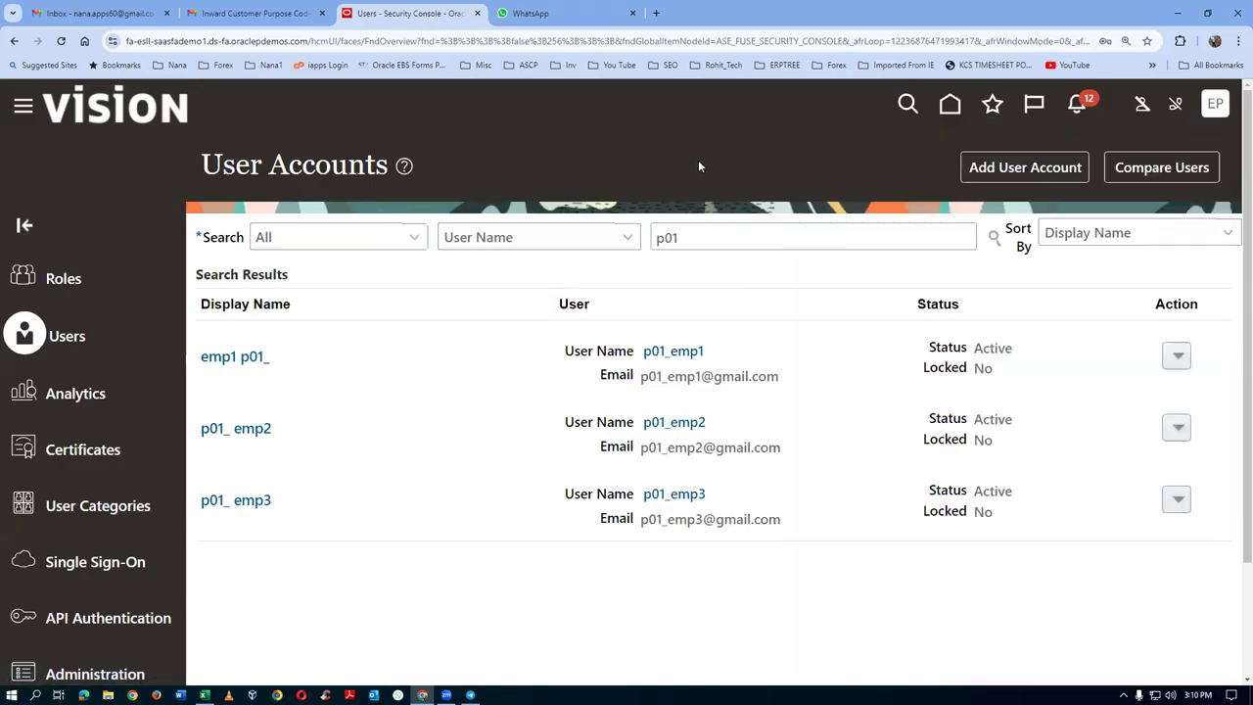
left_click(1222, 113)
left_click(884, 395)
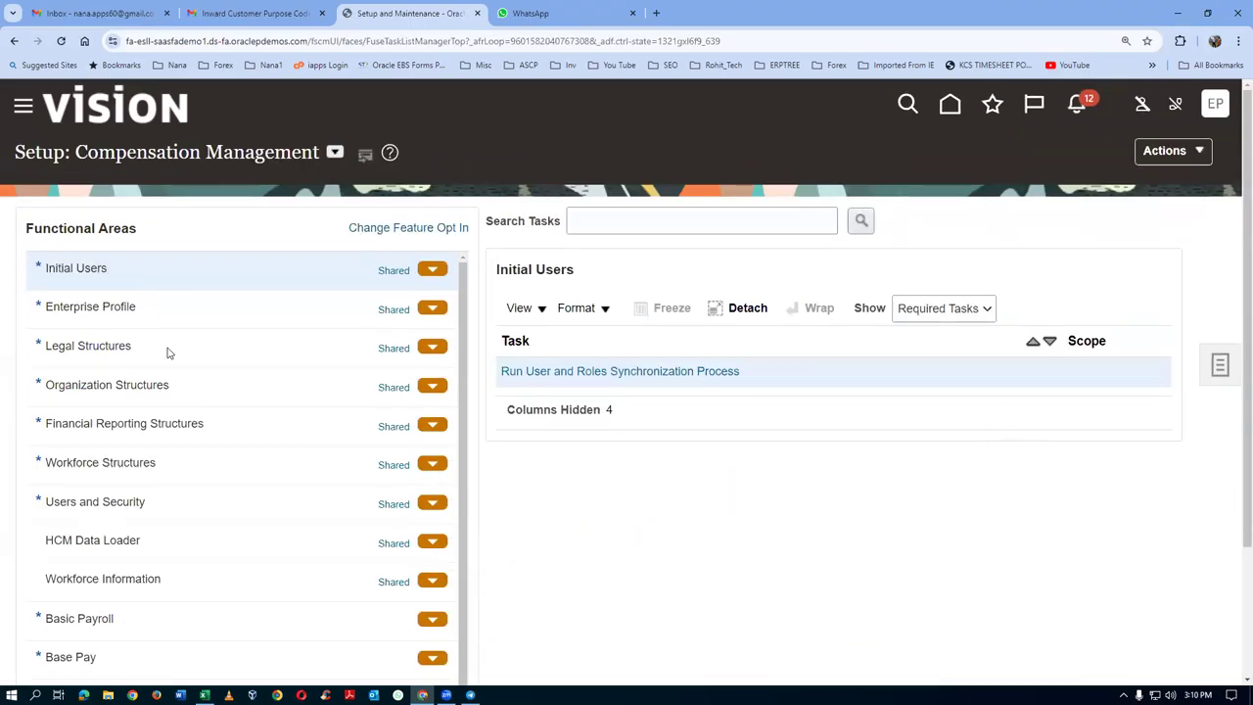
left_click(334, 155)
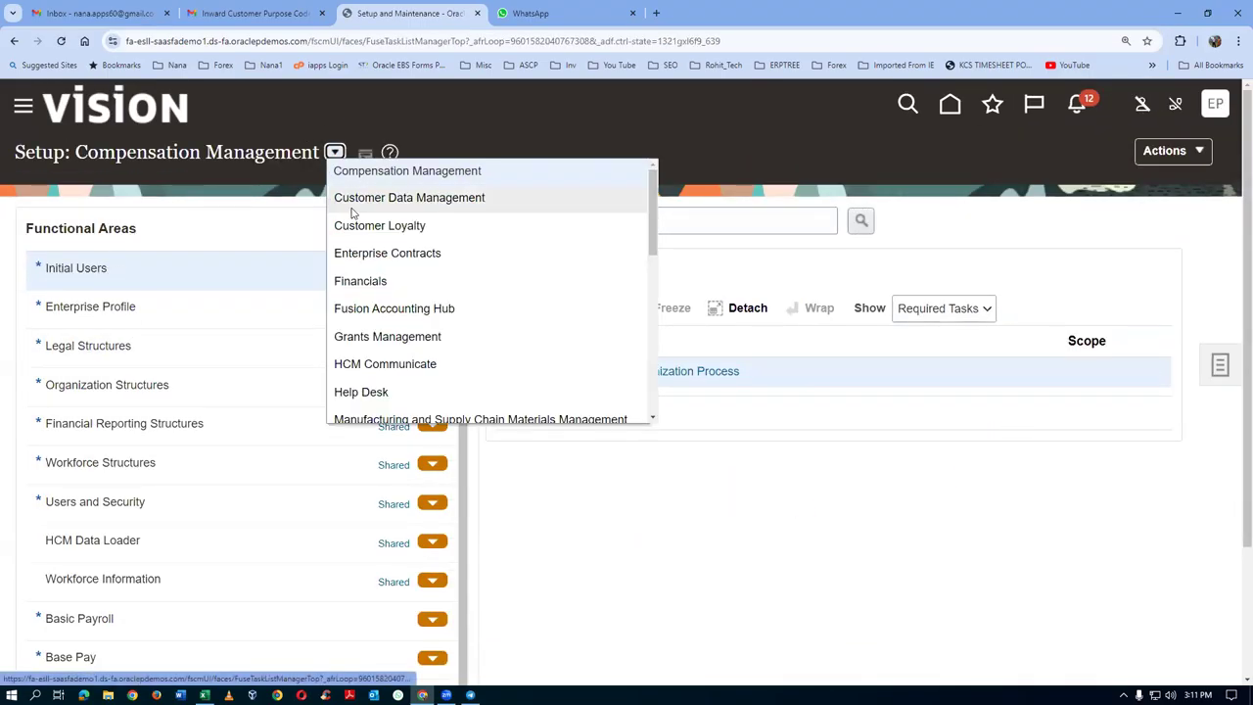
left_click(363, 280)
Step: Search the setup tasks for assign%busi%busi% and choose to select and add a business unit as scope for Assign Business Unit Business Function
left_click(646, 224)
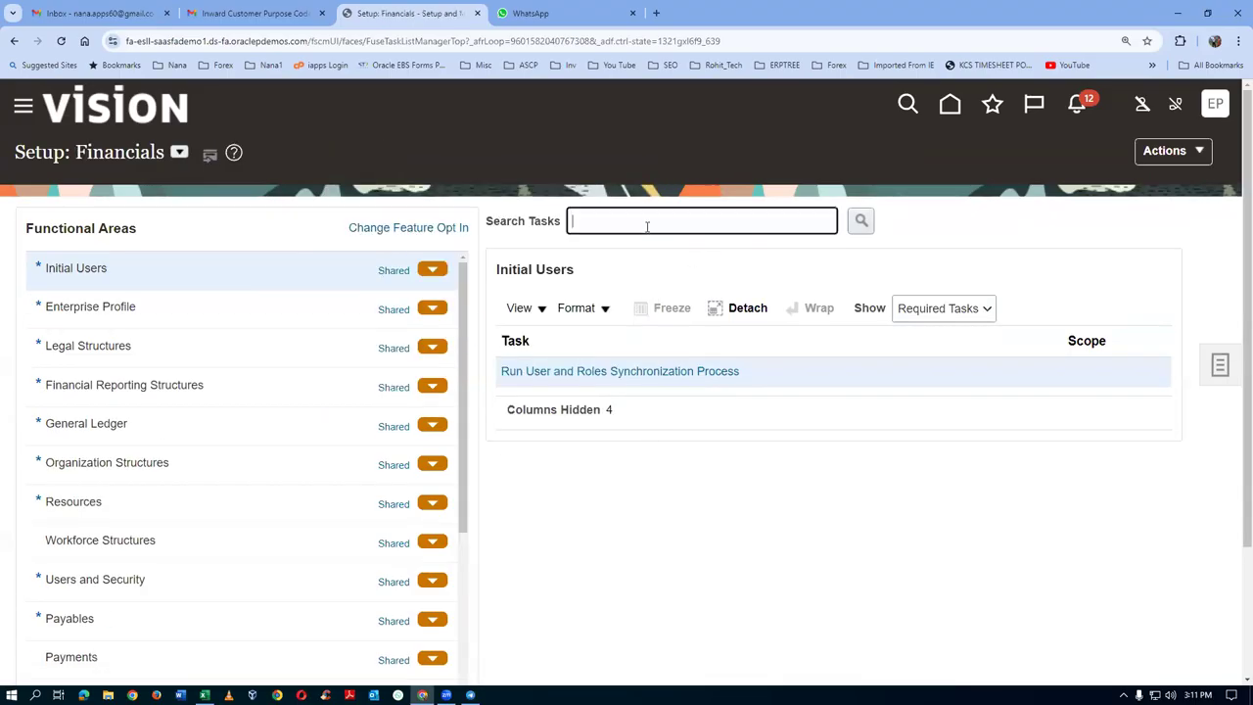
type("assign%busi%busi%")
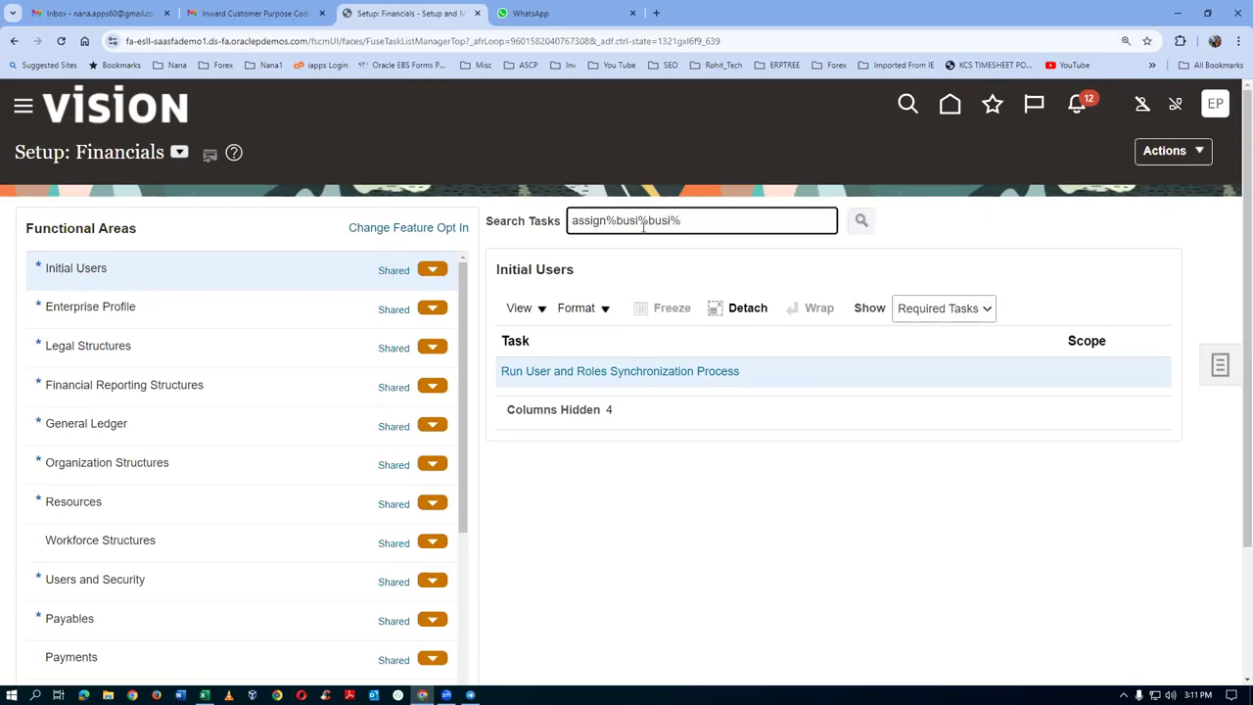
key("Return")
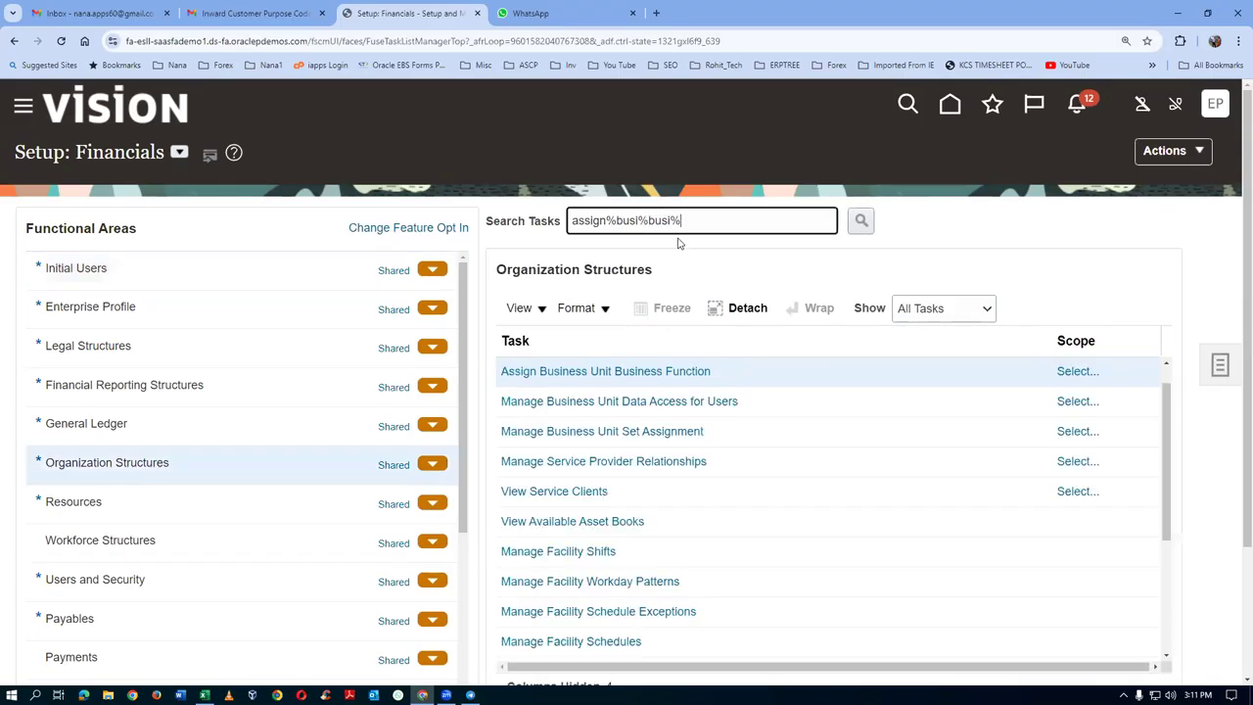
left_click(1077, 373)
left_click(601, 423)
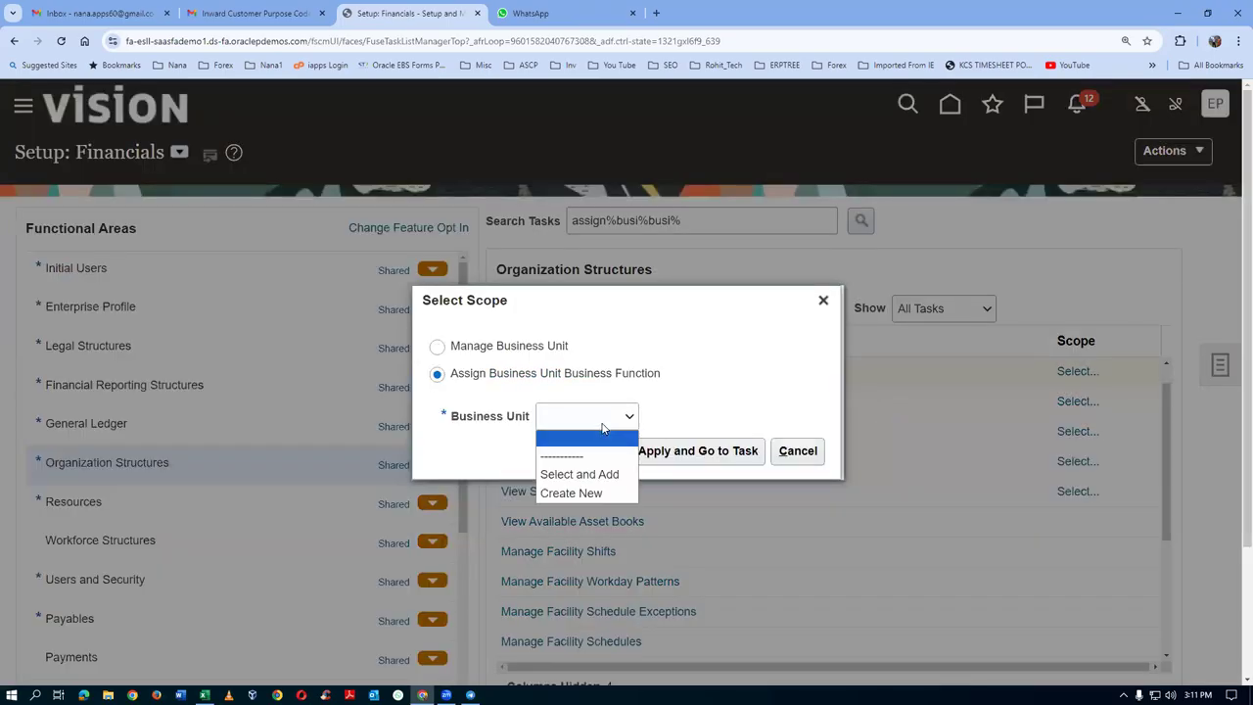
left_click(584, 475)
left_click(693, 451)
Step: Find p01 business unit by the name p01, set it as the task's scope, and review its assigned business functions without saving
left_click(476, 266)
type("p01")
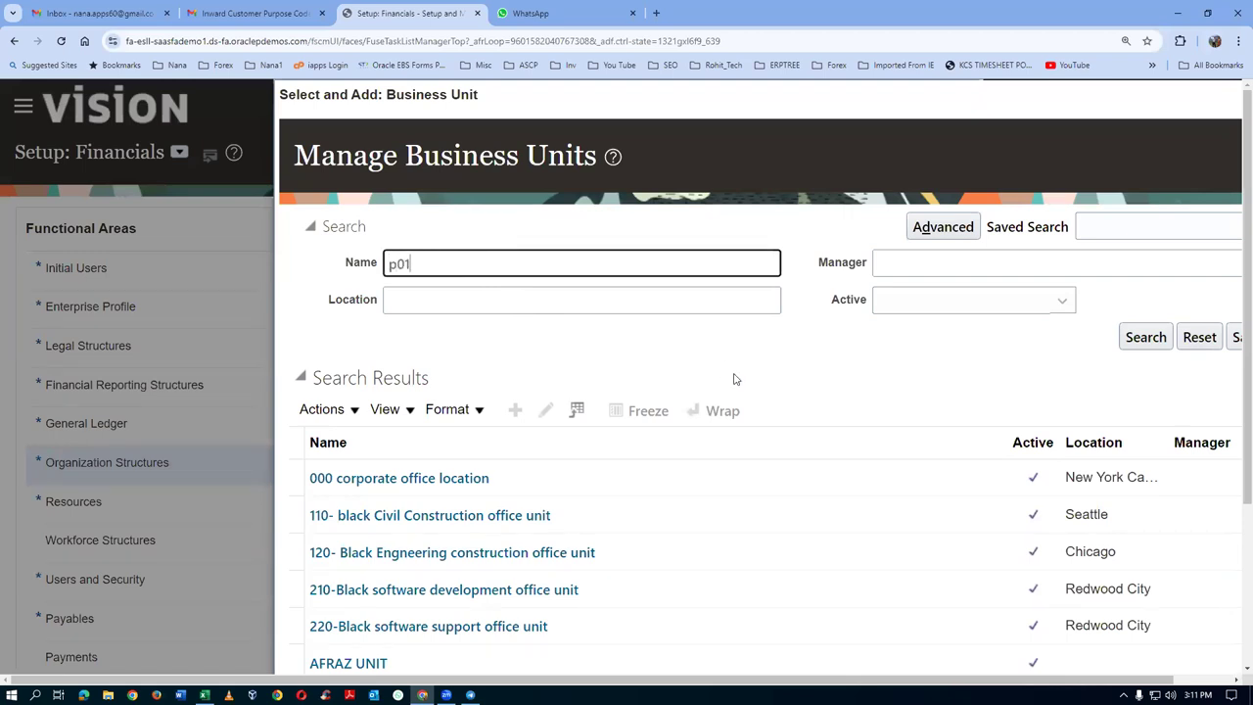
left_click(1145, 337)
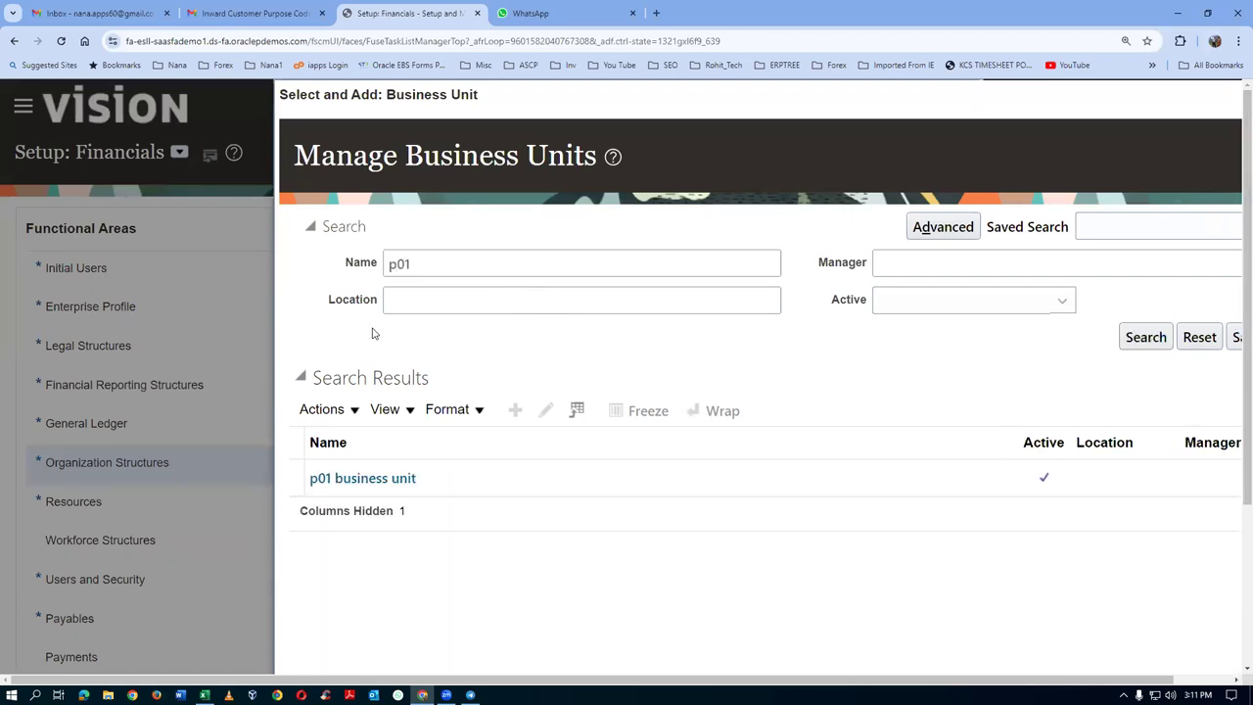
left_click(289, 480)
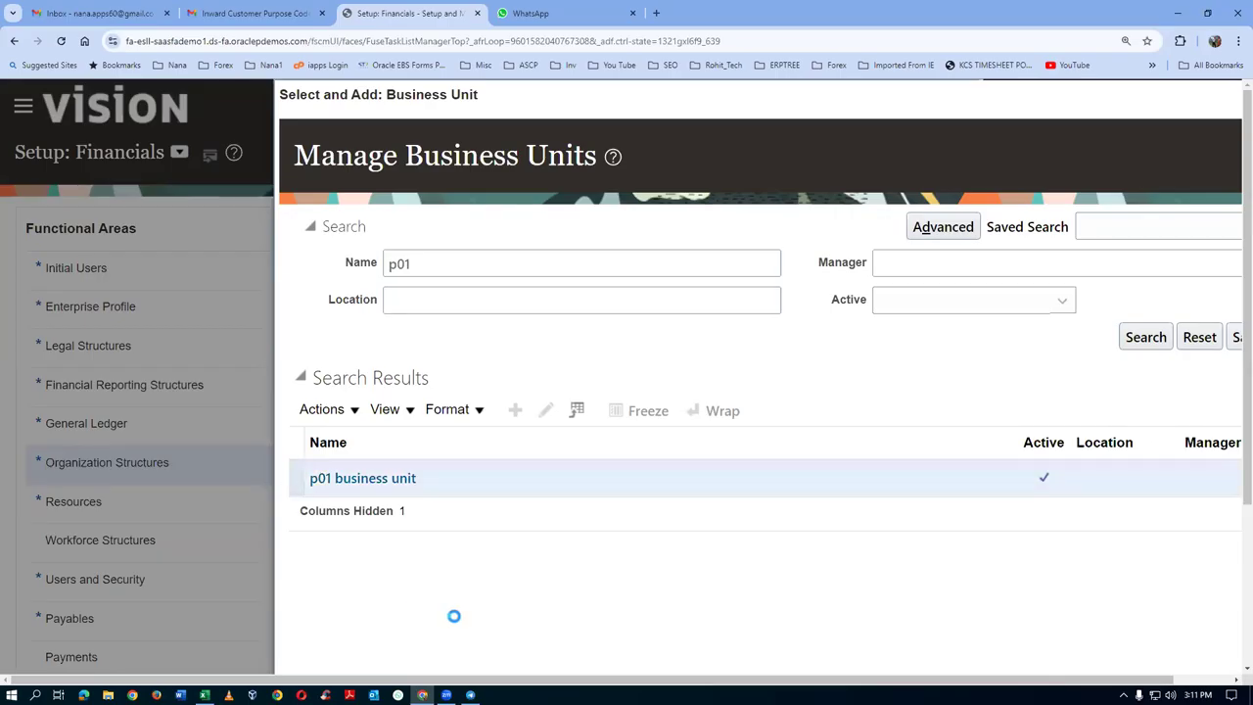
scroll(516, 587, "down", 1)
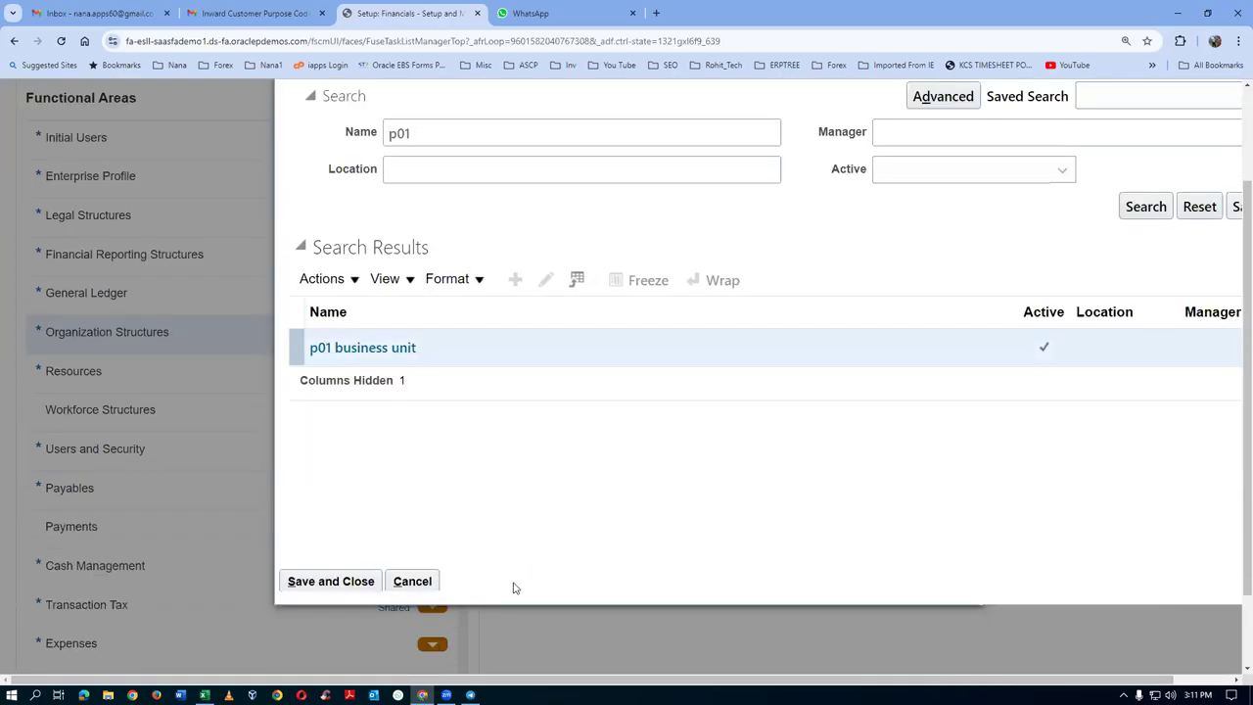
left_click(342, 588)
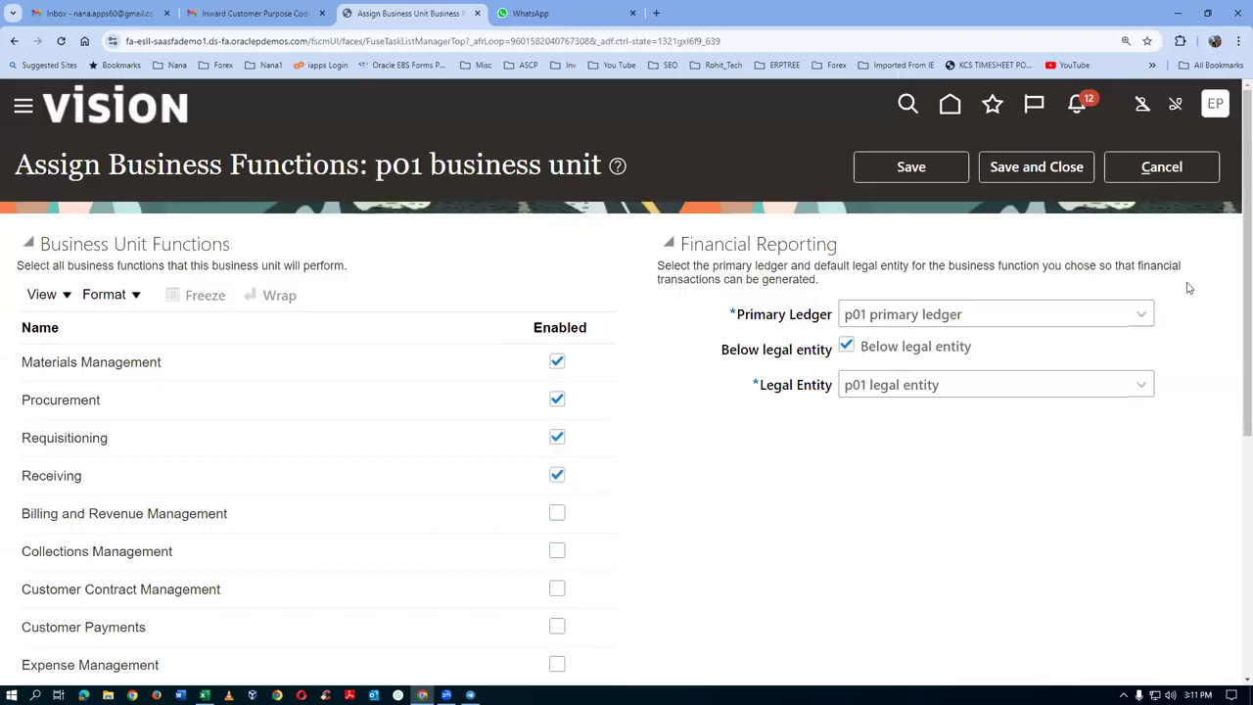
left_click(1163, 168)
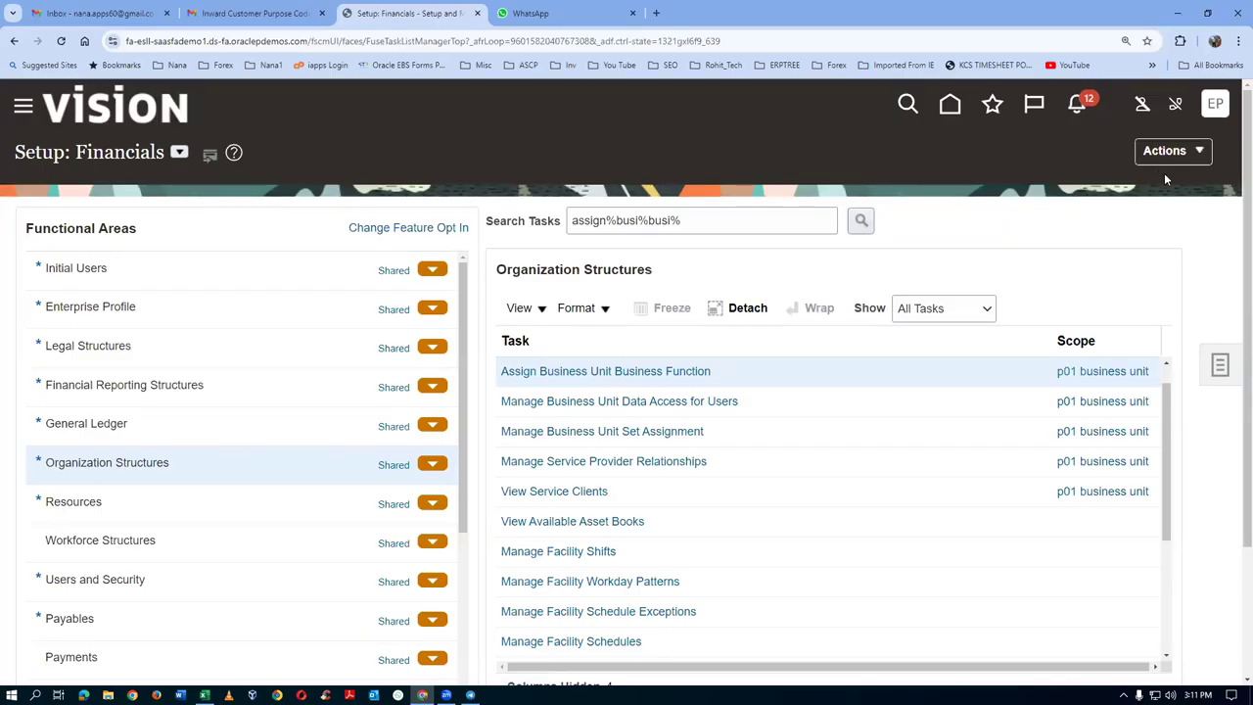
Step: Return to the home page, show the Procurement apps, and open the page for choosing which apps are displayed
left_click(951, 106)
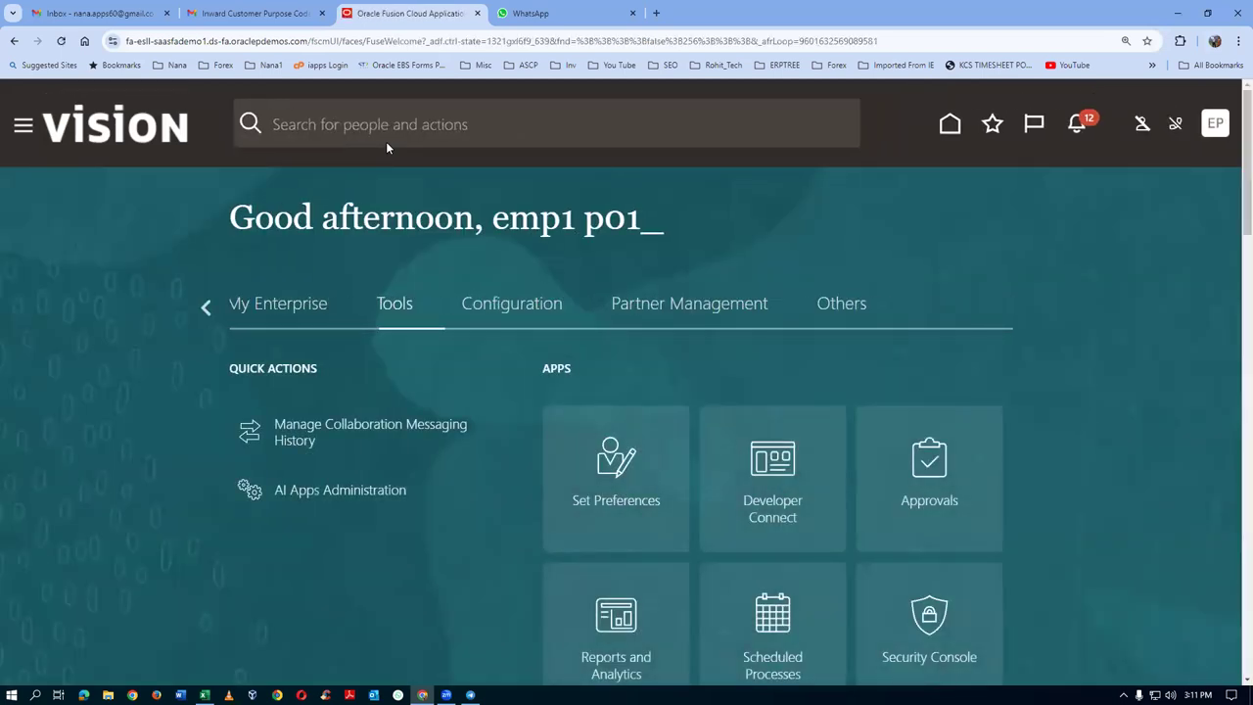
left_click(207, 310)
left_click(208, 310)
left_click(208, 310)
left_click(207, 310)
left_click(208, 310)
left_click(207, 311)
left_click(208, 310)
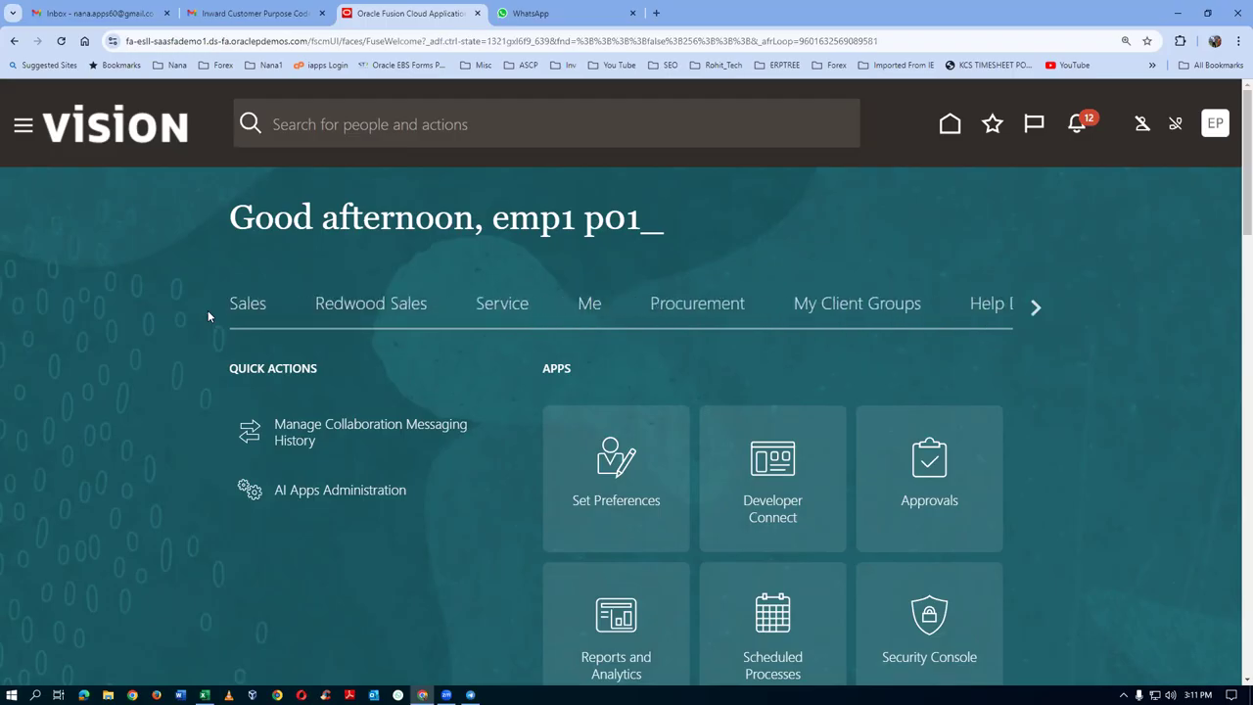
left_click(698, 306)
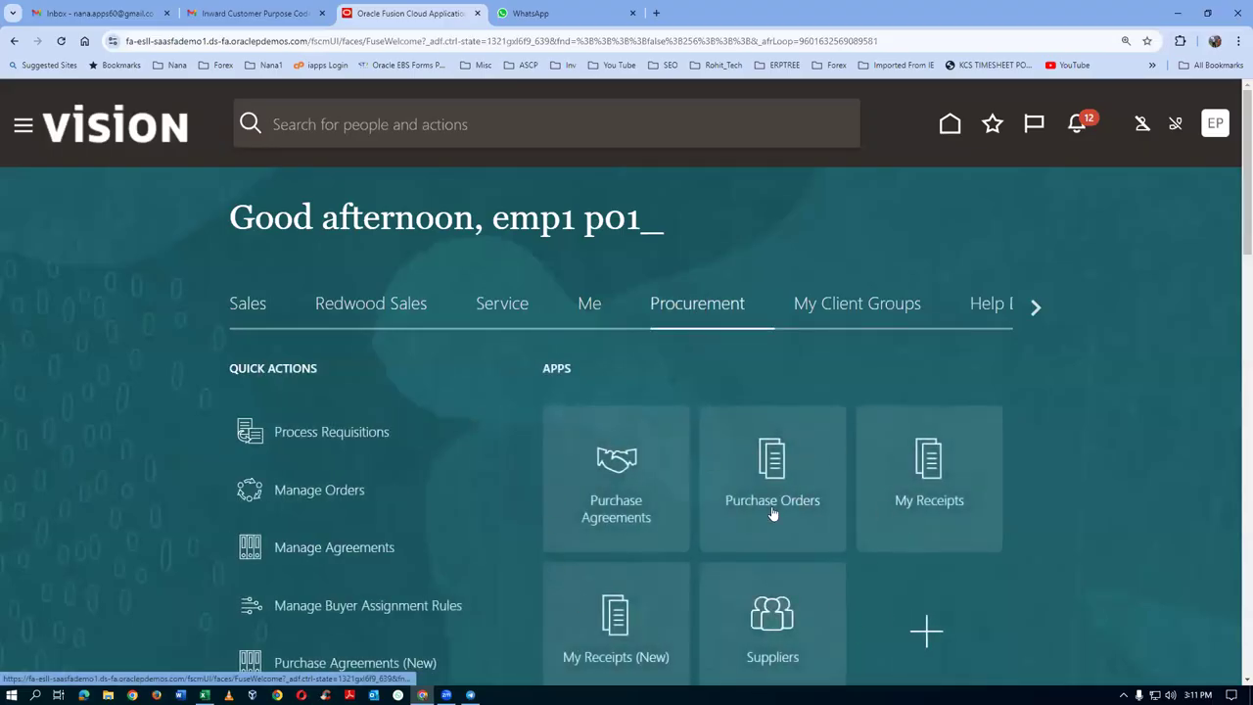
scroll(975, 560, "down", 1)
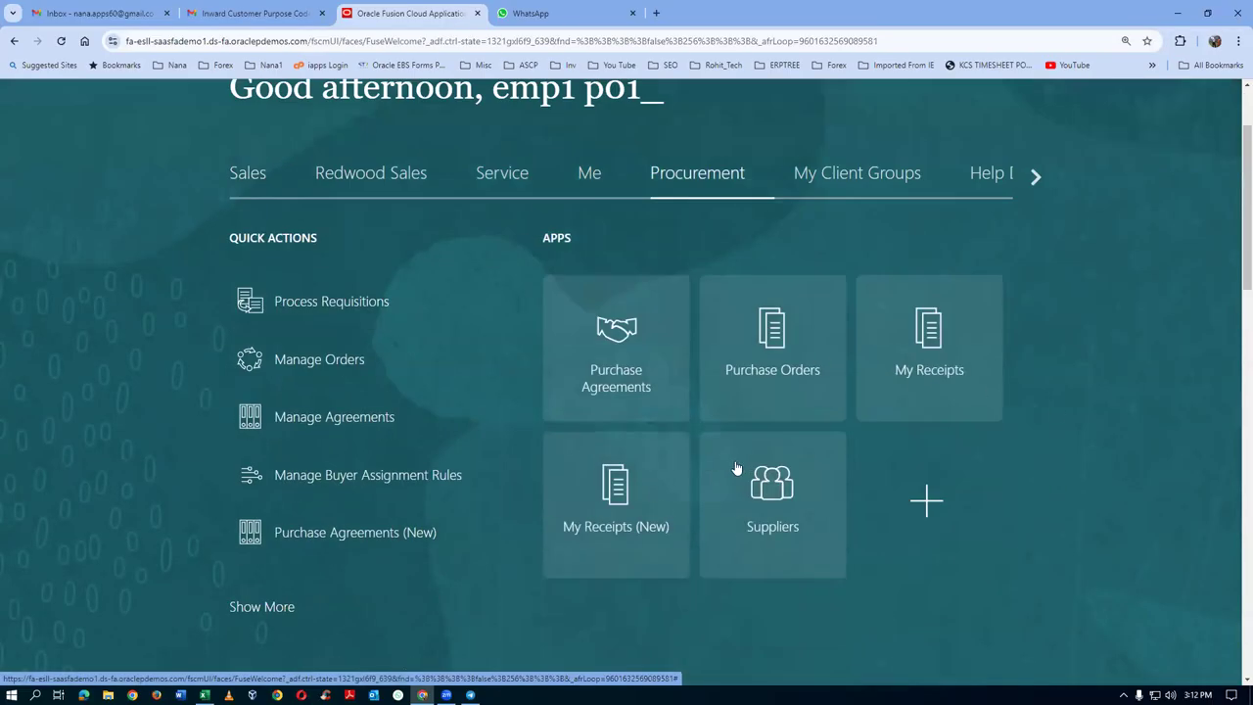
left_click(926, 502)
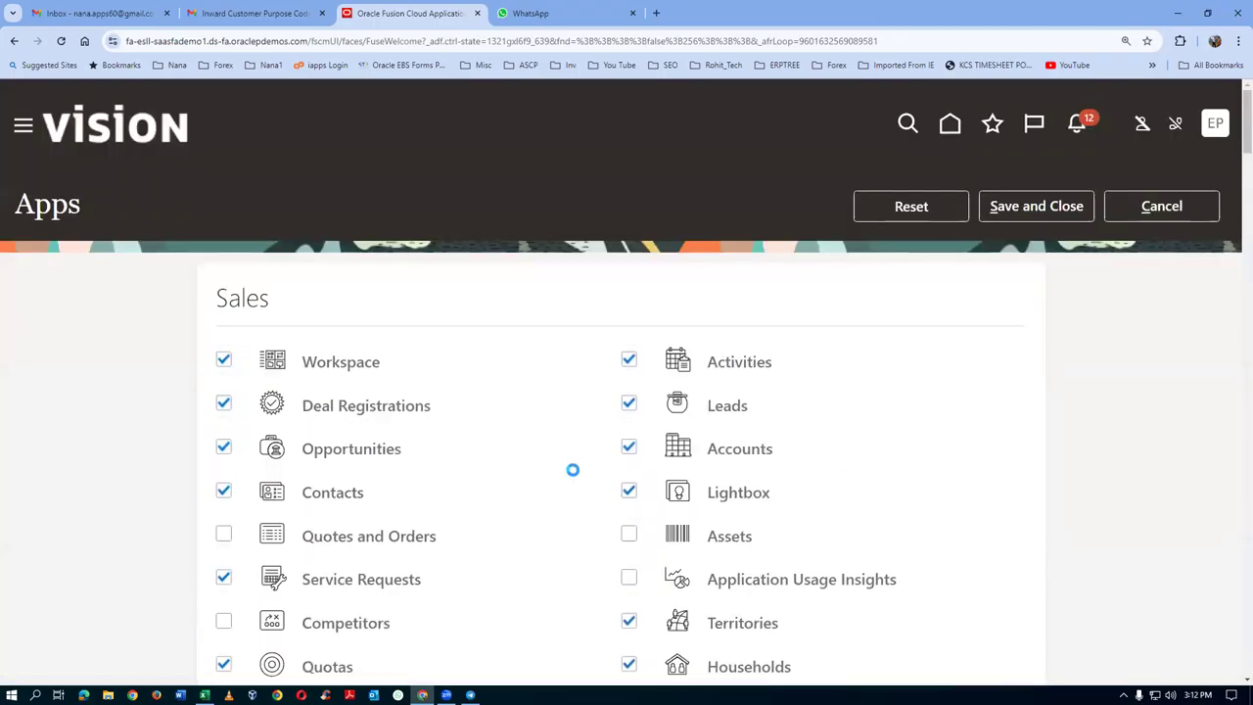
Step: Examine which apps are enabled in each group, from Partner Management back to Procurement and Sales
left_click_drag(1238, 143, 1235, 682)
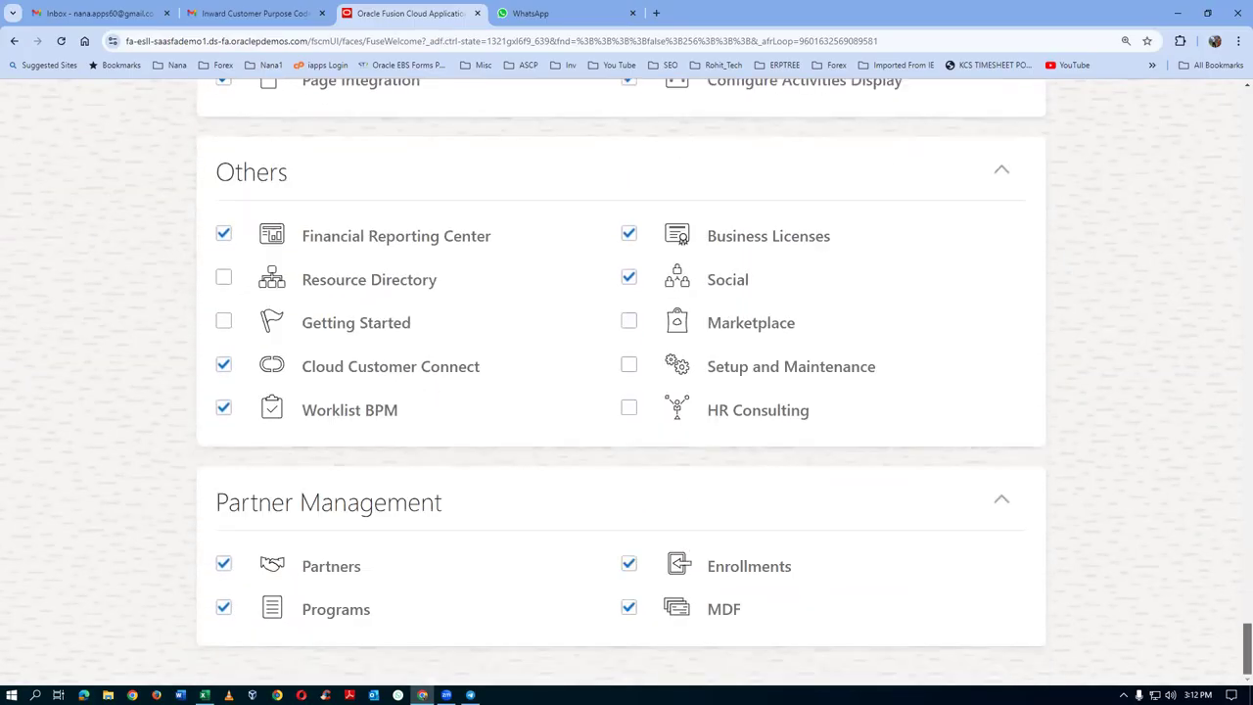
scroll(663, 527, "up", 5)
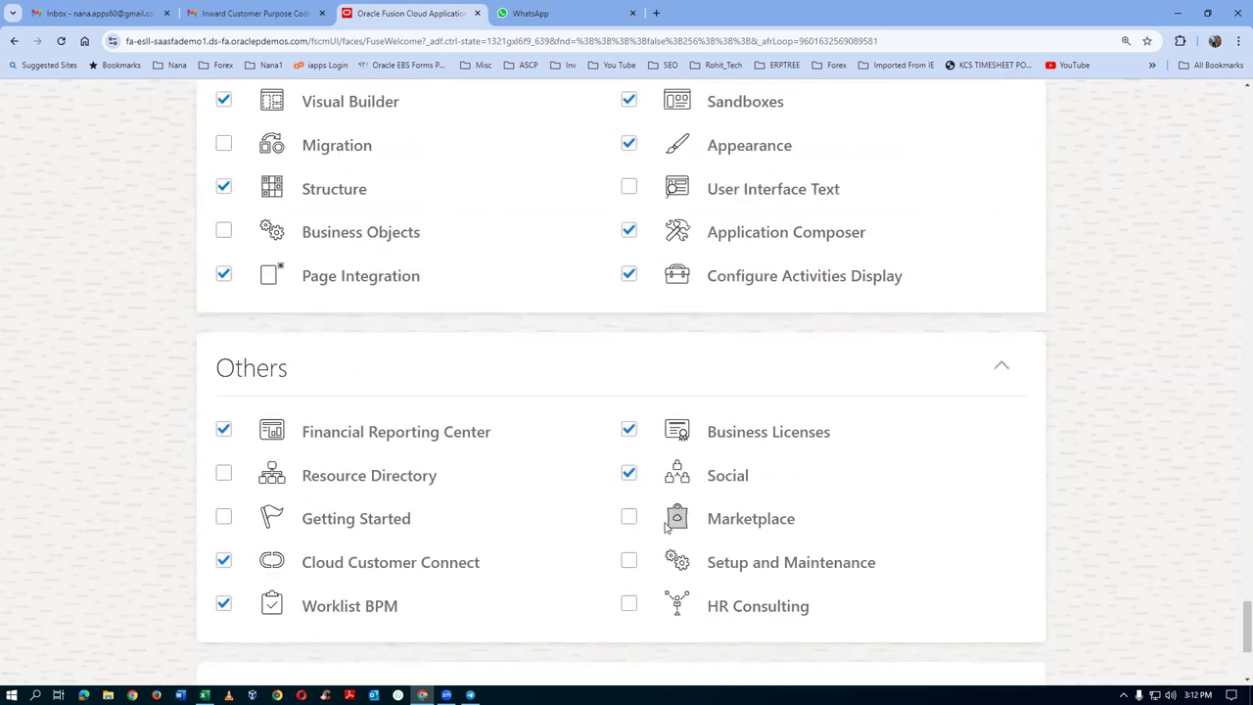
scroll(665, 528, "up", 10)
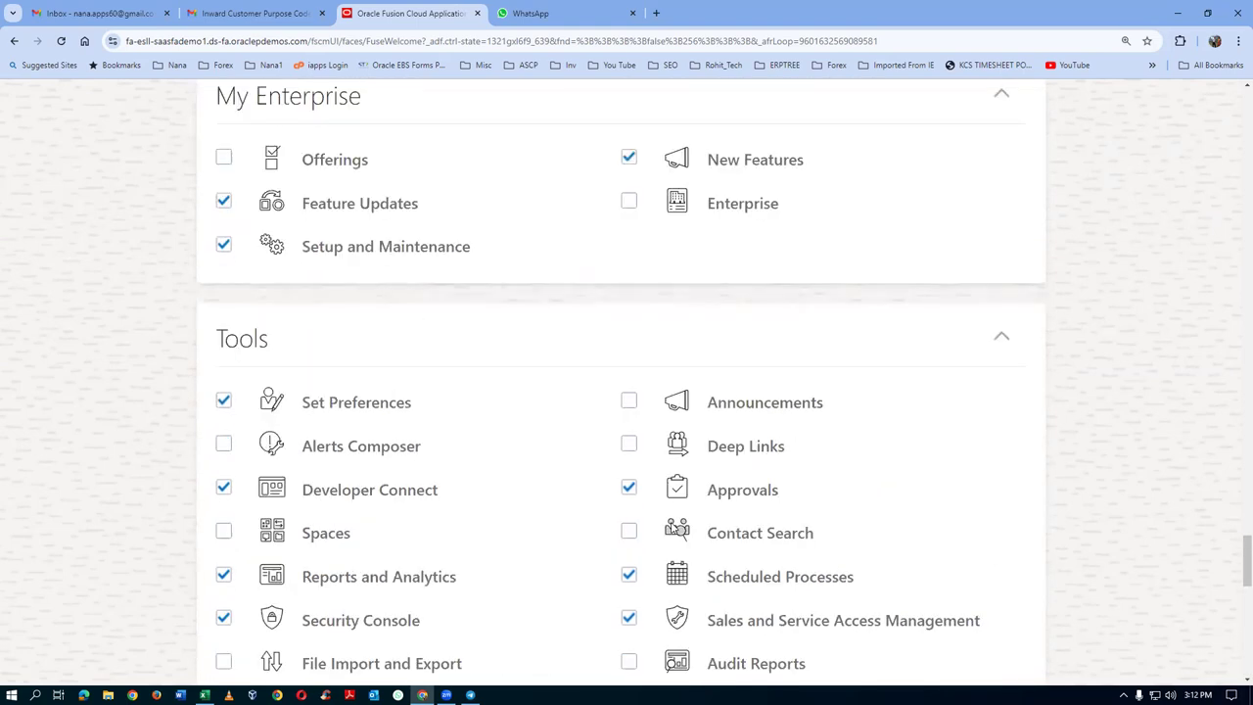
scroll(674, 527, "up", 4)
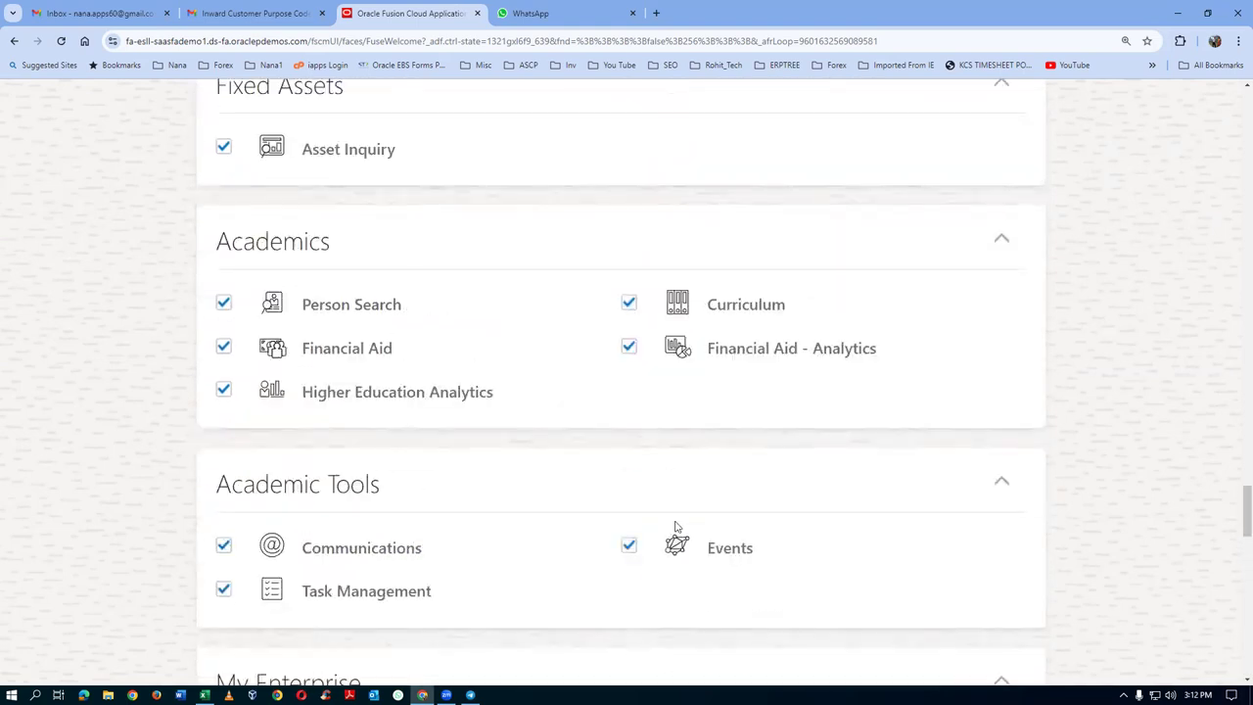
scroll(674, 527, "up", 4)
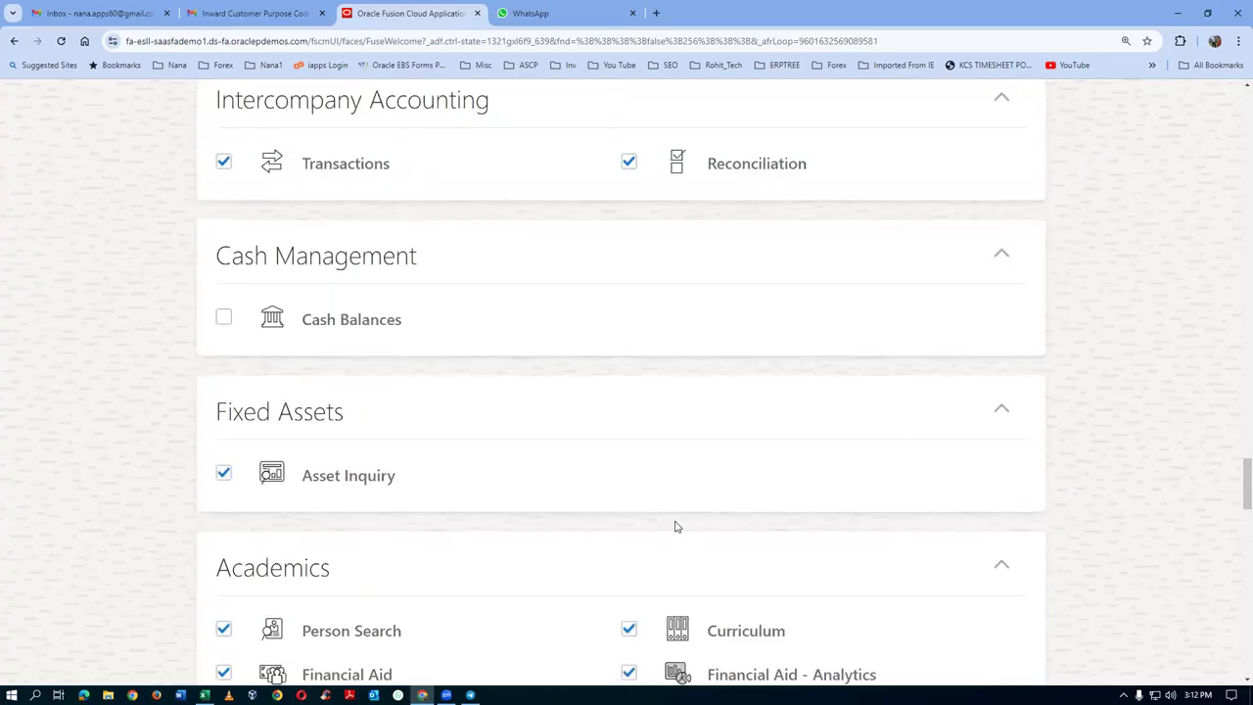
scroll(674, 527, "up", 2)
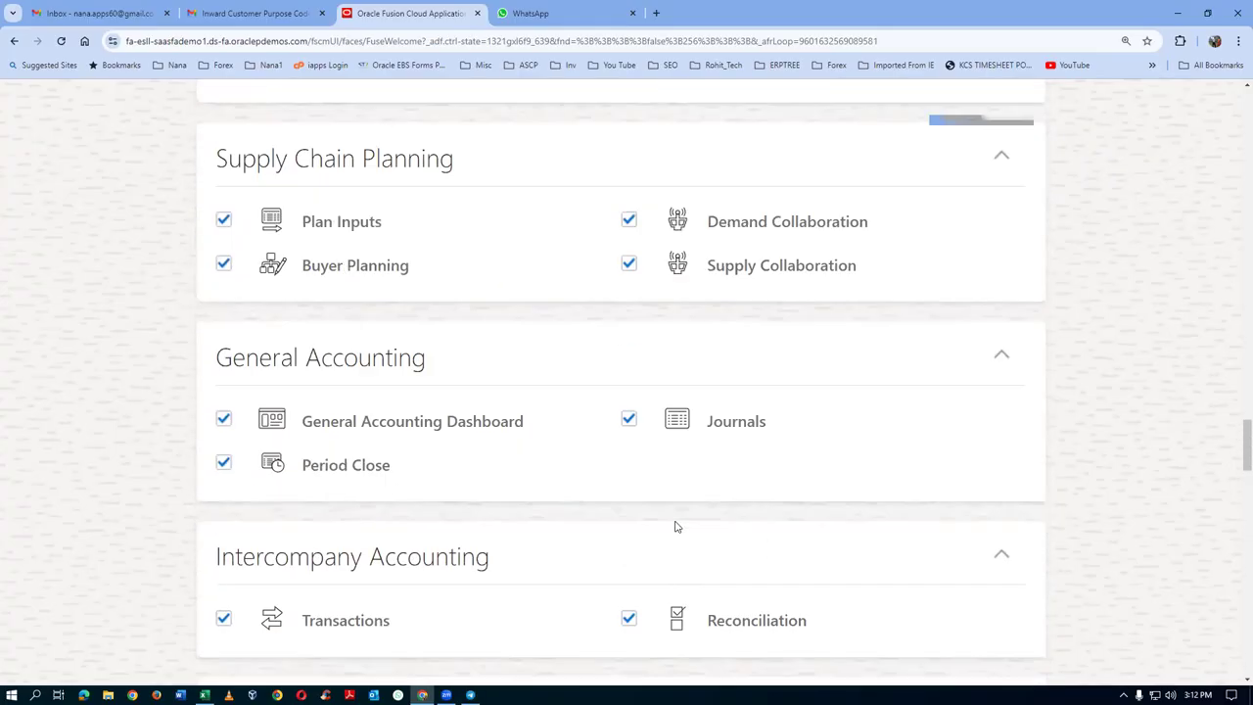
scroll(674, 526, "up", 2)
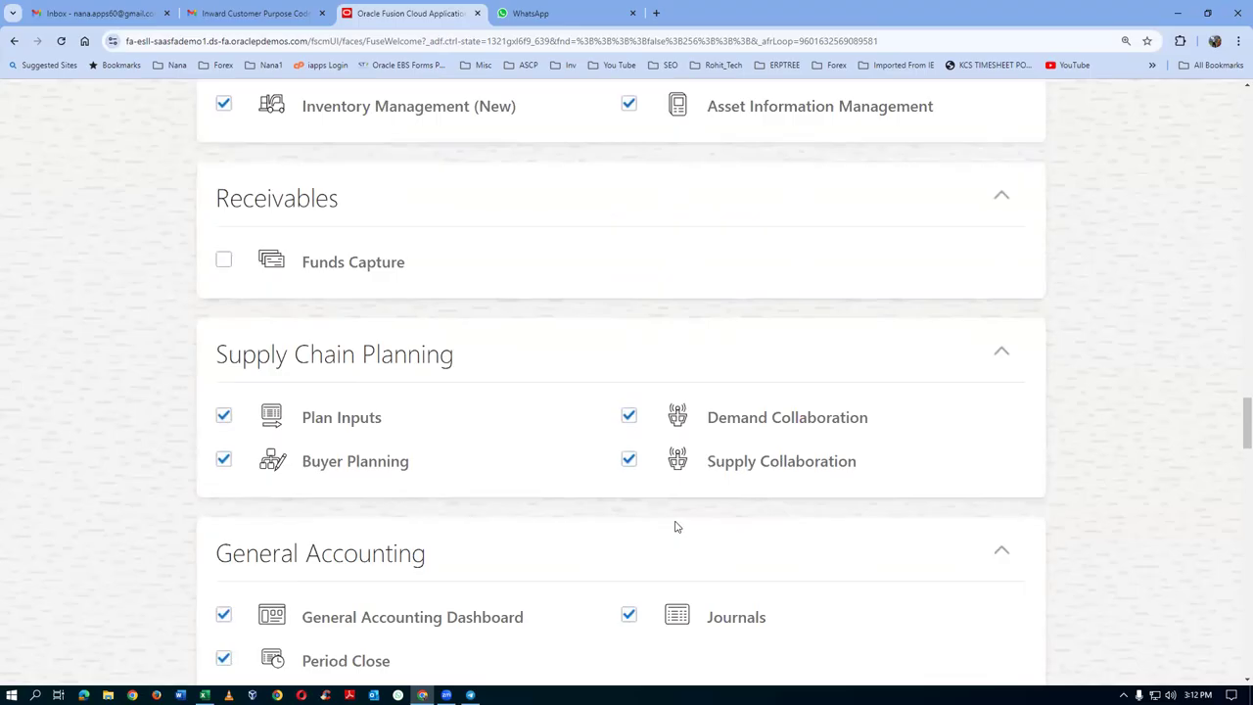
scroll(674, 527, "up", 5)
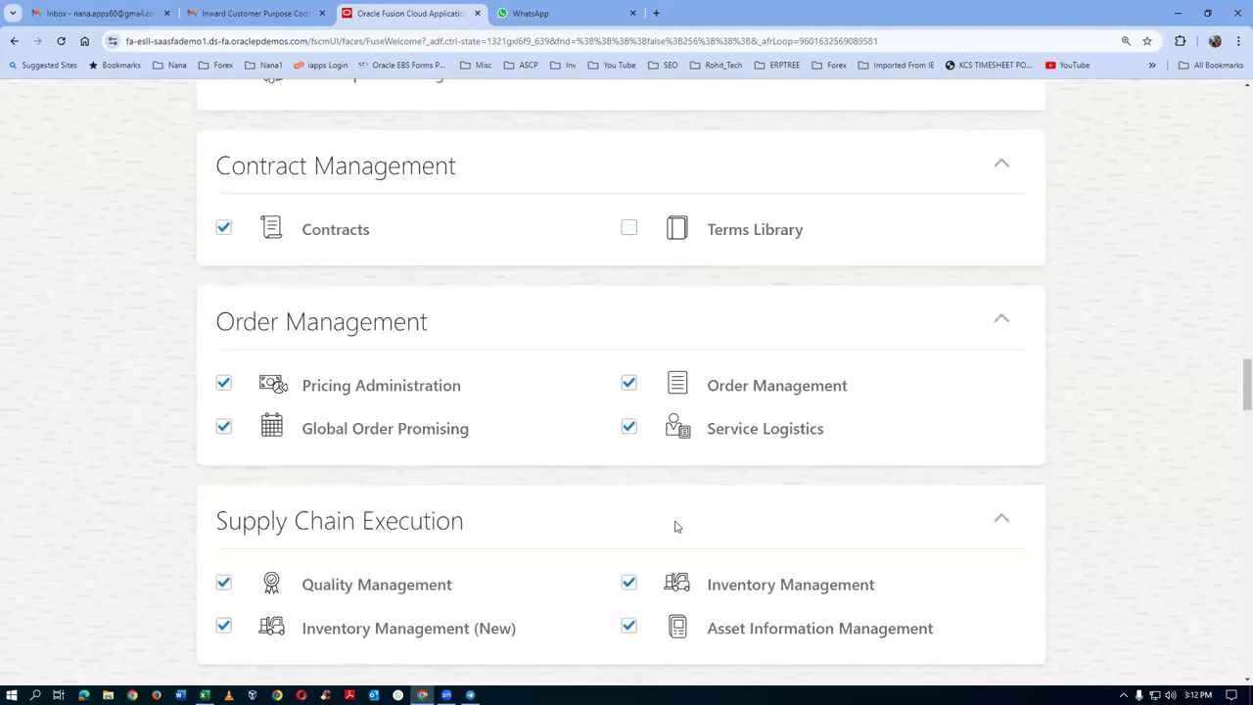
scroll(674, 526, "up", 3)
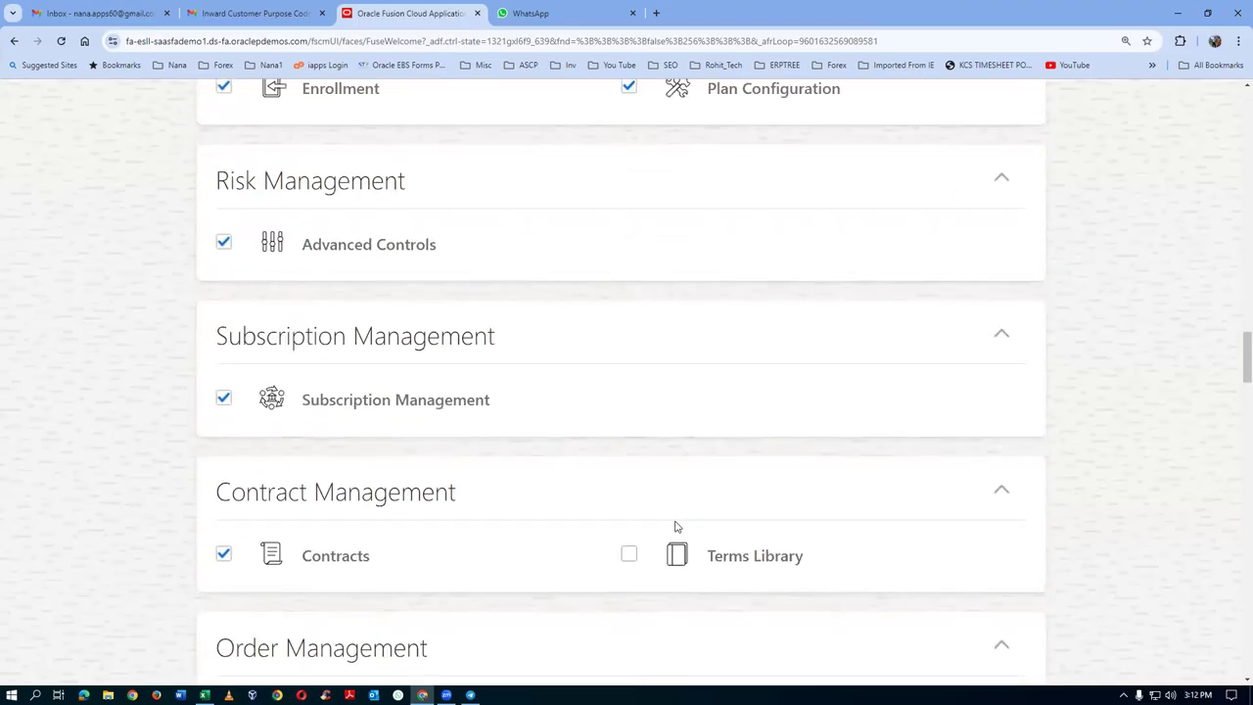
scroll(674, 527, "up", 1)
scroll(674, 526, "up", 1)
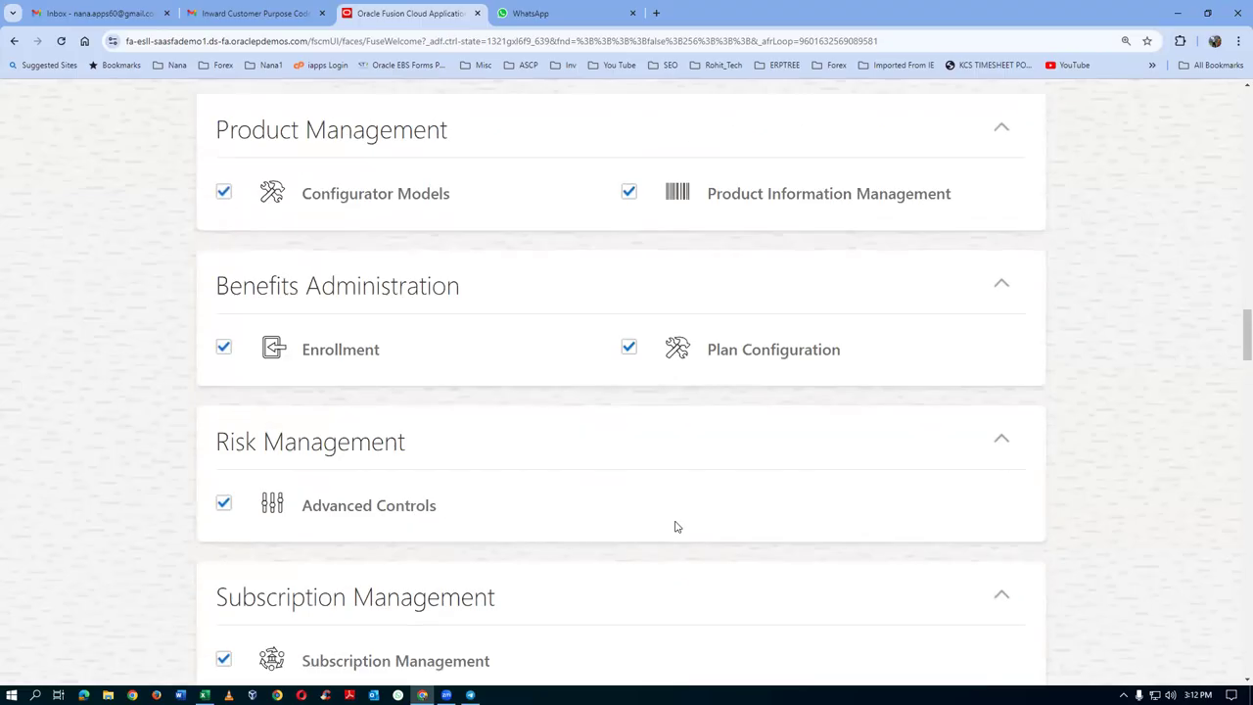
scroll(674, 527, "up", 2)
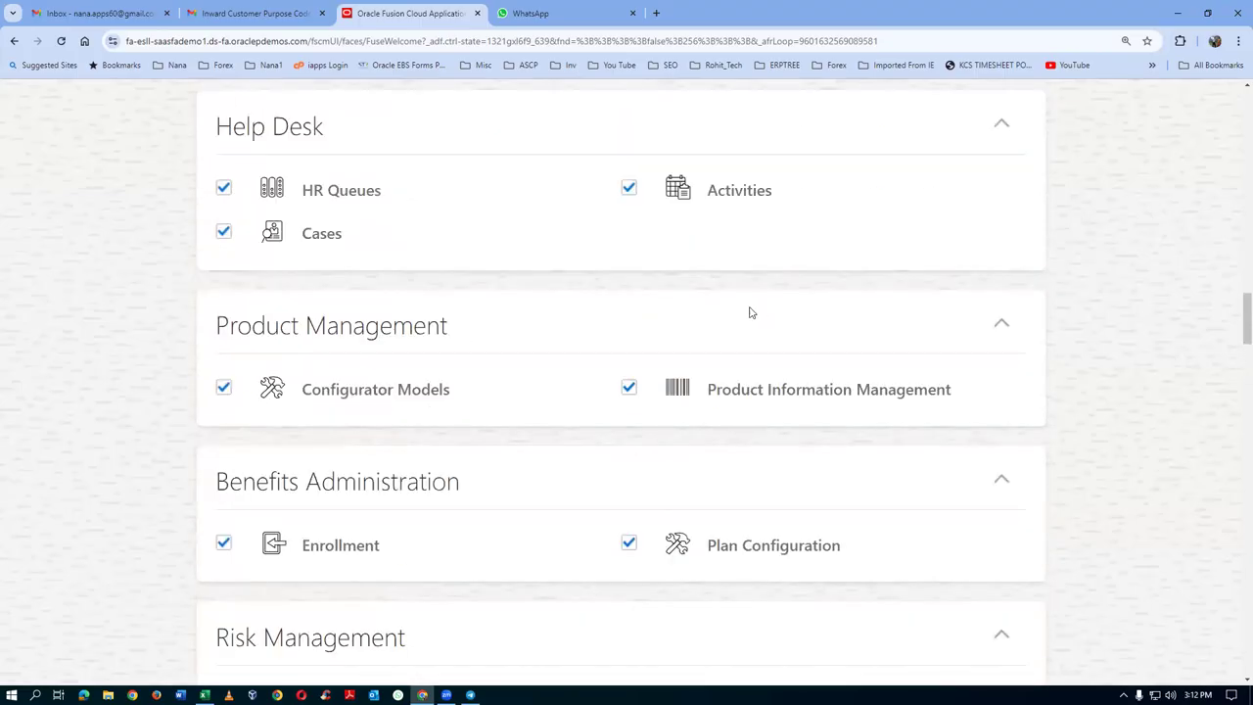
scroll(737, 313, "up", 1)
scroll(687, 321, "up", 2)
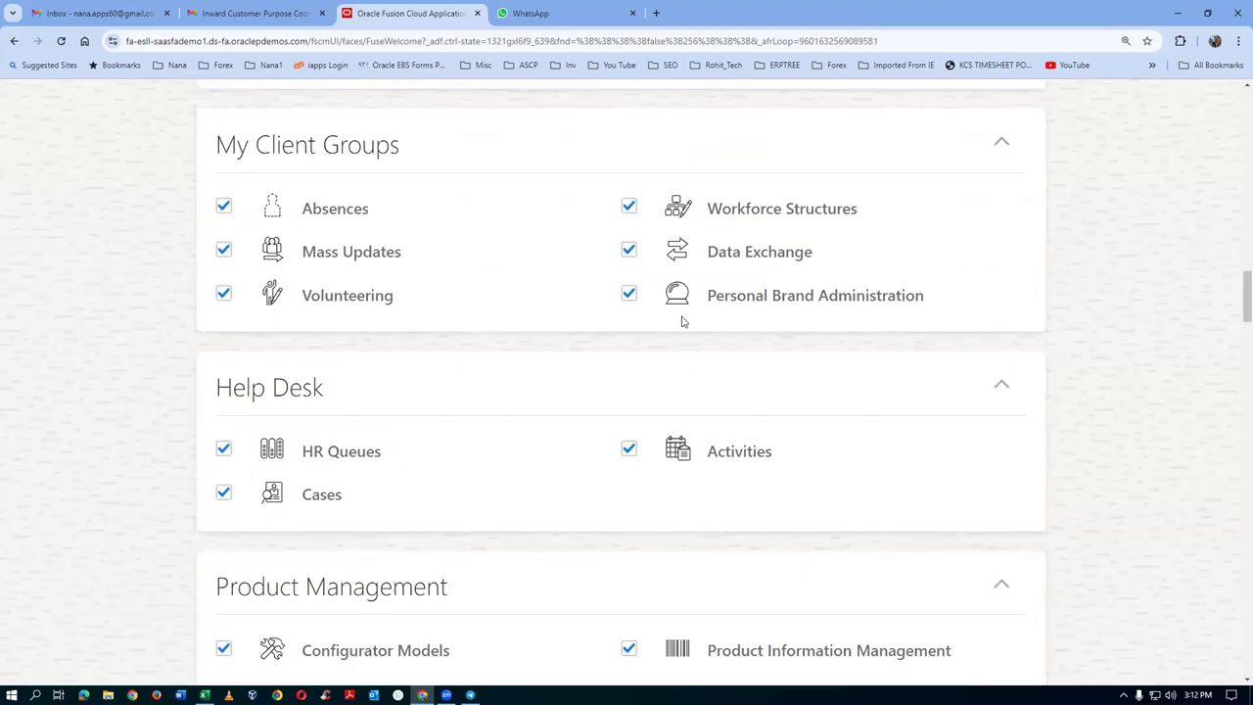
scroll(687, 321, "up", 1)
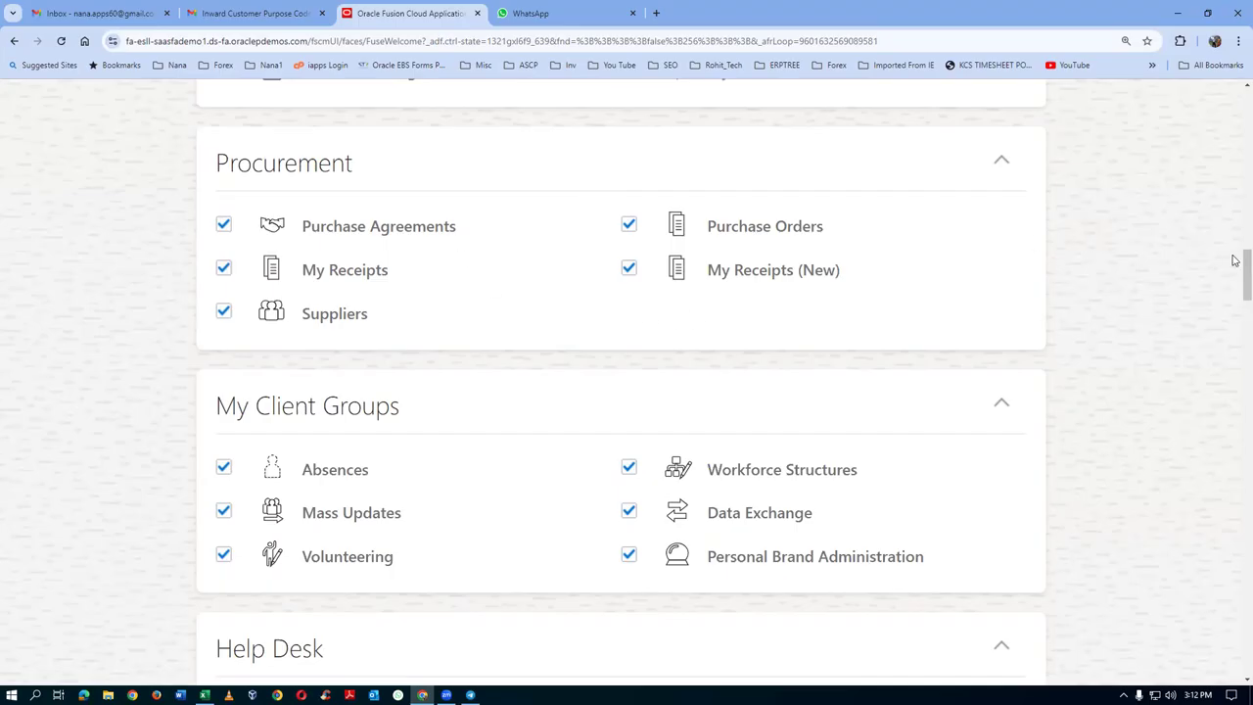
left_click_drag(1235, 280, 1235, 98)
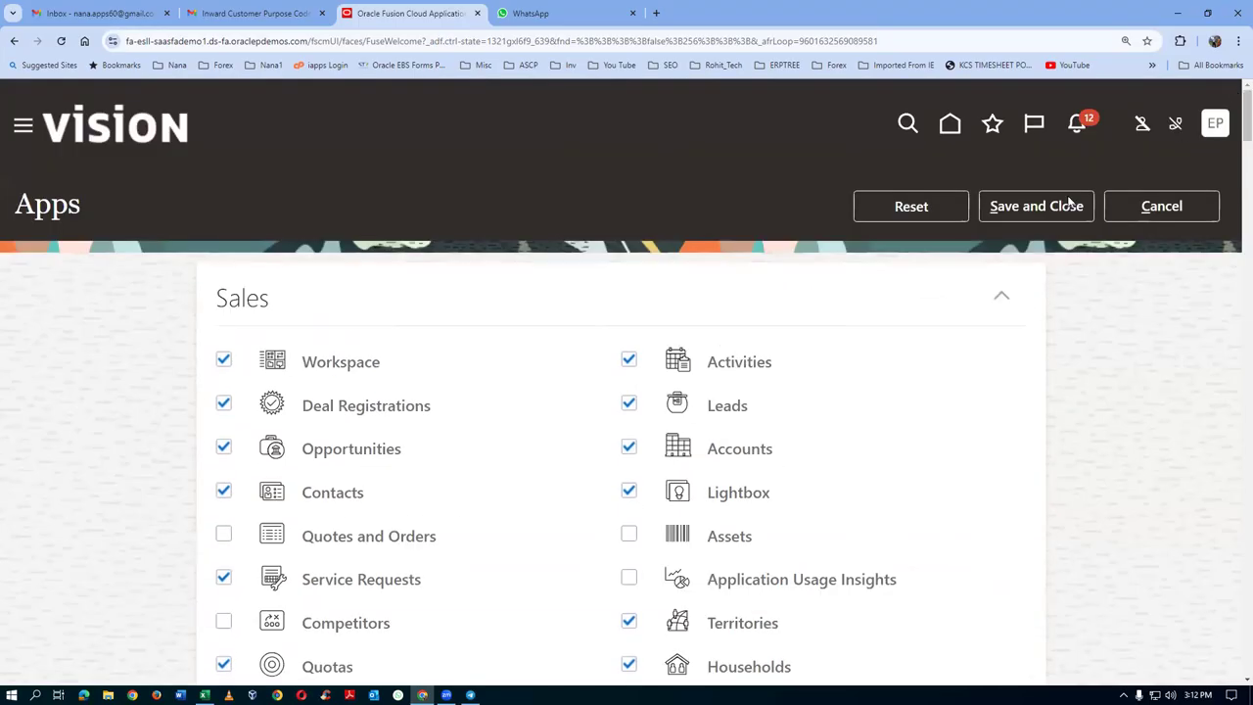
Step: Leave the app selection without saving, try to open Shop from the full list of Procurement quick actions, and dismiss the message
left_click(1146, 211)
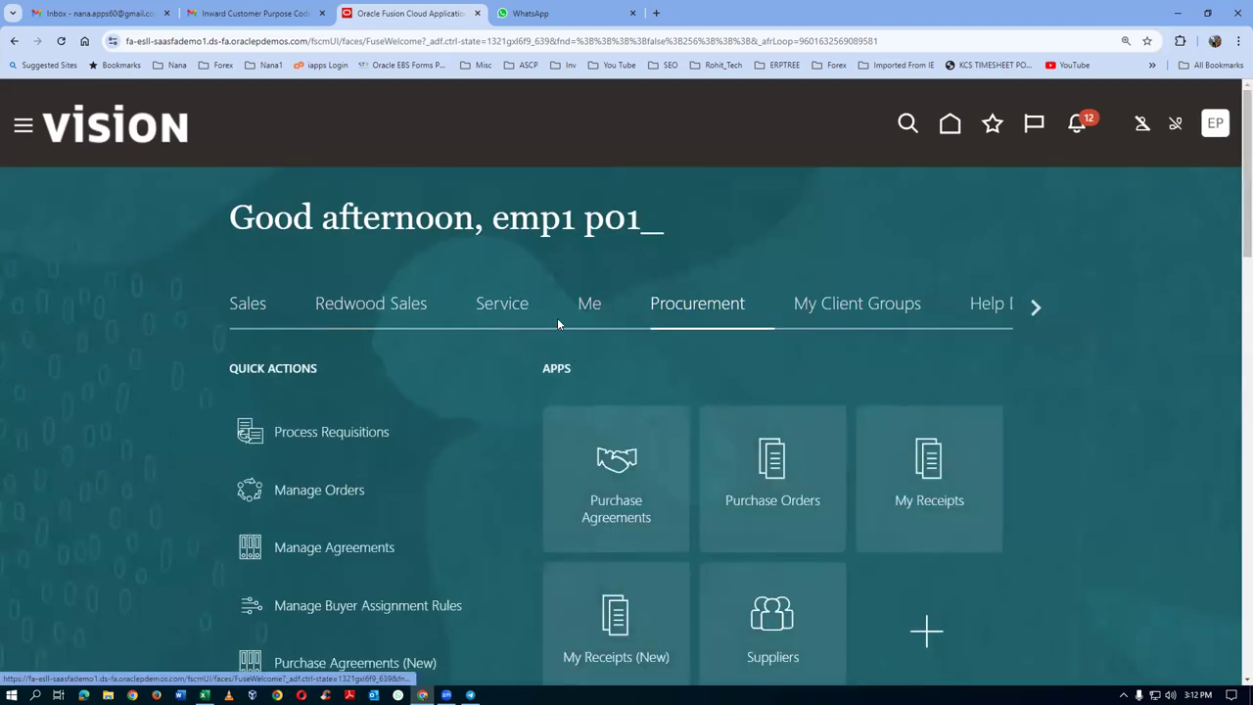
scroll(823, 385, "down", 1)
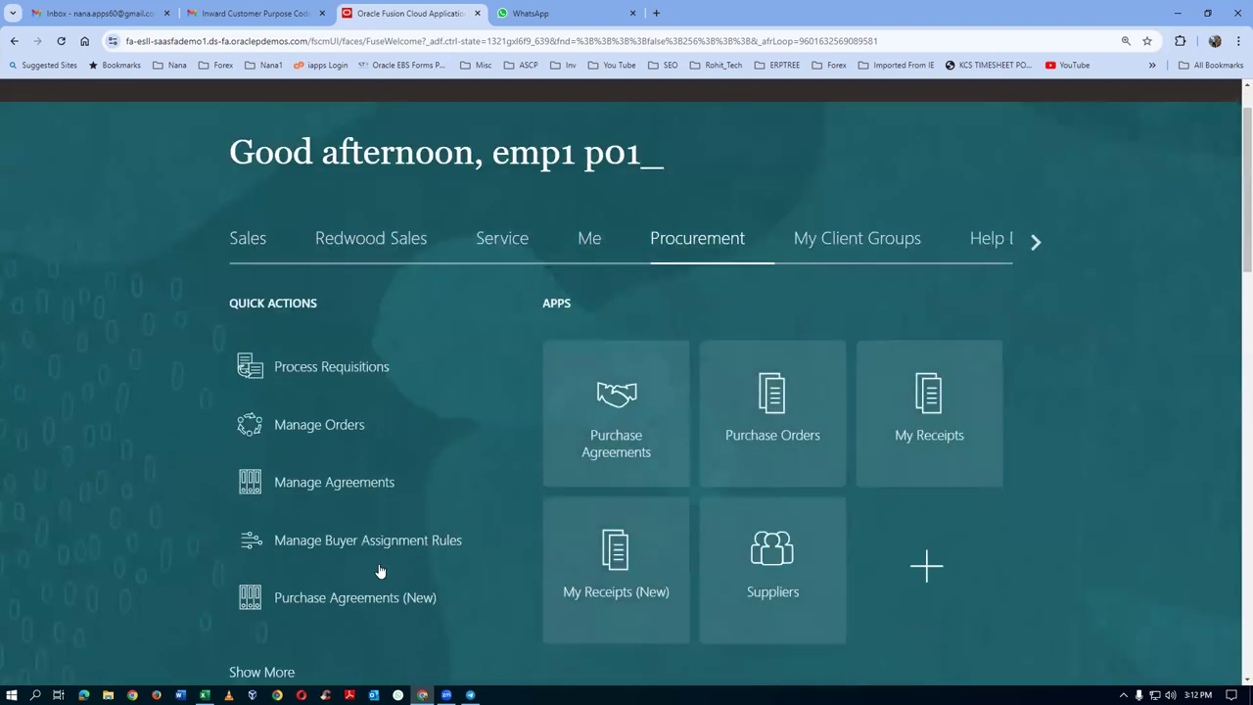
scroll(352, 578, "down", 2)
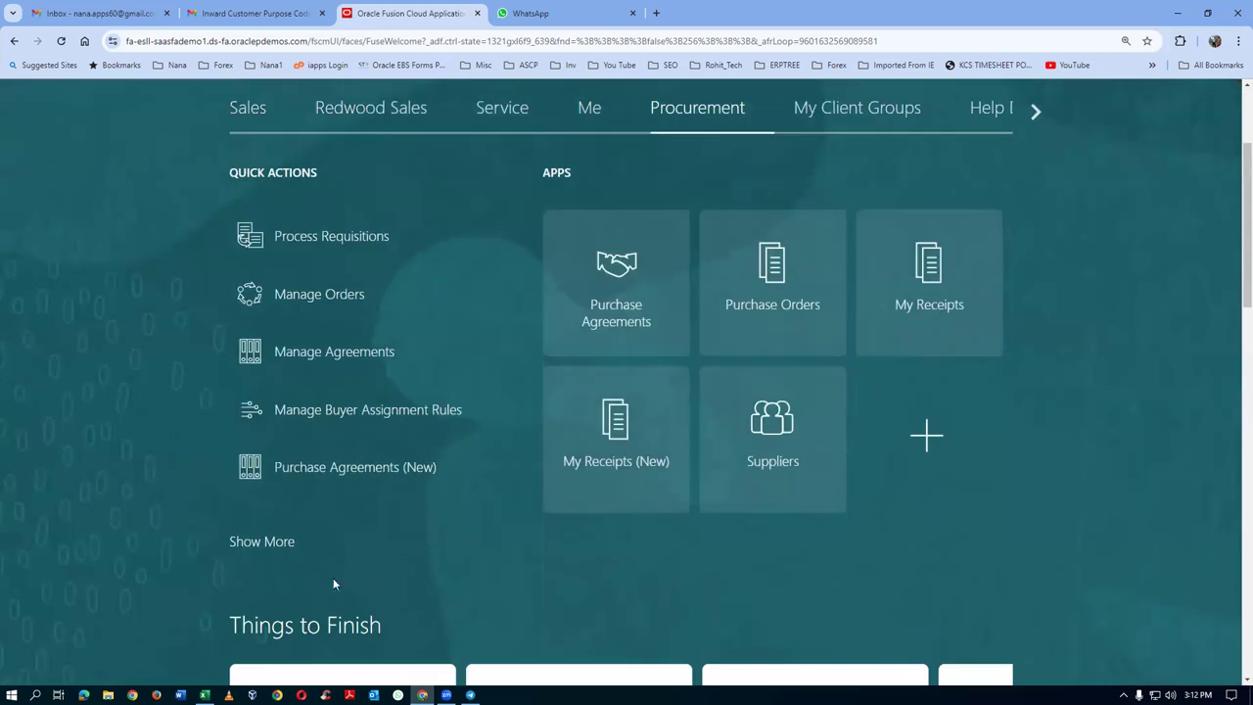
left_click(260, 544)
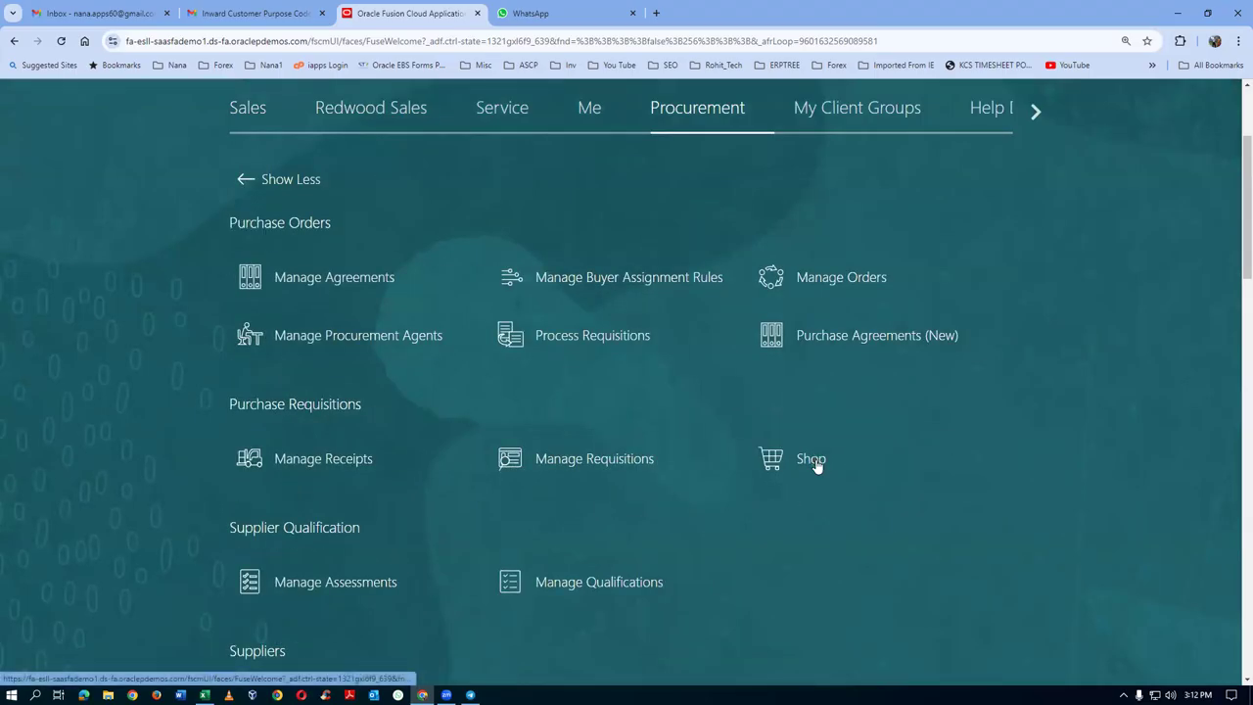
left_click(817, 466)
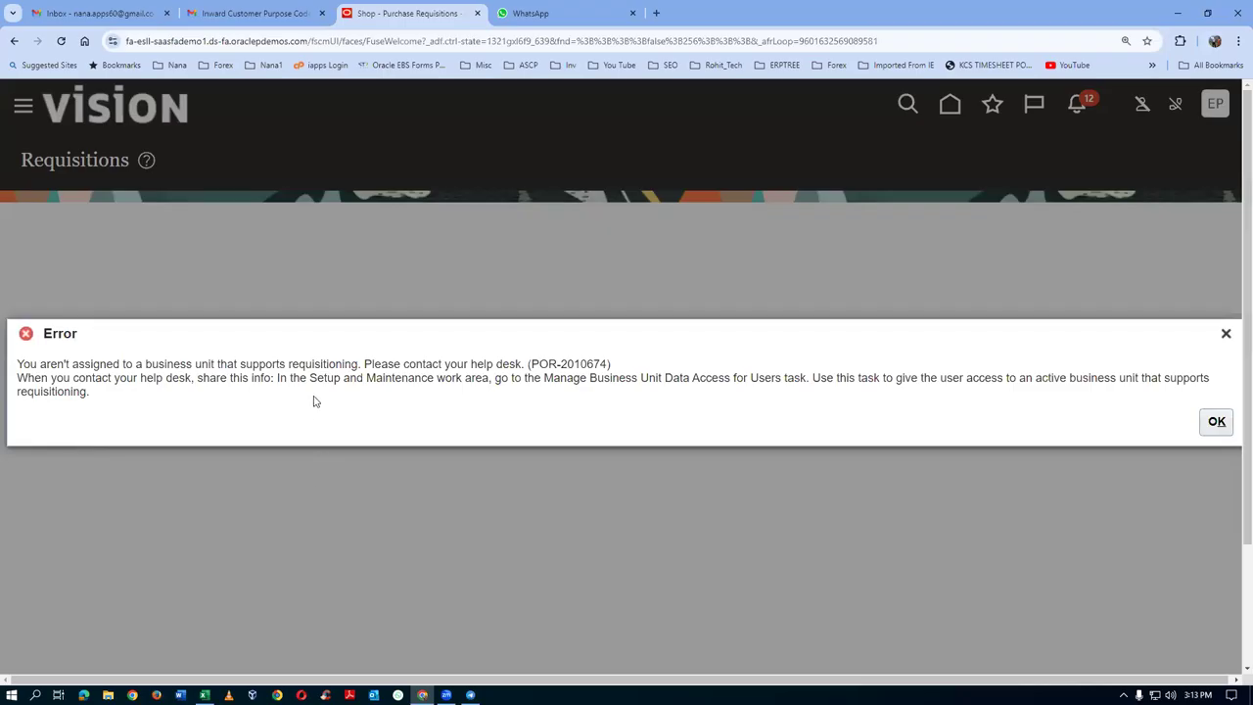
left_click_drag(142, 364, 360, 362)
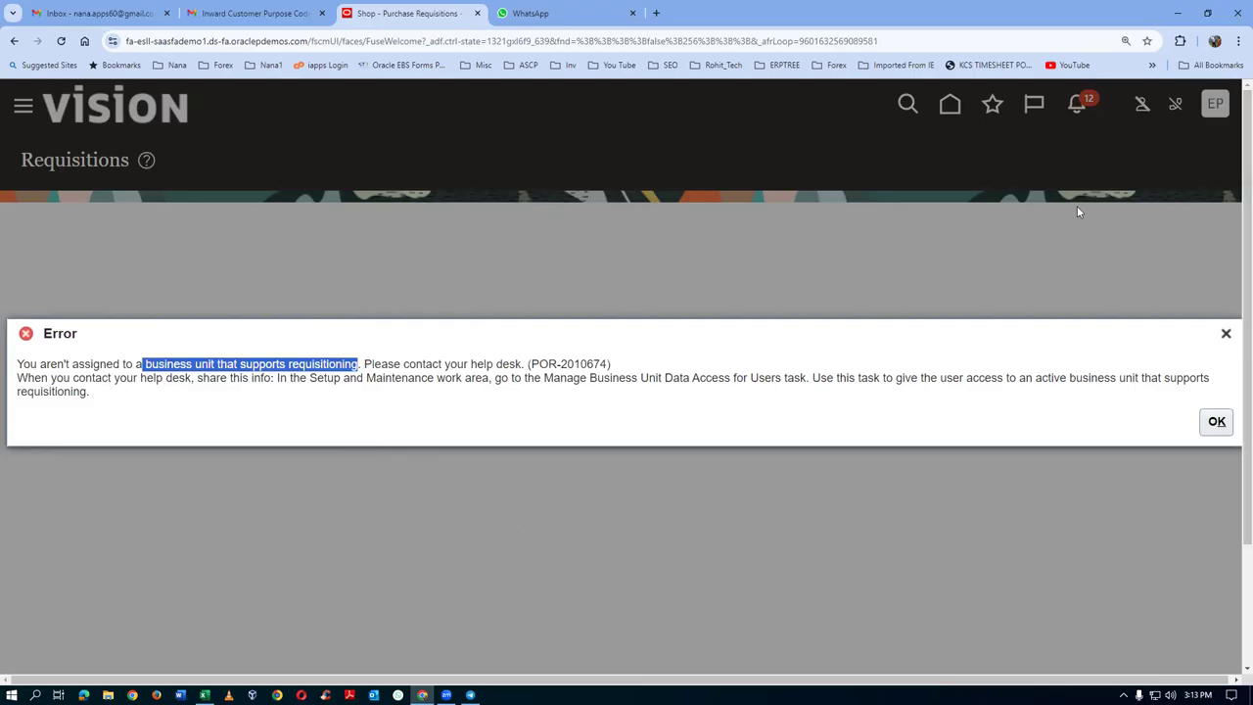
left_click(1217, 421)
Step: Go to Setup and Maintenance, search the setup tasks for conf%req%busi%, and open Configure Requisitioning Business Function
left_click(1217, 101)
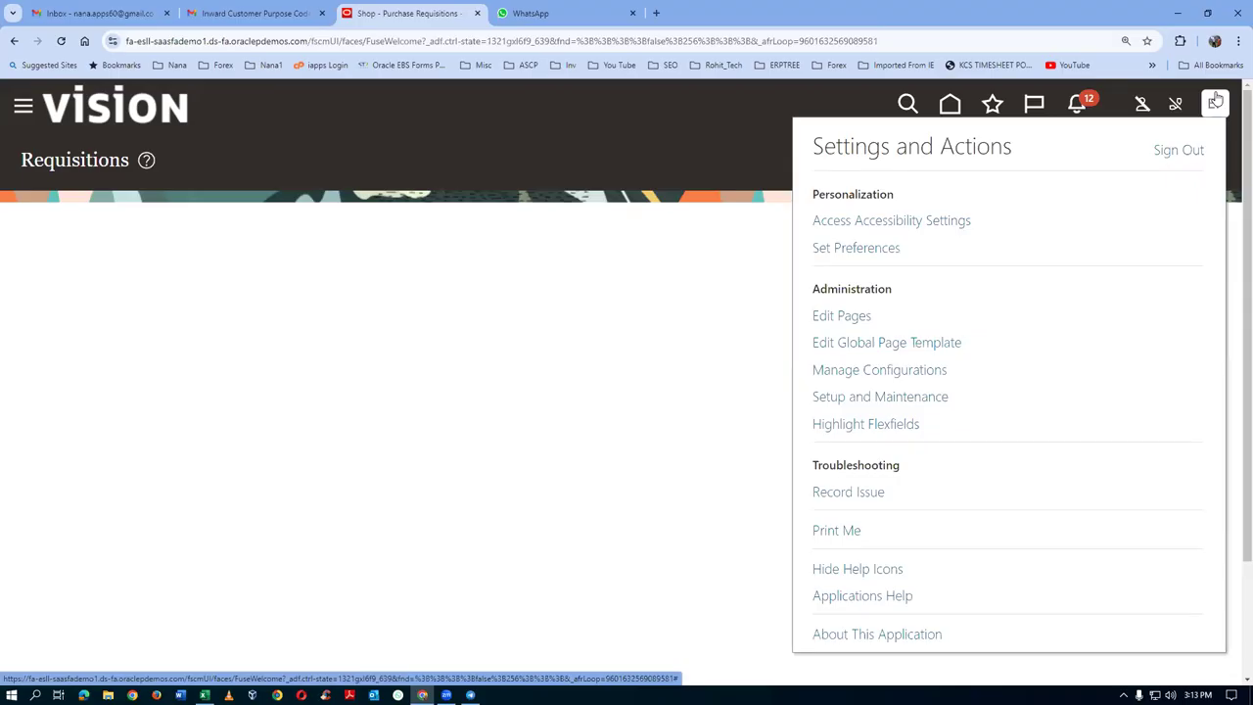
left_click(851, 398)
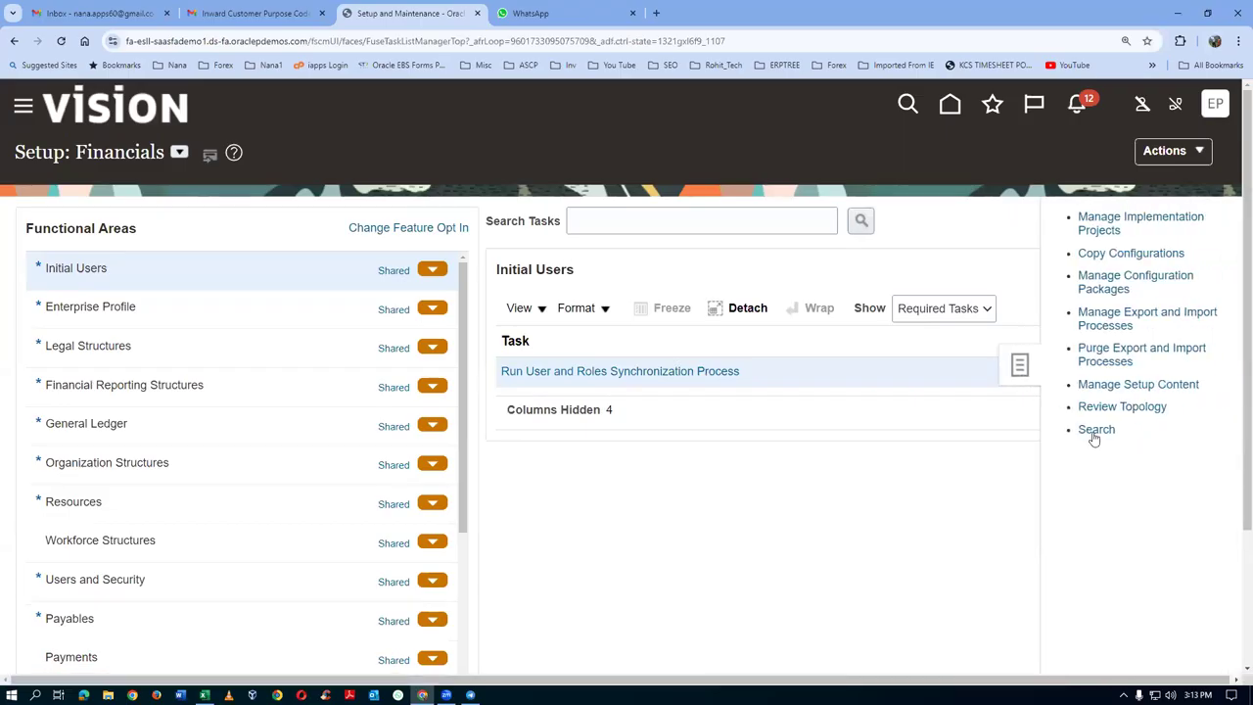
left_click(346, 228)
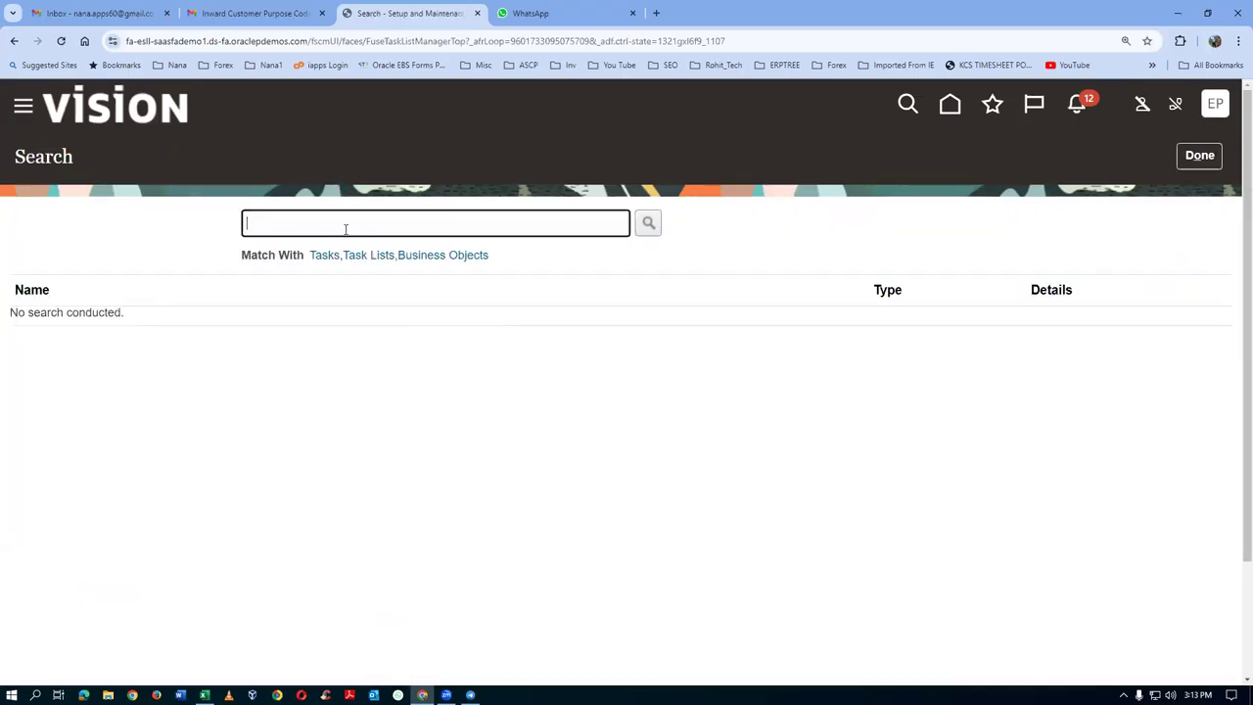
type("conf%req%busi%")
key("Return")
left_click(98, 323)
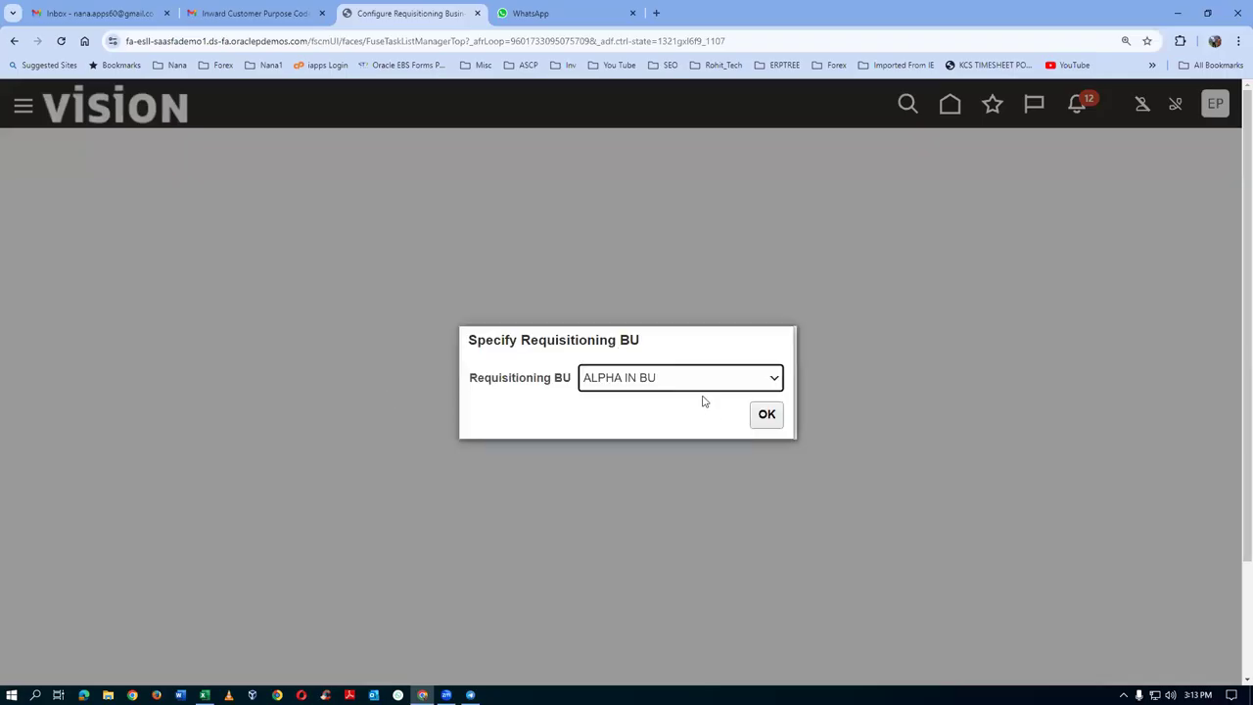
Step: Specify p01 business unit as the requisitioning BU and open its configuration
left_click(699, 390)
key("End")
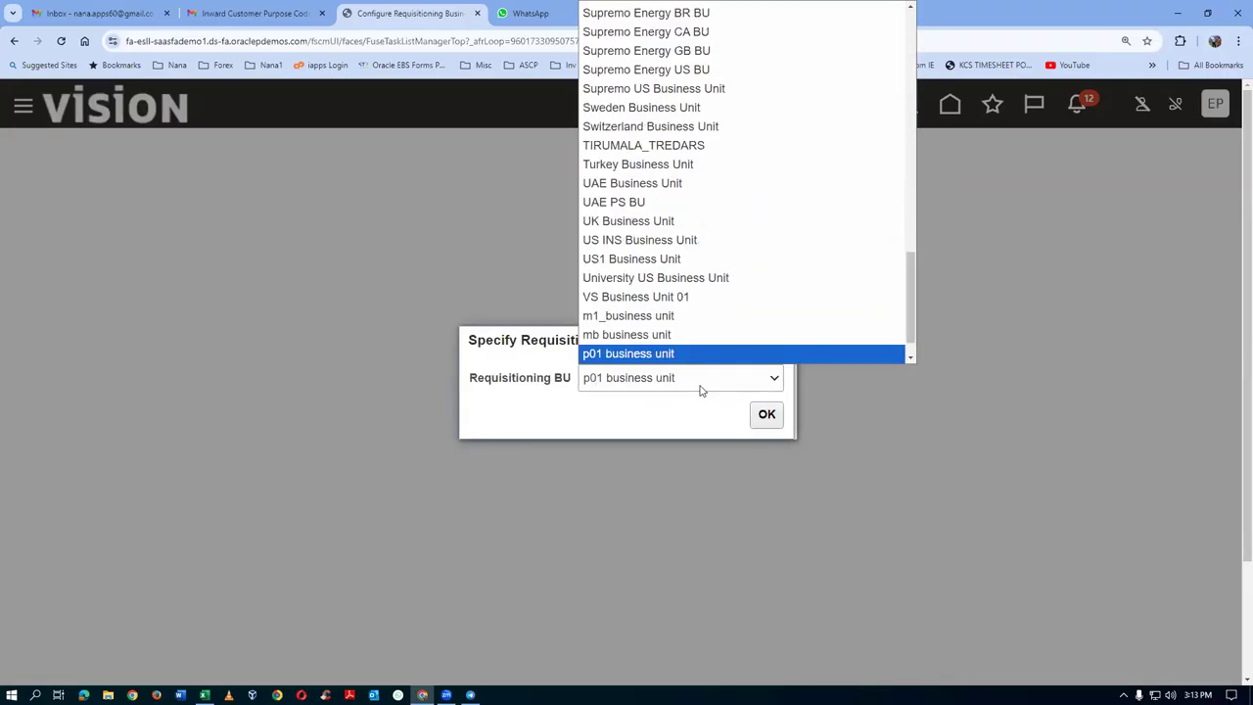
key("Return")
left_click(764, 415)
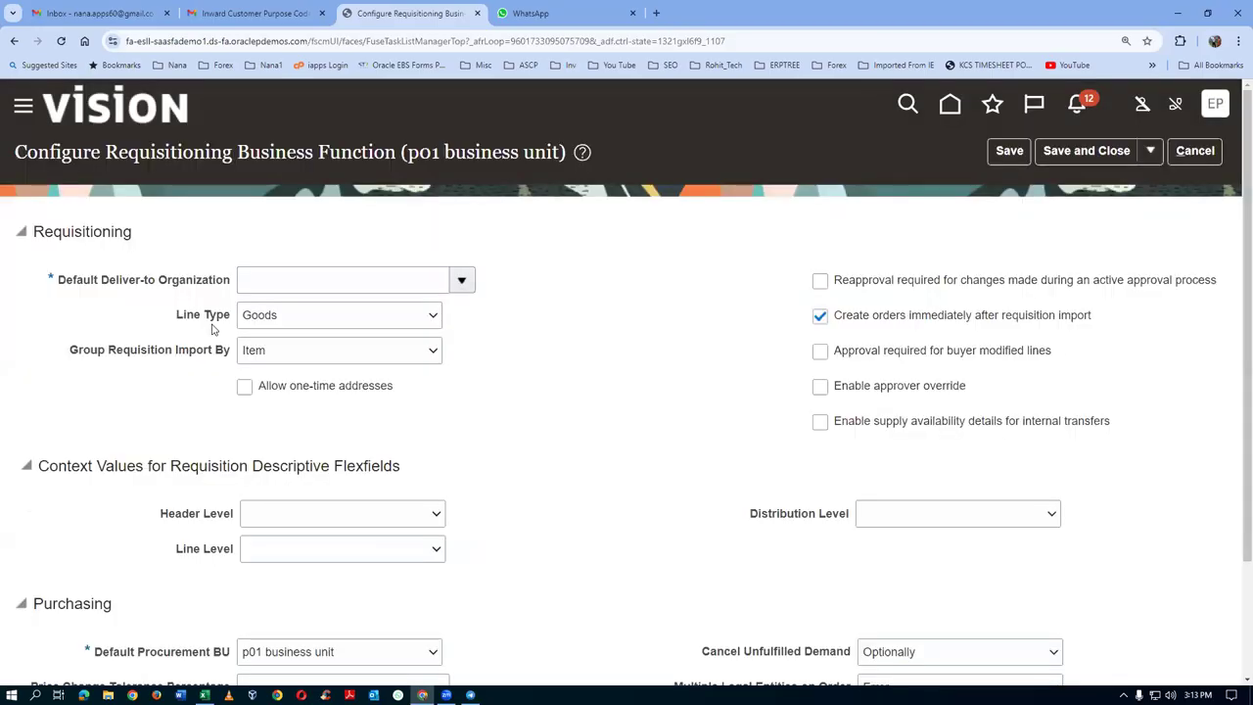
Step: Set the Default Deliver-to Organization to p01 master org, then save and close the requisitioning configuration
left_click(260, 275)
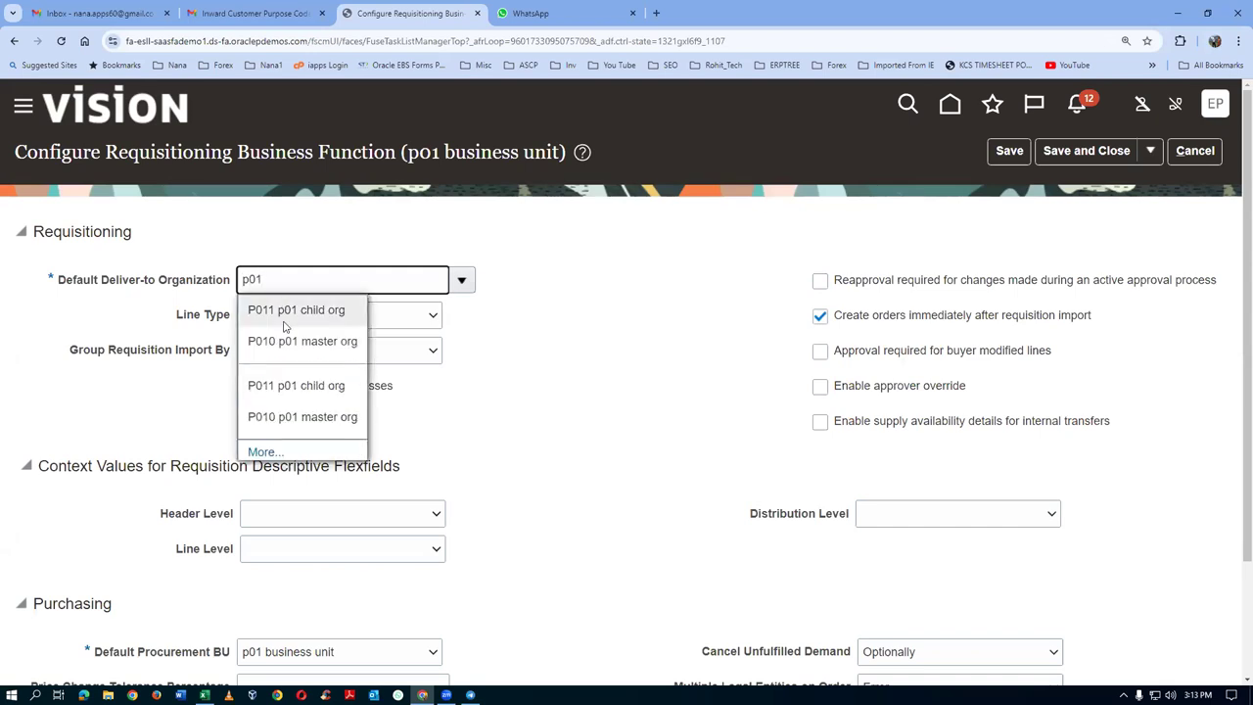
left_click(287, 341)
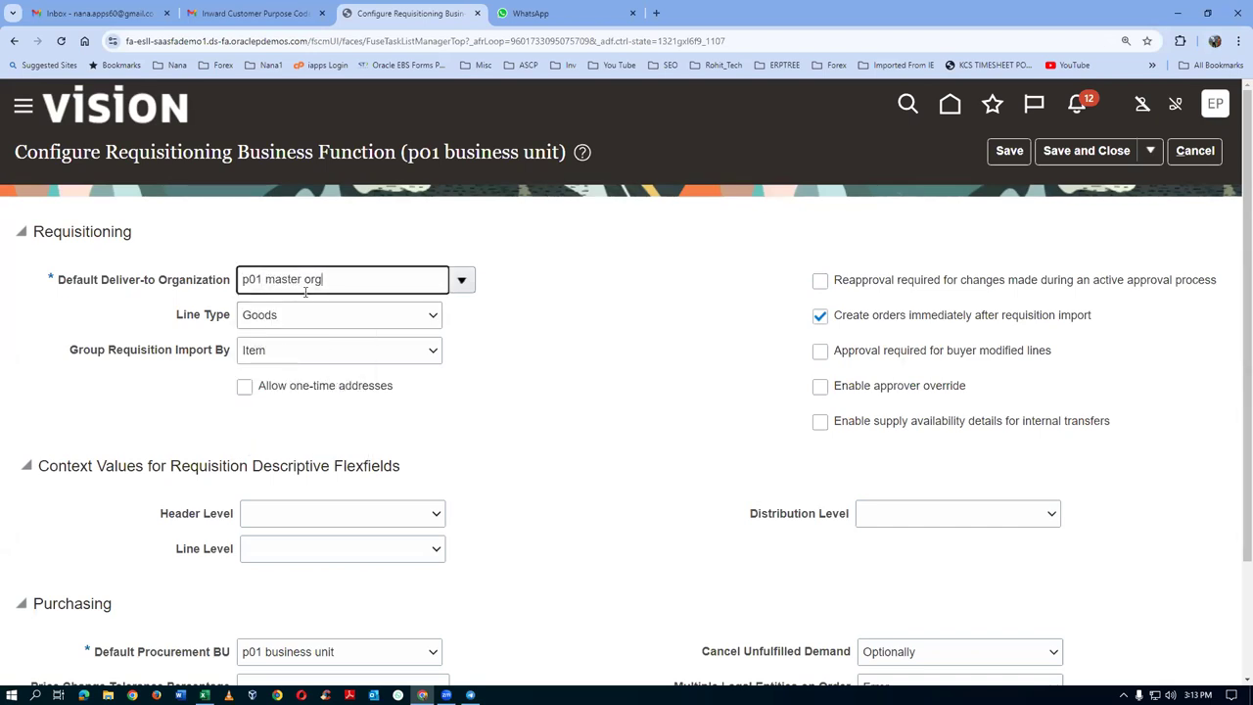
scroll(413, 398, "down", 2)
scroll(413, 397, "up", 2)
left_click(1087, 151)
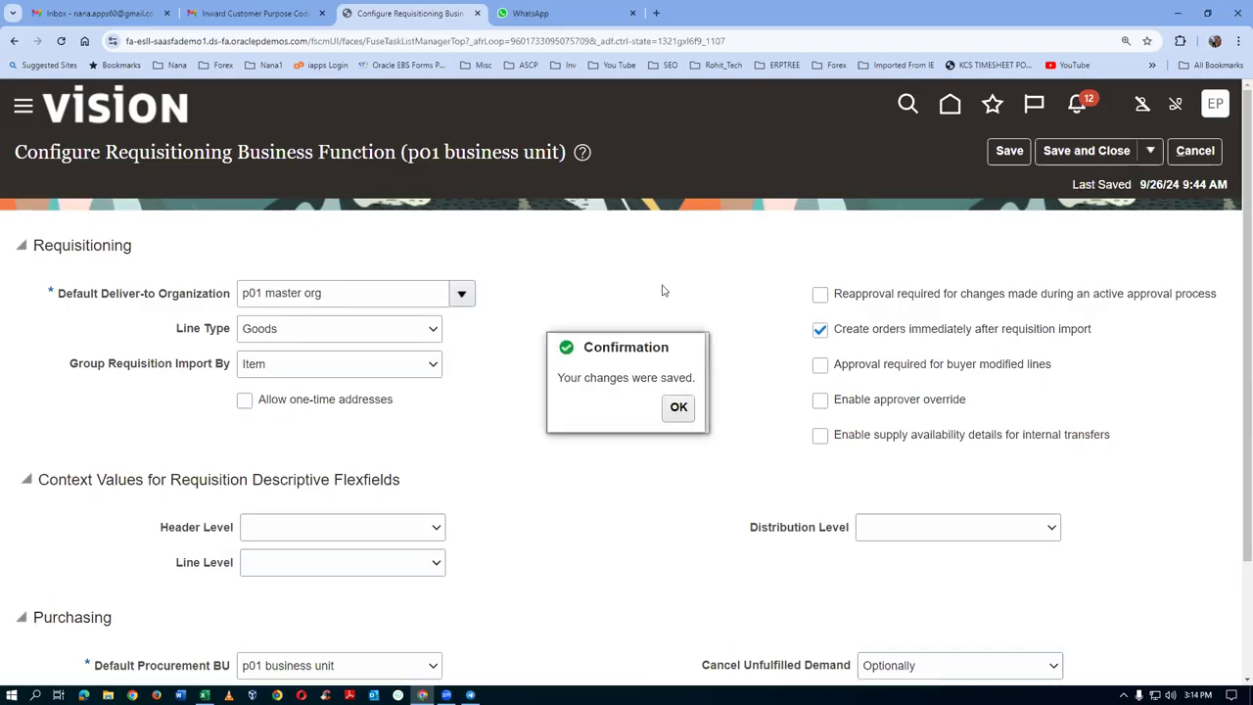
left_click(671, 406)
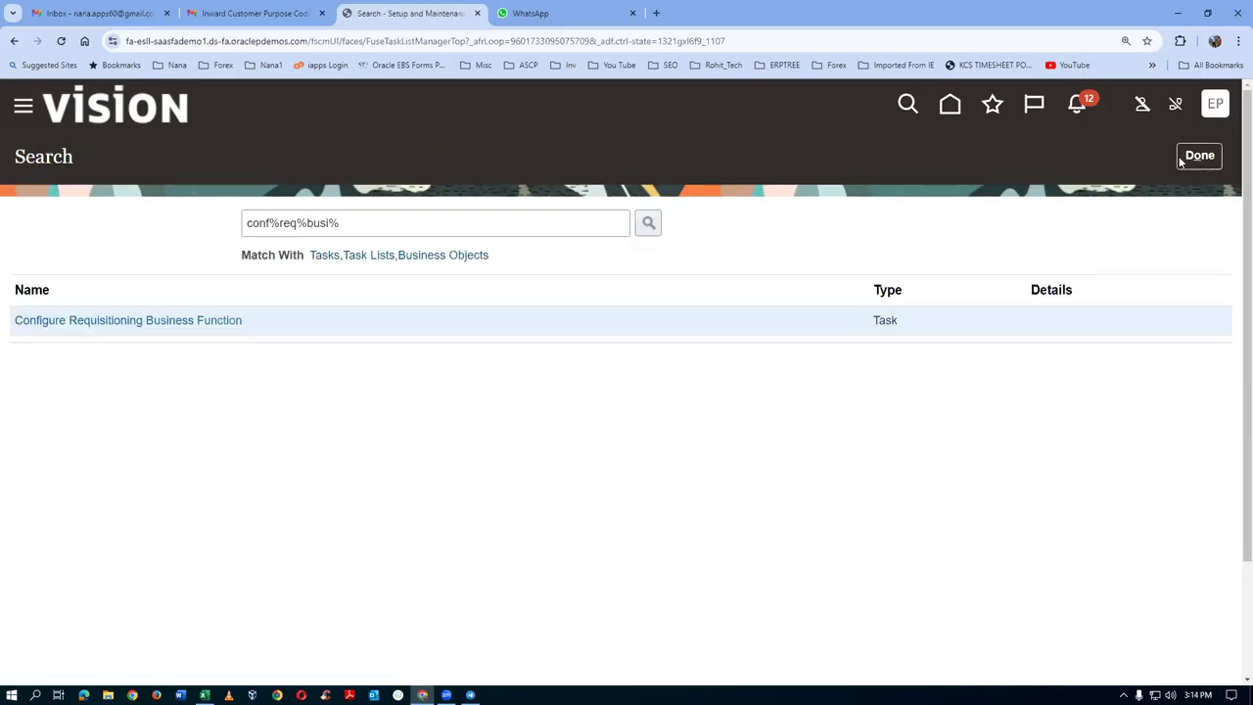
Step: Search the setup tasks for conf%proc%busi% and open Configure Procurement Business Function for p01 business unit
left_click_drag(359, 232, 34, 263)
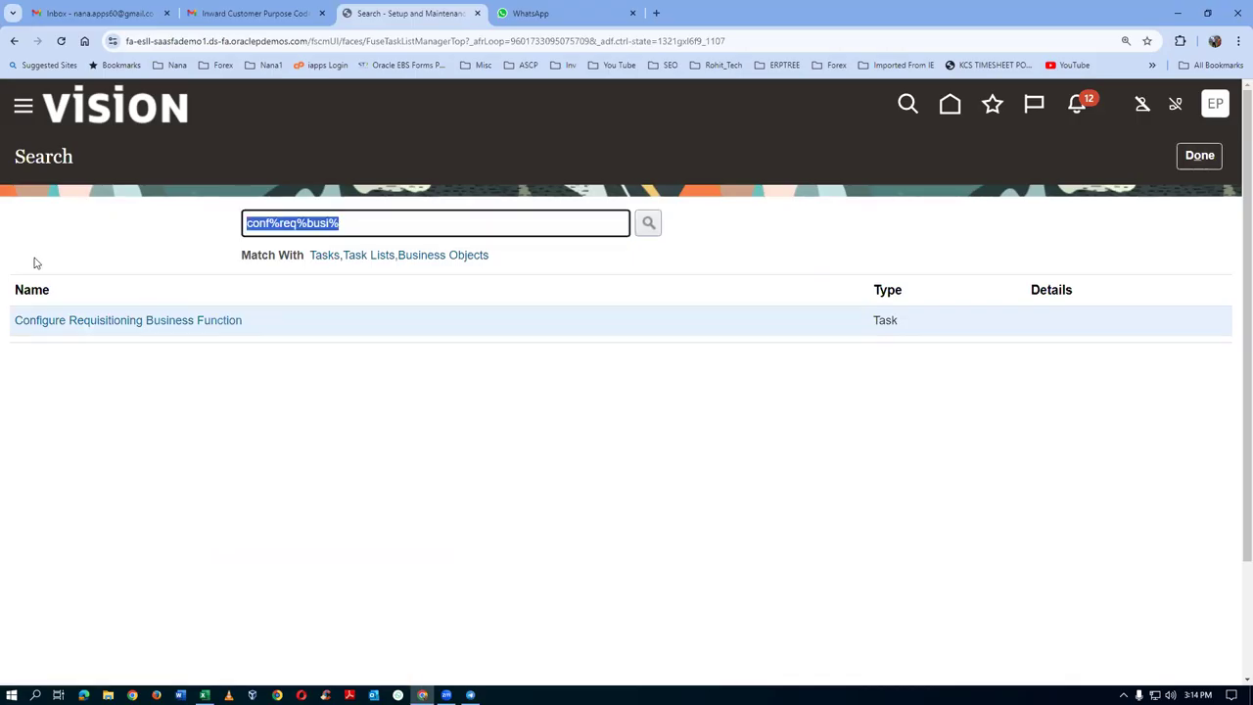
type("conf%proc%busi%")
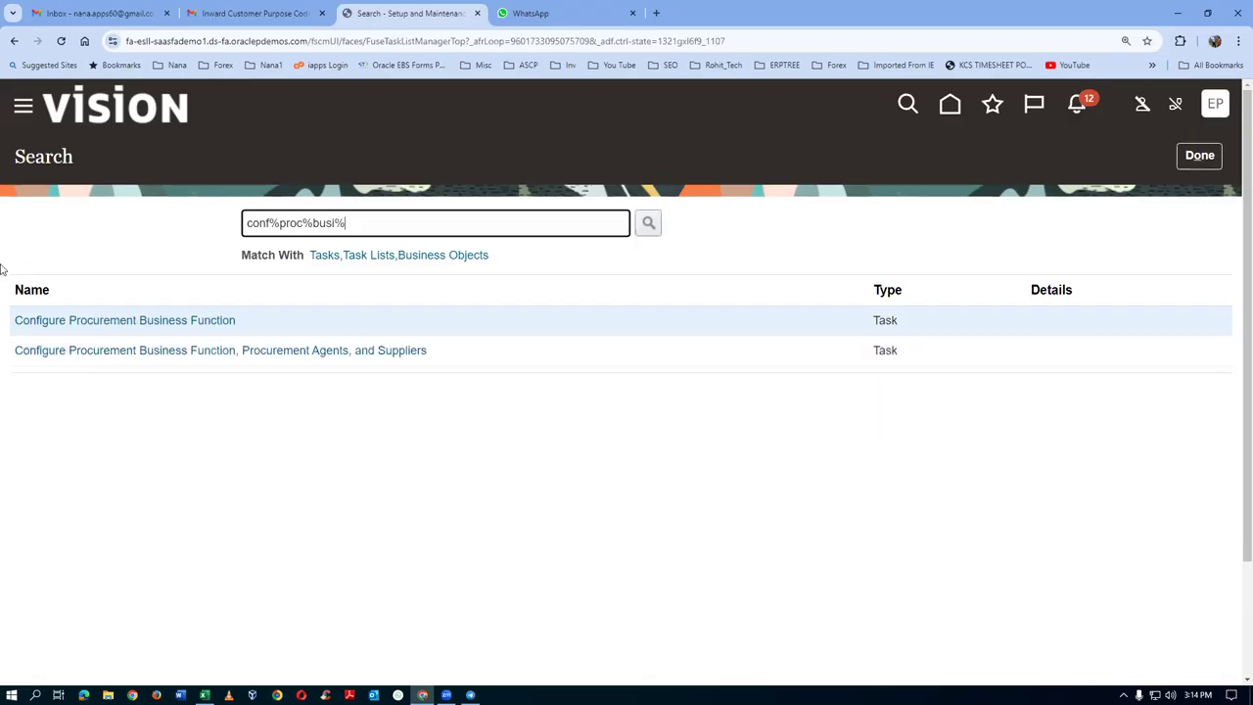
left_click(87, 324)
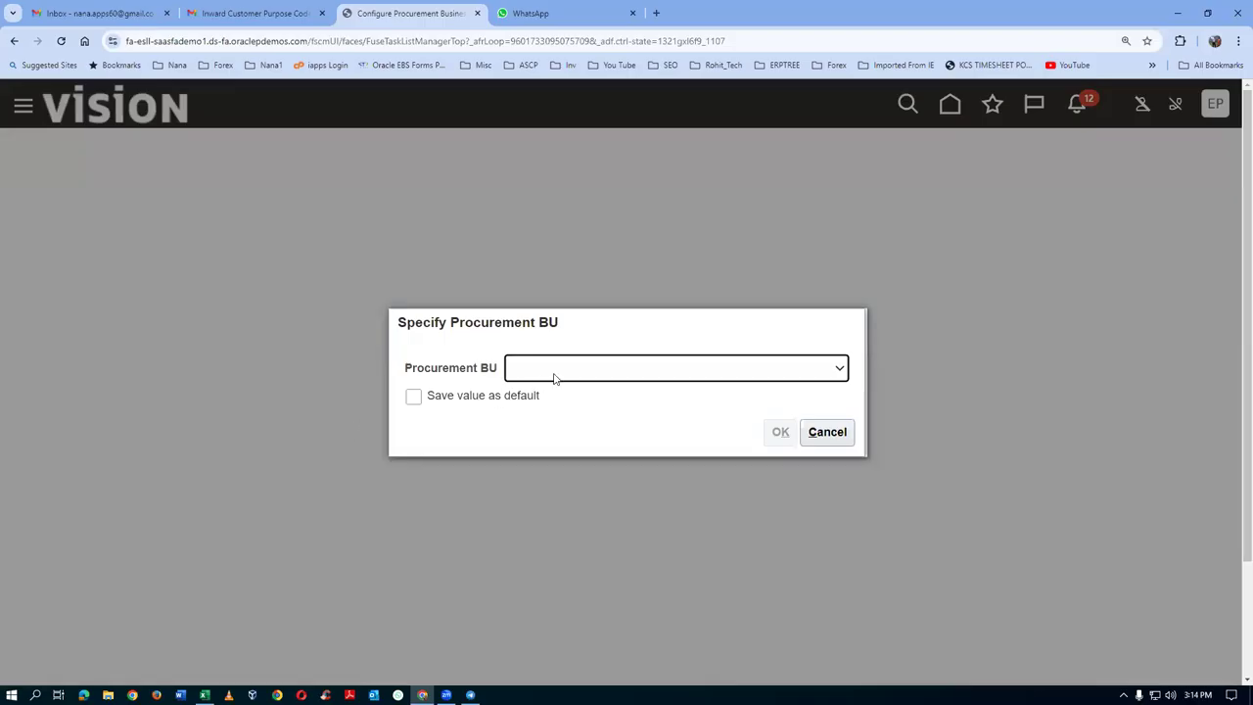
left_click(553, 377)
key("End")
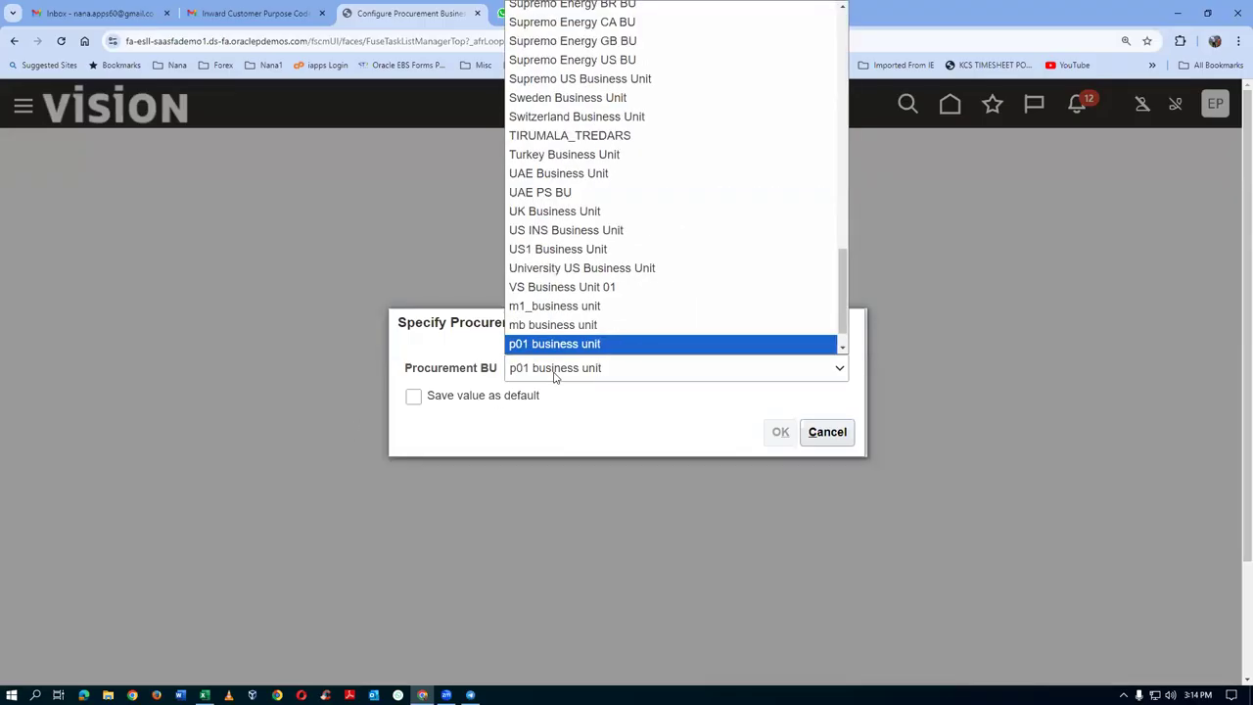
key("Return")
left_click(780, 435)
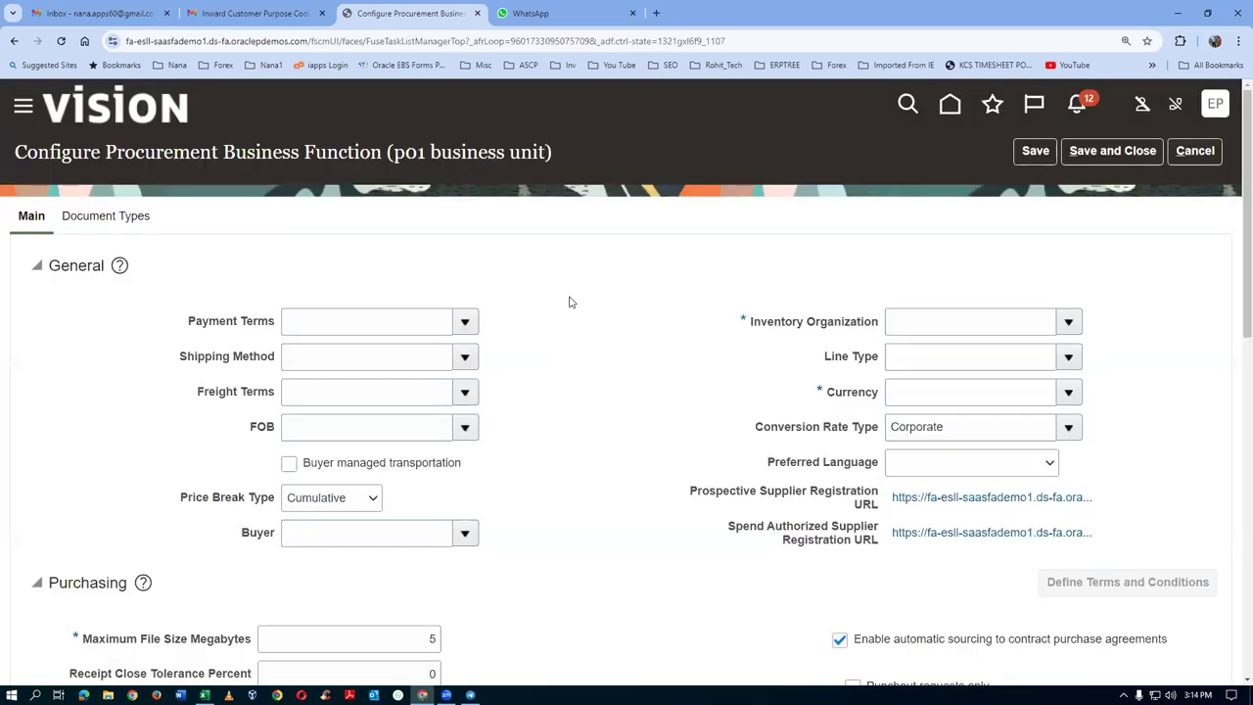
Step: Set Payment Terms to 2/10 Net 30, Shipping Method to APM- Maersk, Freight Terms to Buyer pays freight, and FOB to Destination
left_click(467, 329)
left_click(415, 355)
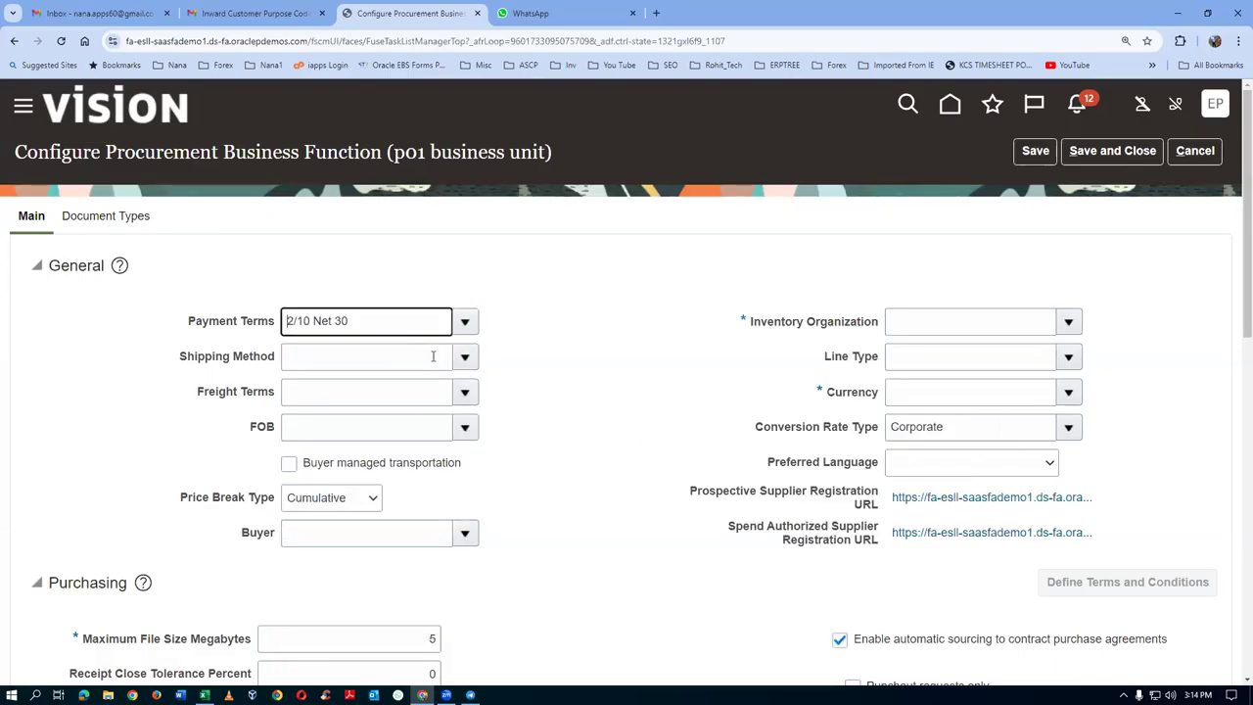
left_click(466, 358)
left_click(425, 391)
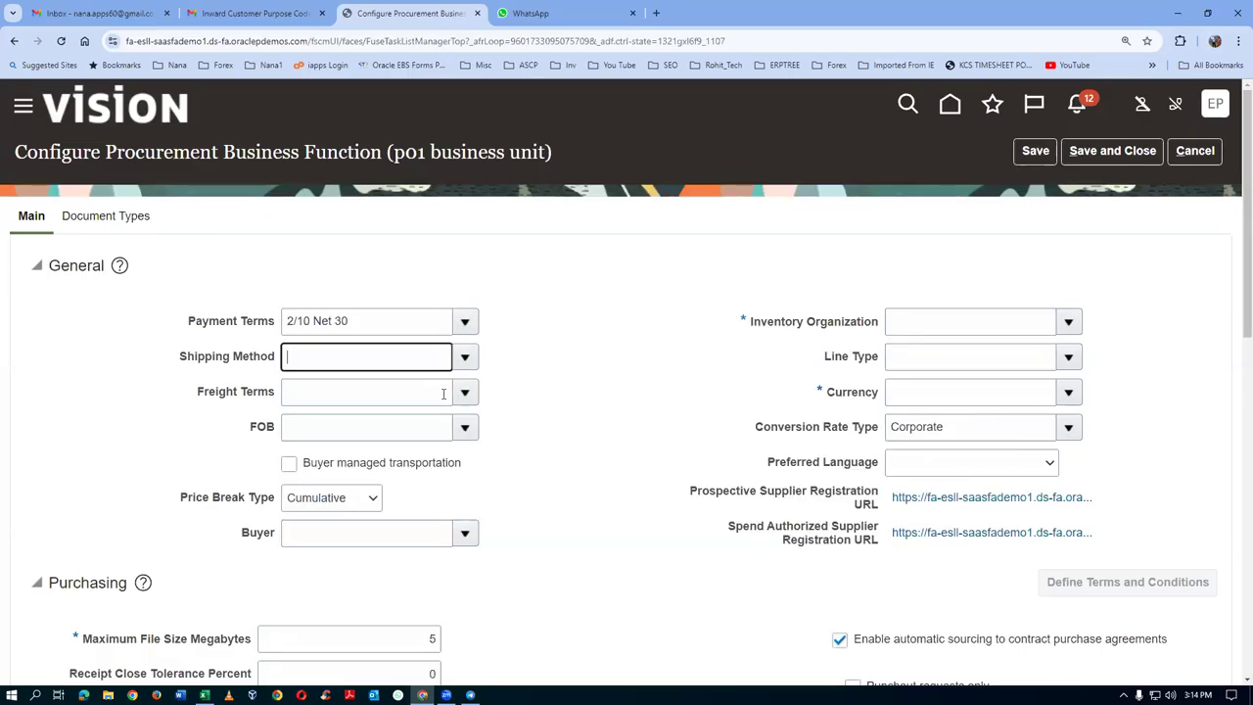
left_click(464, 394)
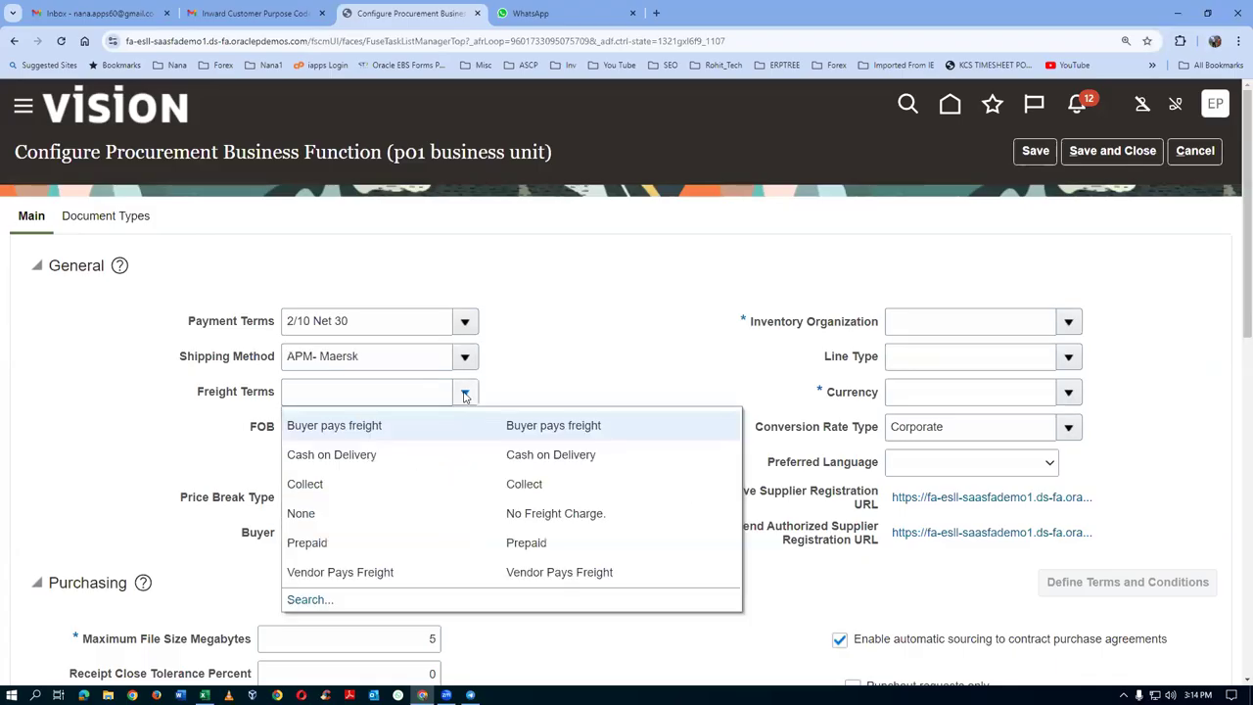
left_click(396, 424)
left_click(372, 429)
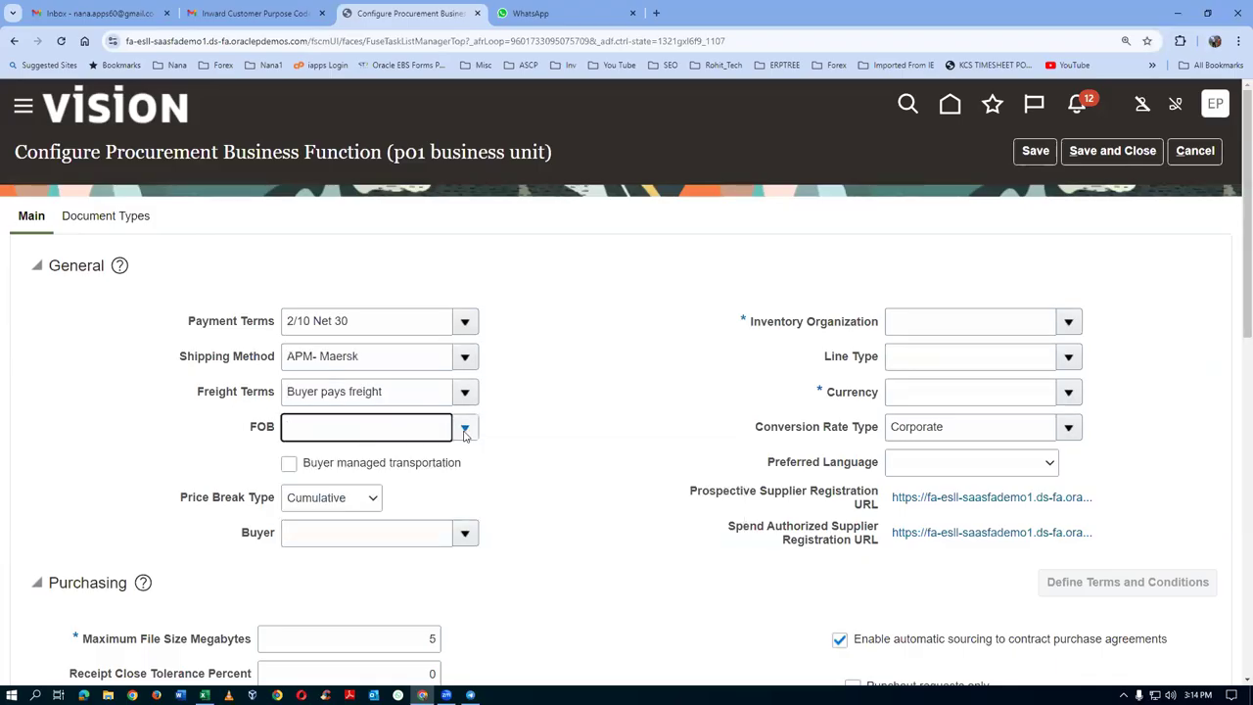
left_click(465, 431)
left_click(398, 358)
Step: Set the Inventory Organization to p01 master org, the Line Type to Goods, and the Currency to USD
left_click(887, 325)
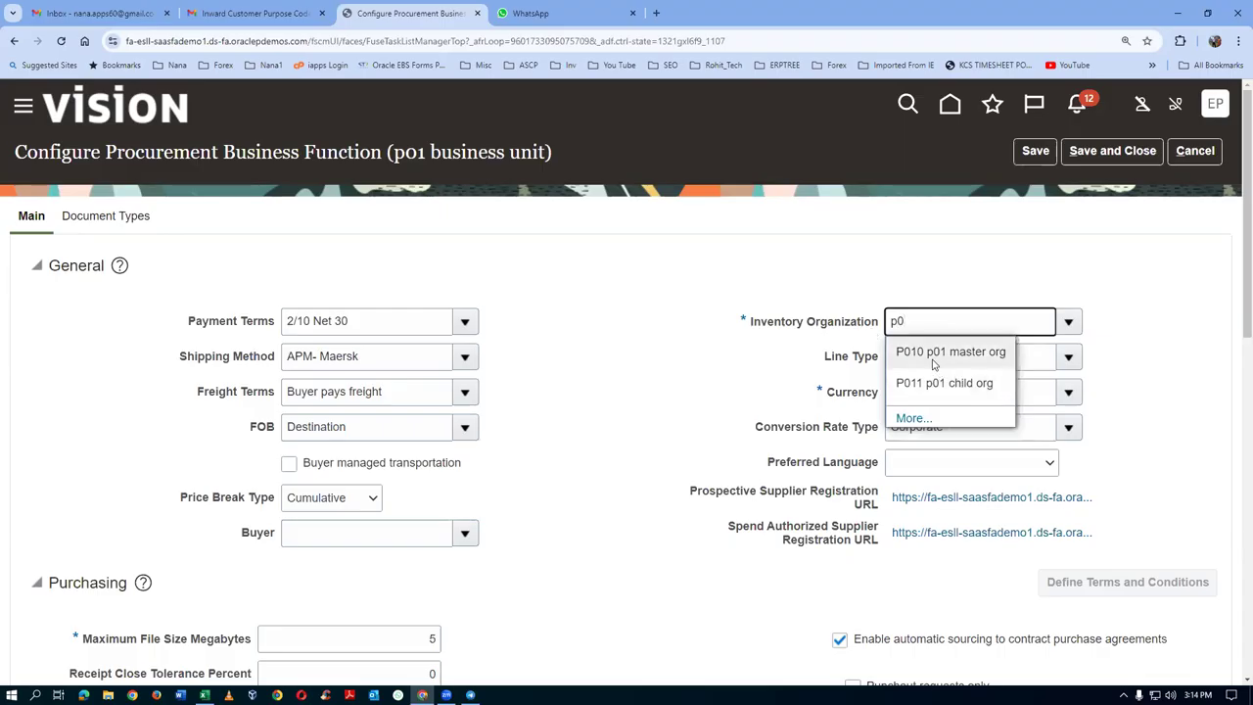
left_click(937, 359)
left_click(1069, 361)
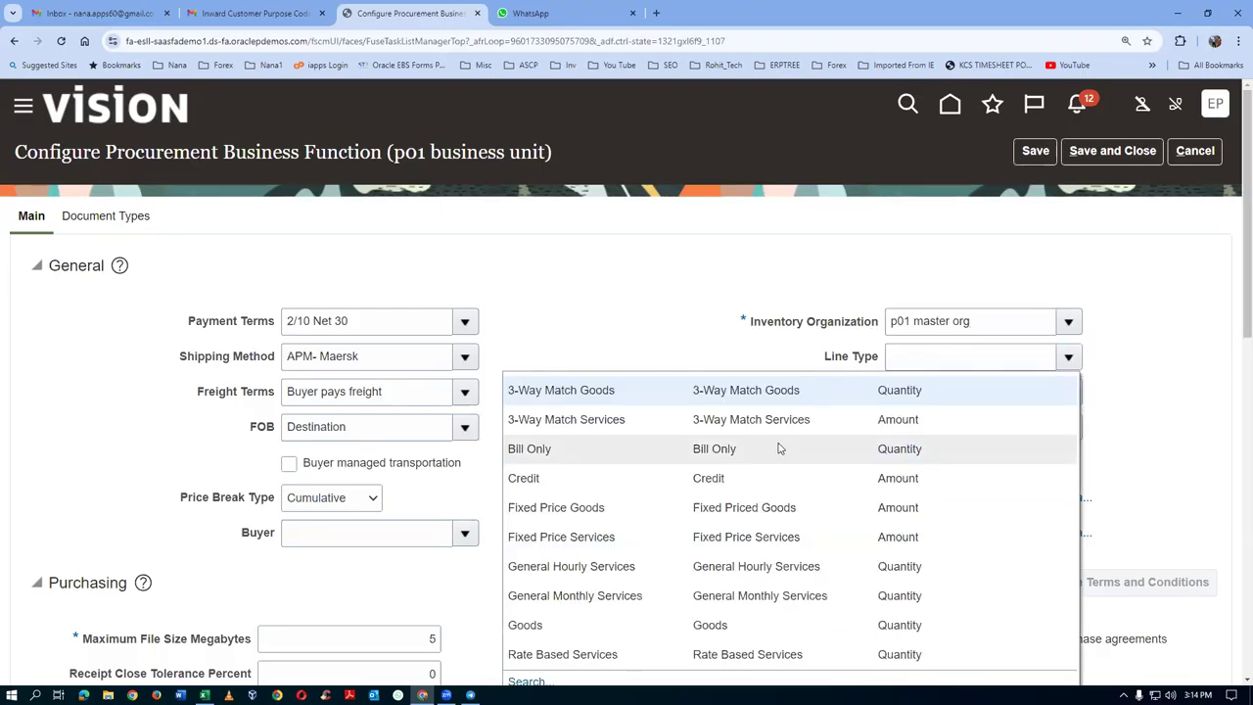
left_click(574, 627)
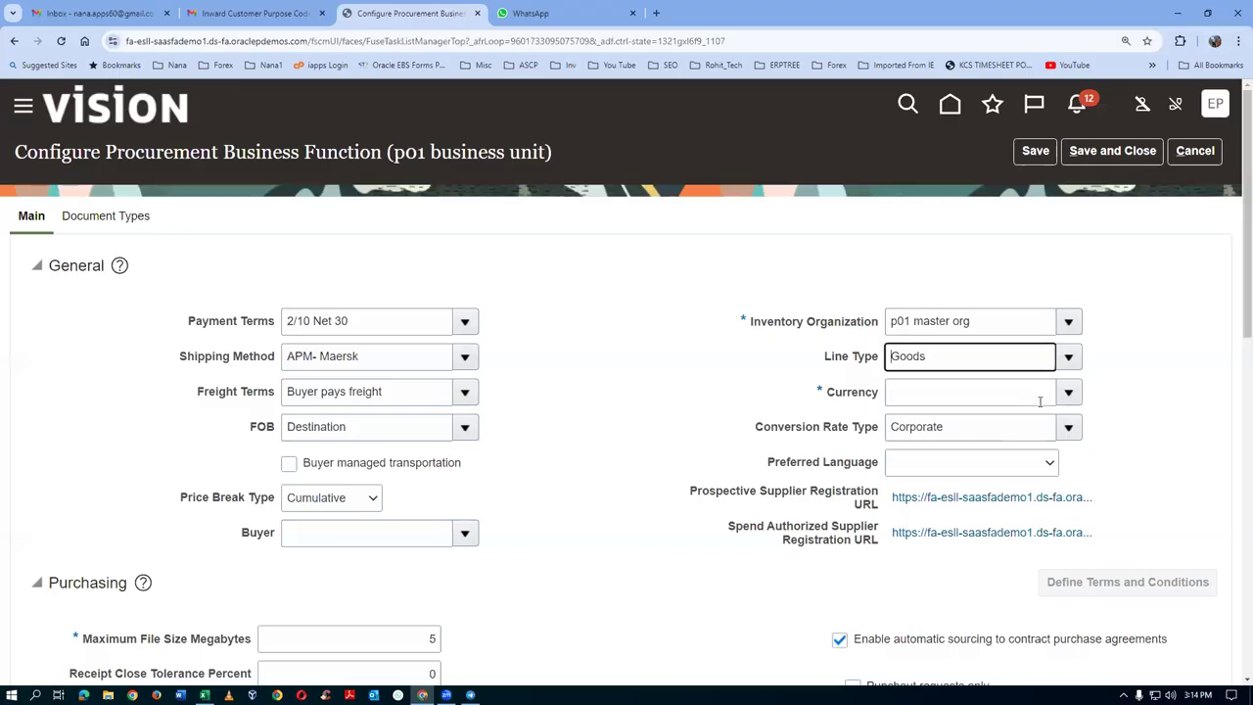
left_click(1029, 394)
left_click(1068, 393)
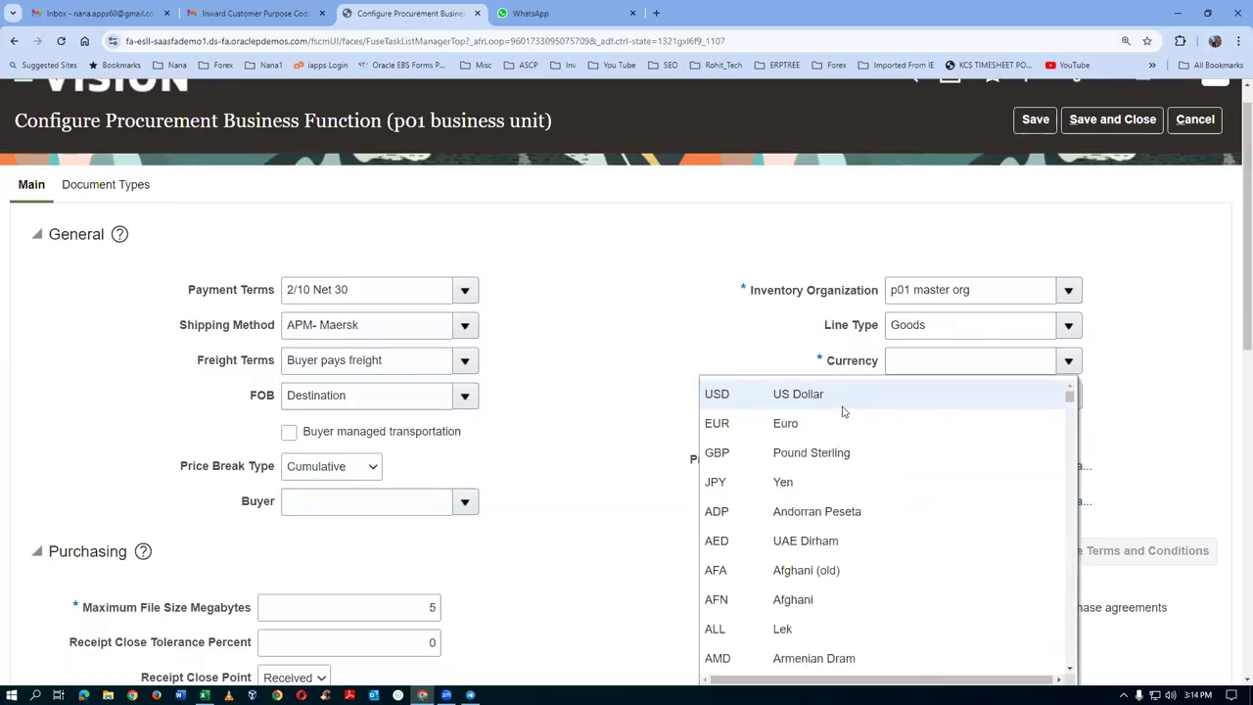
left_click(843, 400)
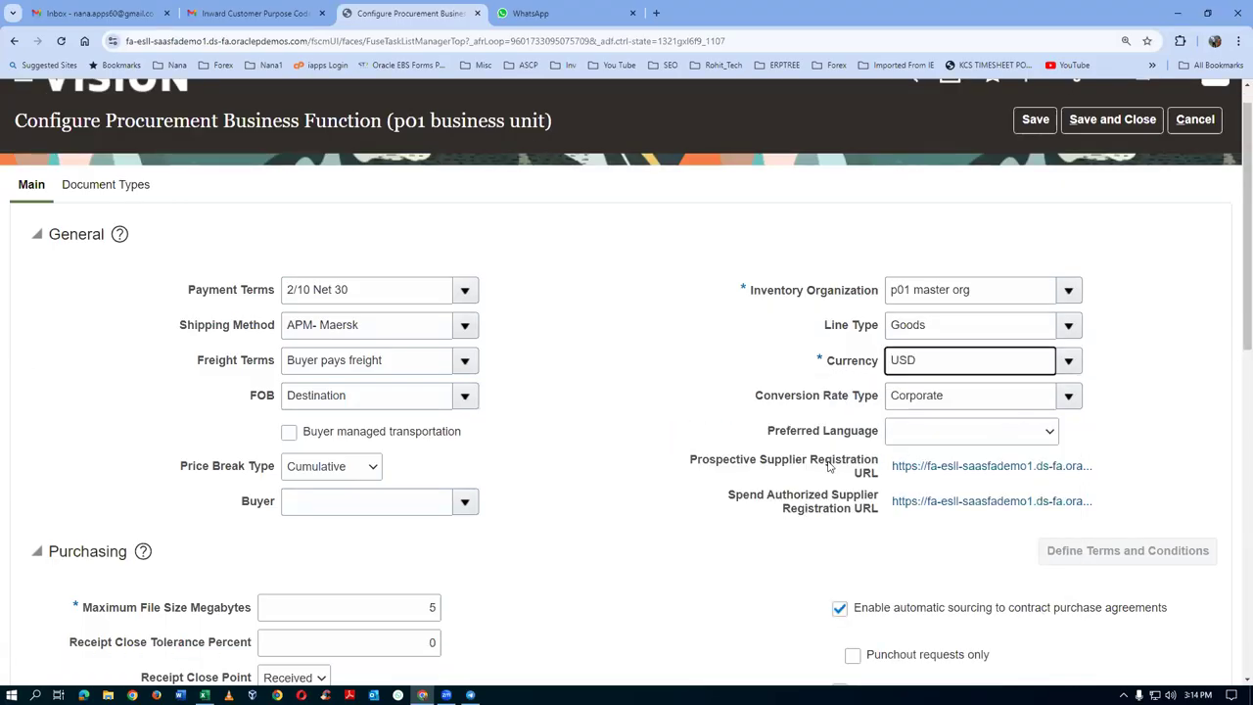
Step: Set Maximum File Size Megabytes to 0, save and close the procurement configuration, and leave the task search
scroll(626, 473, "down", 1)
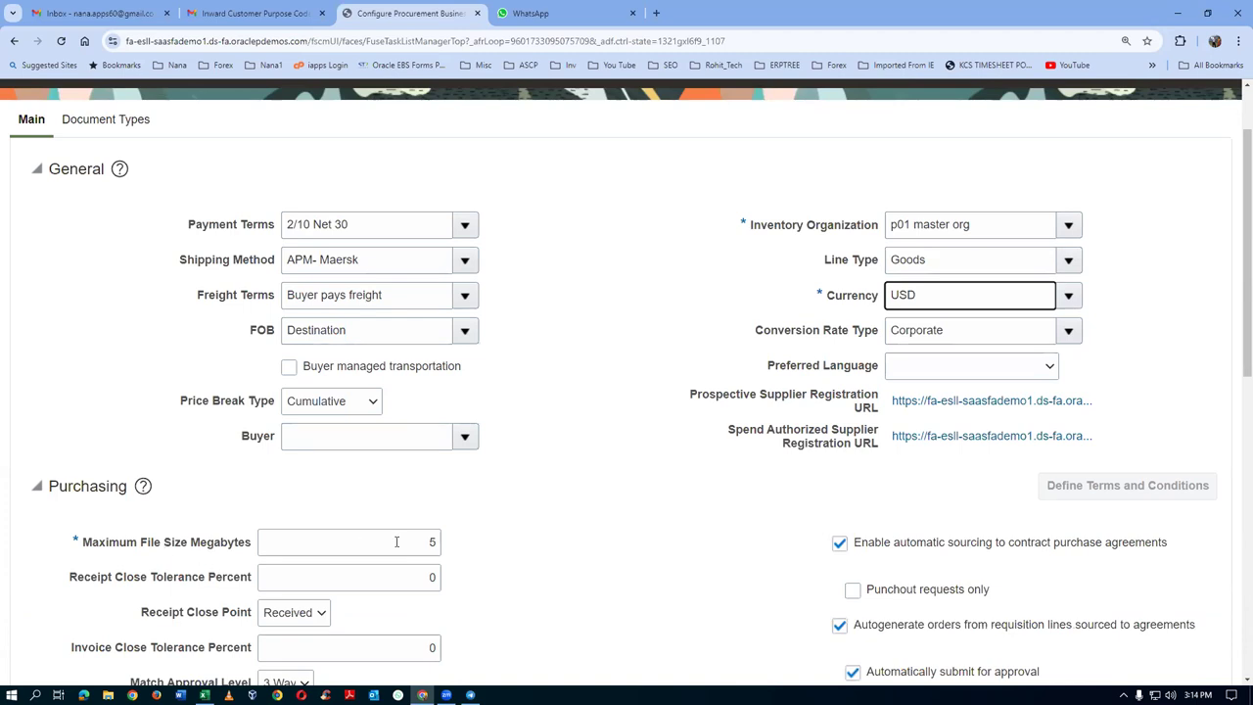
double_click(396, 541)
type("0")
left_click(603, 458)
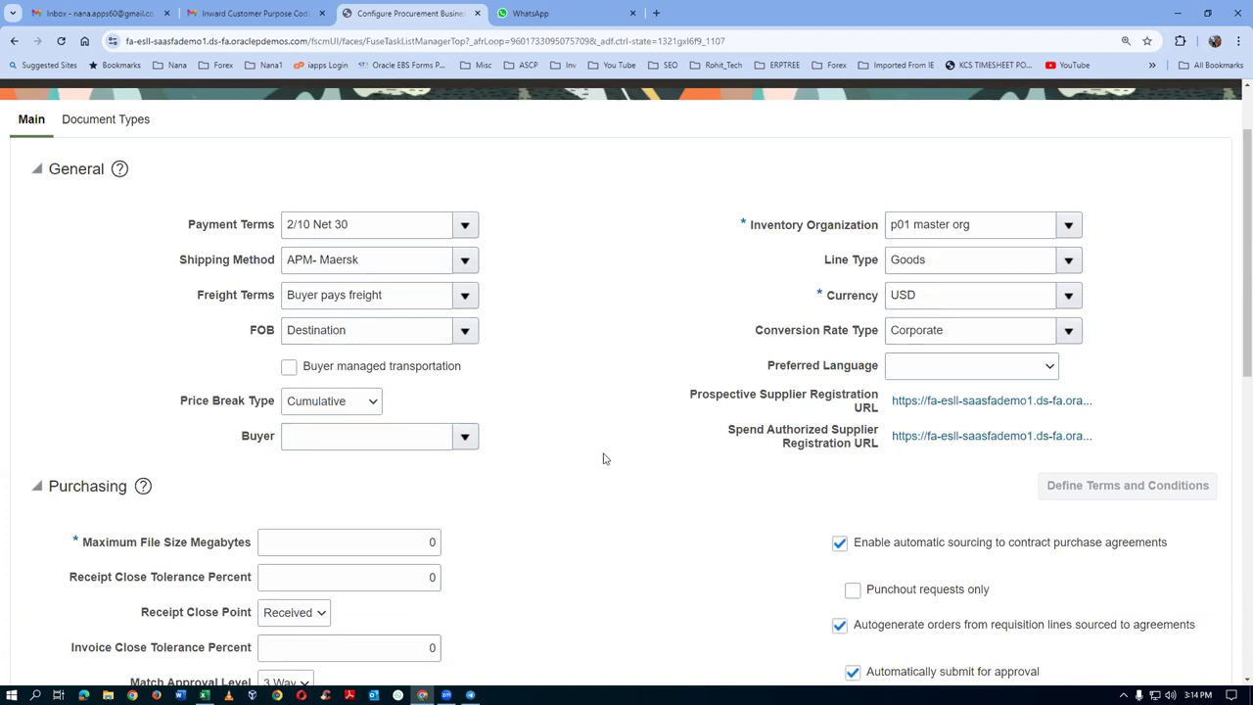
scroll(607, 465, "down", 4)
scroll(643, 529, "up", 5)
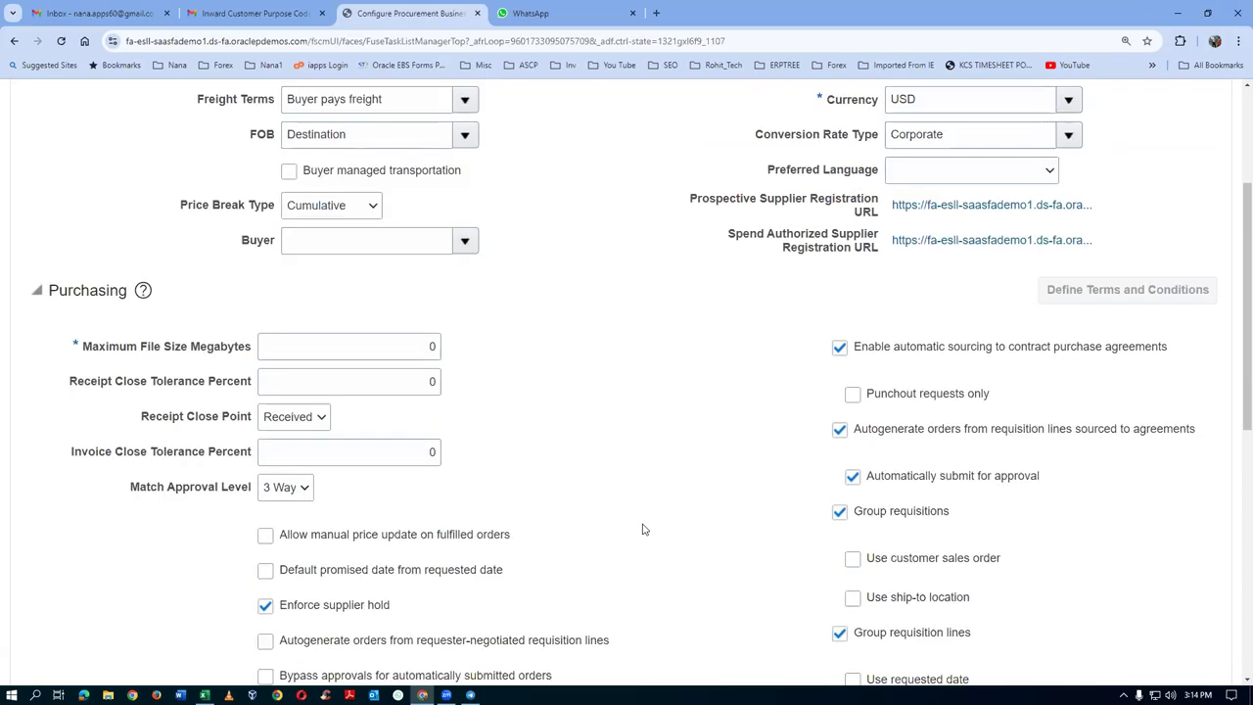
left_click(1117, 154)
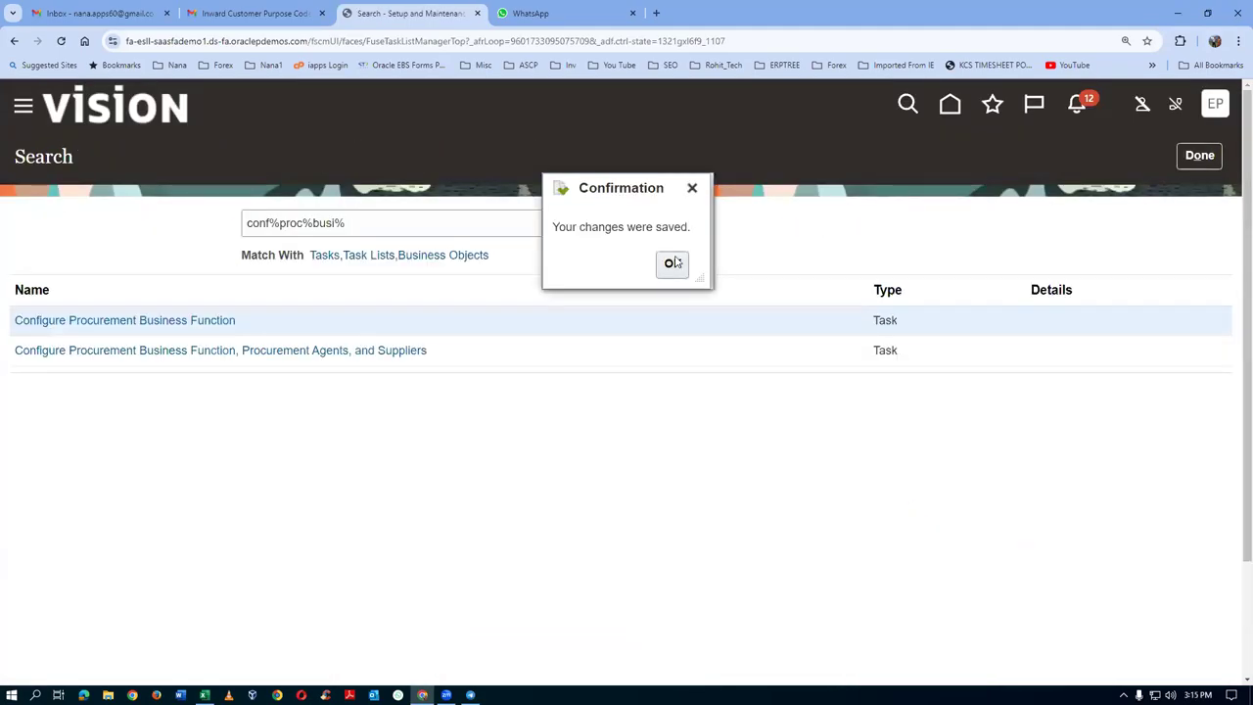
left_click(673, 263)
left_click(1202, 159)
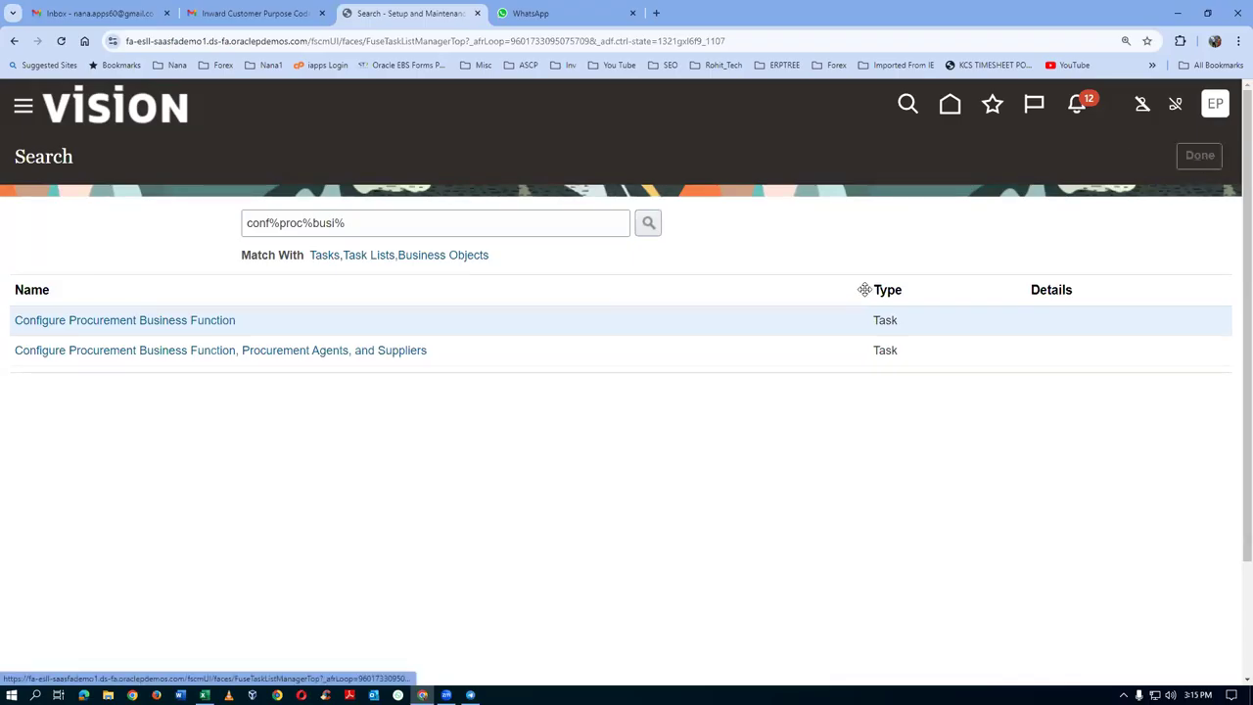
Step: Sign out of the application, confirm the logout, and sign back in with the same account
left_click(1216, 114)
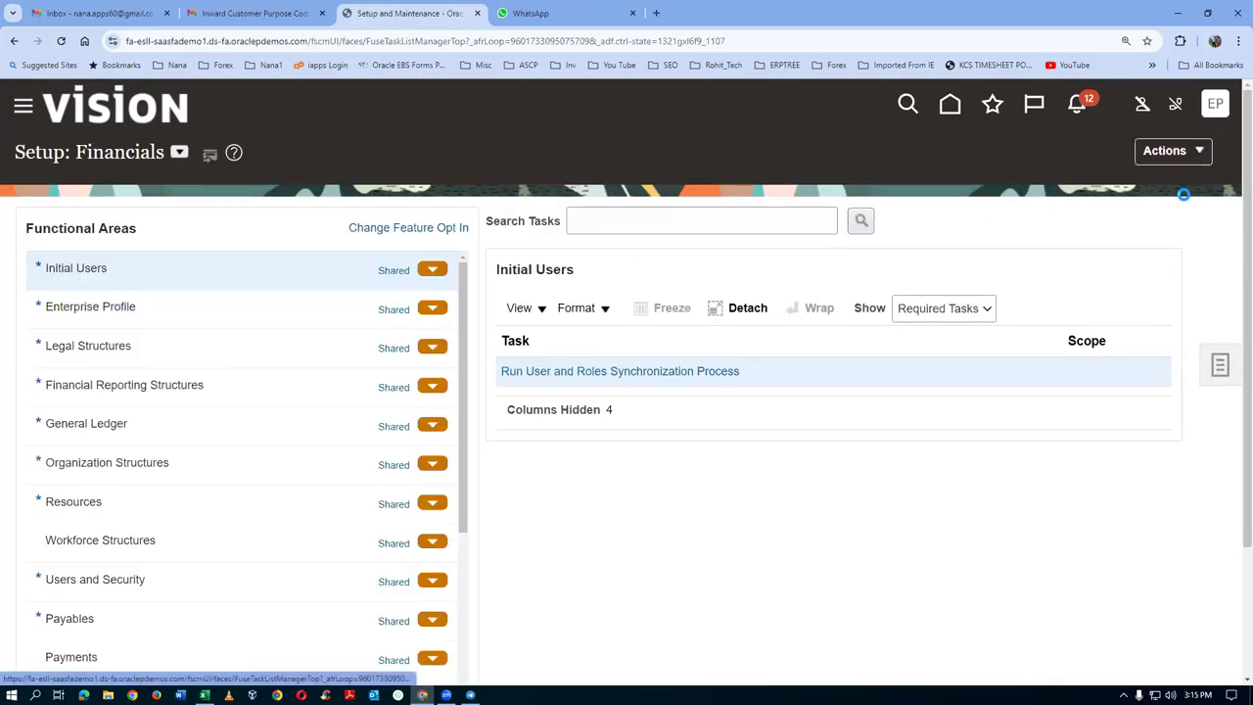
left_click(1187, 155)
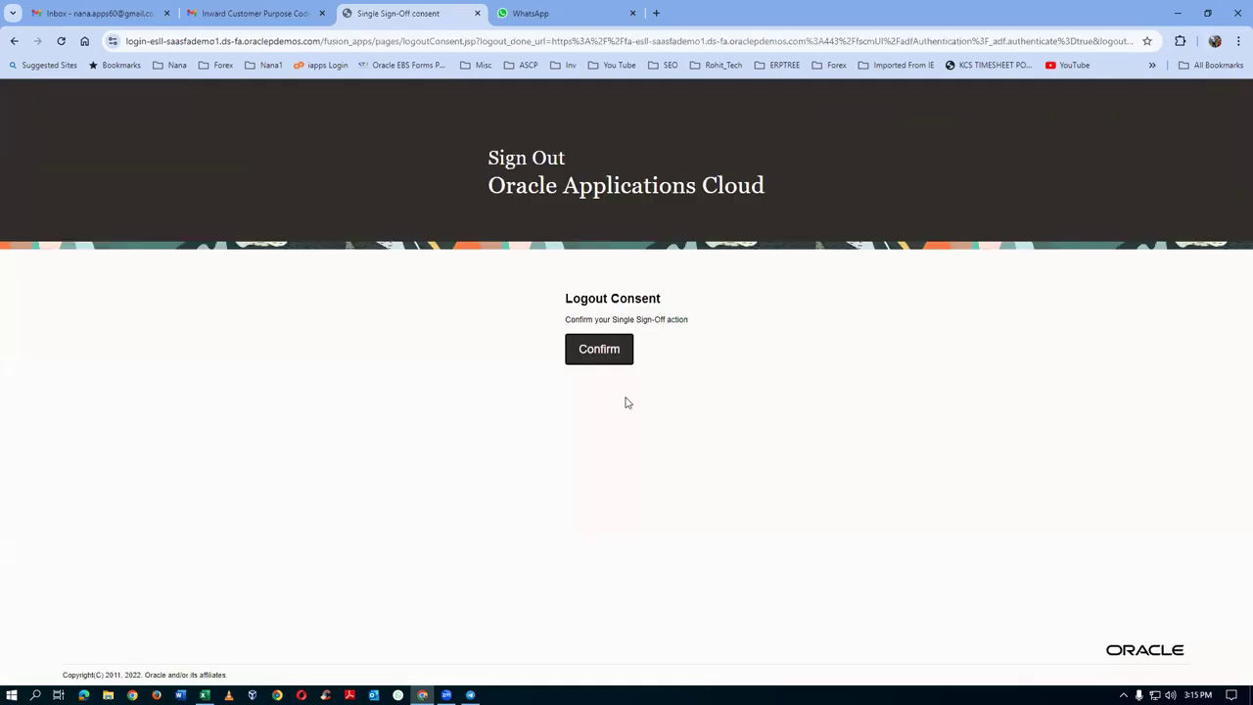
left_click(599, 363)
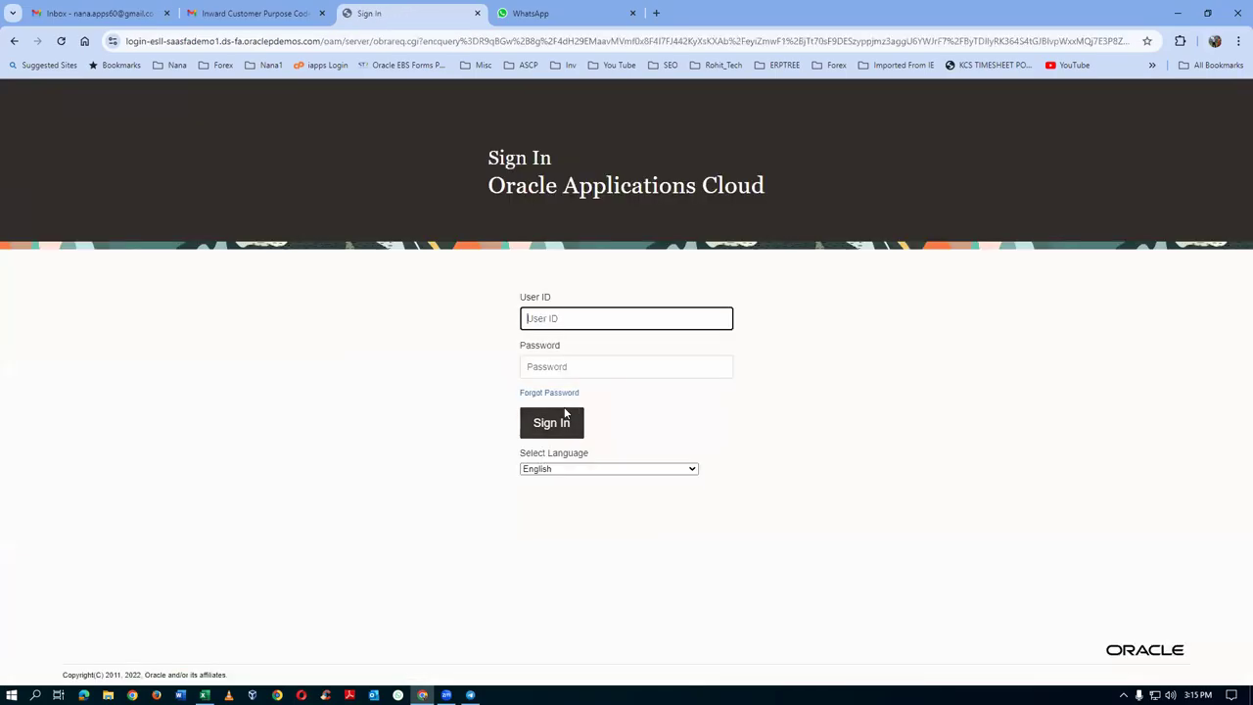
left_click(561, 419)
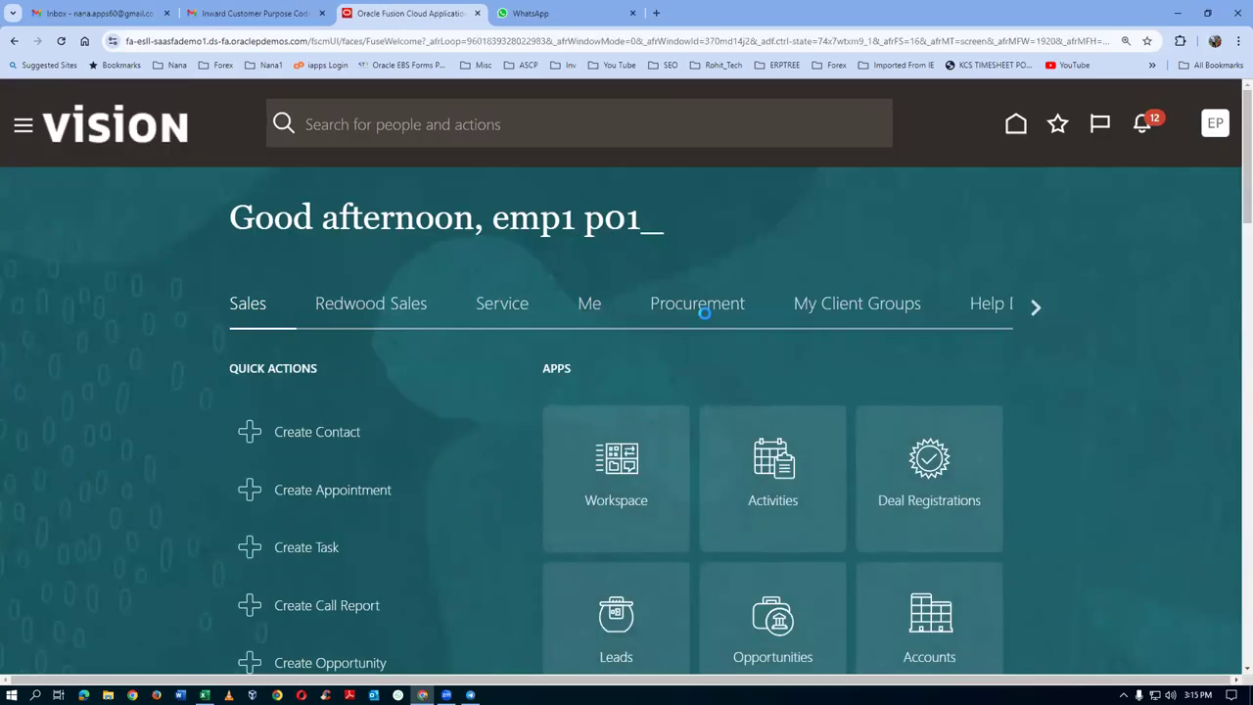
Step: Open the Shop page for purchase requisitions from the full set of Procurement quick actions
left_click(705, 315)
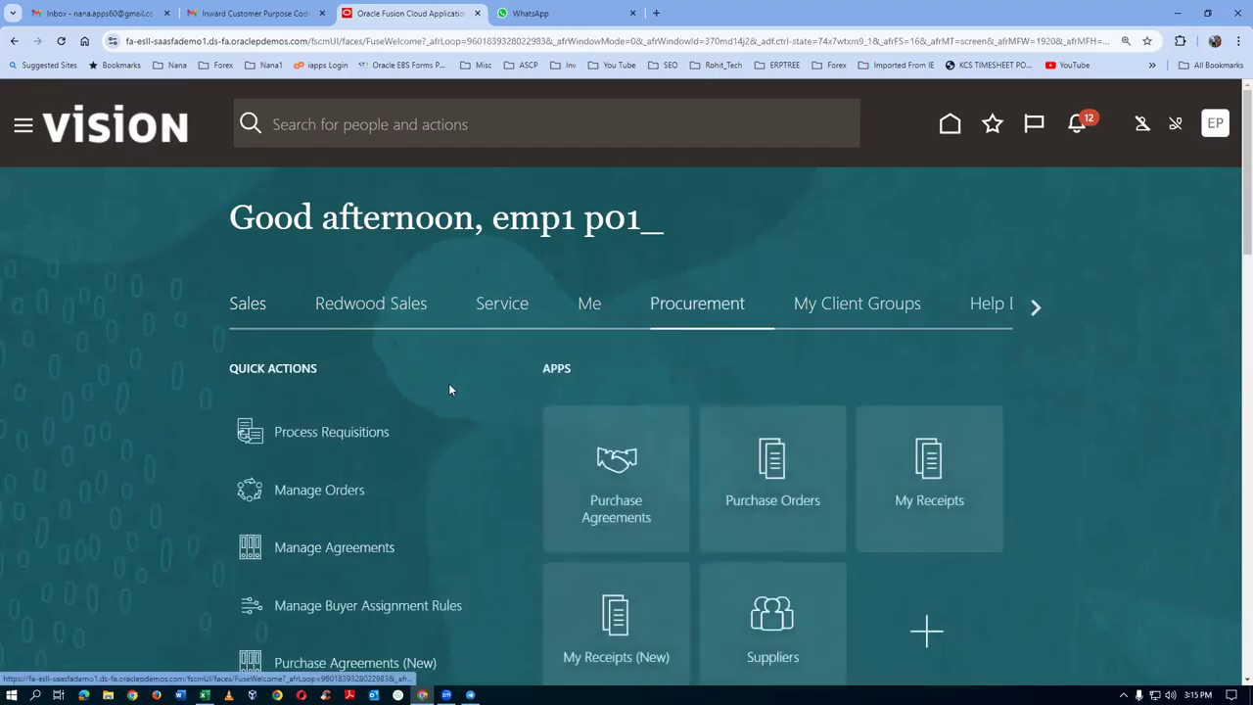
scroll(440, 386, "down", 2)
scroll(357, 527, "down", 2)
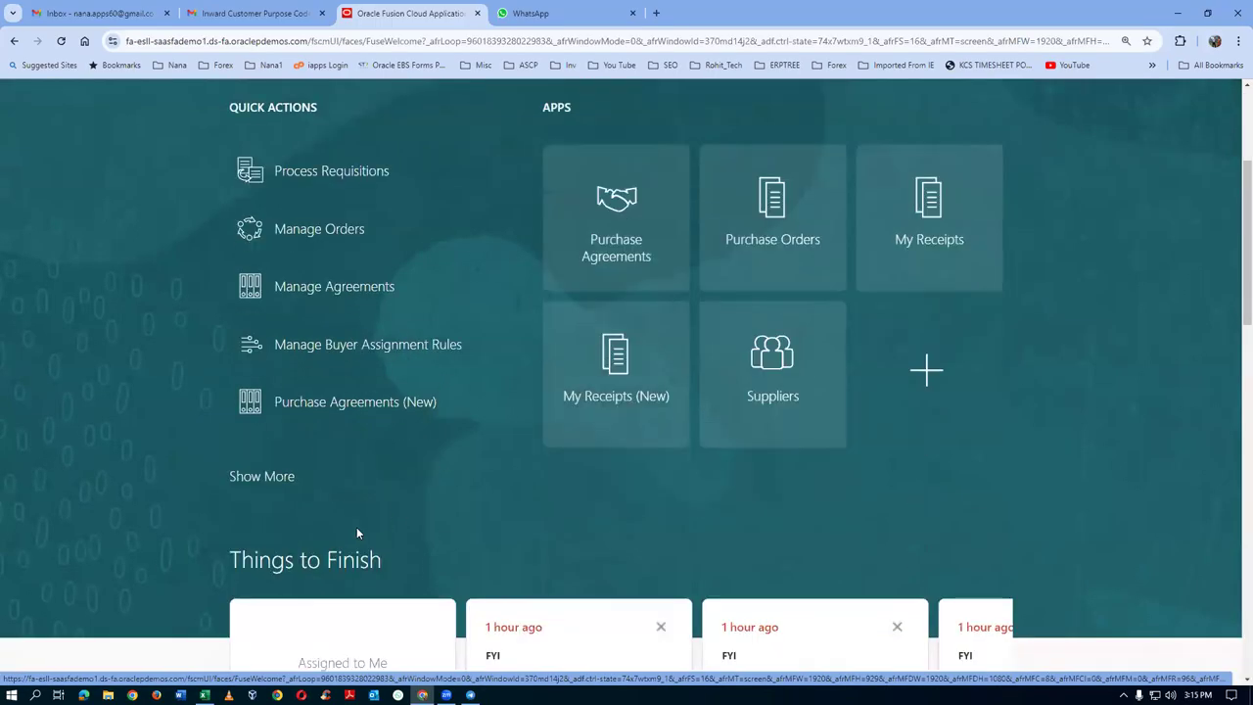
left_click(283, 484)
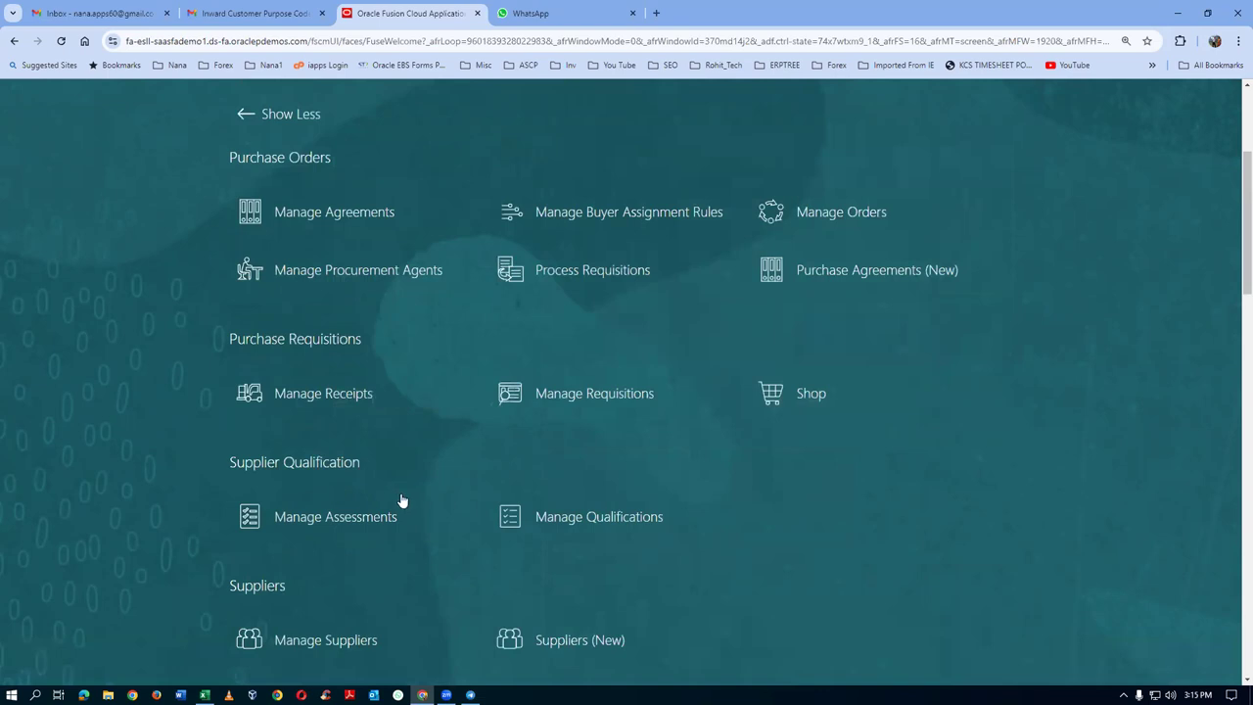
scroll(401, 500, "down", 2)
left_click(812, 265)
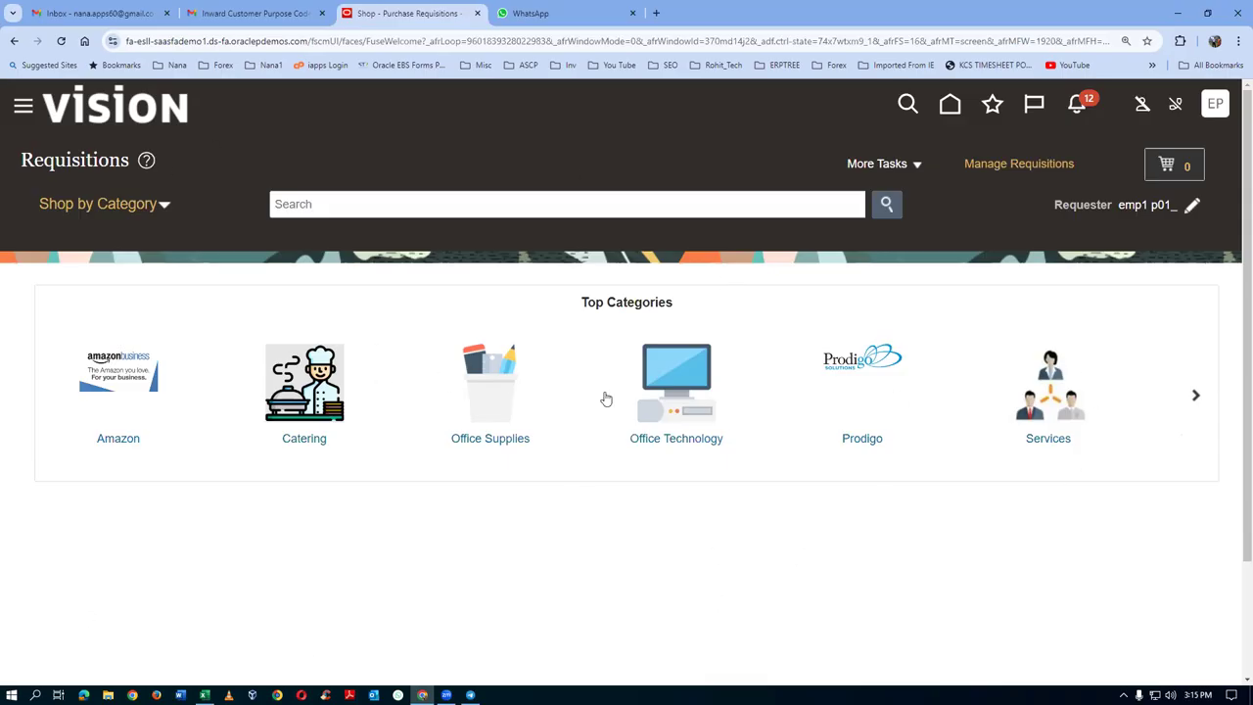
Step: Open the requisition preferences for p01 business unit and set the Deliver-to Location to p01_loc_1
left_click(859, 165)
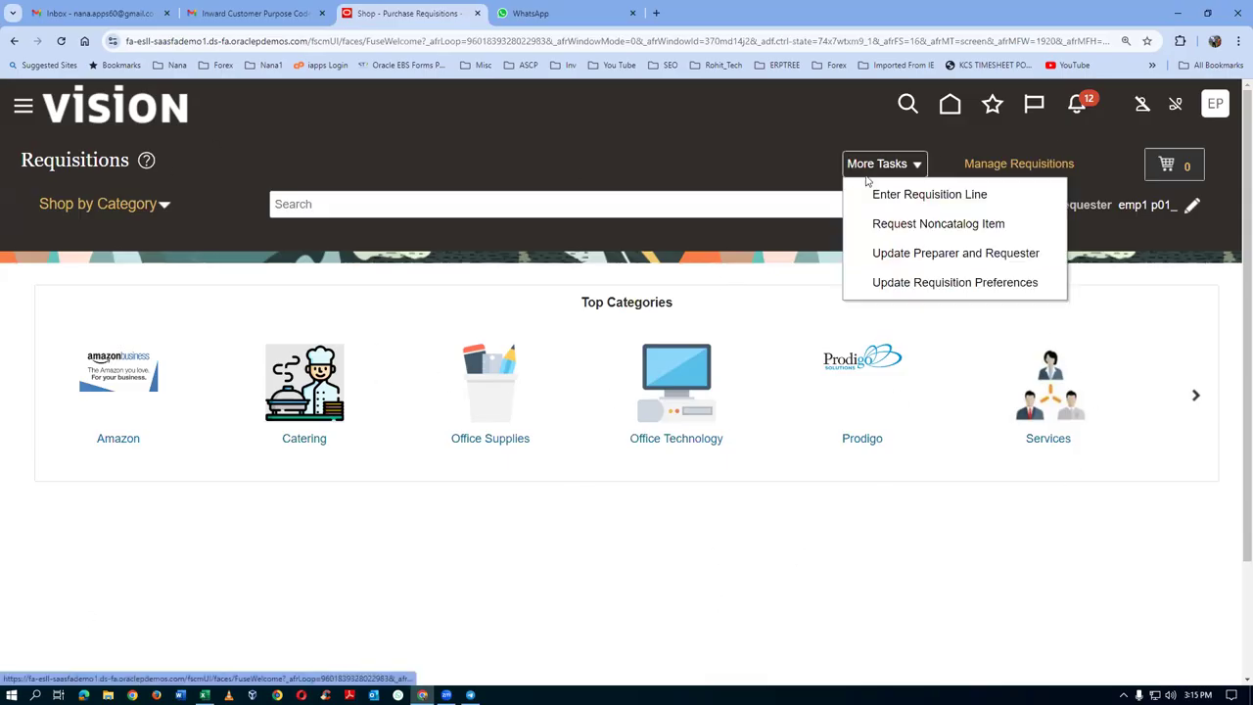
left_click(901, 284)
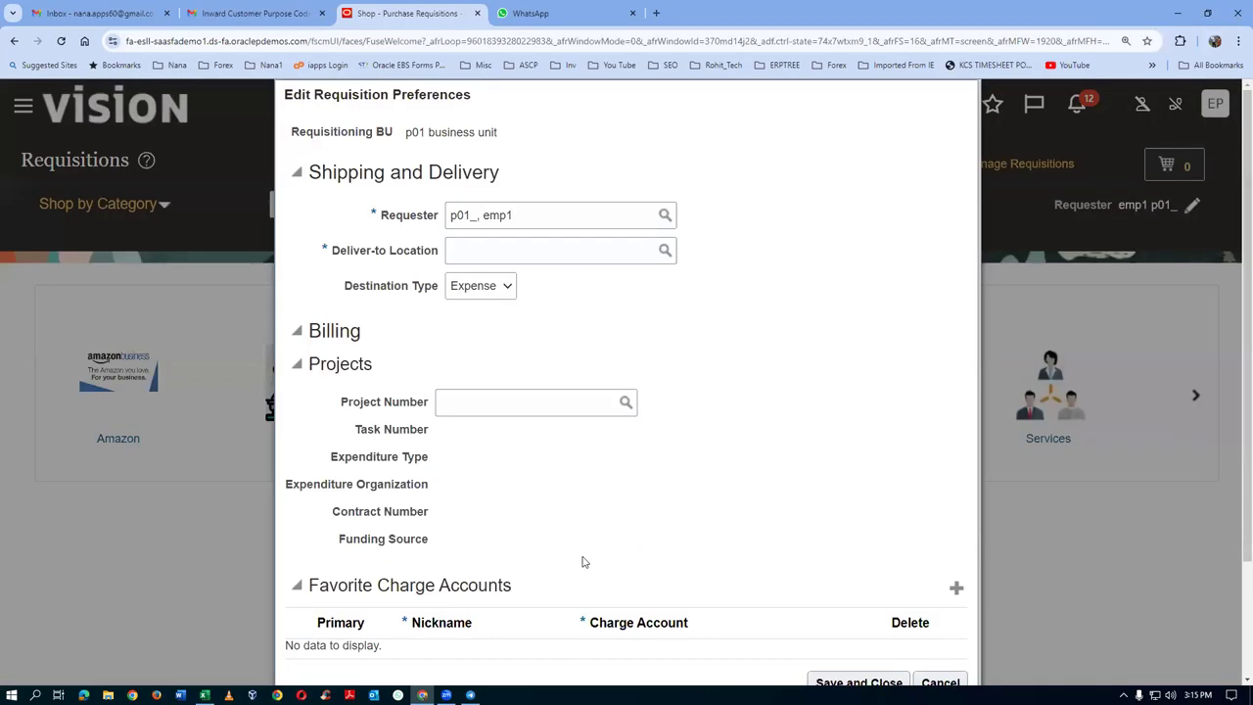
double_click(431, 133)
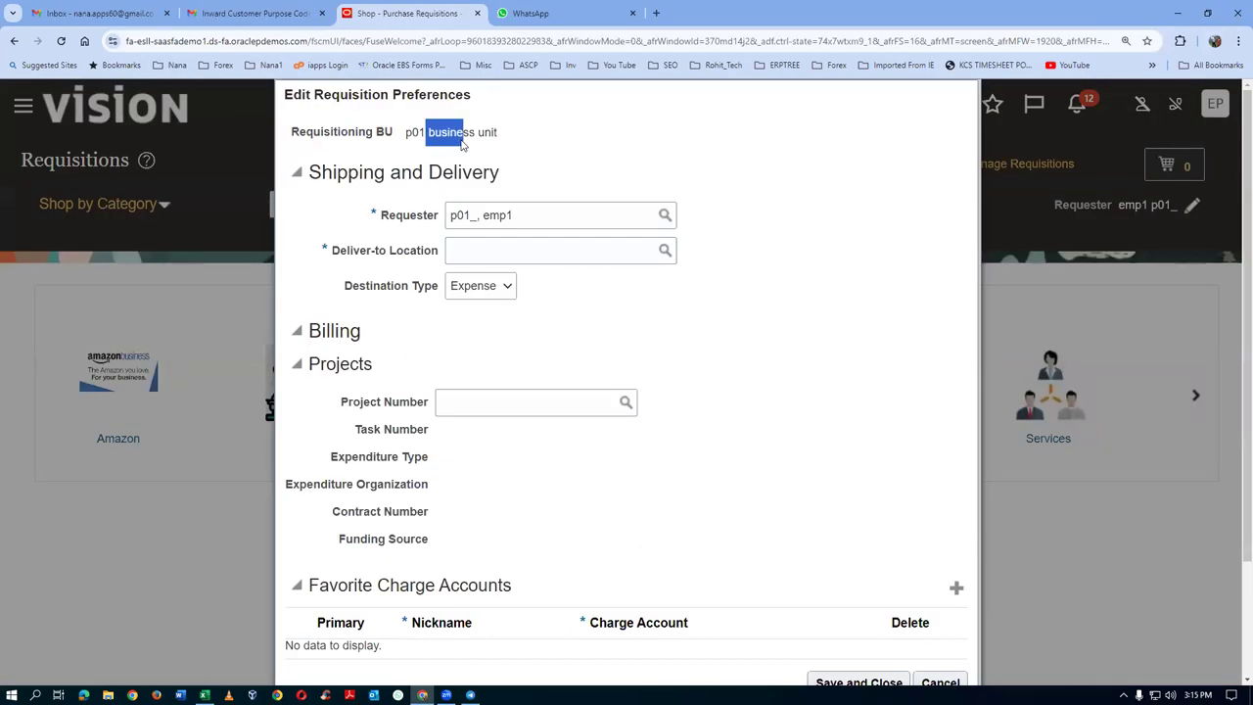
left_click(507, 252)
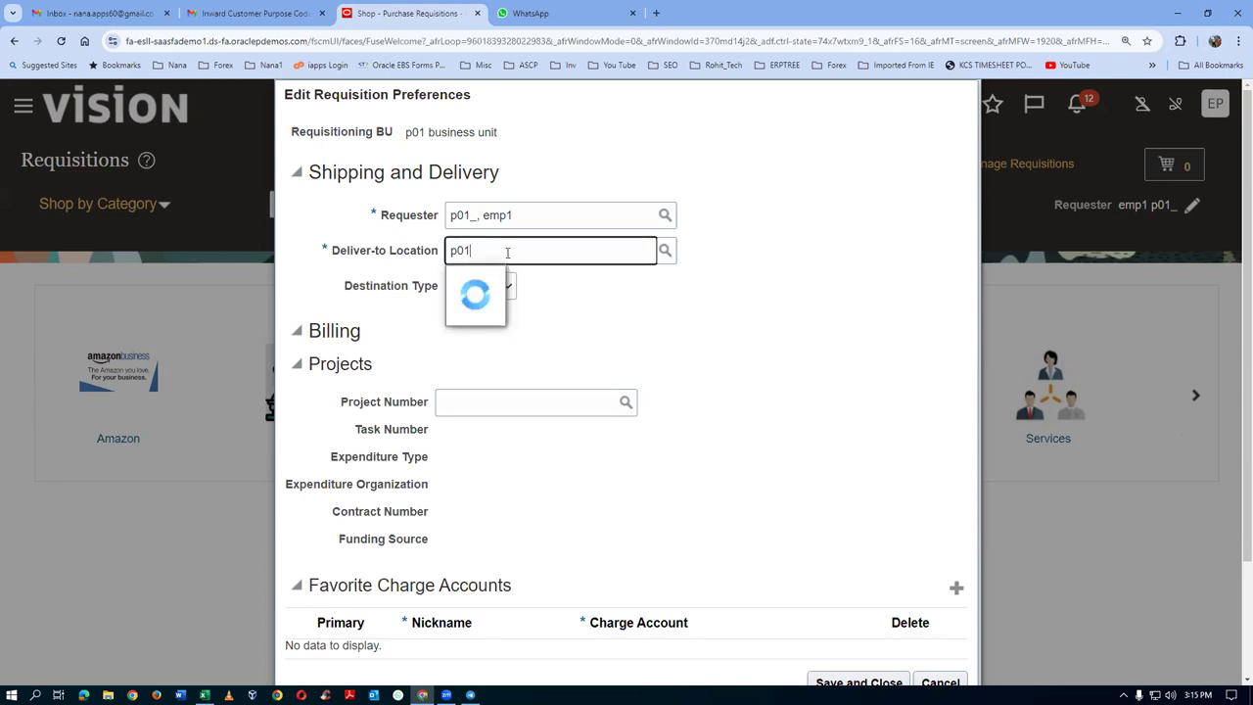
left_click(509, 312)
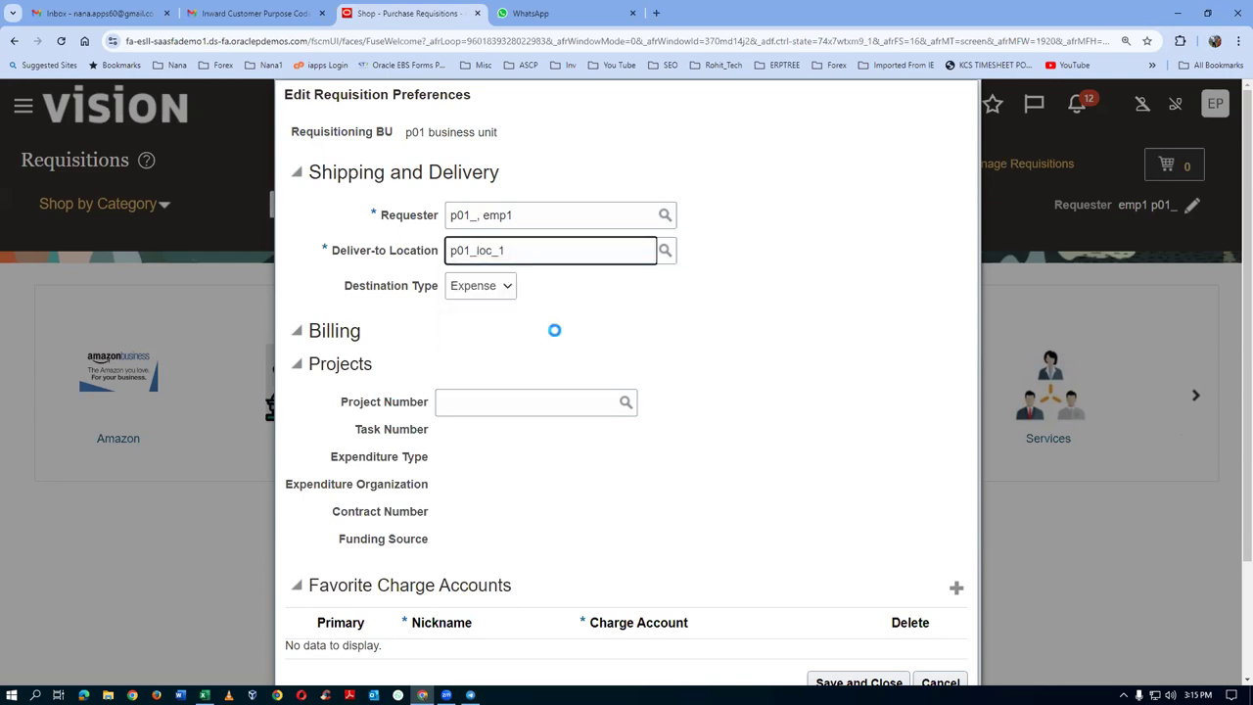
Step: Set the Destination Type to Inventory and the Subinventory to RMS, then save and close the requisition preferences
left_click(471, 290)
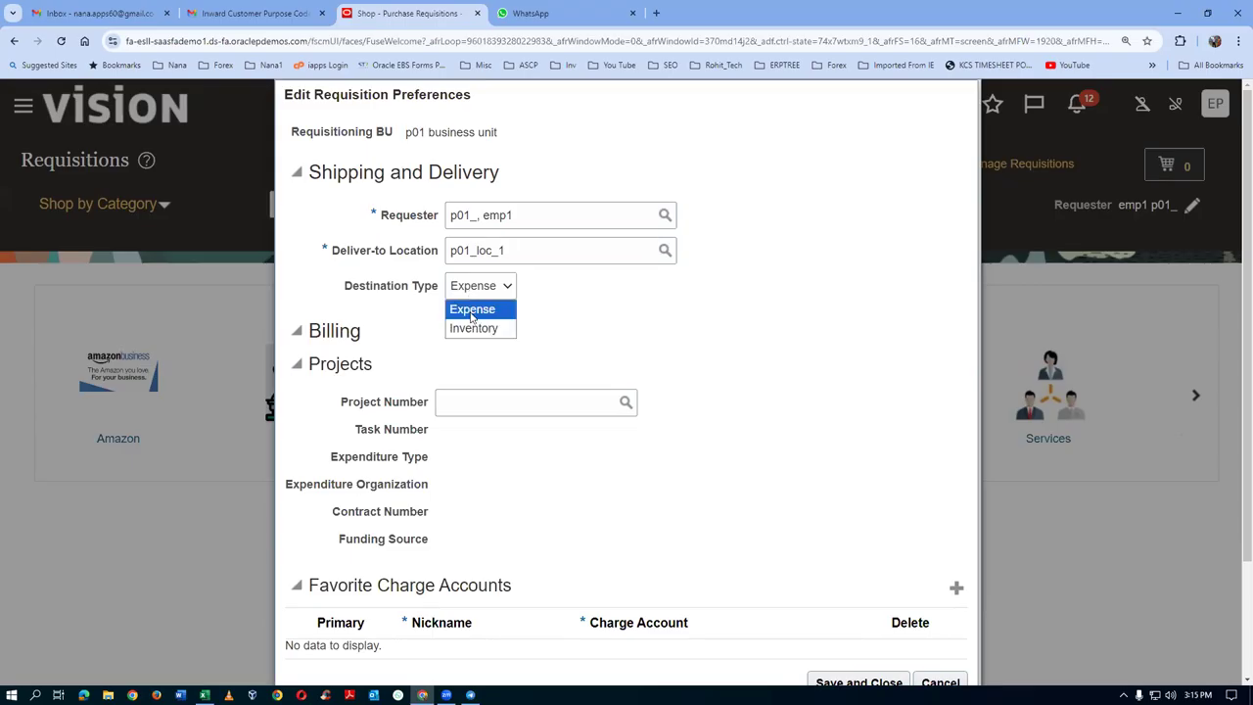
left_click(472, 329)
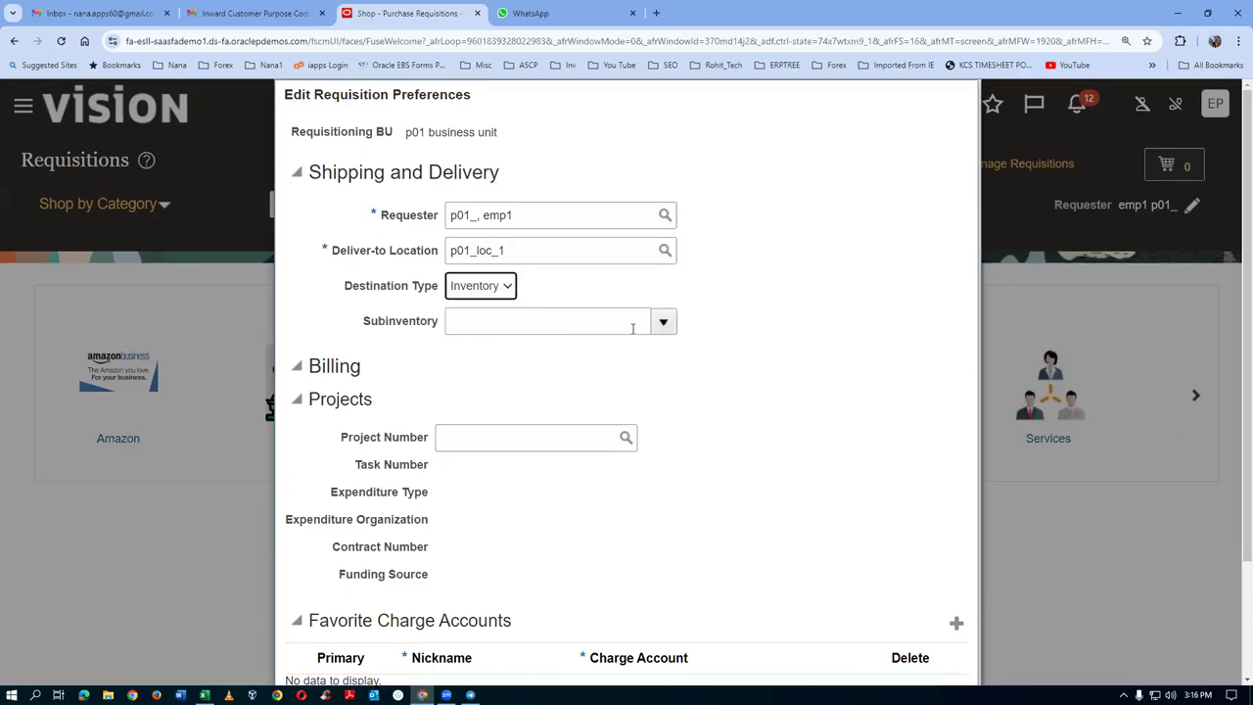
left_click(663, 322)
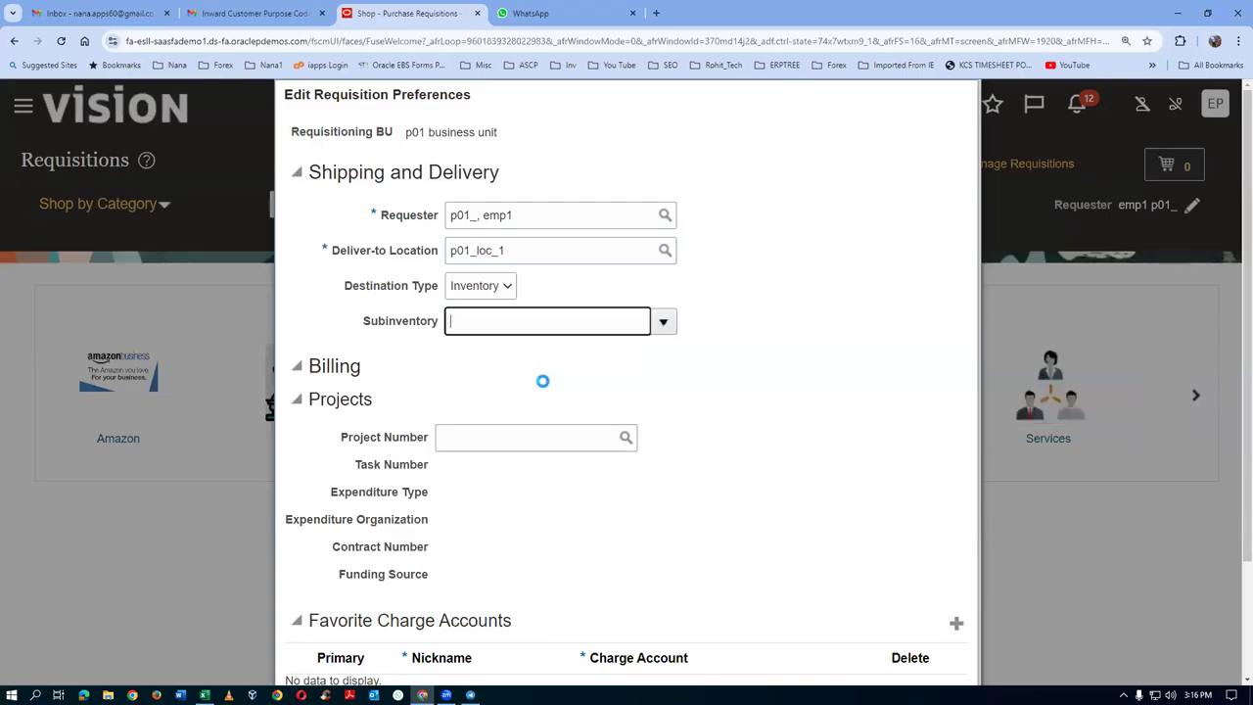
left_click(785, 320)
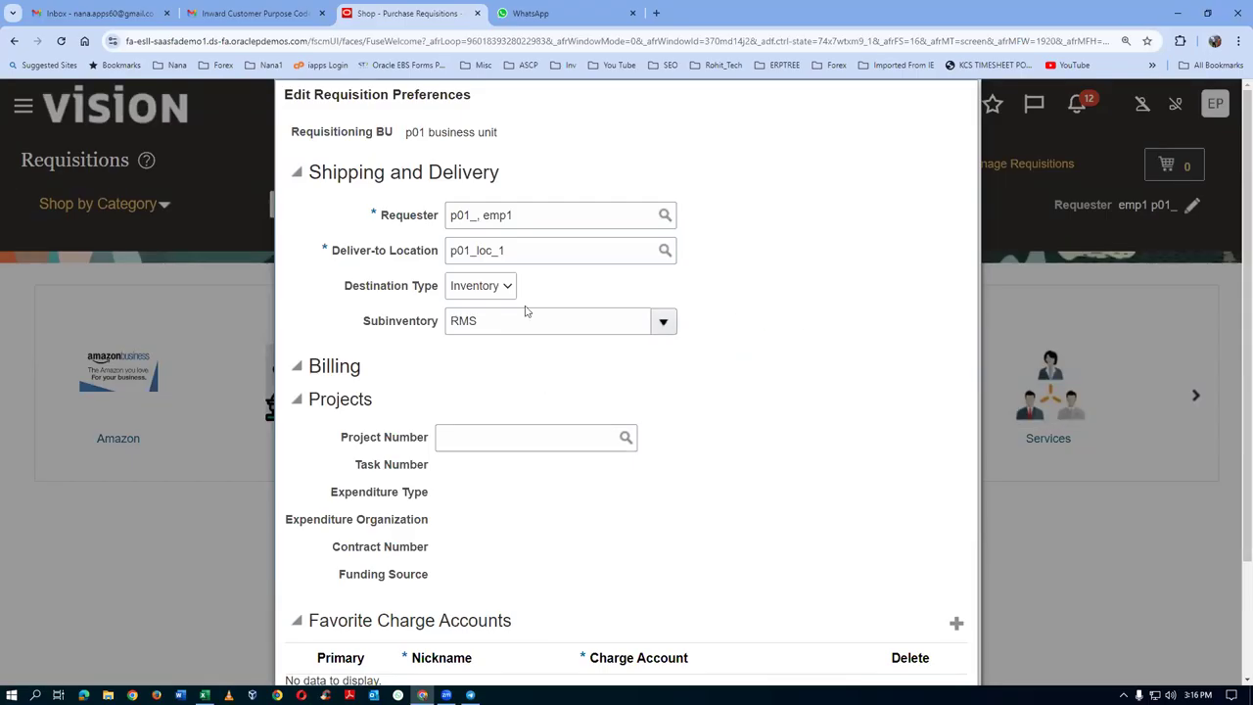
left_click(524, 253)
double_click(524, 252)
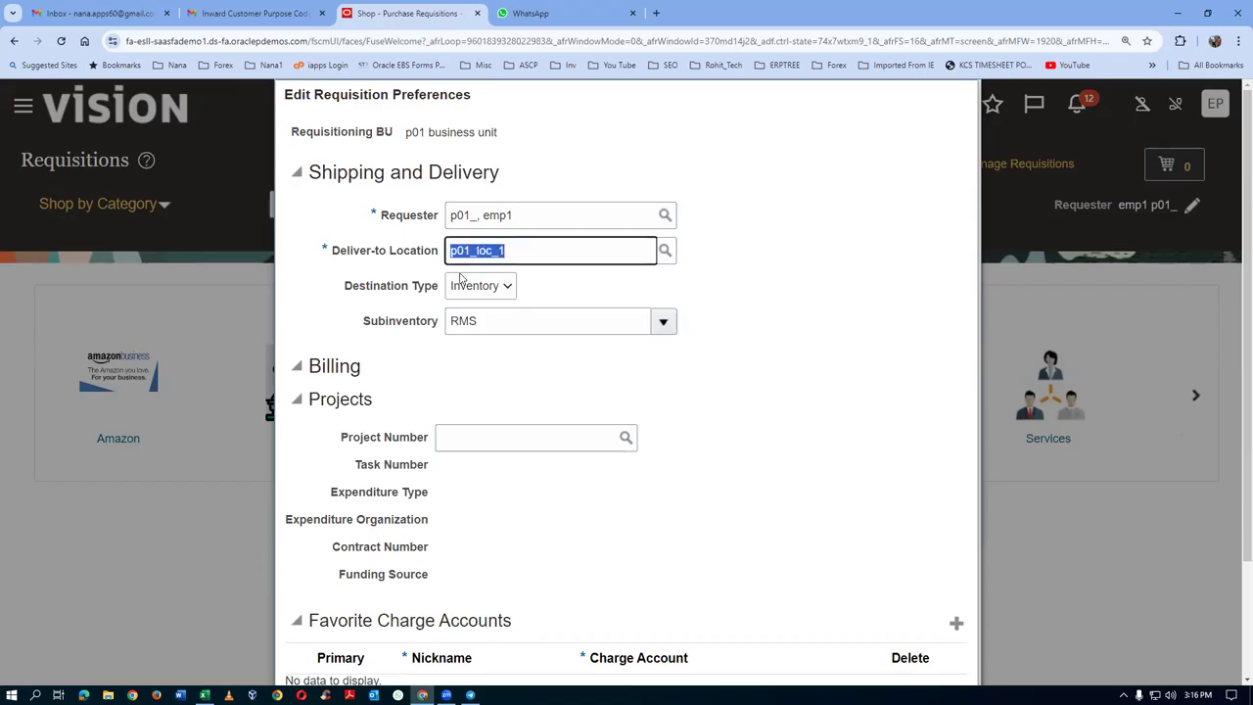
left_click(817, 330)
scroll(817, 332, "down", 3)
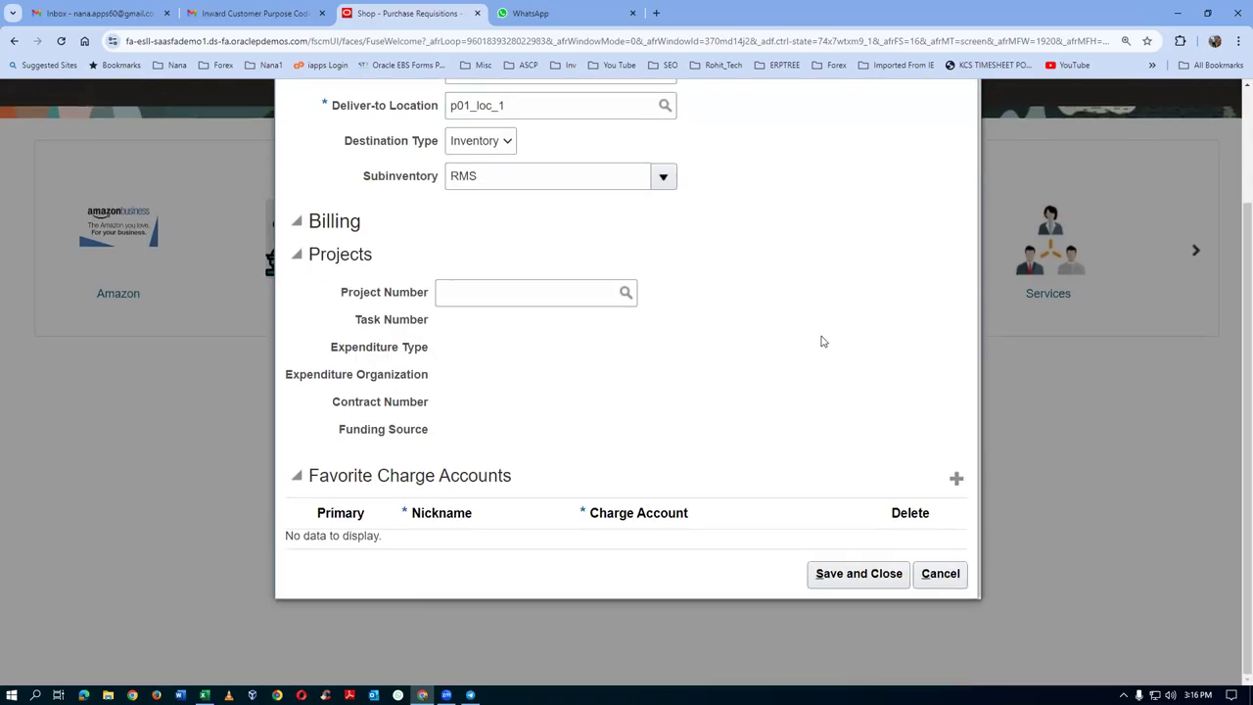
left_click(856, 575)
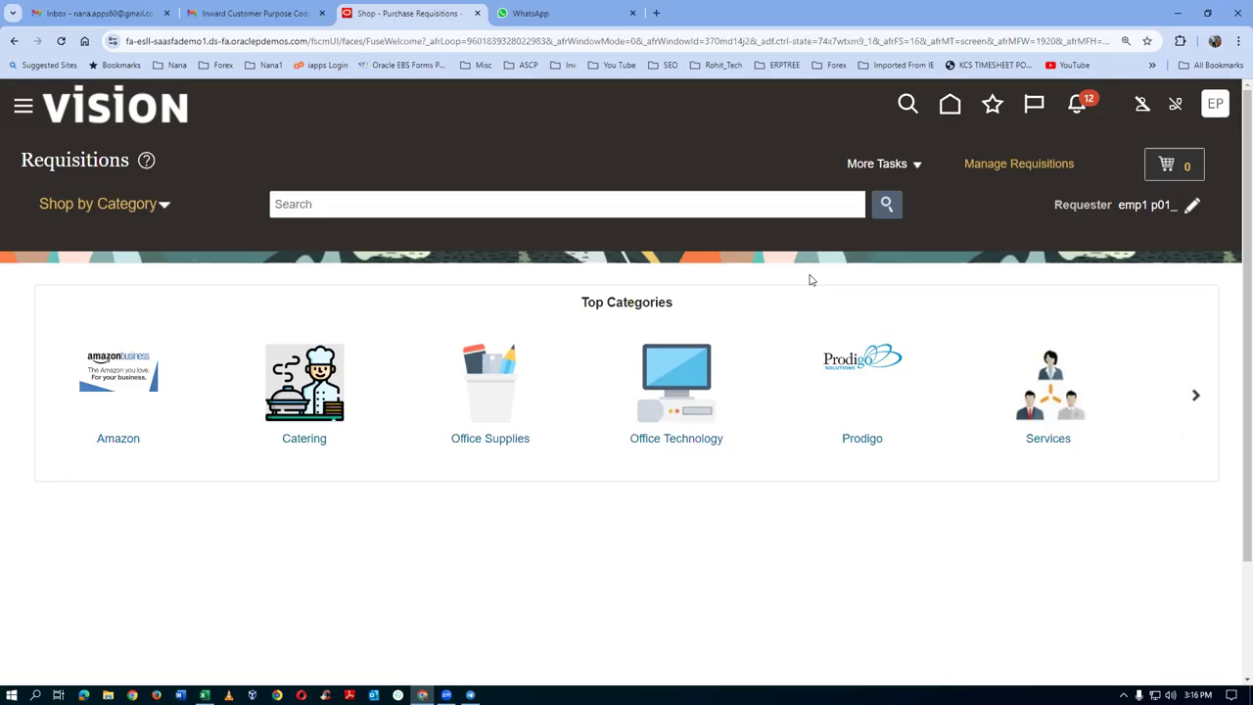
Step: Start a Goods requisition line for the item p01_first_item
left_click(883, 172)
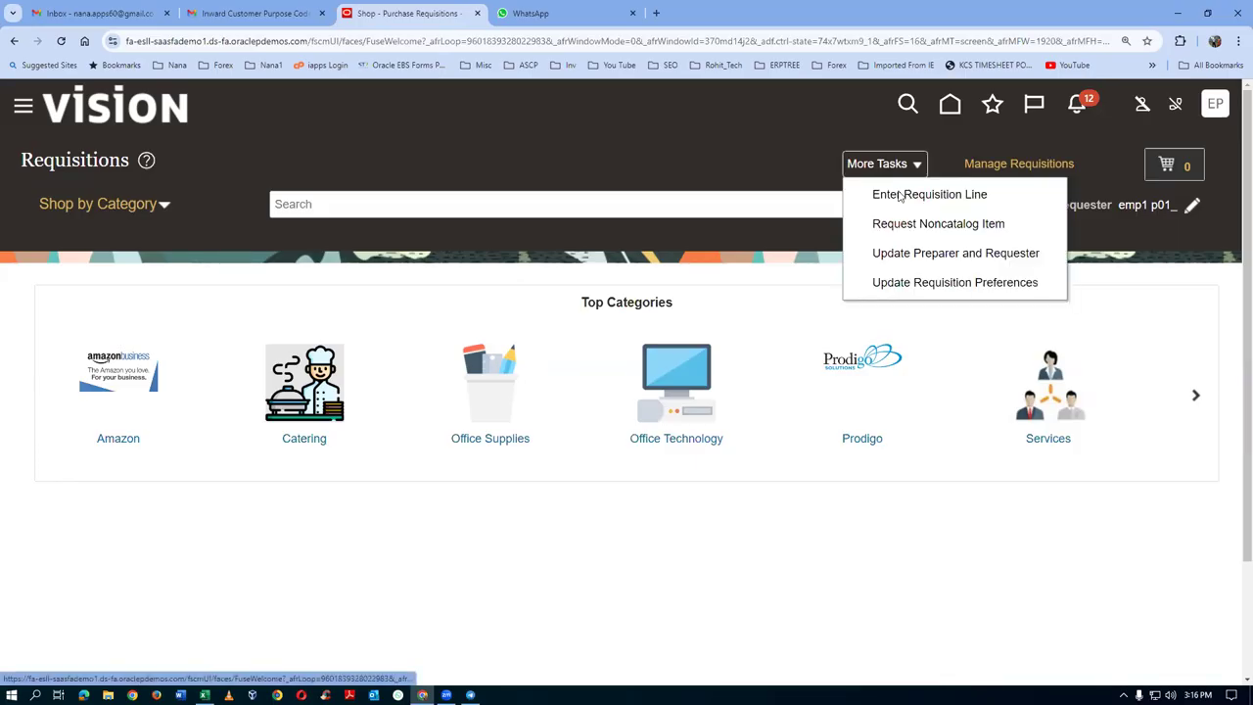
left_click(949, 199)
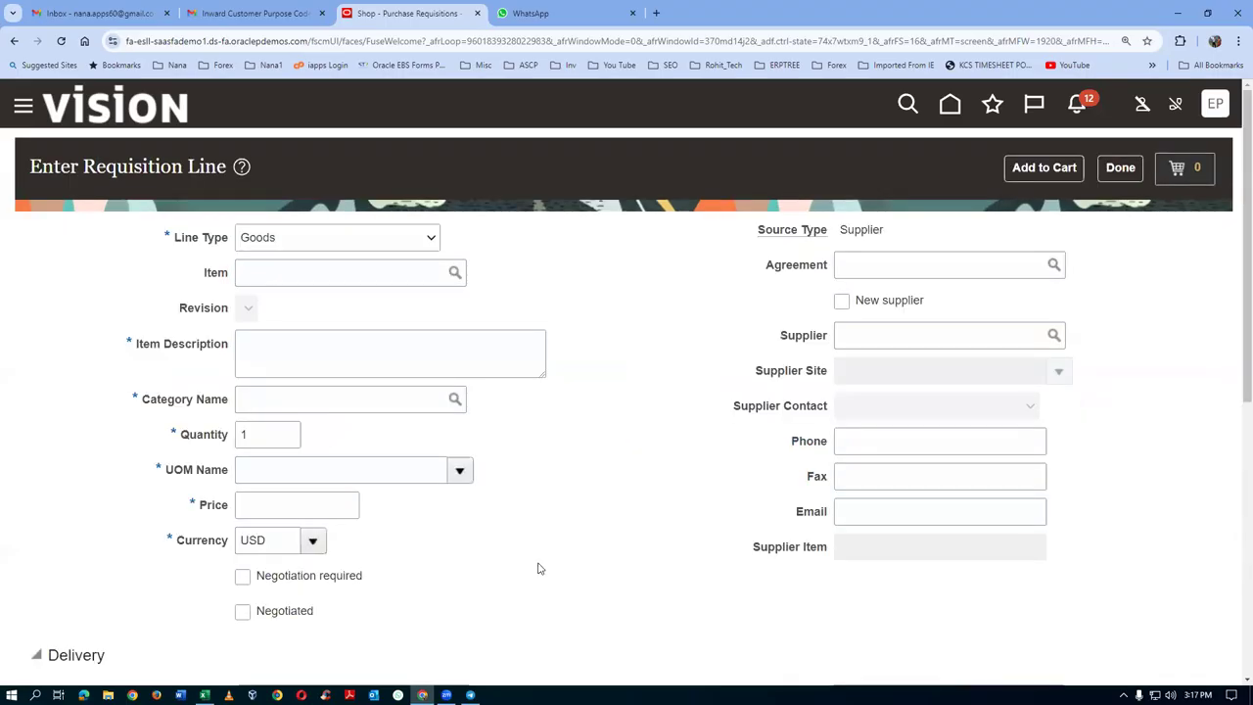
left_click(341, 282)
type("p01")
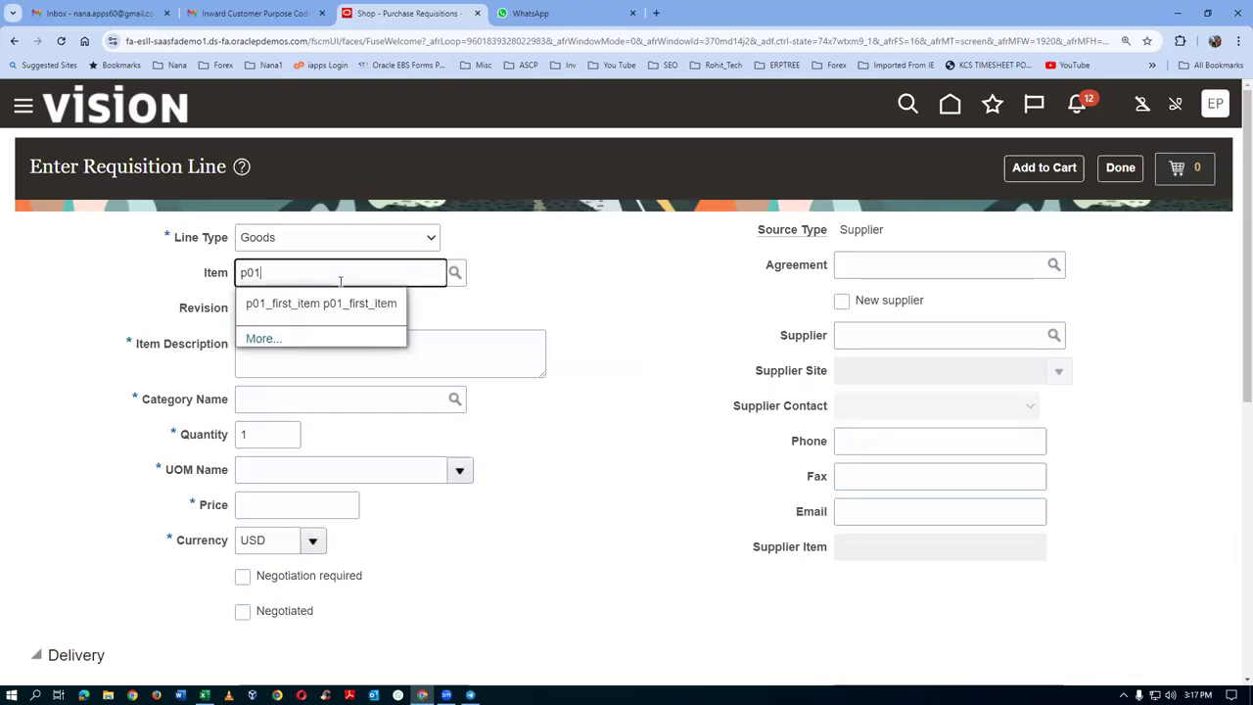
left_click(336, 303)
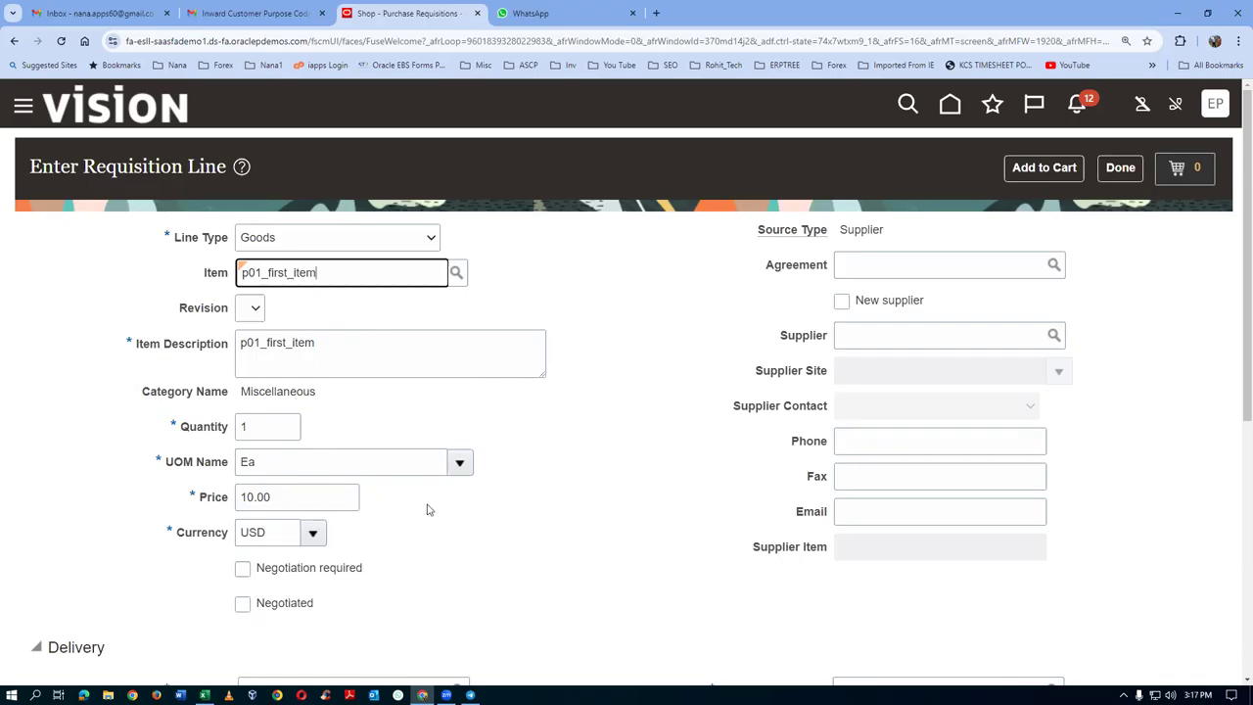
Step: Check the requisition line's delivery and billing details, including the charge account, and leave without adding it to the cart
scroll(585, 494, "down", 5)
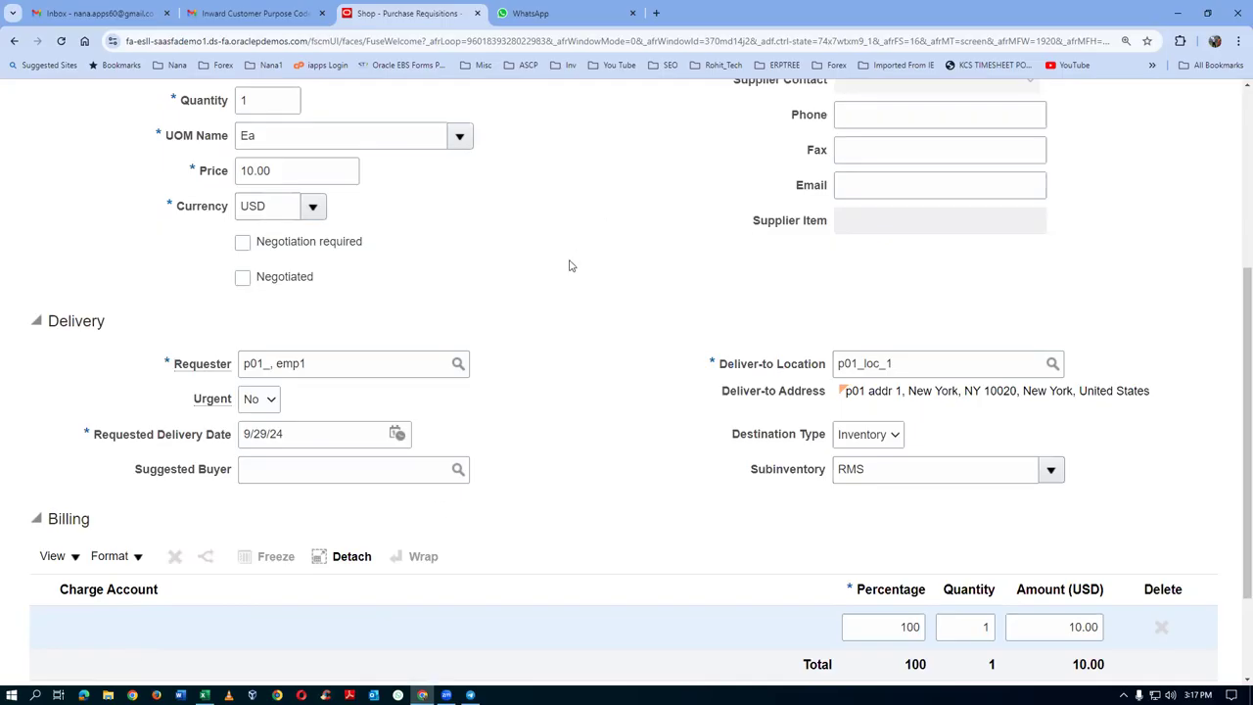
scroll(637, 176, "up", 4)
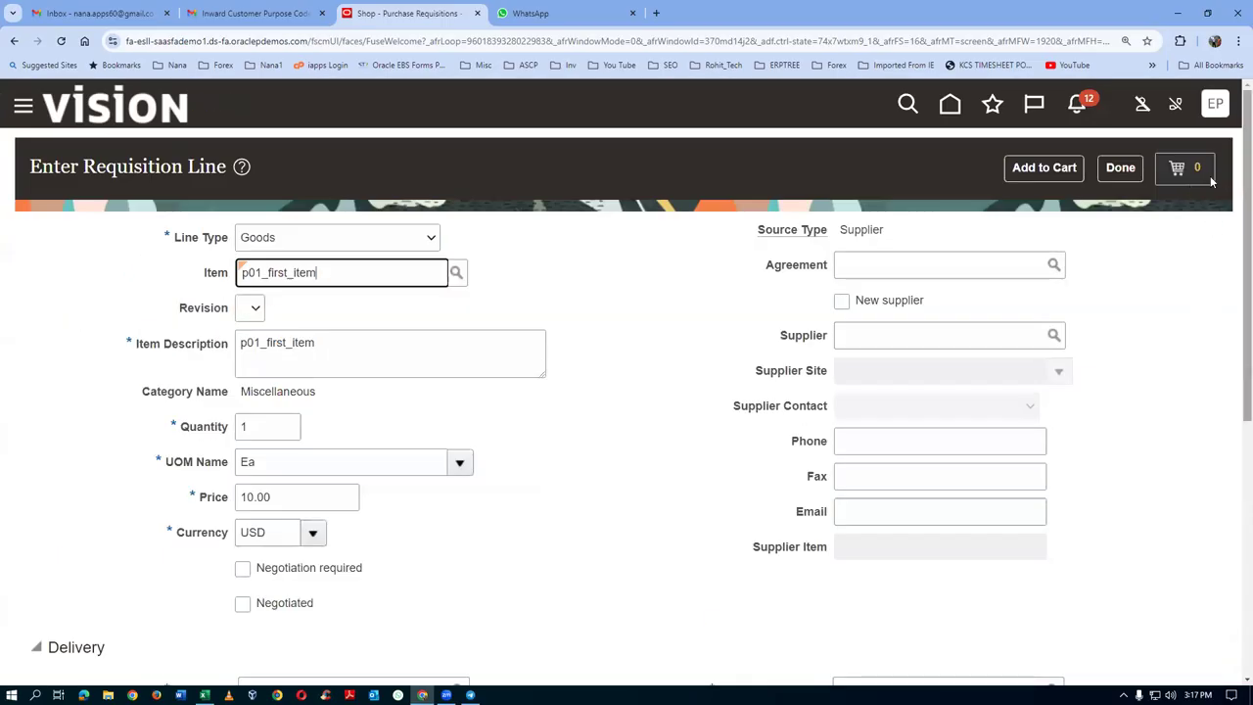
left_click(1119, 168)
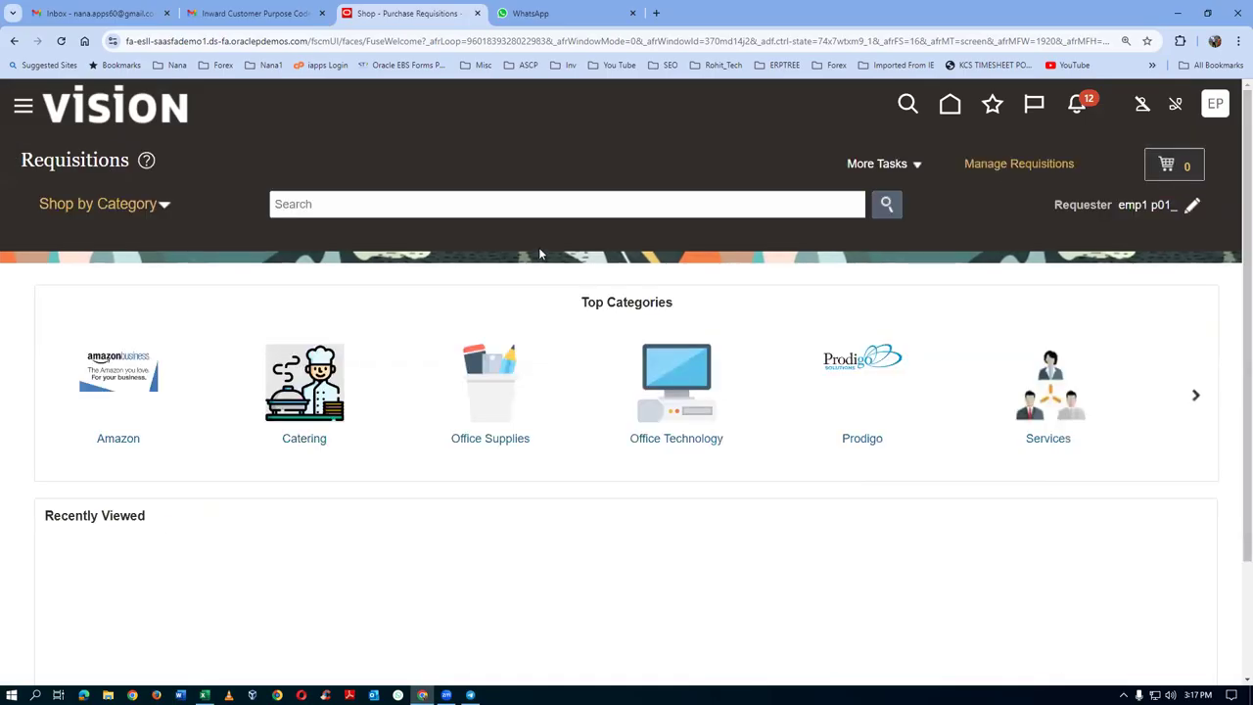
Step: Open Setup and Maintenance in a duplicate of the requisitions tab and switch to the Manufacturing and Supply Chain Materials Management setup
right_click(381, 12)
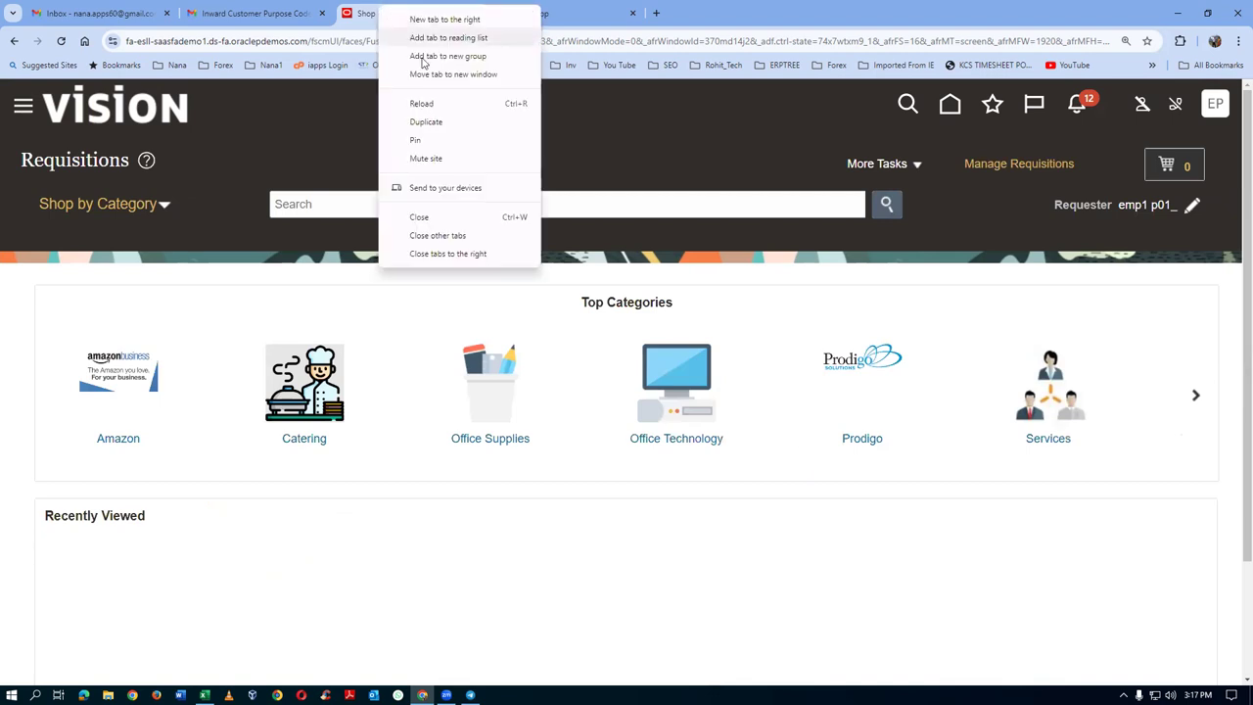
left_click(425, 122)
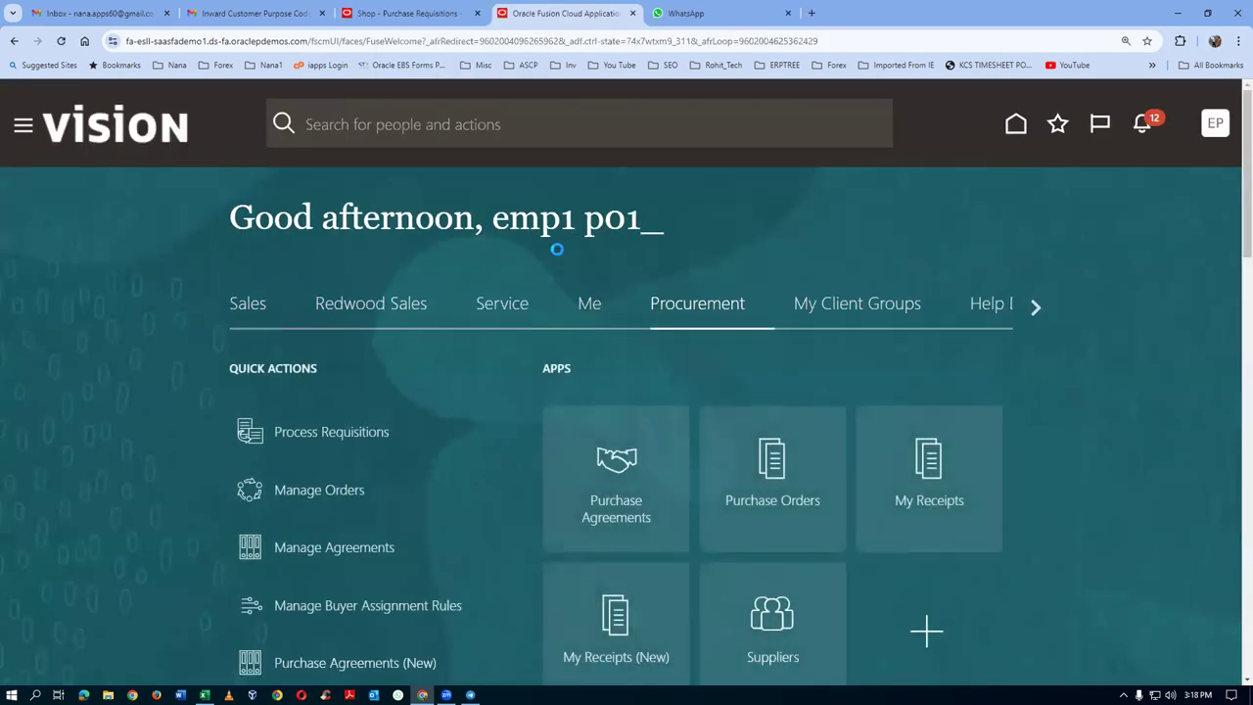
left_click(1214, 126)
left_click(854, 418)
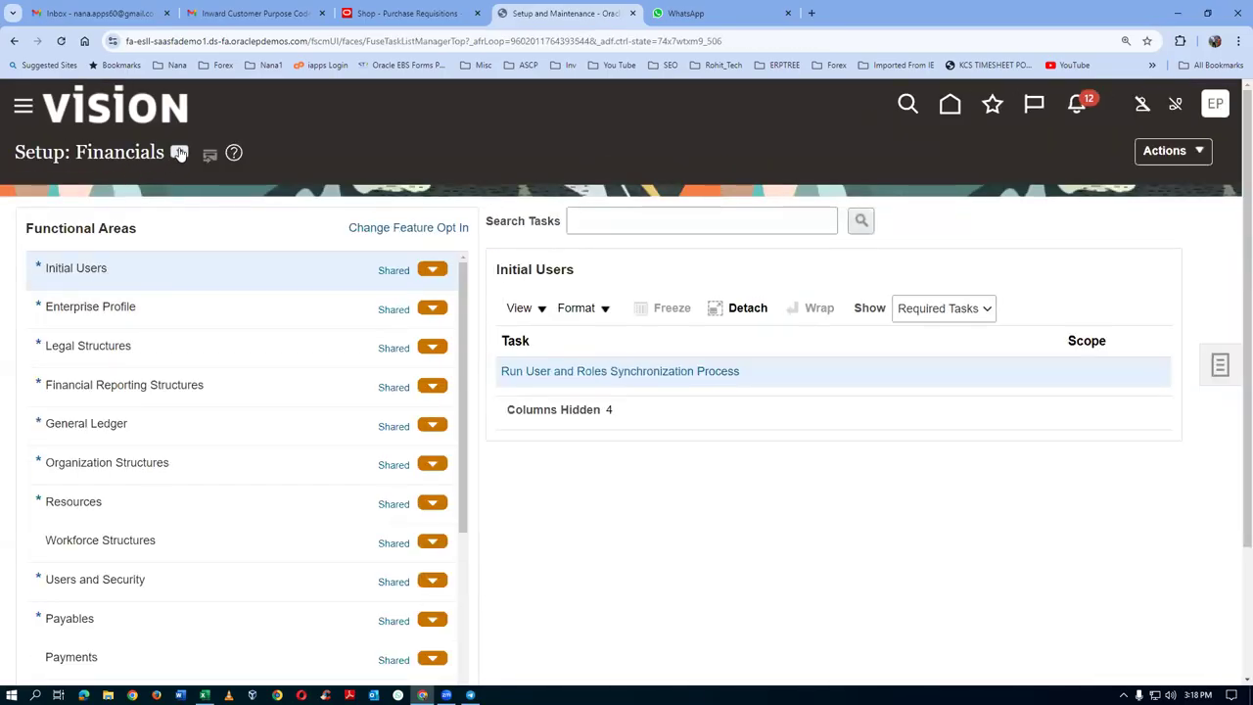
left_click(179, 152)
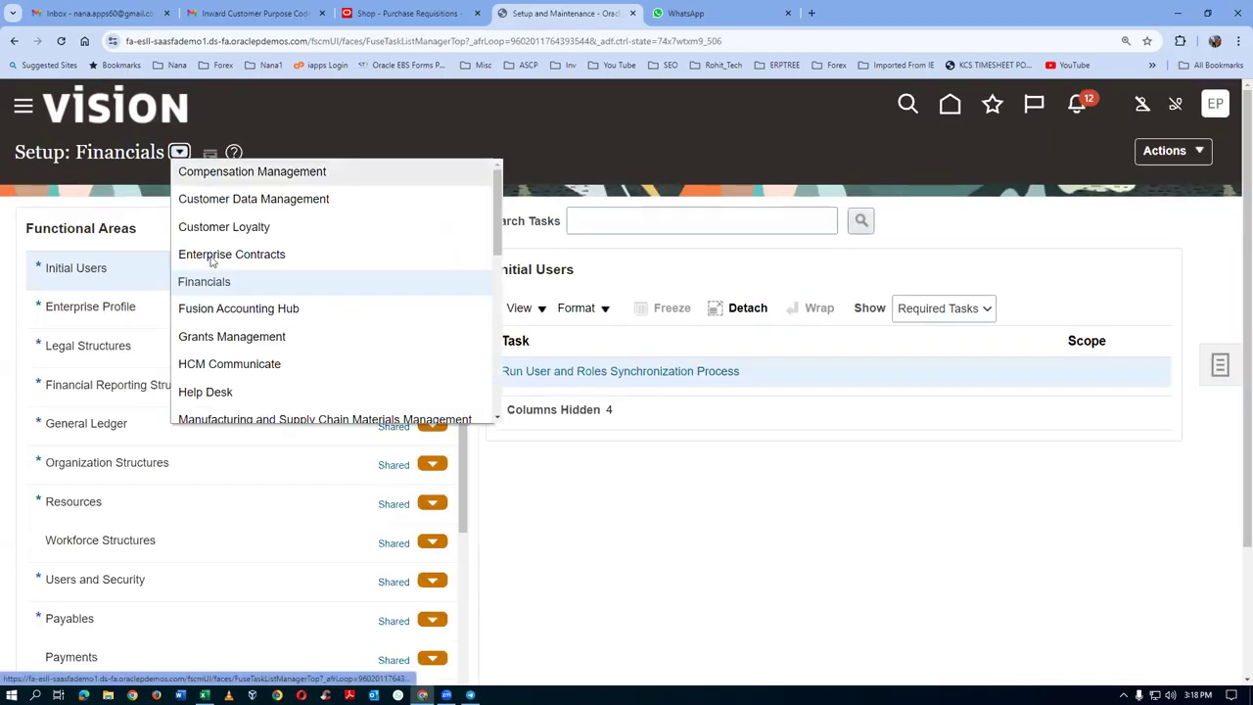
left_click(255, 419)
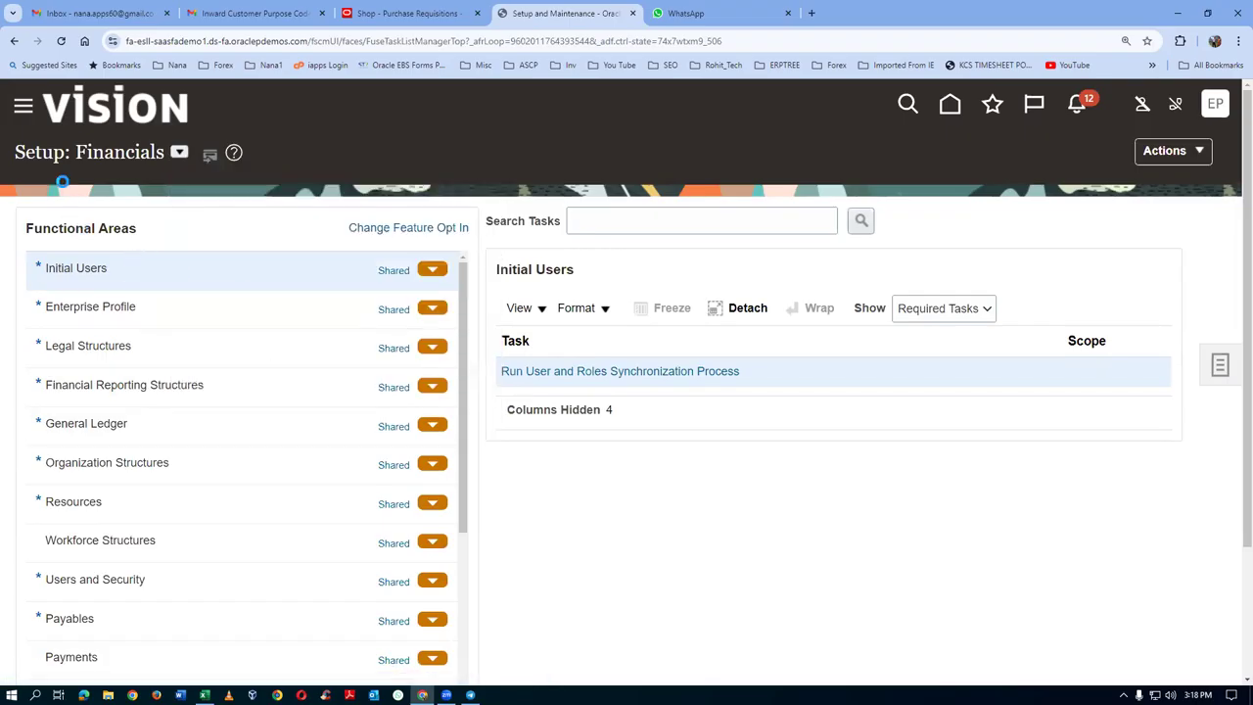
Step: Search the setup tasks for man%map%set% and go to Manage Mapping Sets in the Cost Accounting area
left_click(642, 223)
type("man")
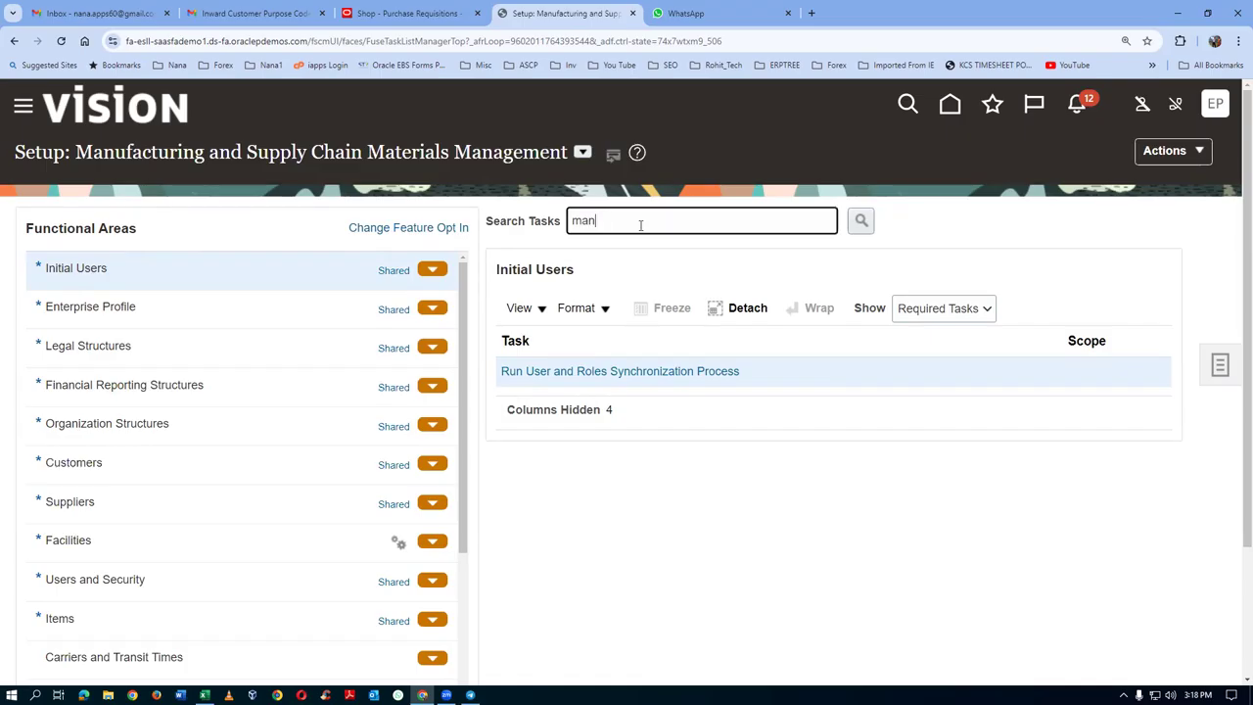
type("%map%set%")
key("Return")
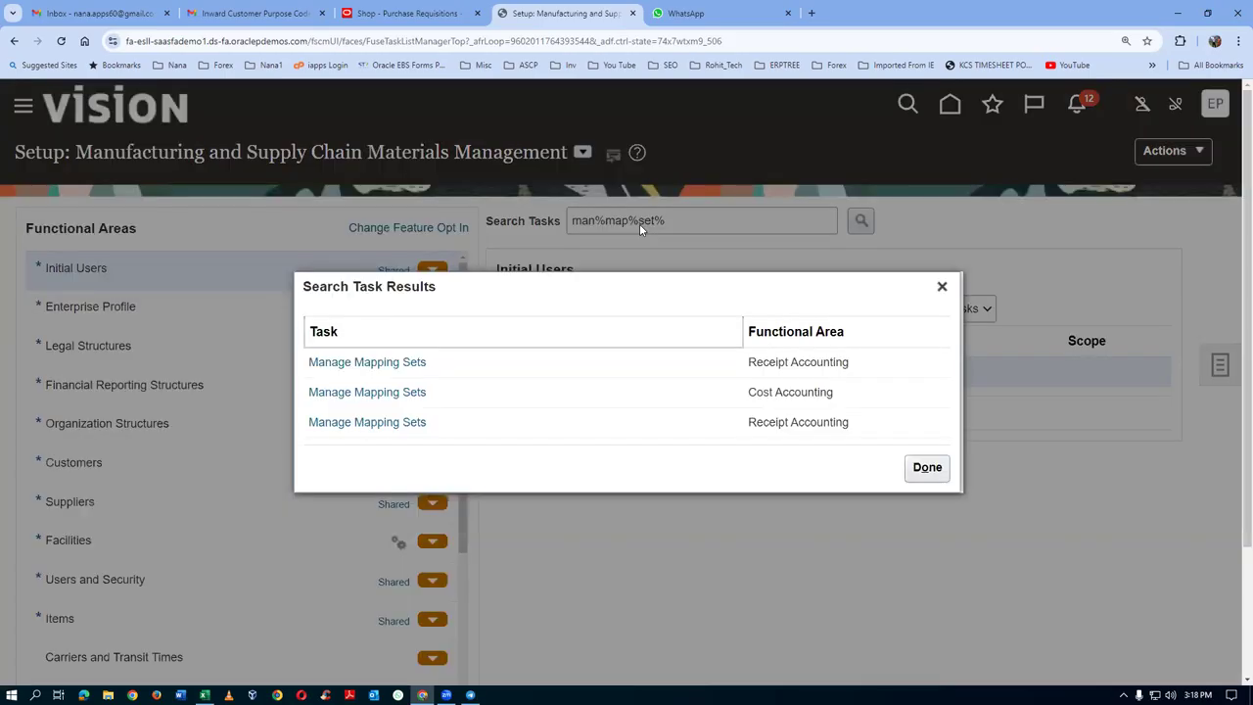
left_click(394, 394)
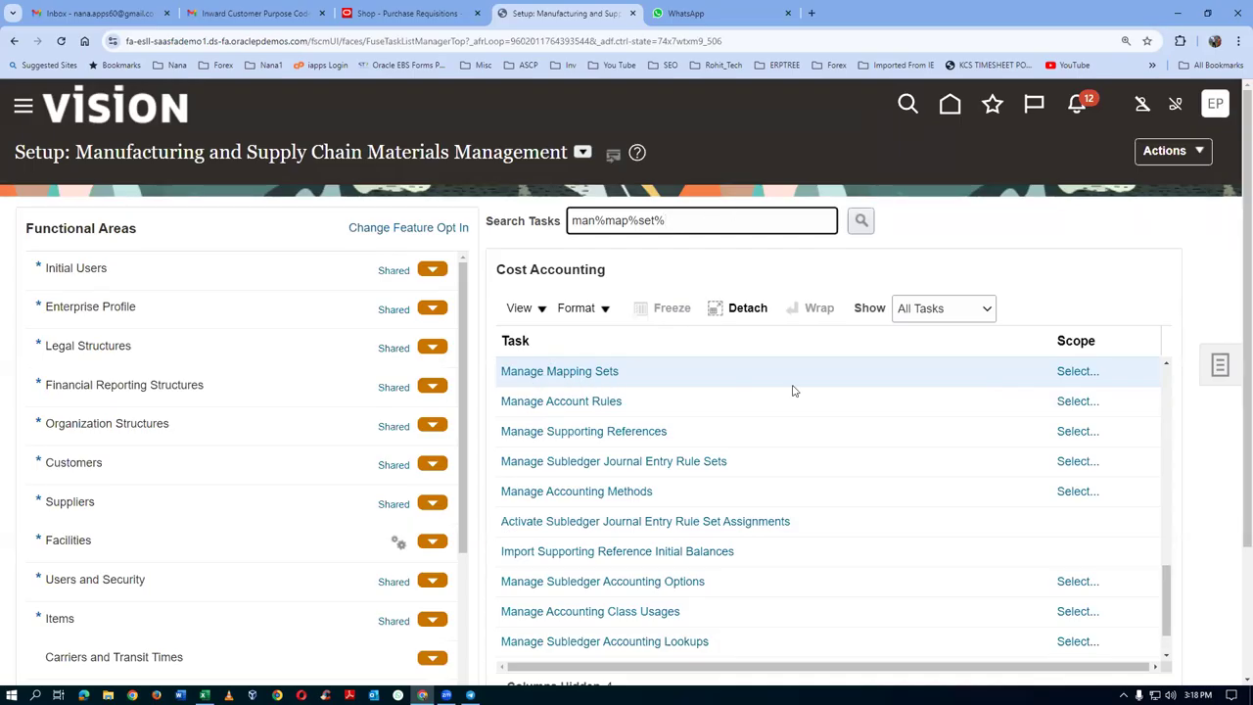
Step: Set the Manage Mapping Sets scope to the Cost Management subledger application and go to the task
left_click(1078, 371)
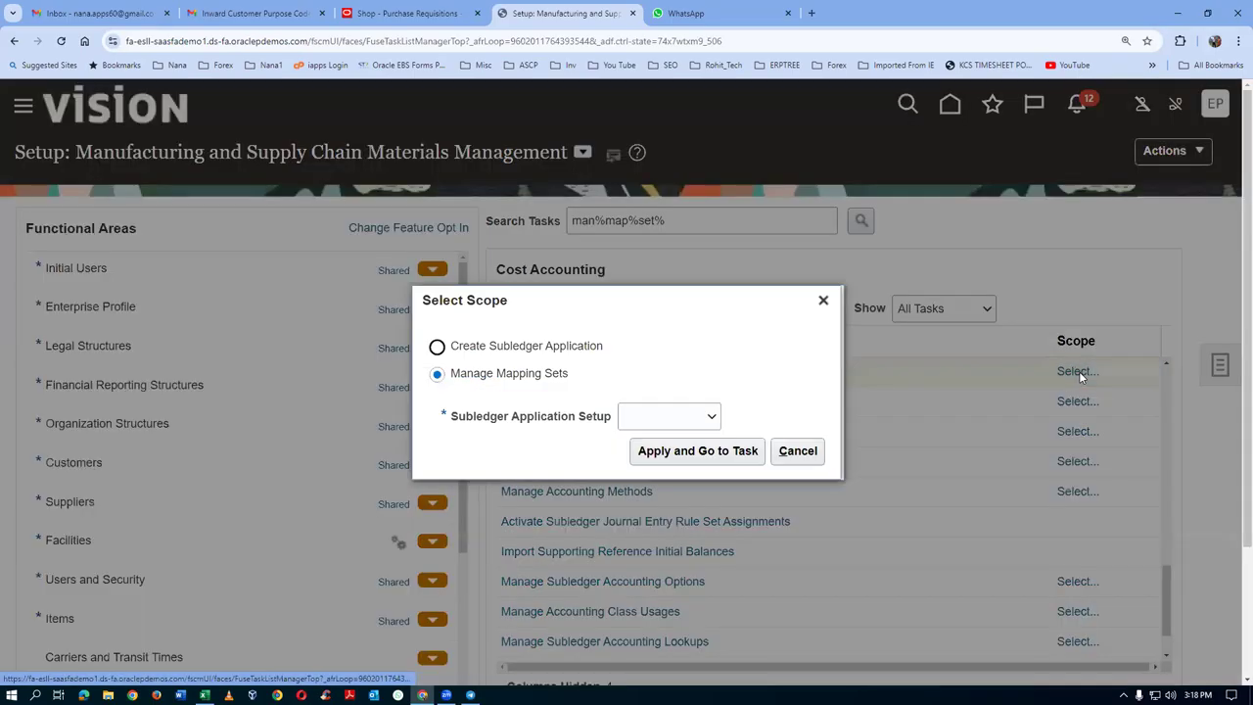
left_click(690, 416)
left_click(673, 471)
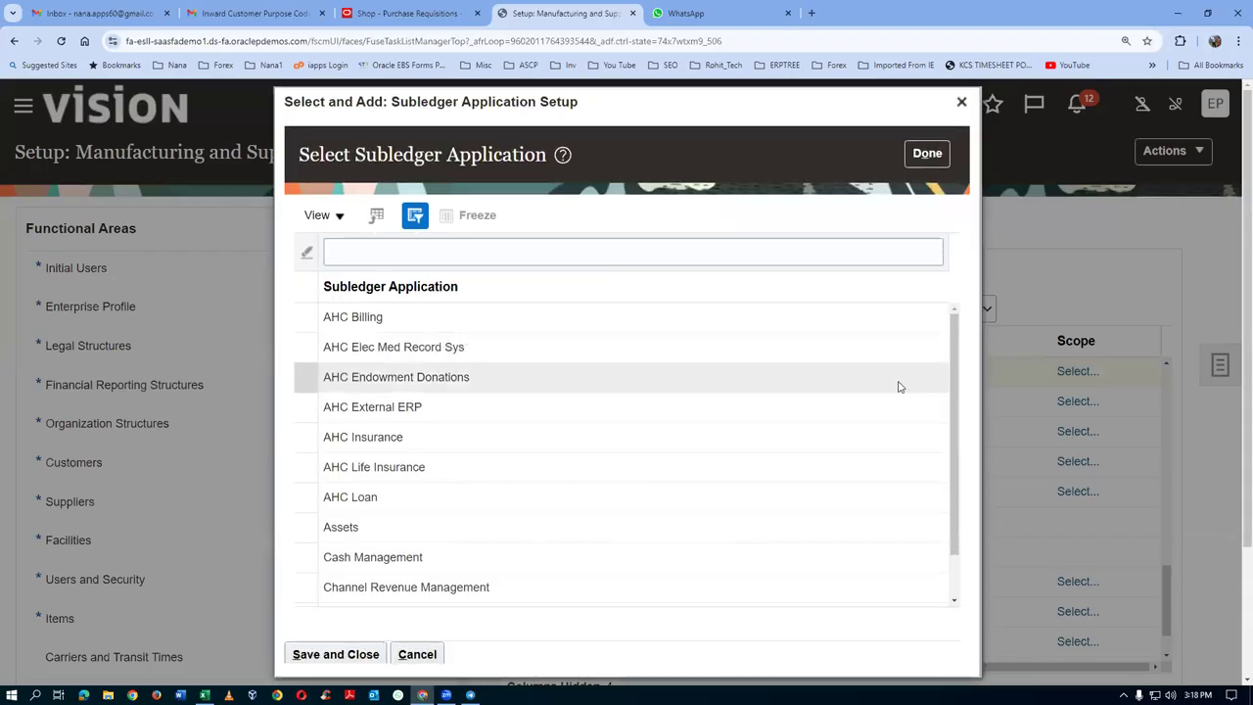
scroll(492, 497, "down", 2)
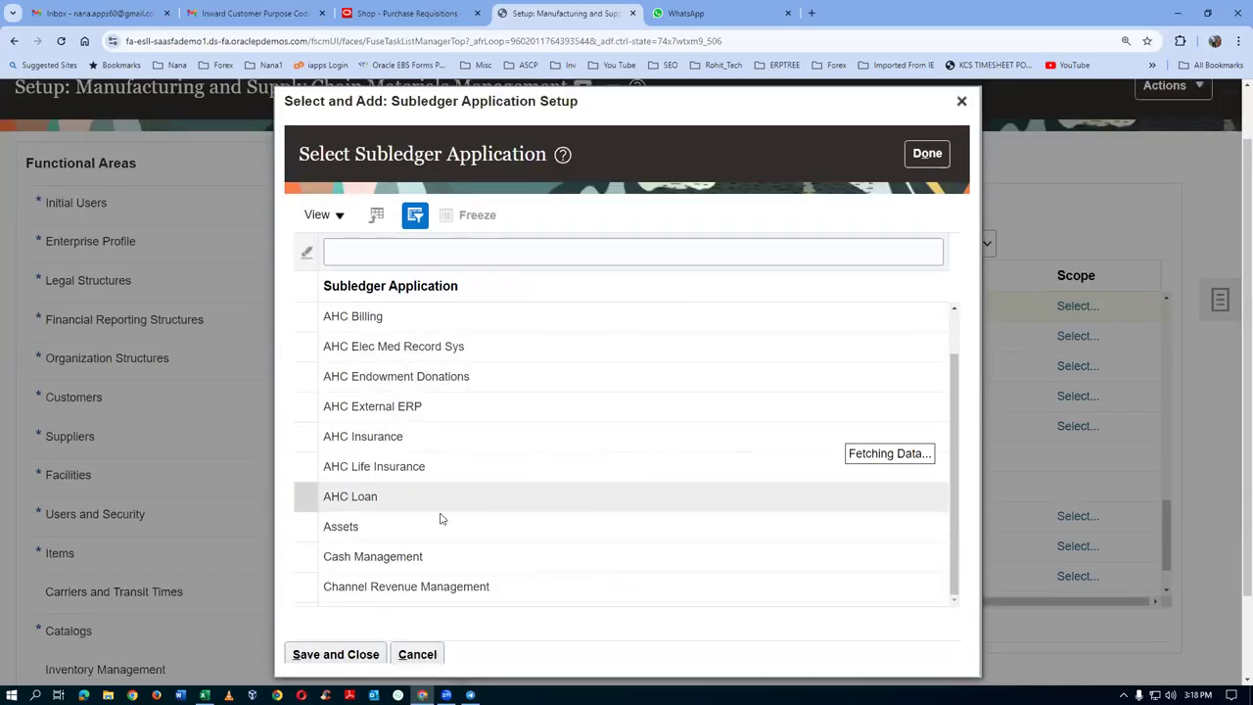
scroll(440, 519, "down", 5)
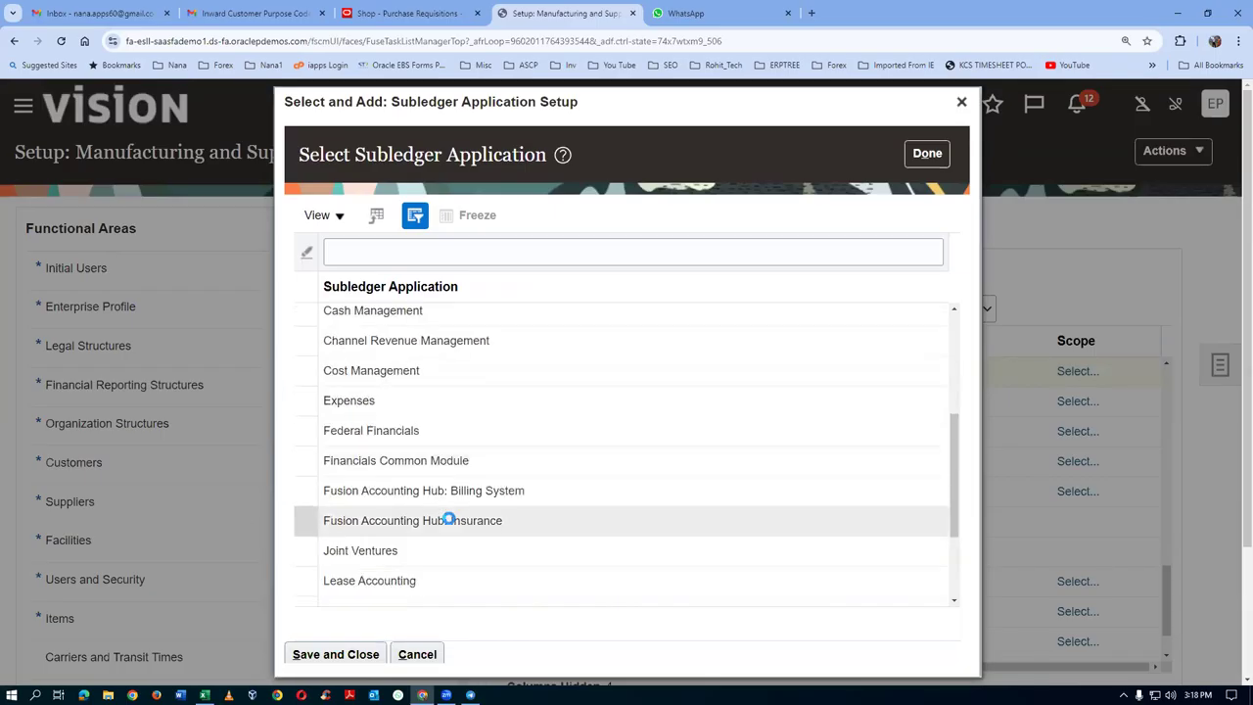
left_click(371, 370)
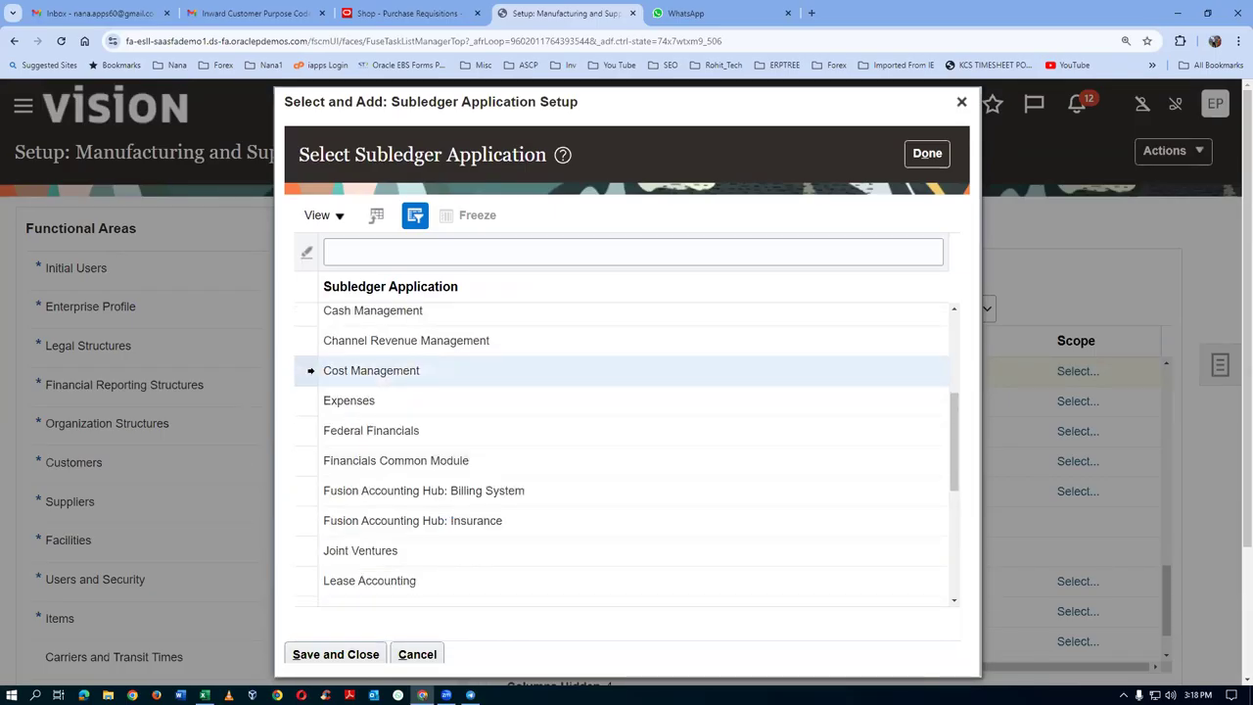
left_click(377, 656)
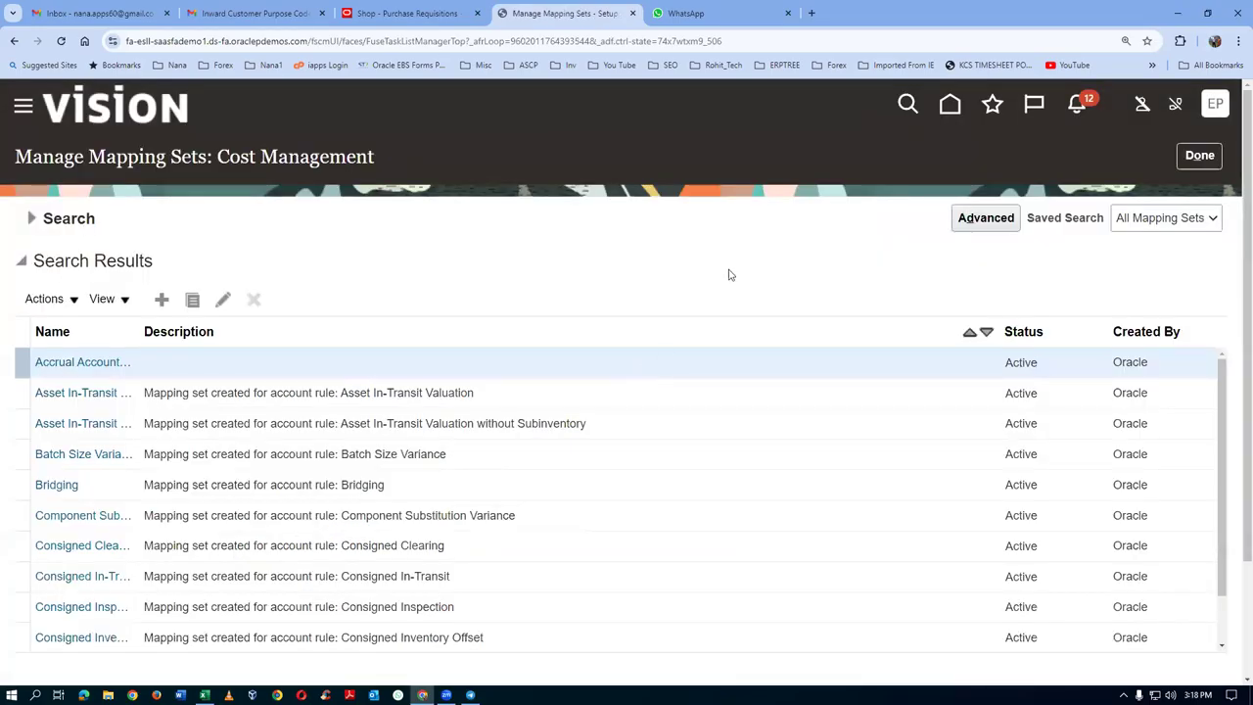
Step: Search the mapping sets by the name material, widen the Name column and open Material Account - Organization
left_click(29, 222)
left_click(287, 257)
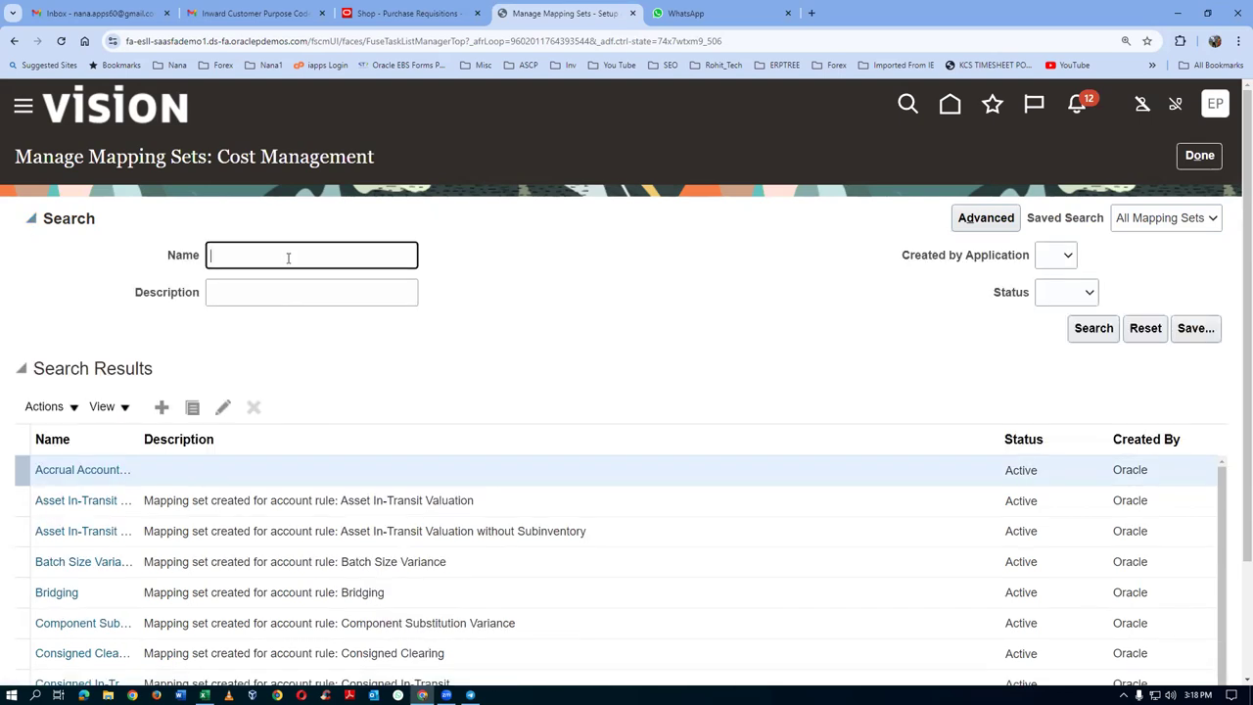
type("material")
key("Return")
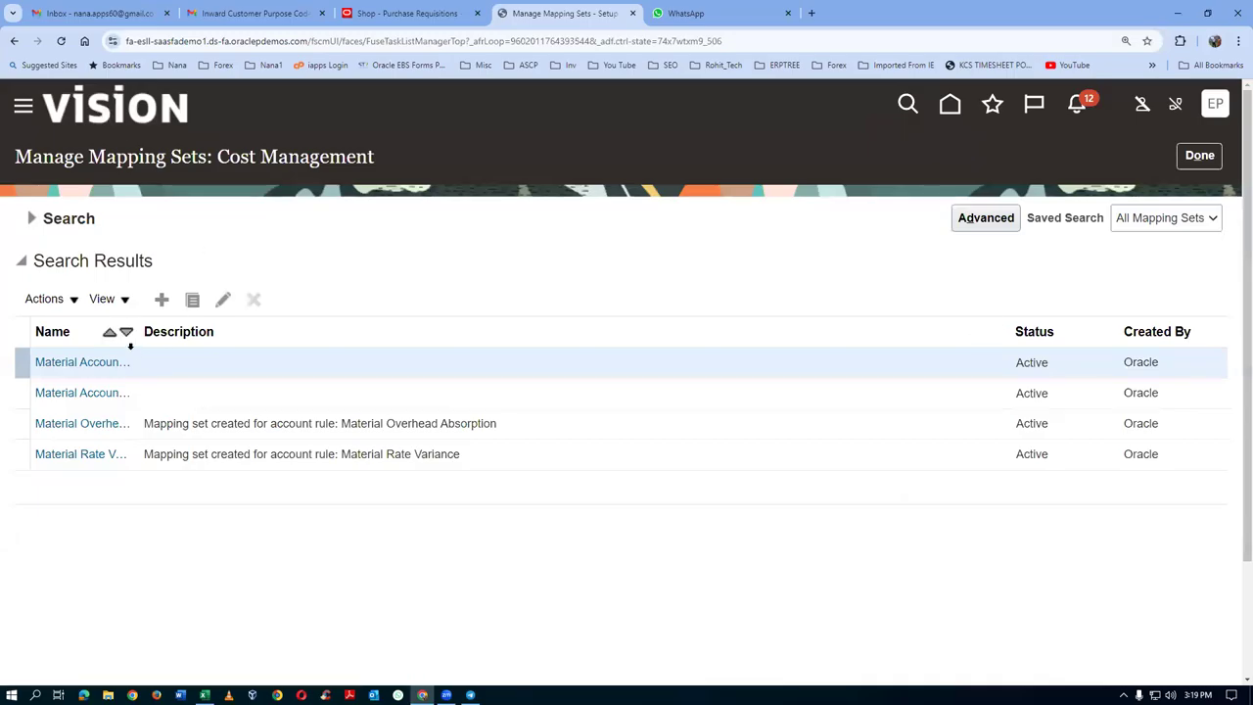
left_click_drag(137, 339, 260, 344)
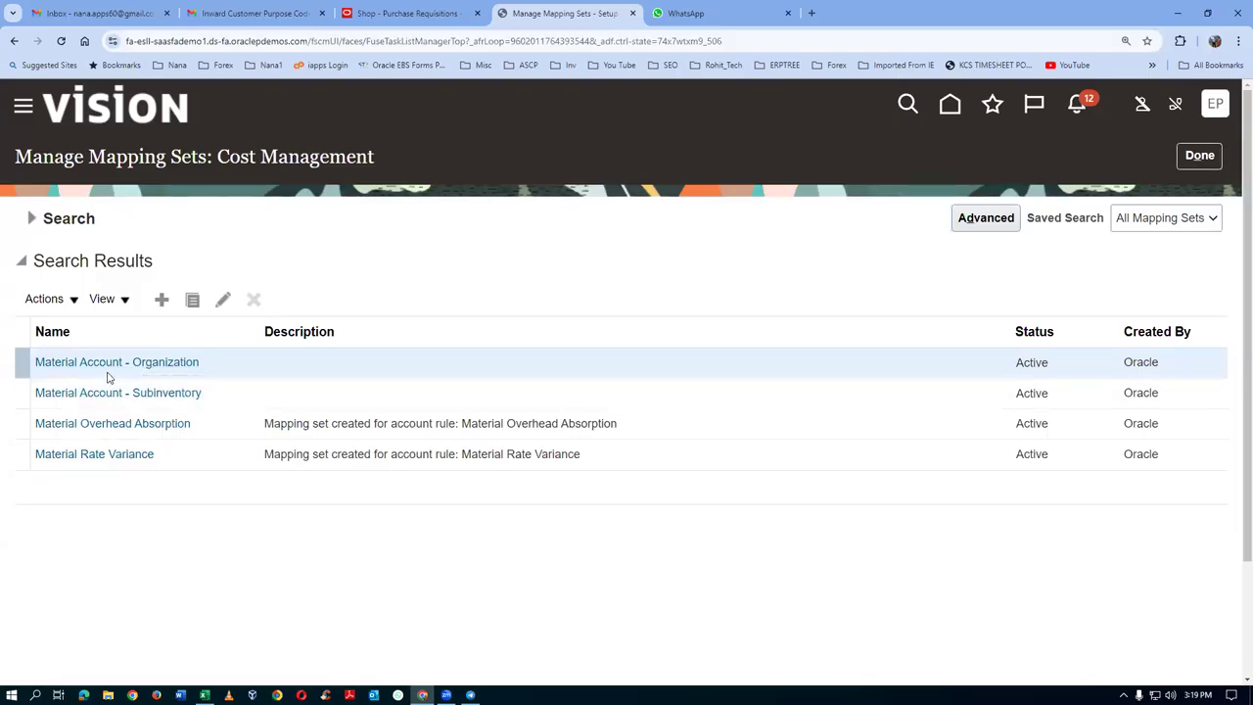
left_click(116, 371)
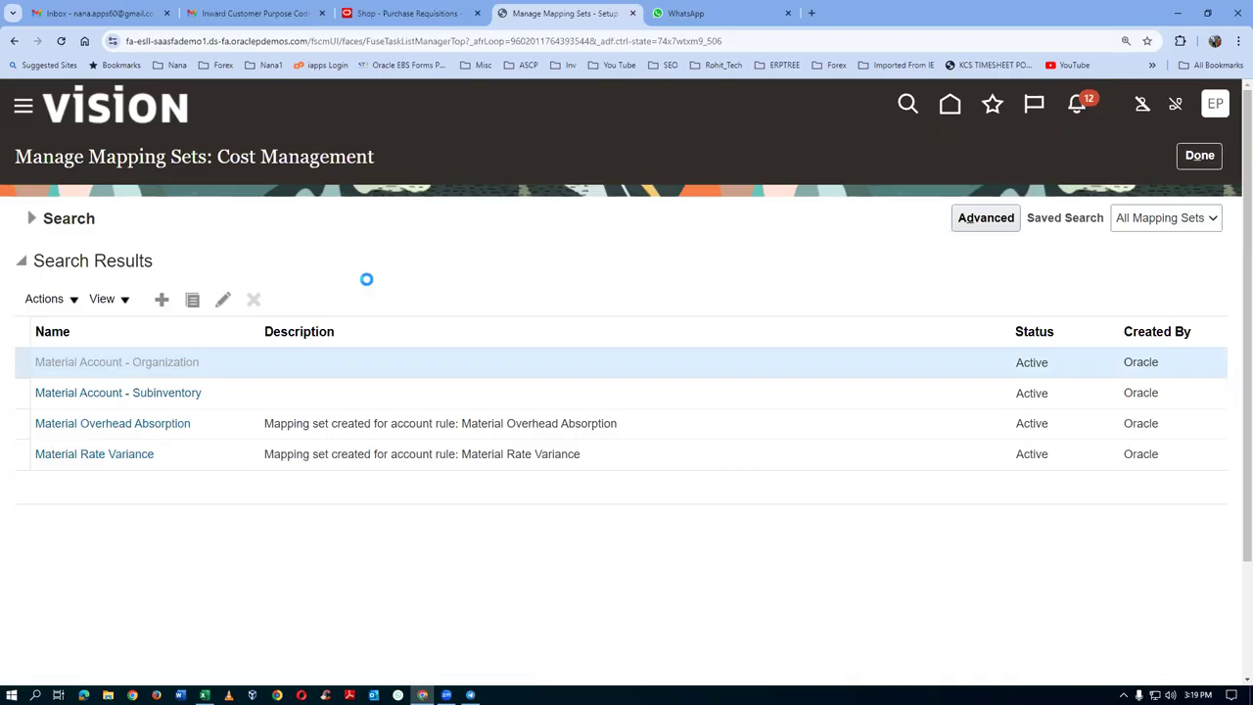
Step: Add p01_COA to the mapping set's chart of accounts list
scroll(368, 285, "down", 3)
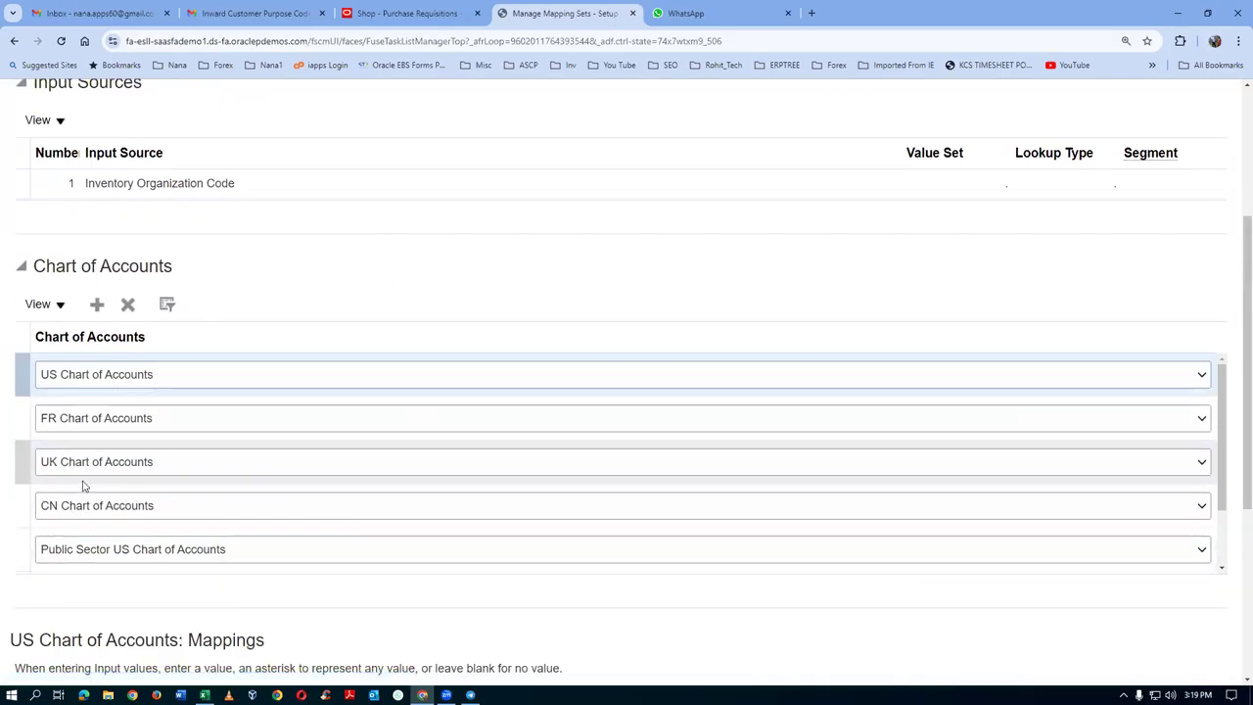
left_click(95, 308)
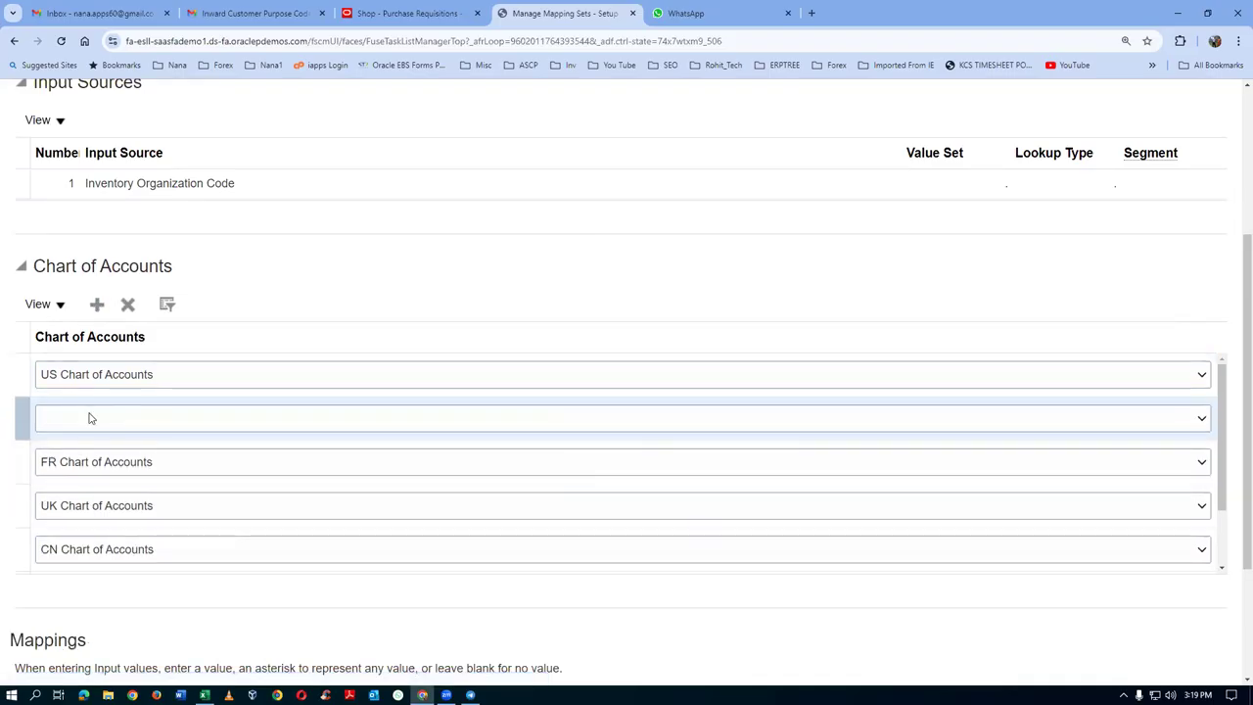
left_click(90, 418)
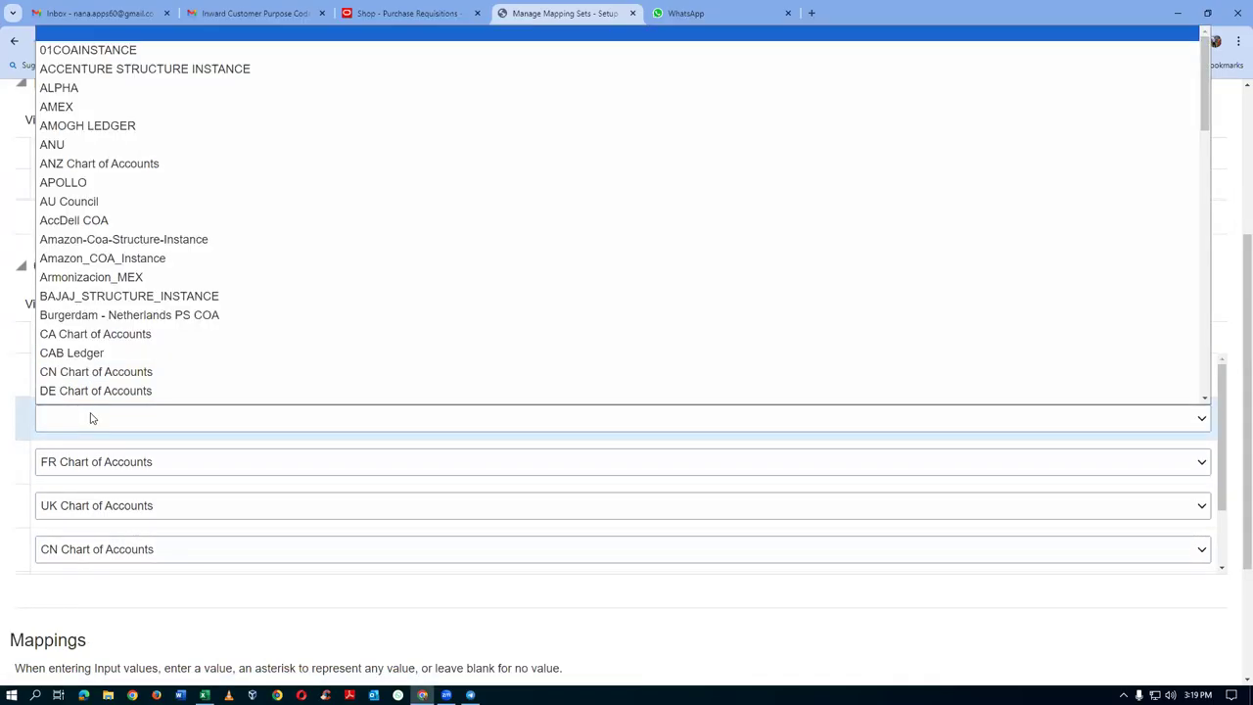
type("p01_COA")
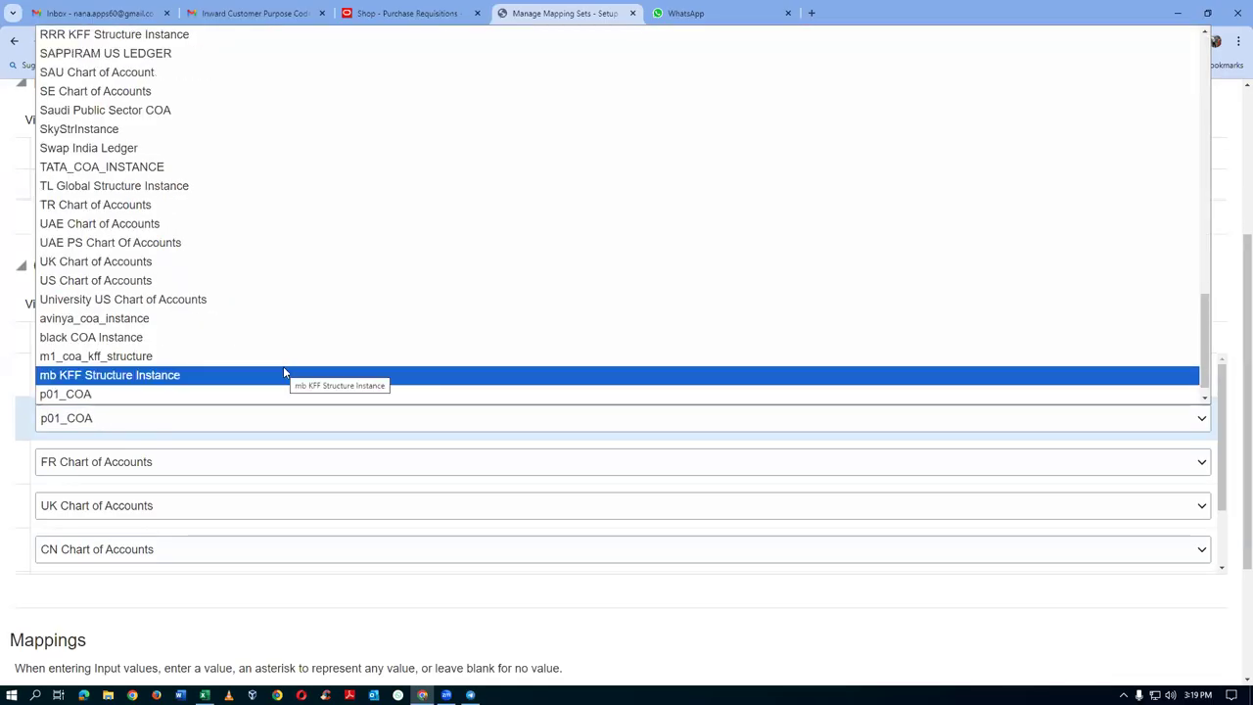
key("Return")
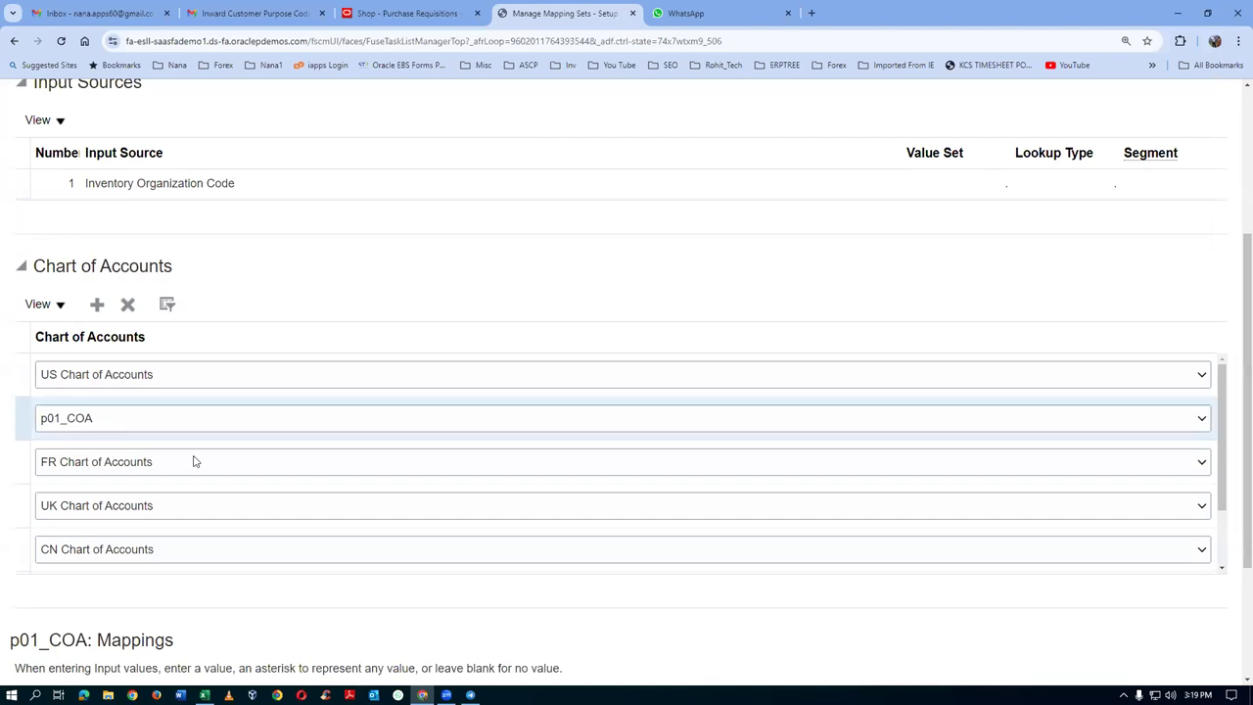
Step: Map inventory organization P011 to account 10-100-1000 in the p01_COA mappings, and save and close the mapping set
scroll(1233, 364, "down", 2)
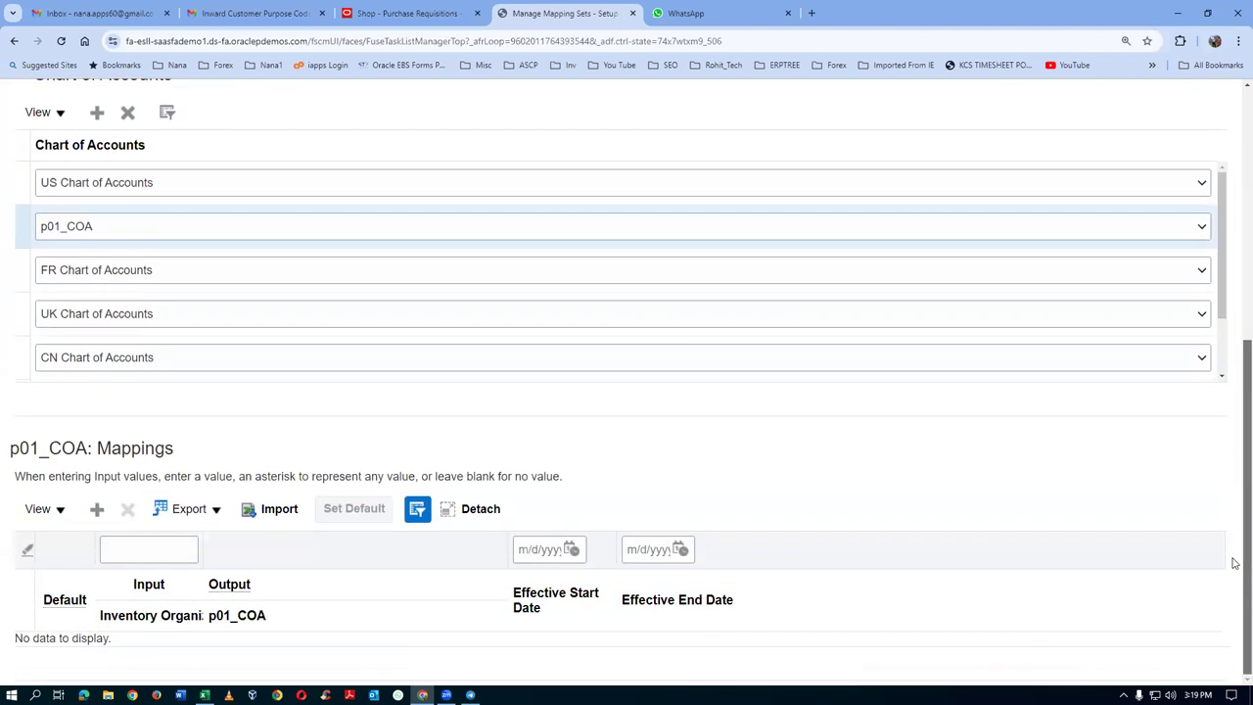
left_click_drag(19, 451, 172, 470)
left_click(97, 509)
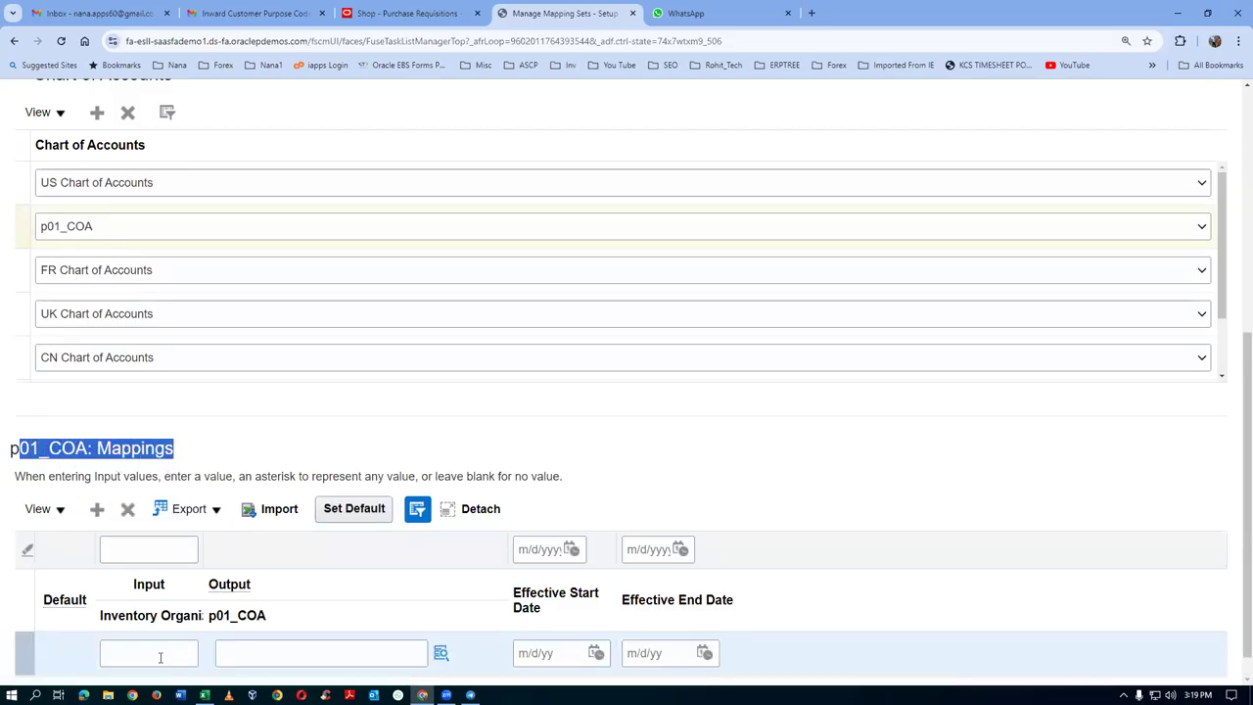
left_click(160, 653)
type("P011")
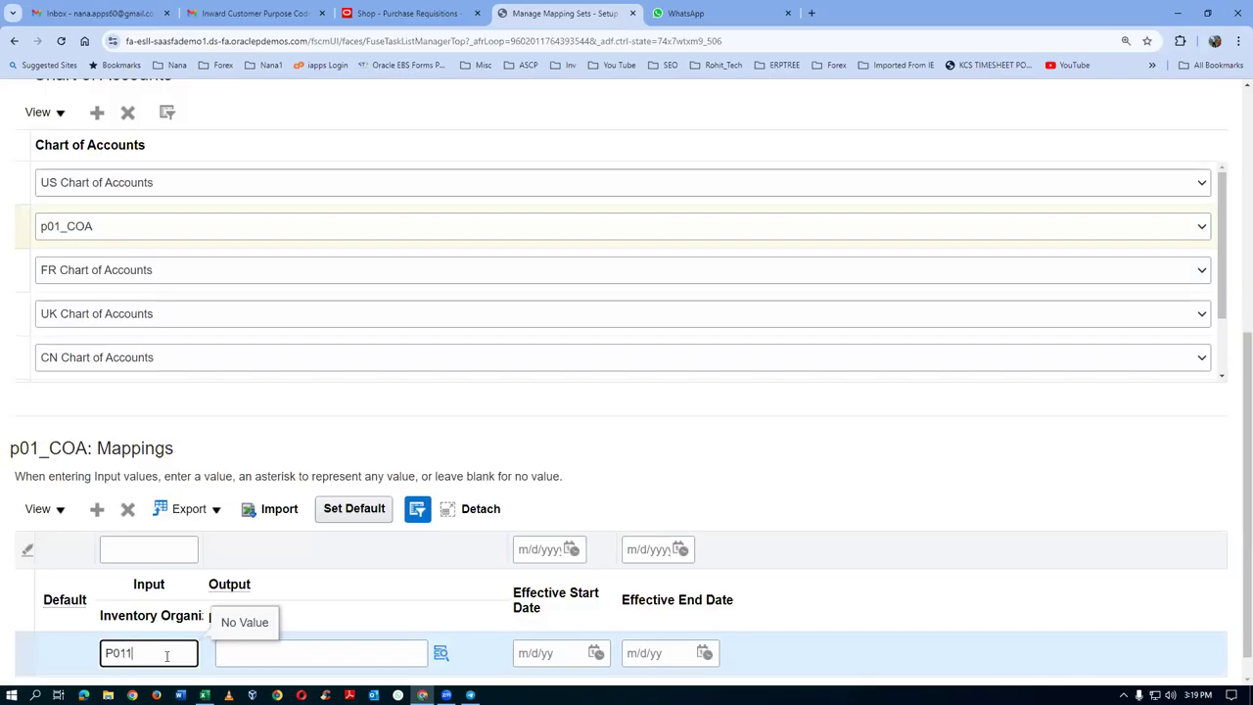
key("Tab")
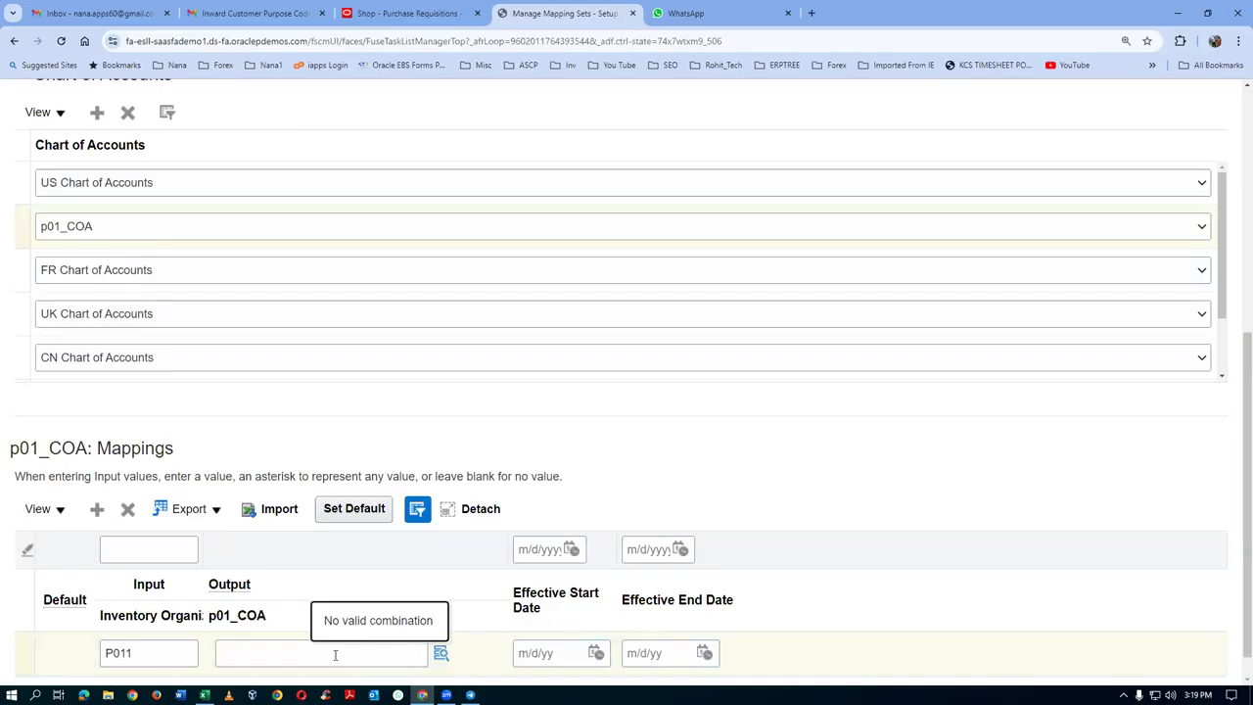
left_click(300, 656)
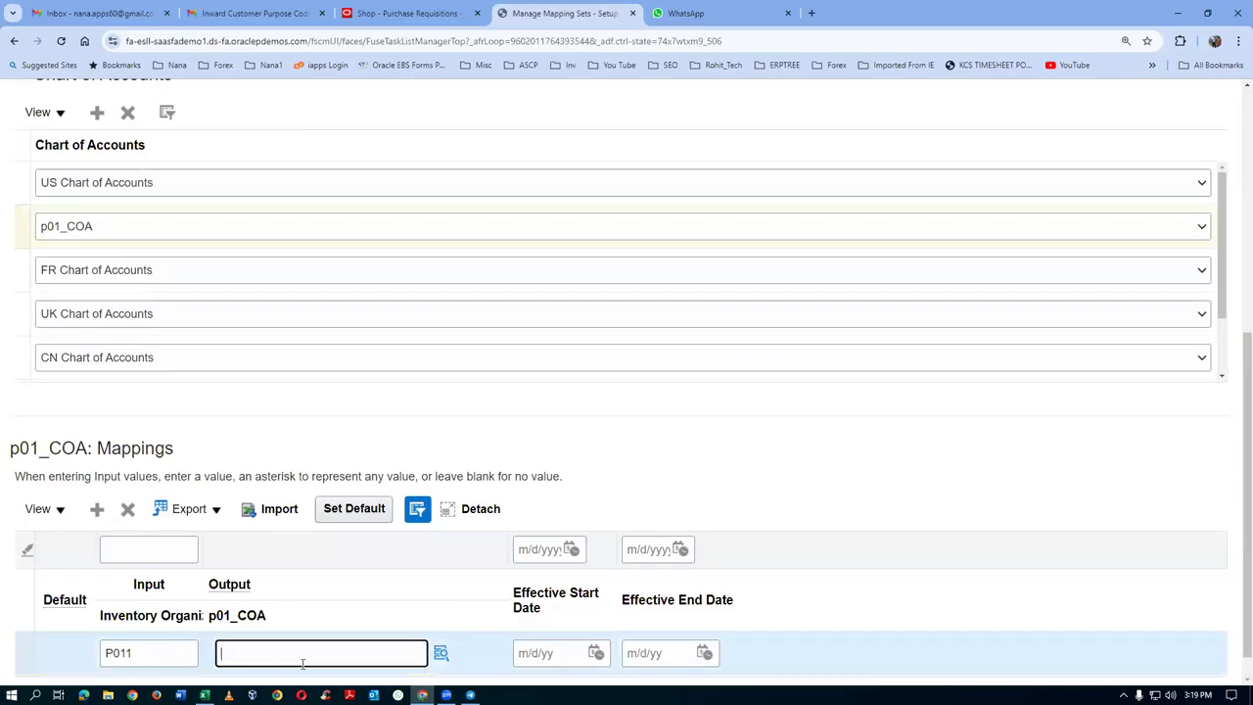
type("10-100-10")
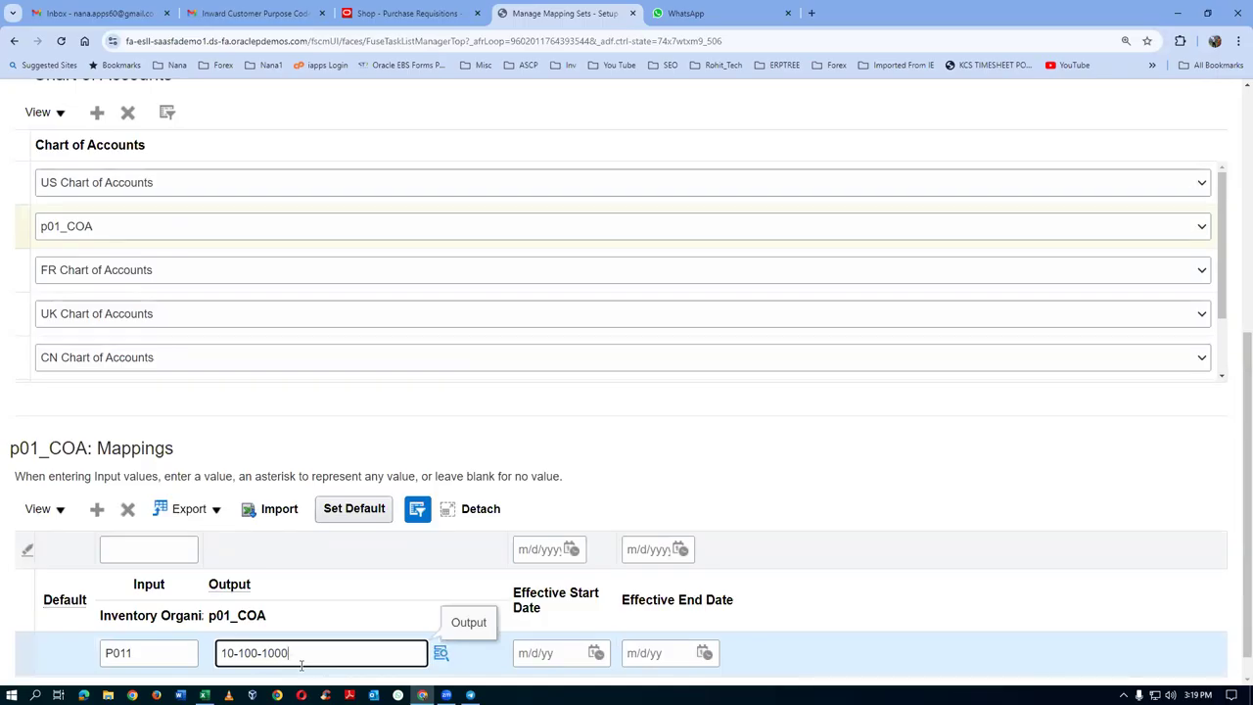
type("00")
left_click(825, 487)
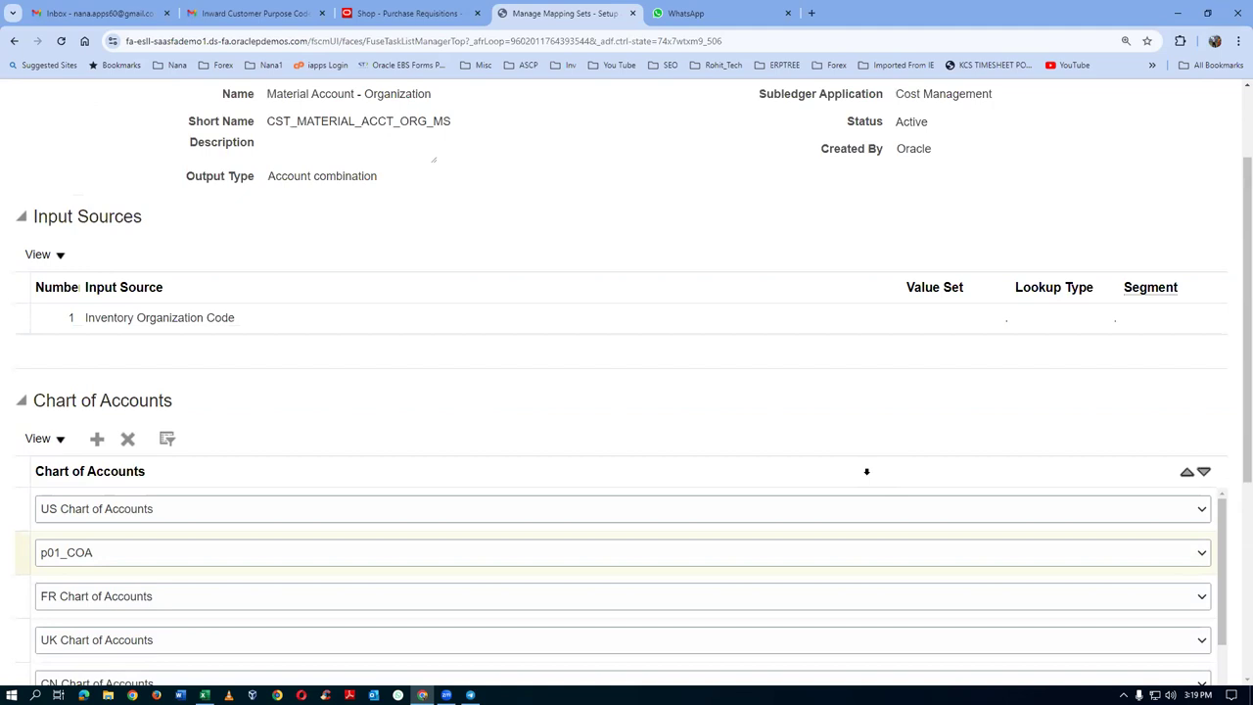
left_click(969, 154)
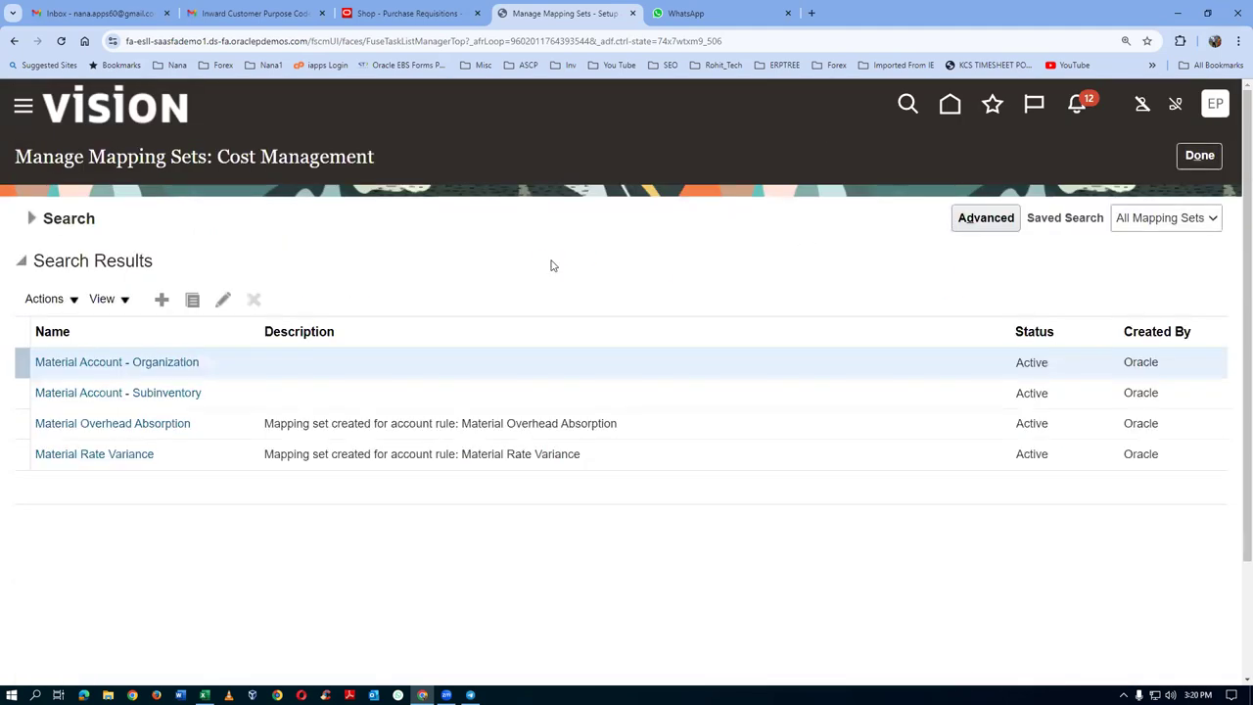
Step: Reopen Material Account - Organization and filter its charts of accounts by p01 to check the saved P011 mapping
left_click(118, 363)
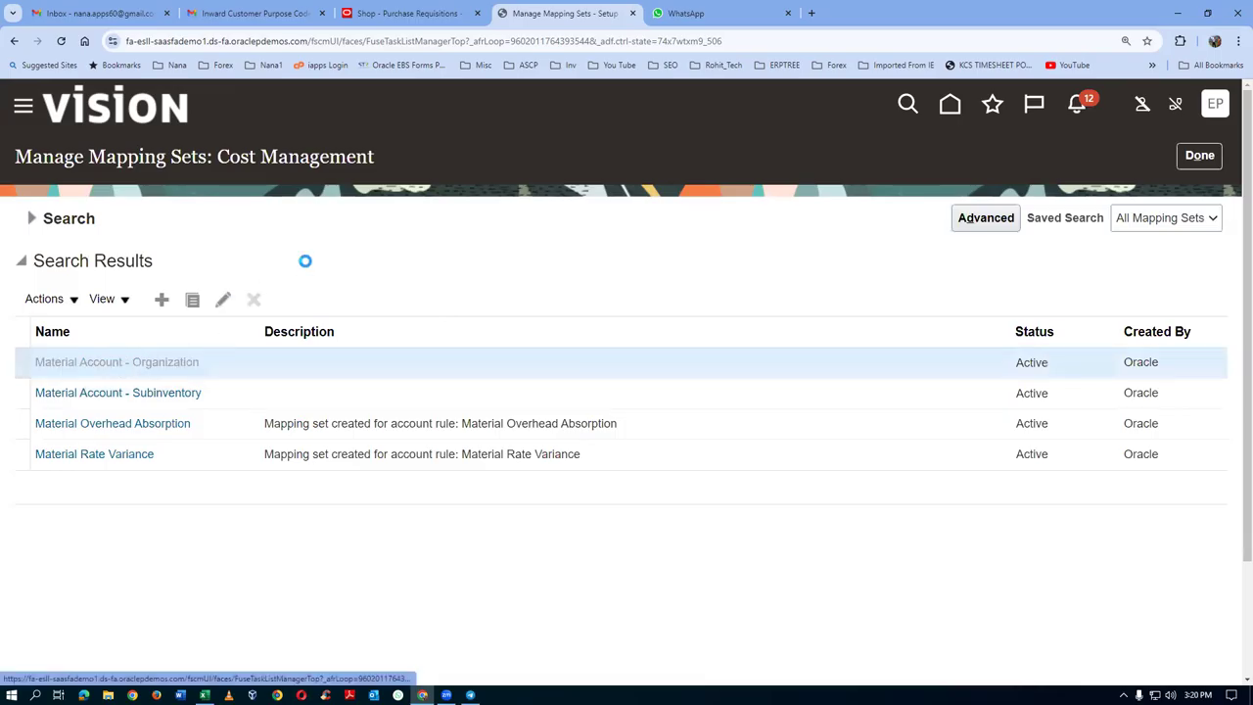
scroll(372, 251, "down", 2)
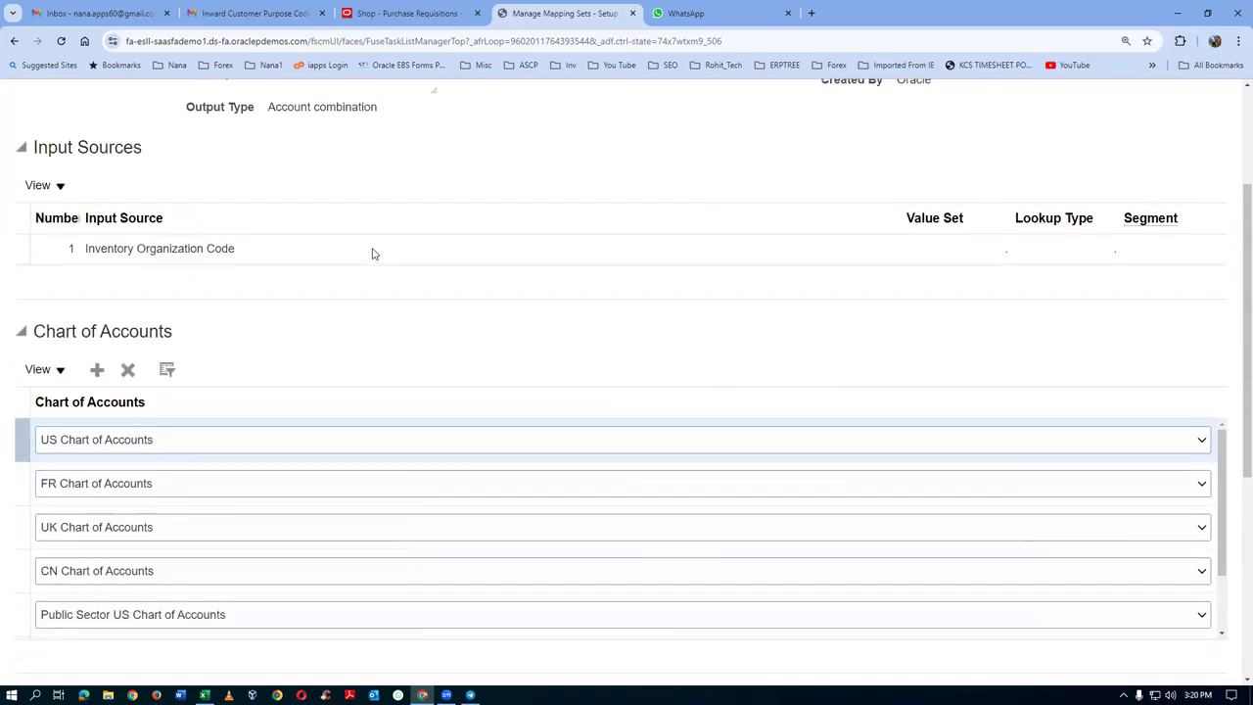
scroll(168, 480, "down", 1)
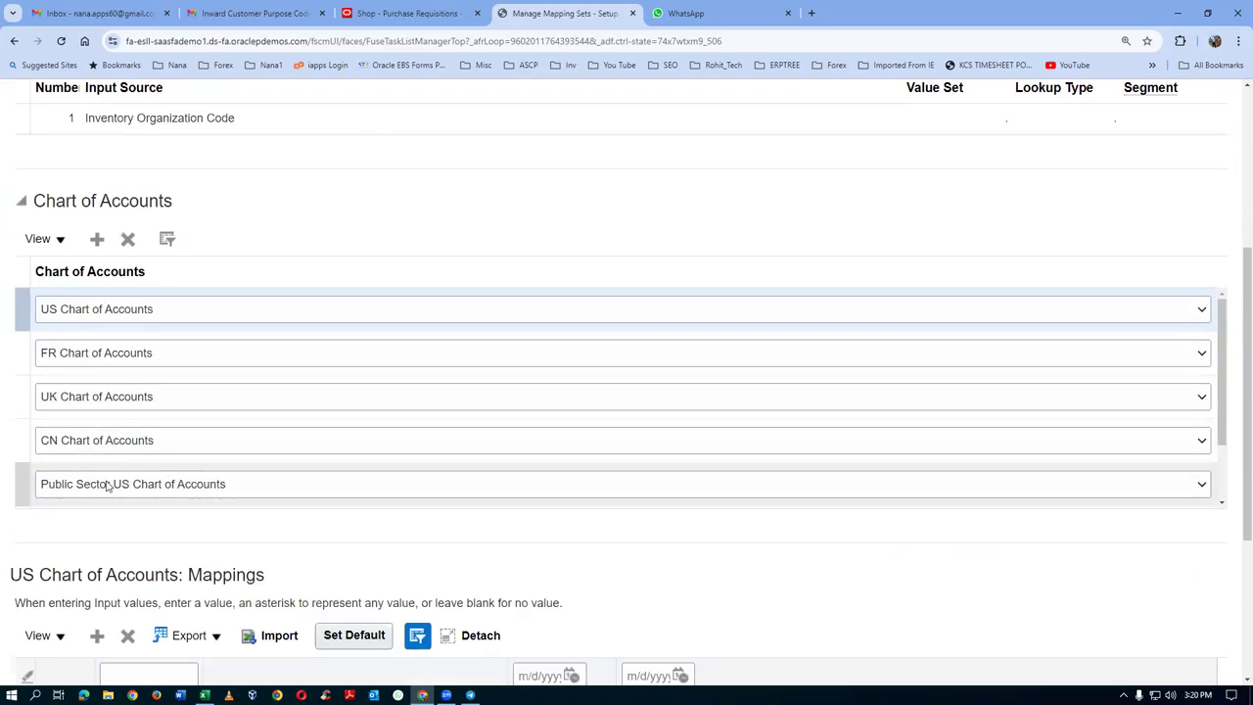
left_click(168, 240)
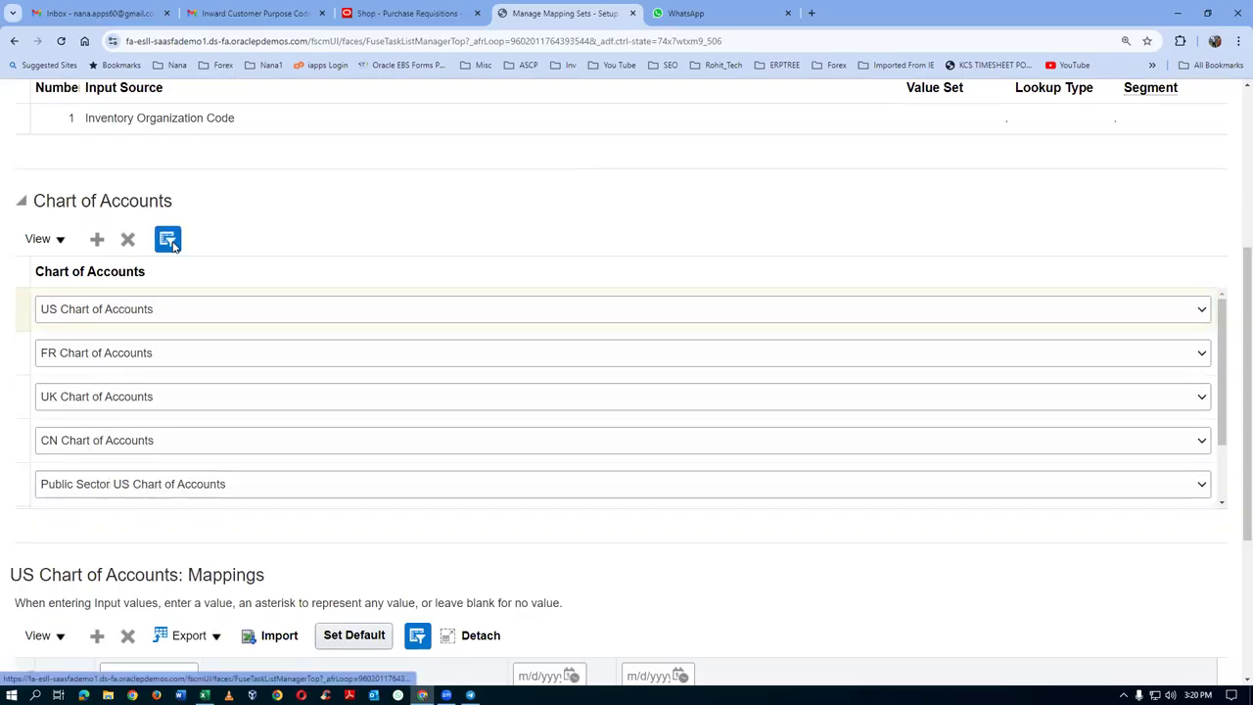
left_click(118, 278)
type("p01")
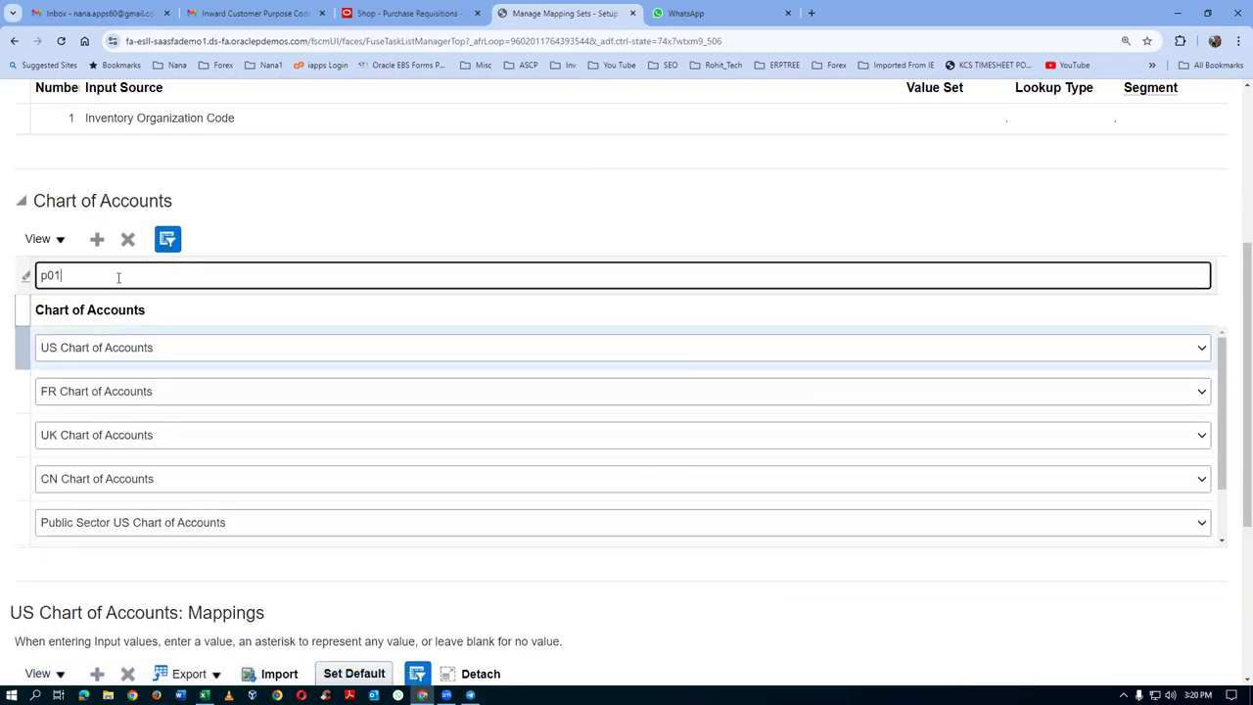
key("Return")
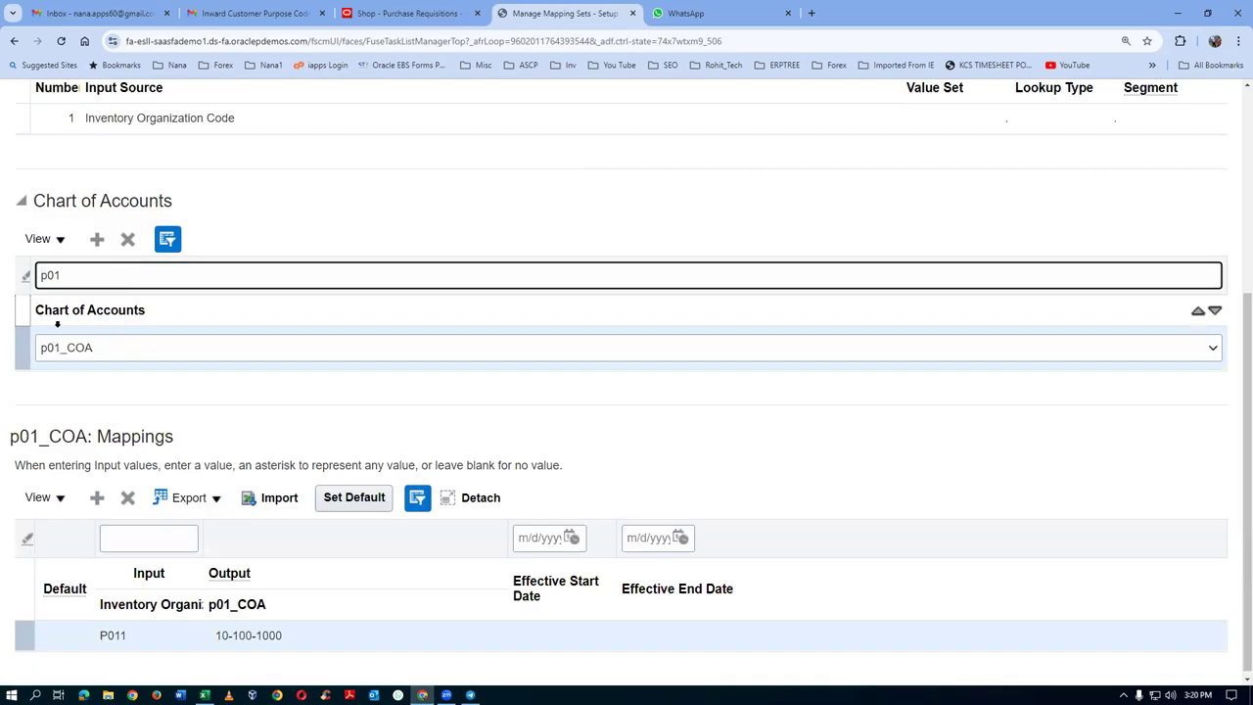
left_click(24, 347)
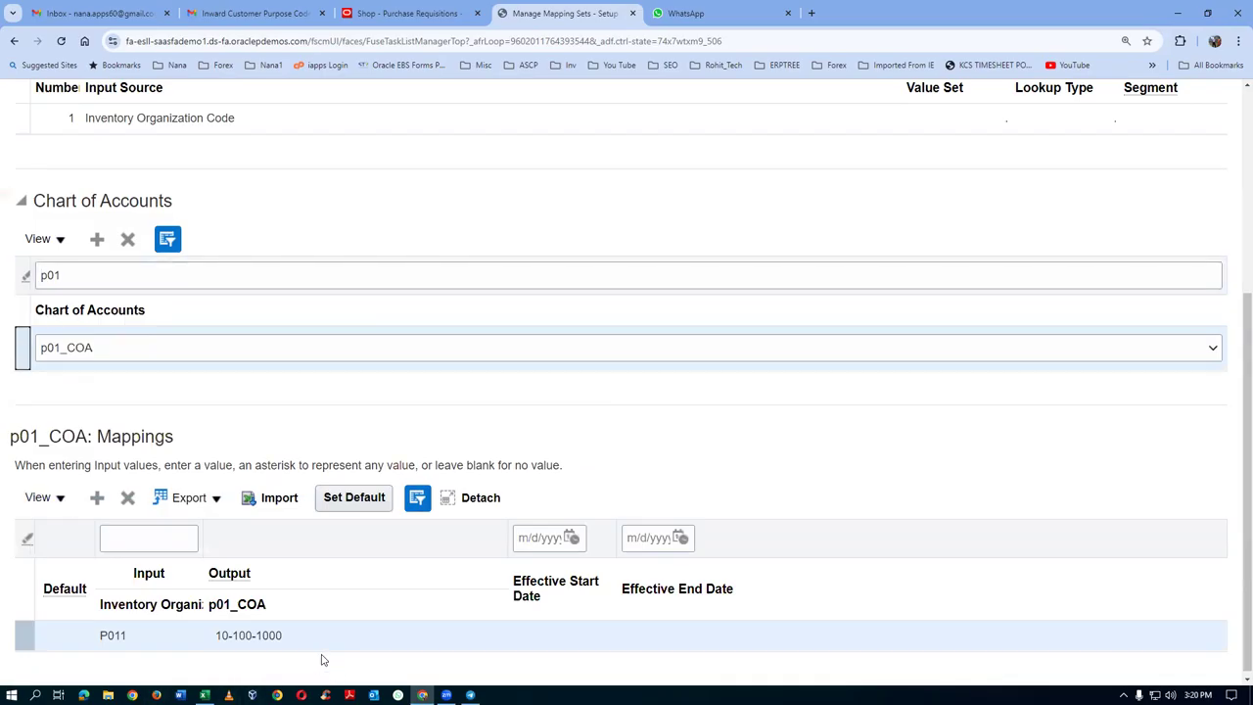
scroll(1186, 297, "up", 5)
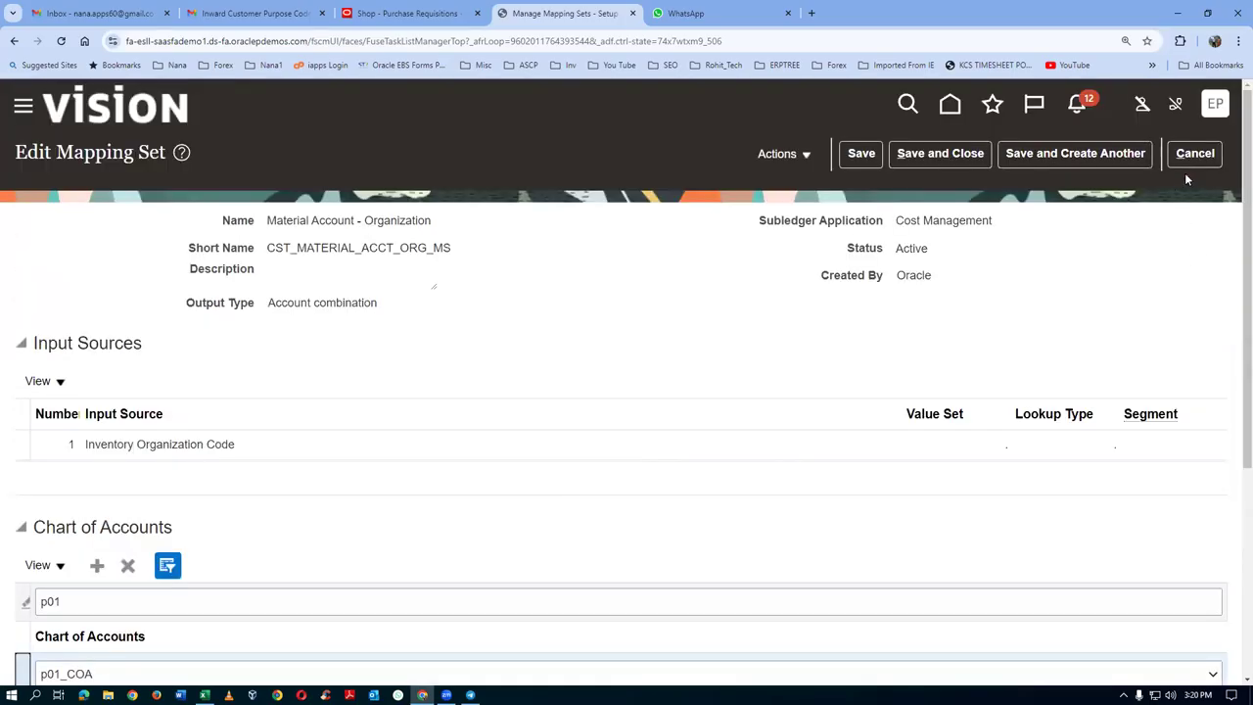
Step: Return to the Purchase Requisitions tab and enter a new Goods requisition line for p01_first_item
left_click(426, 14)
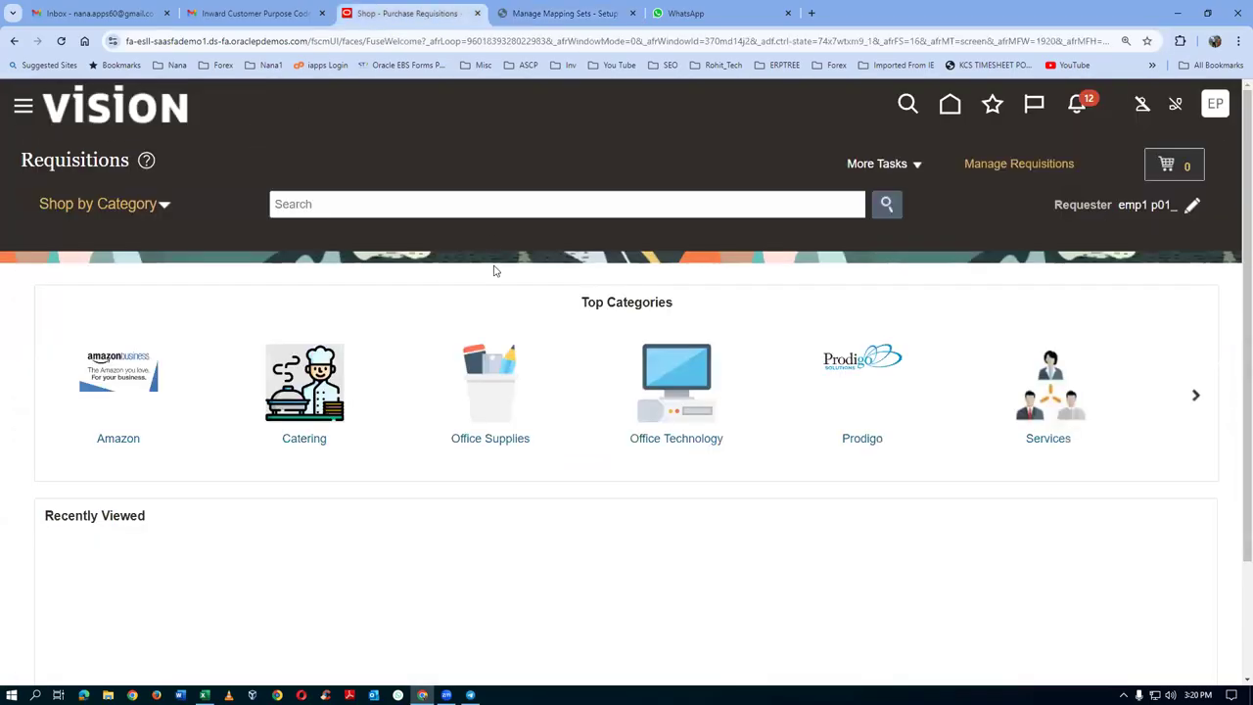
left_click(886, 165)
left_click(907, 193)
left_click(370, 283)
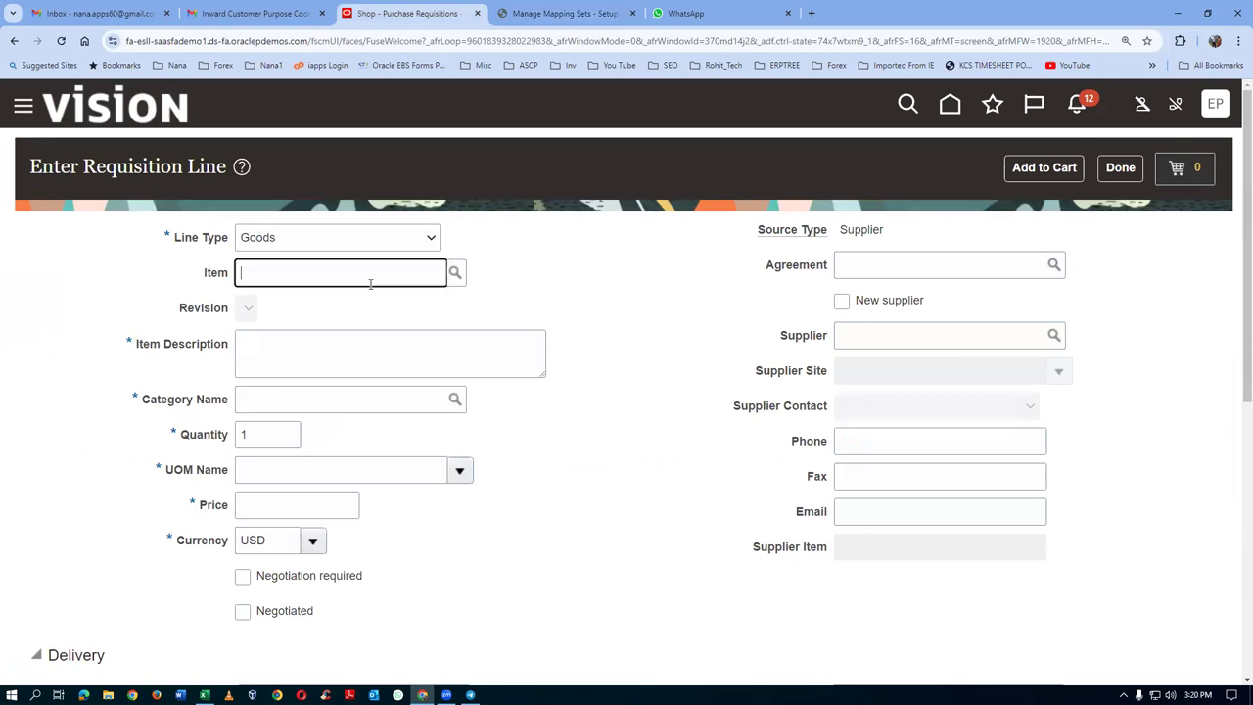
type("p01")
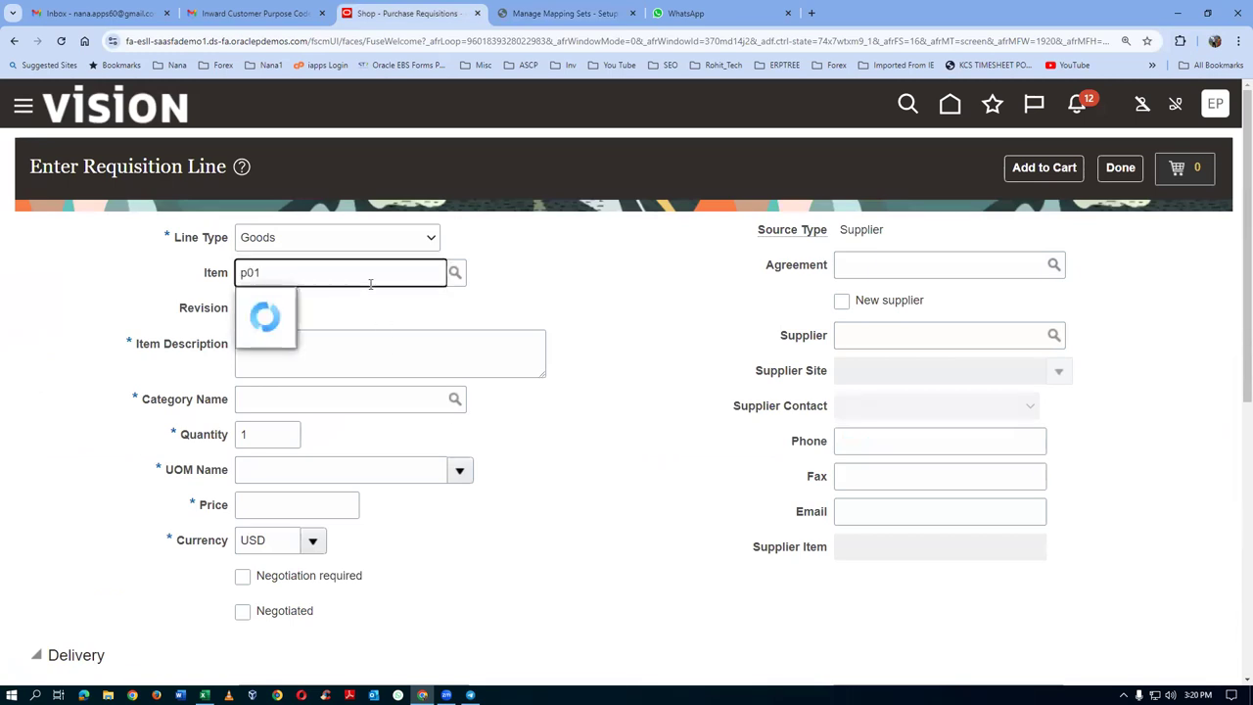
left_click(313, 309)
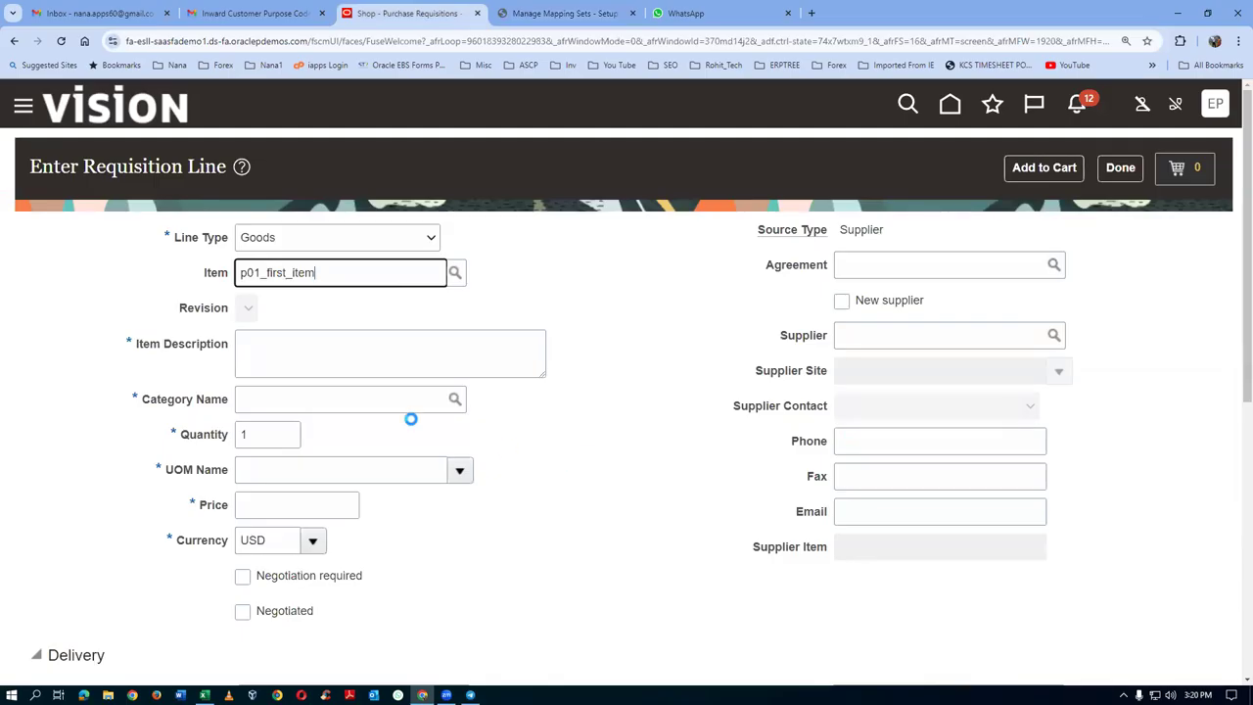
Step: Check the p01_first_item line's delivery and billing details, add the line to the cart, and open the cart for review
scroll(169, 548, "down", 5)
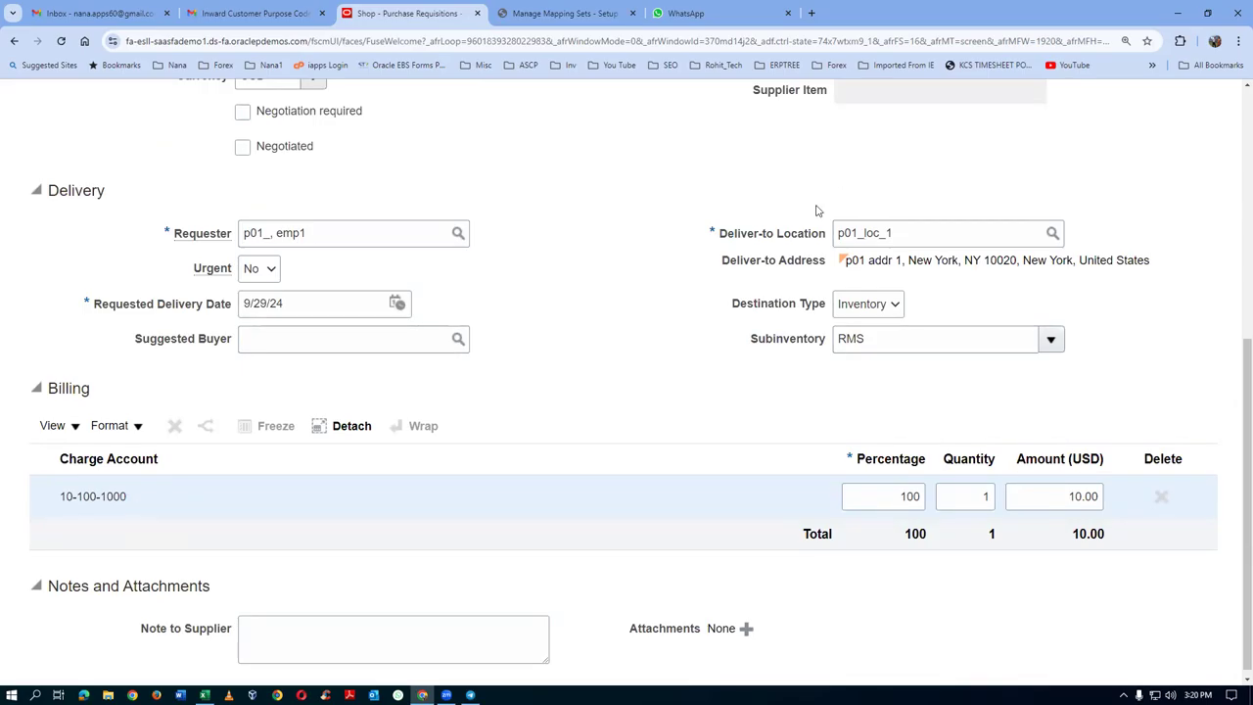
scroll(819, 215, "up", 5)
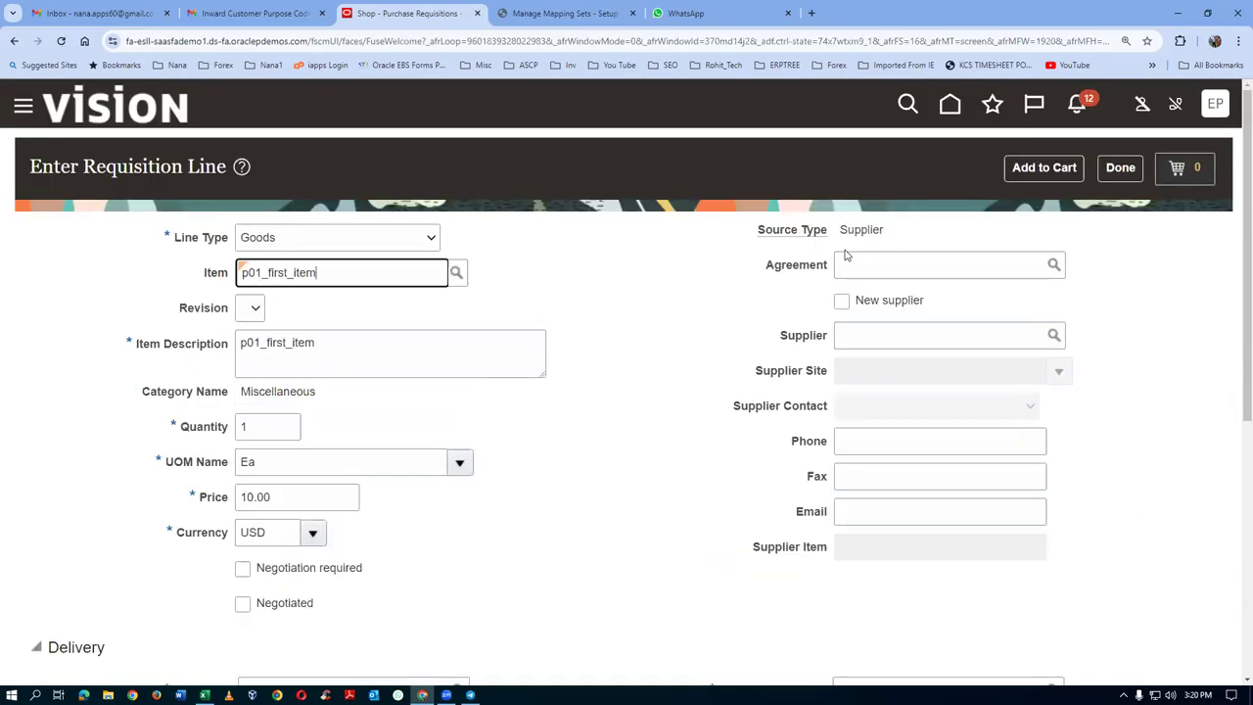
left_click(1044, 168)
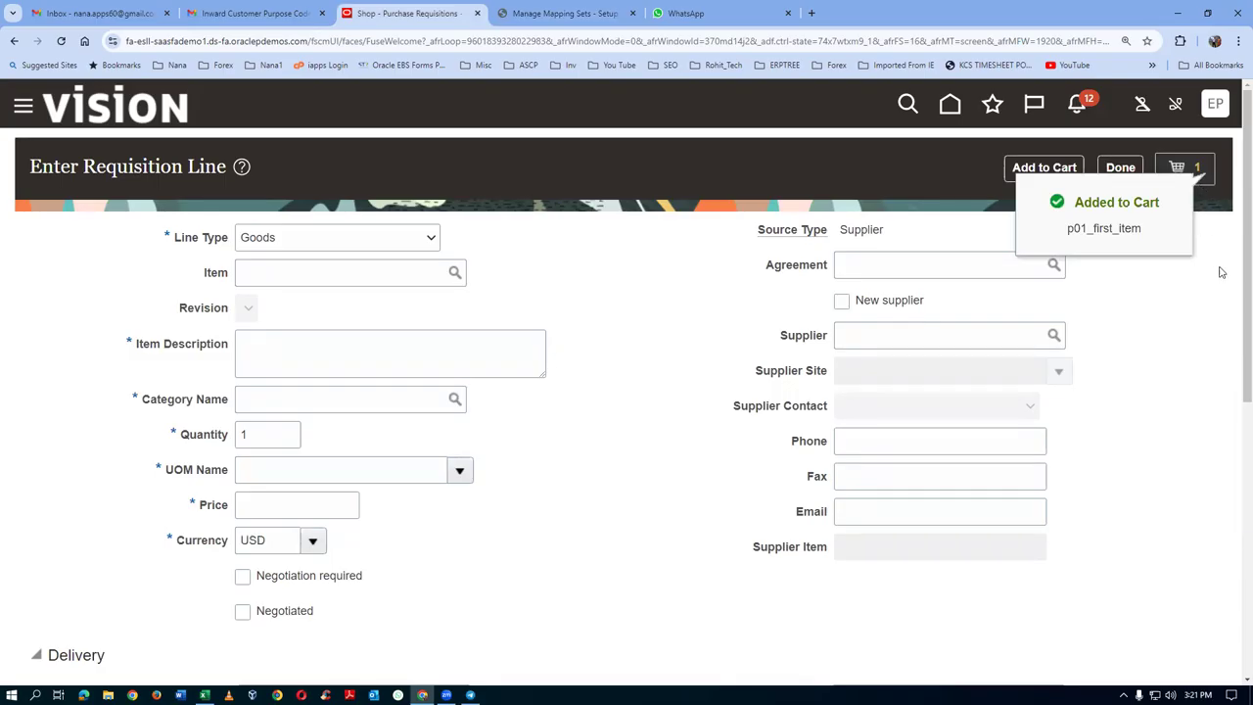
left_click(1199, 173)
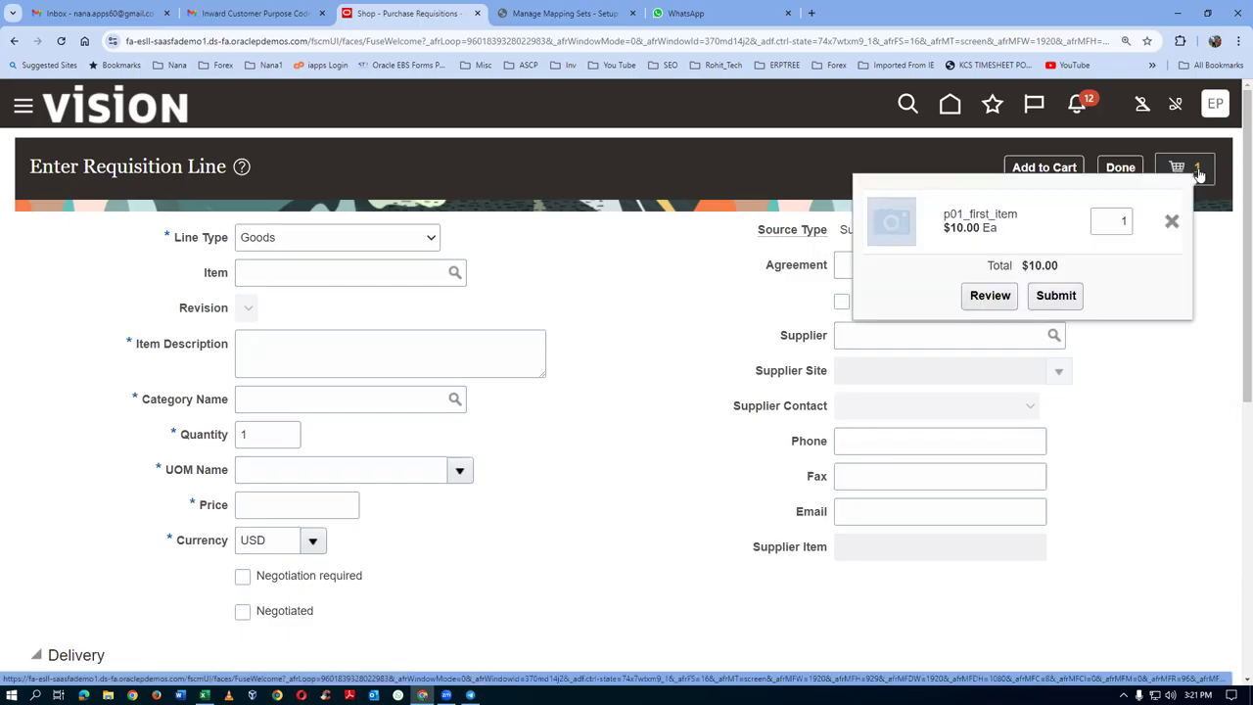
left_click(978, 294)
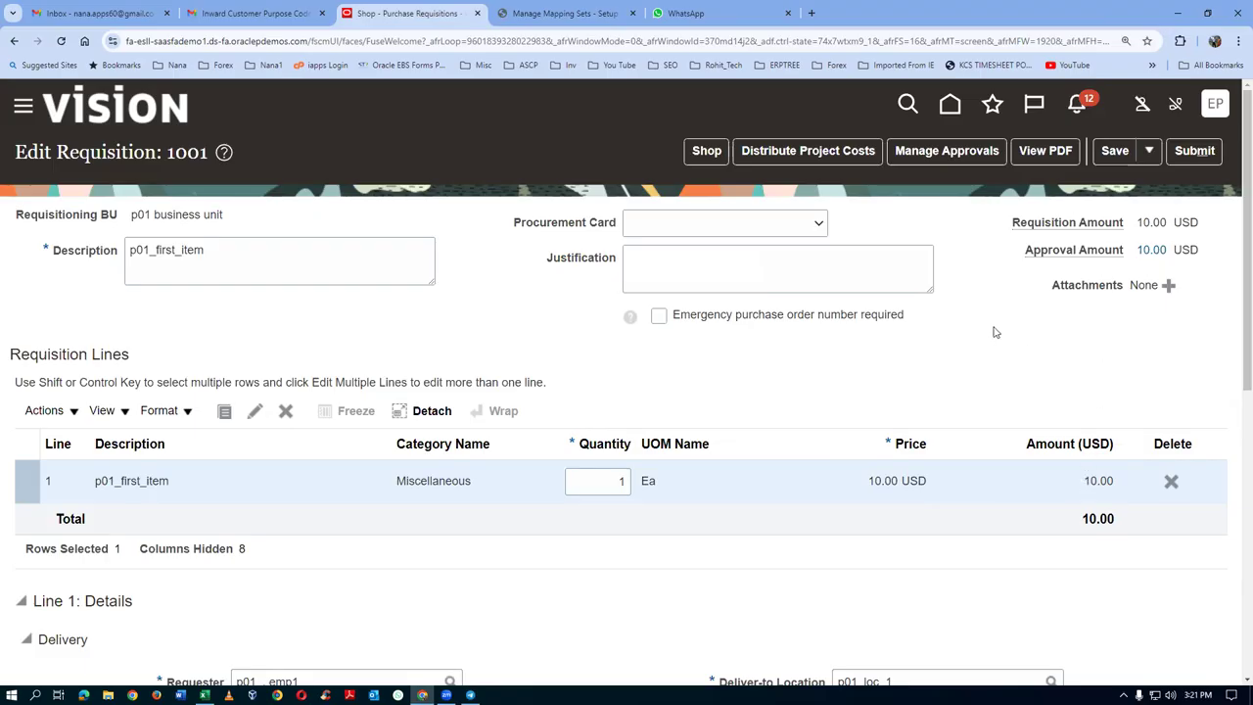
Step: Try to open approval management for the p01_first_item requisition, and read the reported problem
left_click(946, 150)
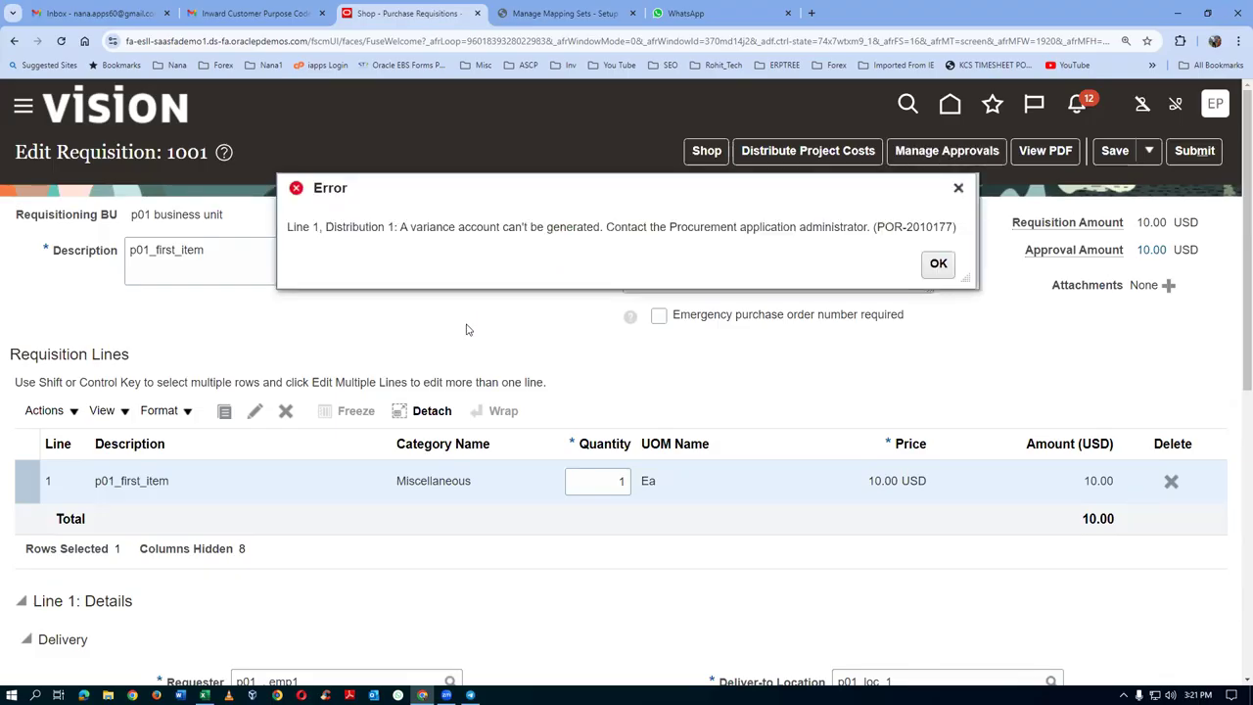
left_click_drag(415, 227, 496, 238)
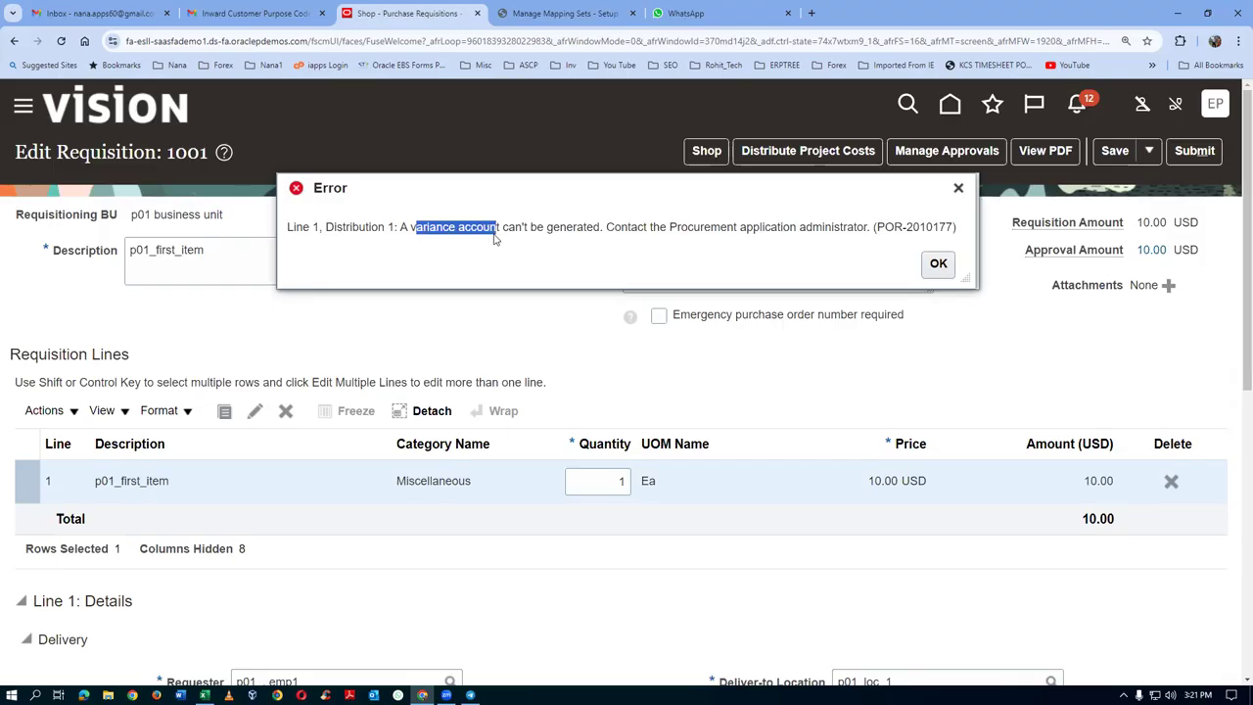
left_click(937, 263)
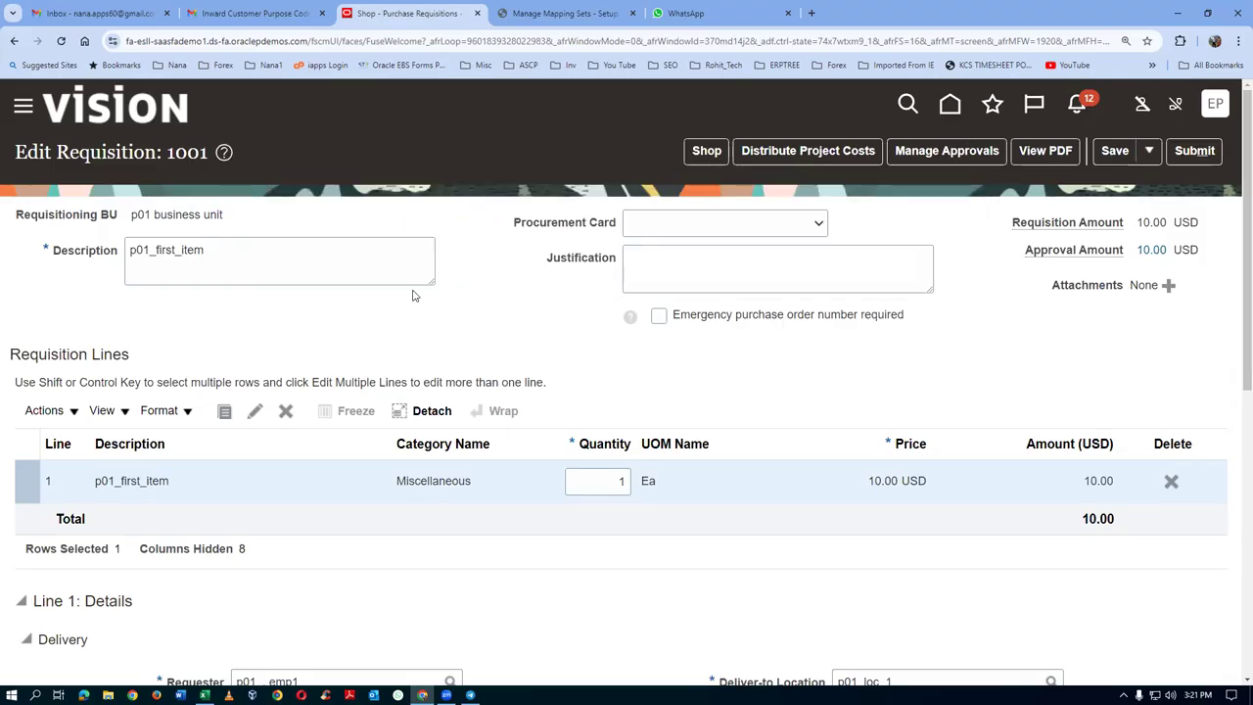
Step: Return to the Cost Management mapping sets, search for Invoice, and open Invoice Price Variance Account - Organization
left_click(565, 14)
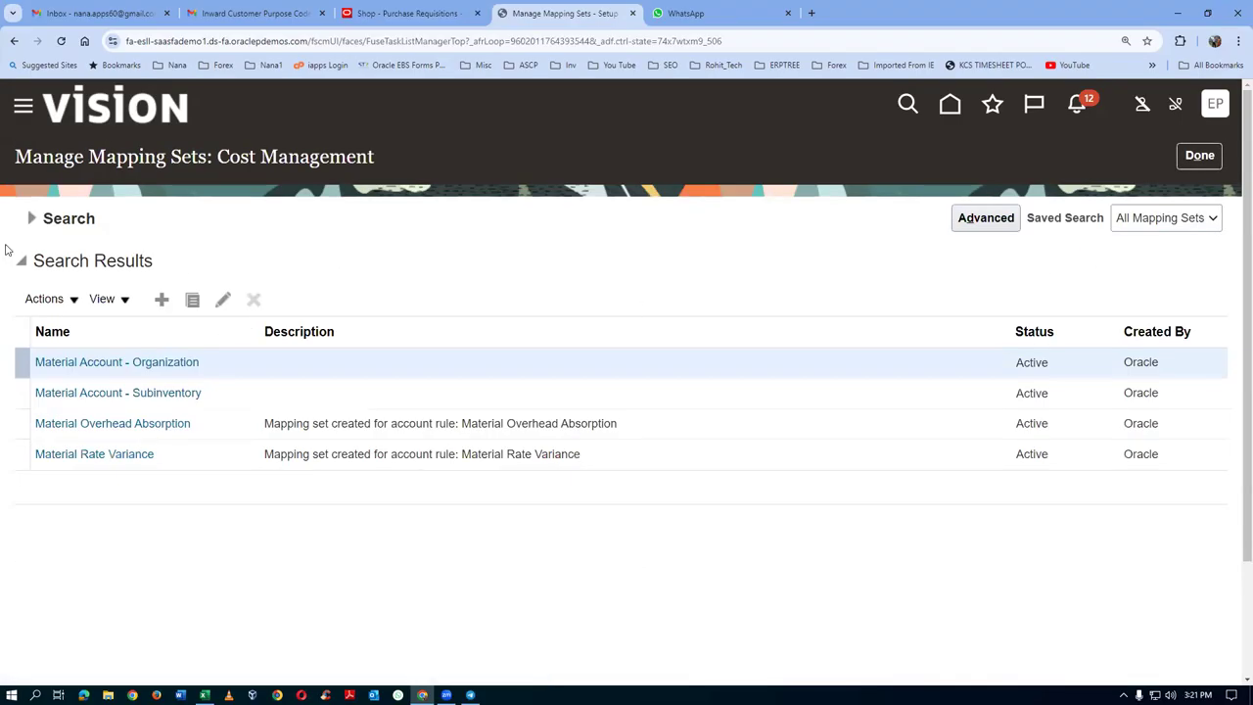
left_click(33, 220)
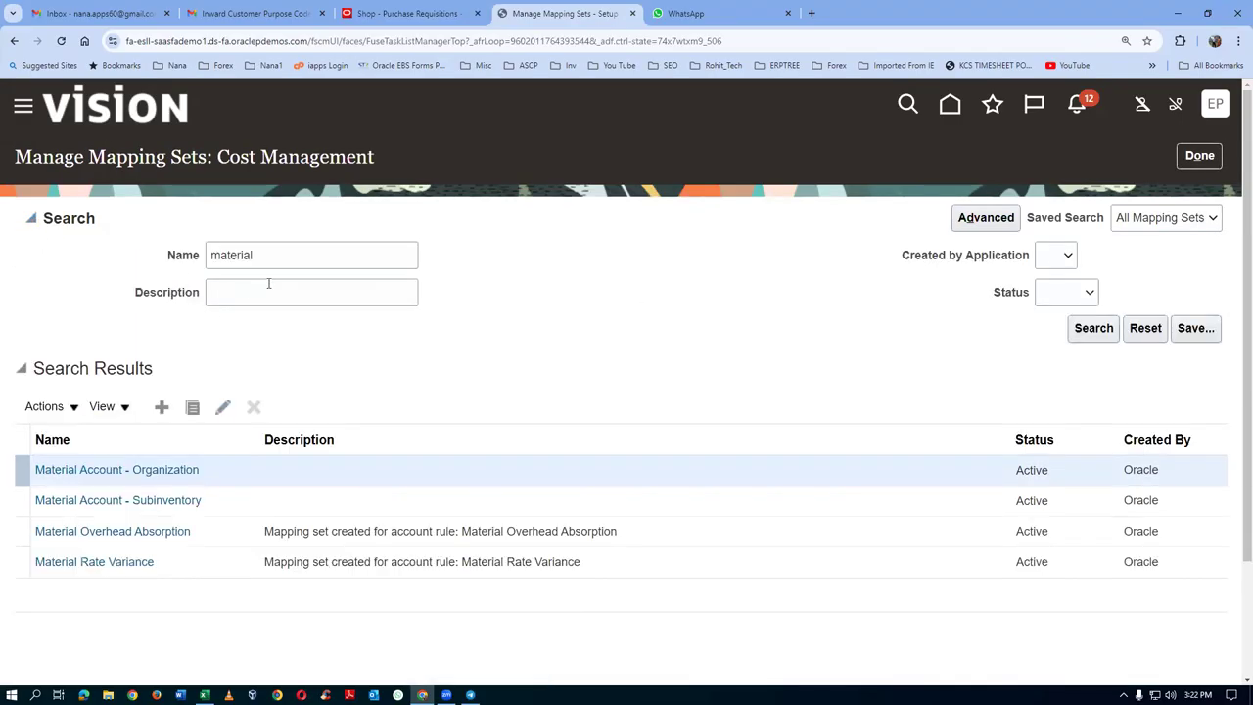
double_click(279, 258)
type("I")
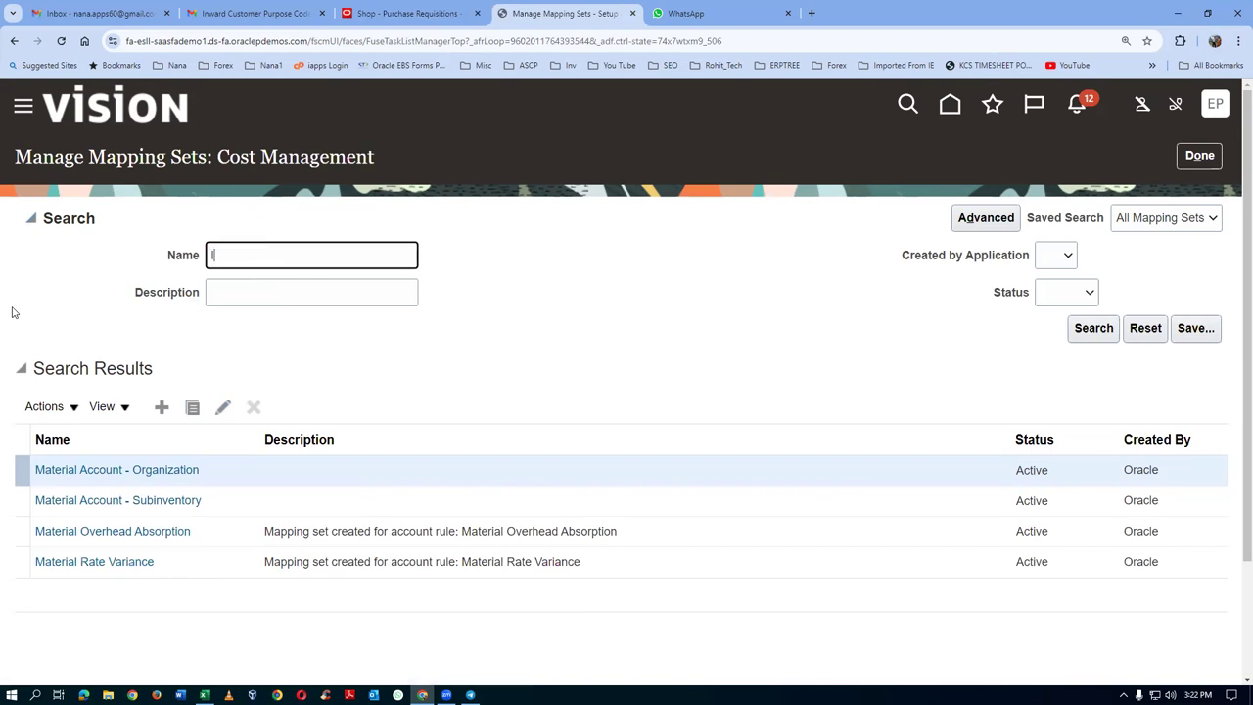
type("nvoice")
left_click(1093, 328)
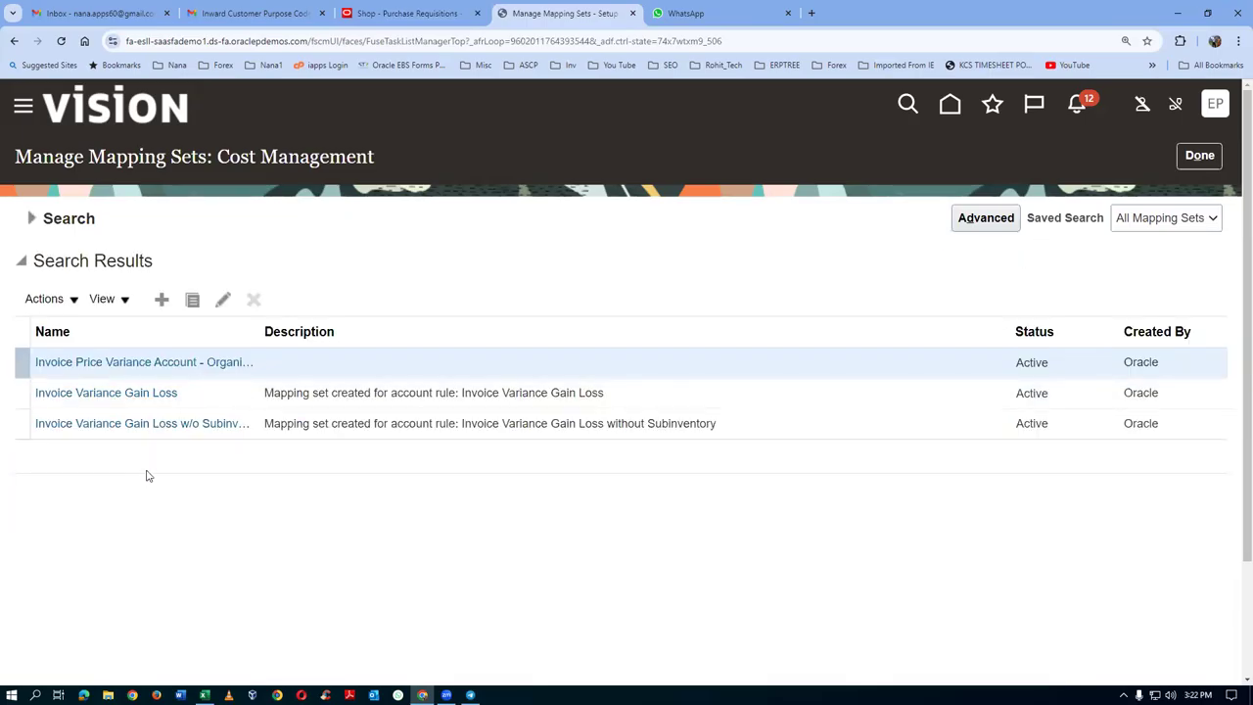
left_click(127, 373)
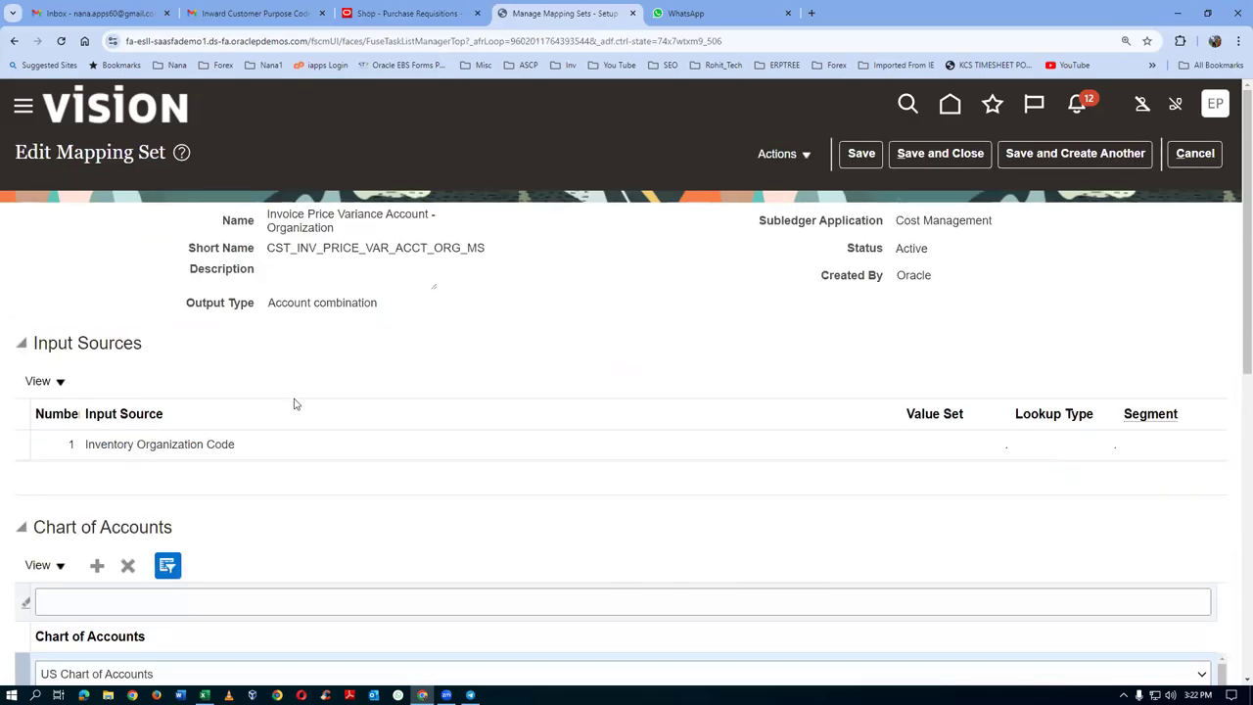
Step: Add p01_COA to the chart of accounts list of the Invoice Price Variance Account - Organization mapping set
scroll(293, 403, "down", 3)
left_click(97, 305)
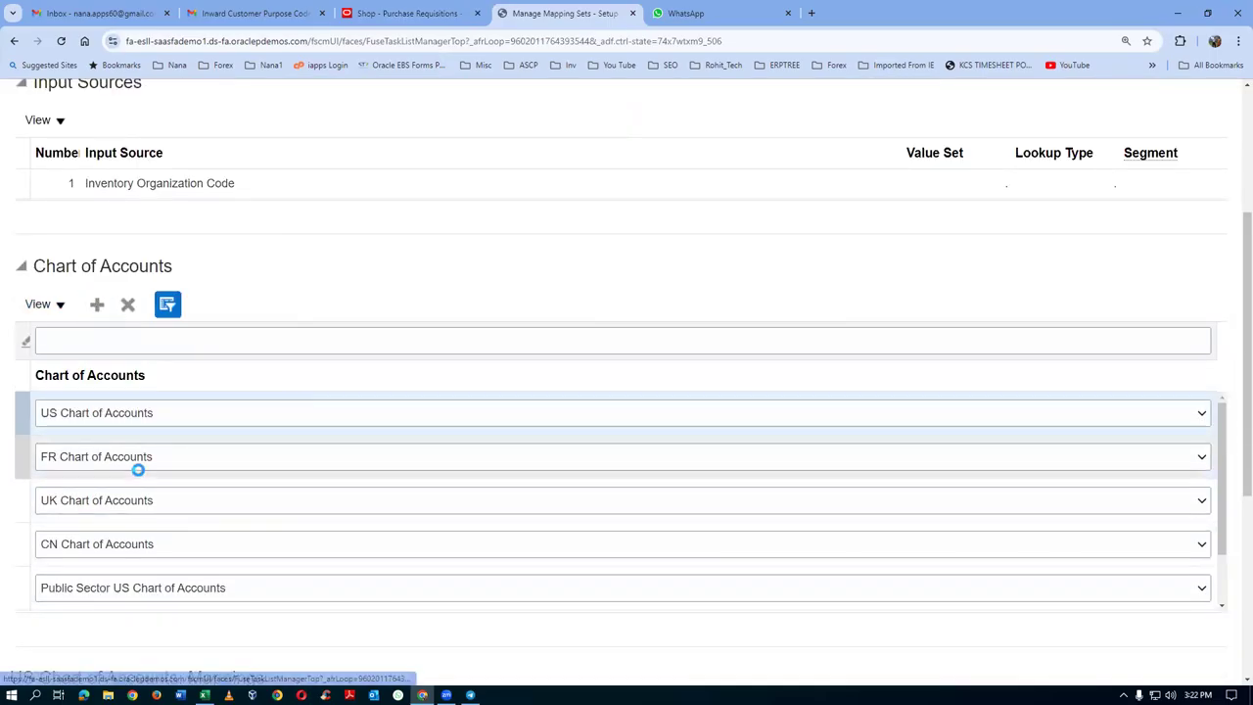
left_click(127, 461)
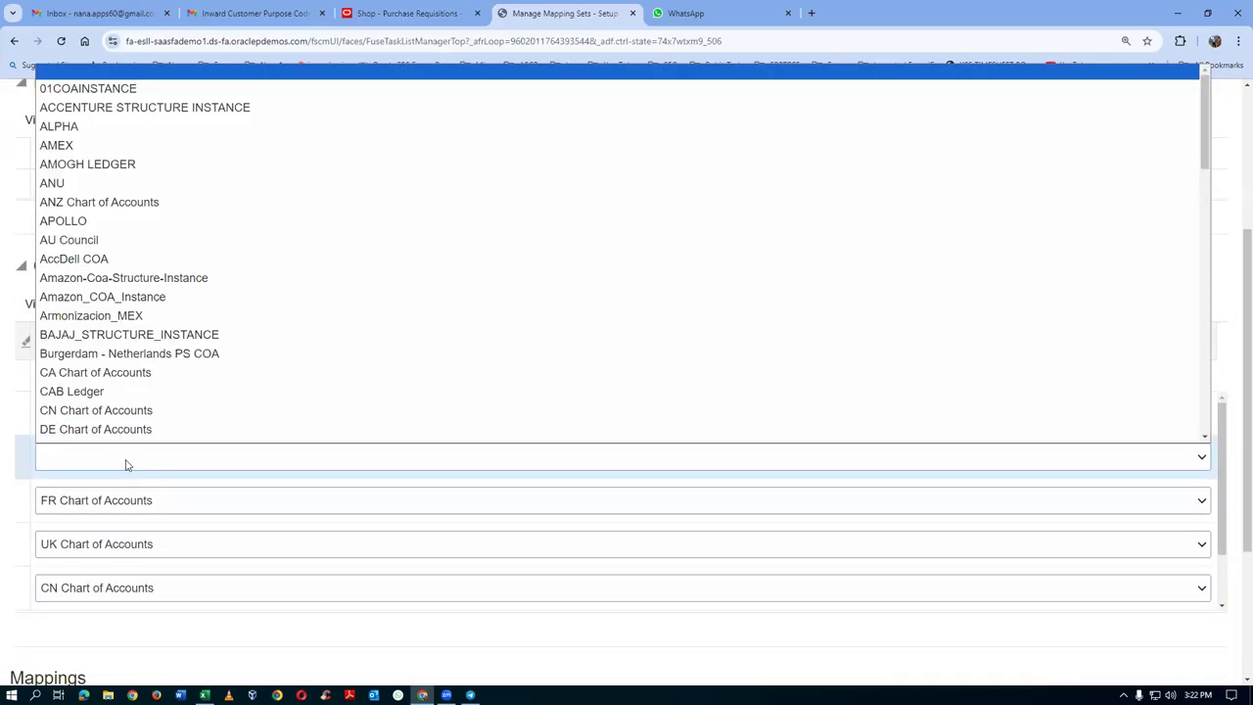
type("p01_COA")
key("Return")
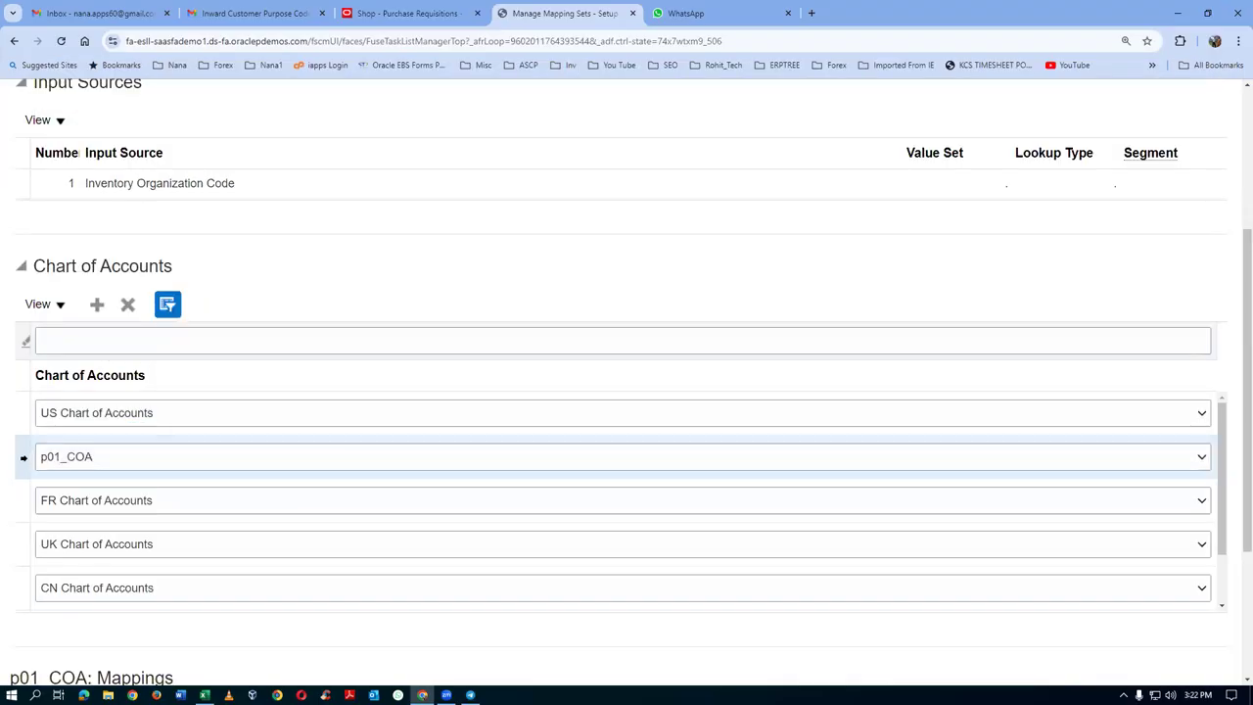
Step: Map inventory organization P011 to account 10-100-1002 in the p01_COA mappings, and save and close the mapping set
scroll(1234, 392, "down", 2)
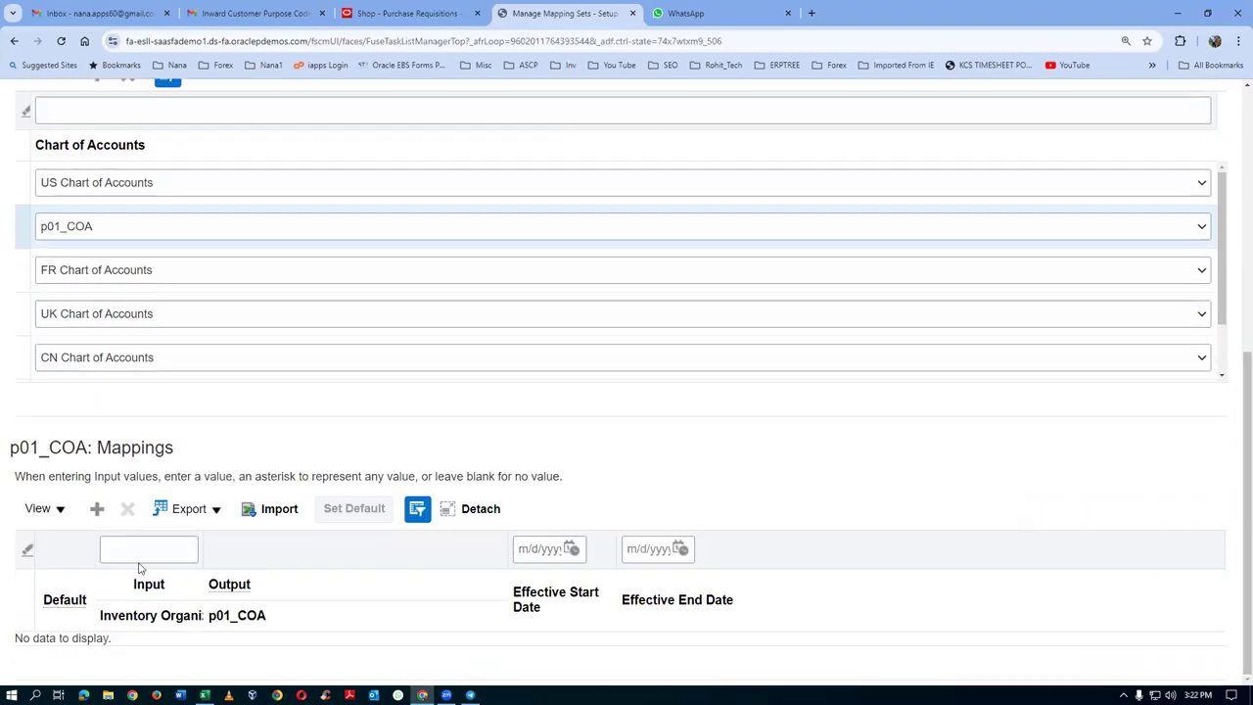
left_click(97, 509)
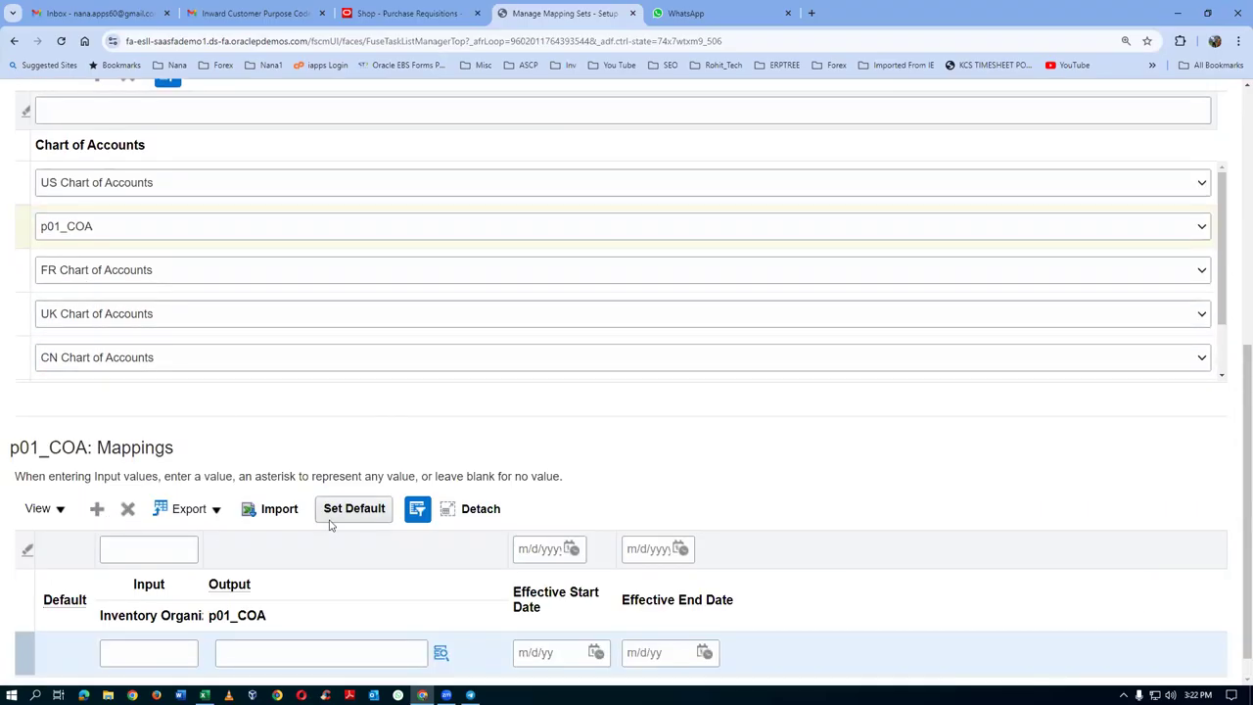
left_click(162, 652)
type("P011")
key("Tab")
type("10-100-1002")
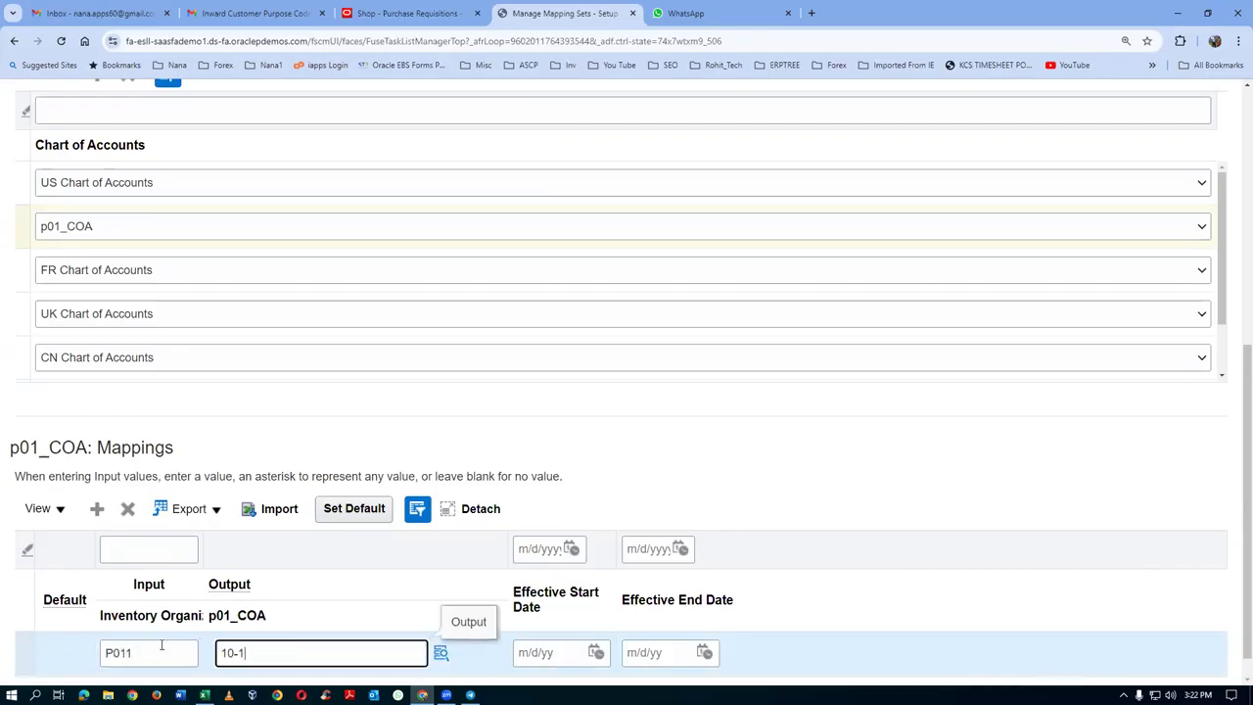
key("Tab")
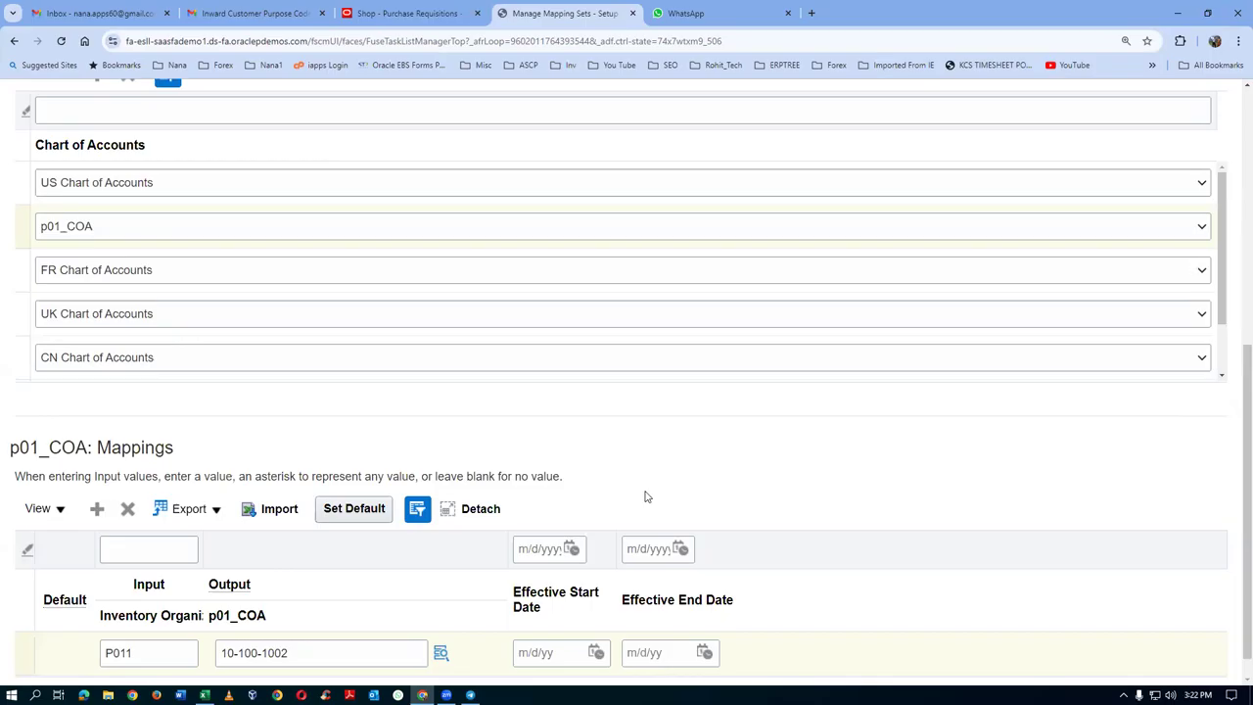
scroll(962, 523, "up", 5)
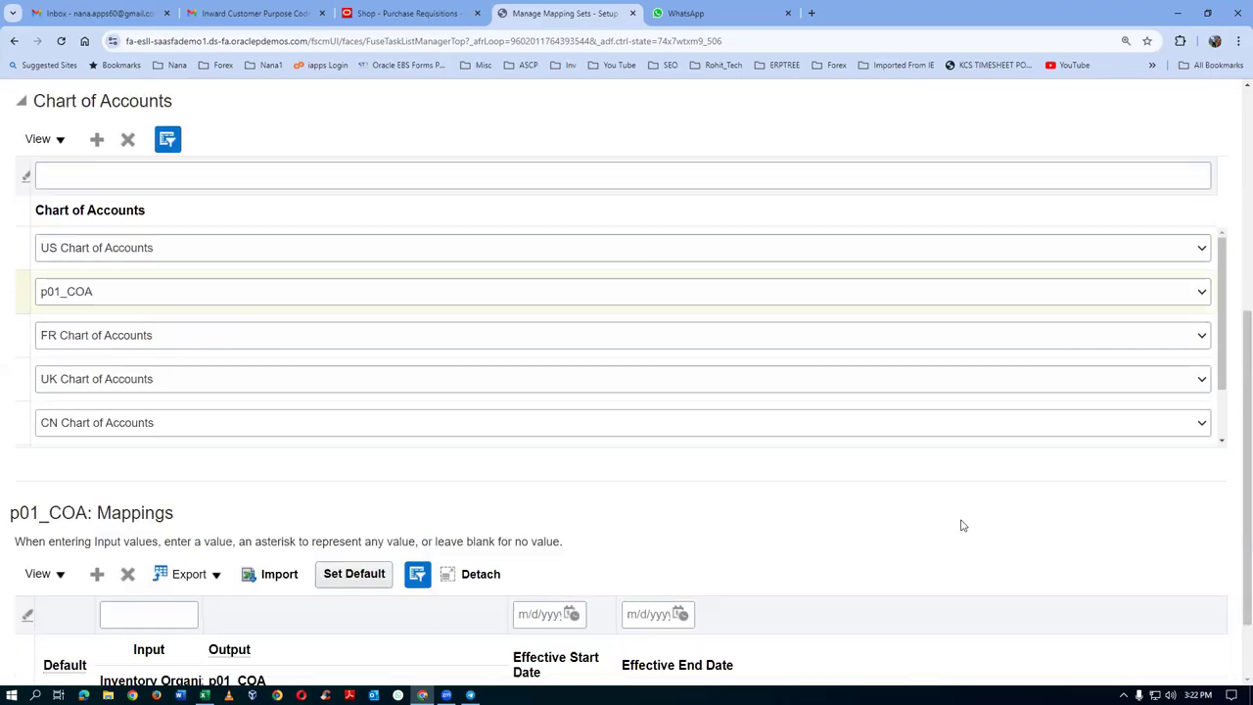
left_click(943, 156)
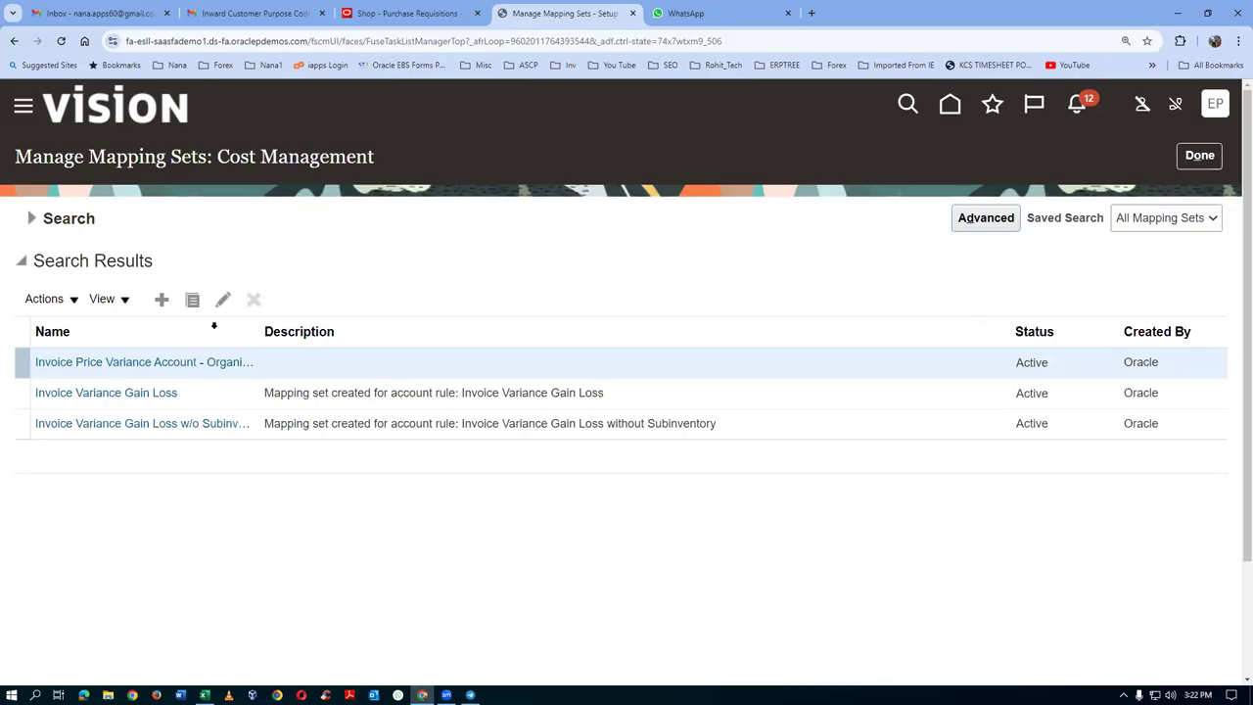
Step: Return to the p01_first_item requisition, save it, and try to open its approval management again
left_click(418, 17)
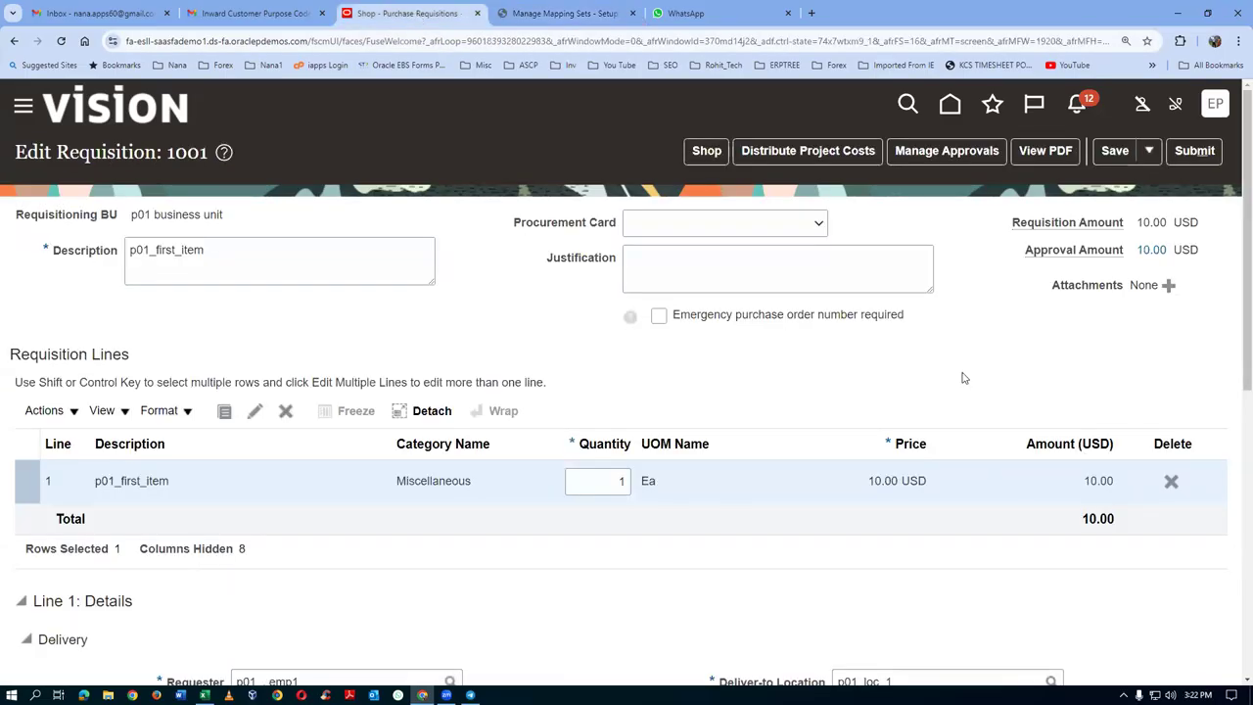
left_click(1104, 151)
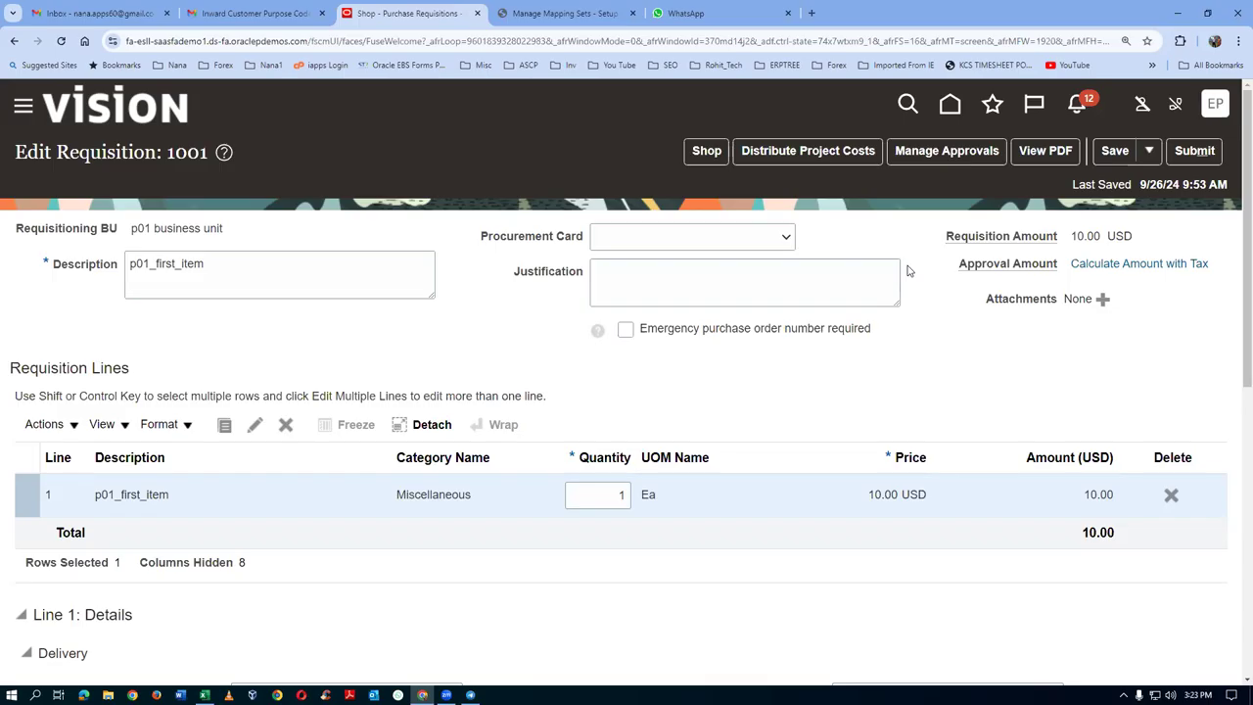
left_click(947, 150)
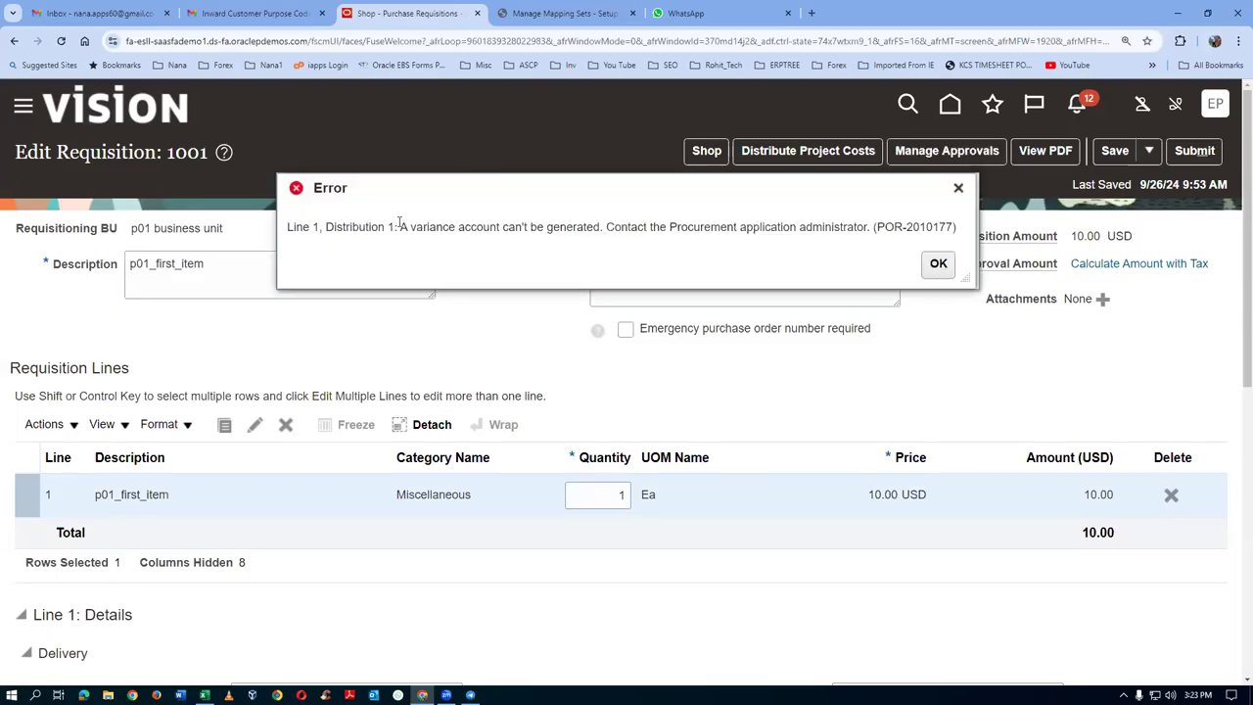
left_click(938, 264)
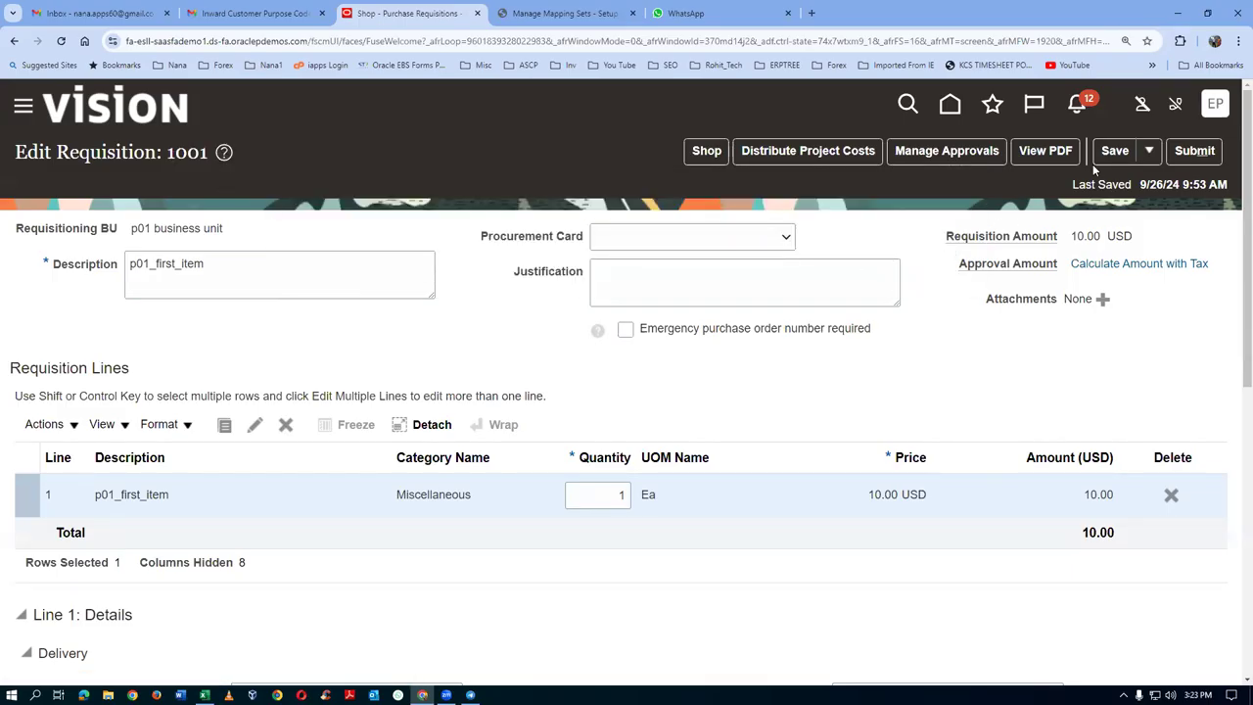
Step: Save and close the requisition, reopen it for editing from the recent requisitions, and request its approval management once more
left_click(1152, 154)
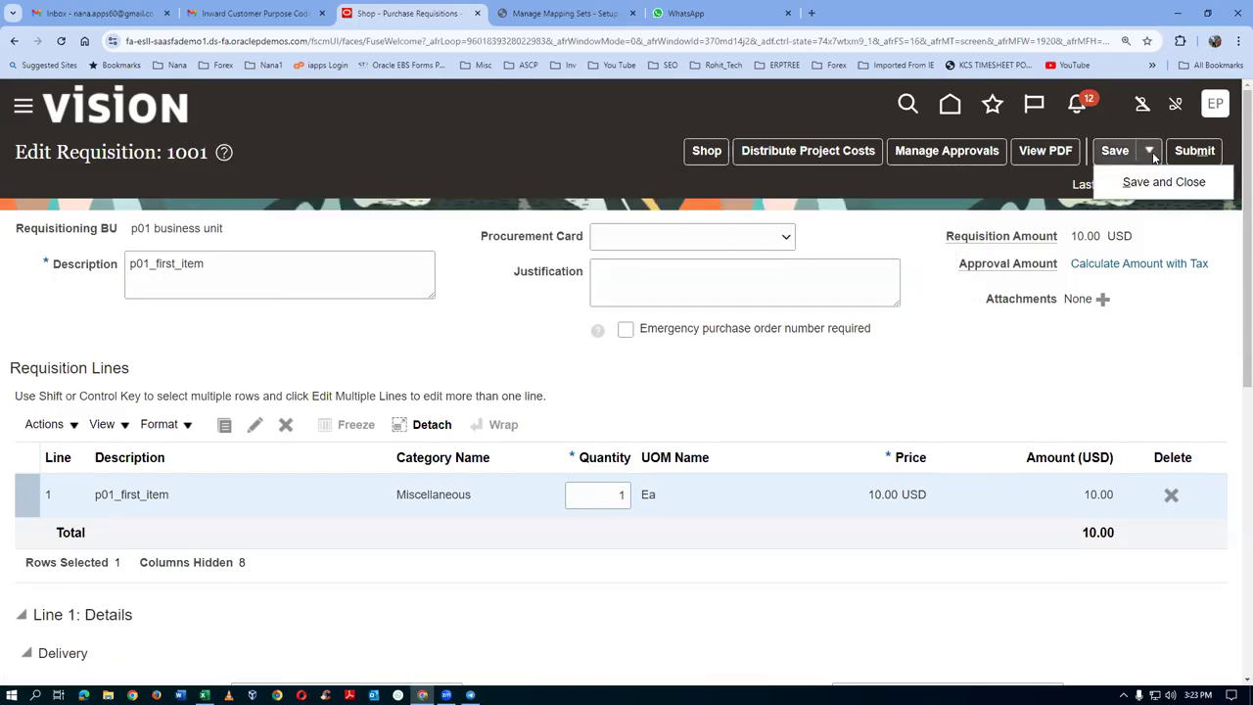
left_click(1163, 183)
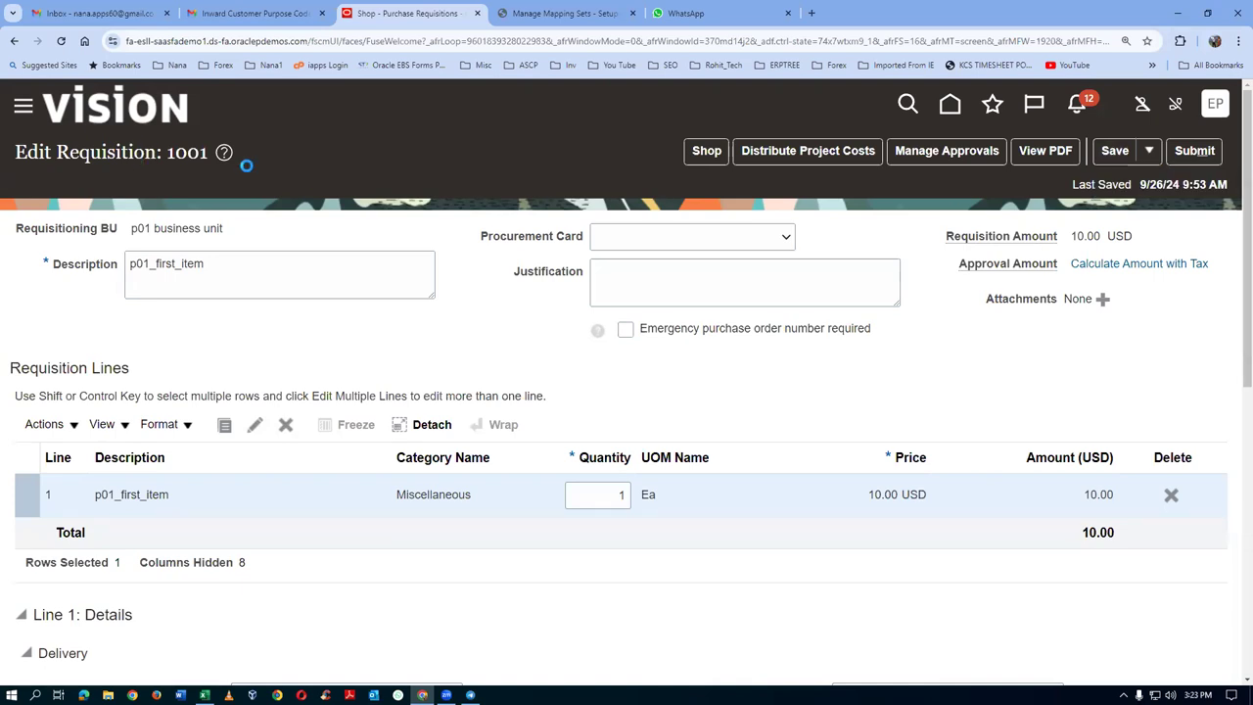
left_click(679, 264)
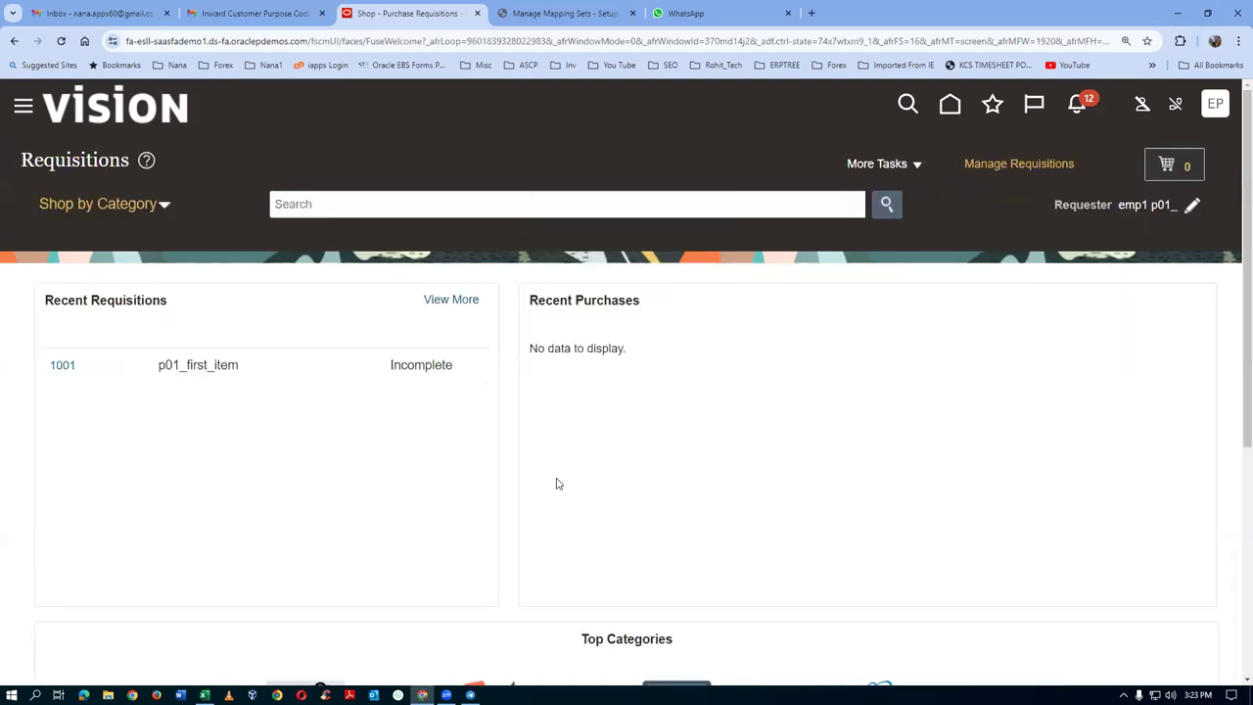
left_click(63, 366)
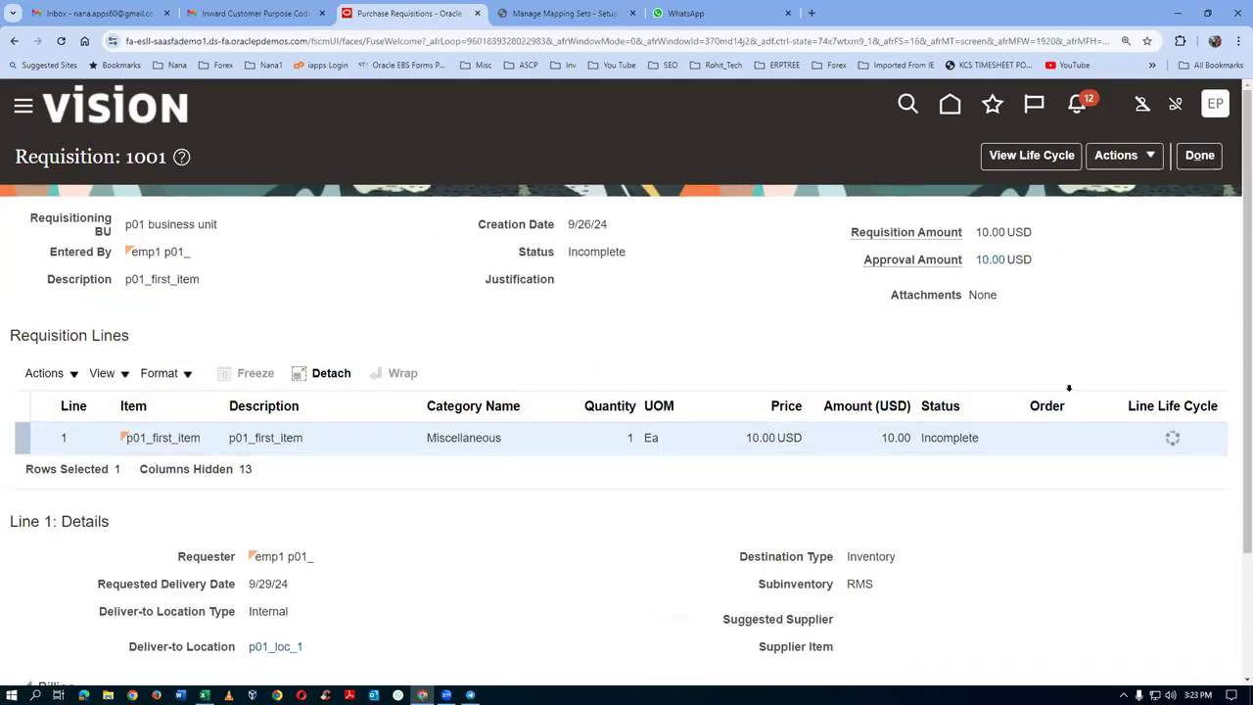
left_click(1135, 163)
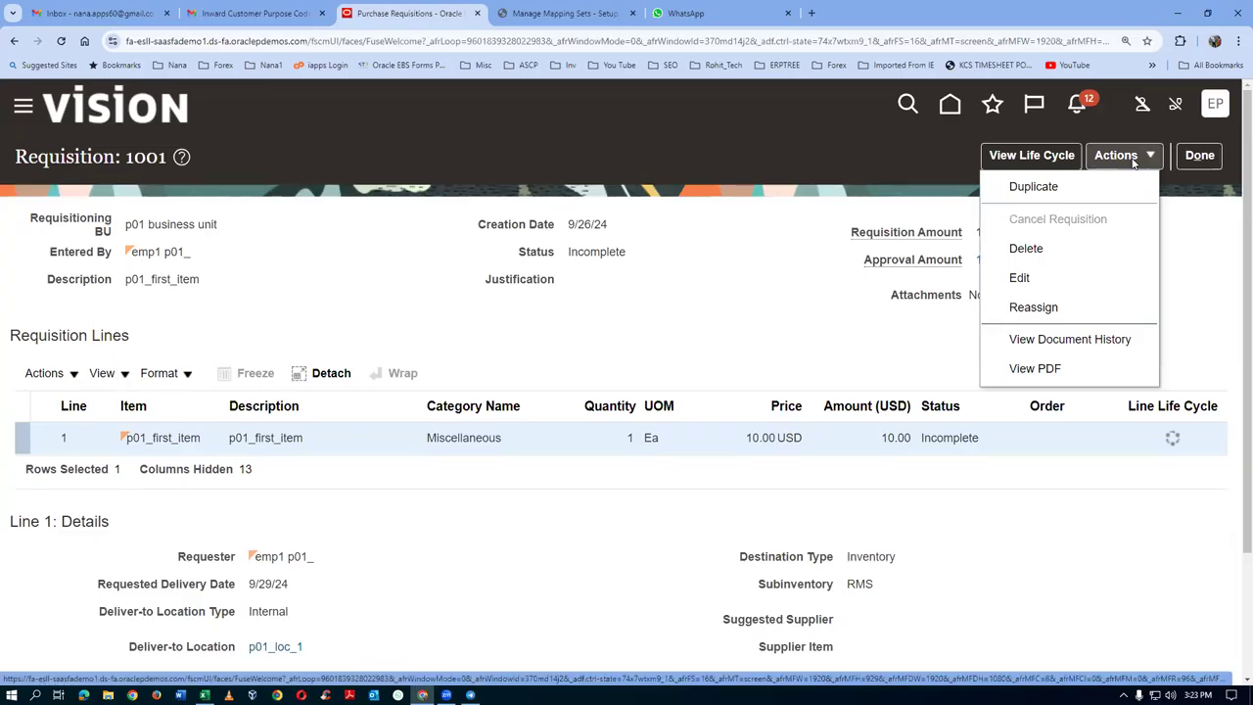
left_click(1057, 278)
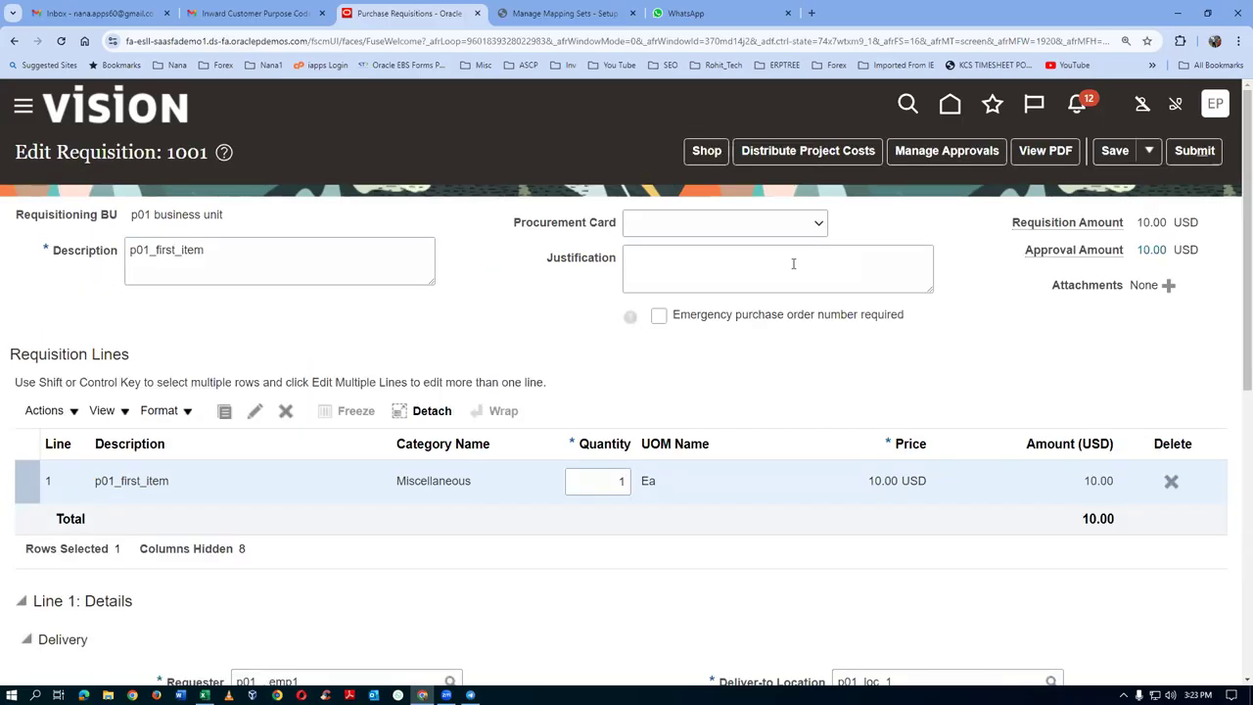
left_click(944, 153)
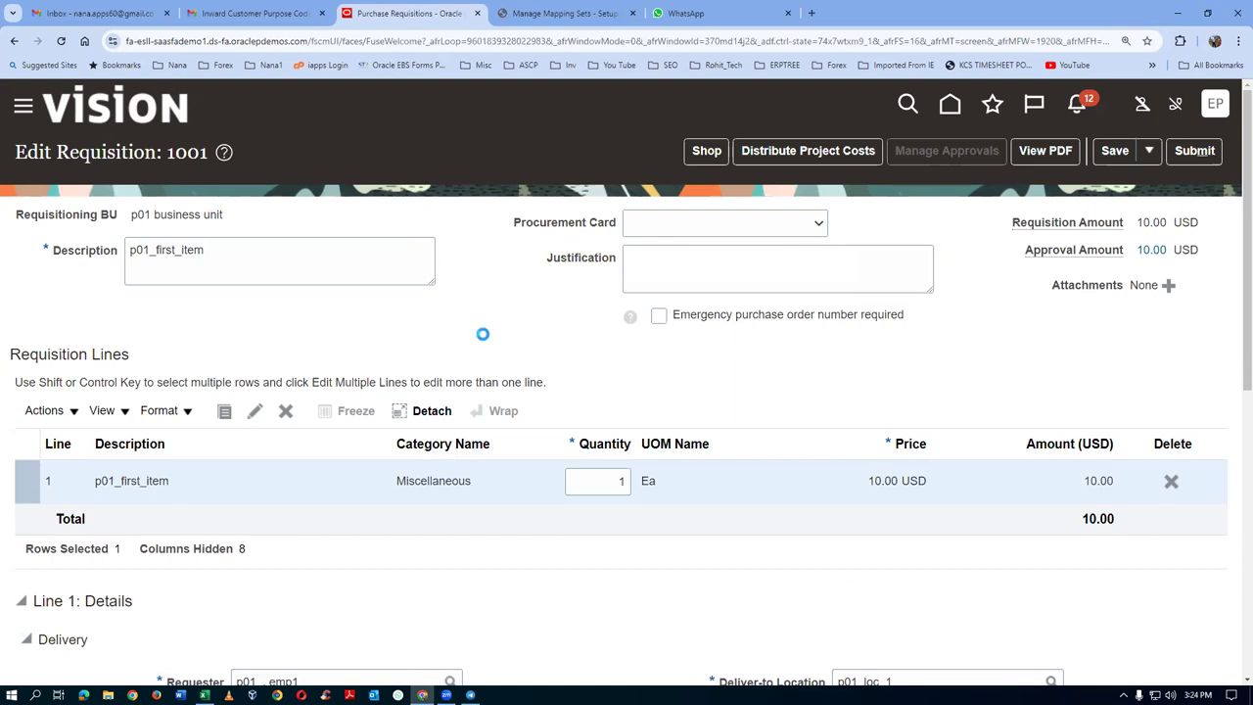
Step: Close the cost management mapping sets page and check the p01_first_item requisition for its approval management page
left_click(586, 14)
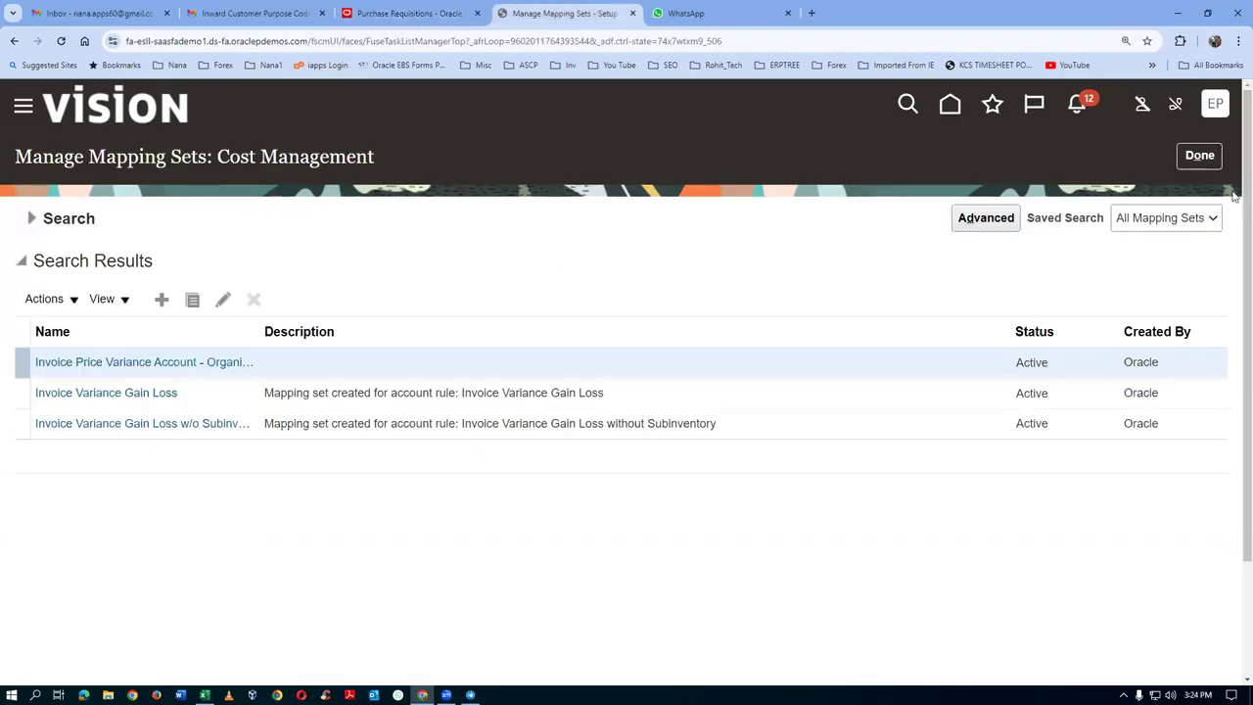
left_click(1200, 157)
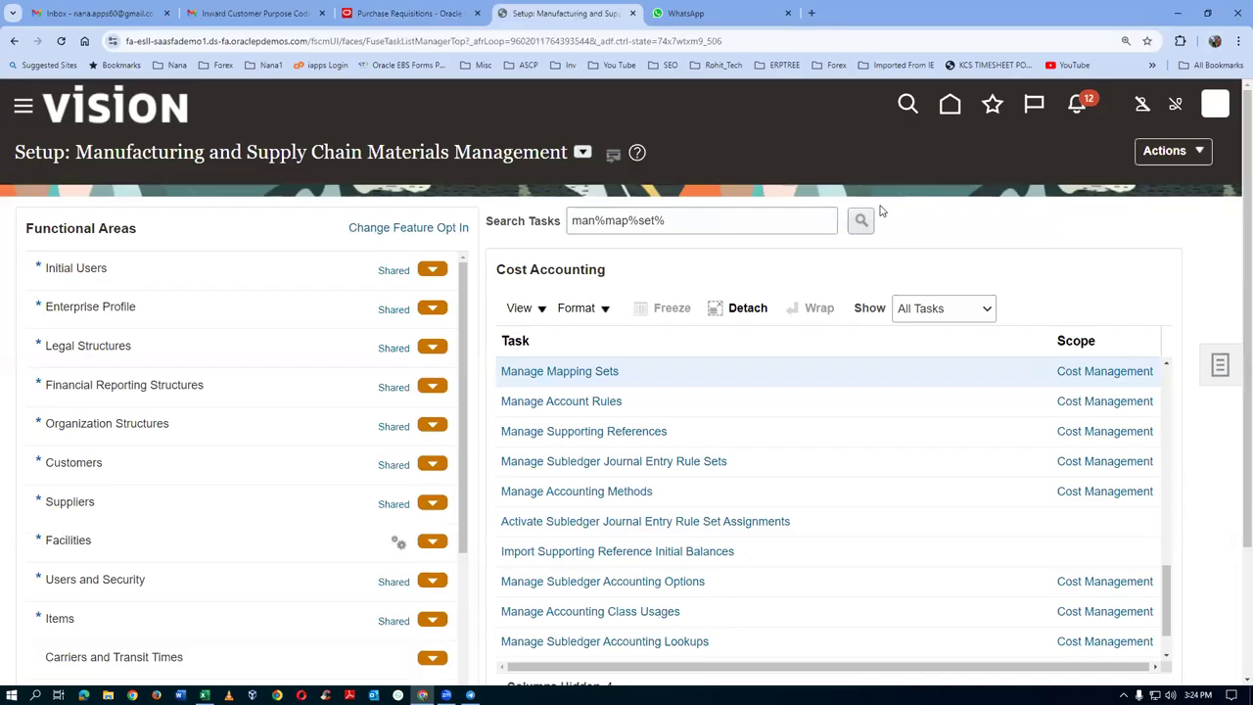
left_click(409, 12)
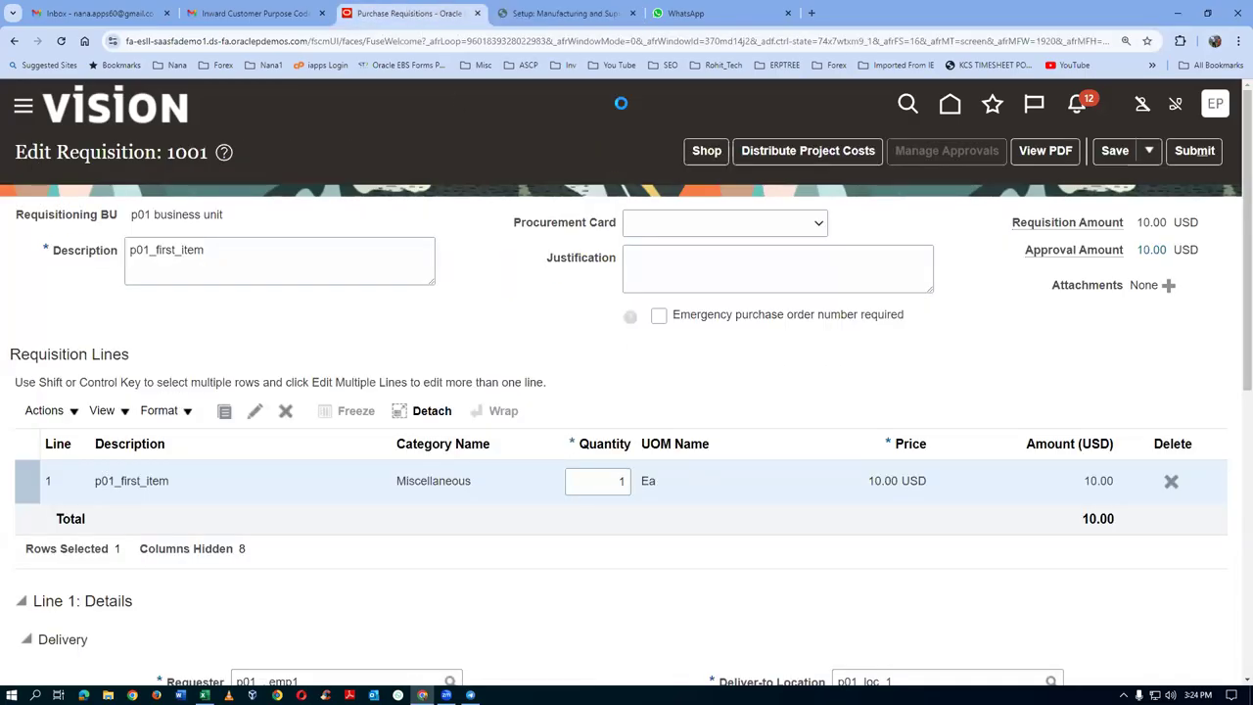
left_click(566, 12)
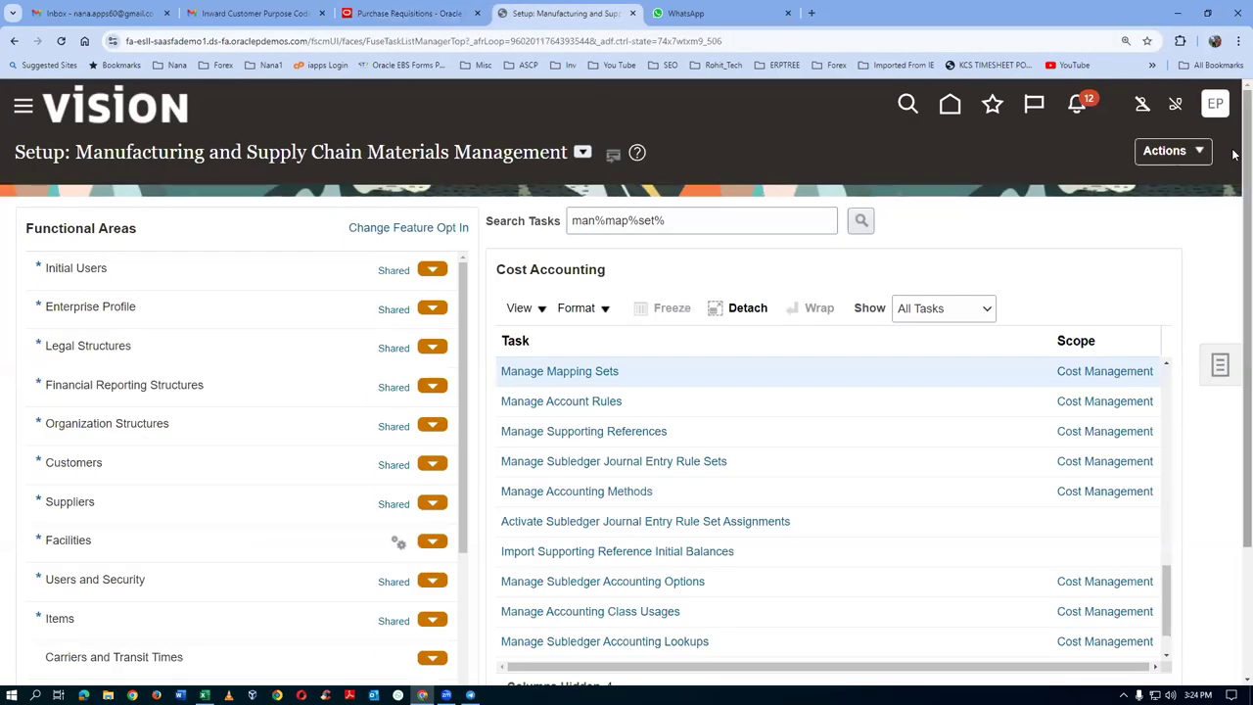
Step: Search the setup tasks for man%req%app% and open the Manage Requisition Approvals task
left_click(1218, 370)
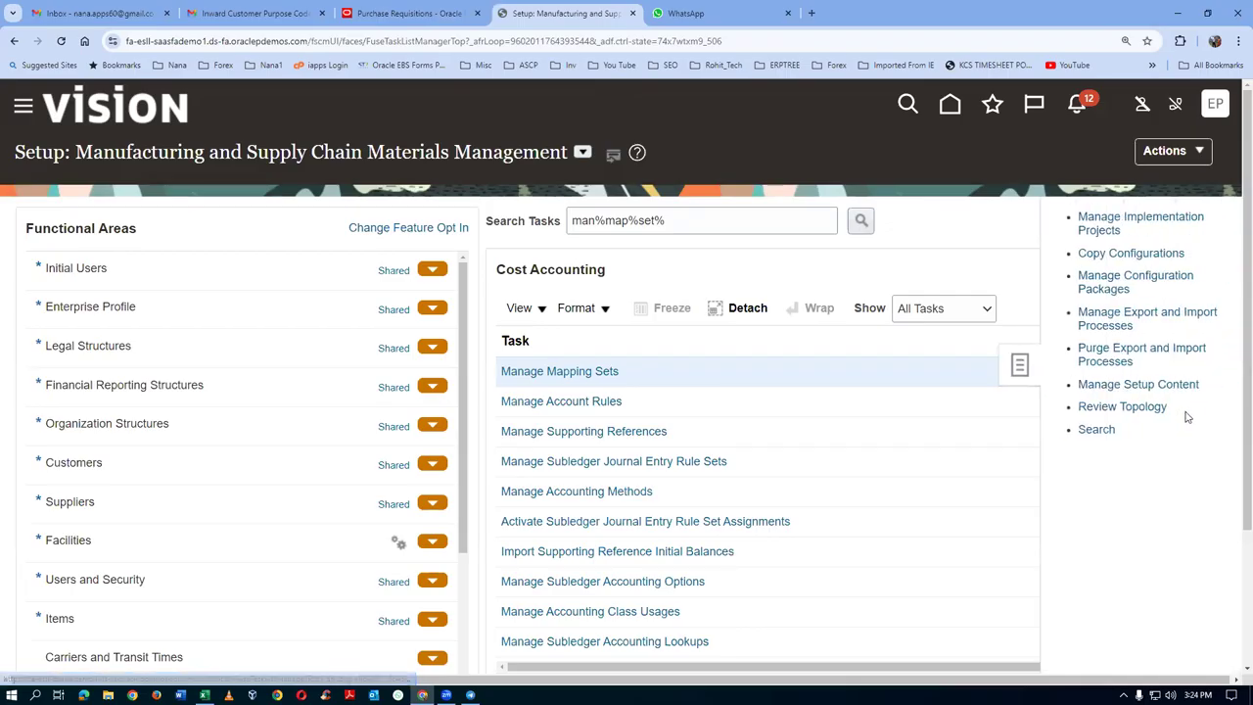
left_click(1094, 429)
left_click(457, 223)
type("man%")
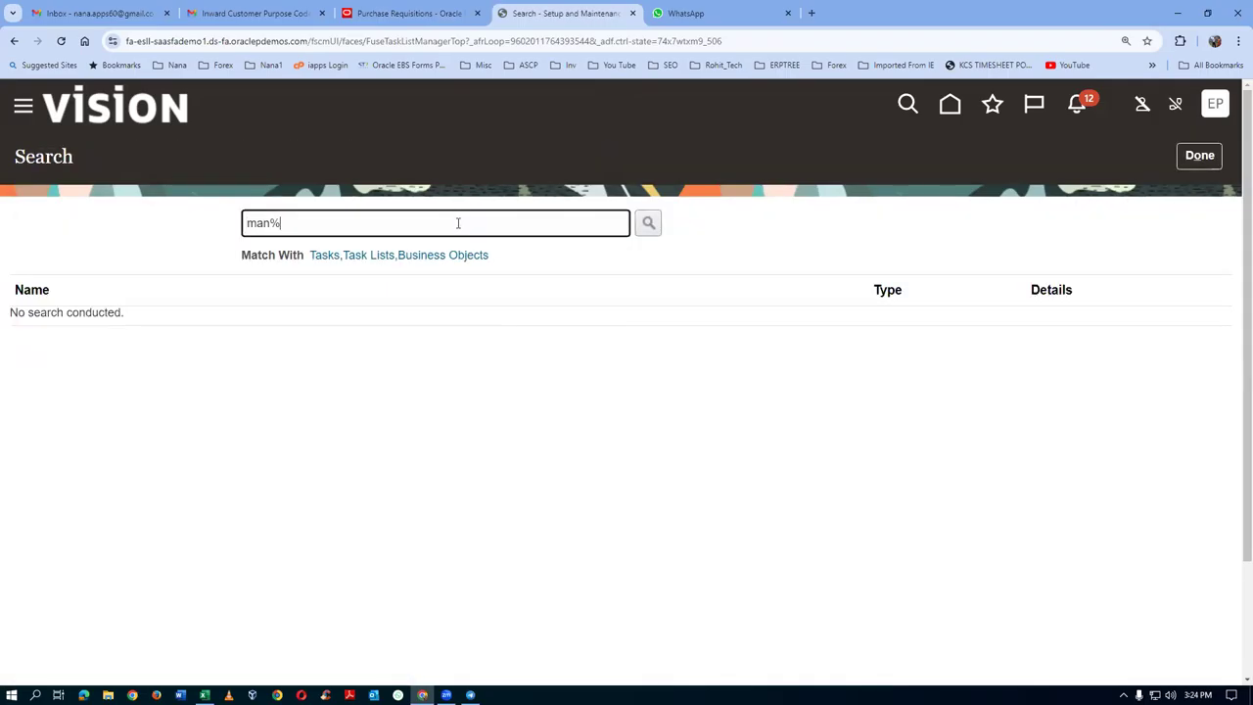
type("req%app%")
key("Return")
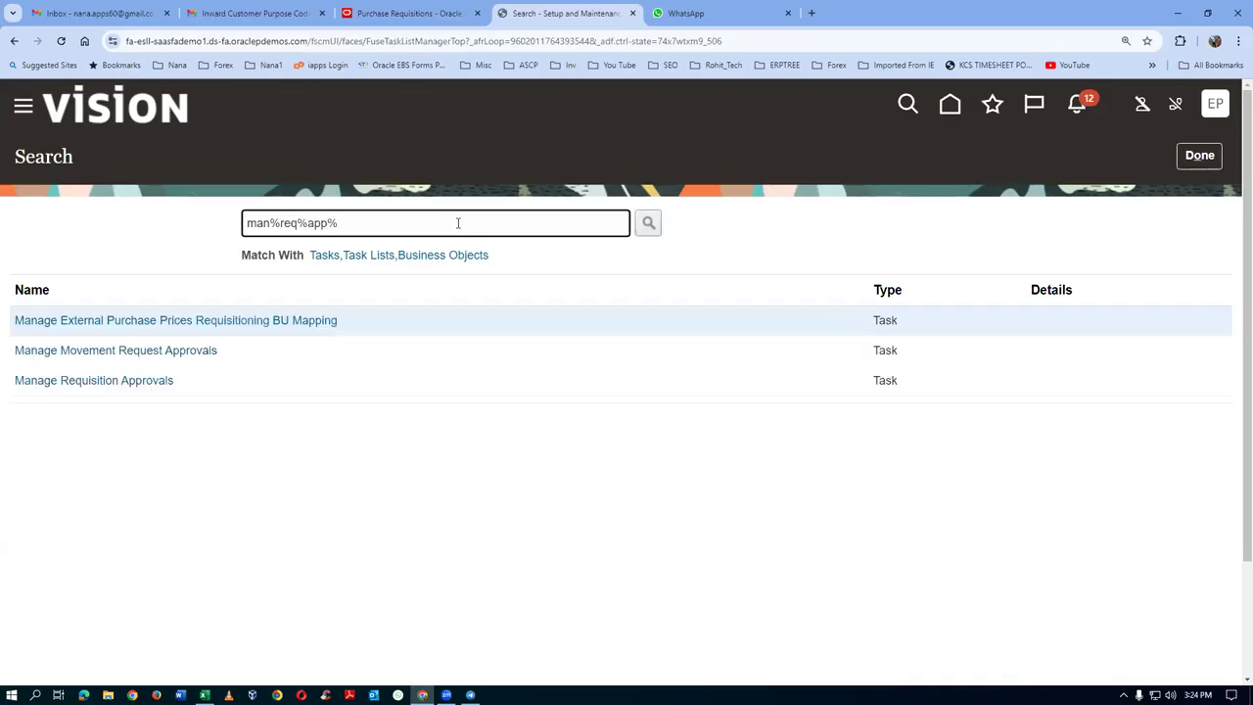
left_click(101, 380)
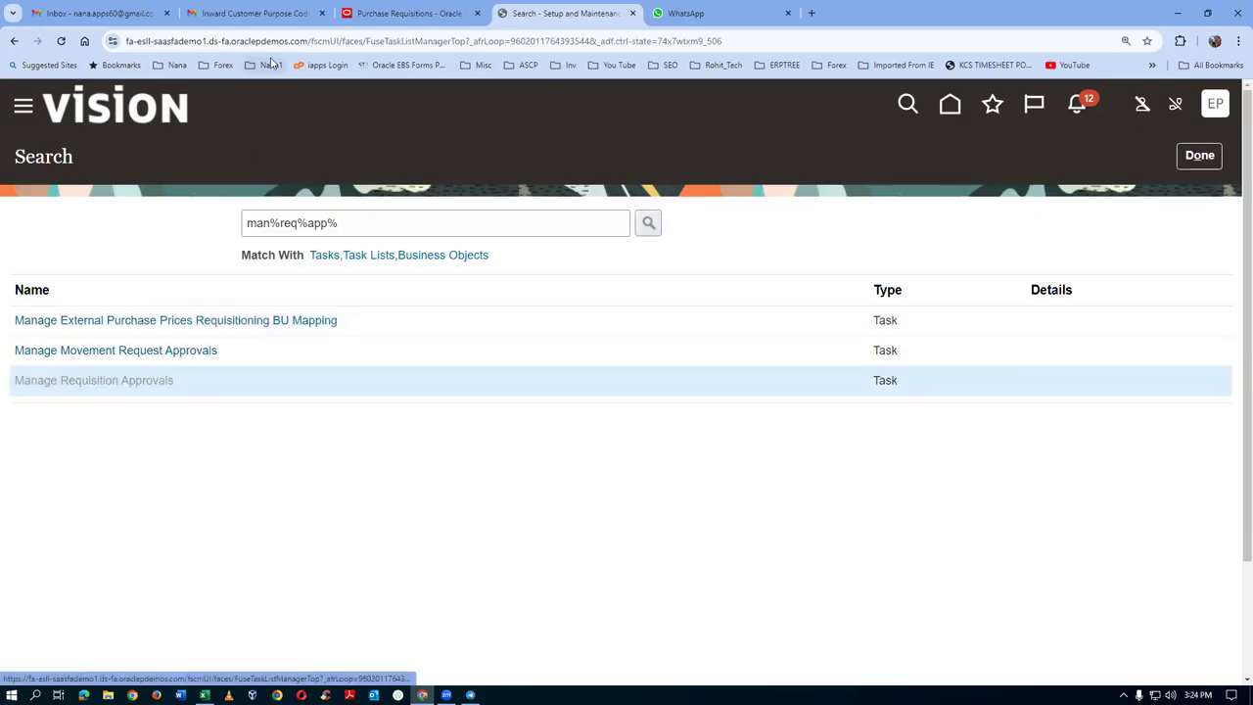
Step: Examine the p01_first_item requisition's approval flow and review the Header Consensus approval rules without changing them
left_click(416, 14)
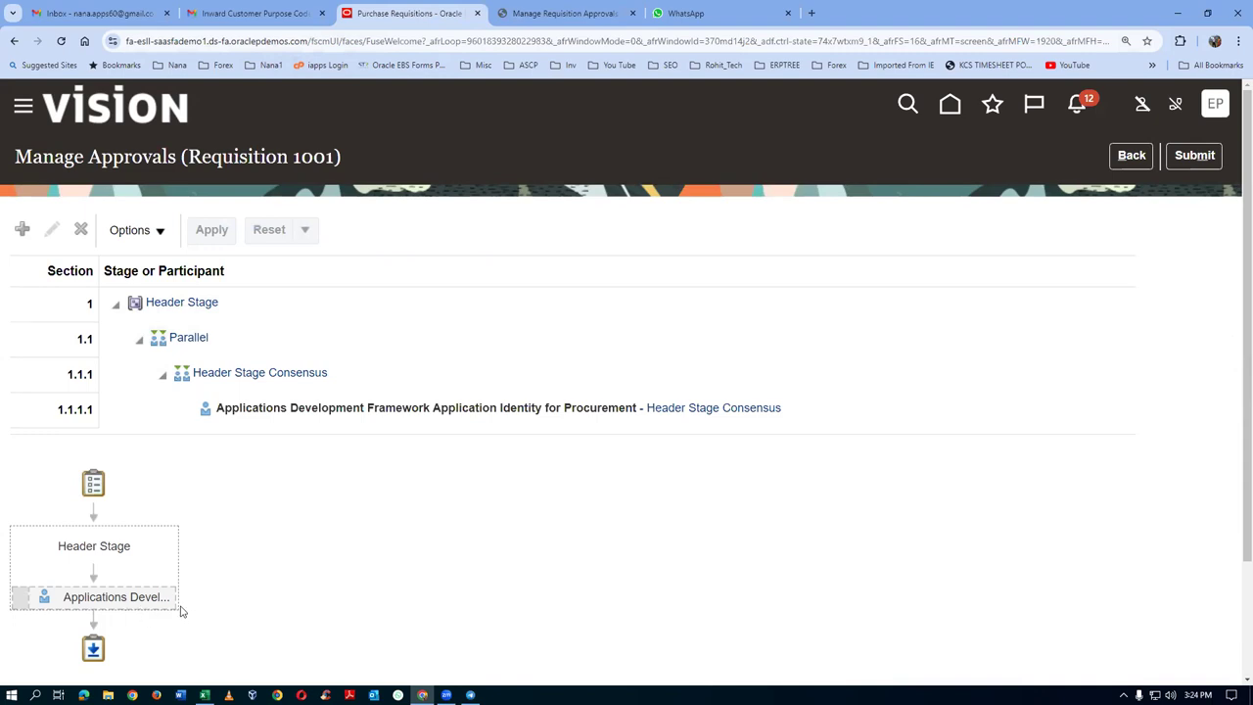
left_click(563, 14)
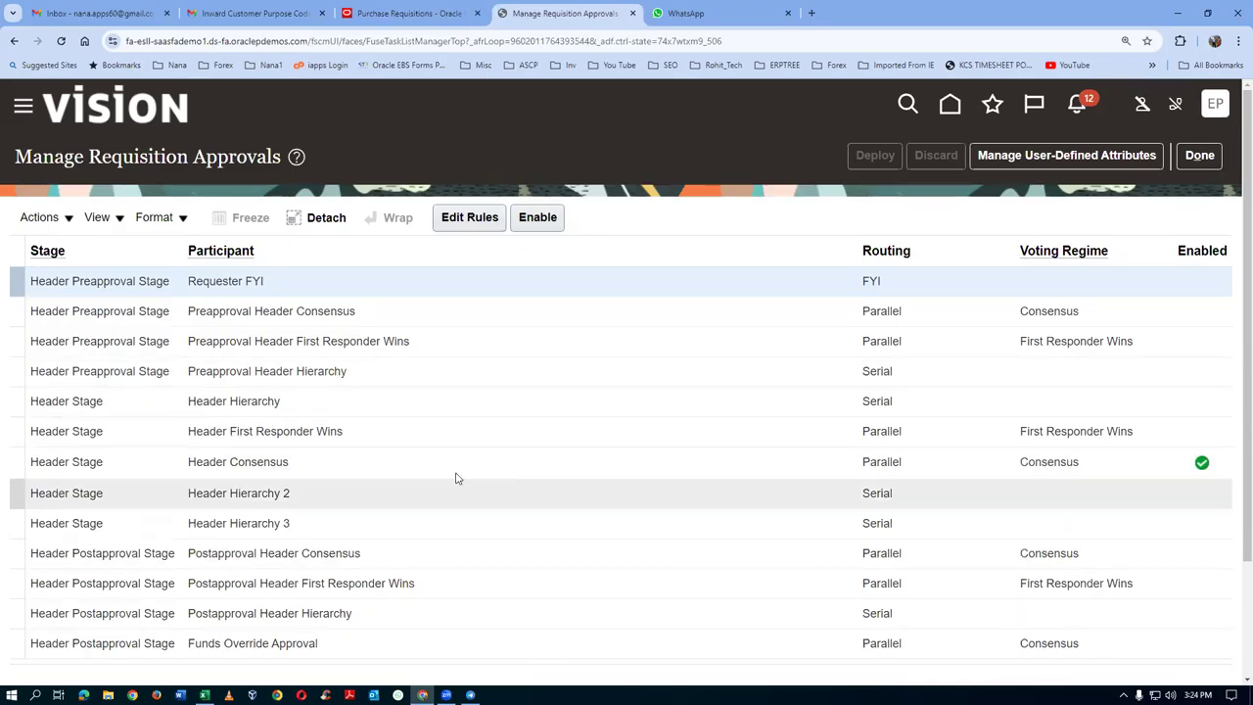
left_click(324, 464)
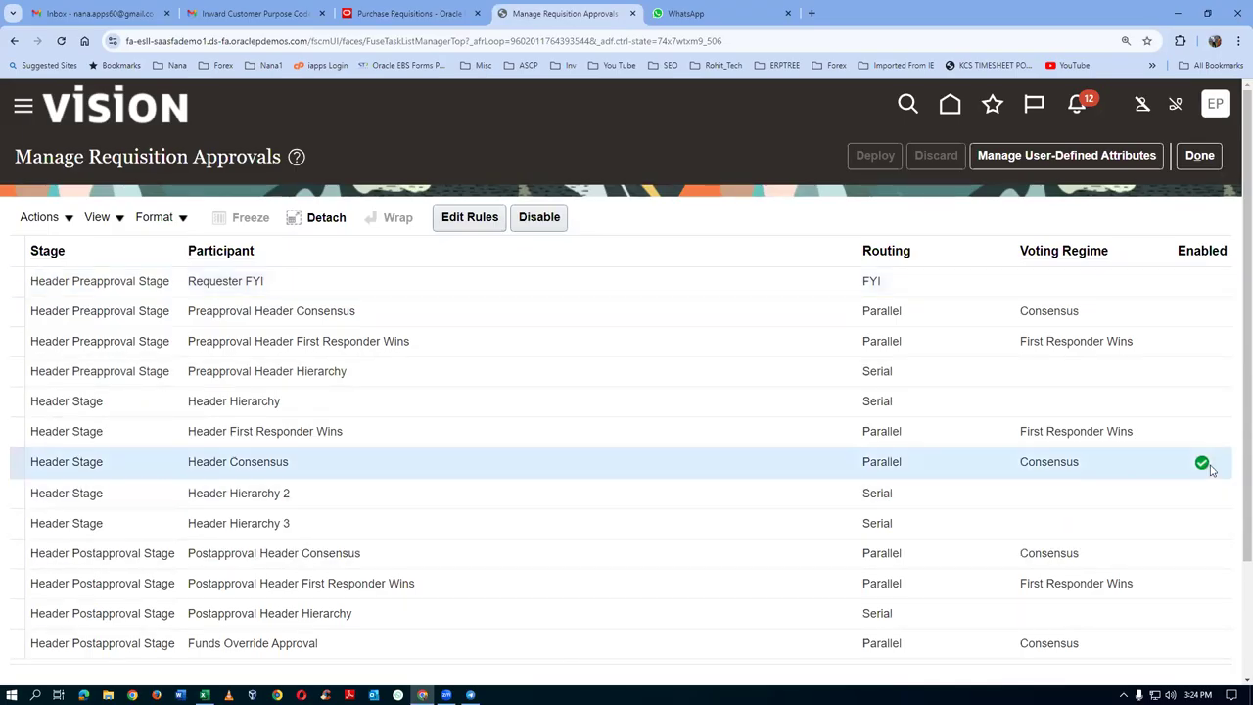
left_click(458, 219)
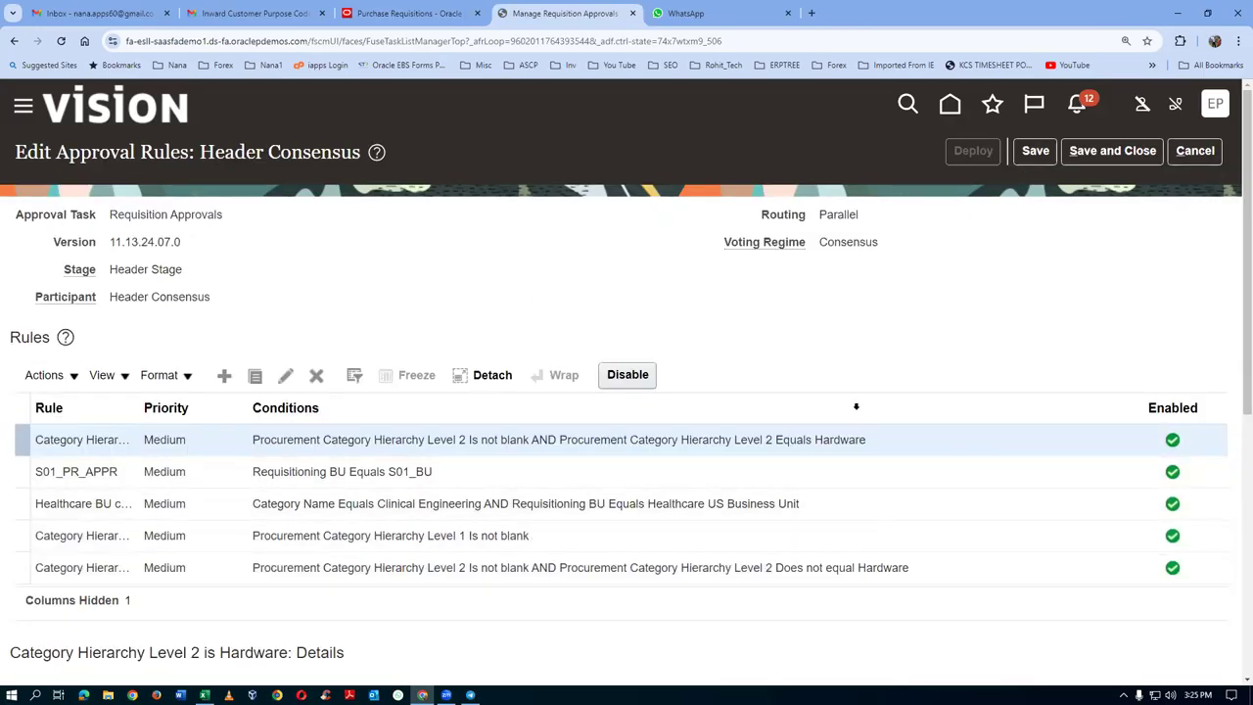
scroll(832, 514, "down", 2)
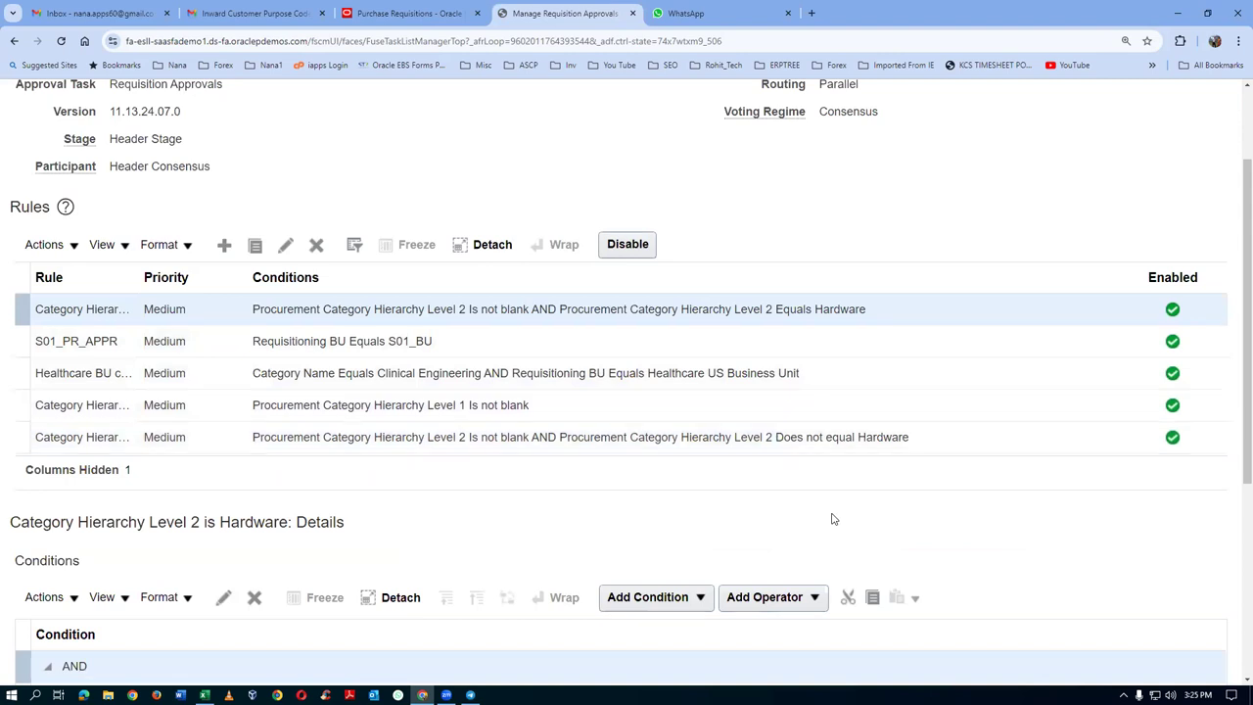
scroll(833, 519, "down", 1)
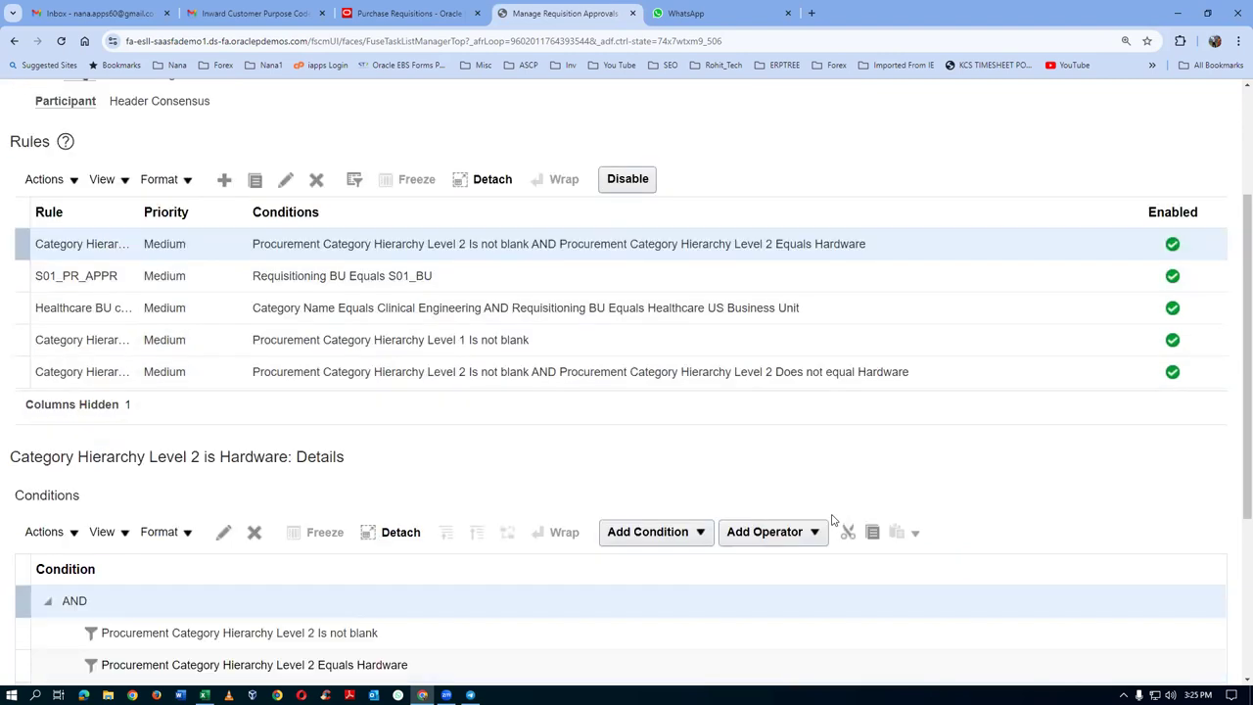
scroll(833, 519, "up", 3)
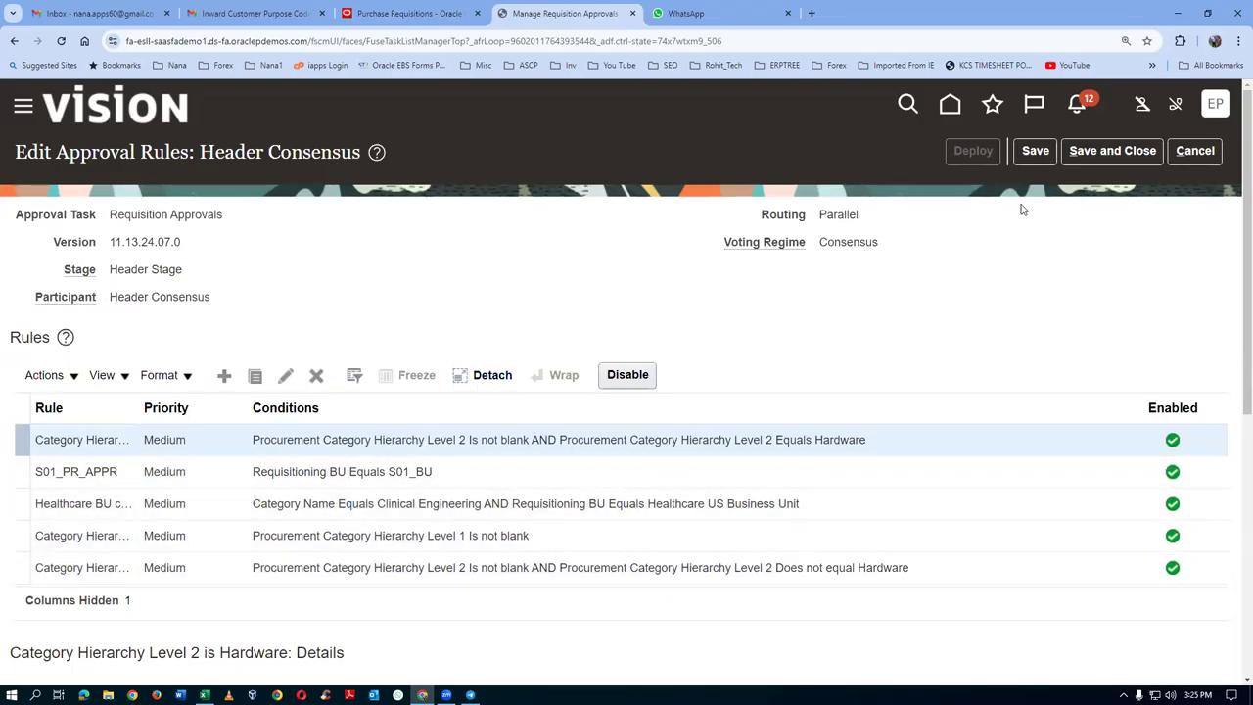
left_click(1195, 152)
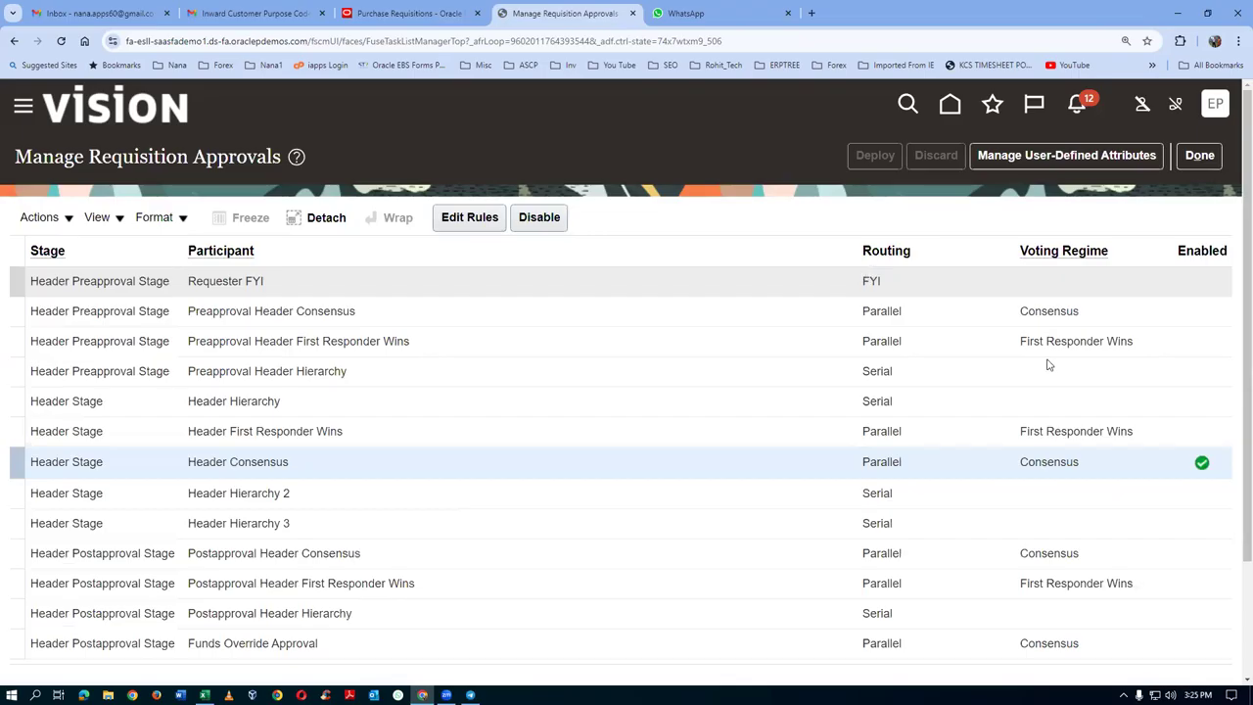
Step: Disable the Header Consensus participant, and create a rule for Header Hierarchy 3 with auto approval as its name and description
left_click(539, 216)
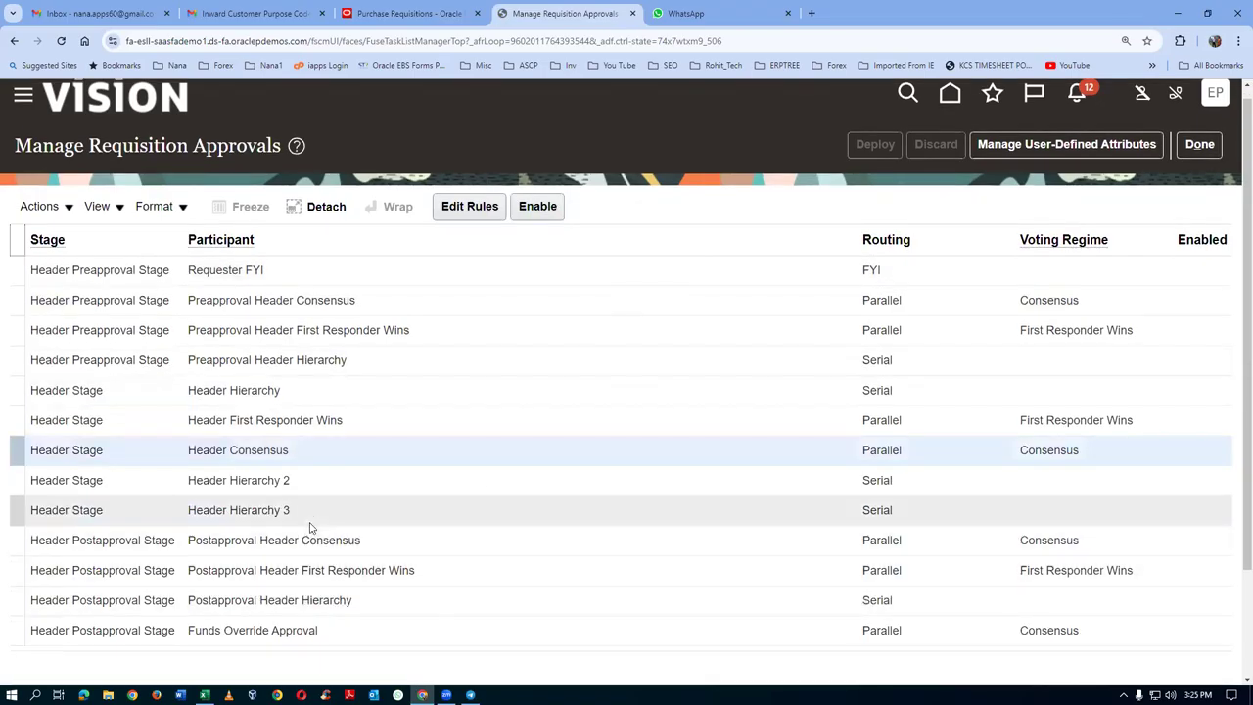
left_click(311, 512)
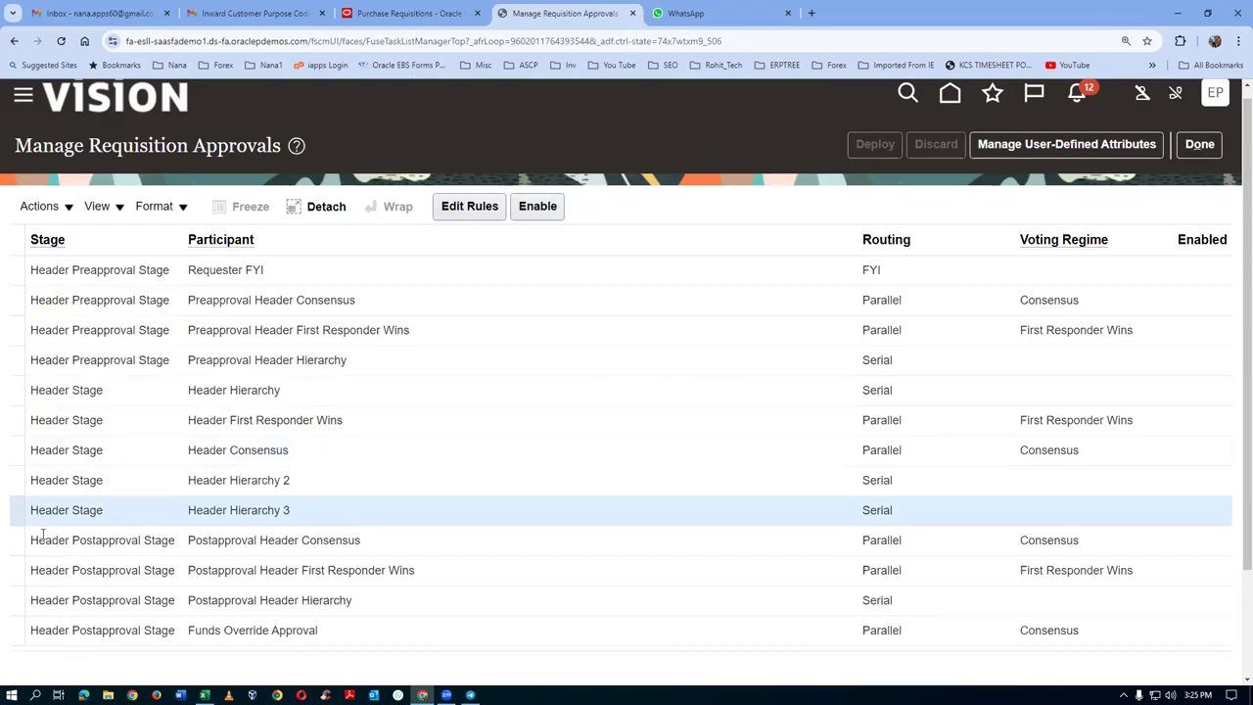
left_click(486, 211)
left_click(224, 375)
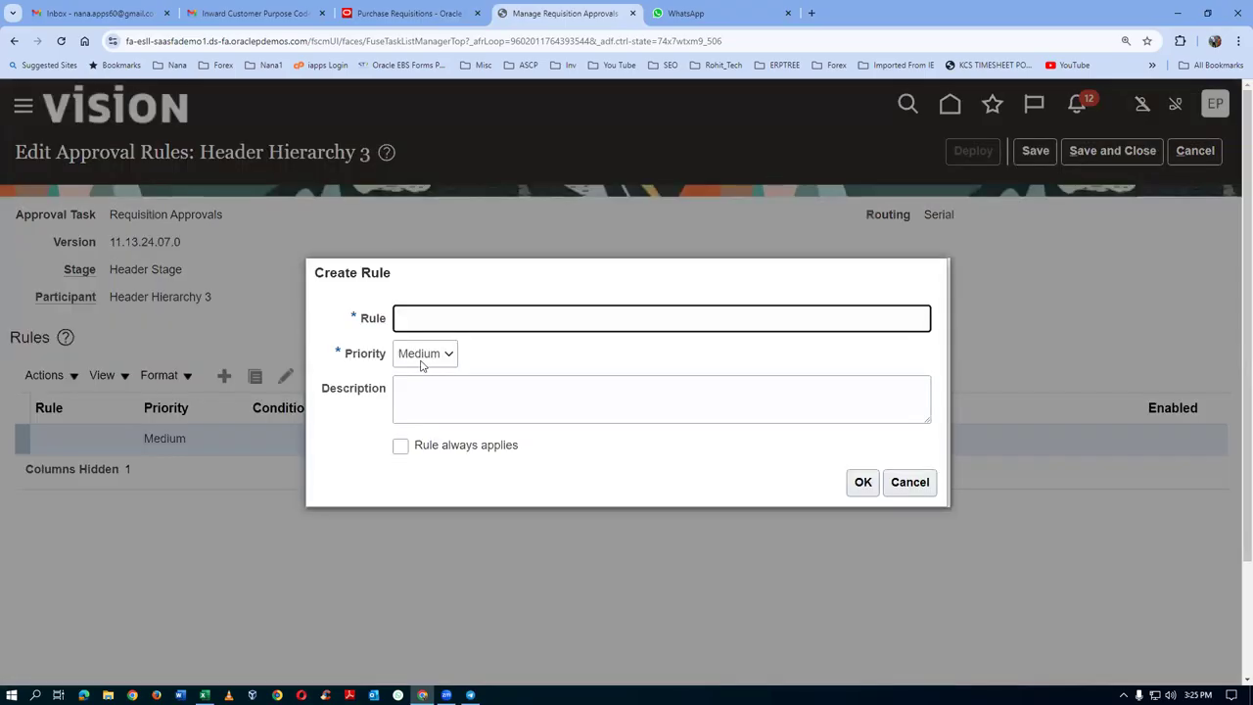
type("auto approval")
key("ctrl+a")
key("ctrl+c")
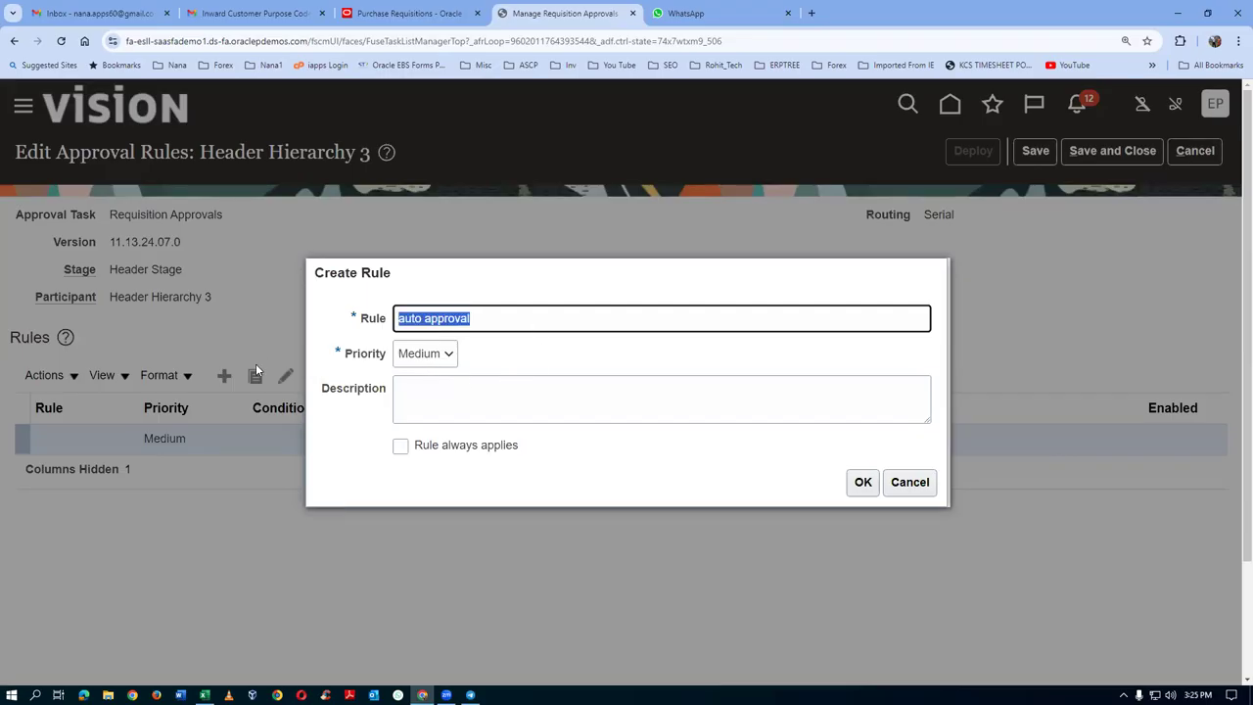
left_click(445, 401)
key("ctrl+v")
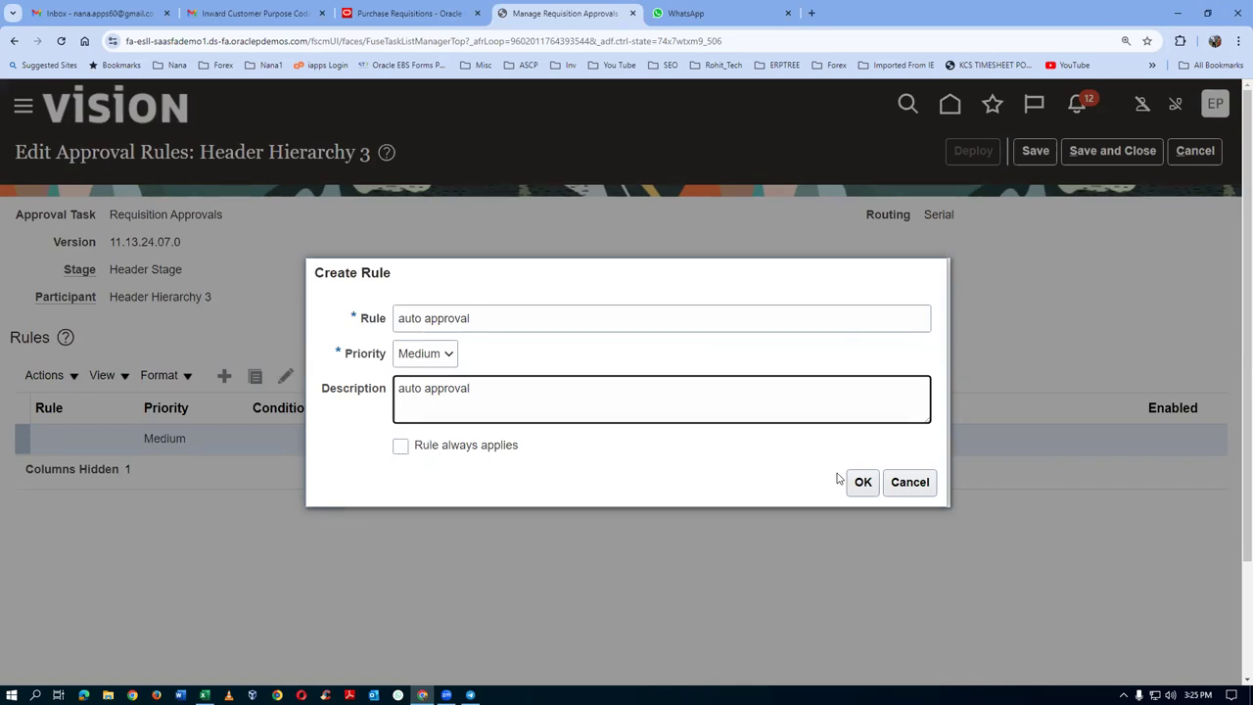
left_click(860, 480)
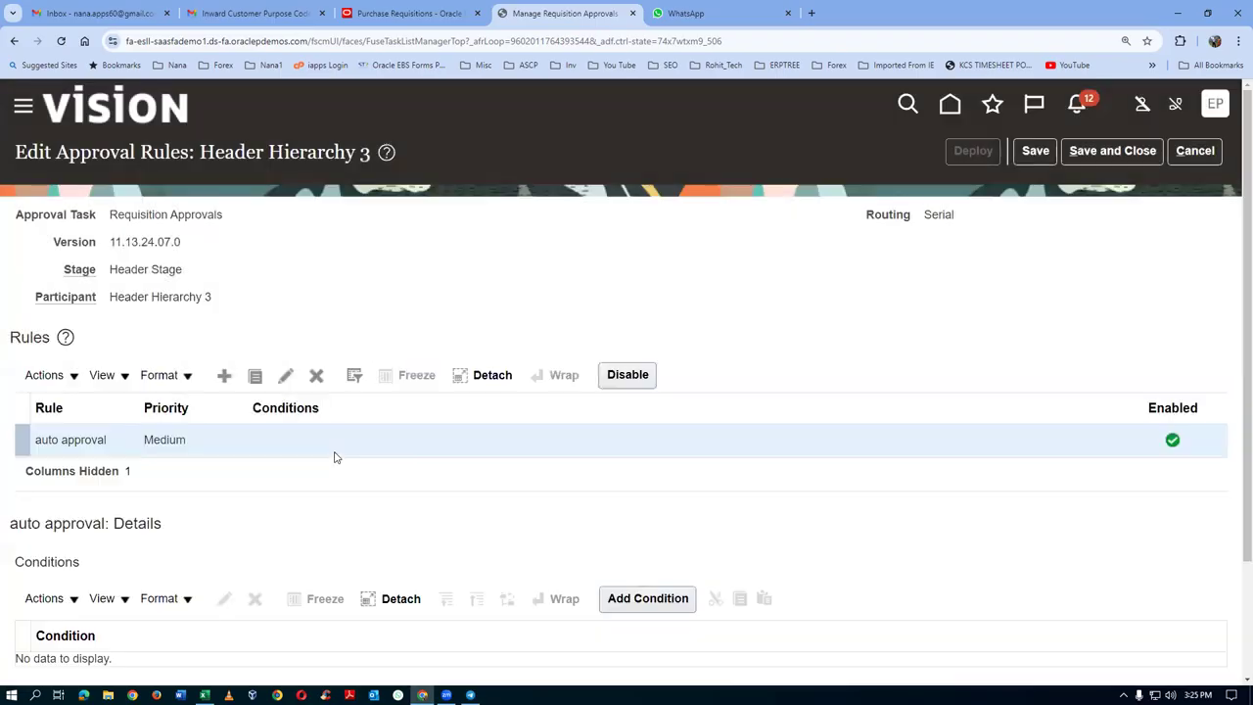
Step: Add a condition to the auto approval rule that Requisitioning BU equals p01 business unit
scroll(346, 456, "down", 2)
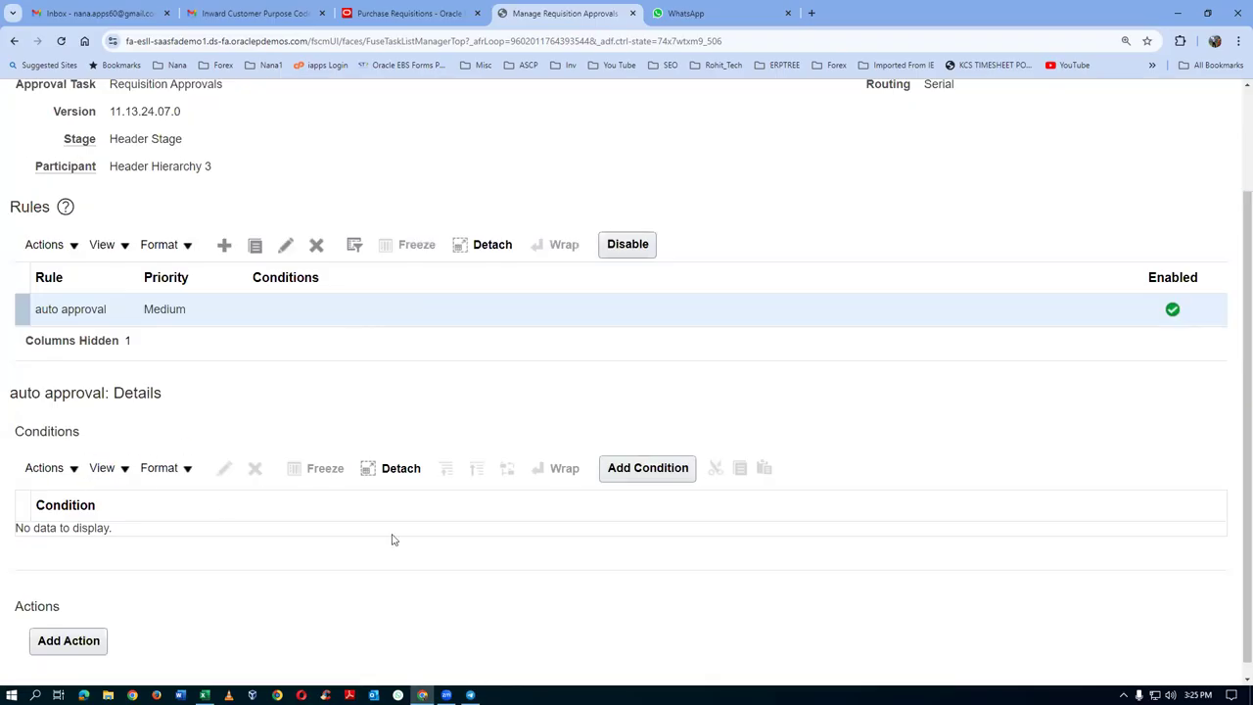
left_click(666, 474)
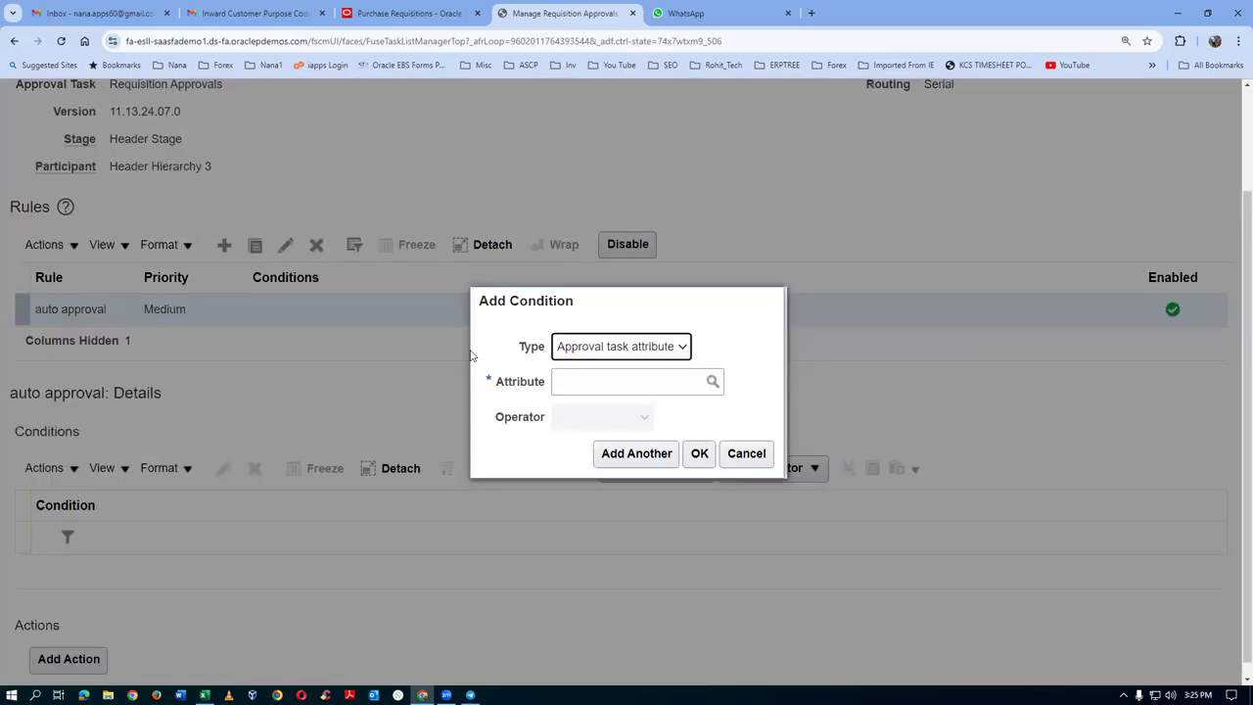
left_click(597, 384)
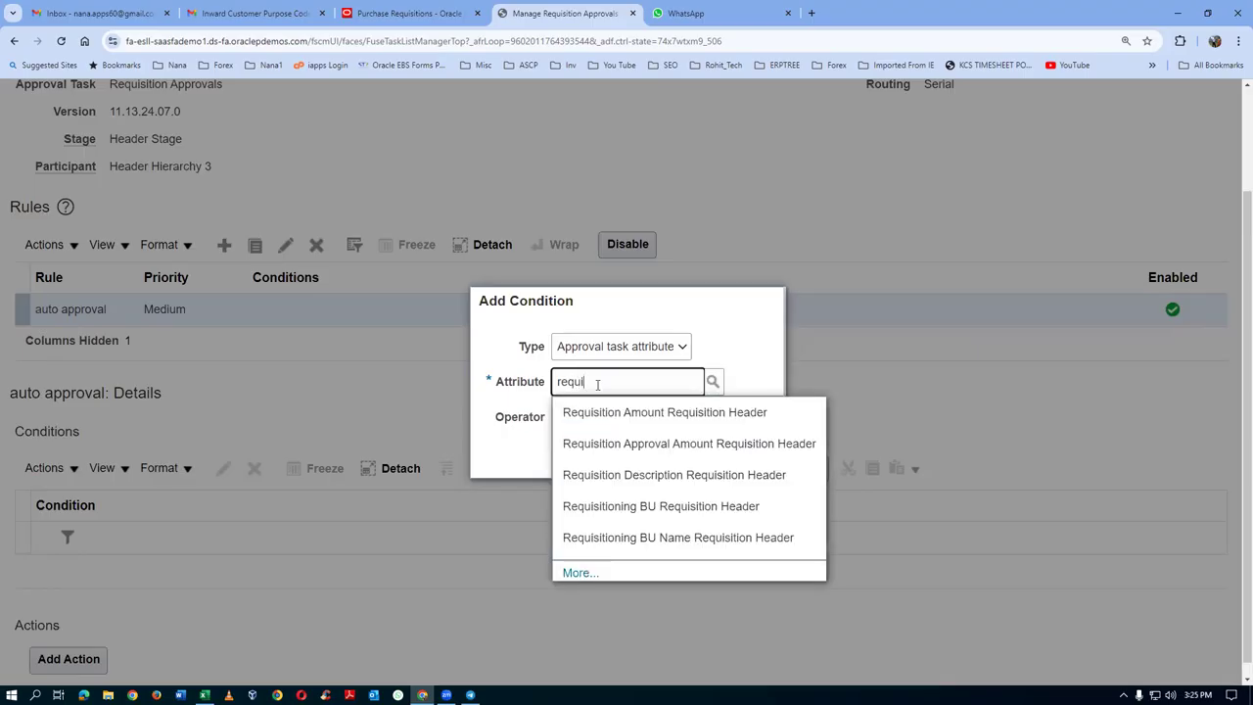
left_click(613, 506)
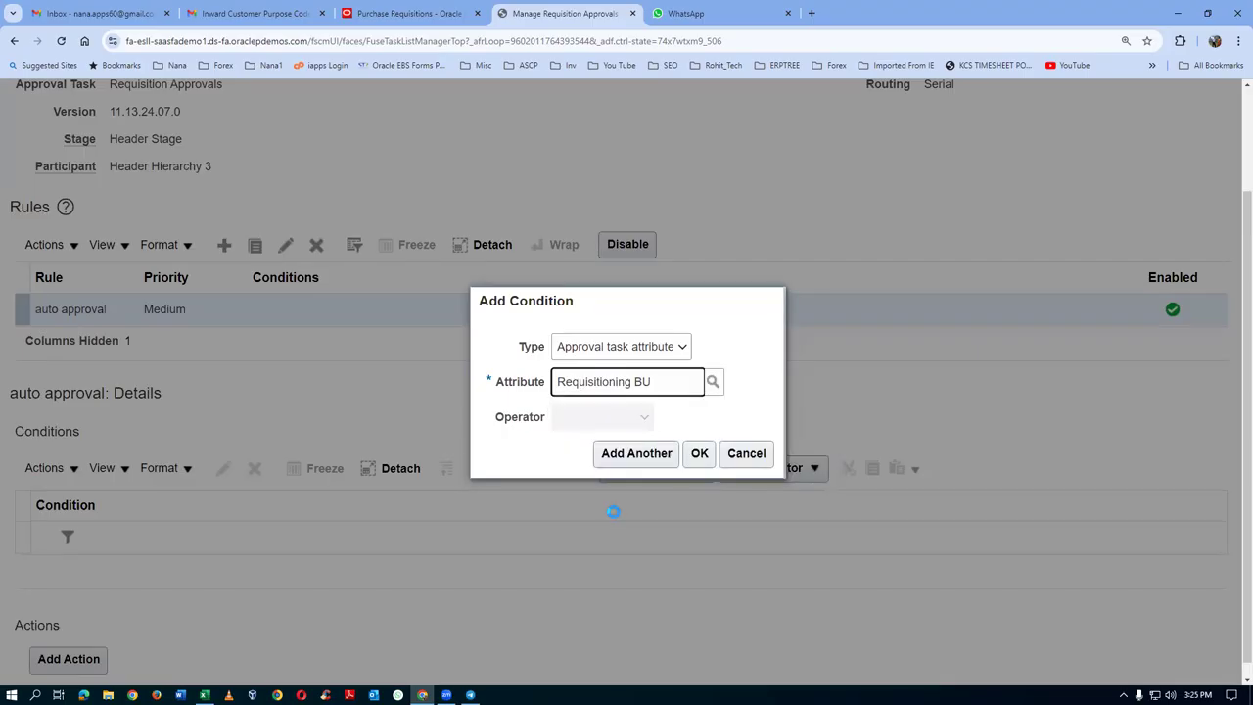
left_click(590, 456)
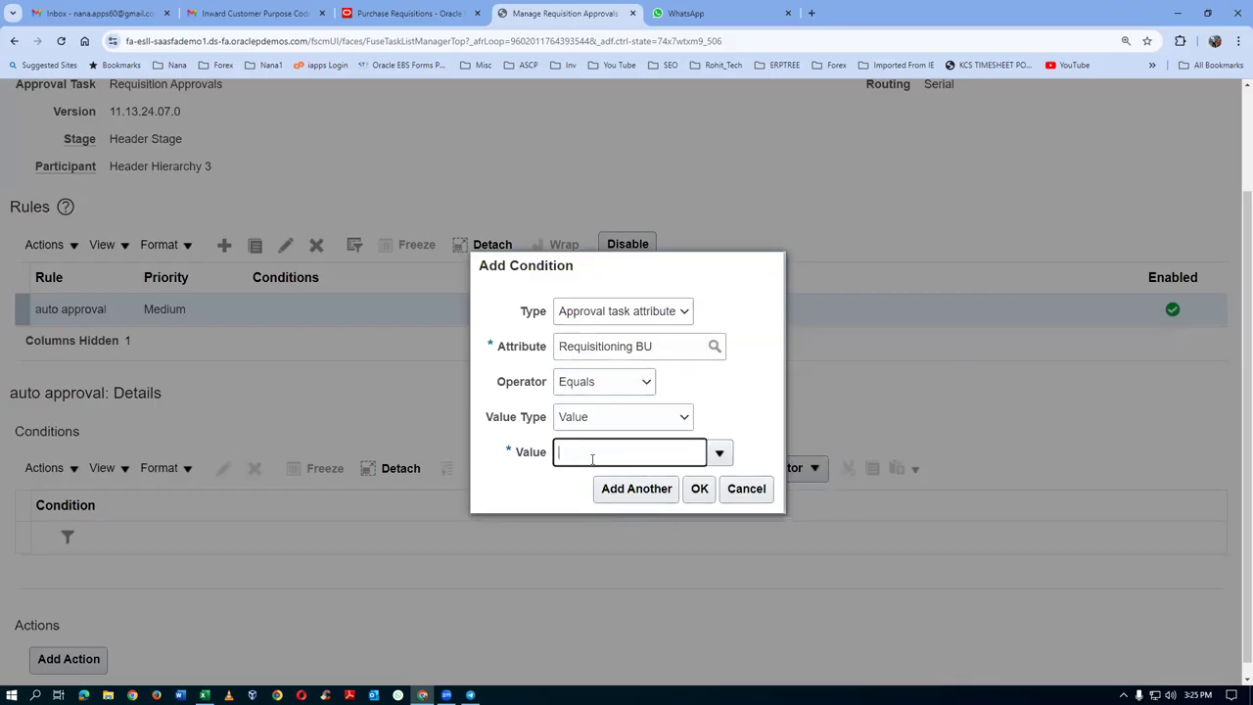
type("p01")
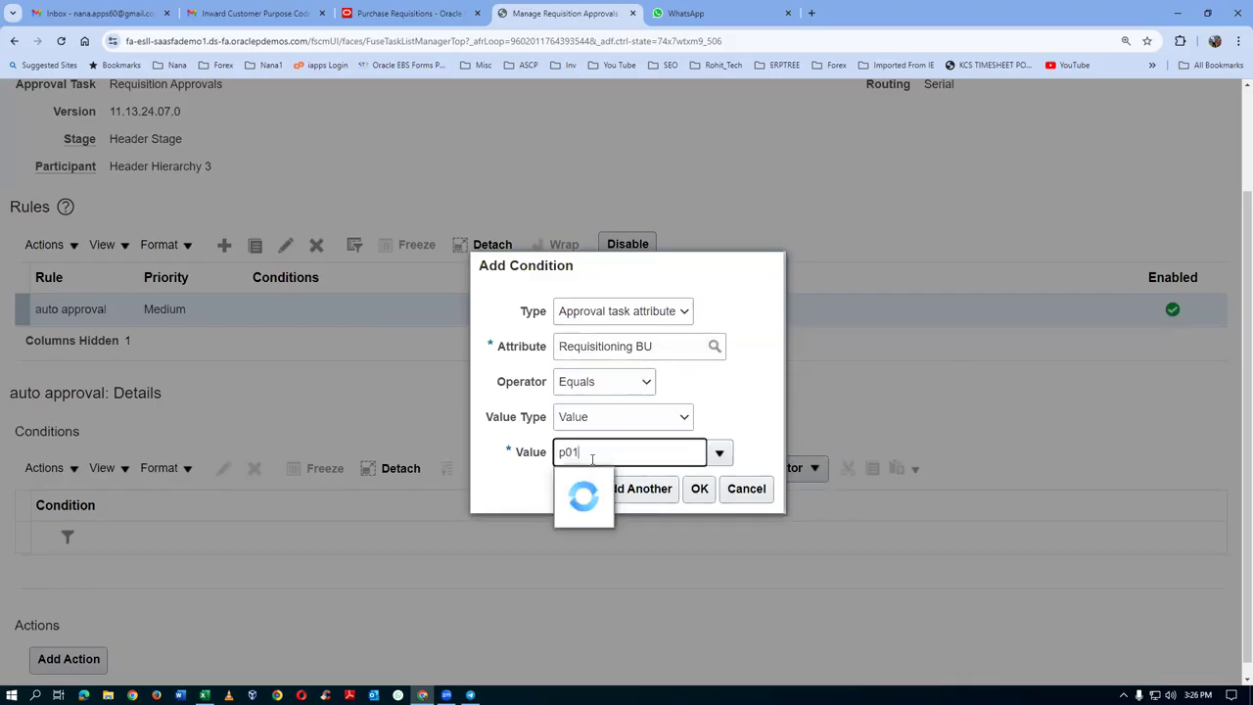
left_click(595, 479)
left_click(699, 488)
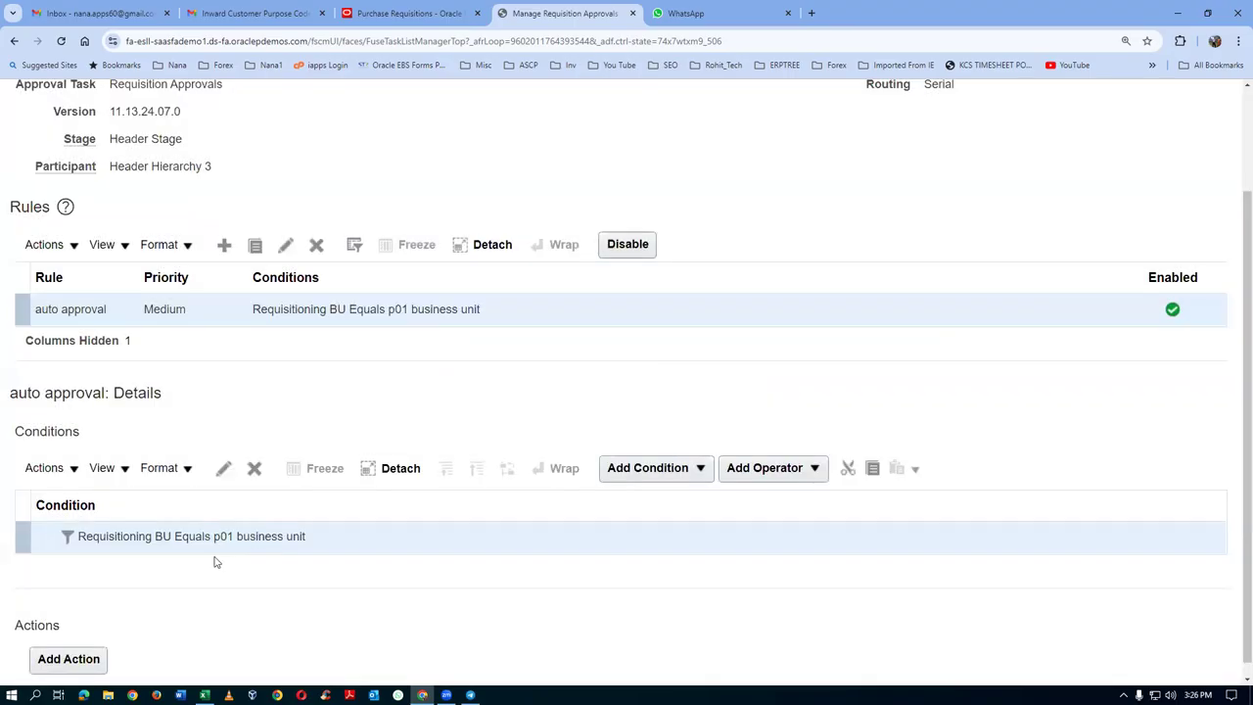
Step: Add an action to the auto approval rule with type Automatic and the outcome set to Approved
scroll(313, 558, "down", 1)
left_click(69, 644)
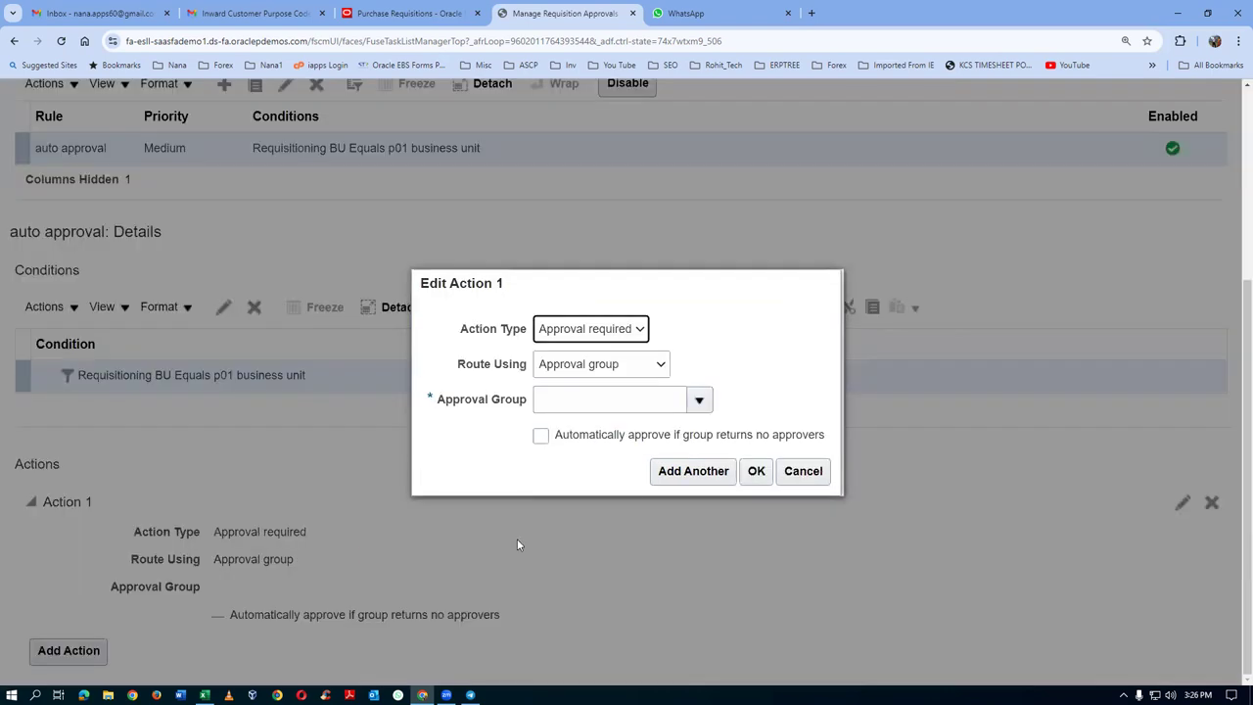
left_click(608, 333)
left_click(596, 372)
left_click(657, 443)
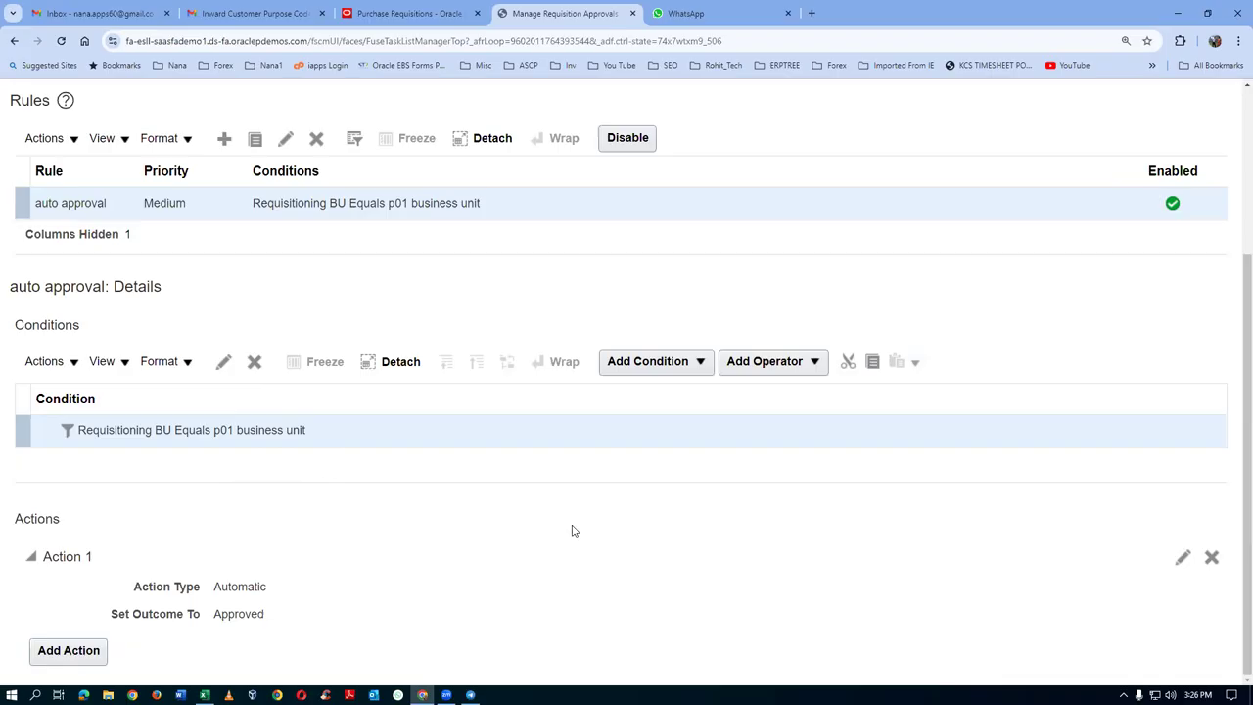
Step: Save and deploy the auto approval rule, and enable the Header Hierarchy 3 participant before leaving requisition approvals
scroll(573, 530, "up", 3)
left_click(1035, 152)
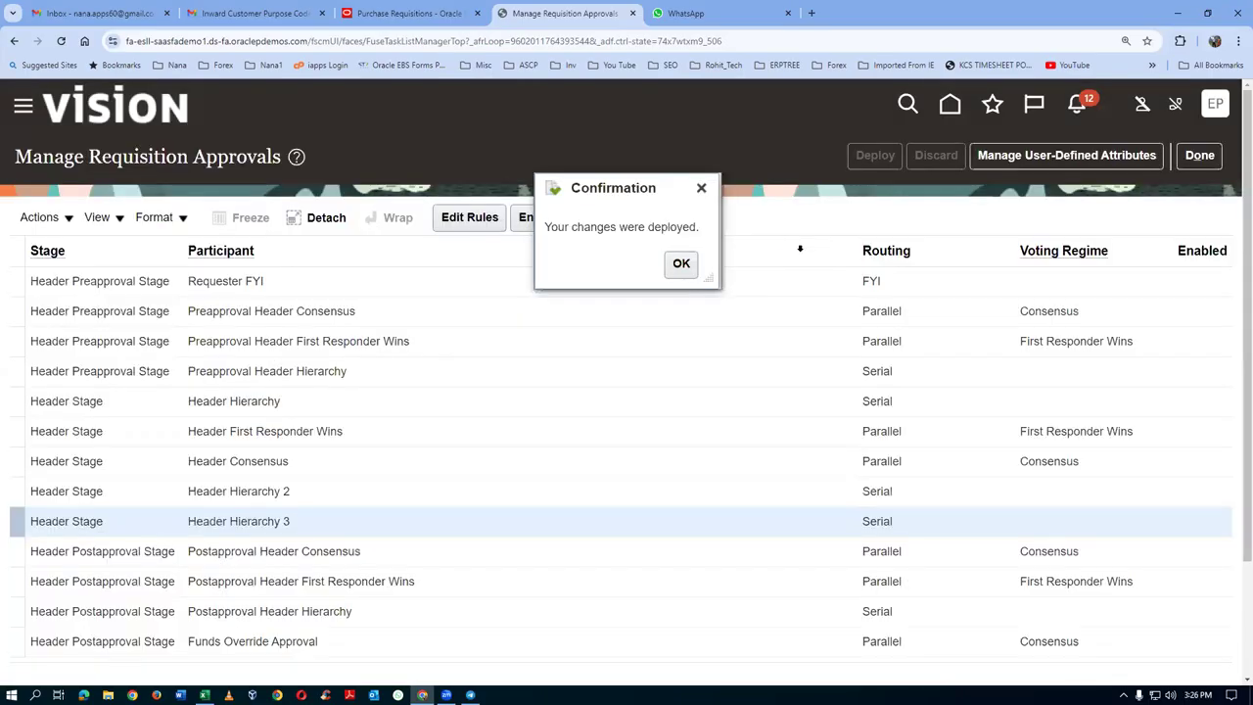
left_click(679, 263)
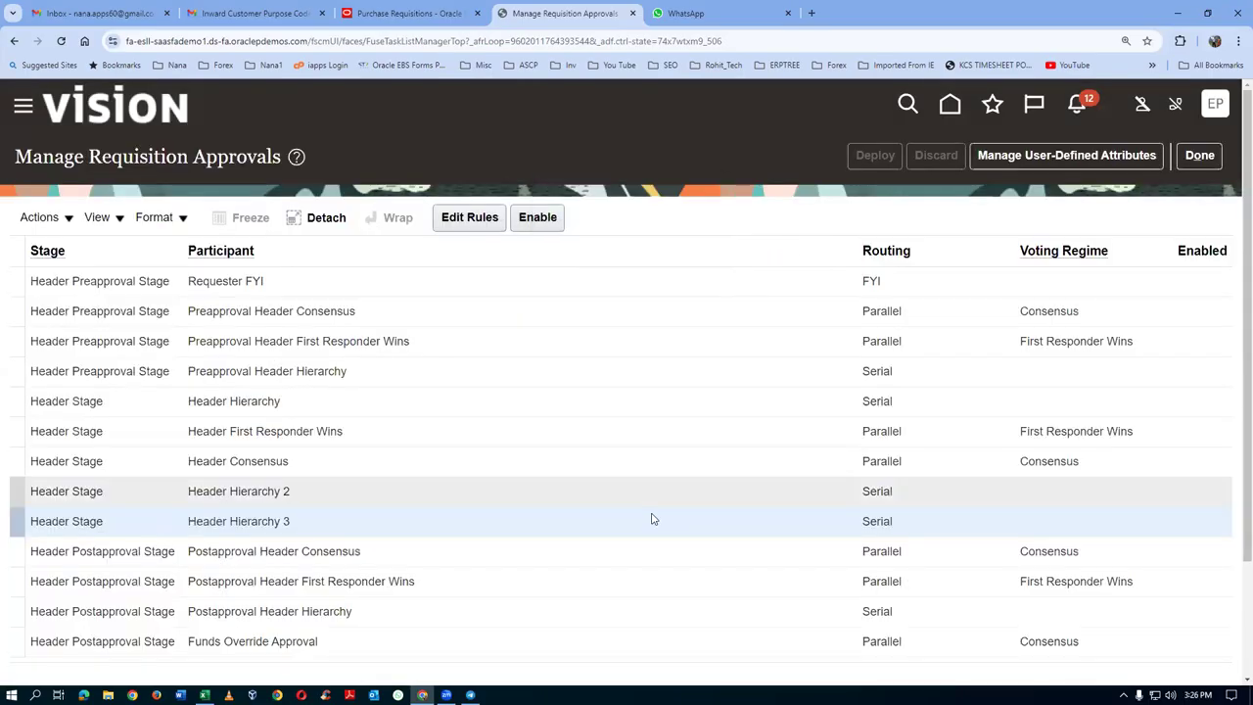
left_click(537, 216)
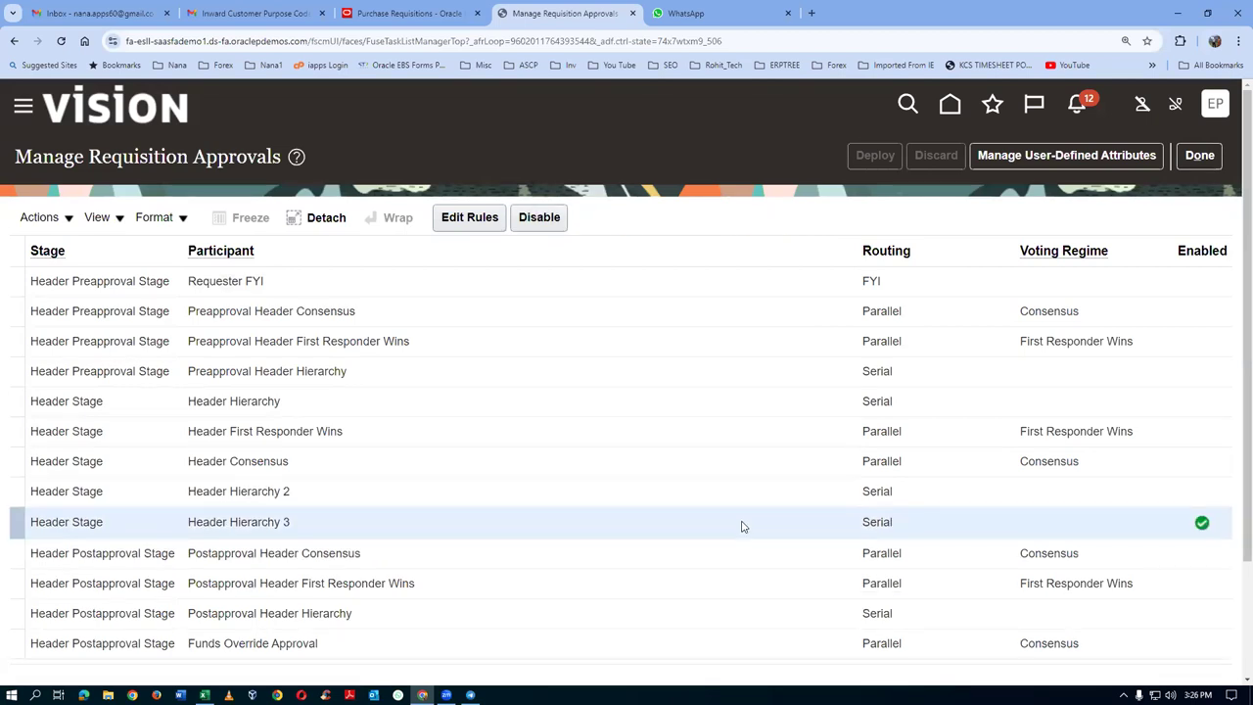
left_click(1199, 154)
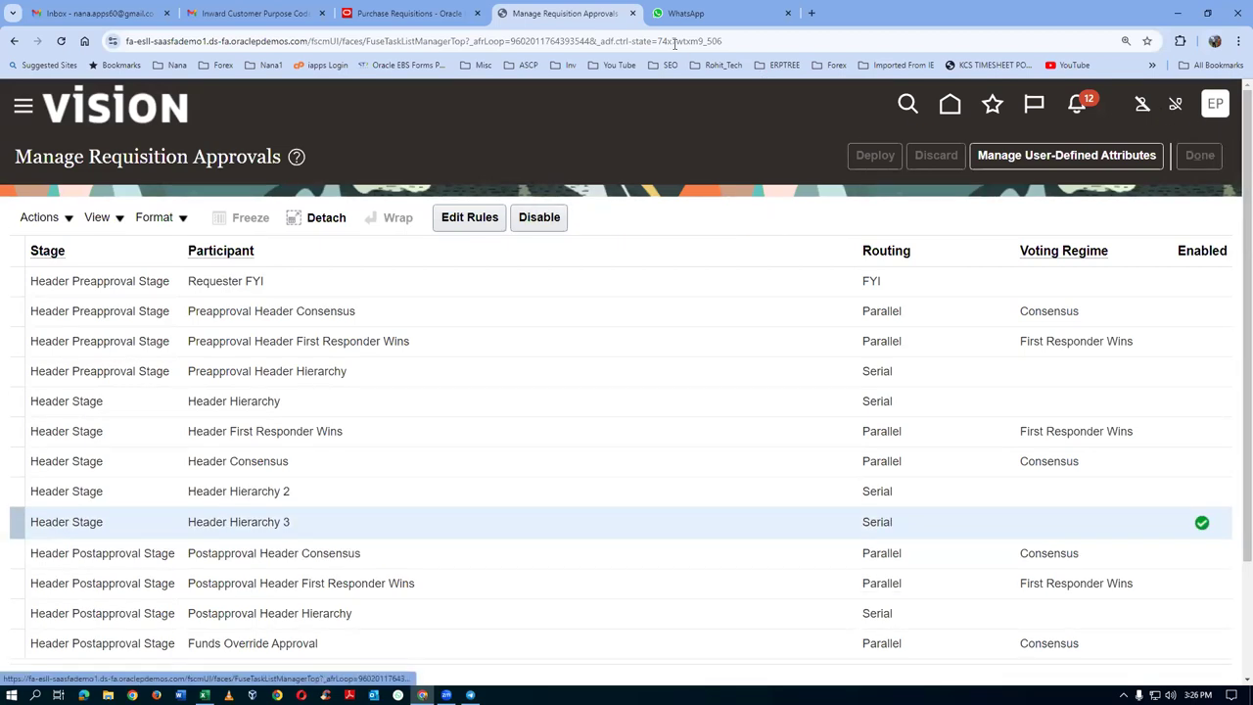
Step: Return to the p01_first_item requisition, leave its approval view, and save and close it
left_click(422, 10)
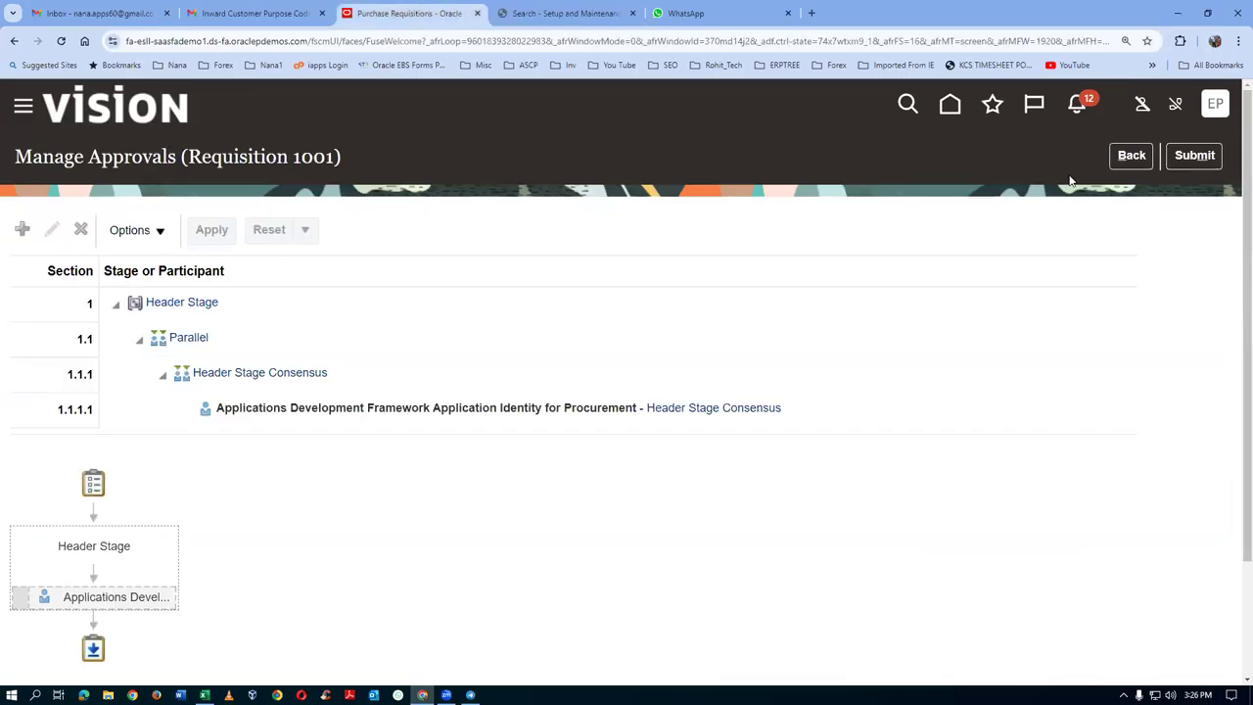
left_click(1192, 156)
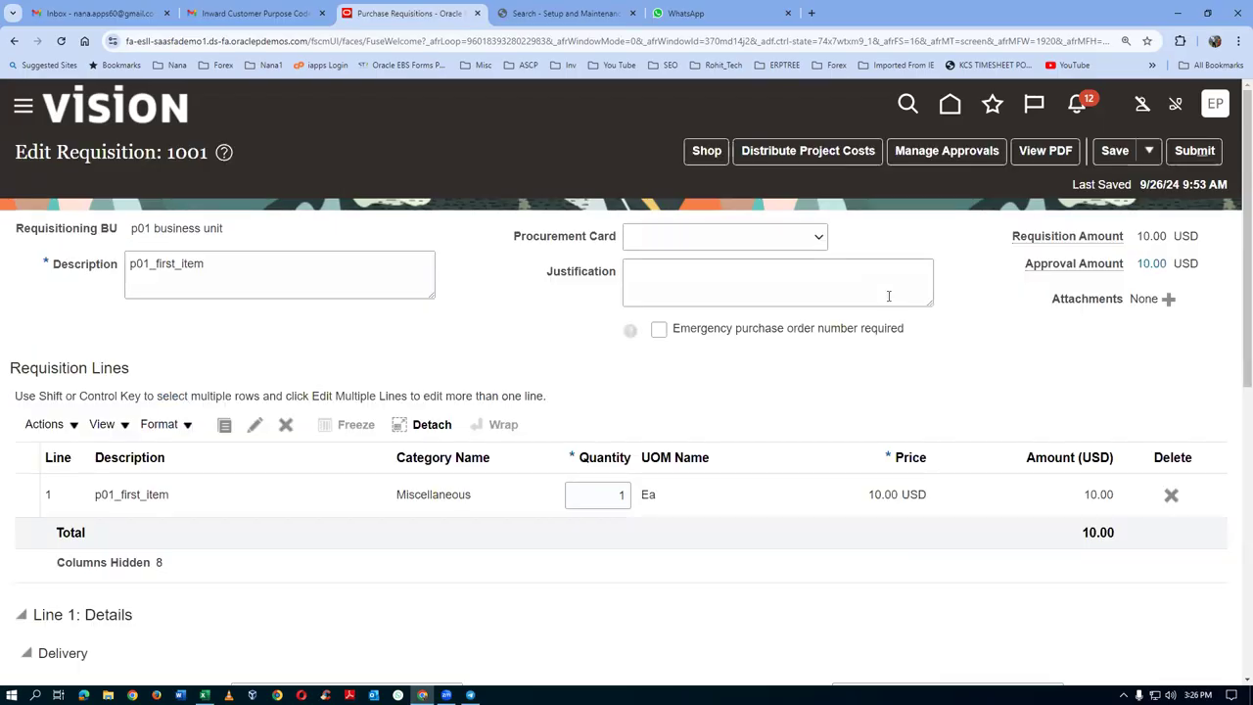
left_click(1149, 151)
left_click(1157, 182)
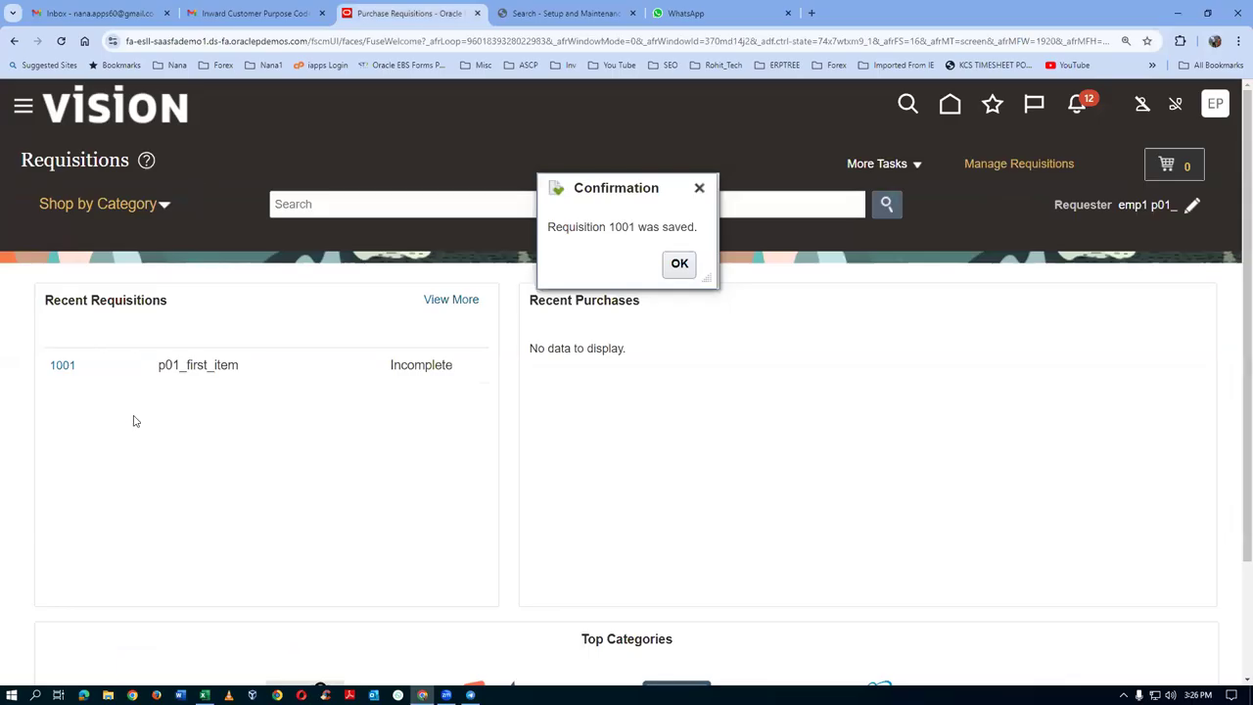
left_click(679, 264)
Step: Reopen the p01_first_item requisition for editing, review its regenerated approval flow, and submit it for approval
left_click(68, 372)
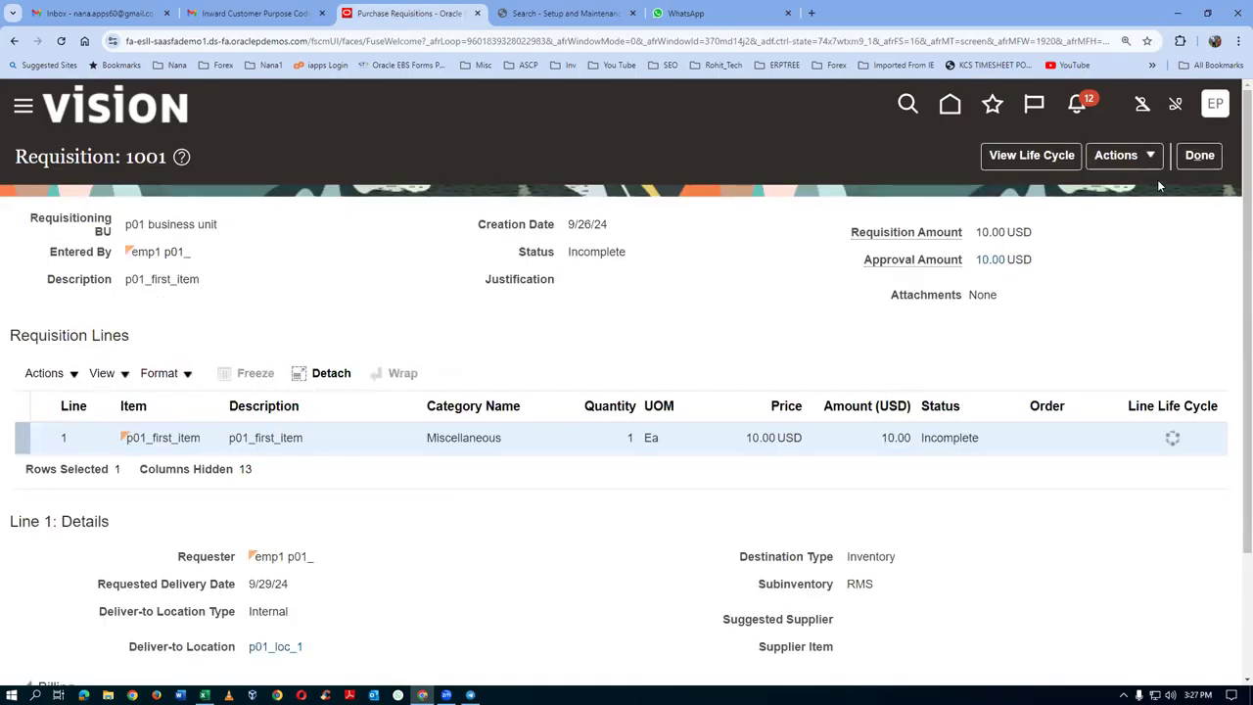
left_click(1132, 163)
left_click(1047, 278)
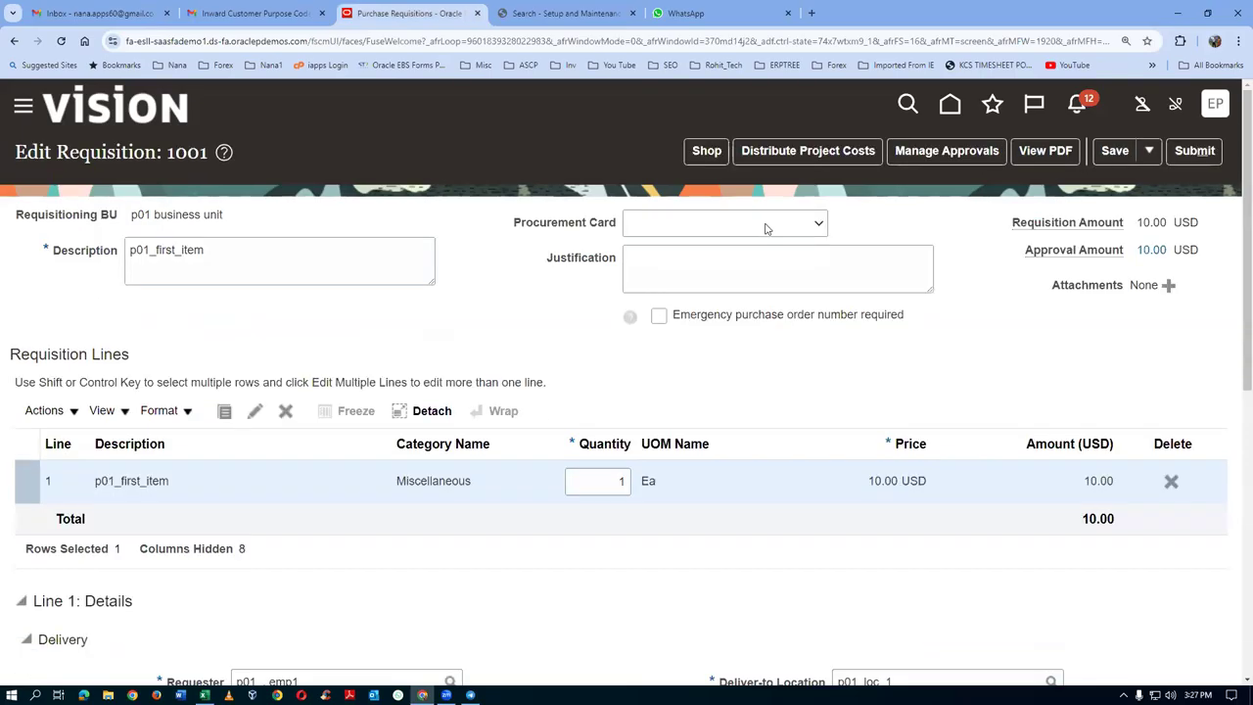
left_click(953, 157)
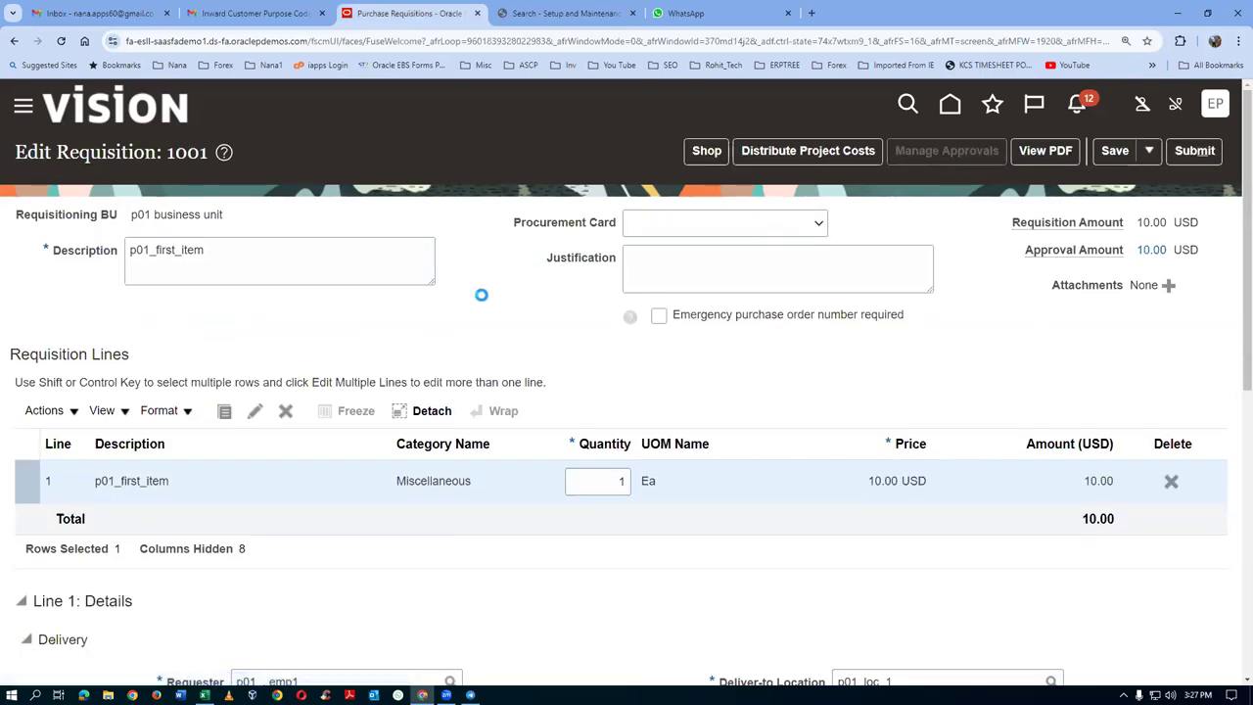
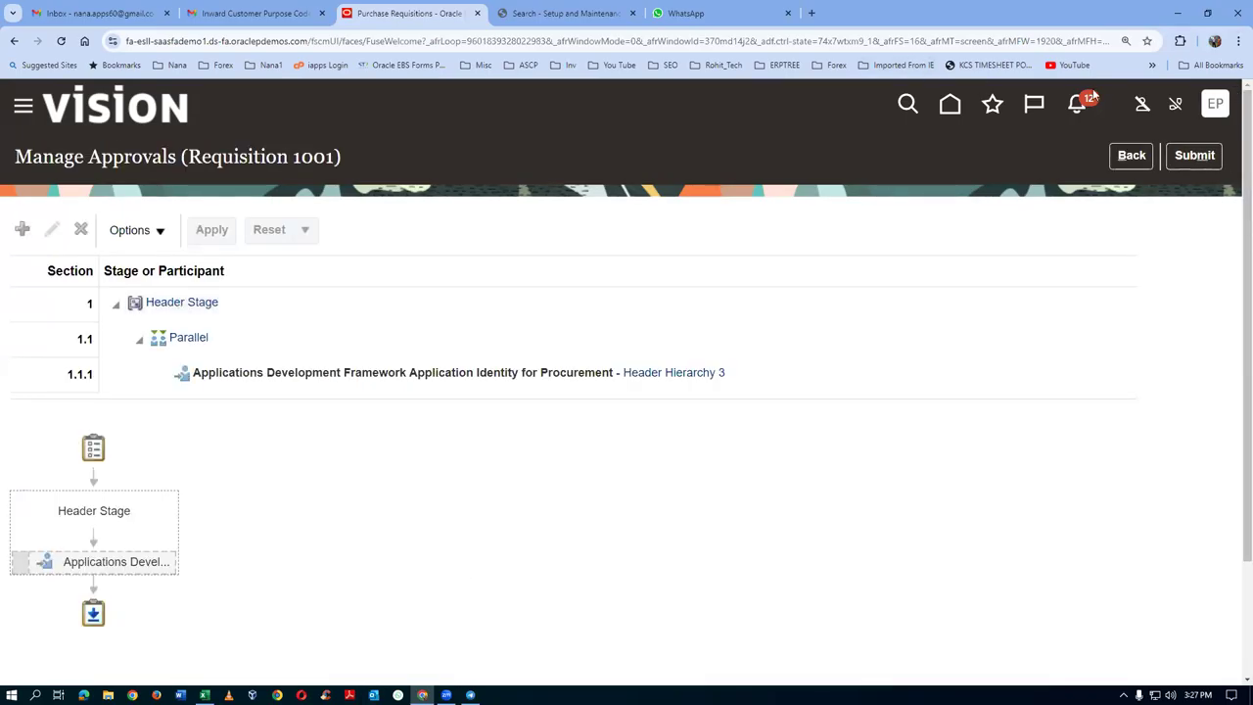
left_click(1208, 157)
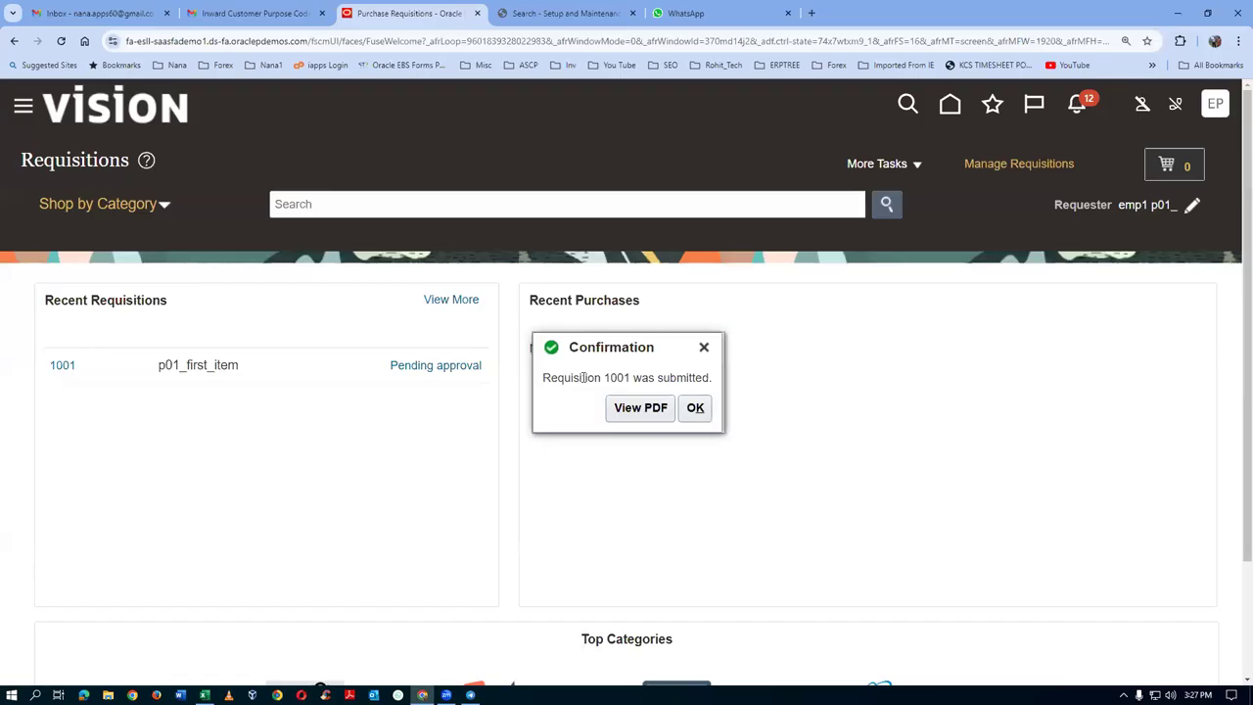
left_click(695, 408)
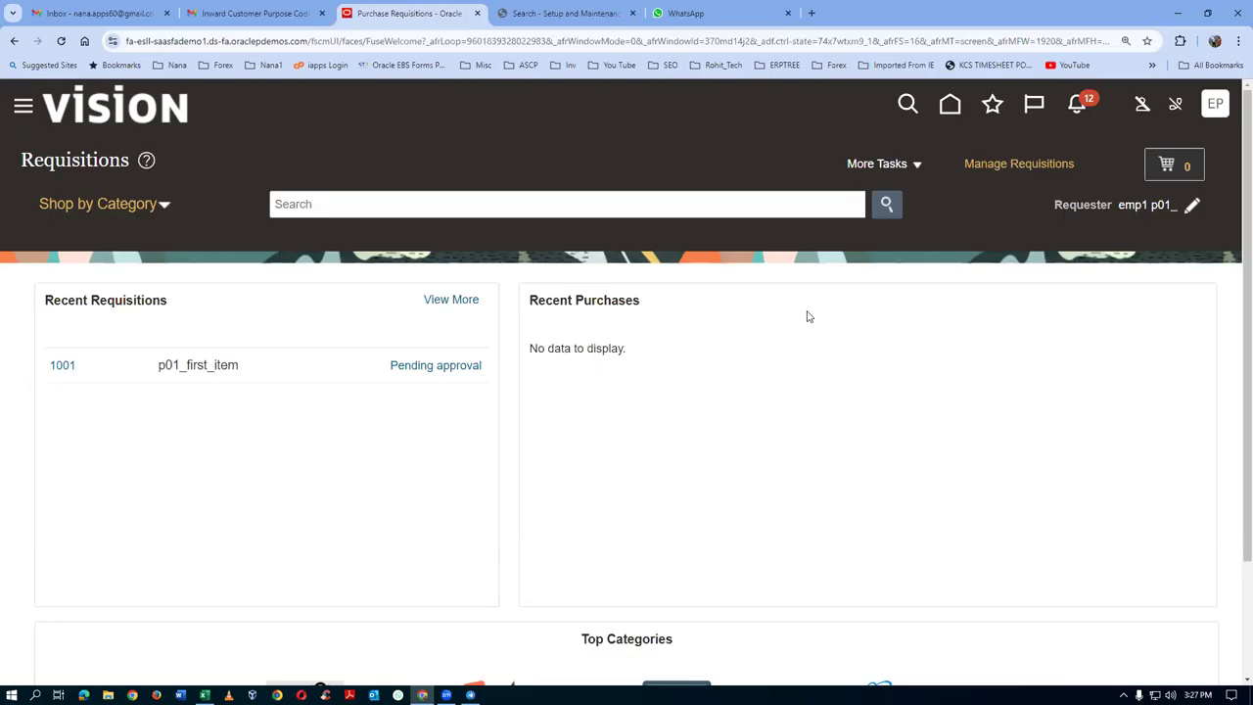
Step: Check the approval details of the submitted p01_first_item requisition repeatedly, from both the recent requisitions list and its requisition line
left_click(457, 368)
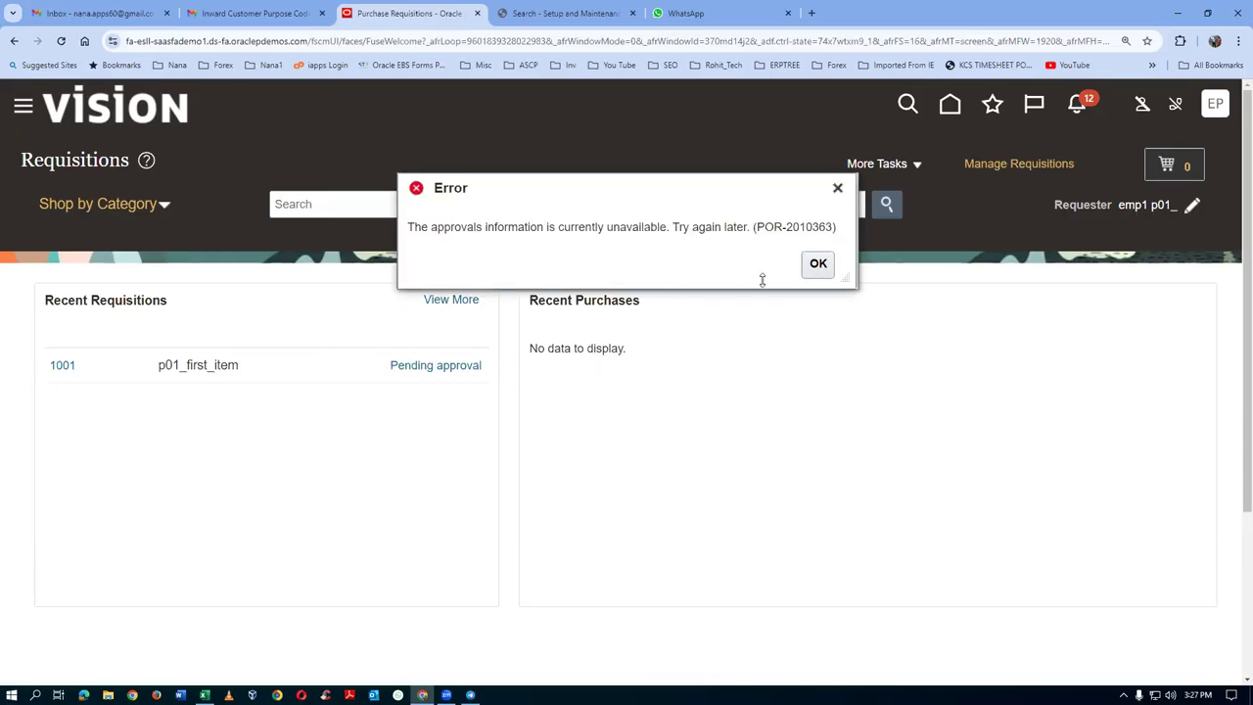
left_click(816, 264)
left_click(62, 366)
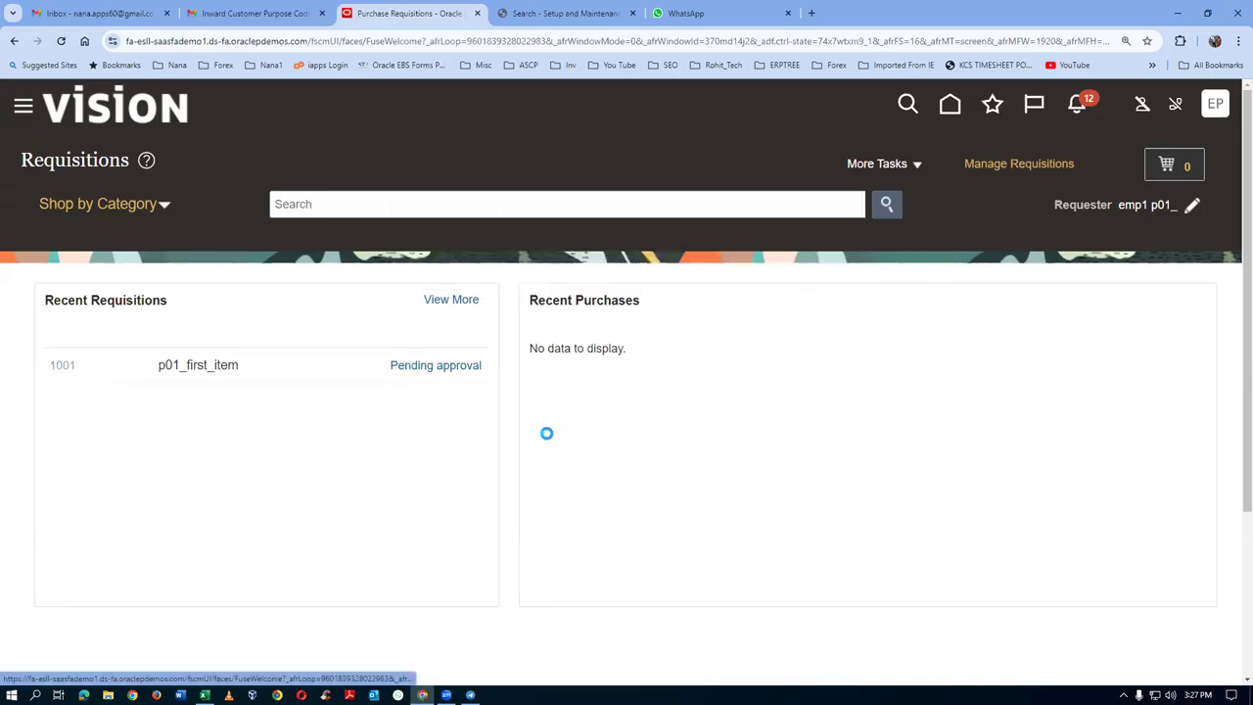
left_click(974, 440)
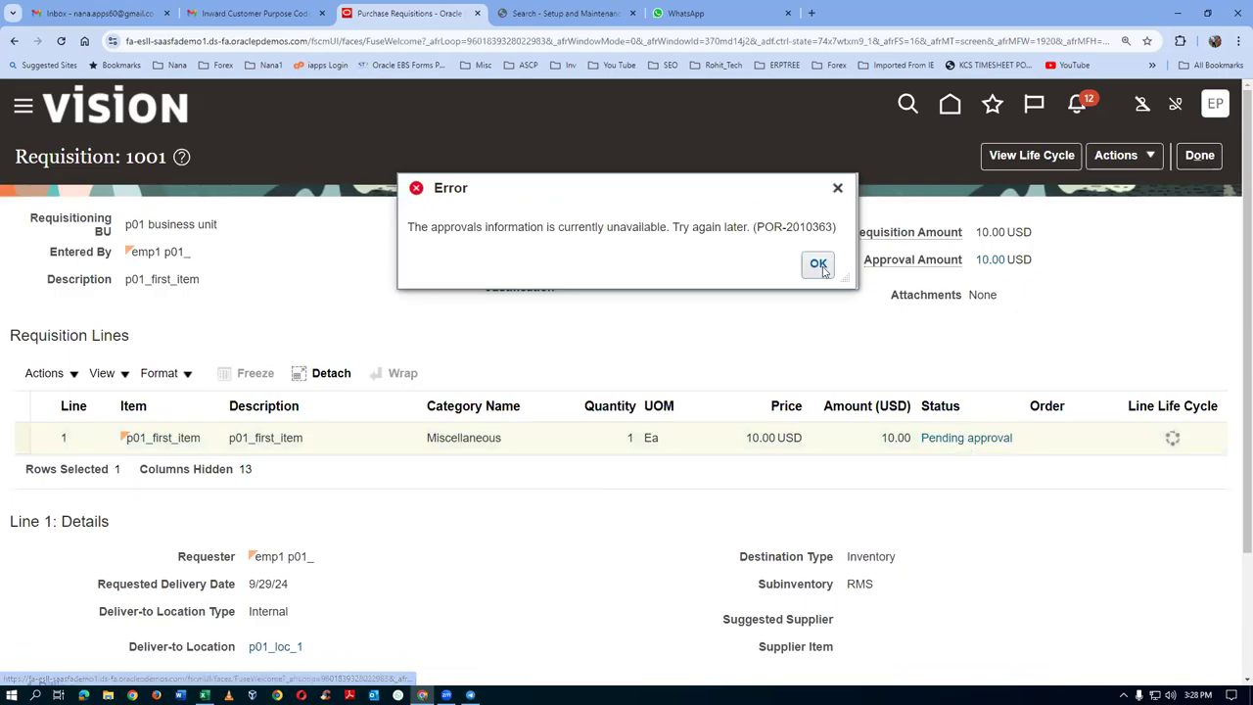
left_click(816, 264)
left_click(1199, 162)
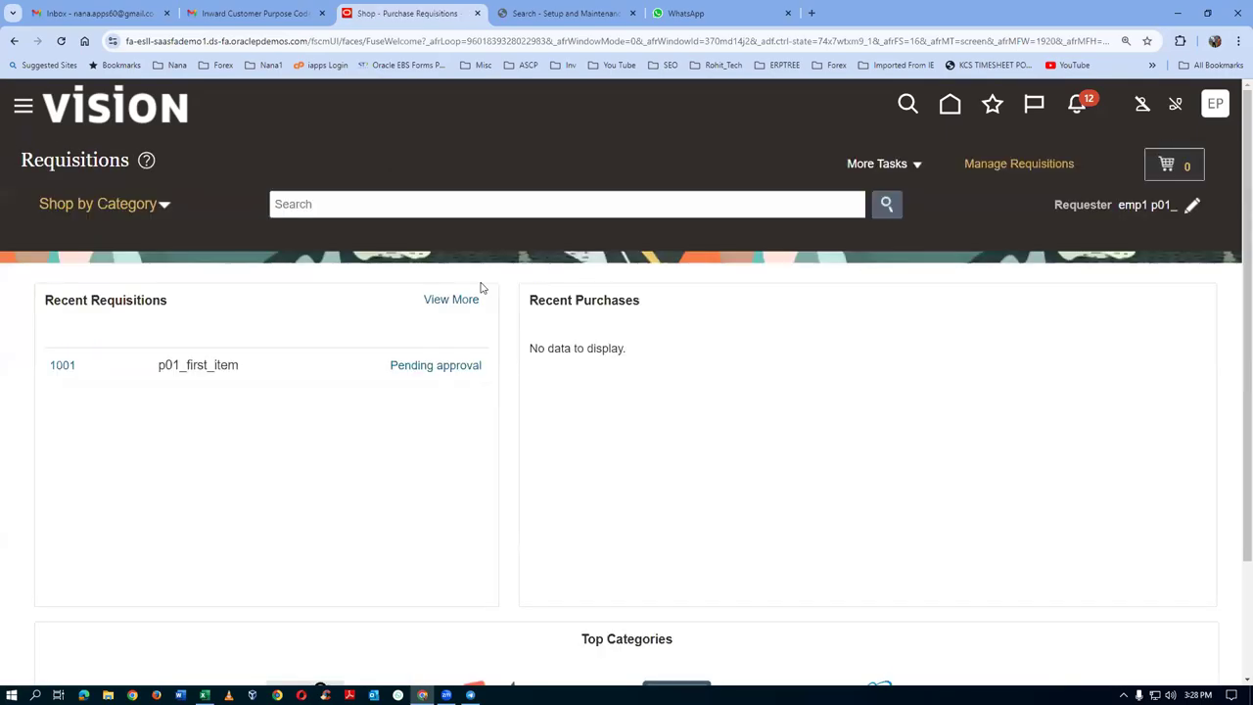
left_click(431, 366)
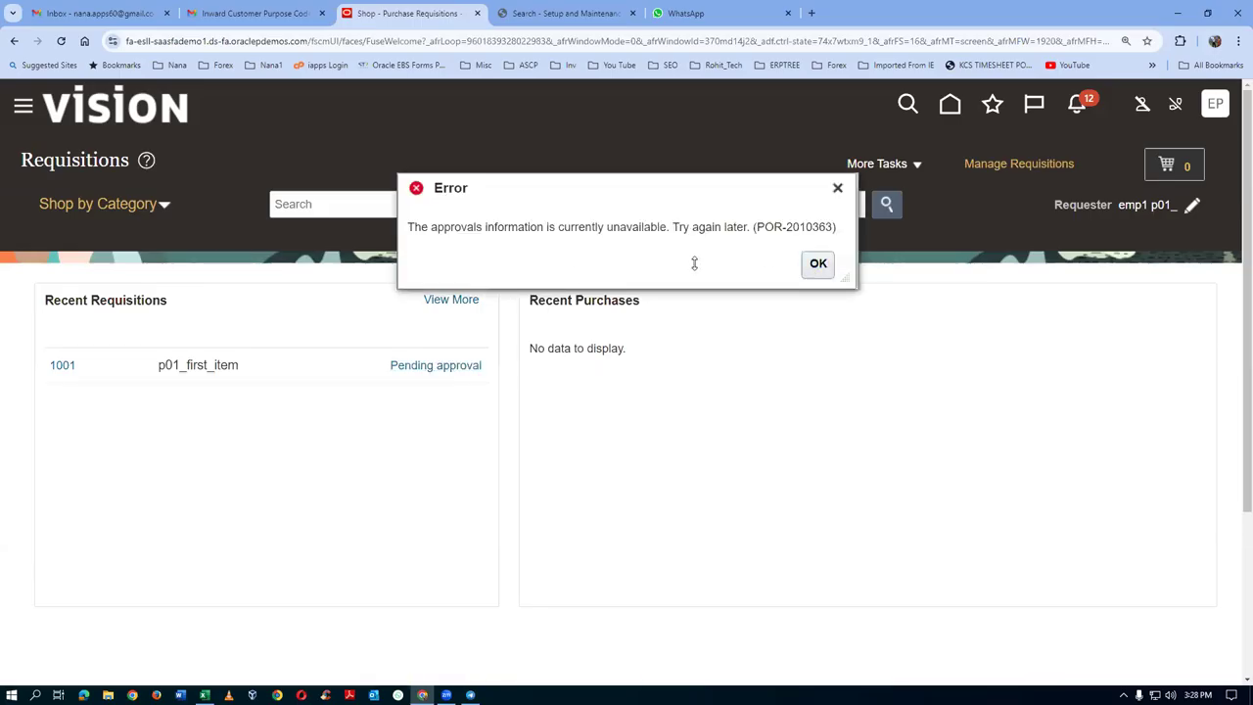
left_click(817, 263)
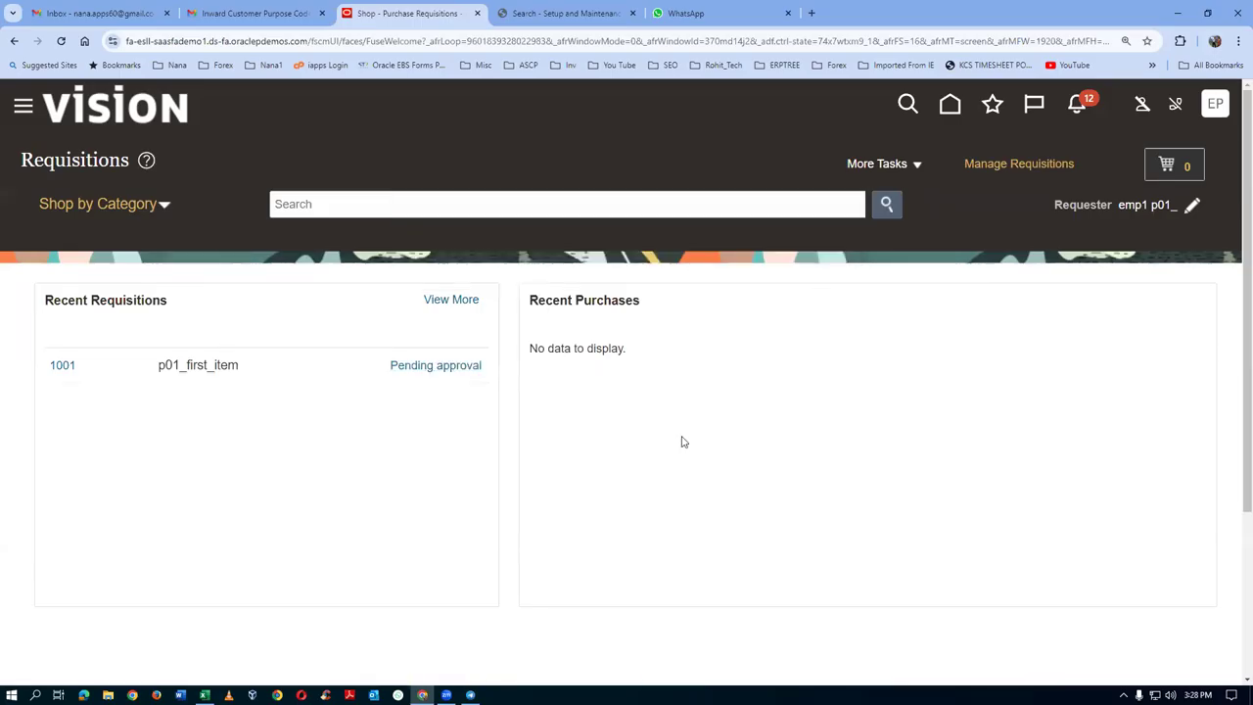
left_click(61, 368)
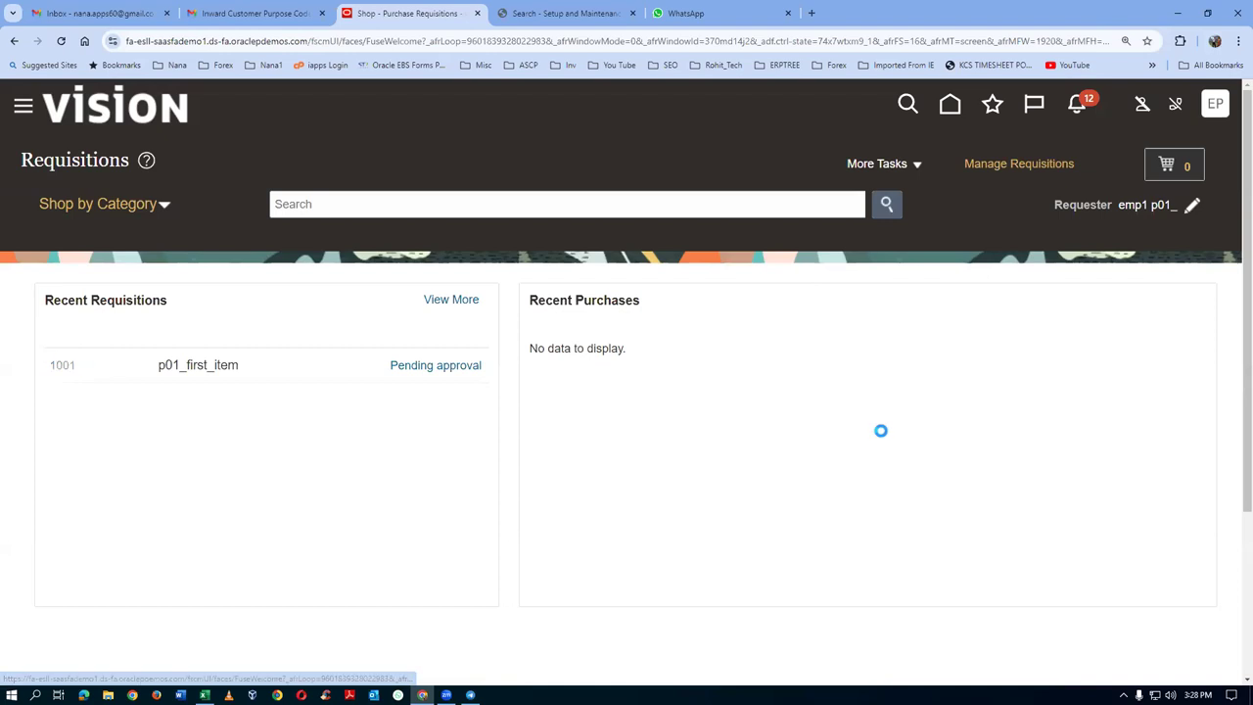
left_click(972, 440)
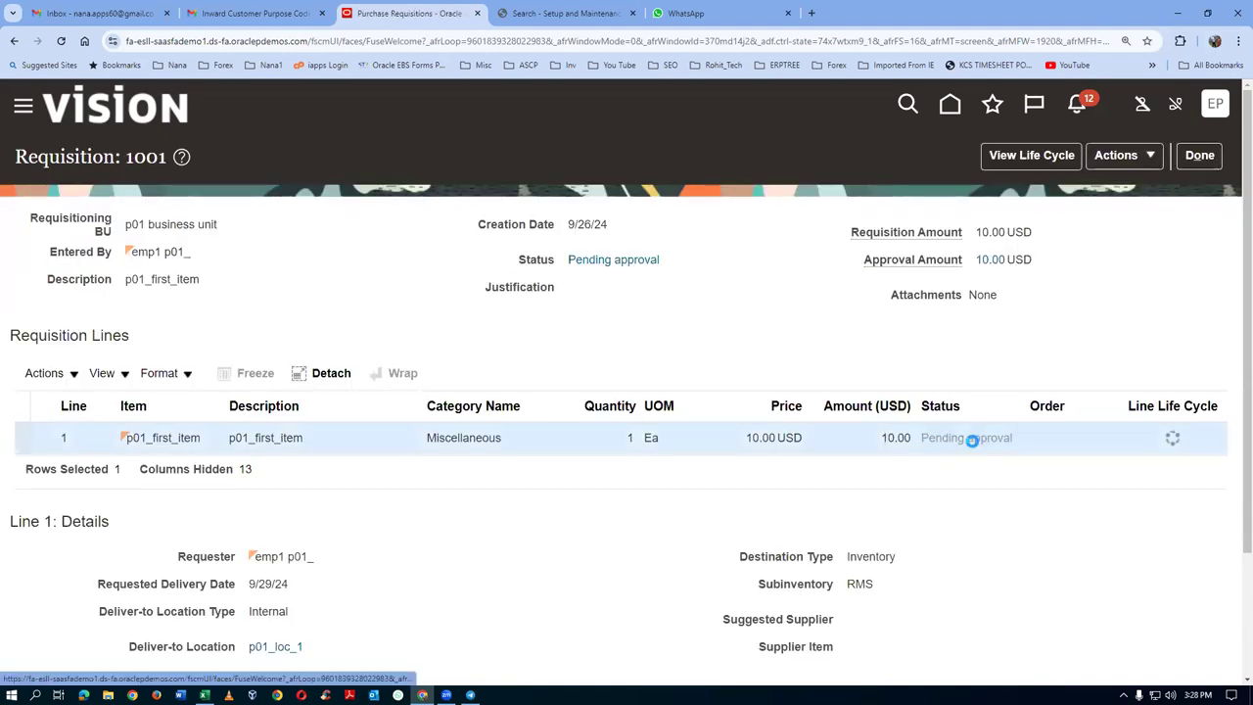
left_click(817, 263)
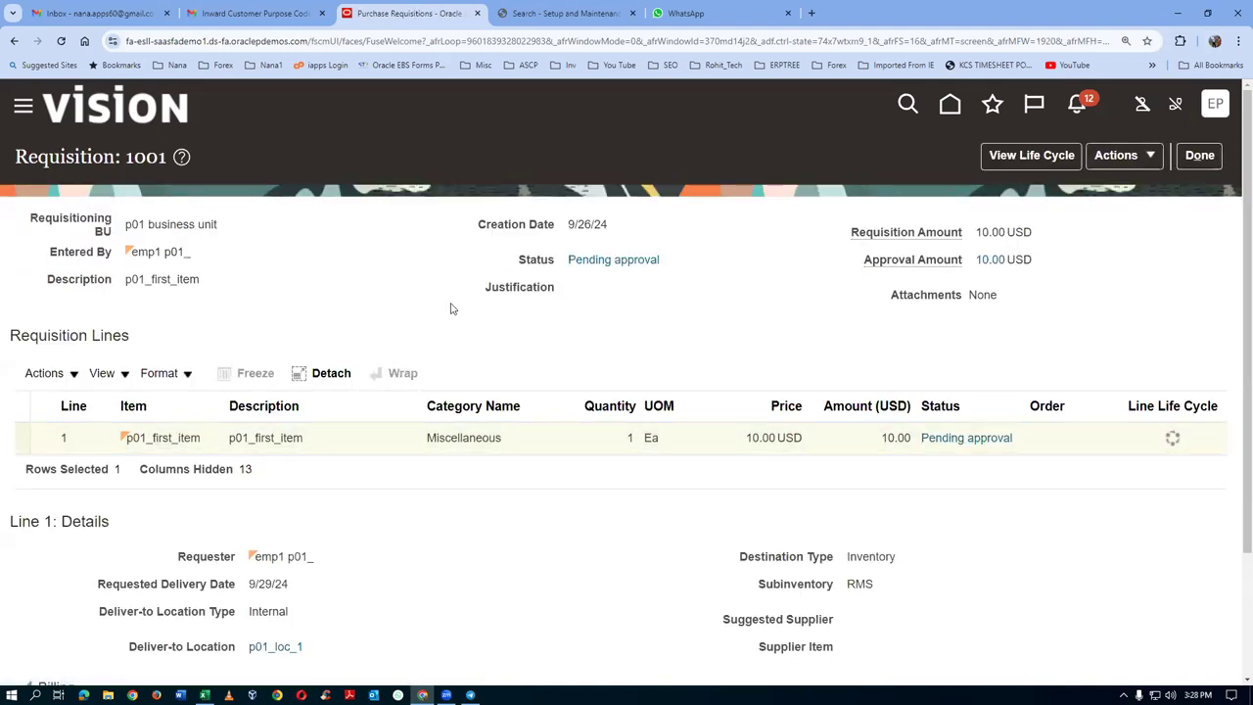
left_click(1199, 155)
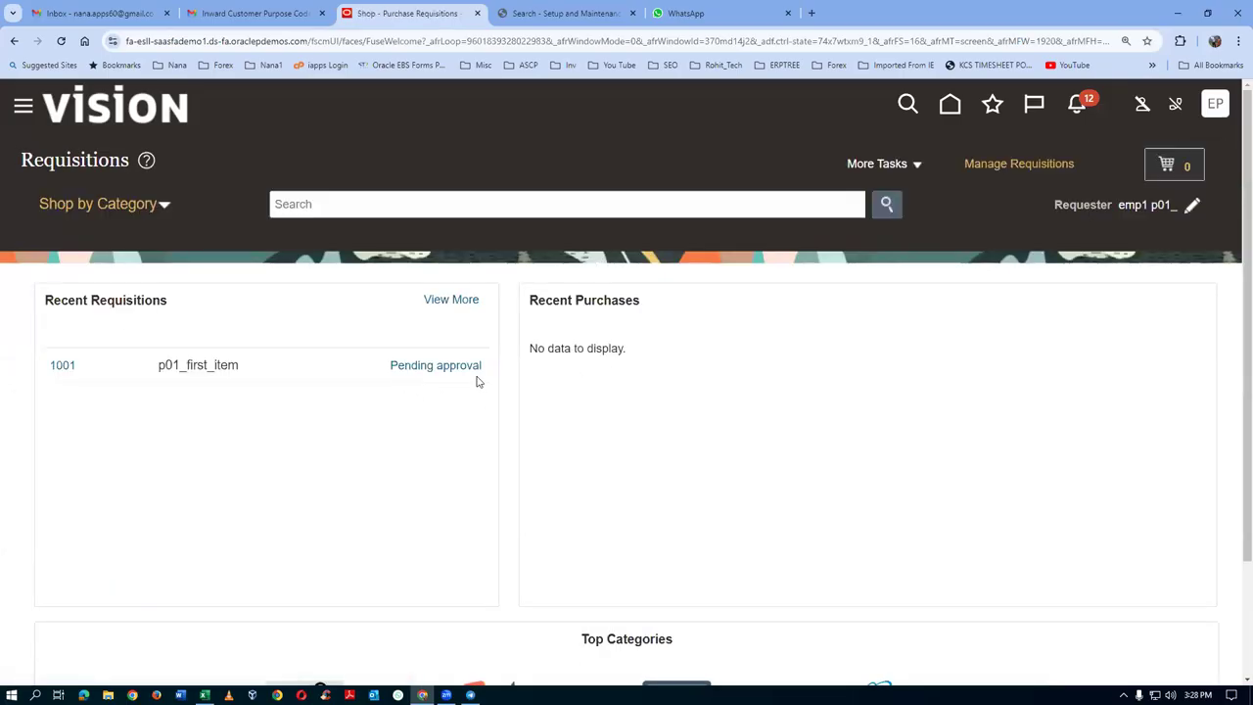
left_click(446, 366)
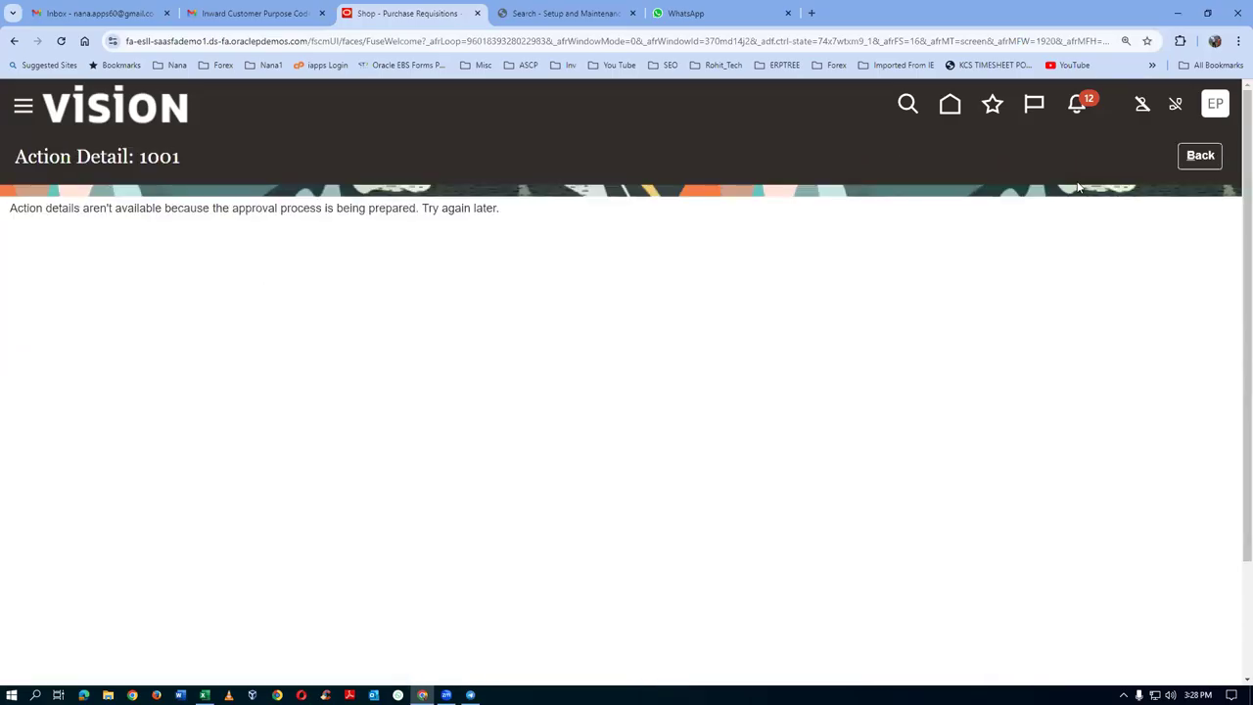
left_click(1199, 155)
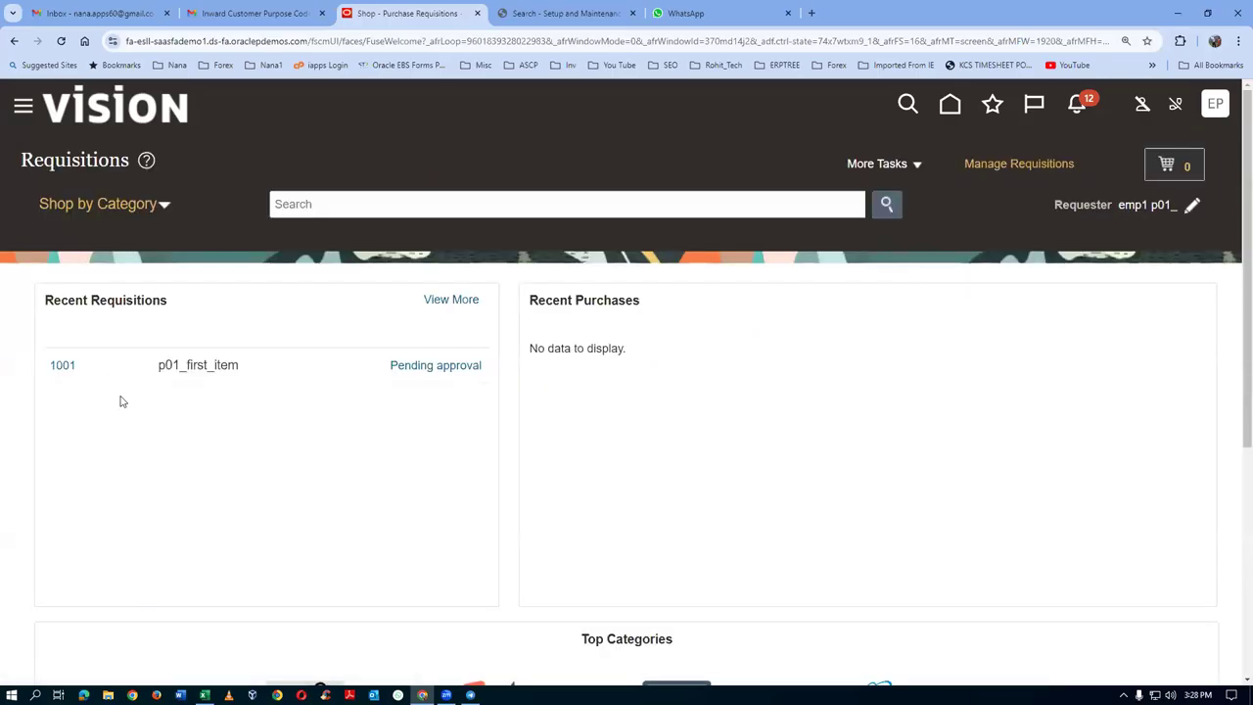
left_click(62, 365)
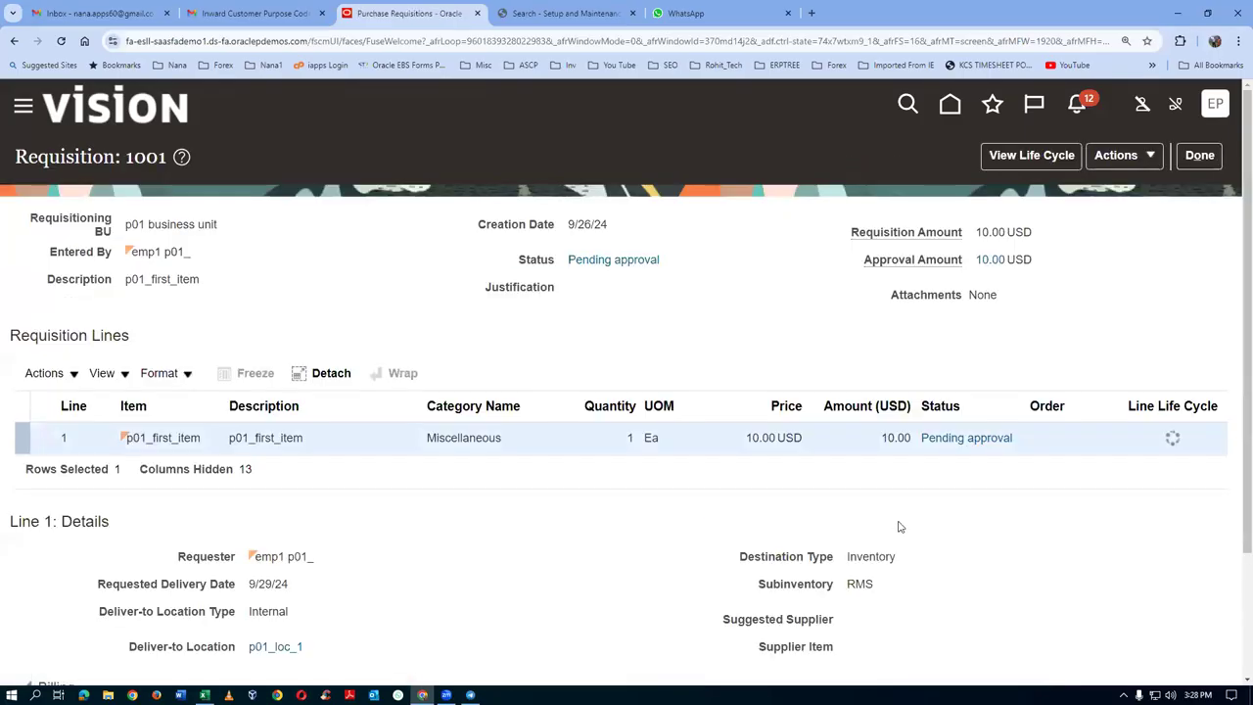
left_click(974, 440)
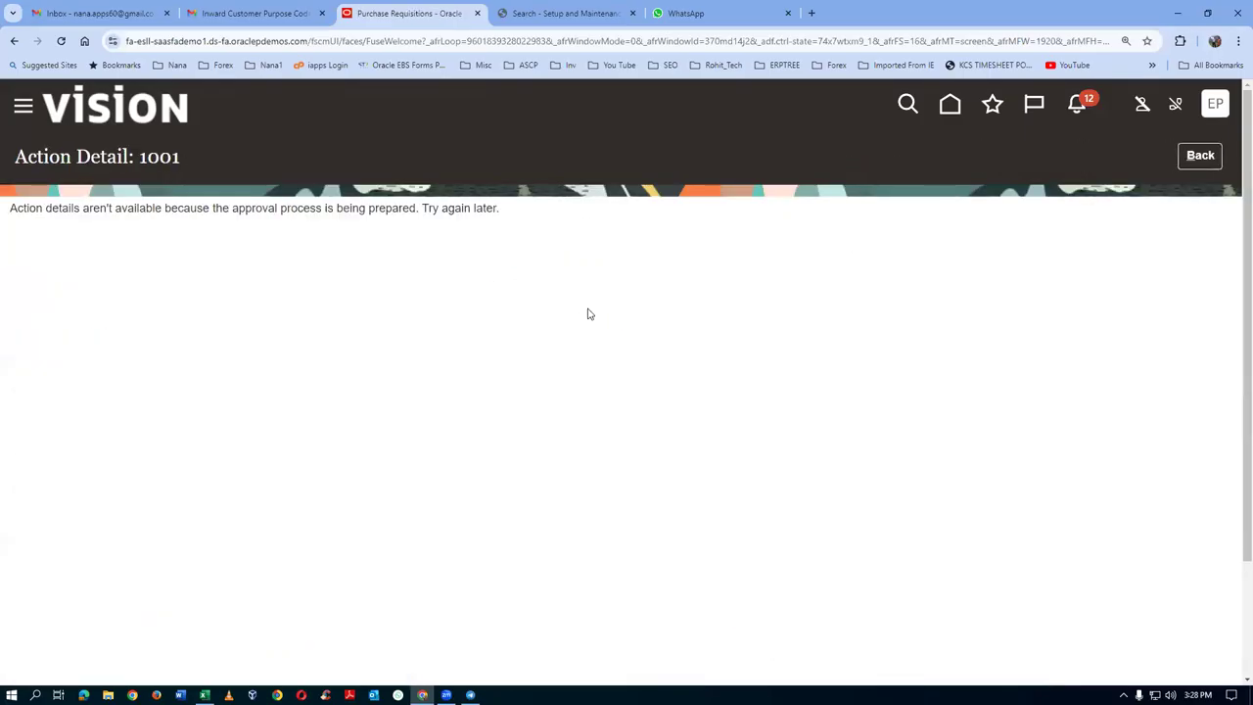
left_click(1199, 154)
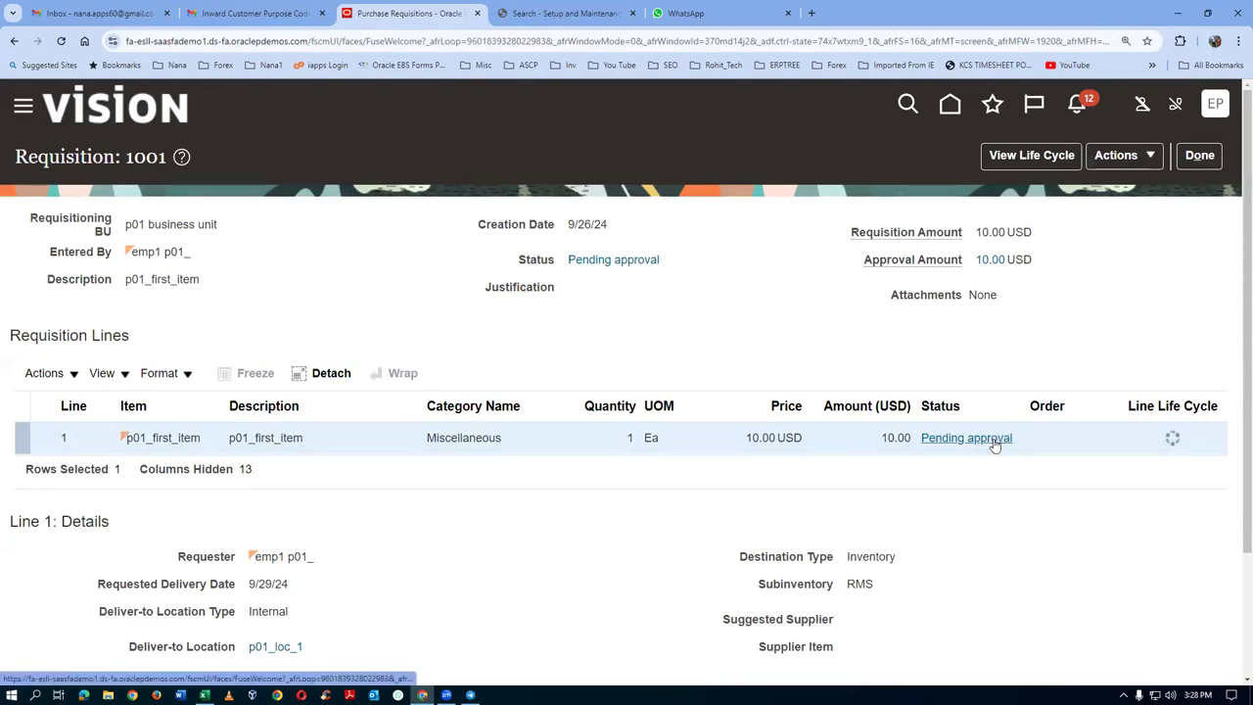
left_click(993, 441)
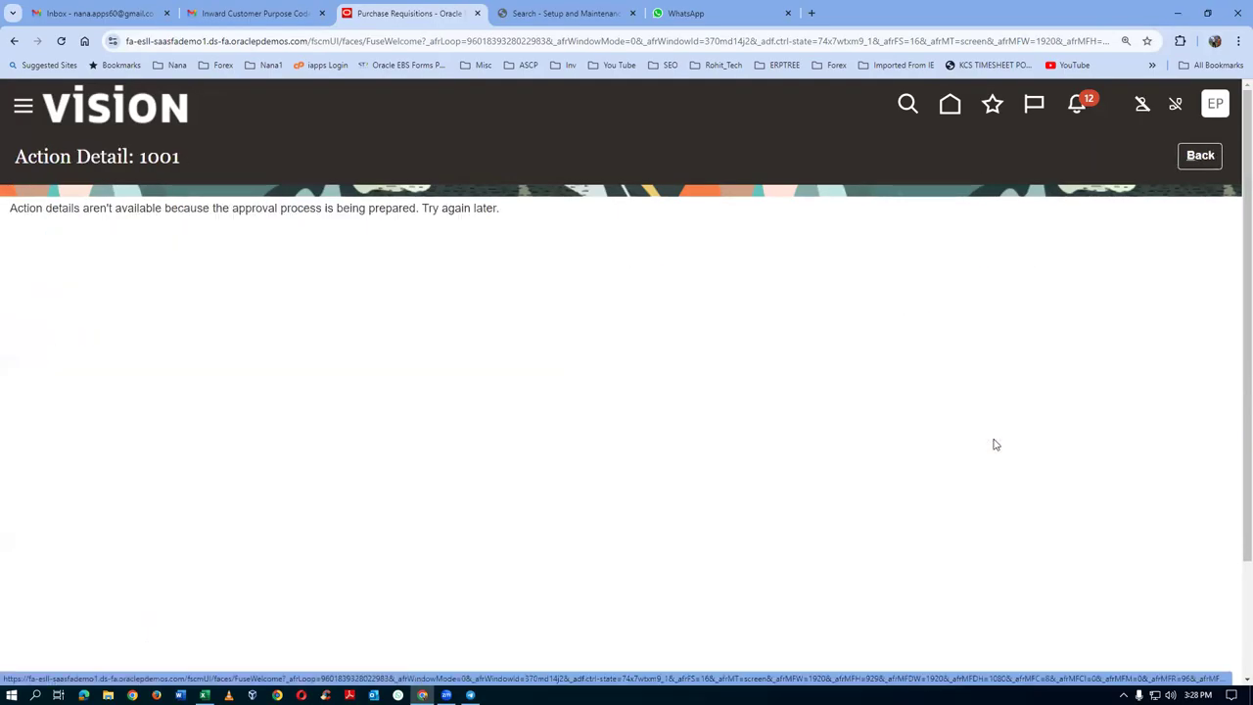
left_click(1199, 154)
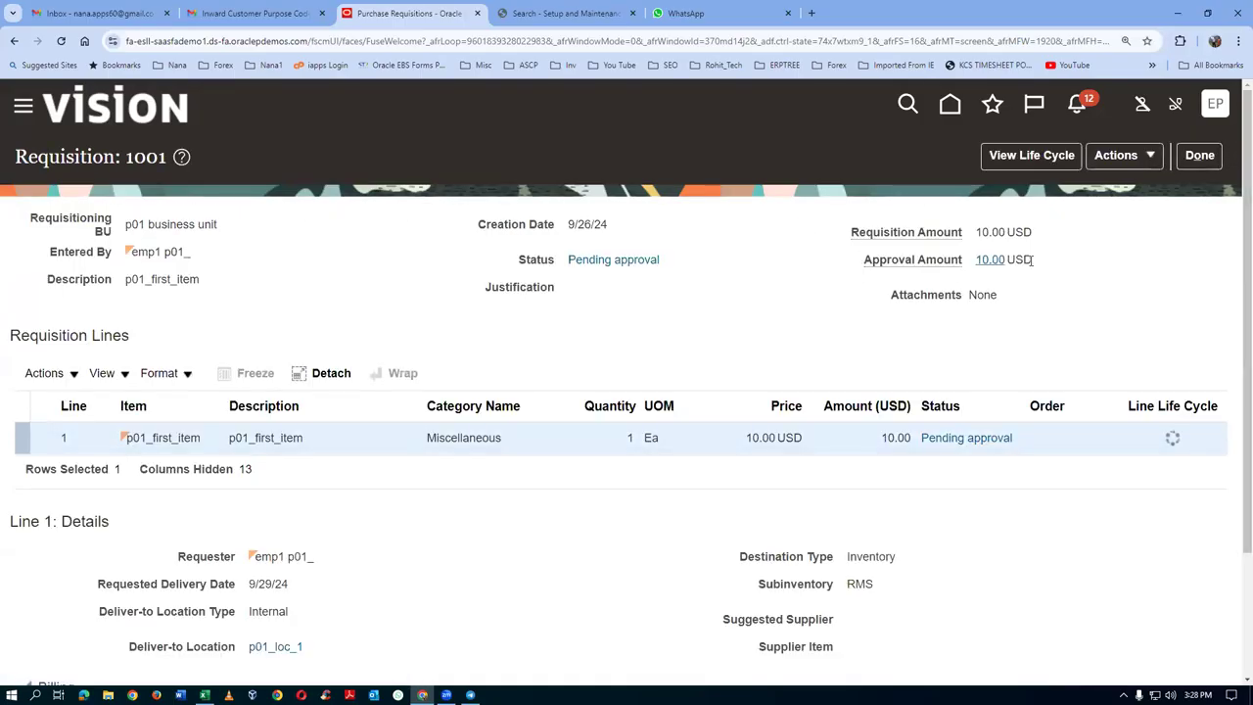
left_click(1202, 156)
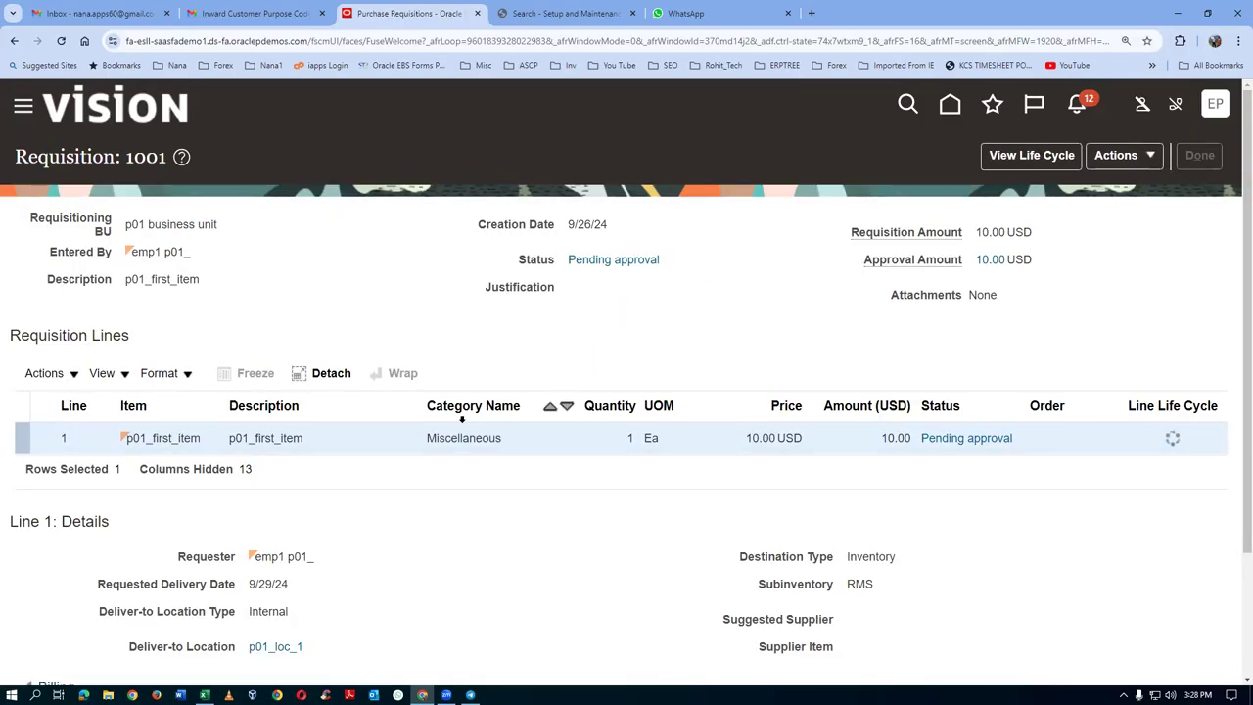
left_click(417, 366)
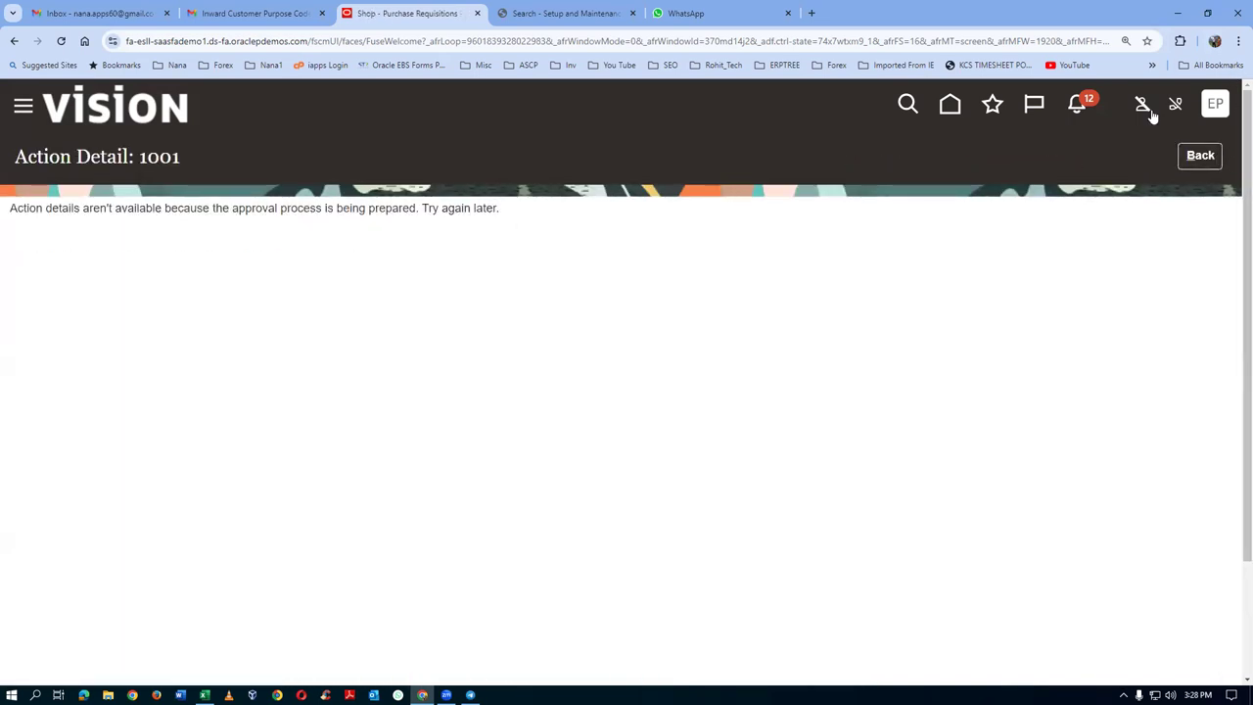
left_click(1194, 157)
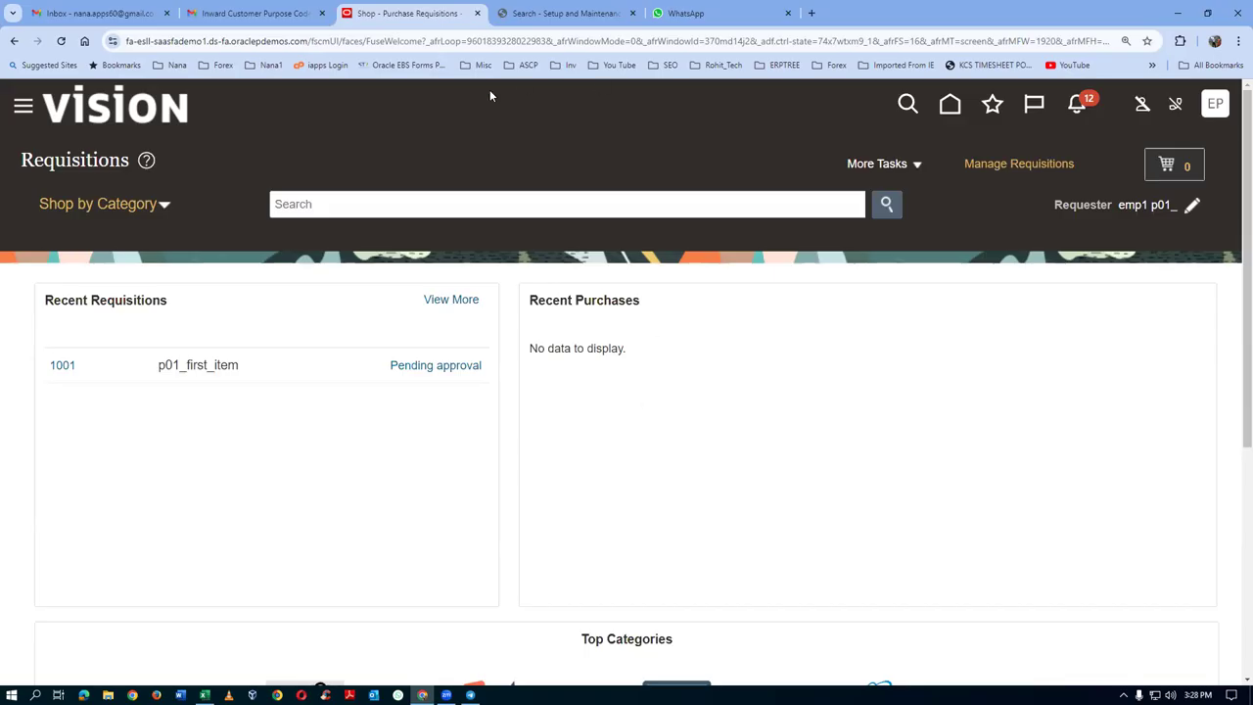
Step: Switch to the setup search results and open the Header Hierarchy 3 rules in Manage Requisition Approvals for editing
left_click(553, 18)
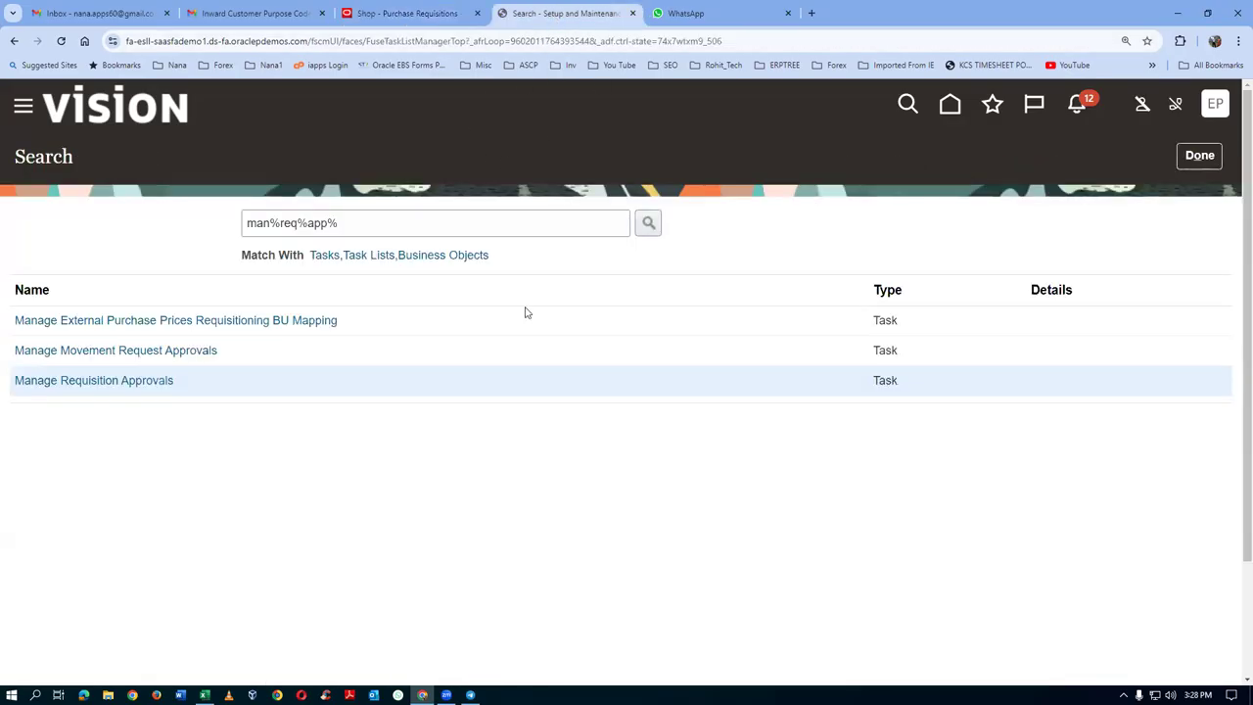
left_click(75, 387)
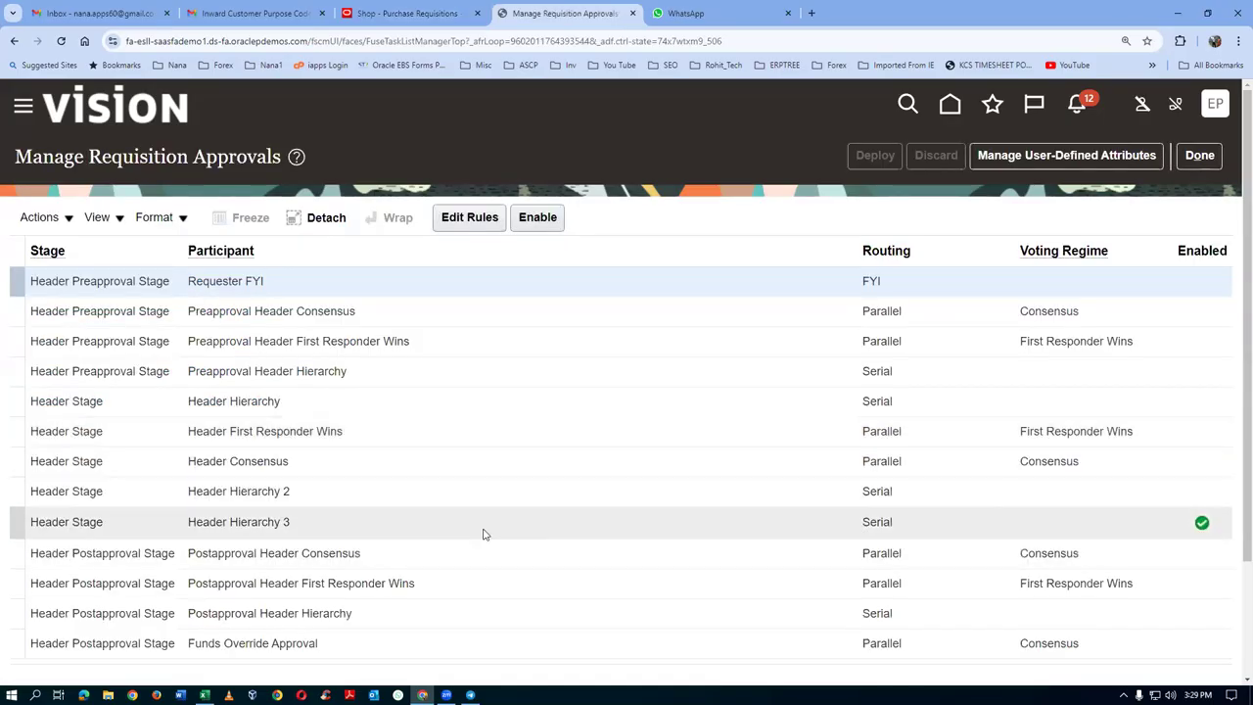
left_click(168, 527)
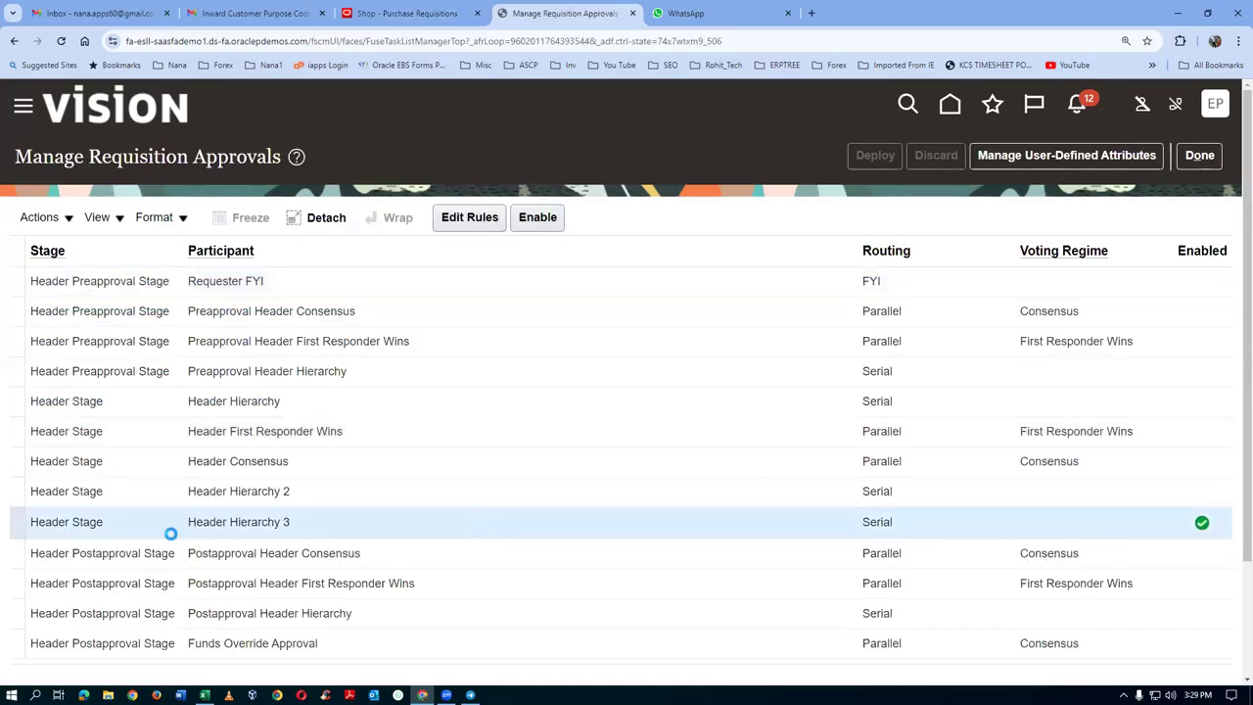
left_click(474, 221)
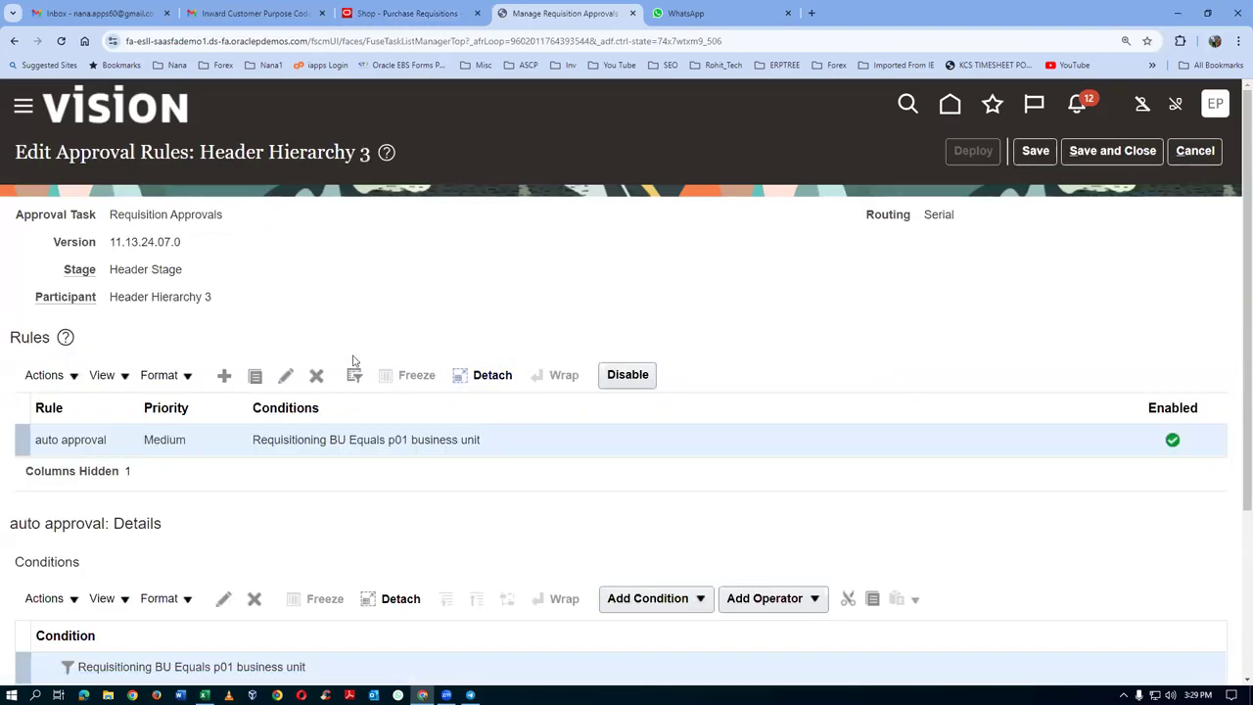
Step: Create a medium-priority approval rule named "req total more tan 1000", with the same text as its description
left_click(226, 376)
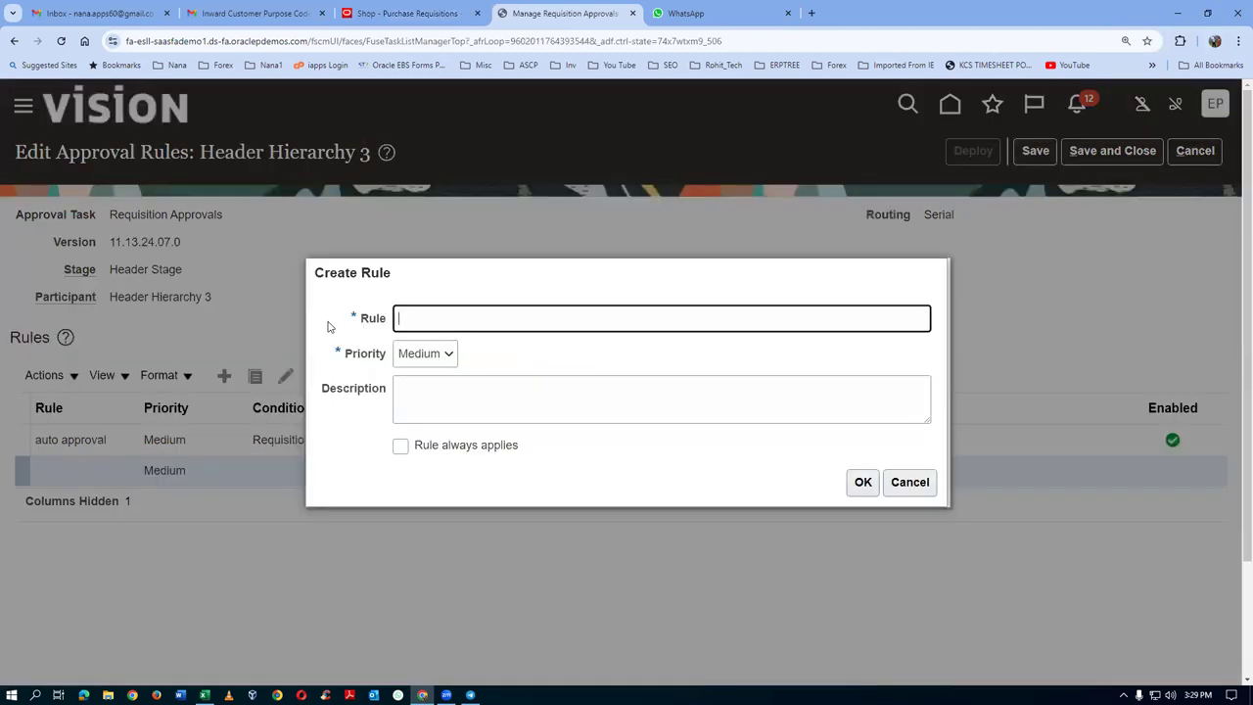
type("req total more tan 1000")
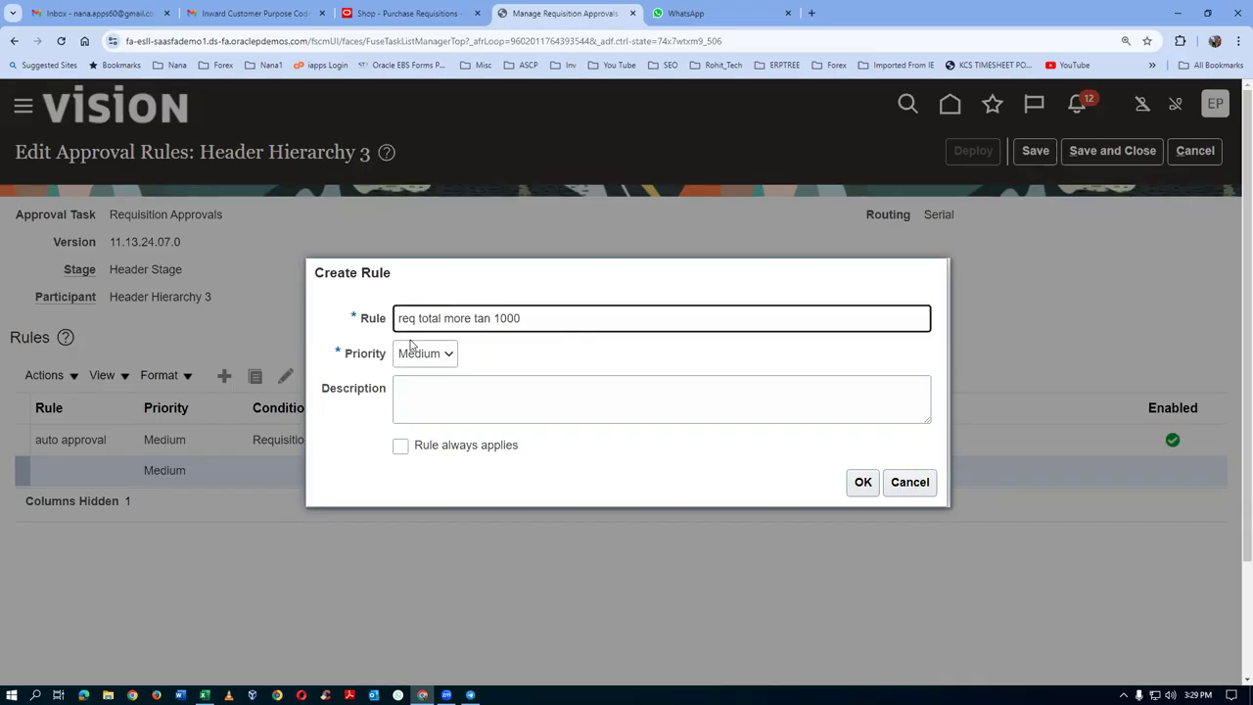
left_click_drag(523, 318, 257, 346)
key("ctrl+c")
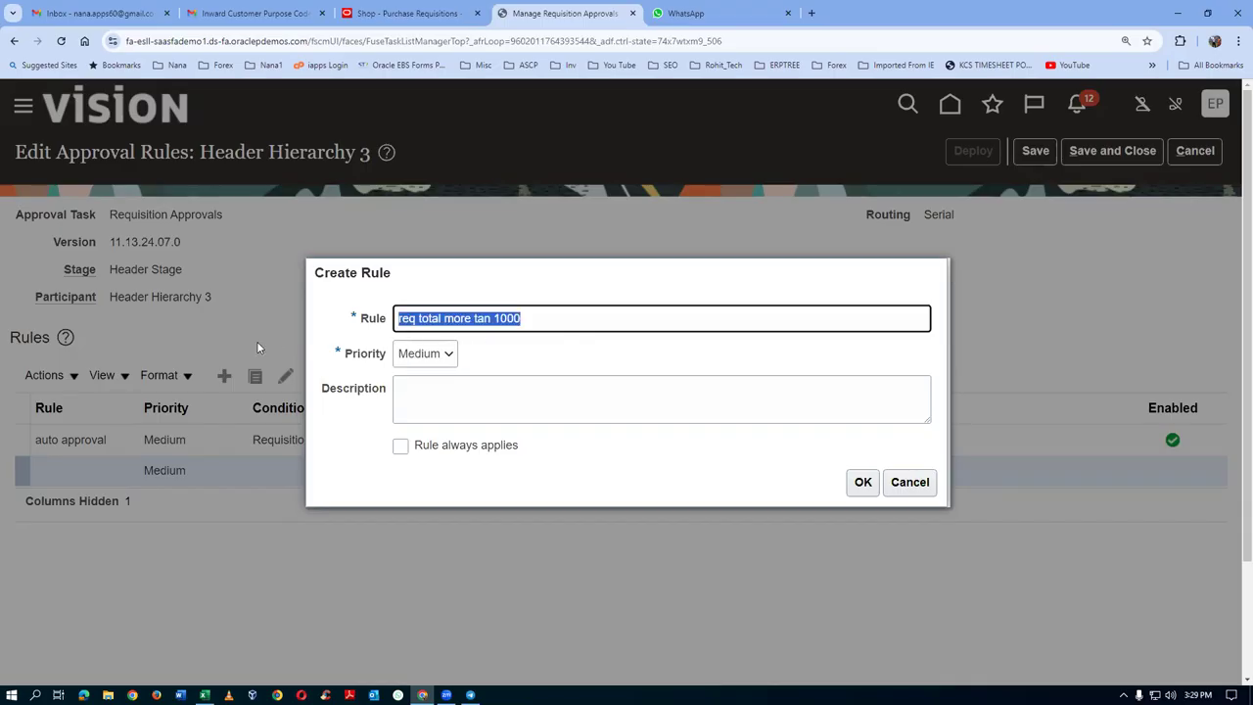
left_click(486, 404)
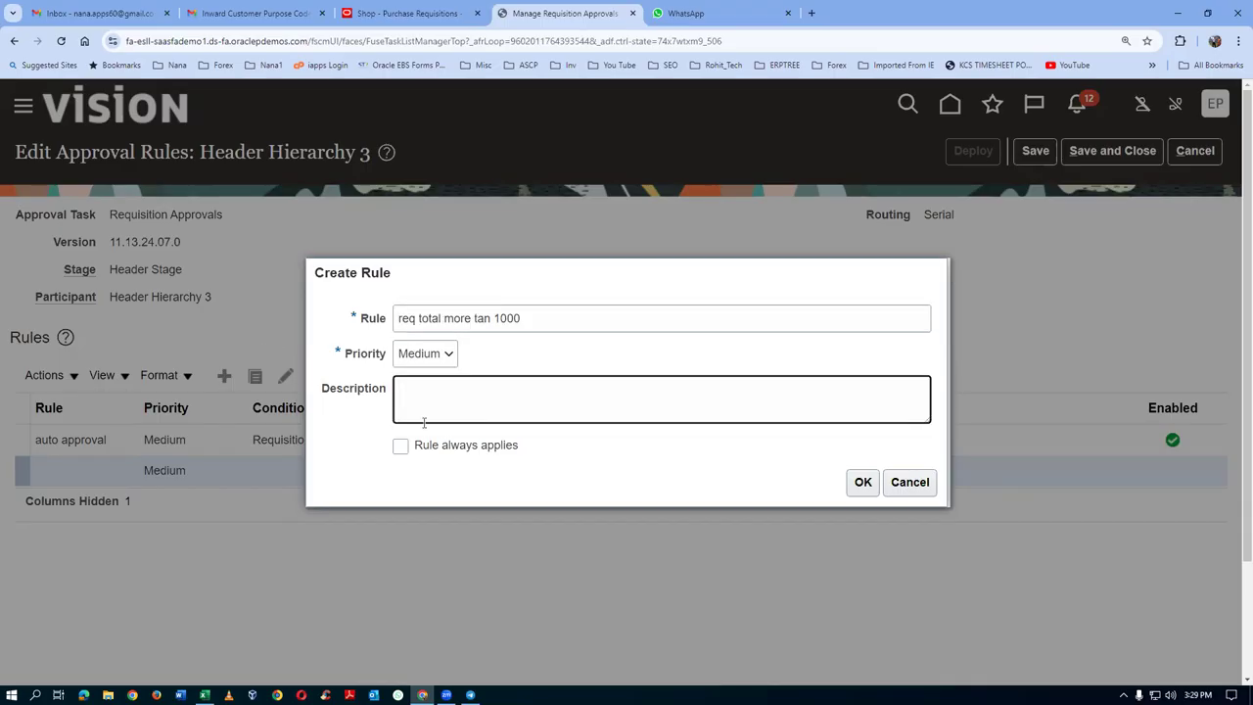
key("ctrl+v")
left_click(859, 484)
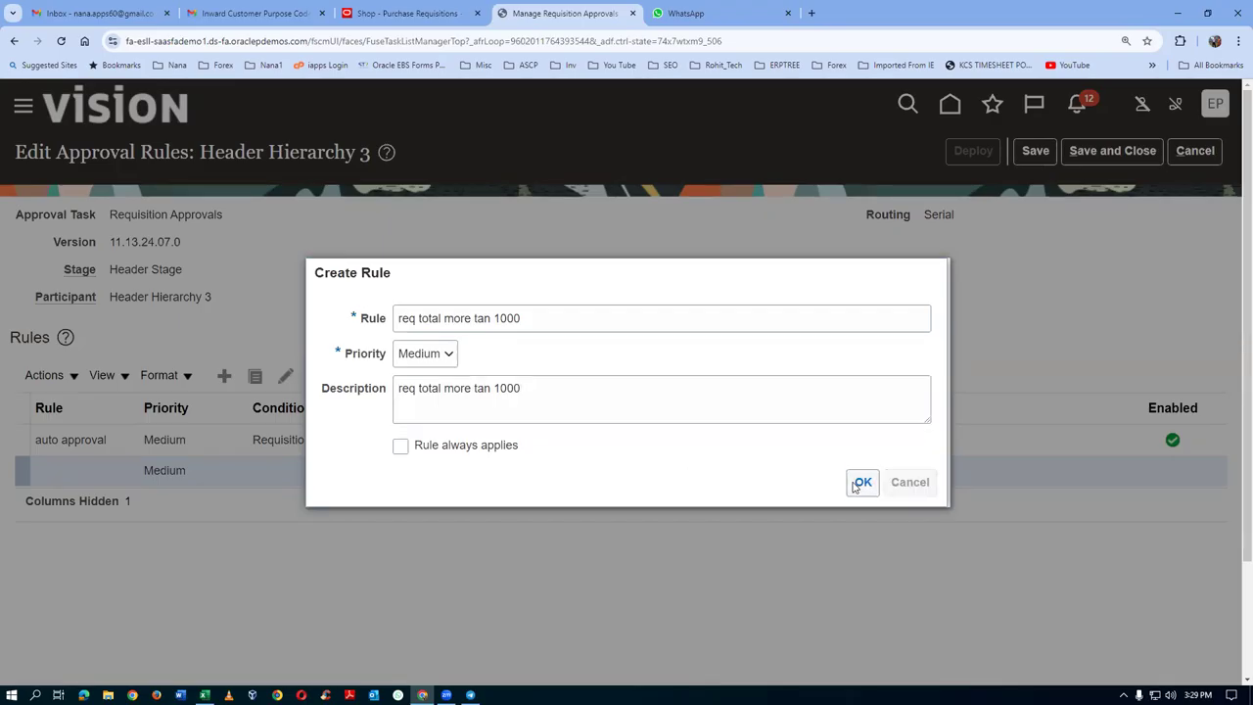
Step: Add a condition to the "req total more tan 1000" rule: Requisition Amount Greater than or equal to the value 1000
scroll(358, 540, "down", 2)
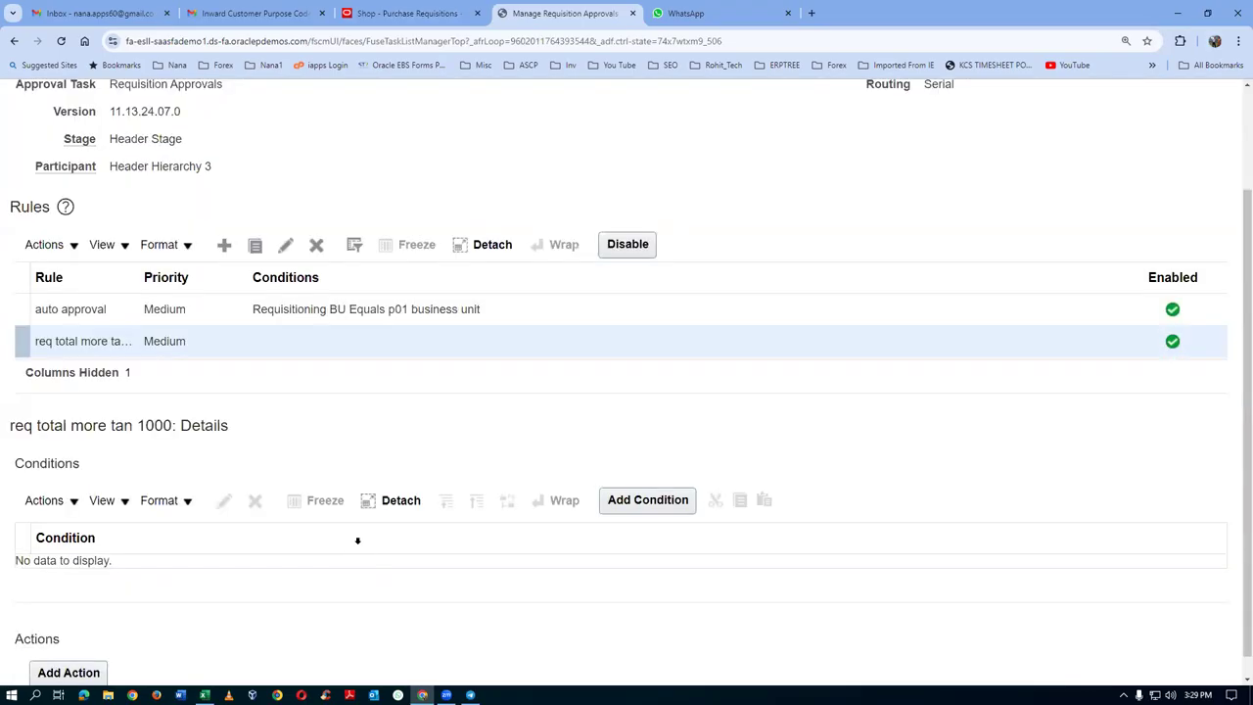
left_click(646, 499)
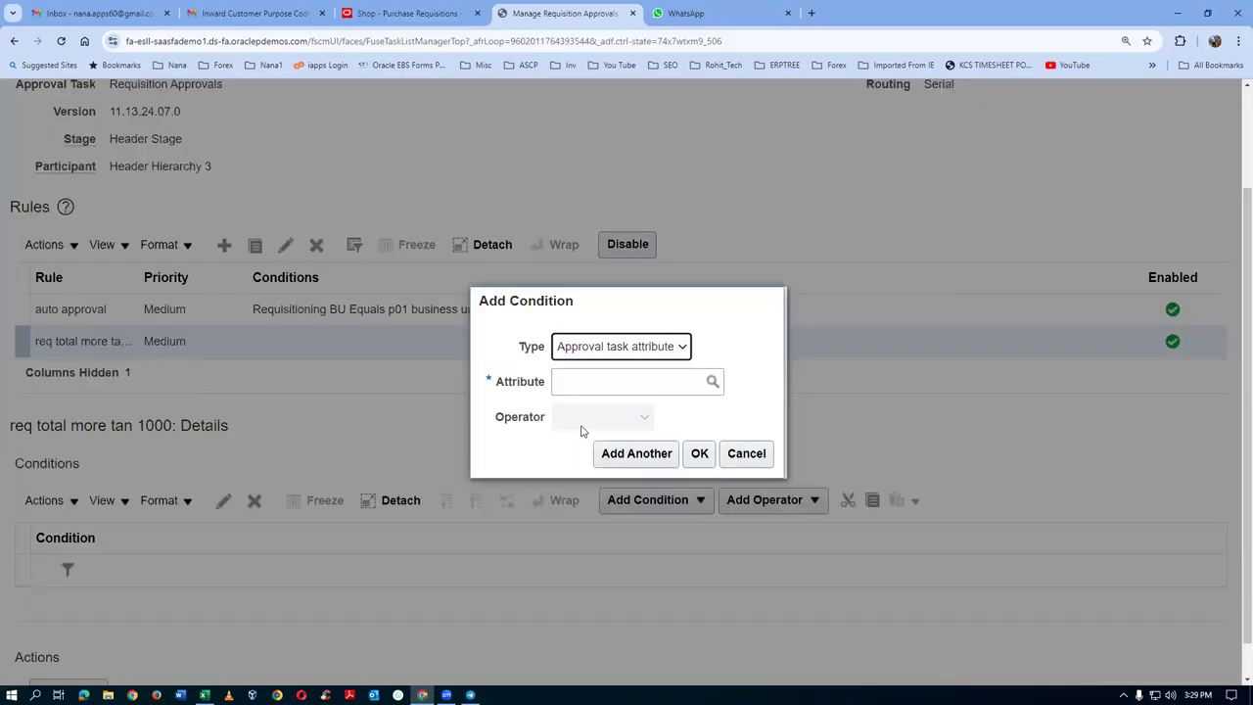
left_click(640, 390)
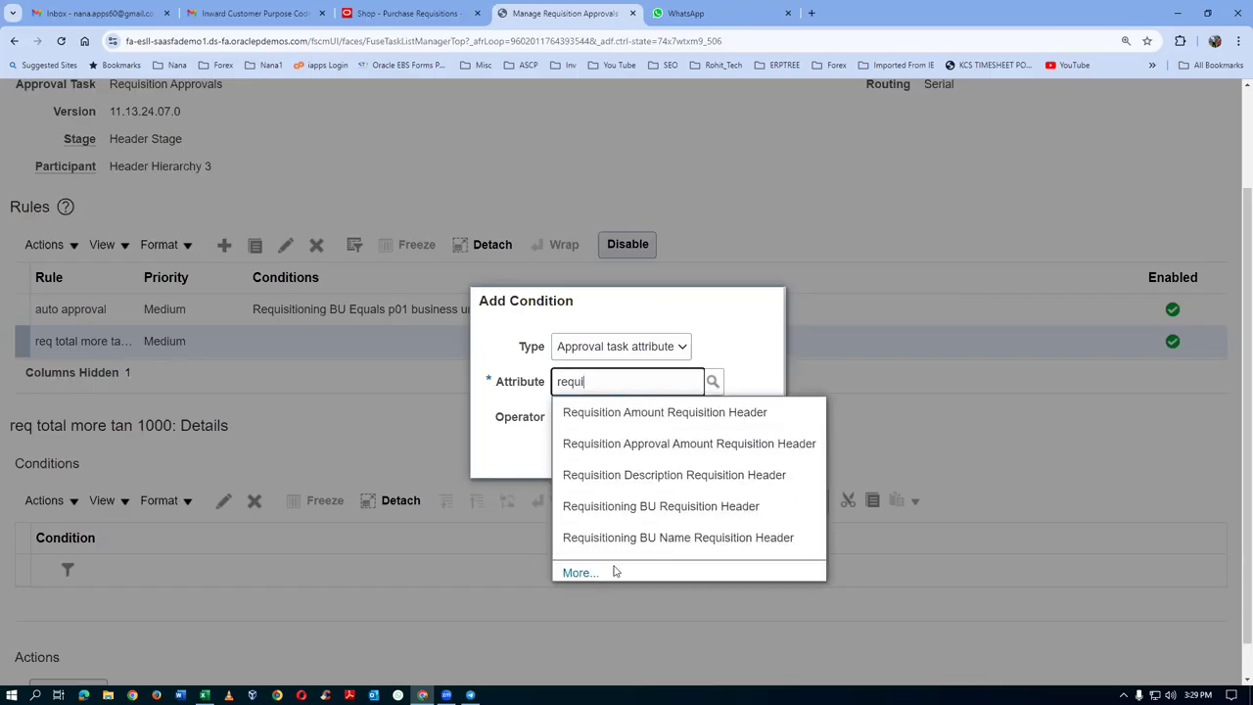
left_click(622, 413)
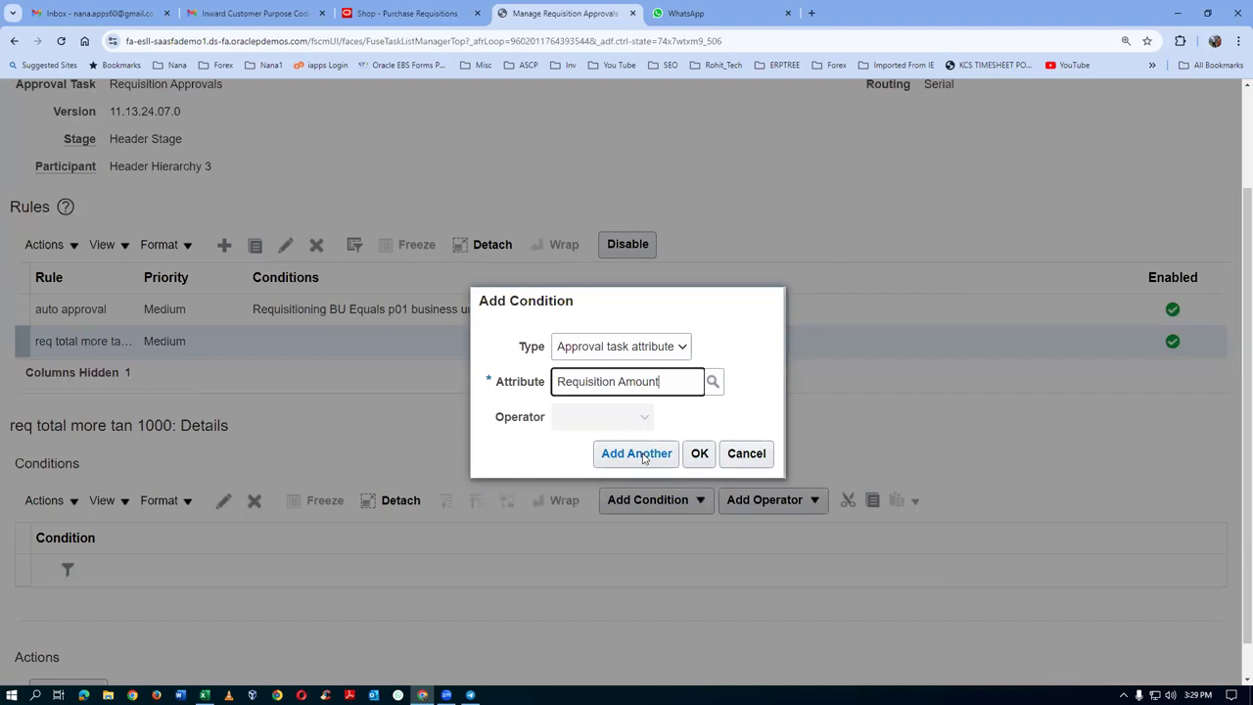
left_click(605, 419)
left_click(605, 419)
left_click(609, 392)
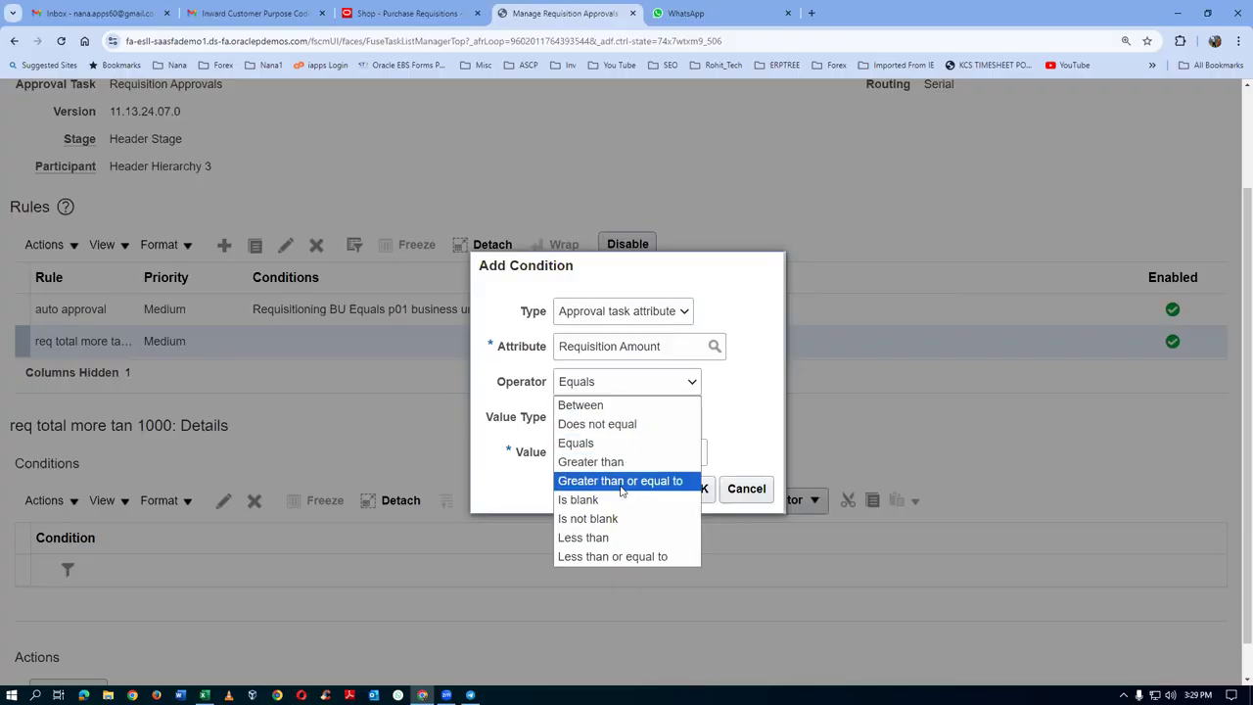
left_click(587, 480)
left_click(571, 453)
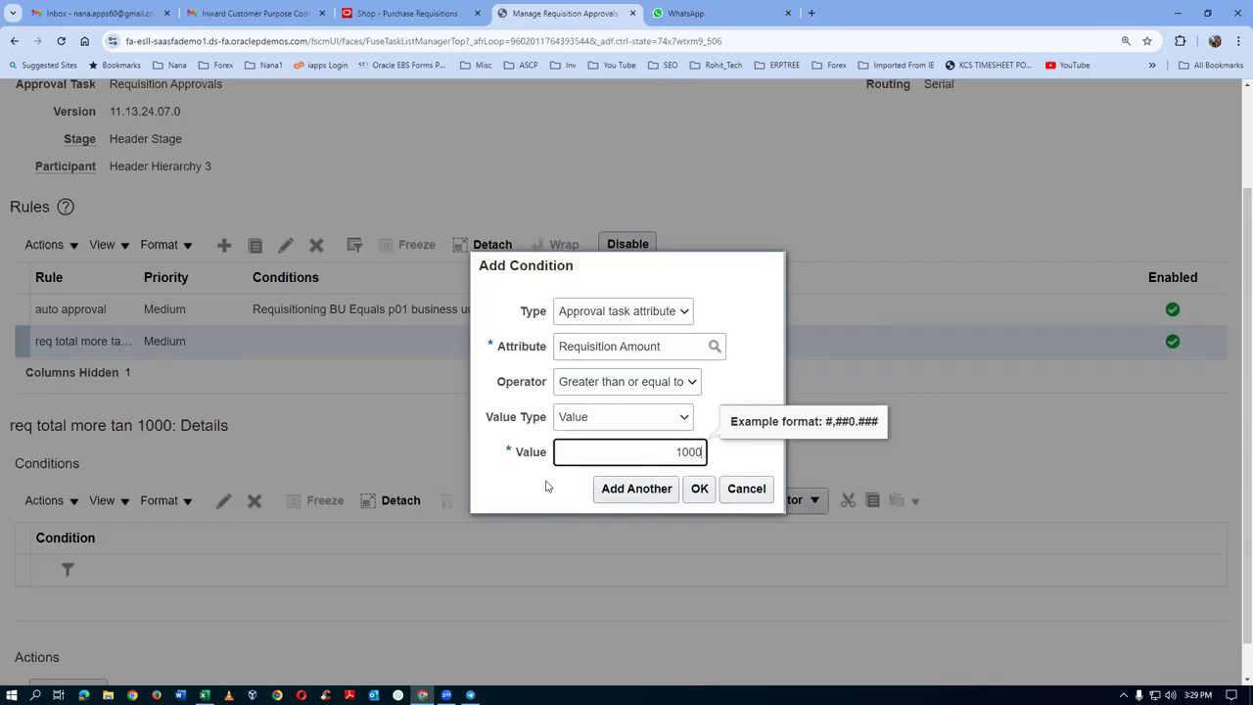
left_click(700, 488)
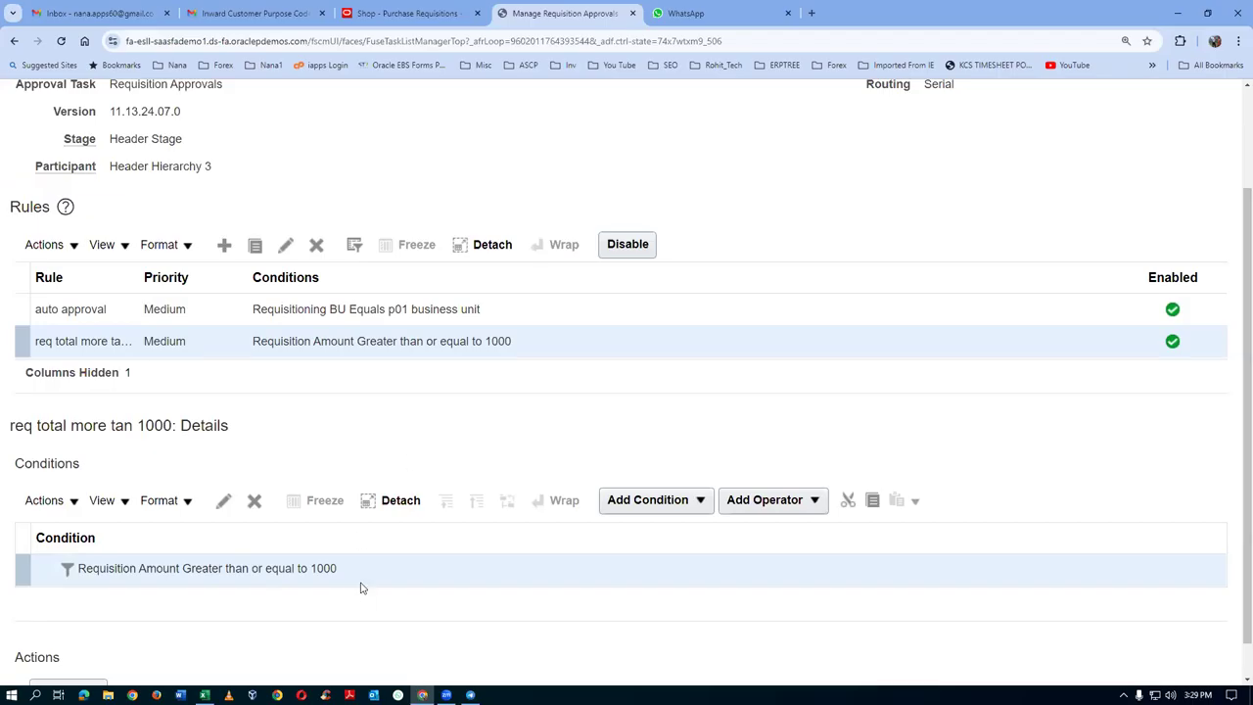
Step: Add an action to the "req total more tan 1000" rule with type Approval required, routed using Single approver
scroll(360, 587, "down", 1)
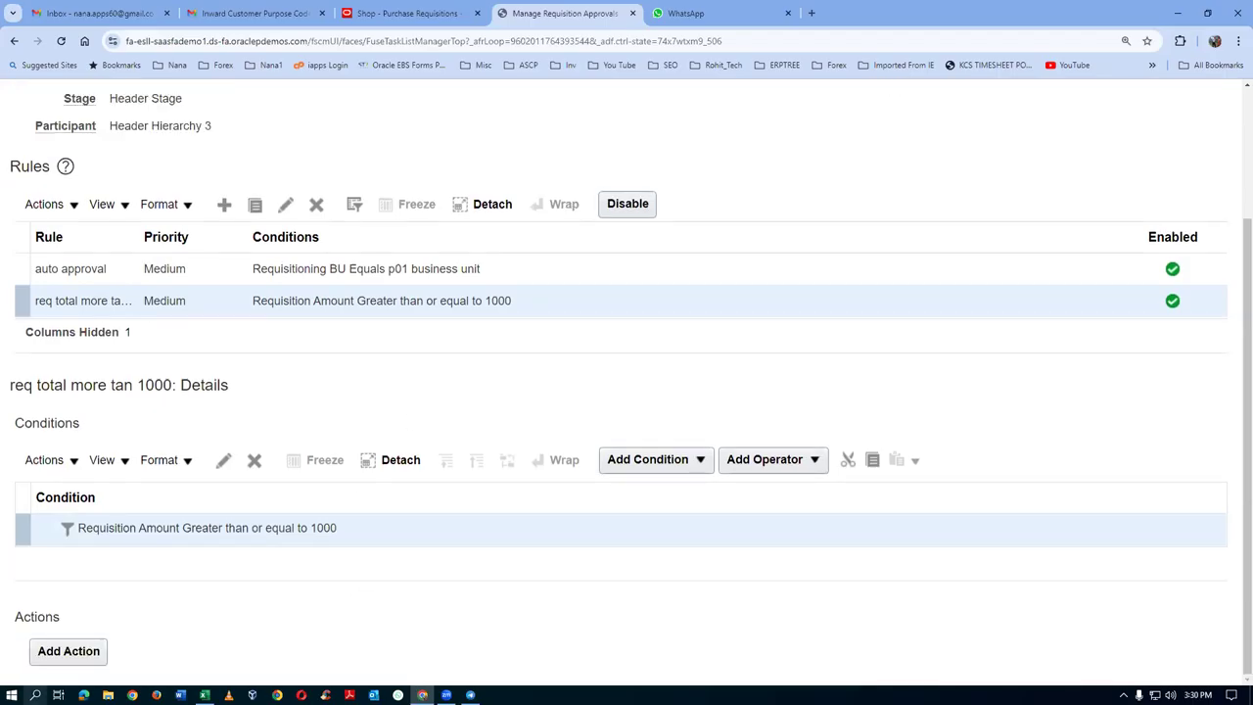
left_click(69, 658)
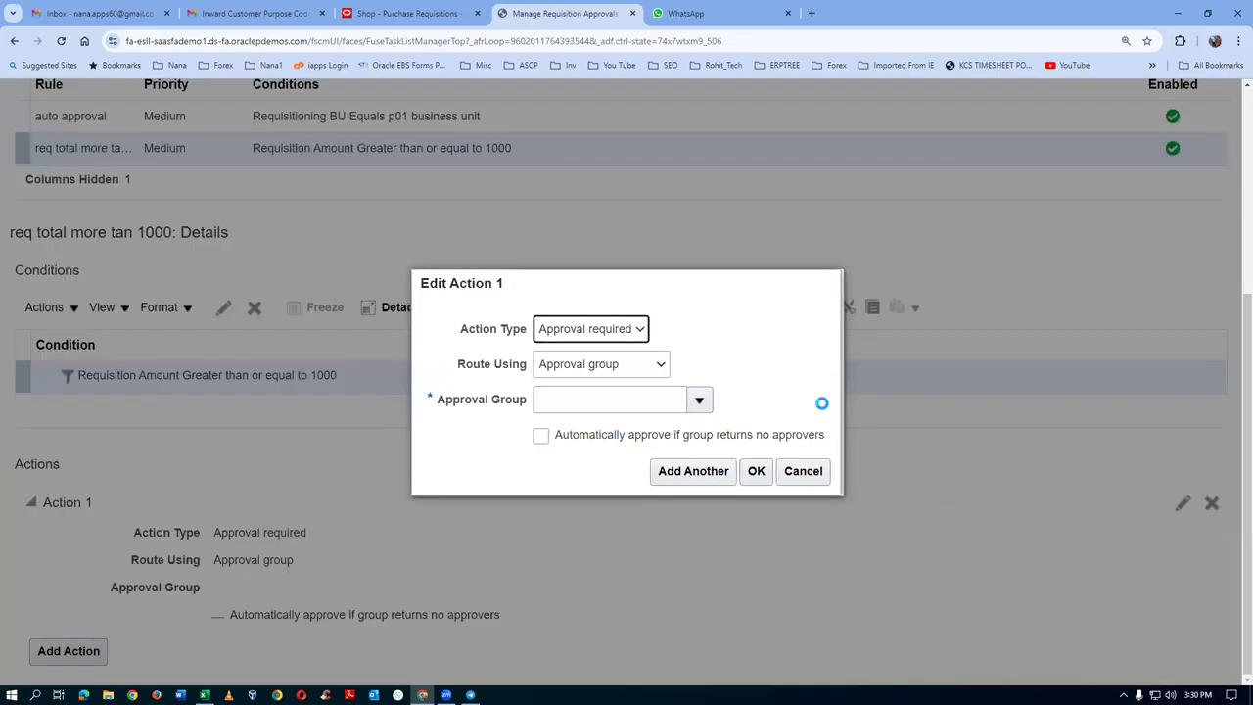
left_click(575, 331)
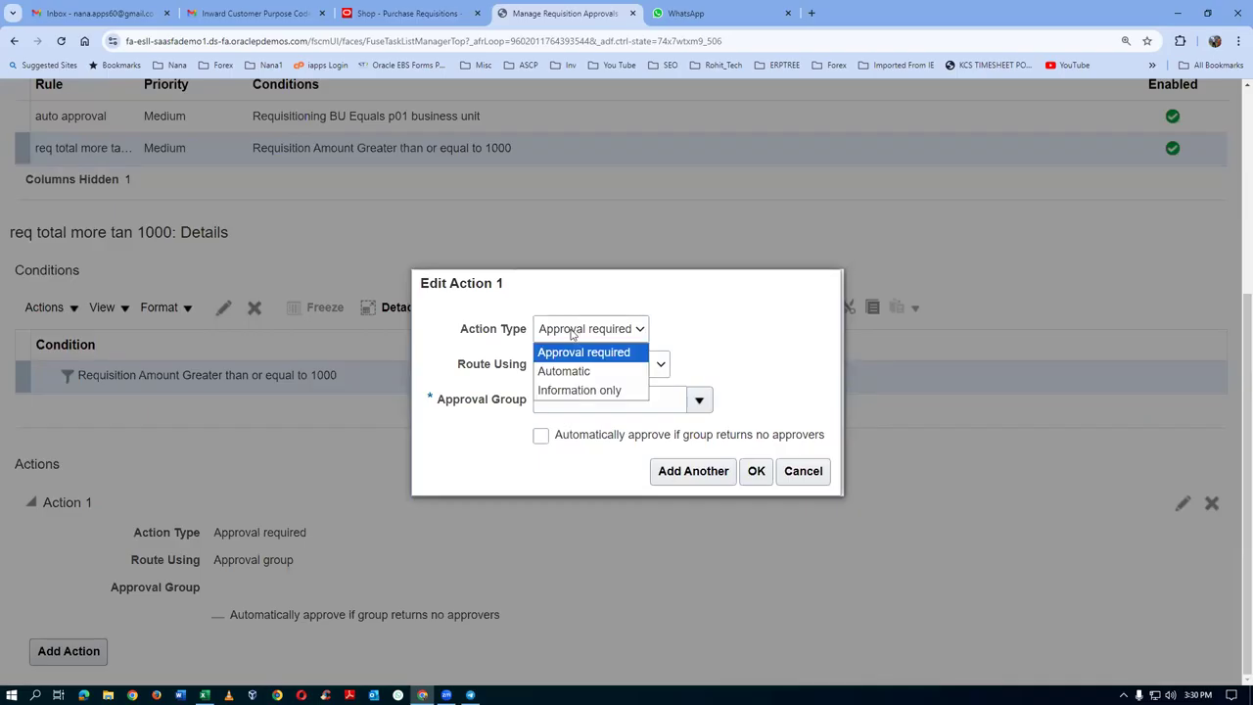
left_click(578, 352)
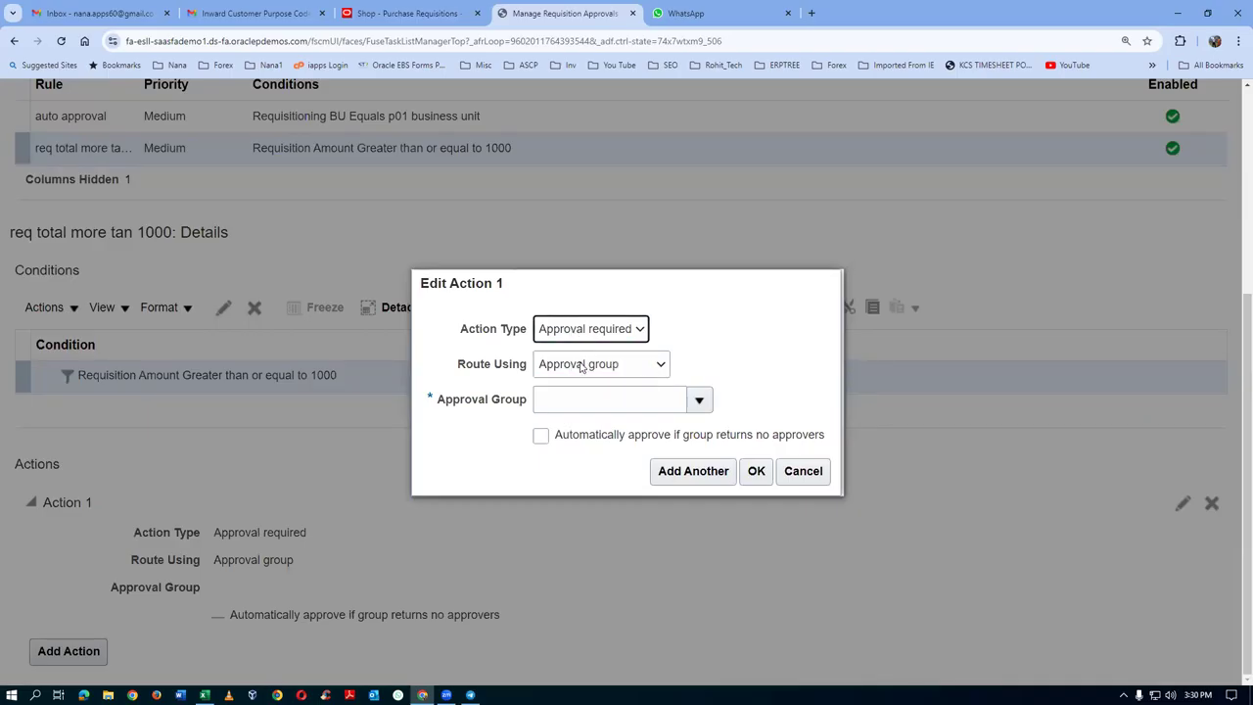
left_click(580, 366)
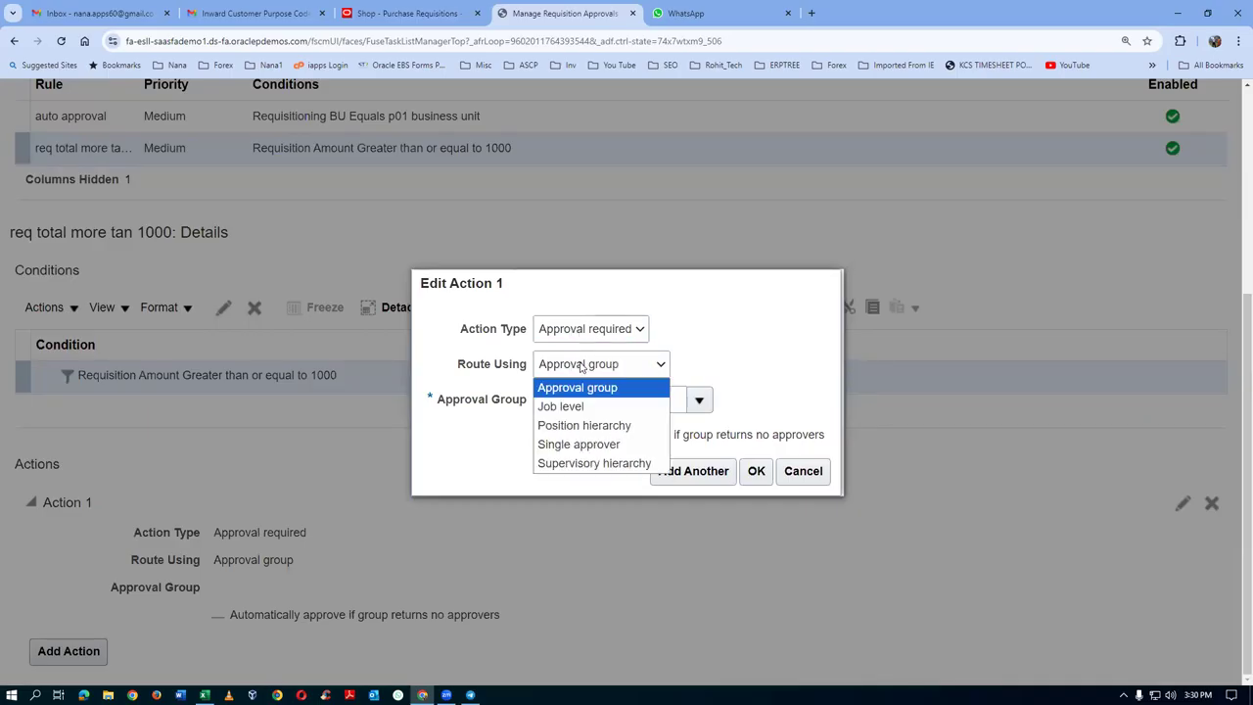
left_click(586, 446)
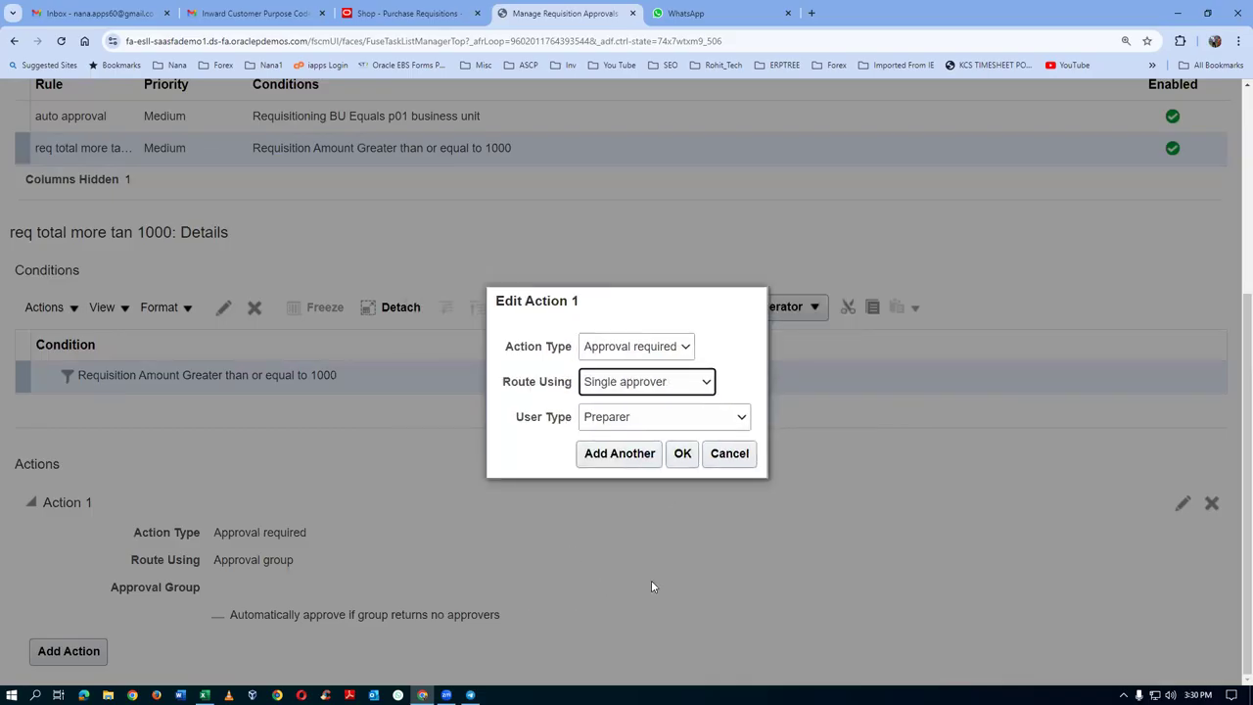
Step: Set the action's user type to Worker, assign p01's second employee as the approver, and save the approval rules
left_click(592, 423)
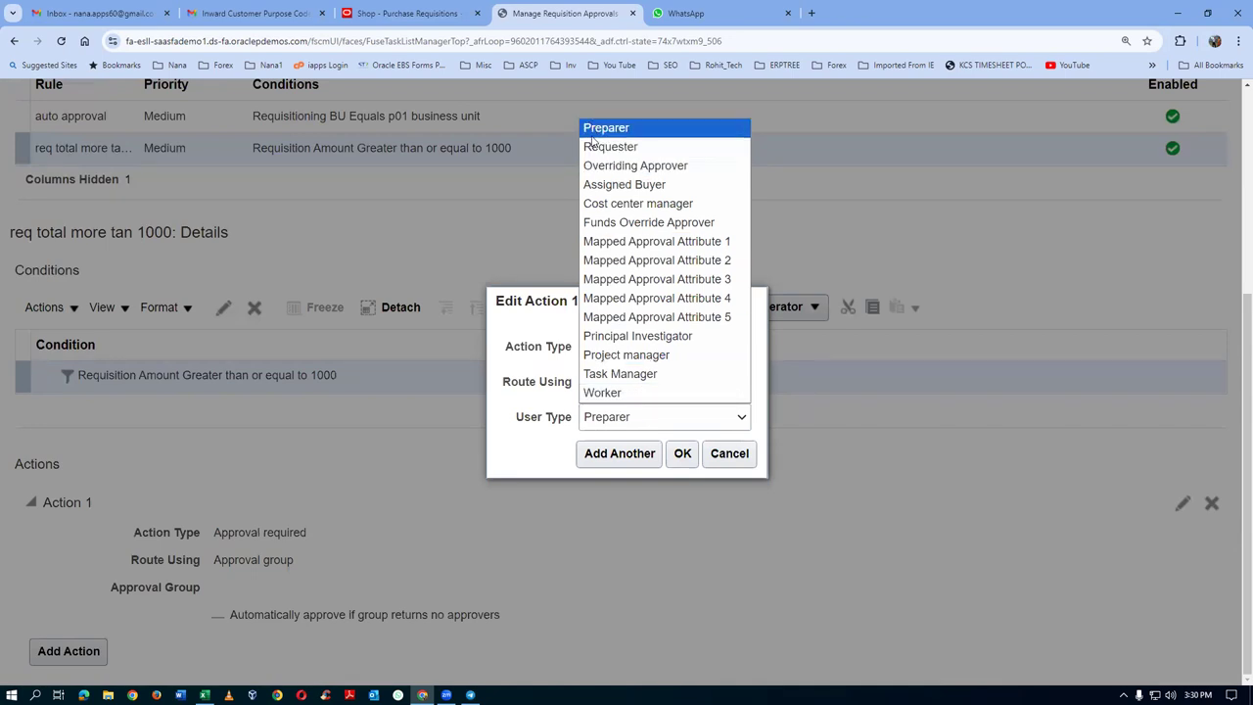
left_click(637, 392)
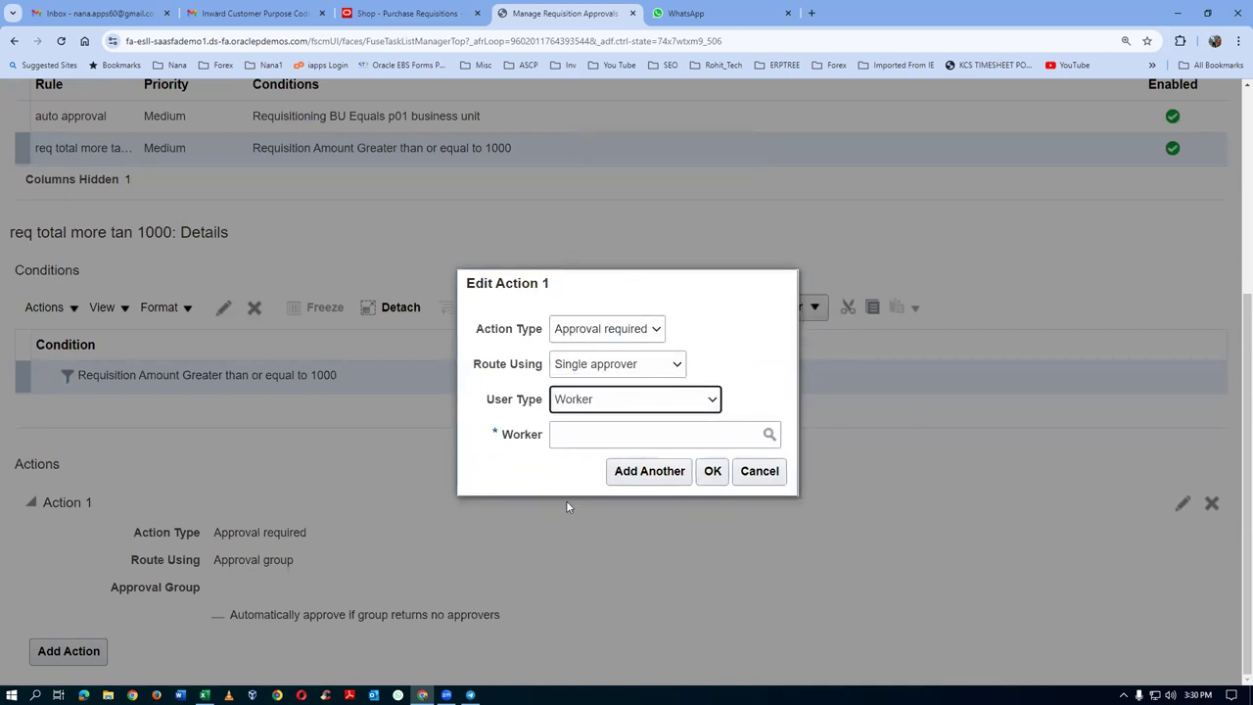
left_click(573, 433)
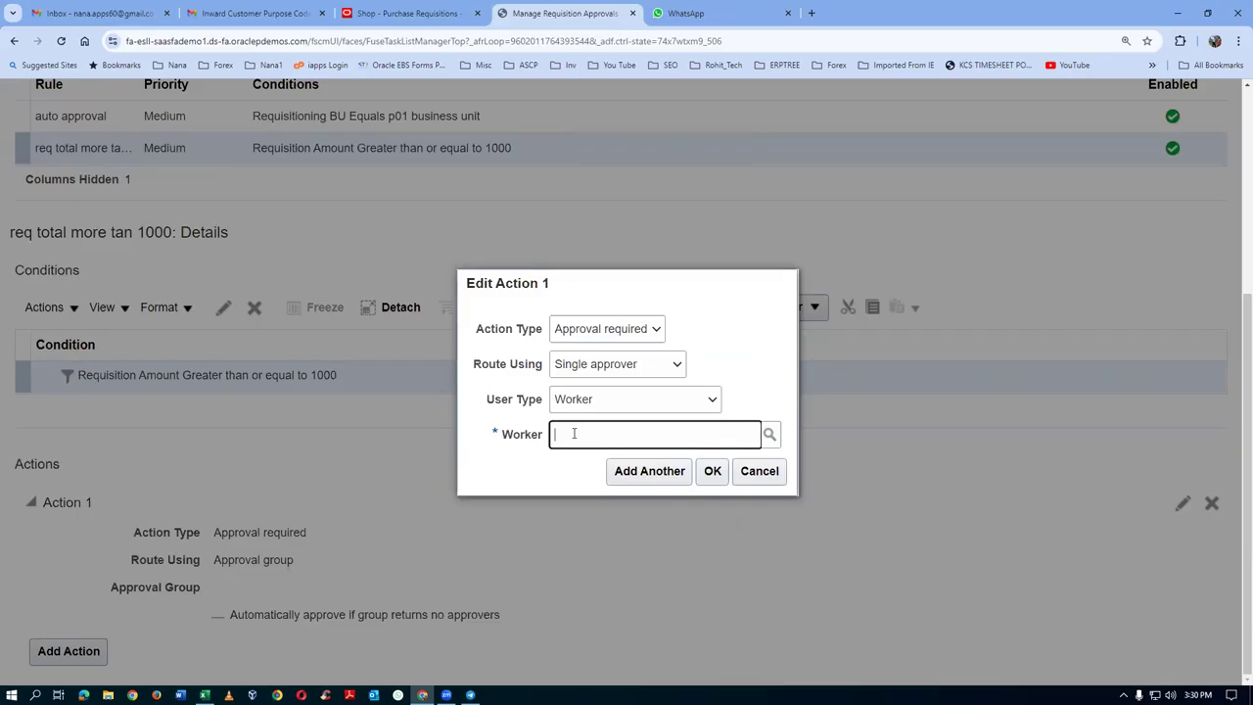
type("emp")
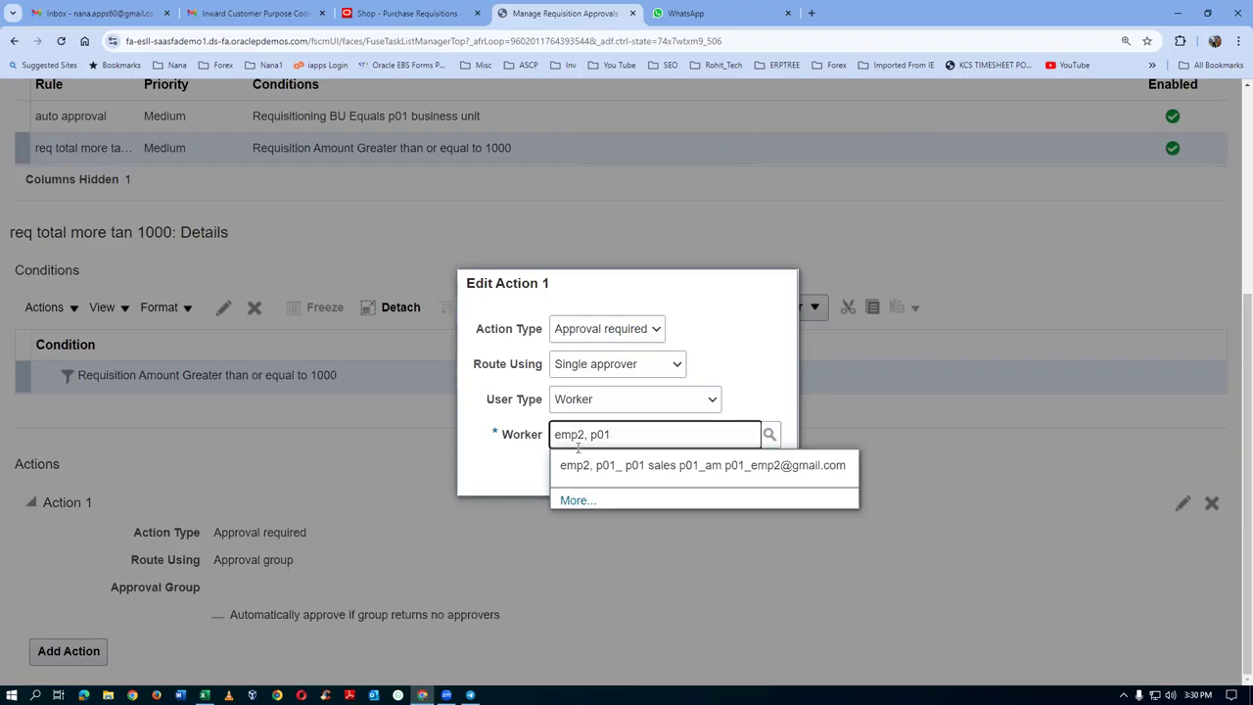
type("2, p01_")
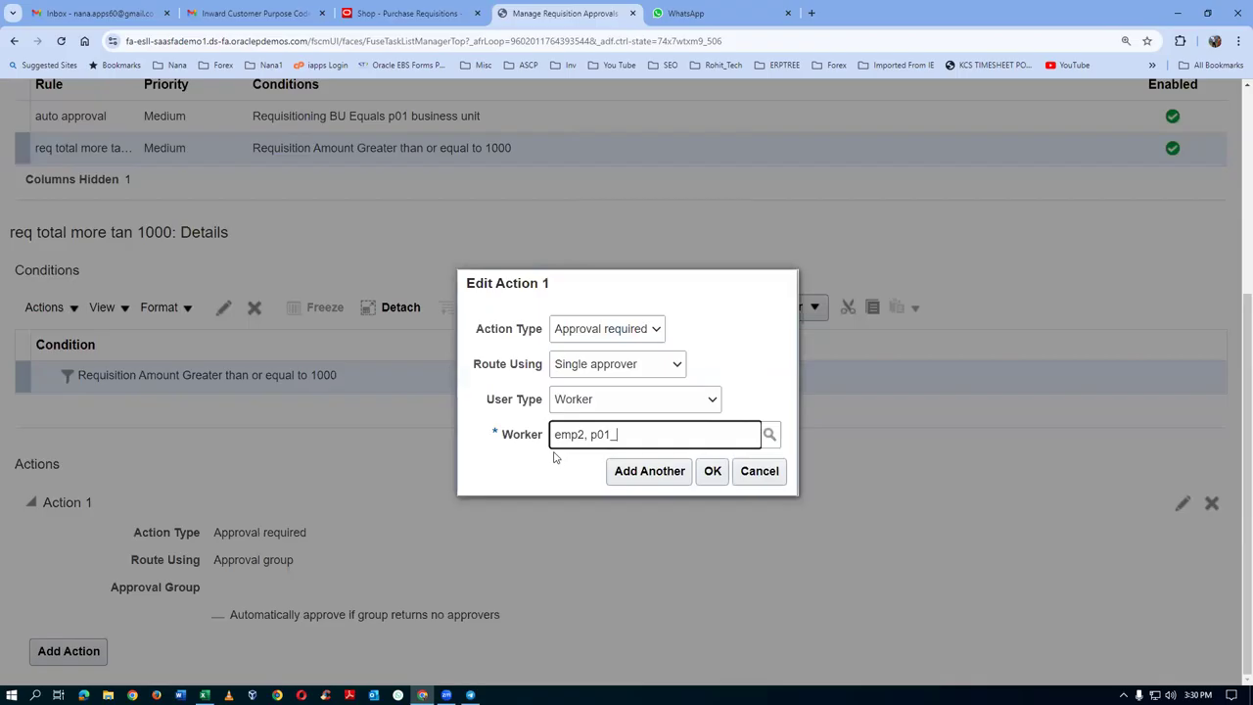
left_click(713, 471)
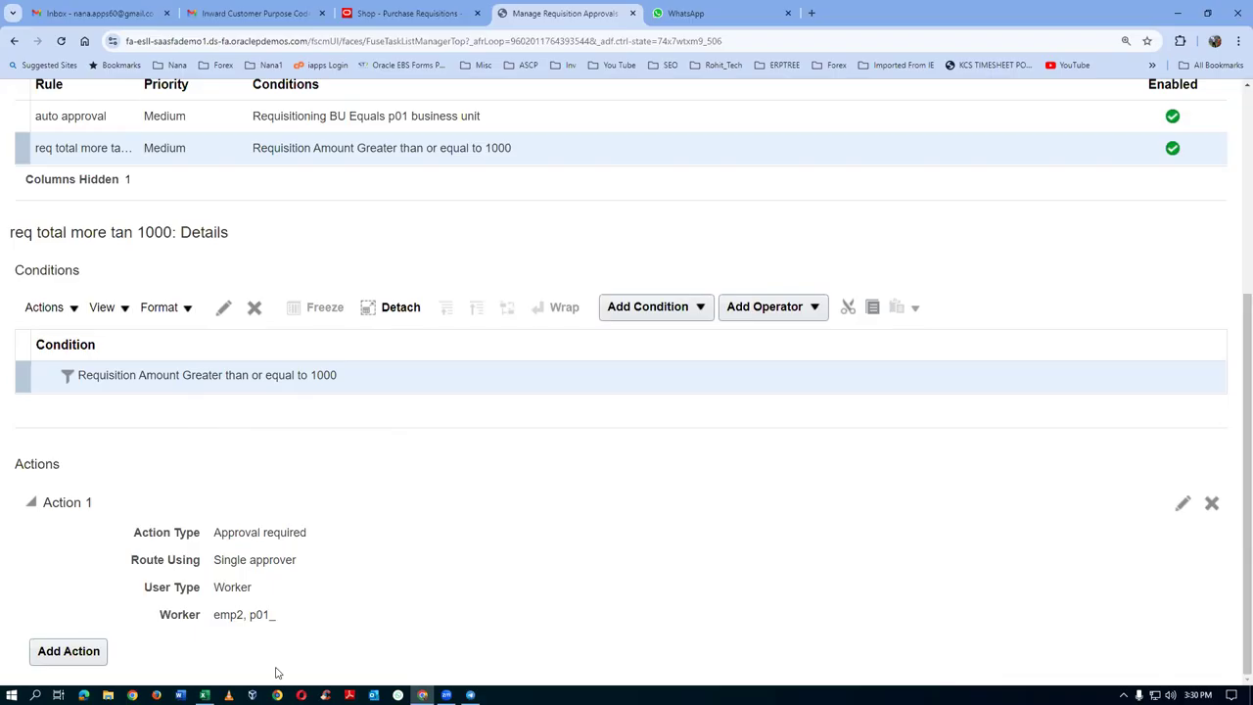
scroll(1016, 445, "up", 5)
left_click(1031, 160)
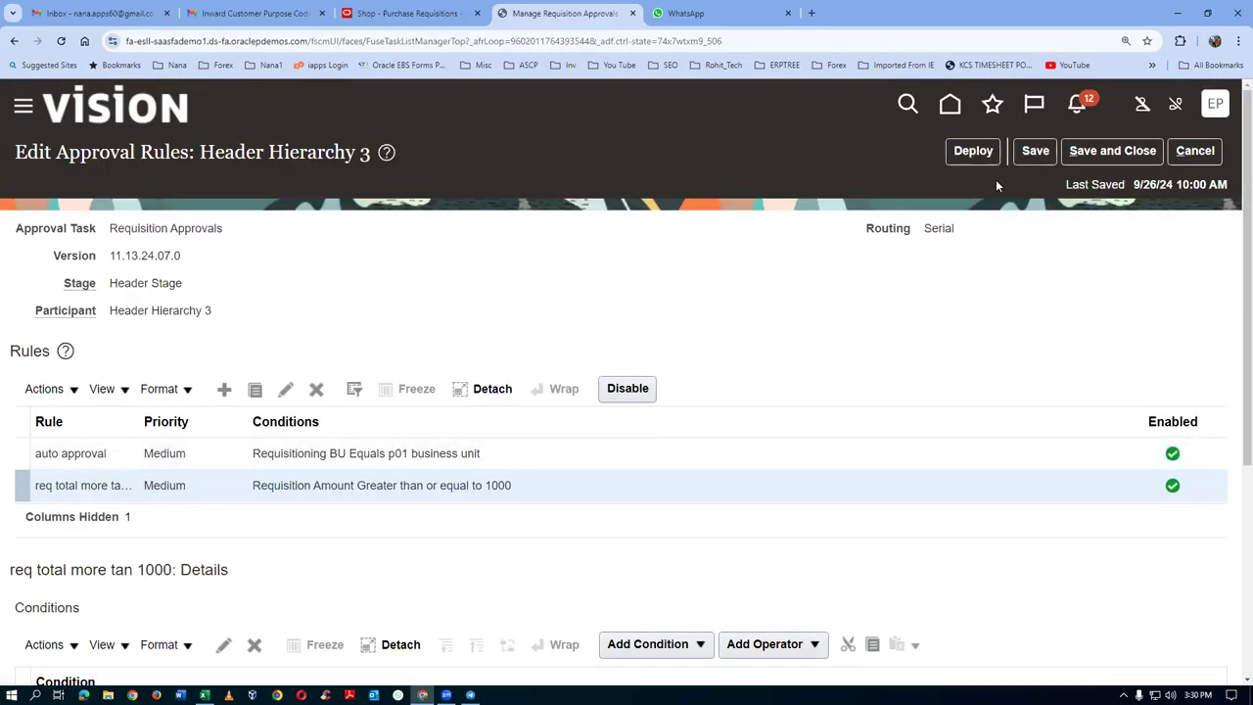
Step: Create a medium-priority approval rule named "req total less than 1000", with the same text as its description
left_click(225, 389)
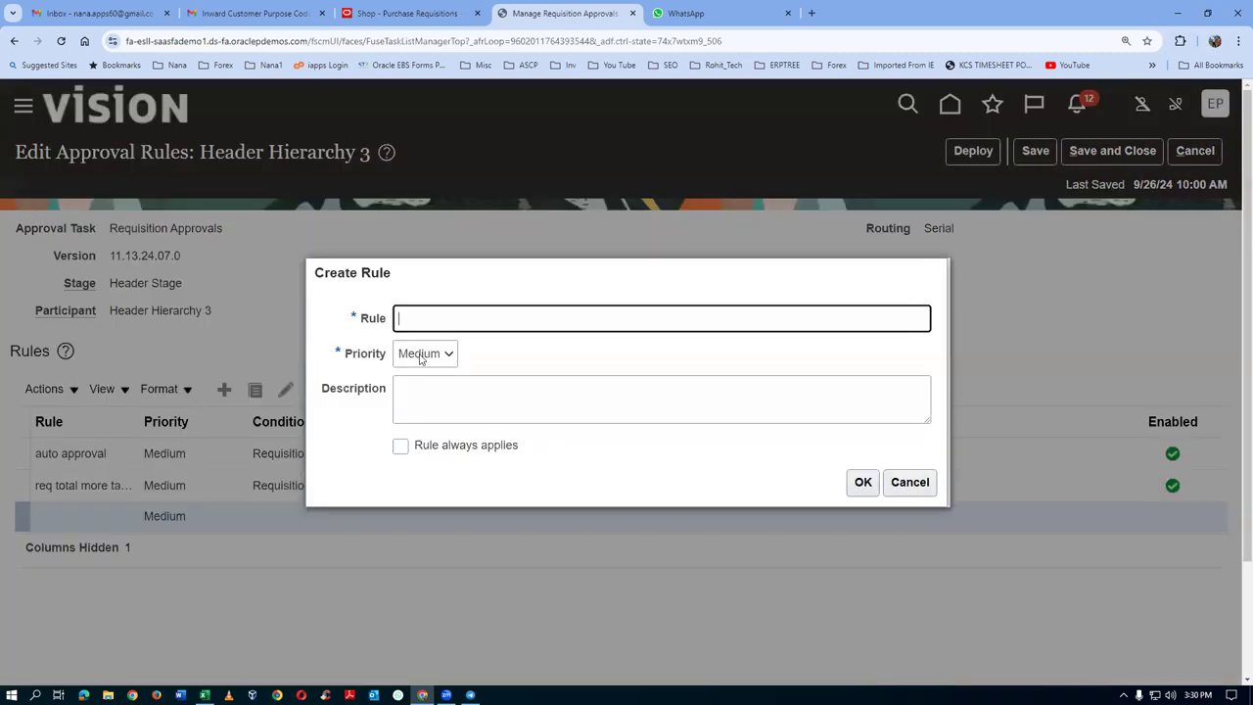
type("req total less than 1000")
left_click_drag(549, 319, 394, 348)
key("ctrl+c")
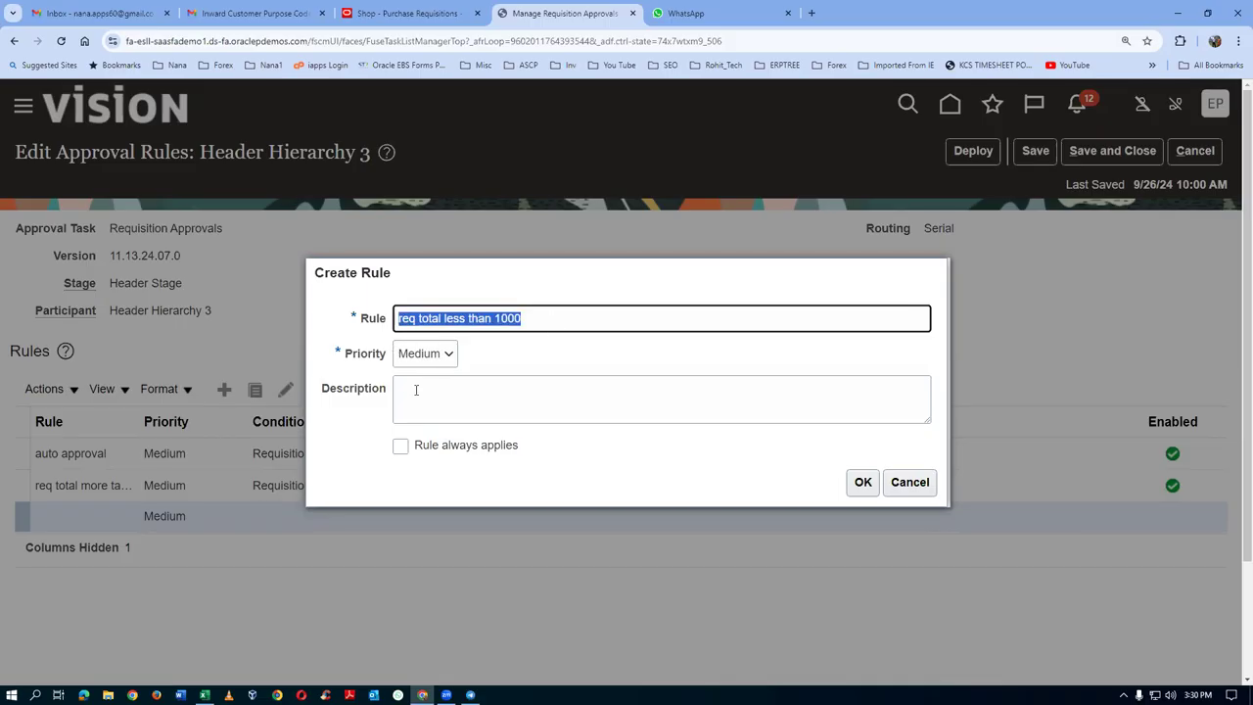
left_click(430, 390)
key("ctrl+v")
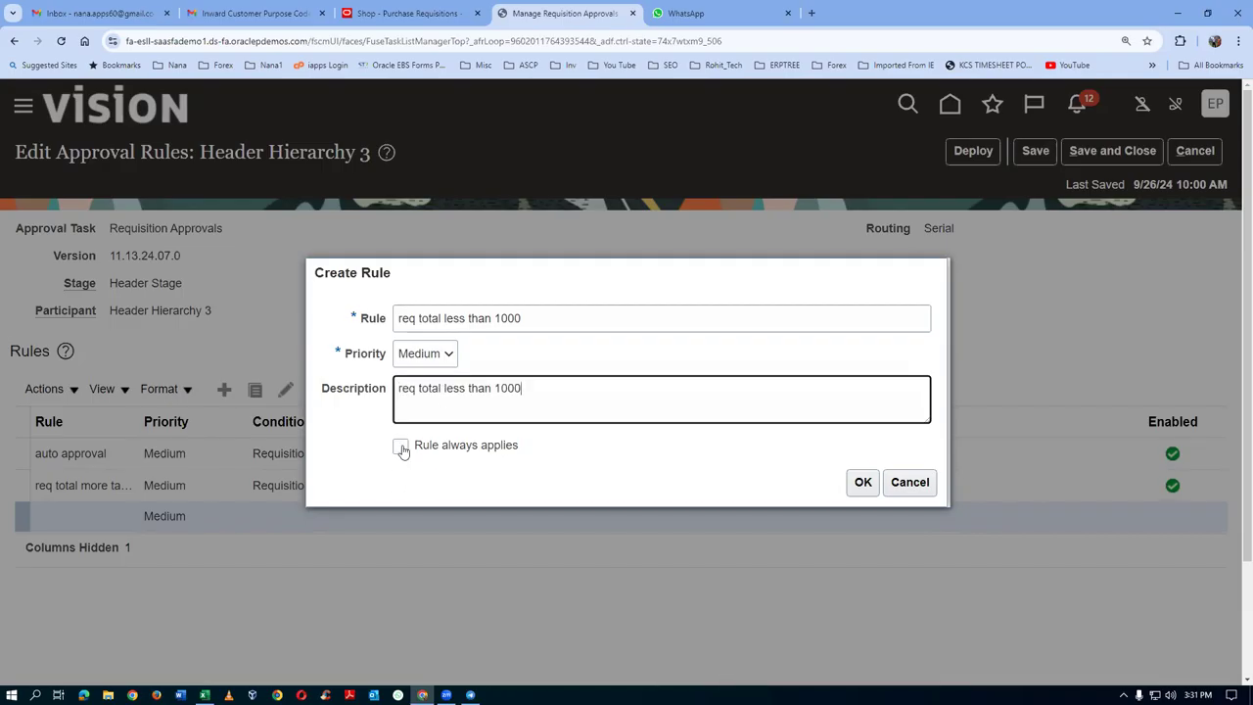
left_click(861, 481)
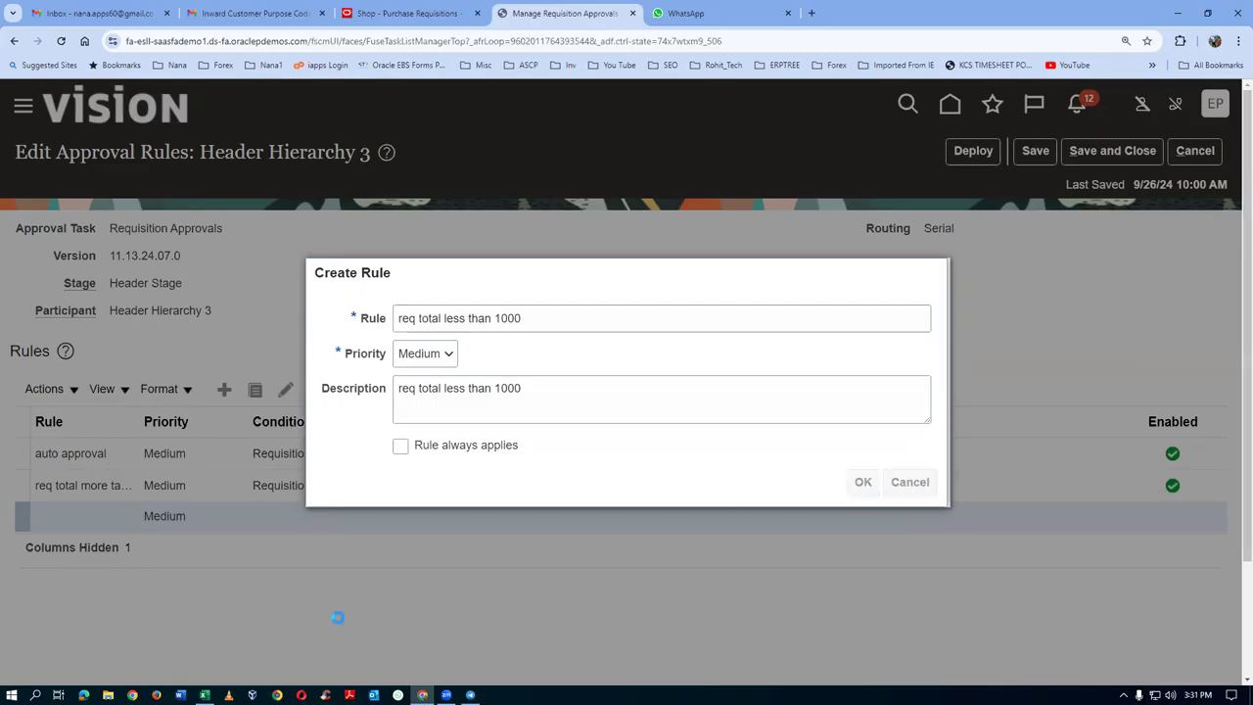
Step: Open a new condition for the "req total less than 1000" rule
scroll(384, 610, "down", 2)
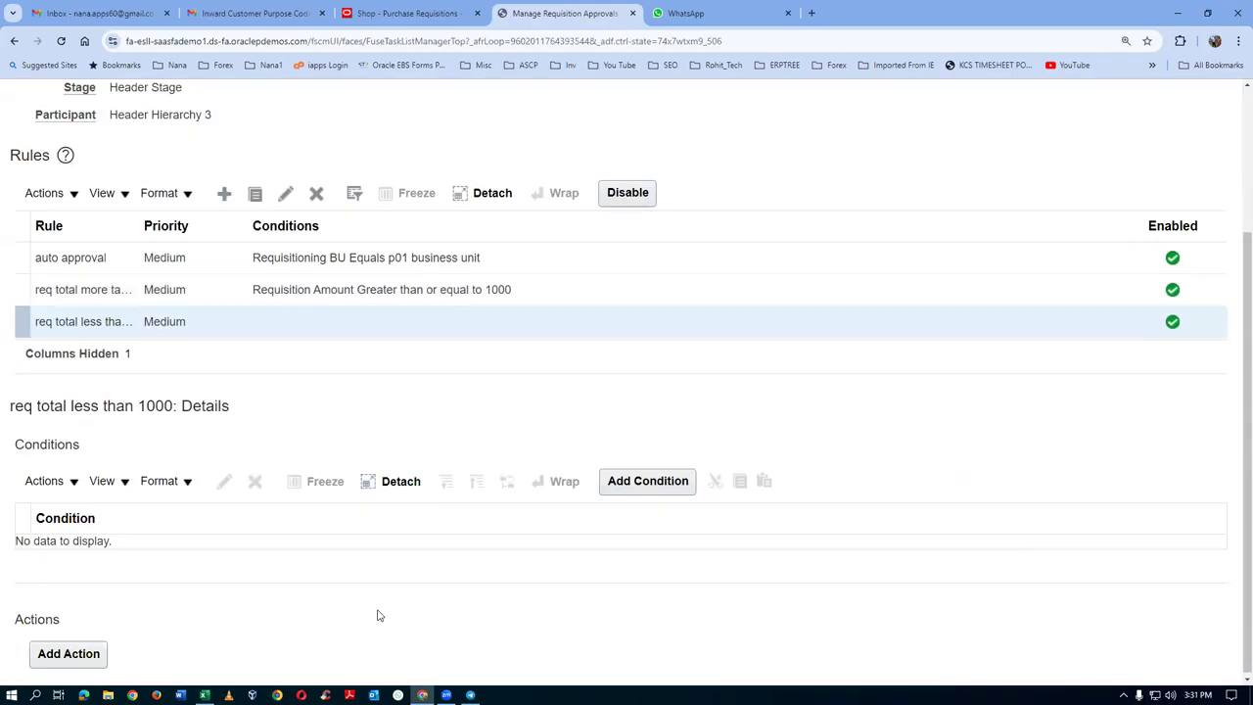
left_click(647, 481)
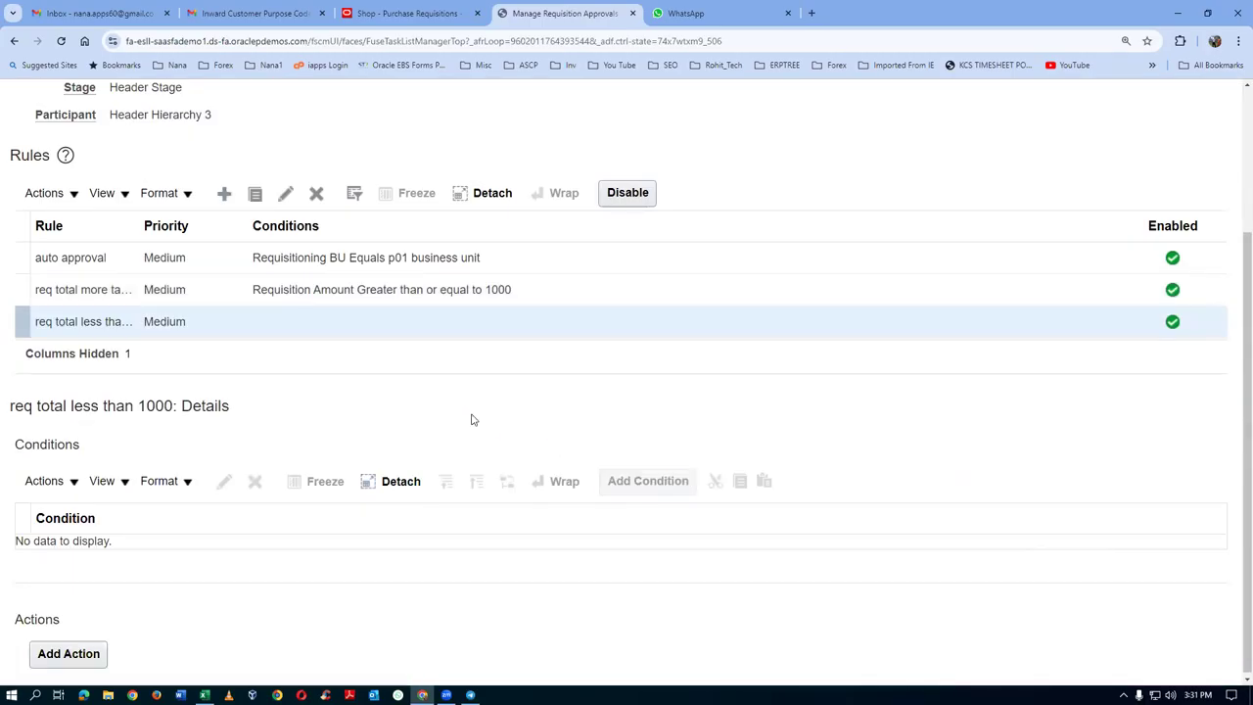
Step: Add the condition Requisitioning BU Equals p01 business unit to the "req total less than 1000" rule
left_click(595, 381)
type("requi")
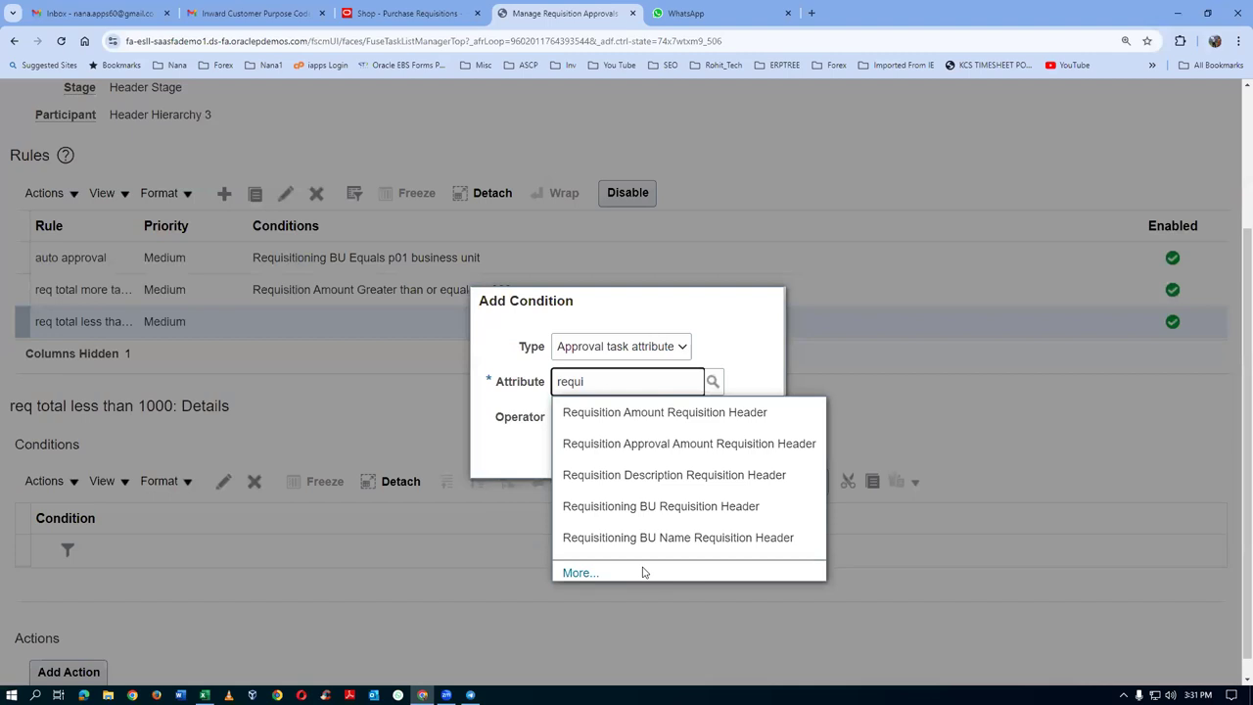
left_click(649, 506)
left_click(603, 460)
type("p01")
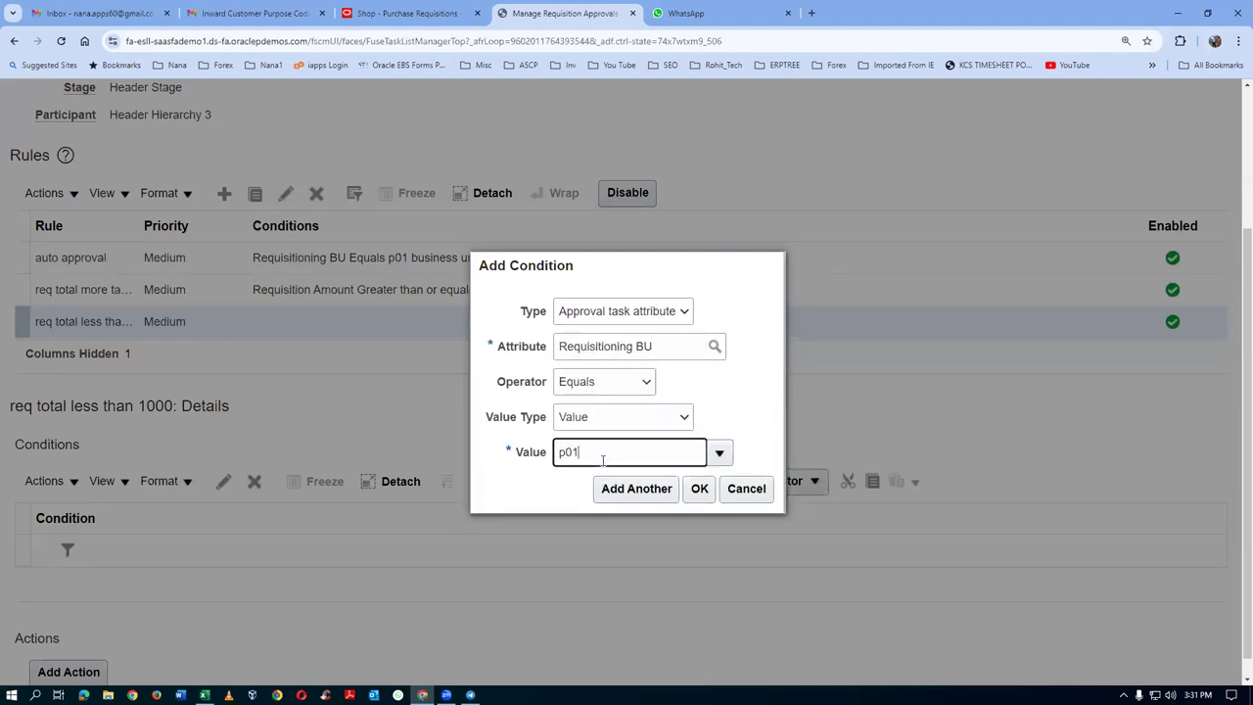
left_click(601, 479)
left_click(704, 491)
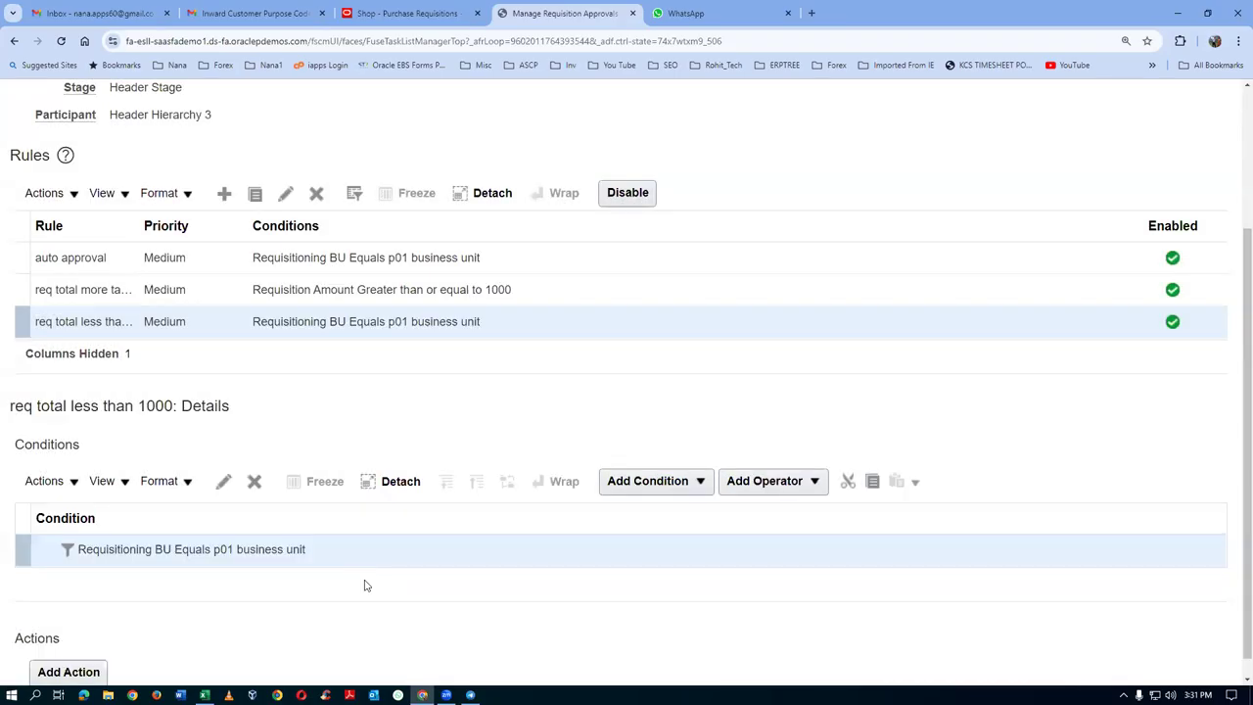
Step: Add an AND operator as parent of the Requisitioning BU condition
left_click(780, 485)
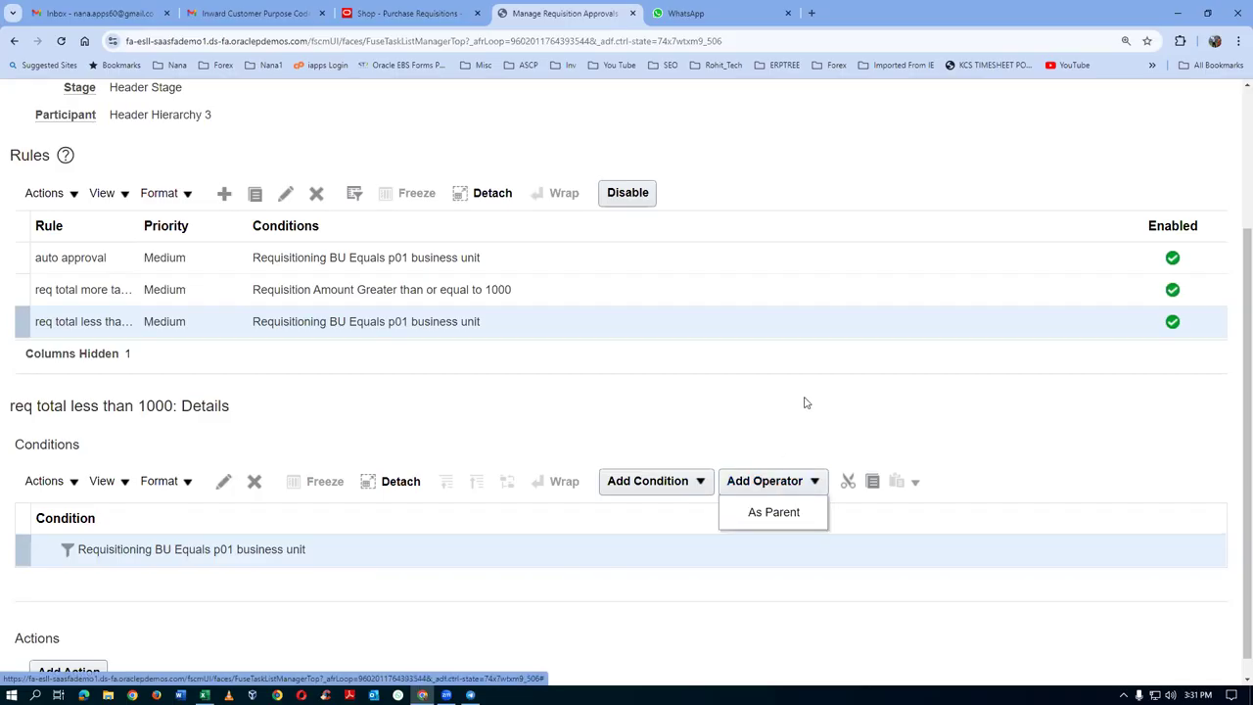
left_click(815, 480)
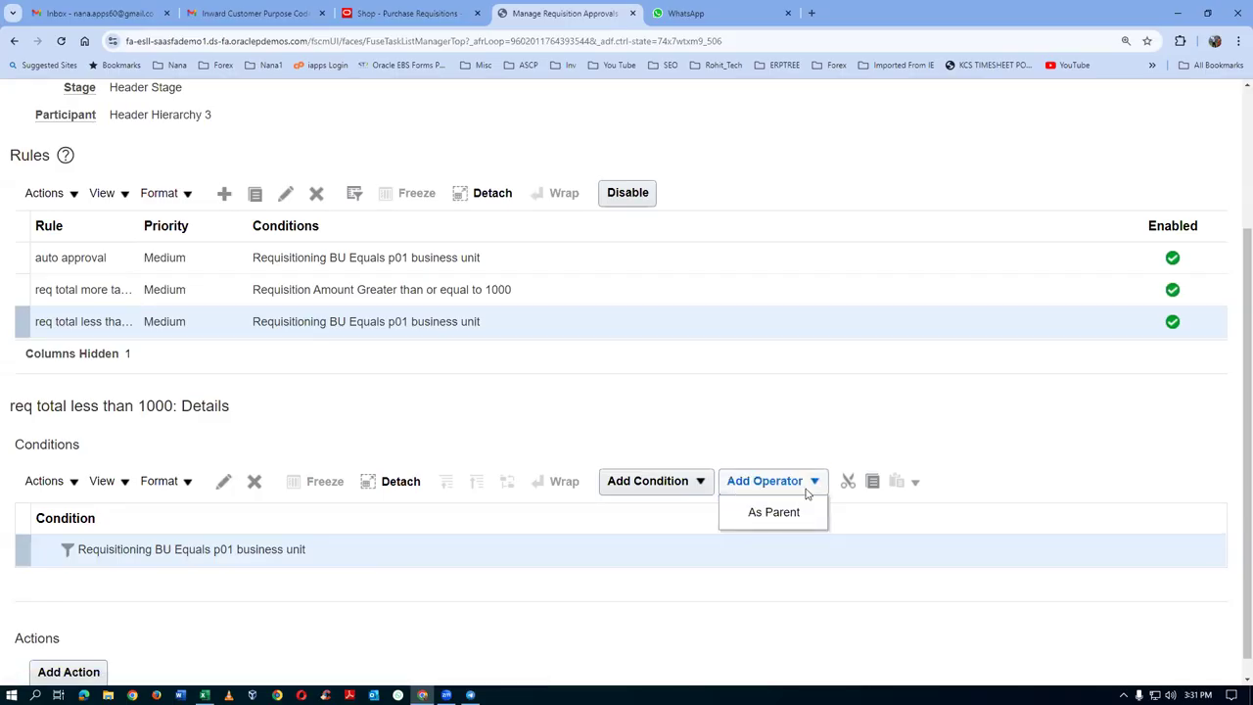
left_click(782, 512)
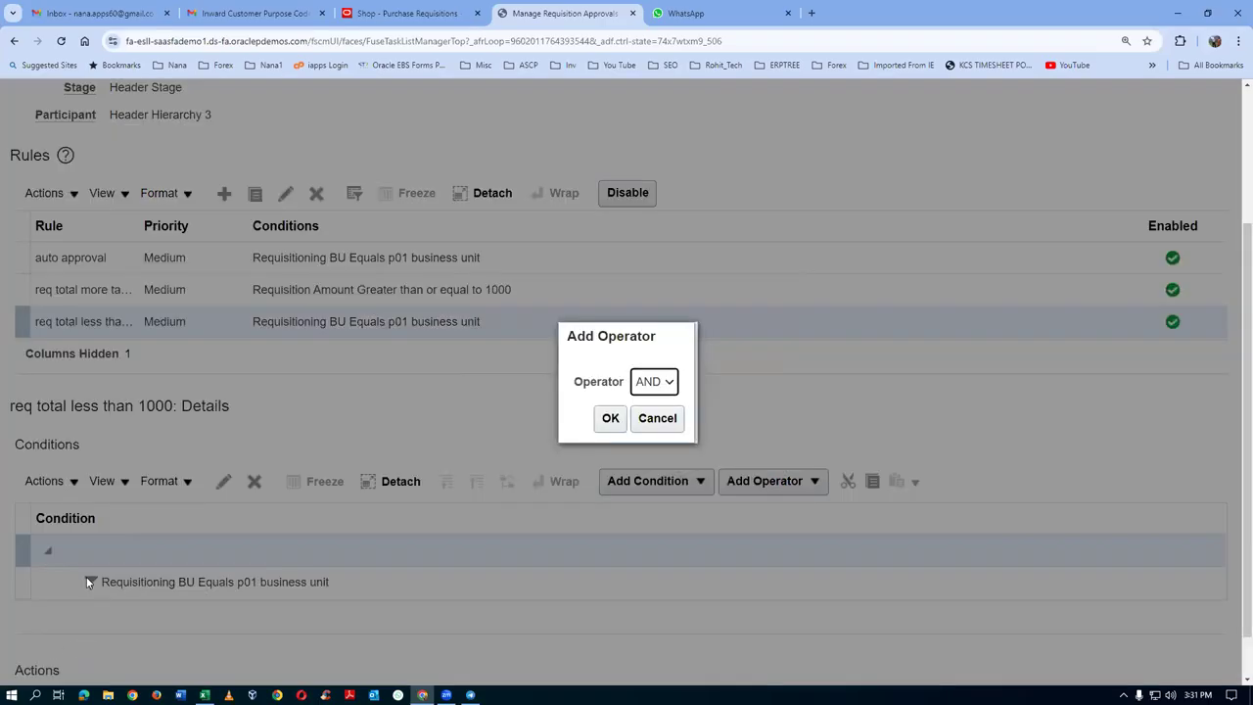
left_click(607, 419)
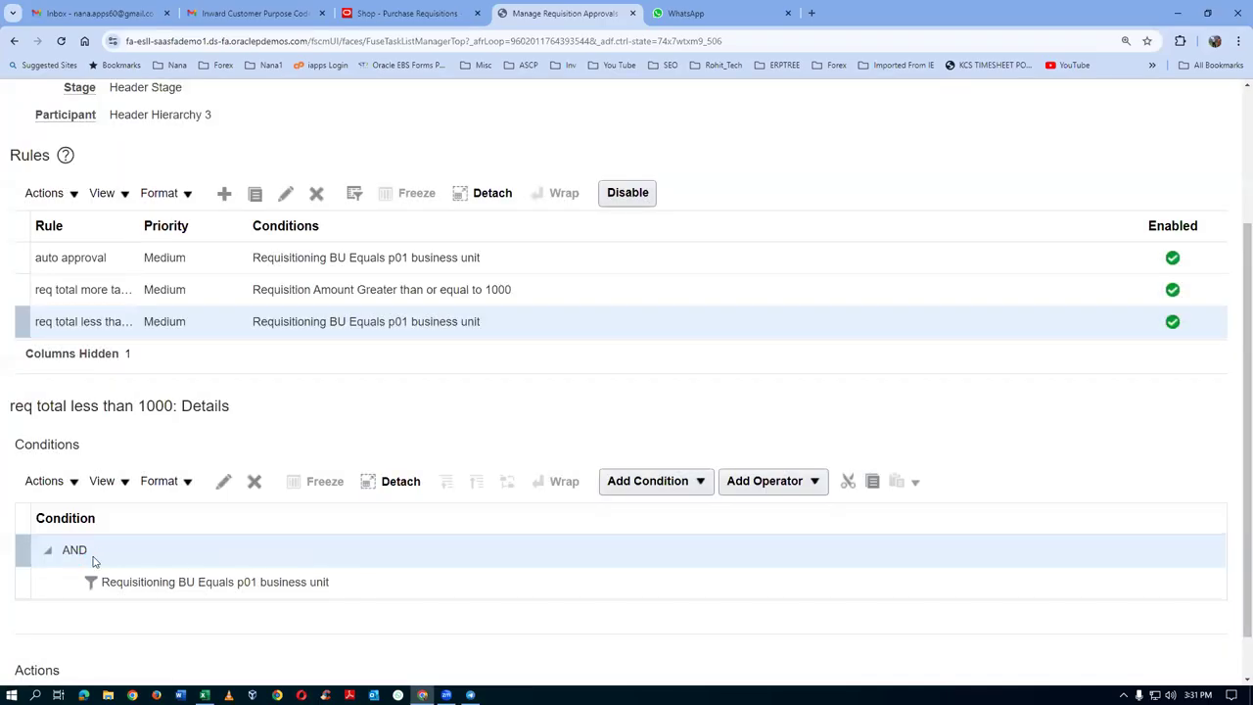
Step: Add a second condition under the AND operator: Requisition Amount Less than 1000
left_click(646, 480)
left_click(648, 516)
left_click(584, 383)
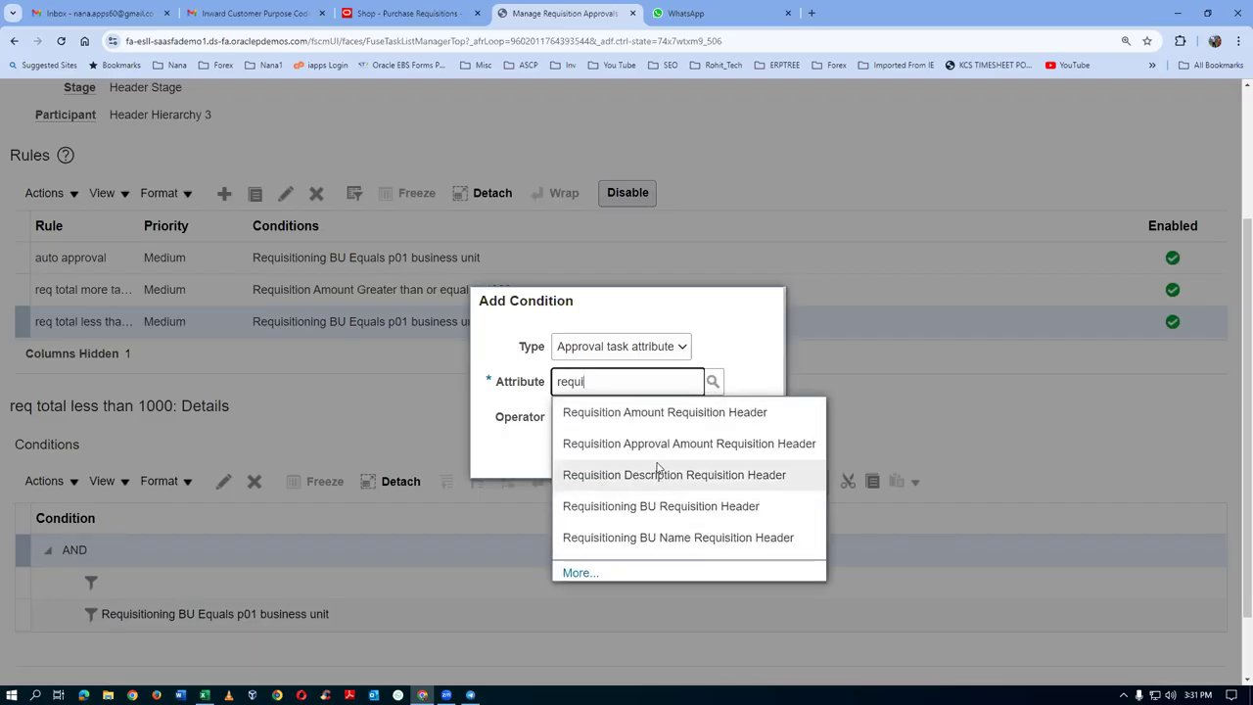
left_click(658, 421)
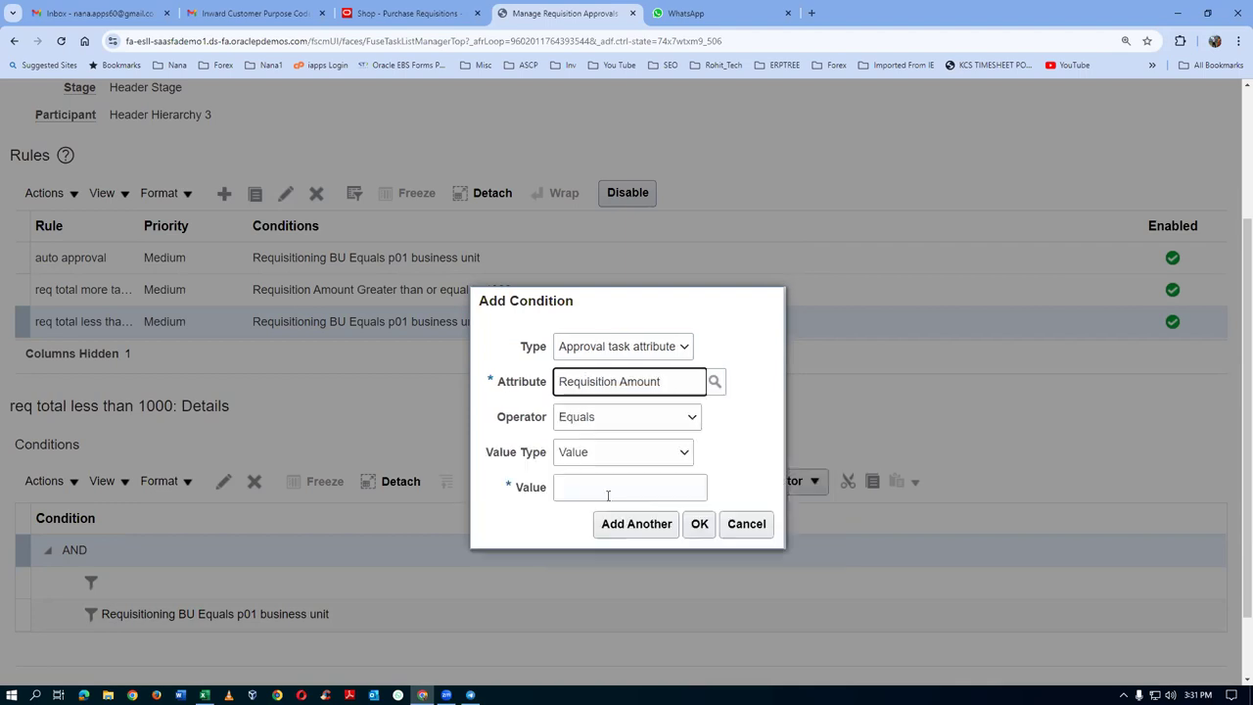
left_click(608, 388)
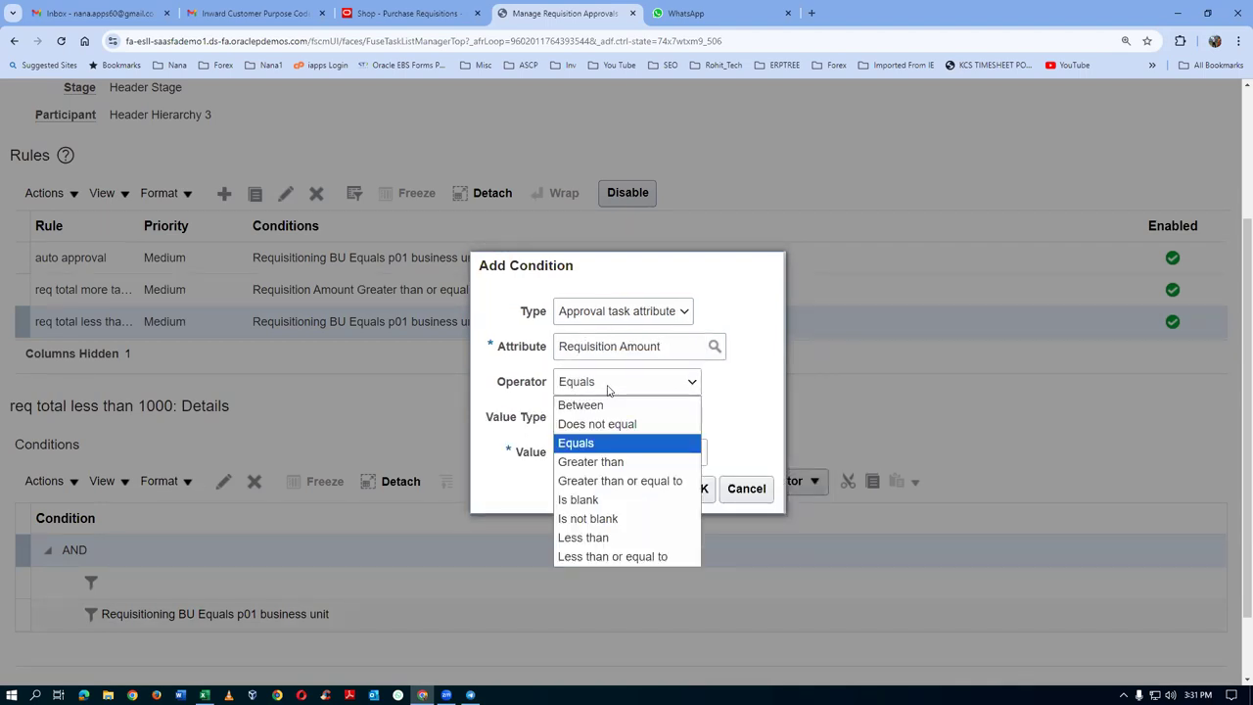
left_click(597, 539)
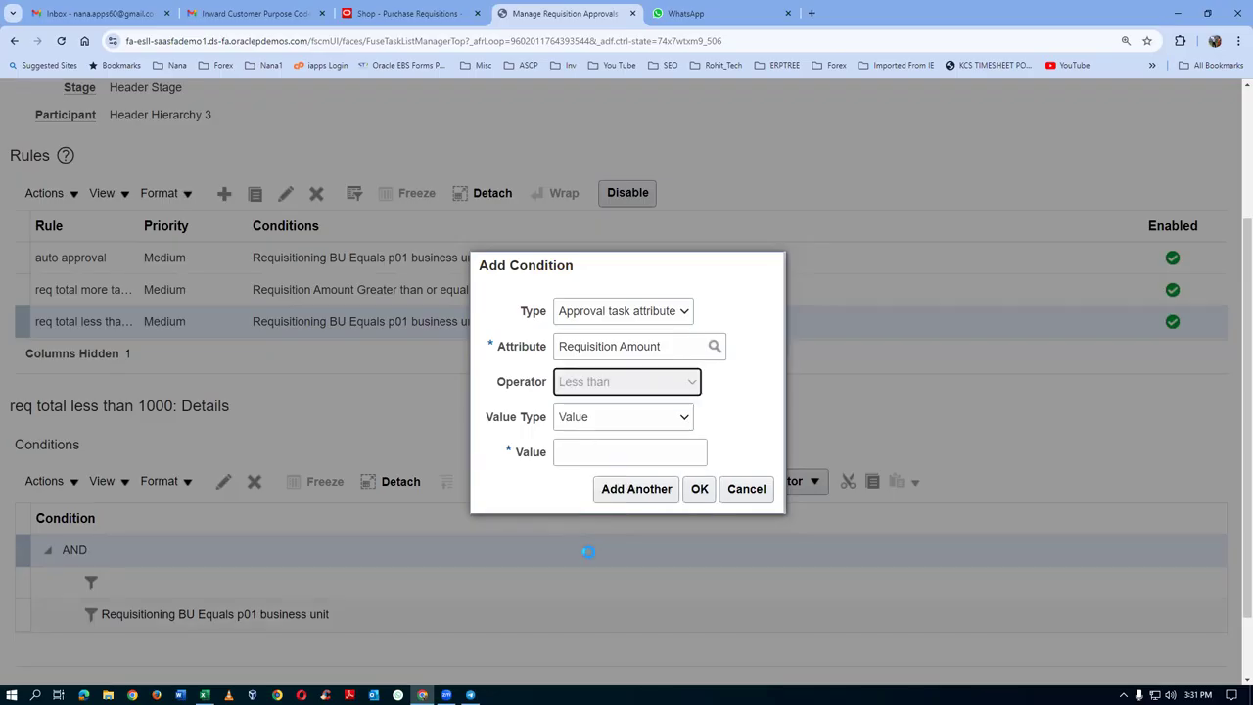
left_click(596, 456)
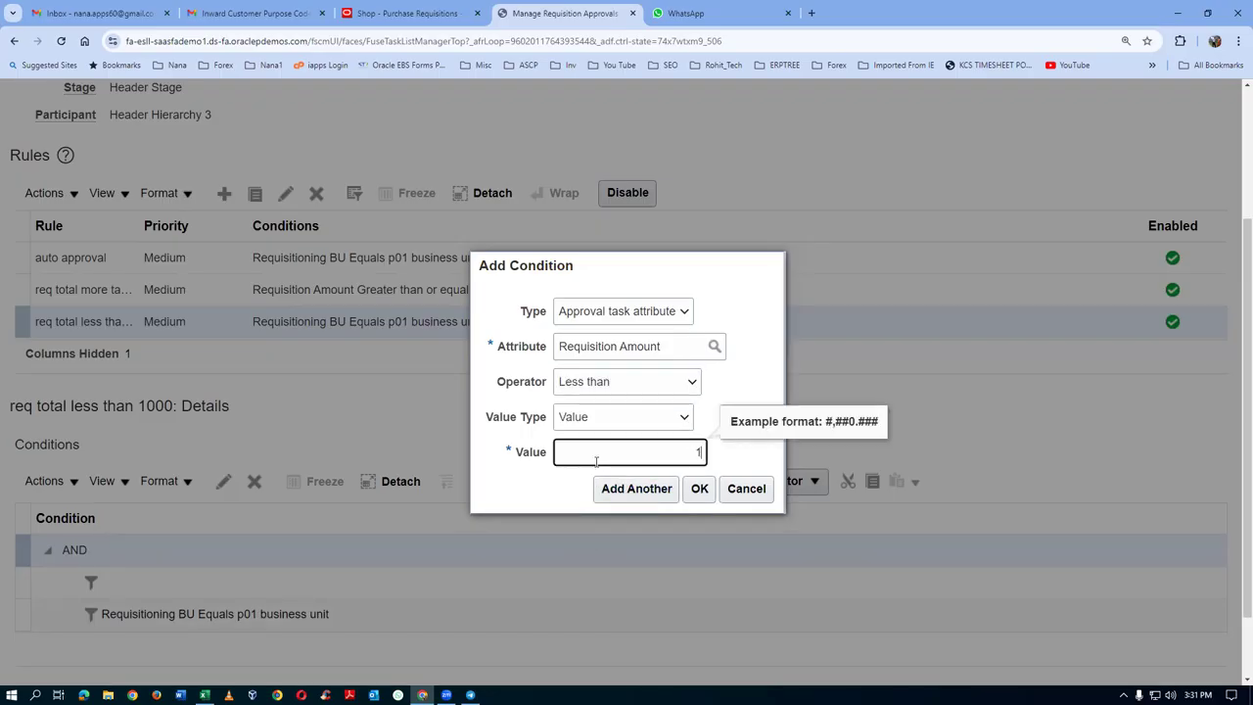
left_click(698, 489)
Step: Add an Approval required action to the rule, routed using Single approver with user type Worker, and enter the worker's name
scroll(288, 568, "down", 1)
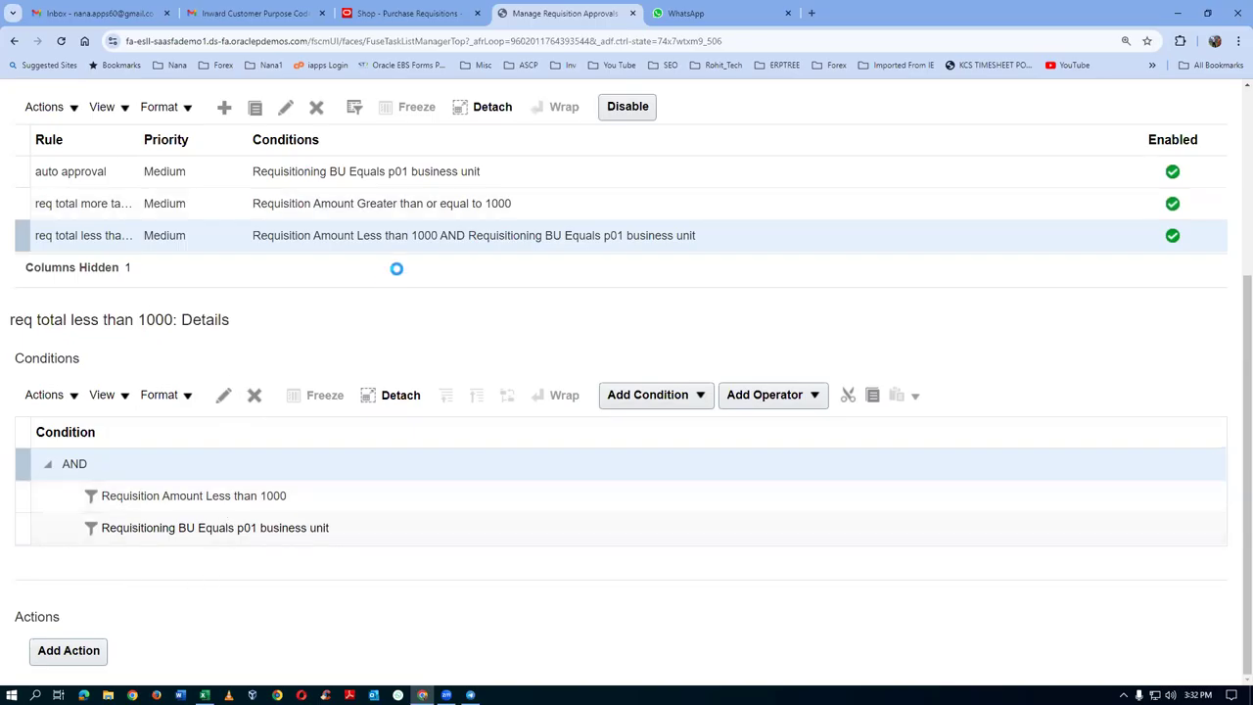
left_click(86, 654)
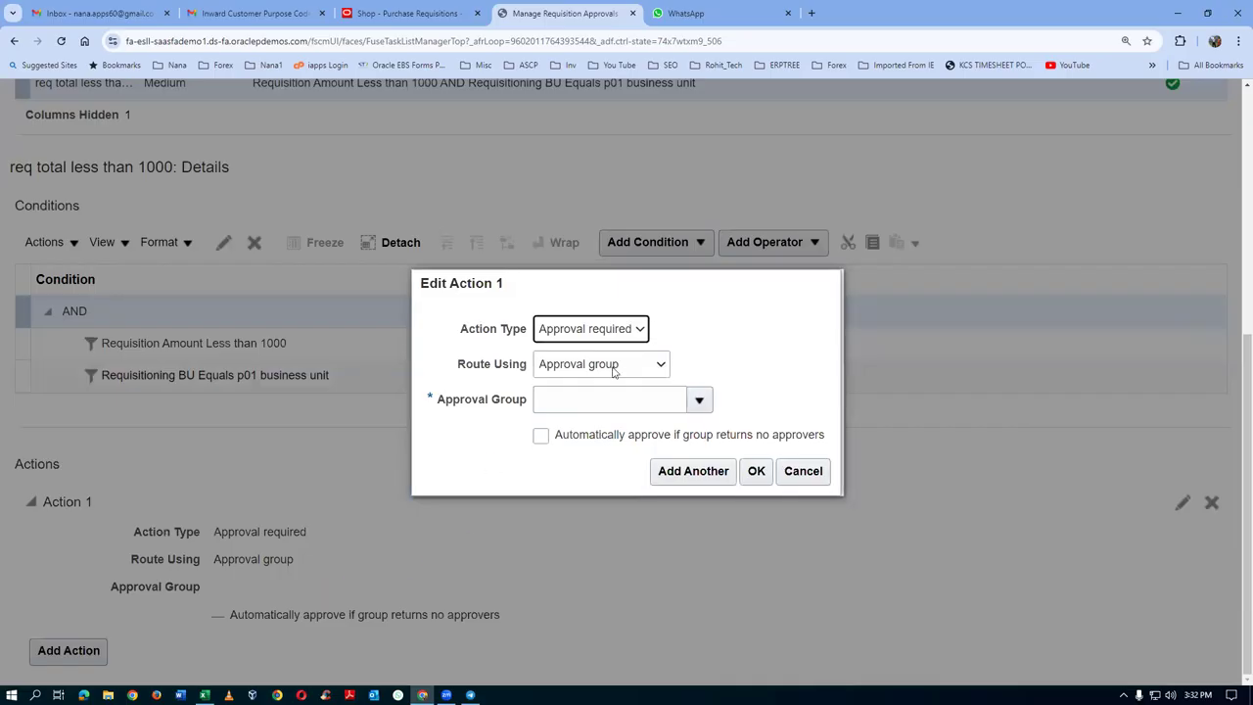
left_click(593, 337)
left_click(593, 338)
left_click(589, 366)
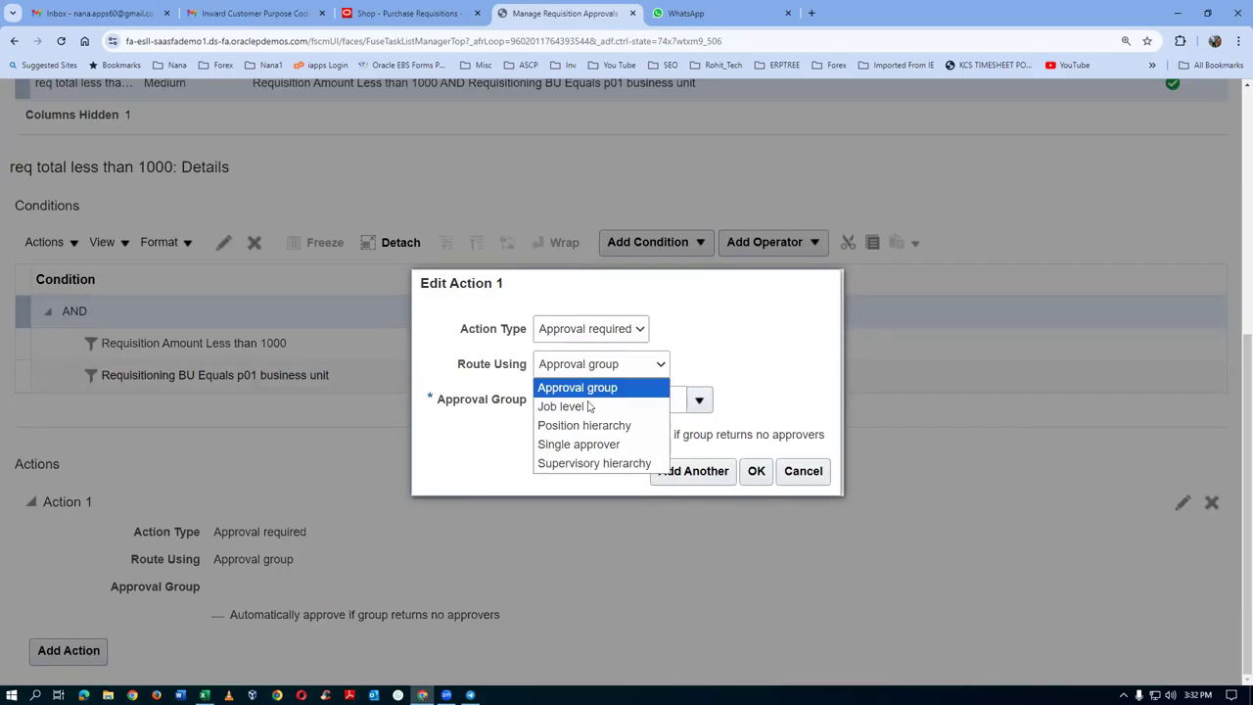
left_click(578, 444)
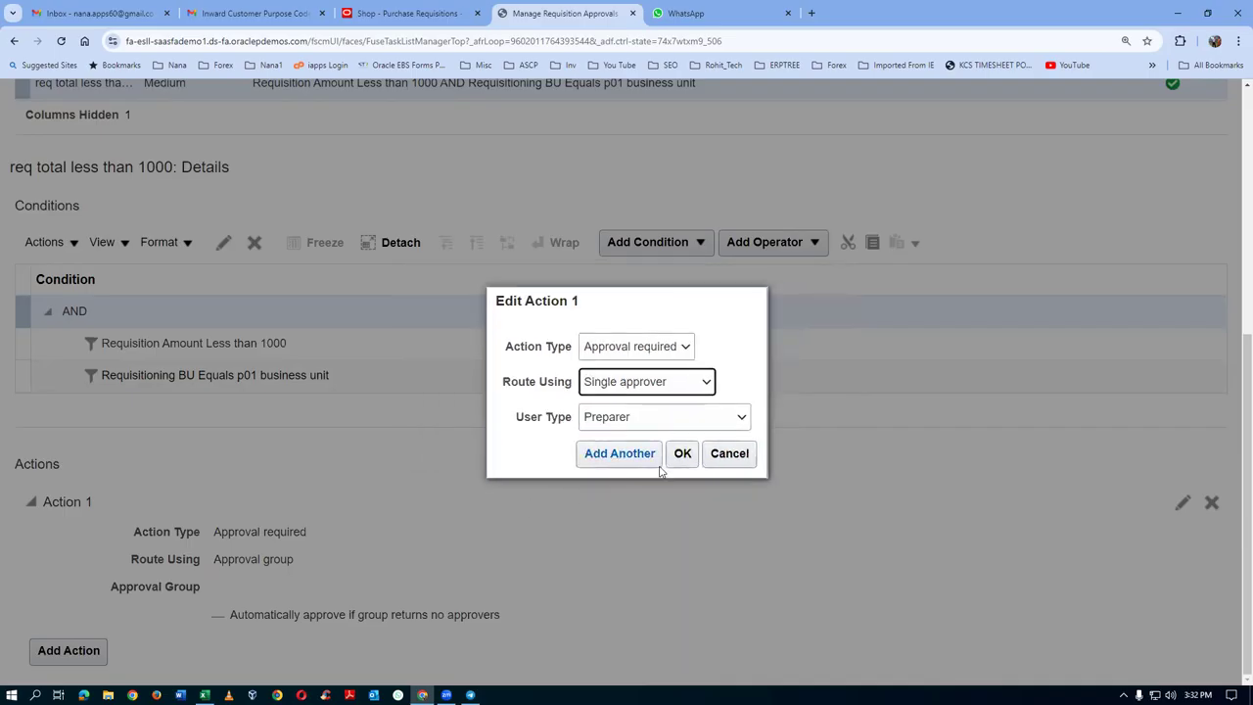
left_click(665, 423)
left_click(643, 393)
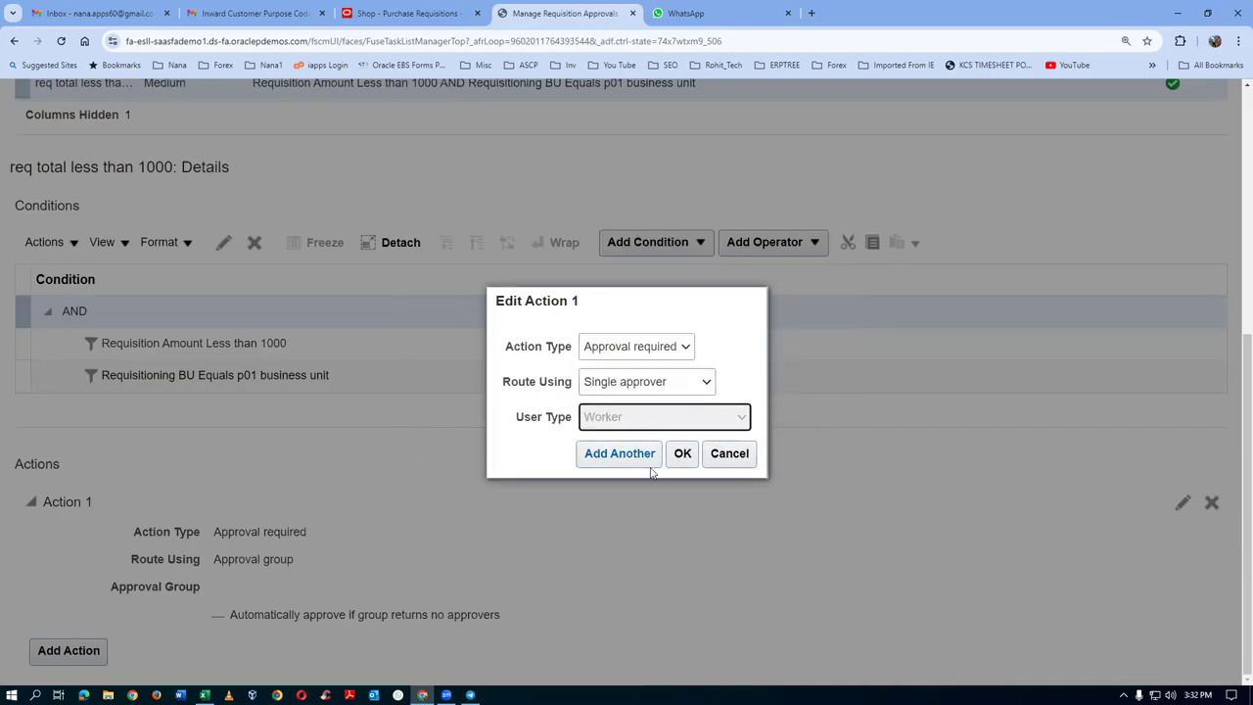
left_click(638, 434)
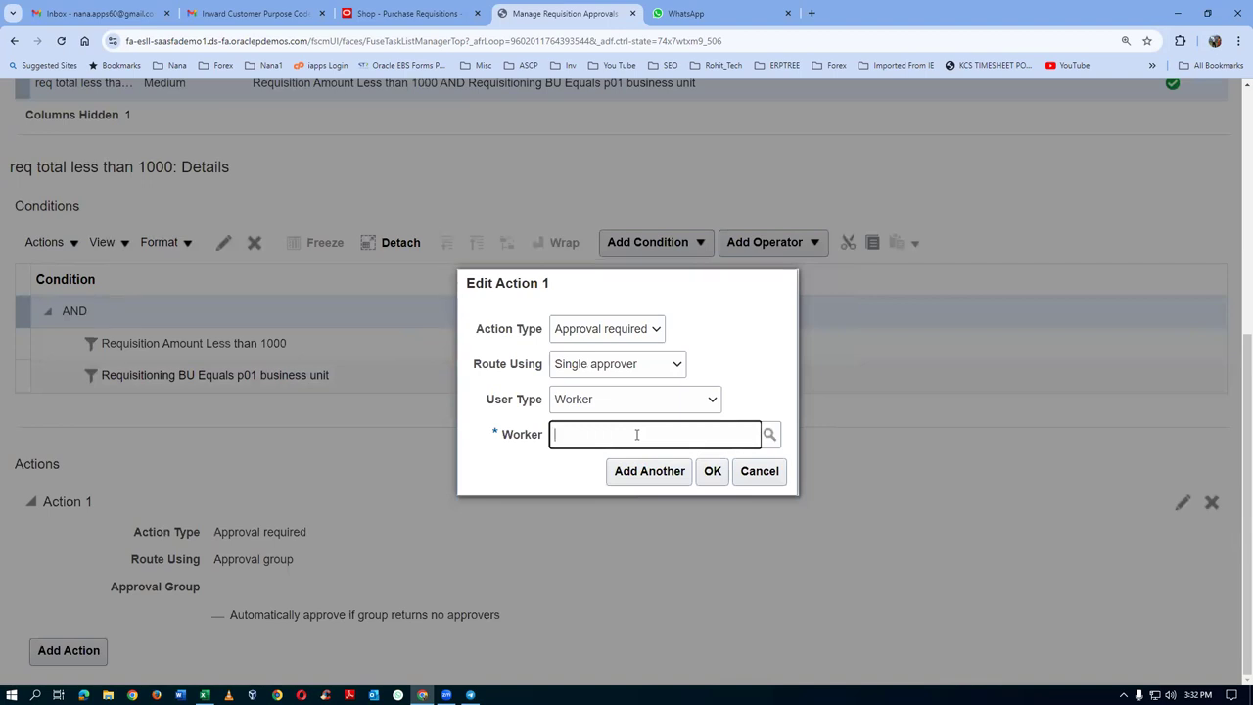
type("emp3, p01_")
left_click(712, 471)
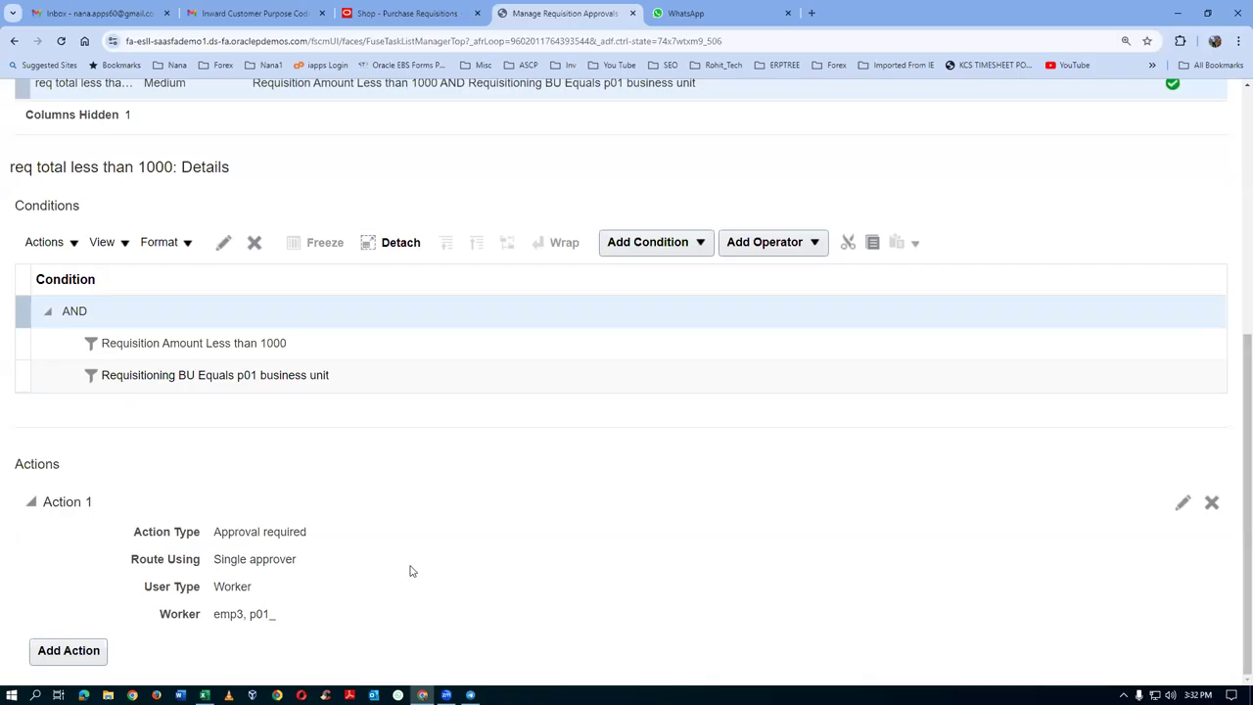
Step: Save the Header Hierarchy 3 approval rules and deploy them, accepting the confirmations
scroll(410, 572, "up", 1)
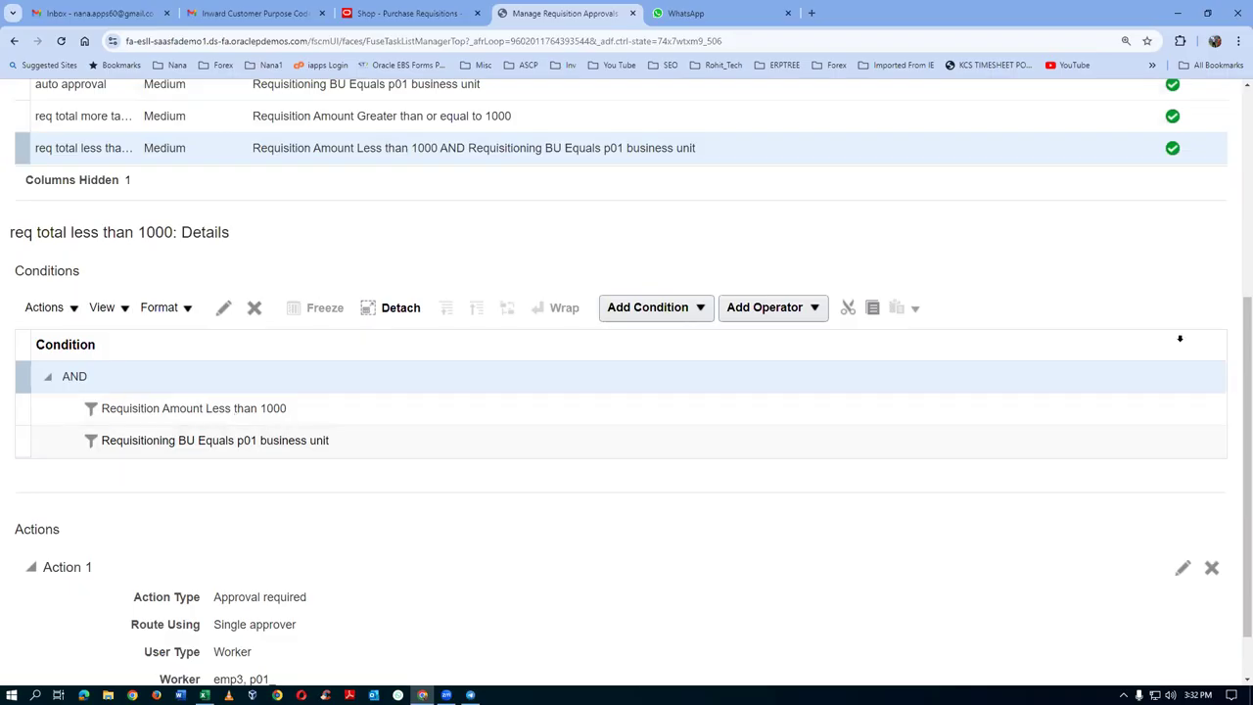
scroll(1179, 339, "up", 2)
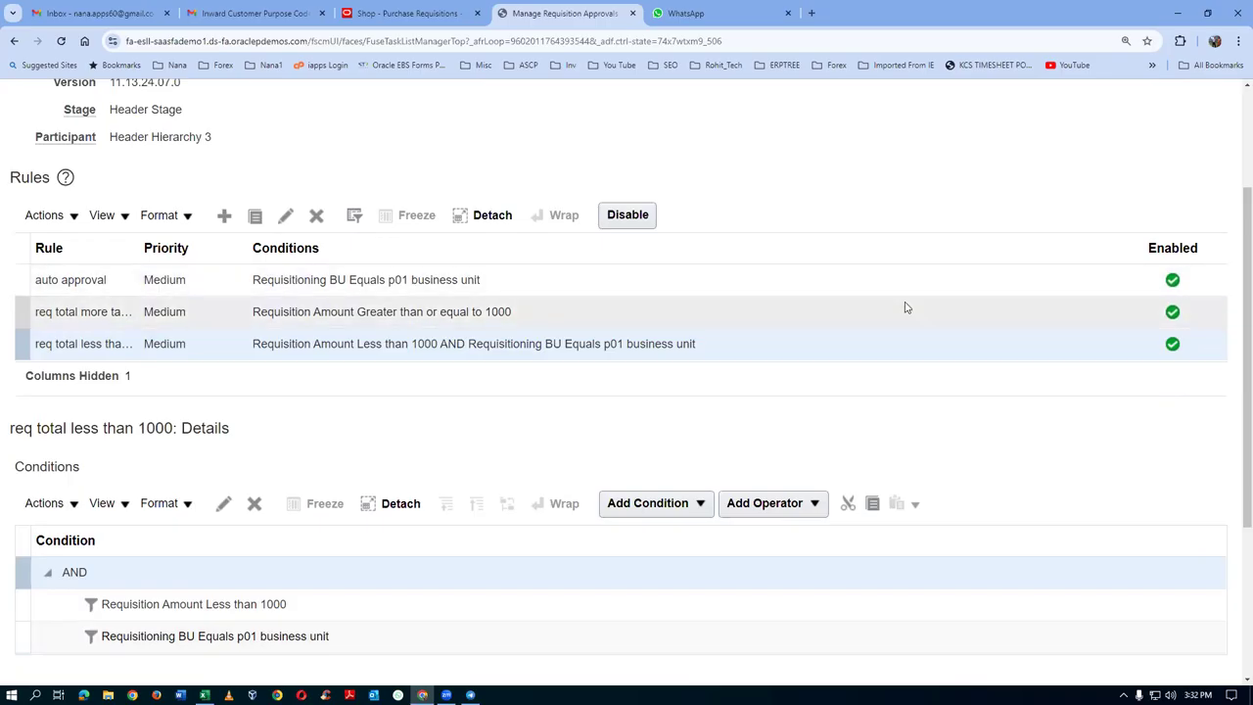
scroll(905, 308, "up", 2)
left_click(1031, 157)
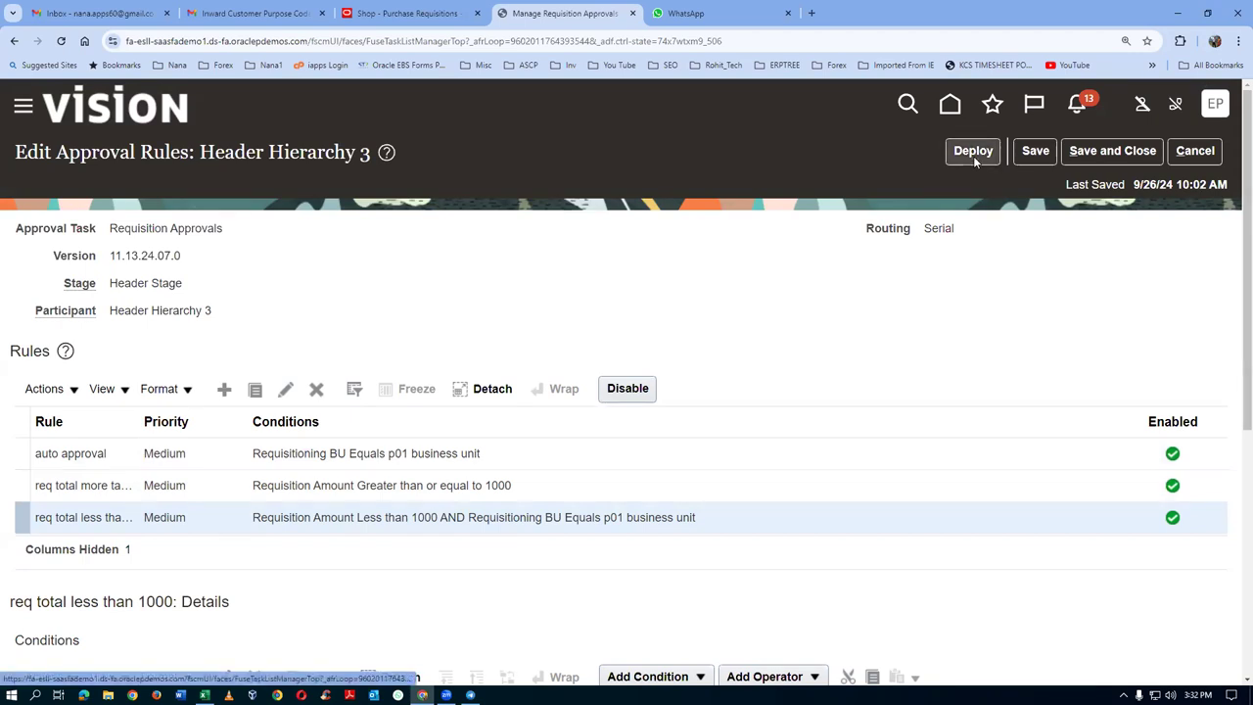
left_click(1035, 156)
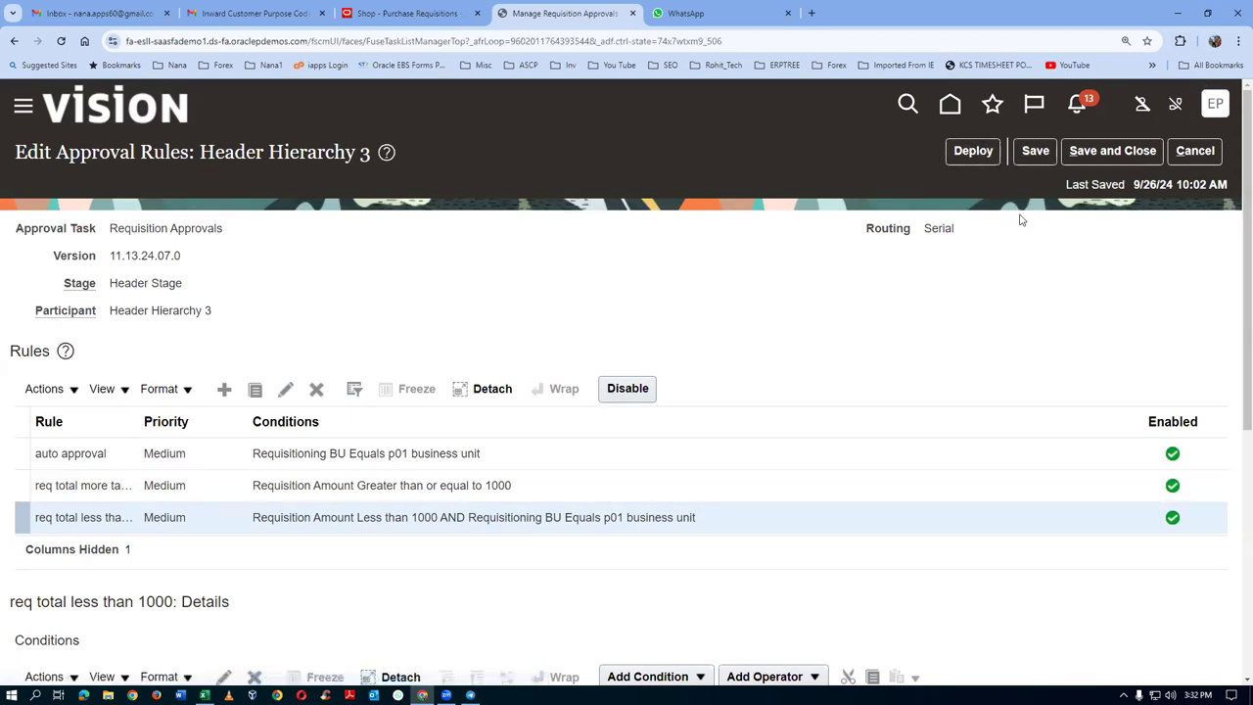
left_click(975, 153)
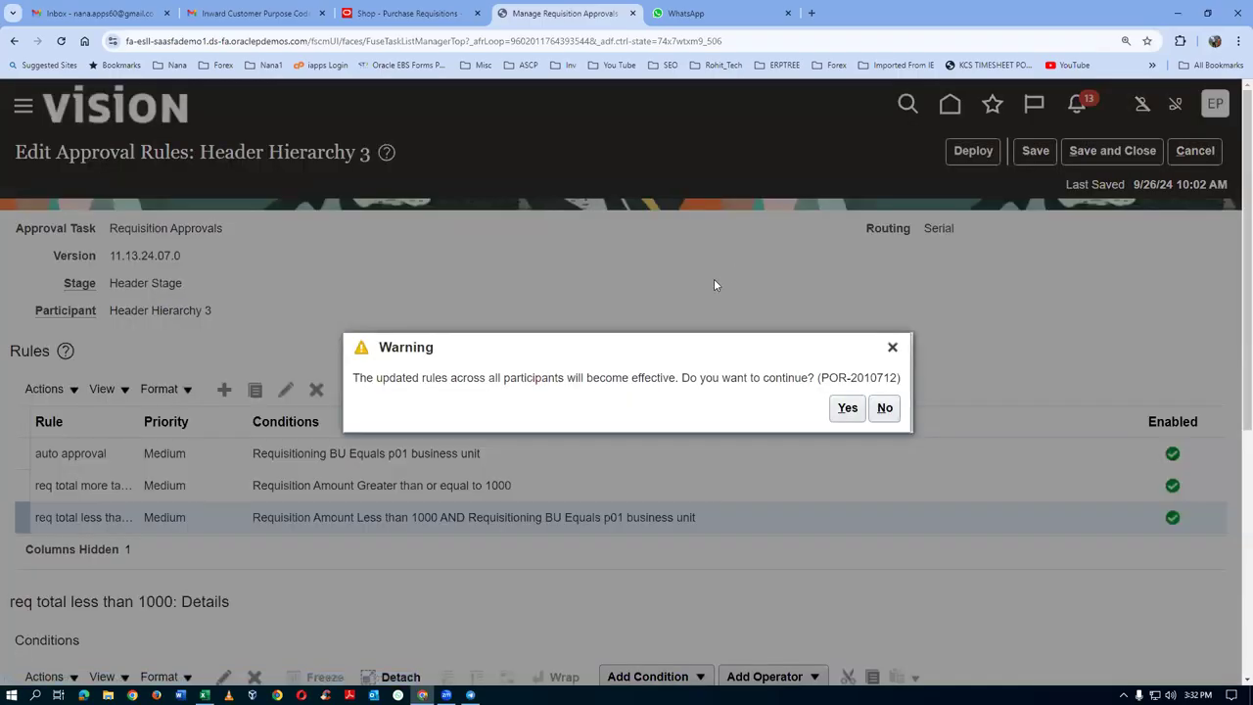
left_click(846, 409)
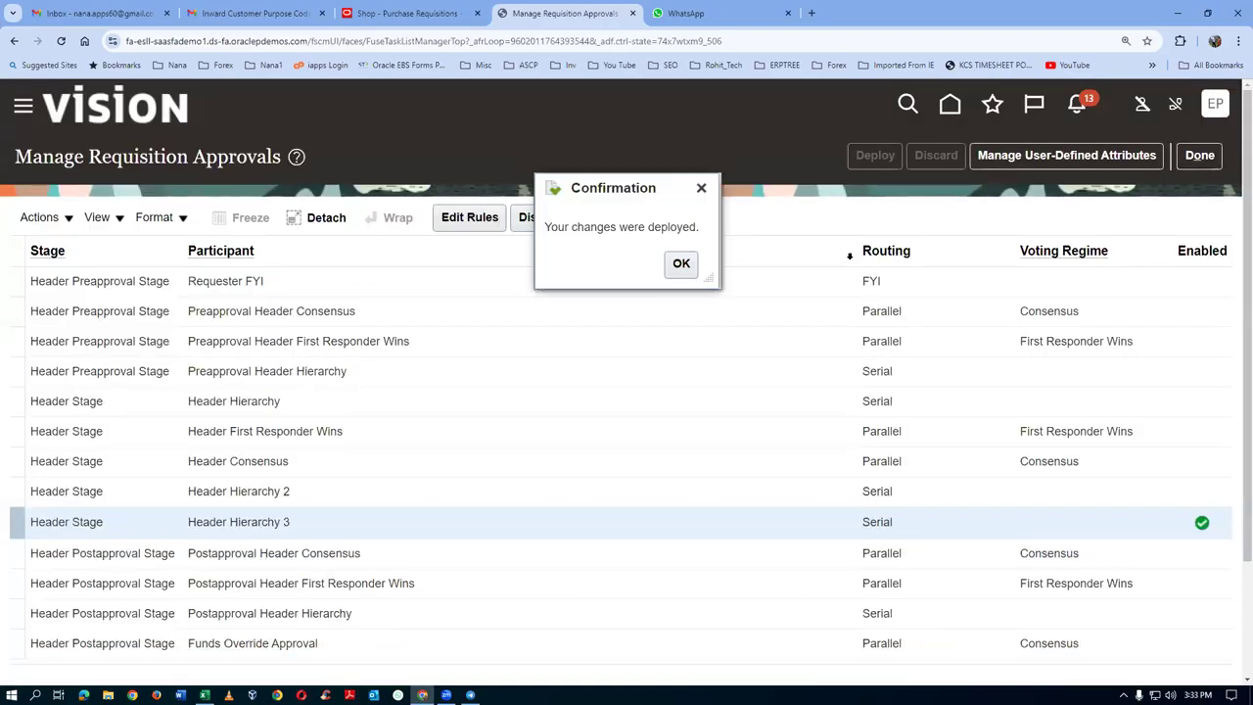
left_click(682, 264)
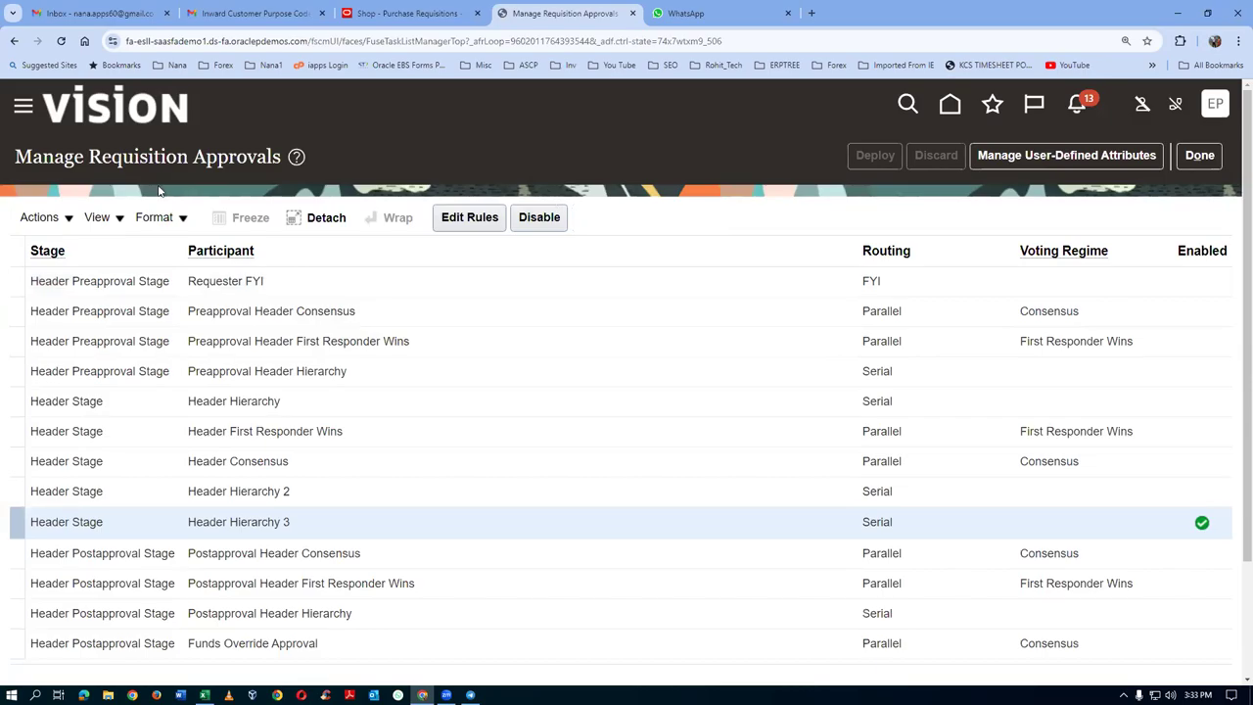
Step: Switch to the Purchase Requisitions shop page and open the Enter Requisition Line form
left_click(409, 13)
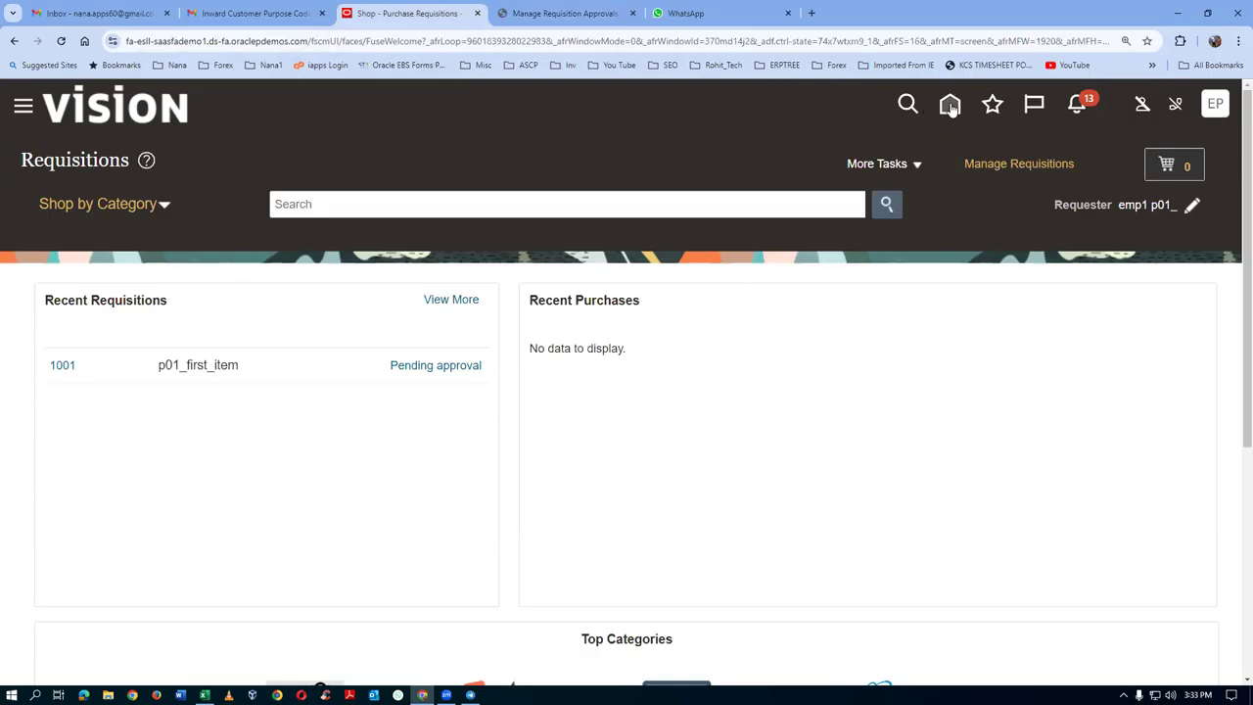
left_click(870, 166)
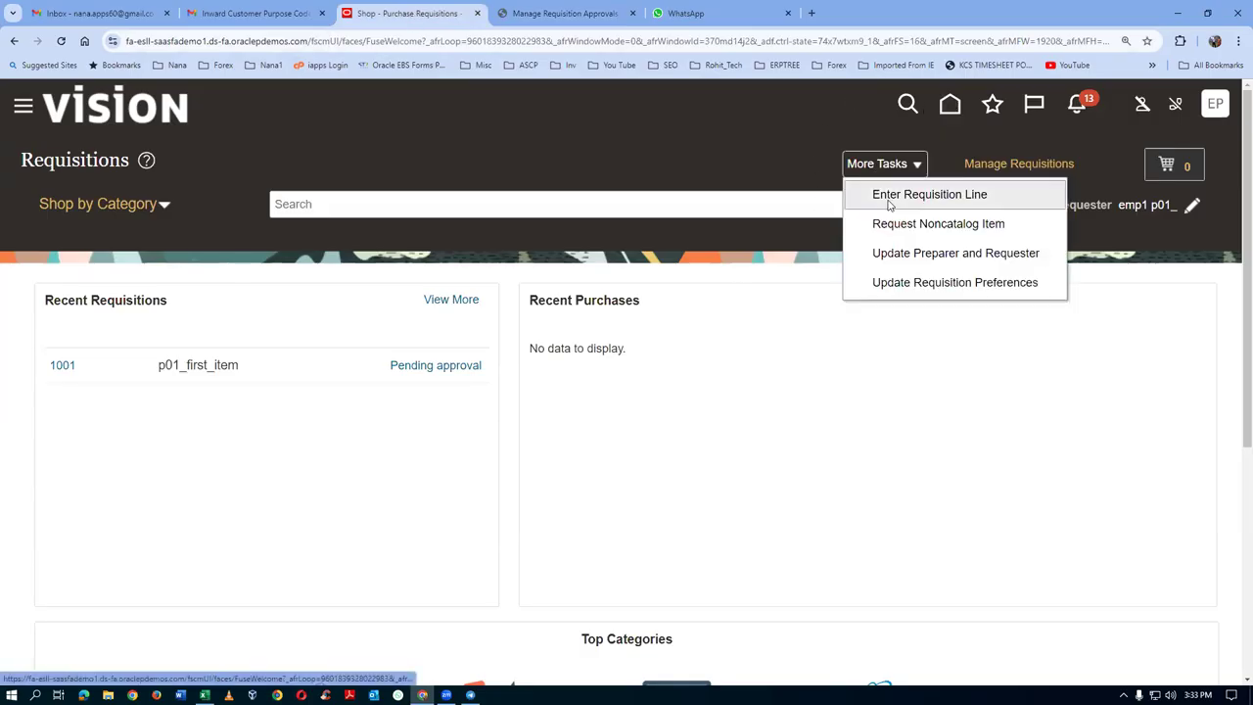
left_click(887, 201)
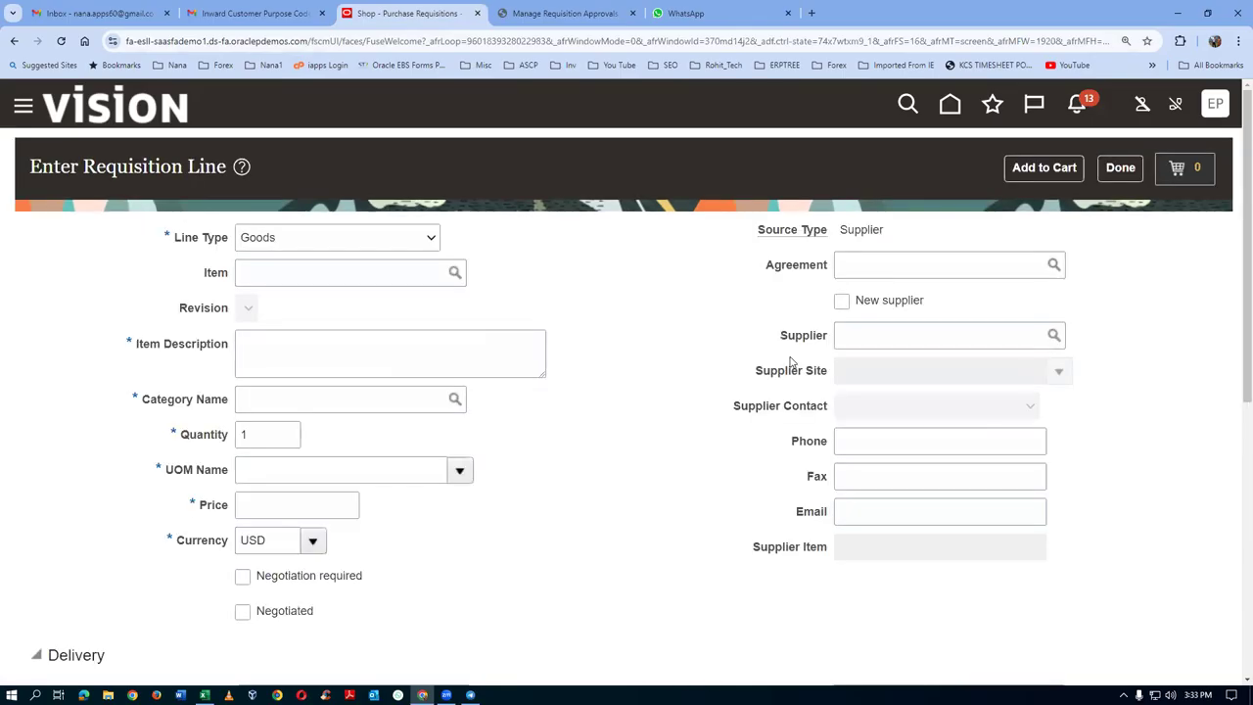
Step: Add a requisition line for p01_first_item with quantity 70 to the cart and open the cart
left_click(347, 273)
type("p01")
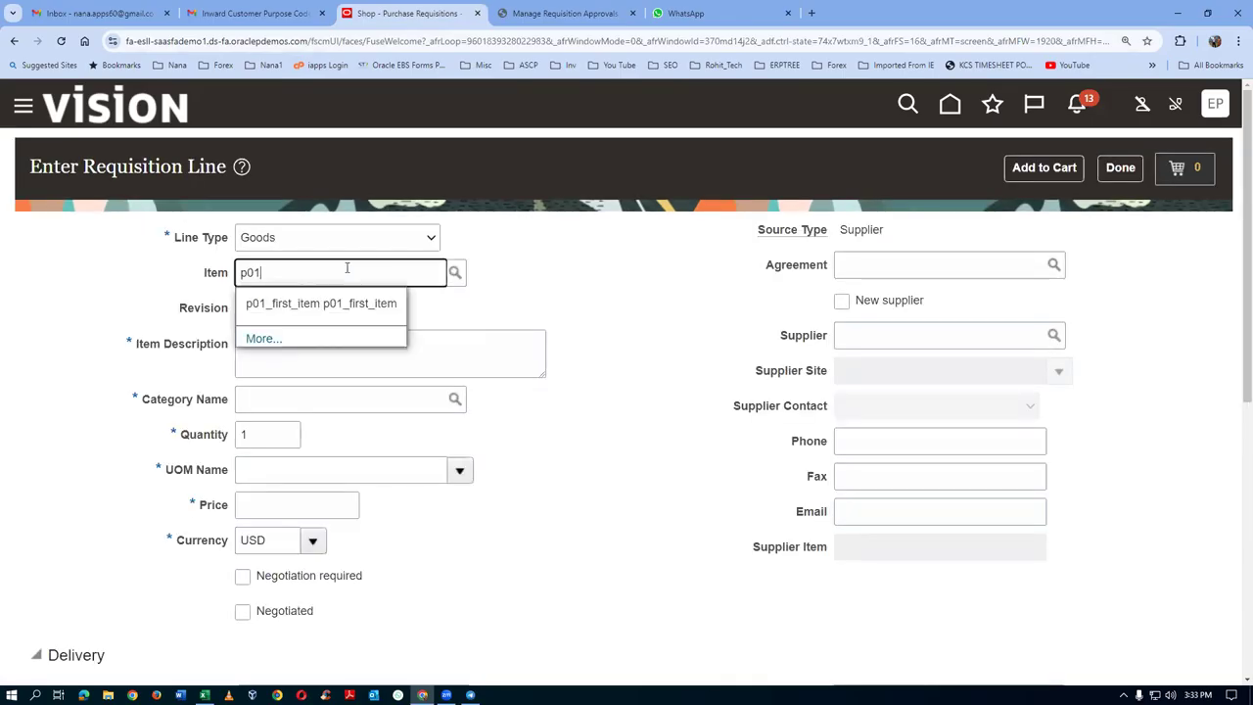
left_click(339, 305)
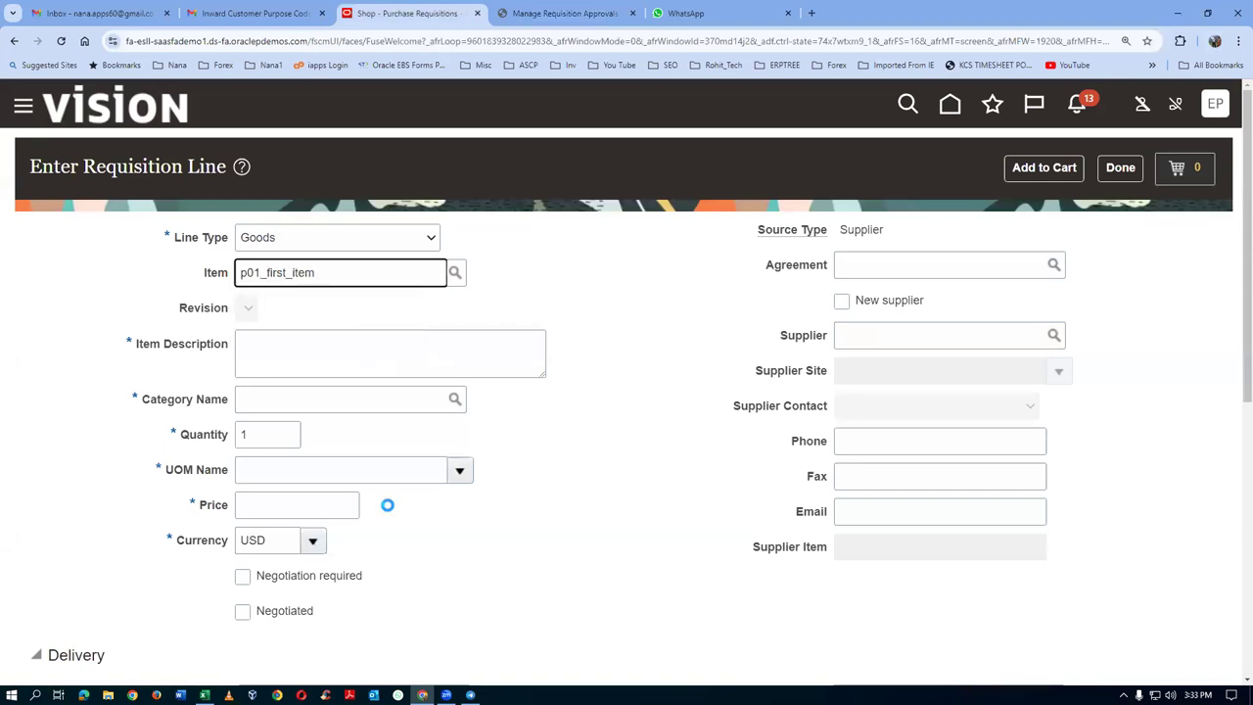
left_click(264, 427)
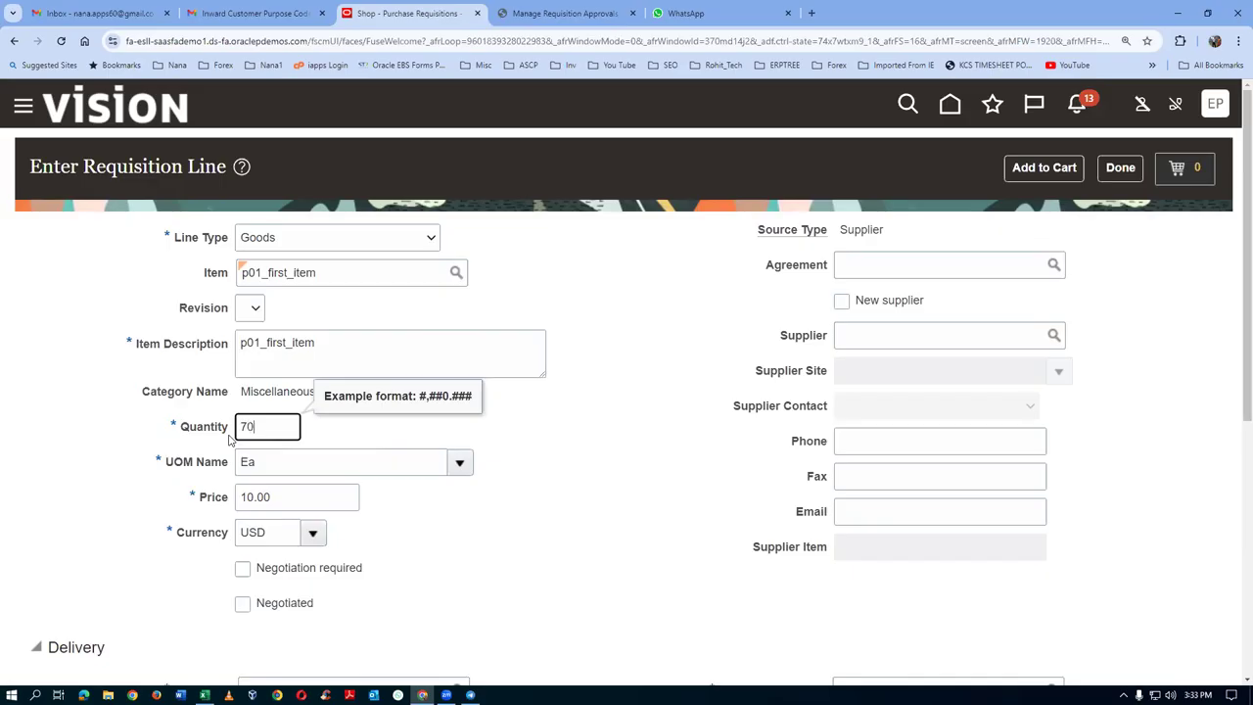
key("Tab")
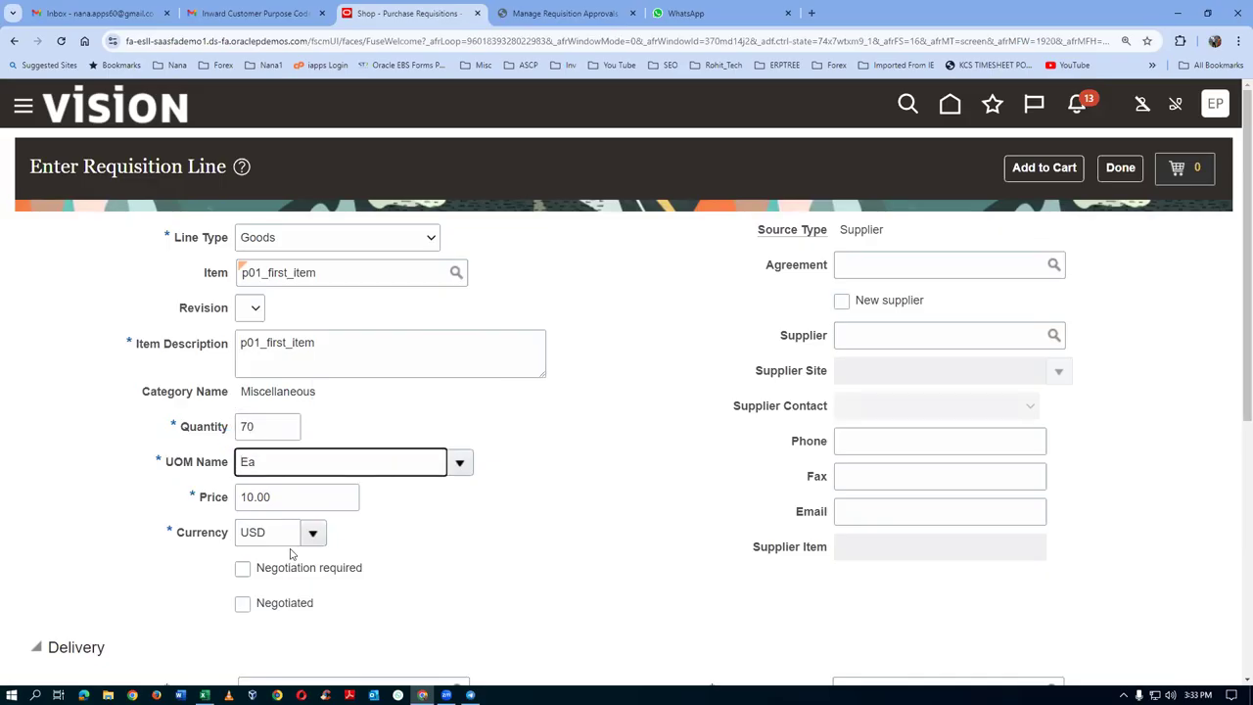
left_click(1043, 168)
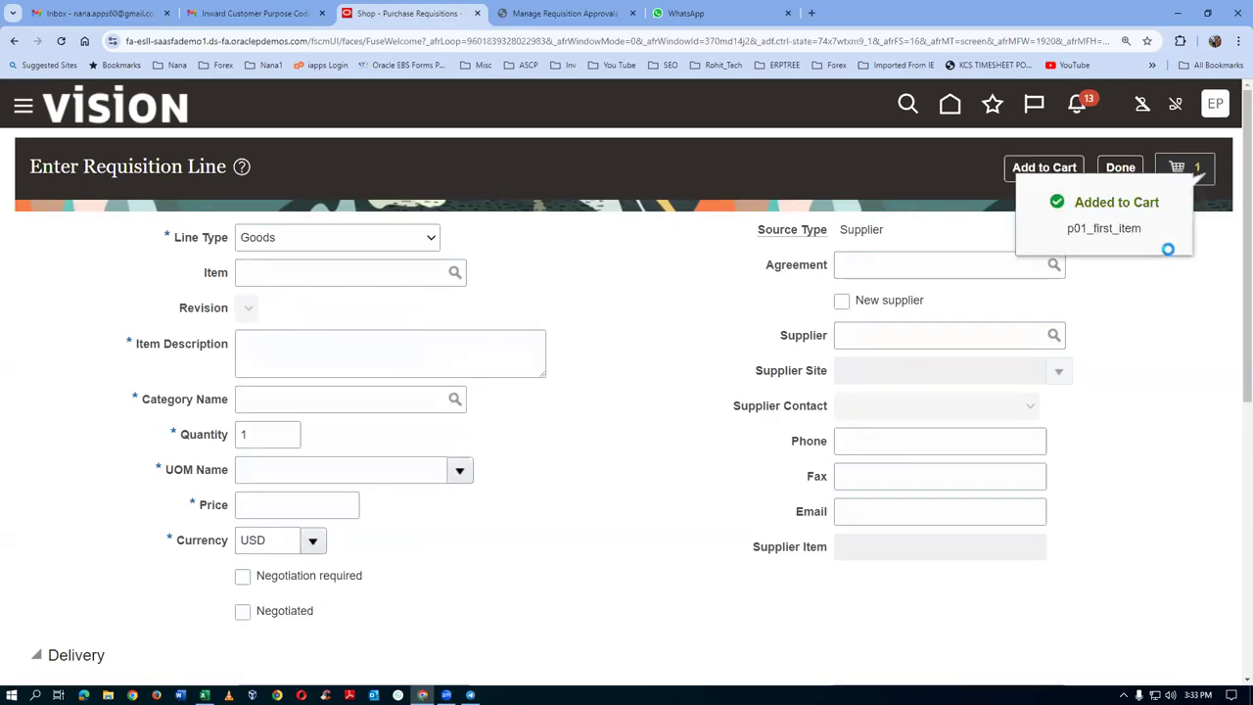
left_click(1198, 174)
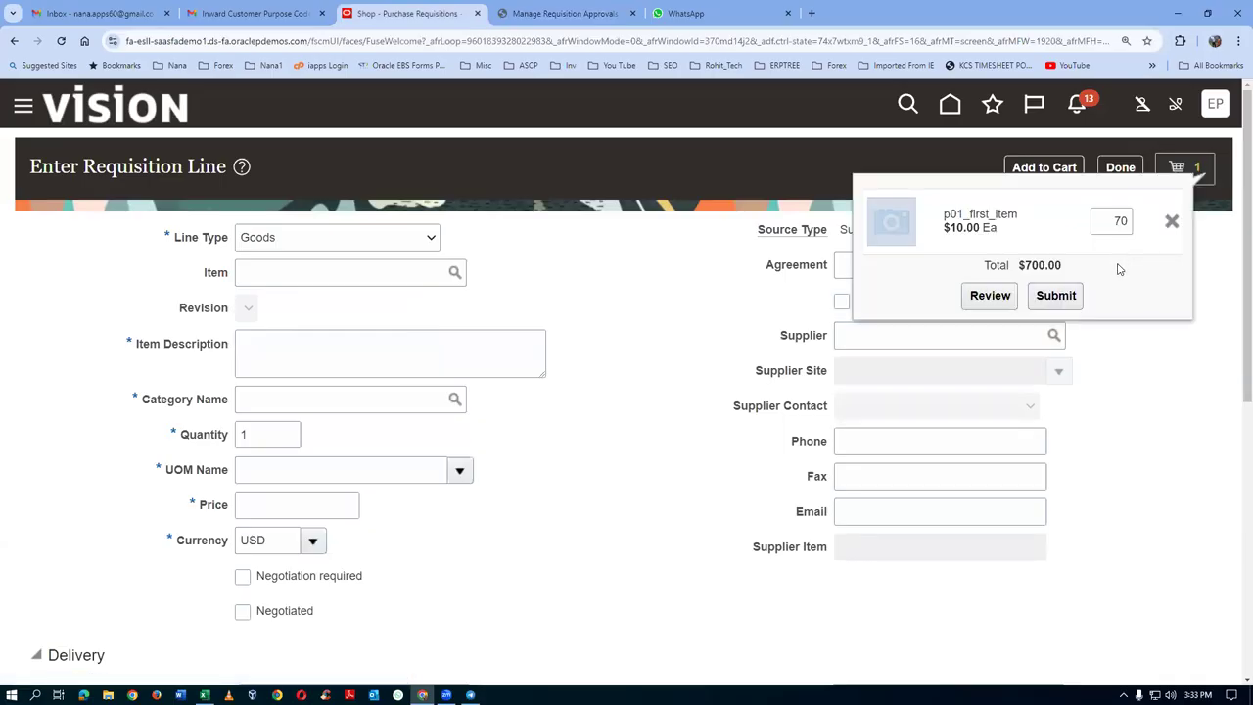
Step: Review the cart's requisition and examine the approver sequence in its approval routing, including the Header Stage diagram, and return to the requisition
left_click(989, 295)
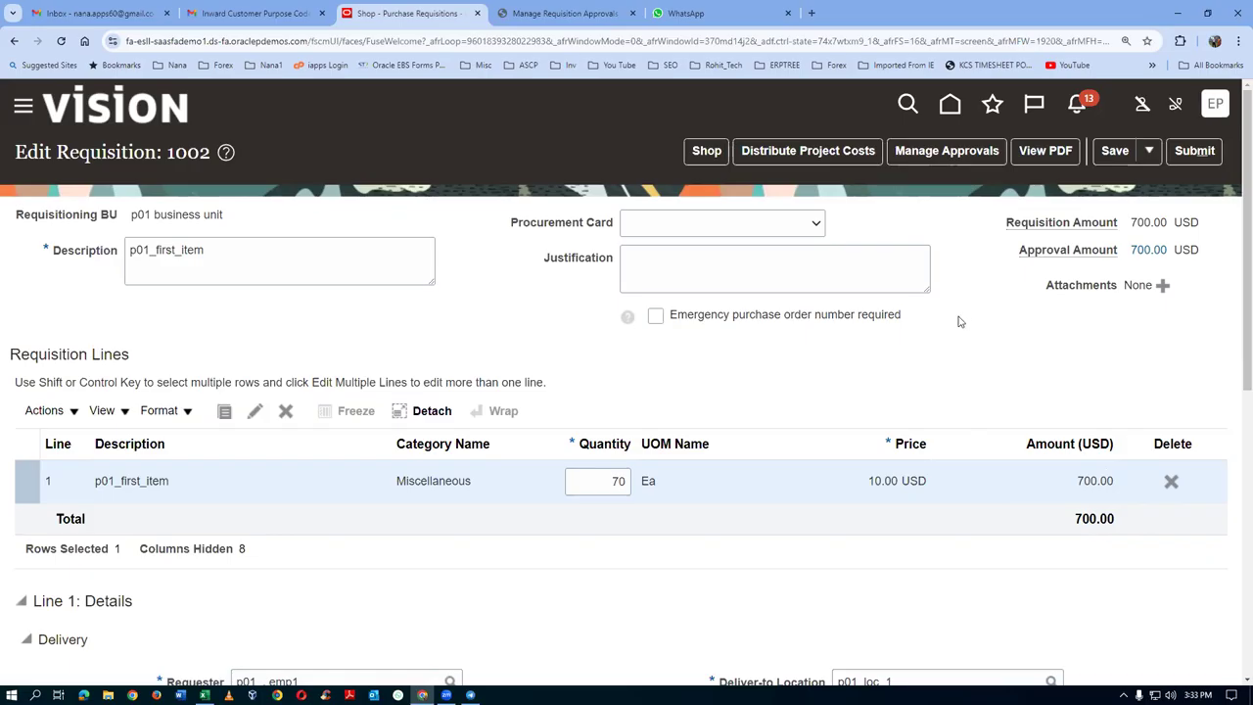
left_click(945, 152)
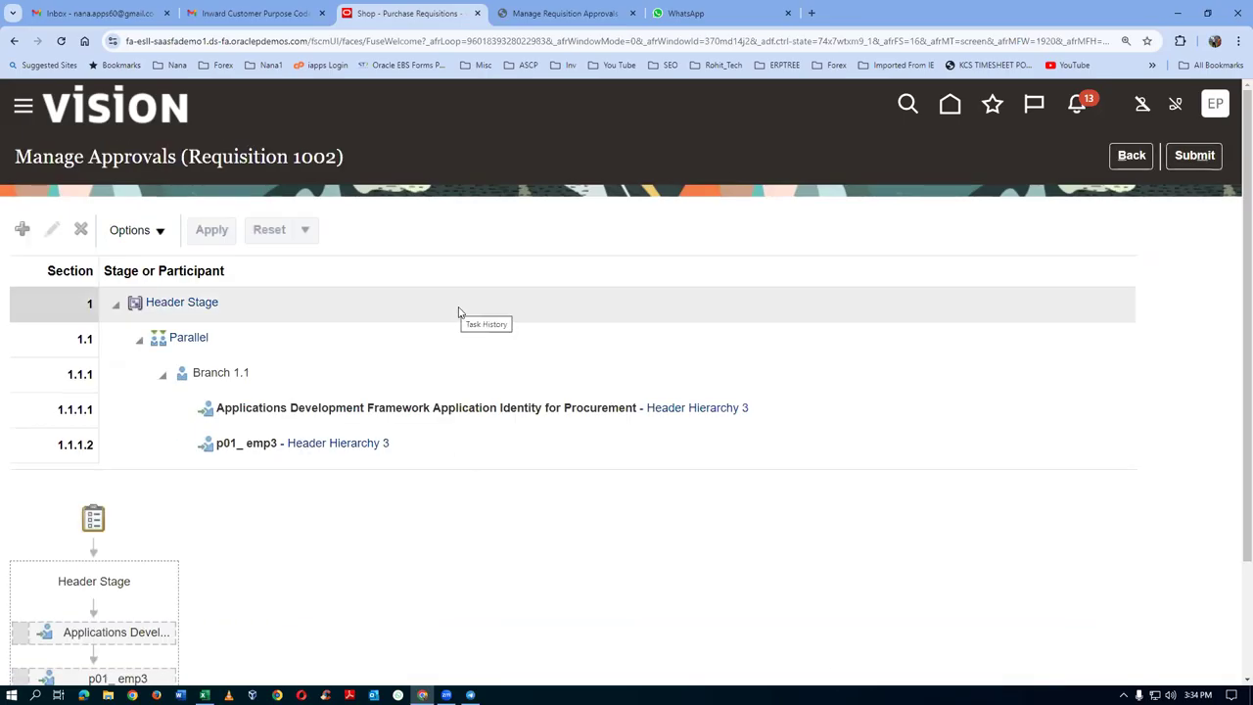
scroll(460, 313, "down", 2)
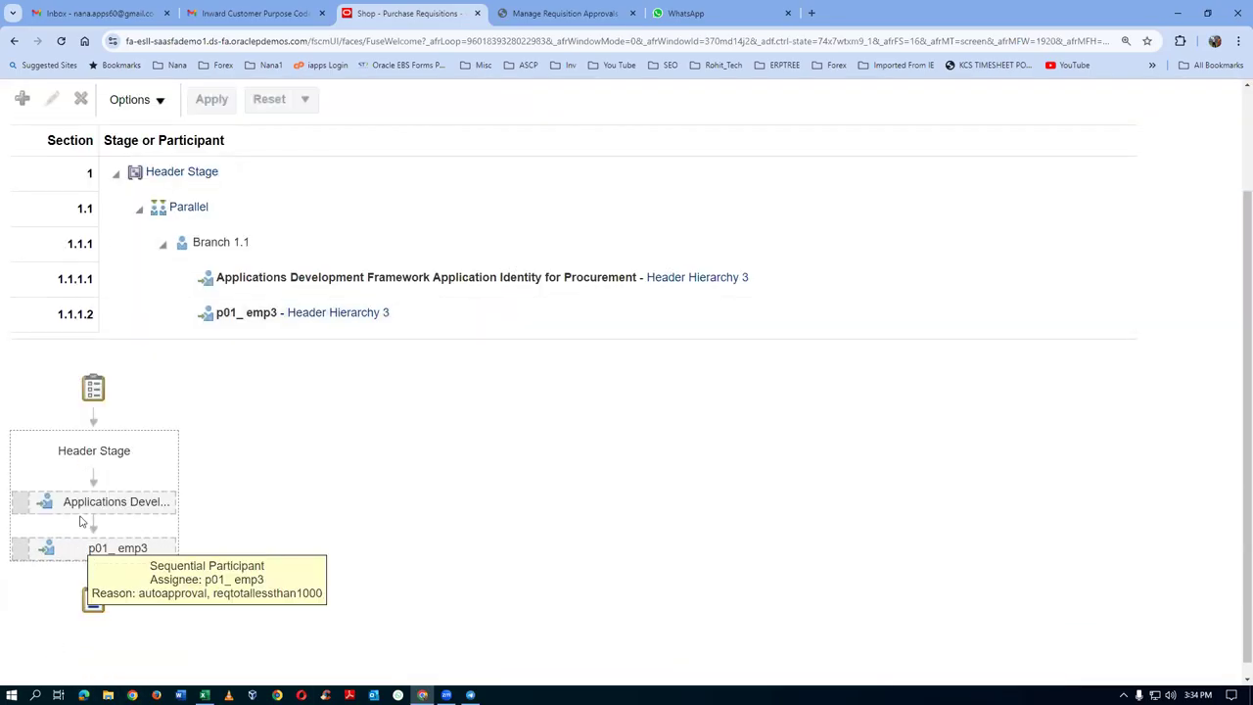
mouse_move(105, 505)
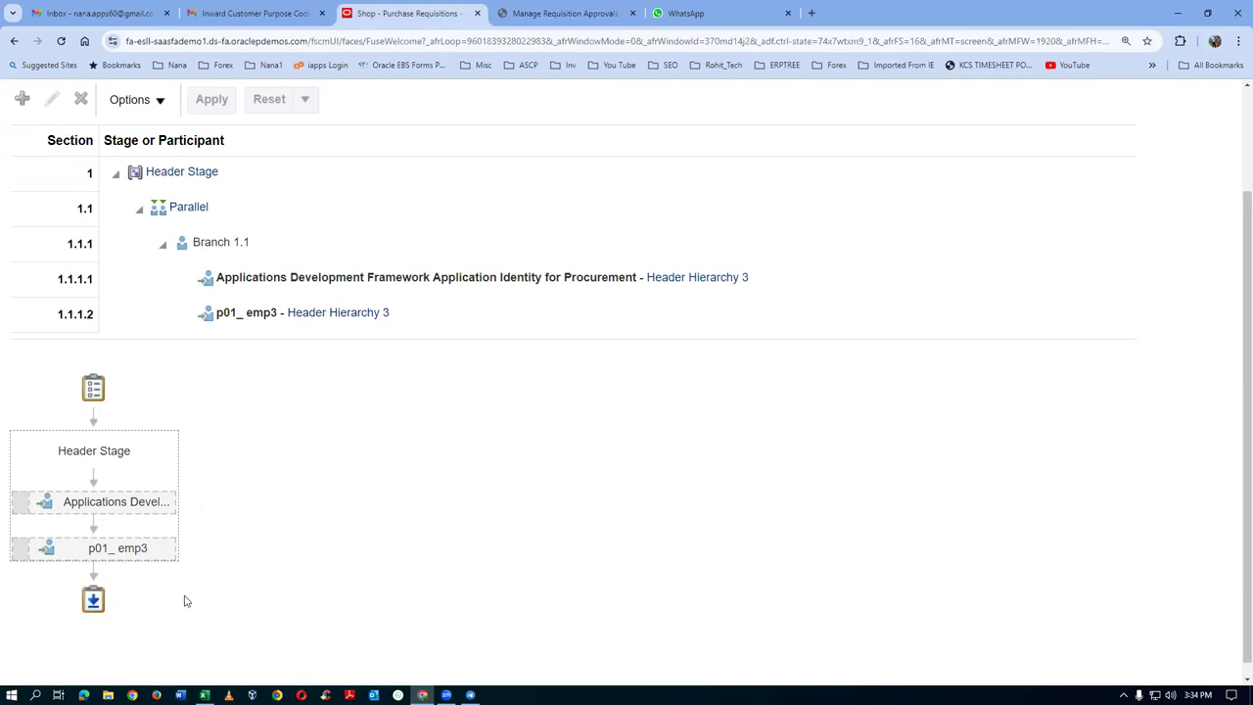
scroll(558, 495, "up", 2)
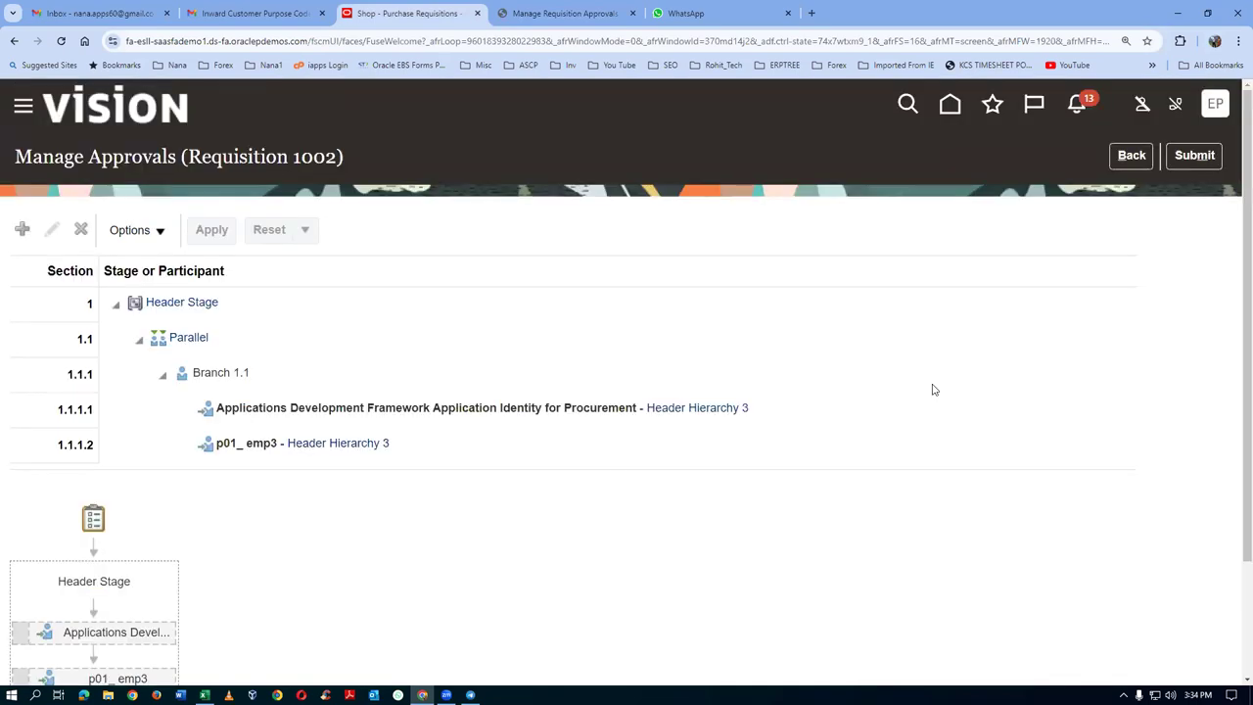
left_click(1131, 156)
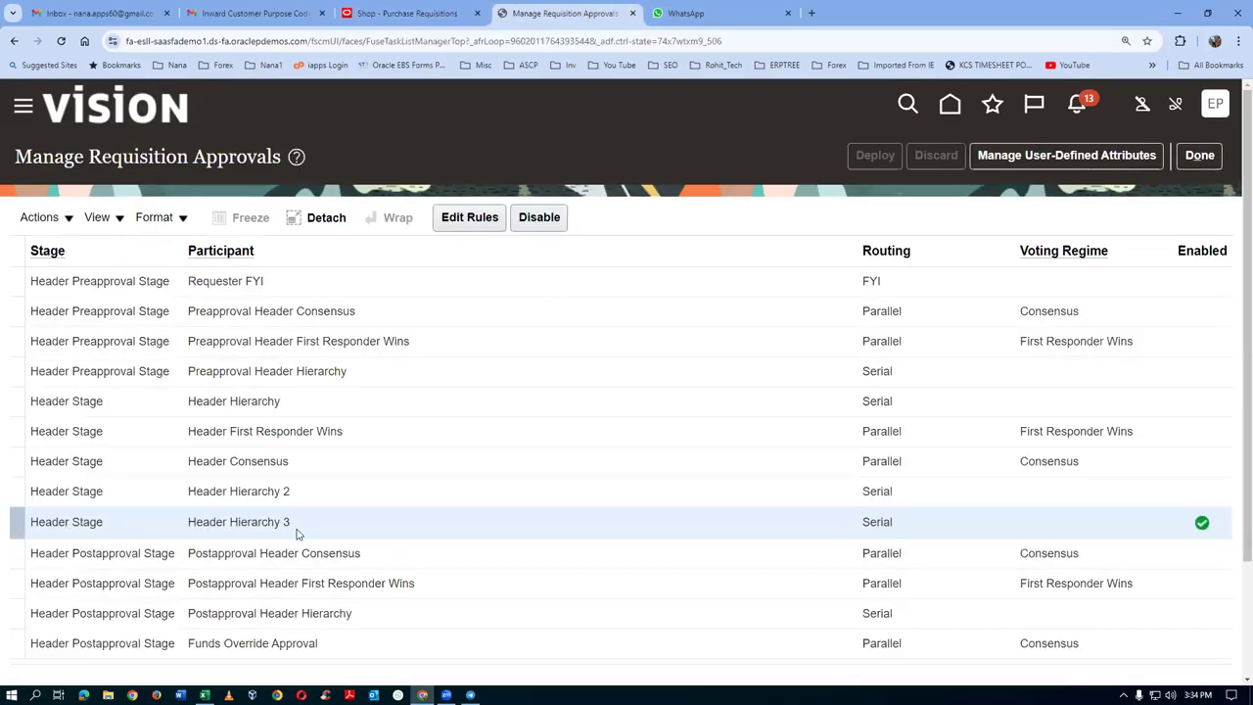
Step: In Manage Requisition Approvals, edit the Header Hierarchy 3 rules and set the auto approval rule's priority to Lowest
left_click(491, 215)
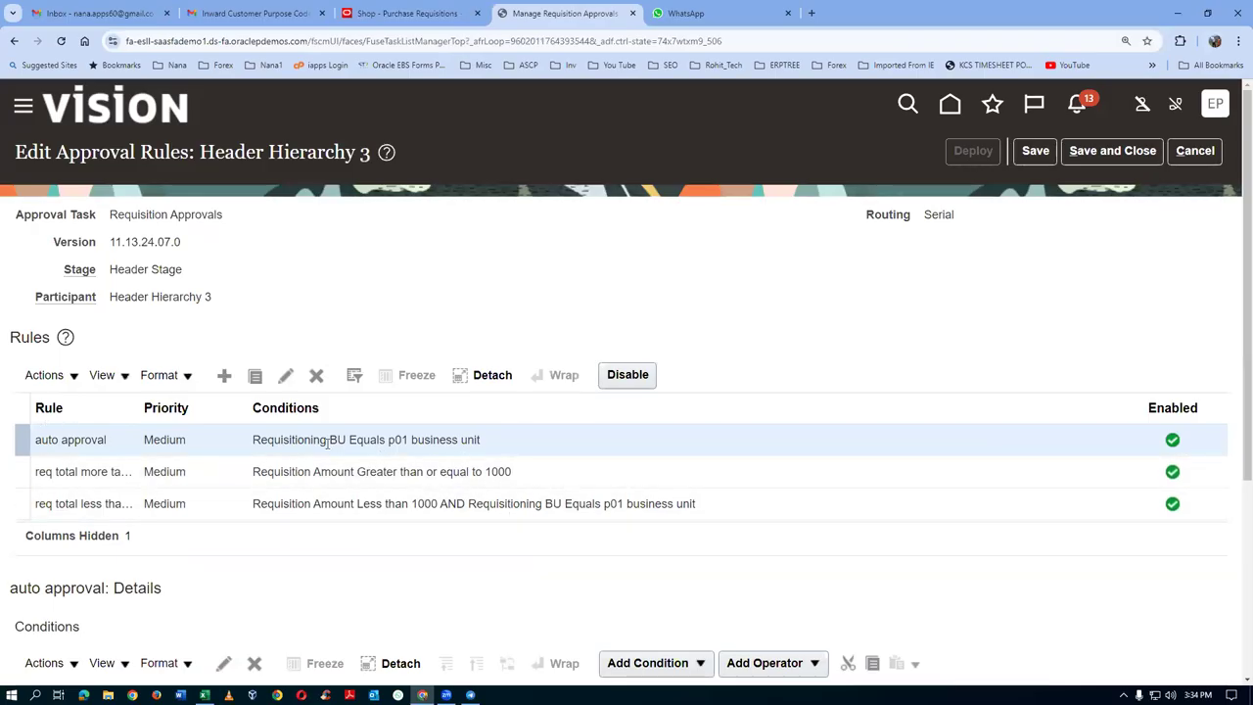
left_click(287, 377)
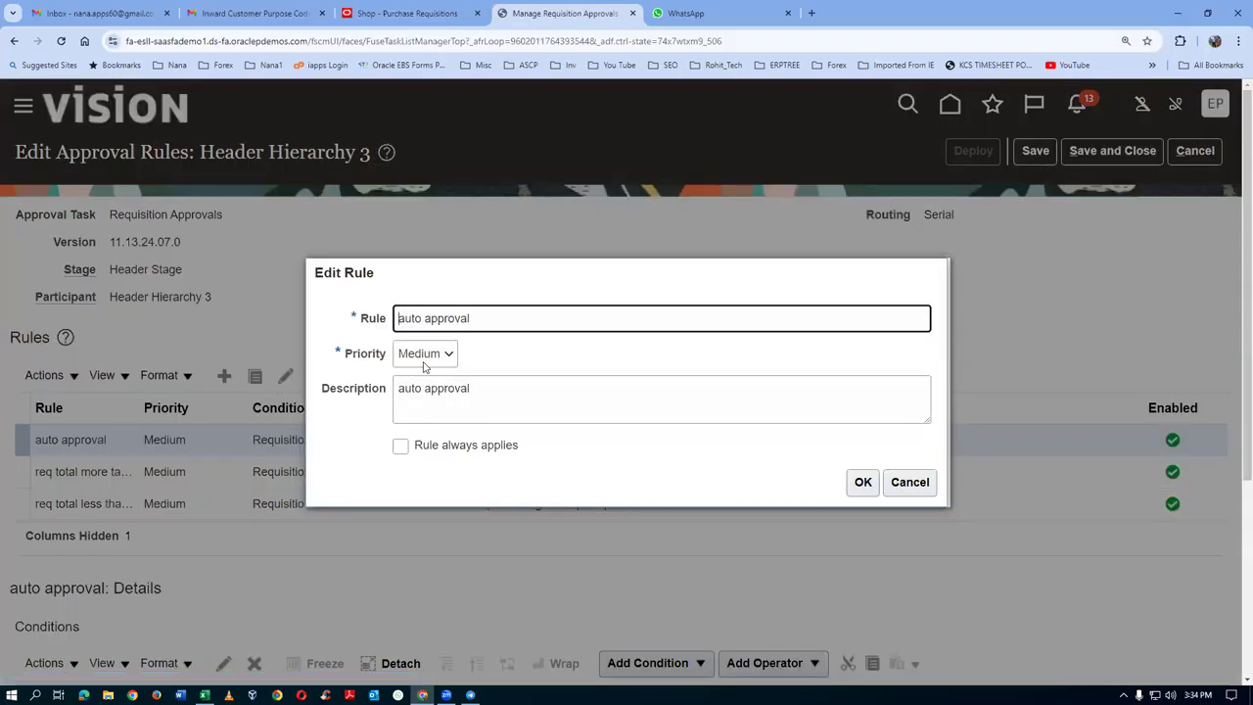
left_click(426, 358)
left_click(415, 491)
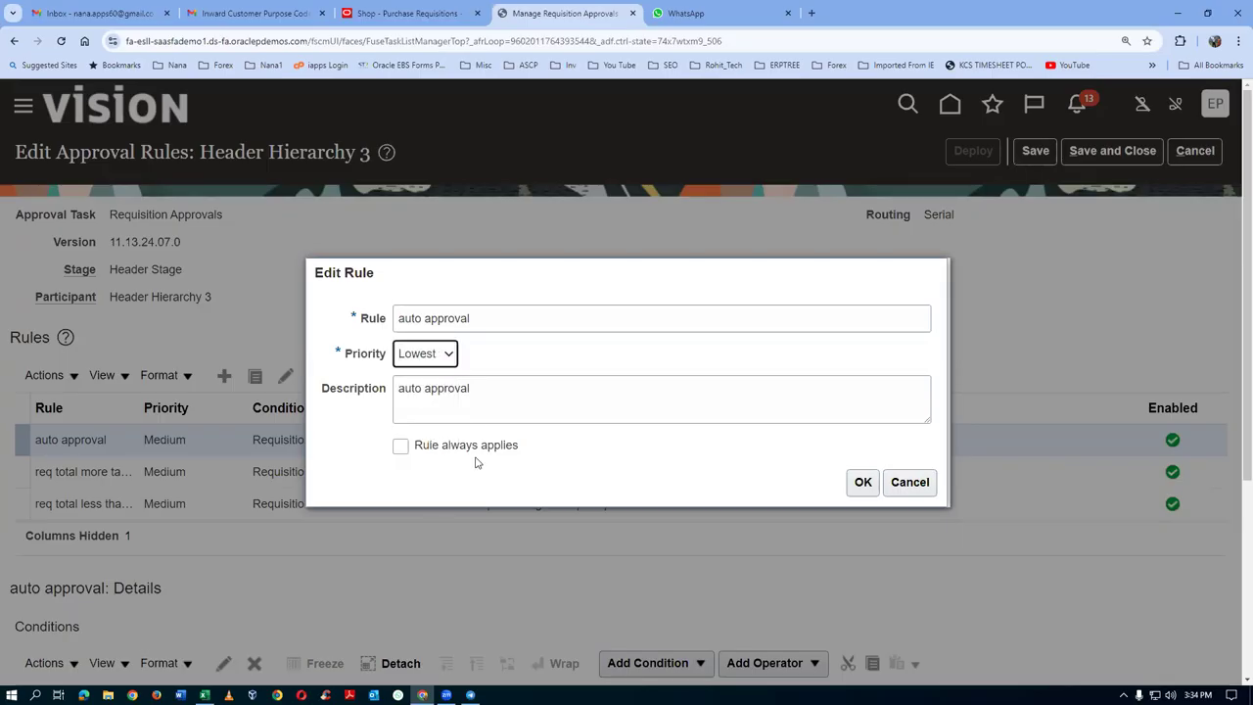
left_click(861, 481)
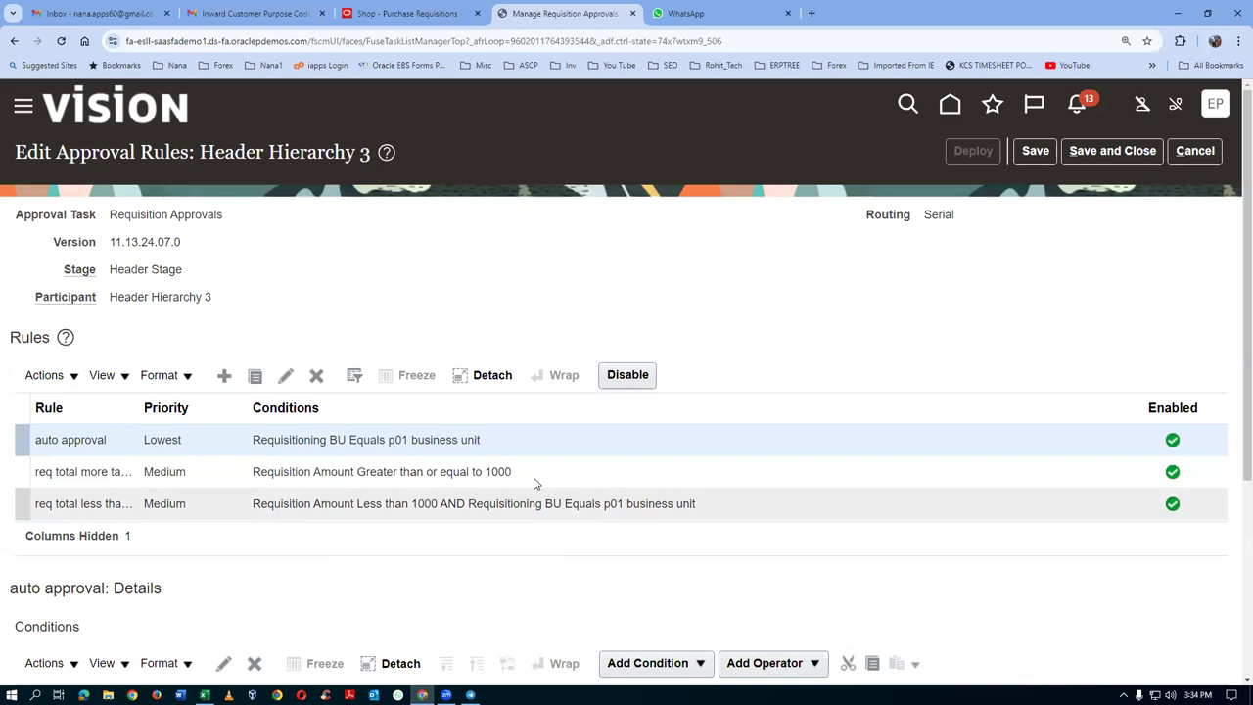
Step: Save the changed Header Hierarchy 3 rules and deploy them, accepting the confirmations
left_click(1033, 152)
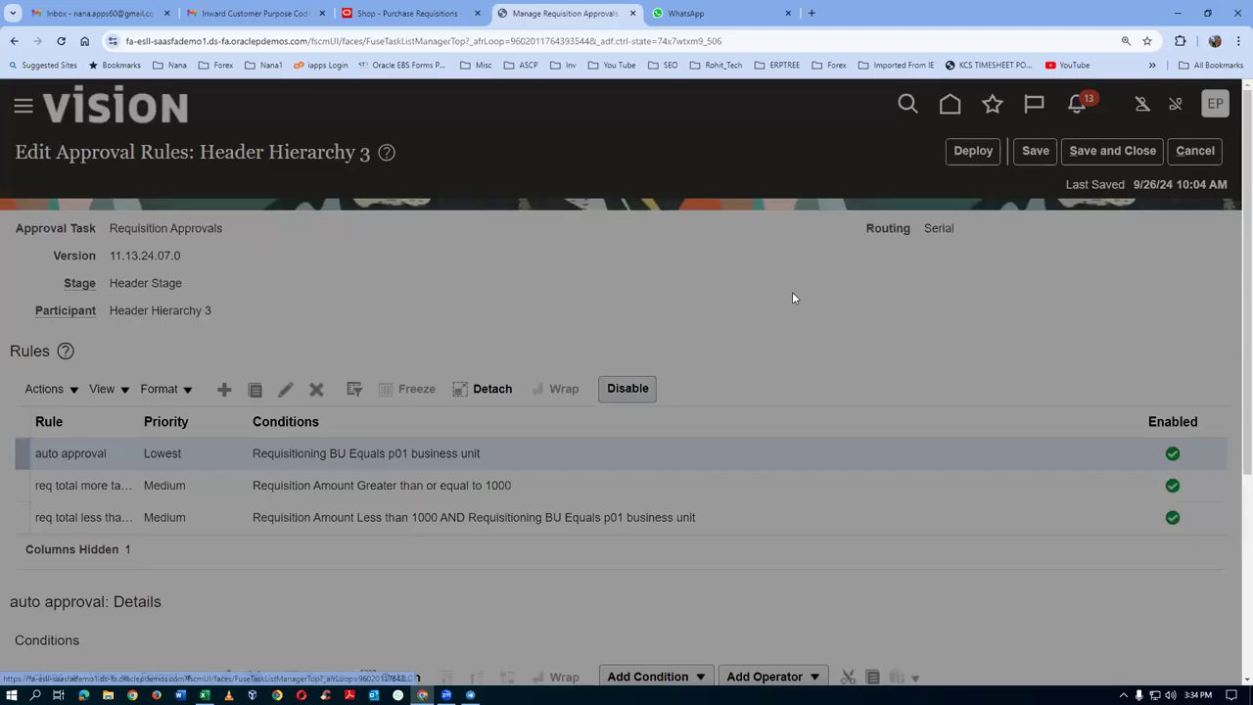
left_click(848, 407)
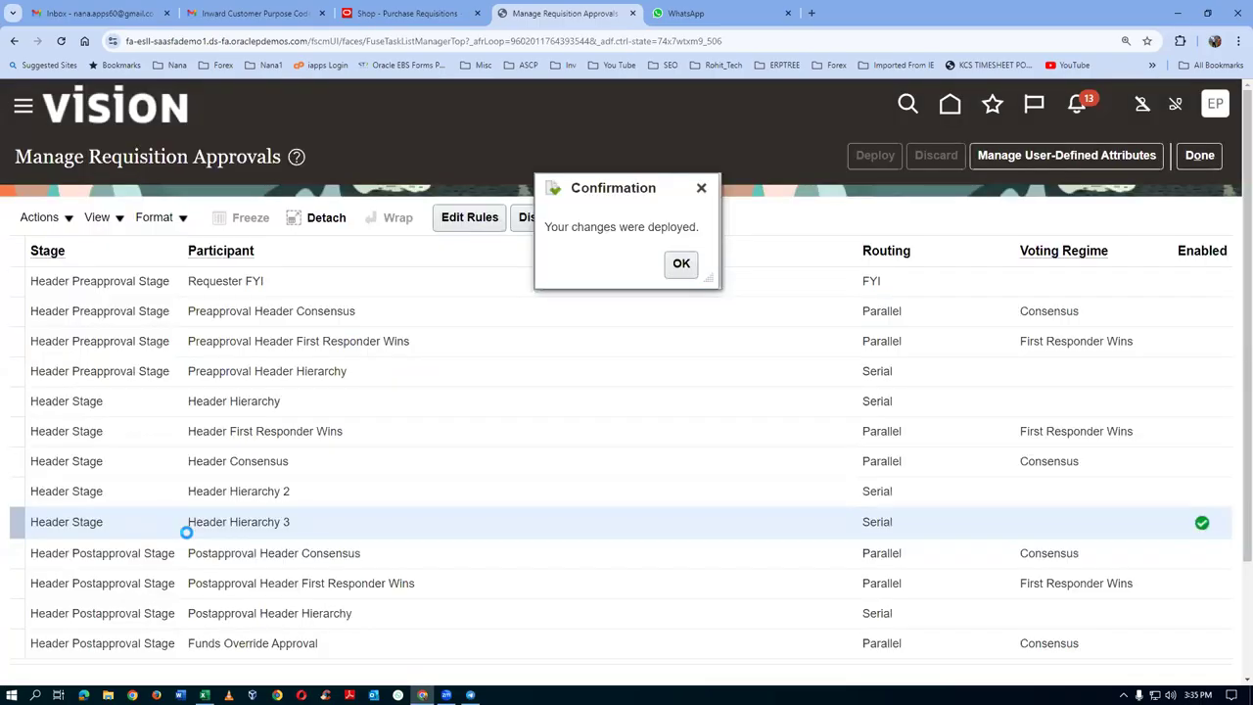
left_click(681, 264)
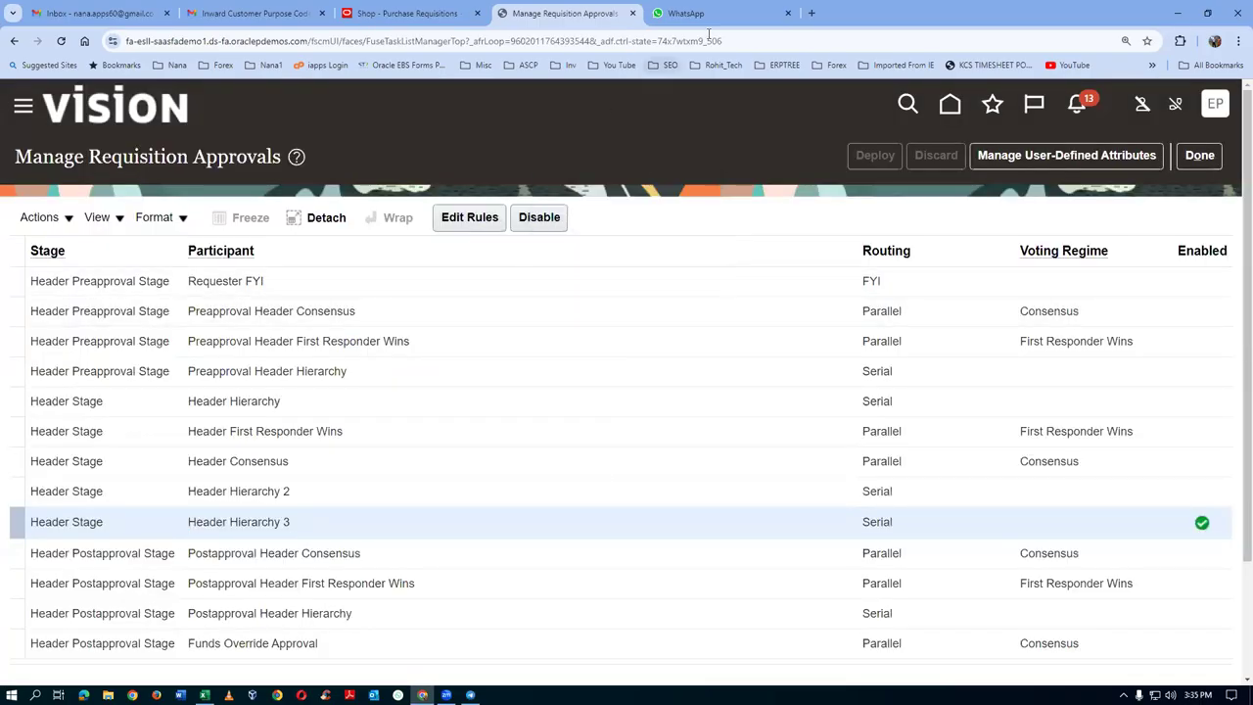
Step: Switch back to the open requisition, save it, and examine its approval routing again, including the participants in the Header Stage diagram
left_click(362, 15)
left_click(1111, 151)
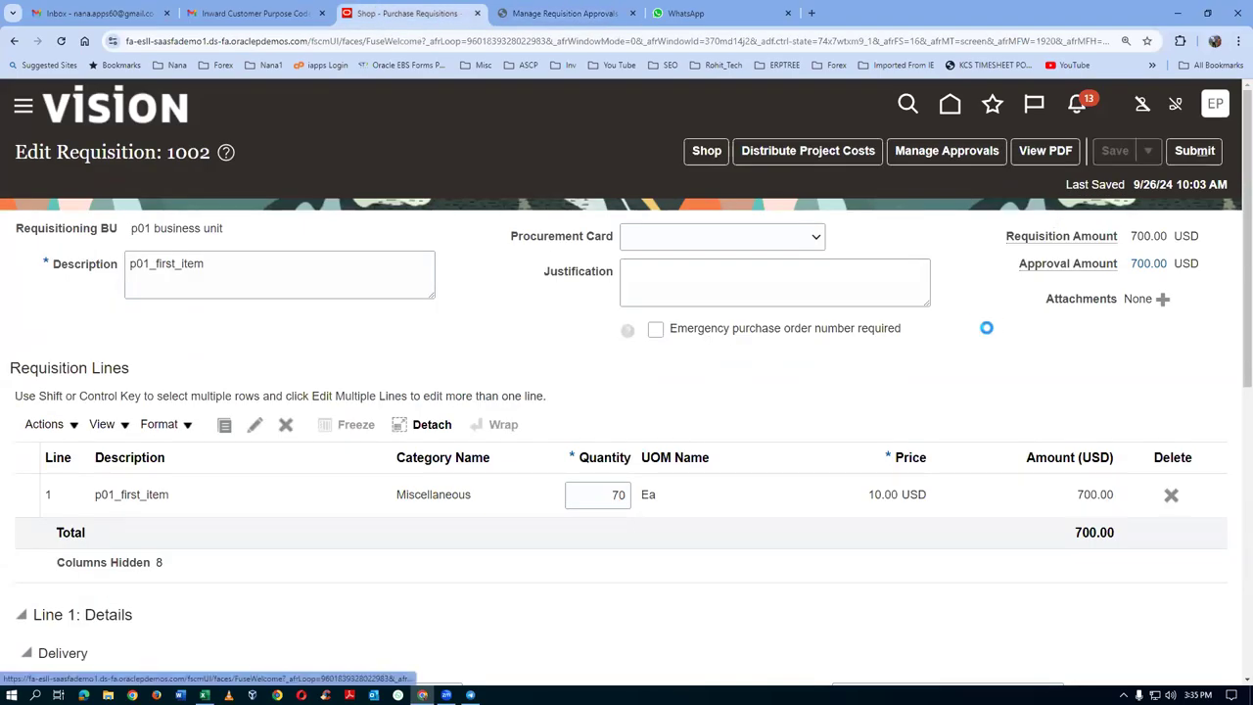
left_click(989, 152)
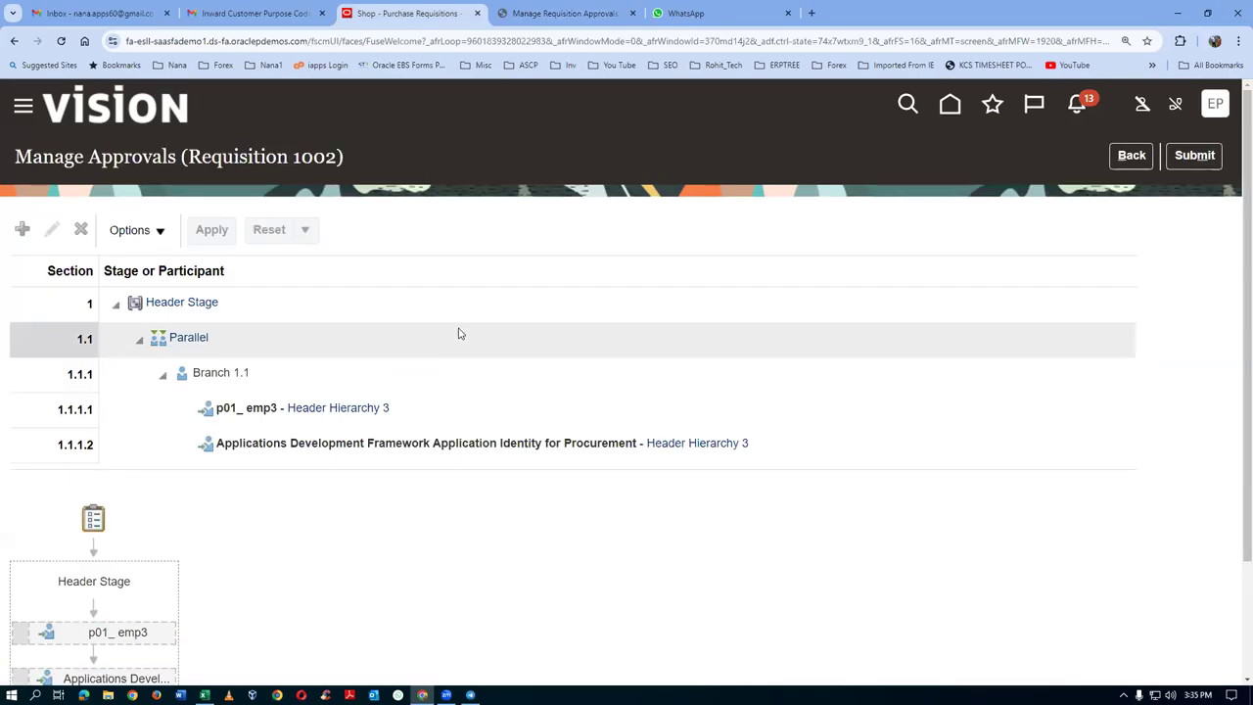
scroll(472, 362, "down", 2)
mouse_move(168, 507)
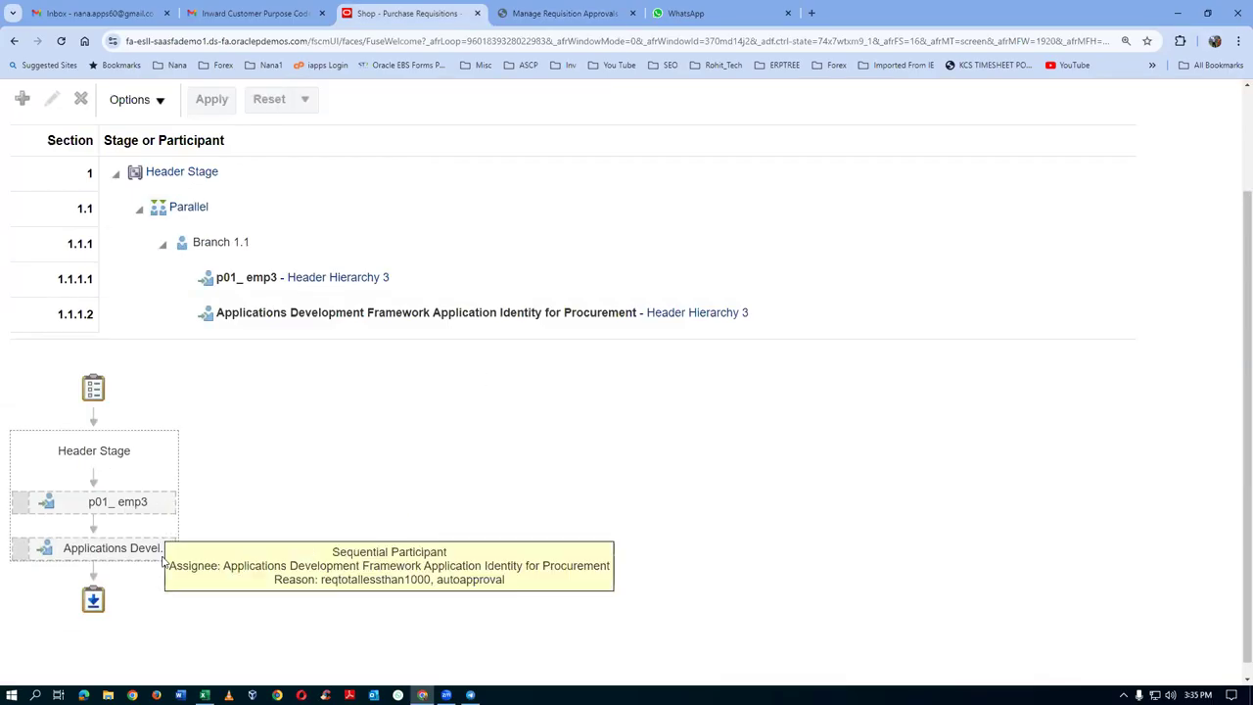
Step: Submit the p01_first_item requisition for approval and accept the confirmation
scroll(986, 434, "up", 2)
left_click(1194, 154)
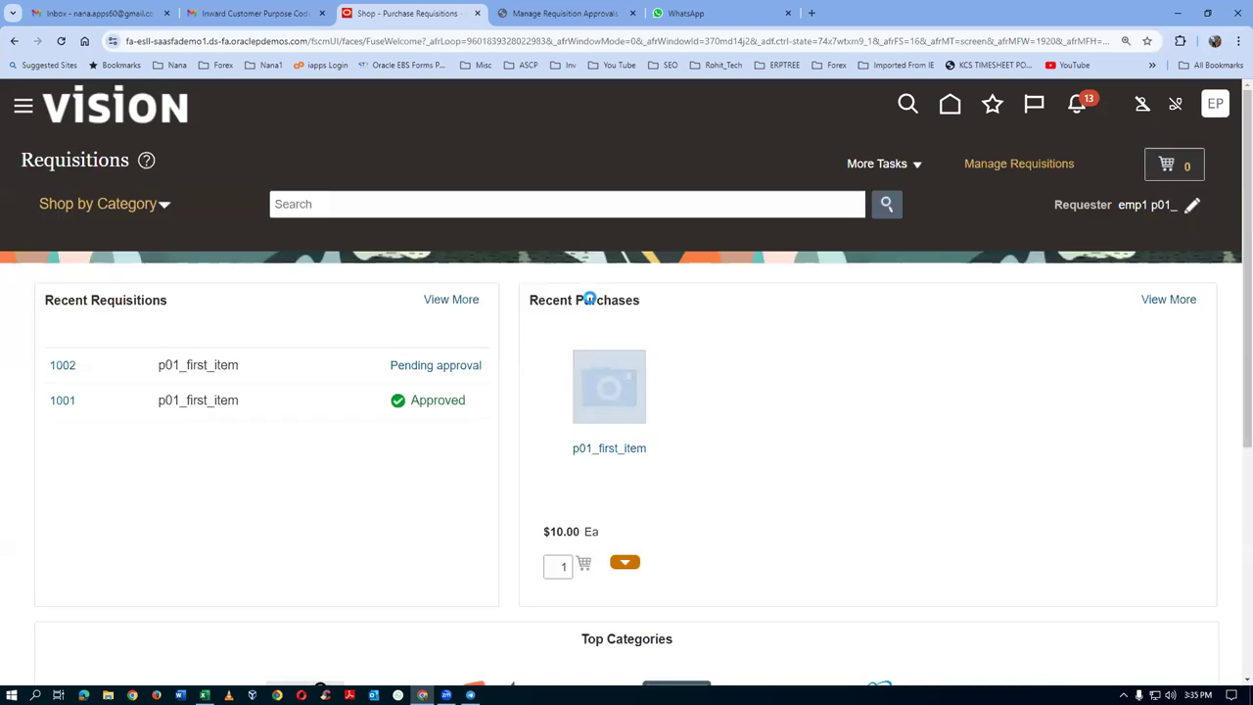
left_click(694, 409)
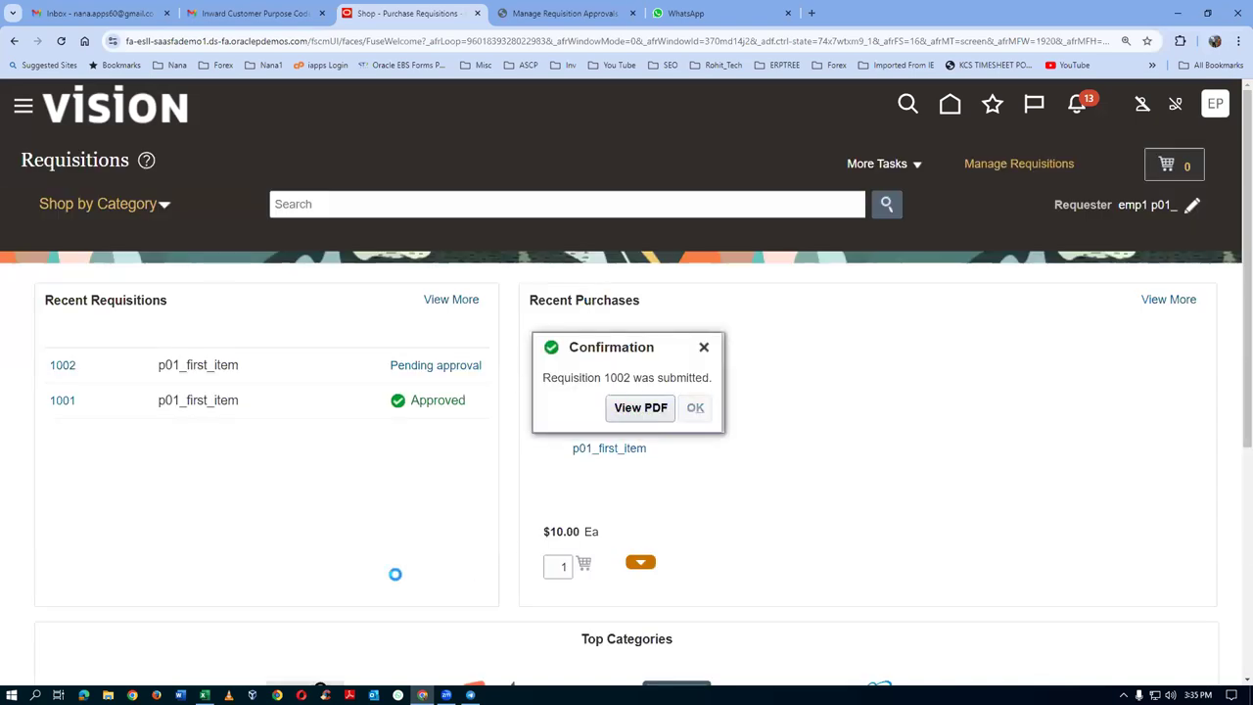
Step: Try to view the approval status of the newly submitted requisition, open its details, and return to the Requisitions page
left_click(440, 367)
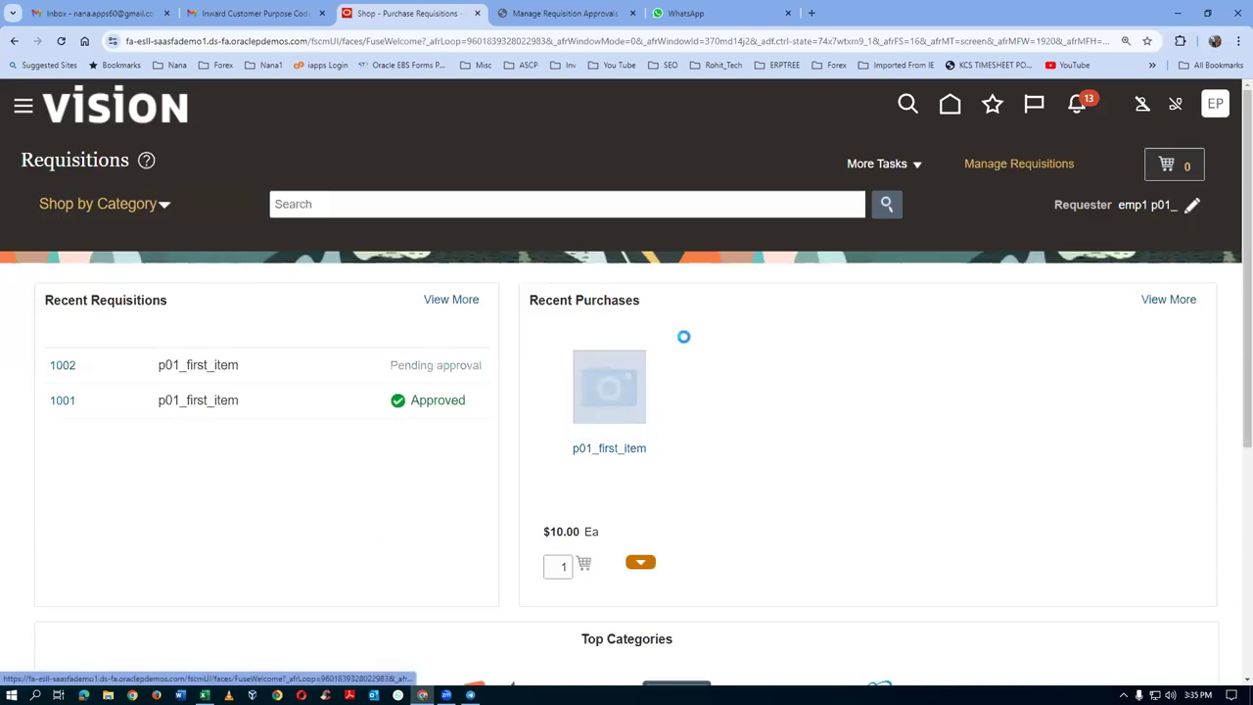
left_click(818, 263)
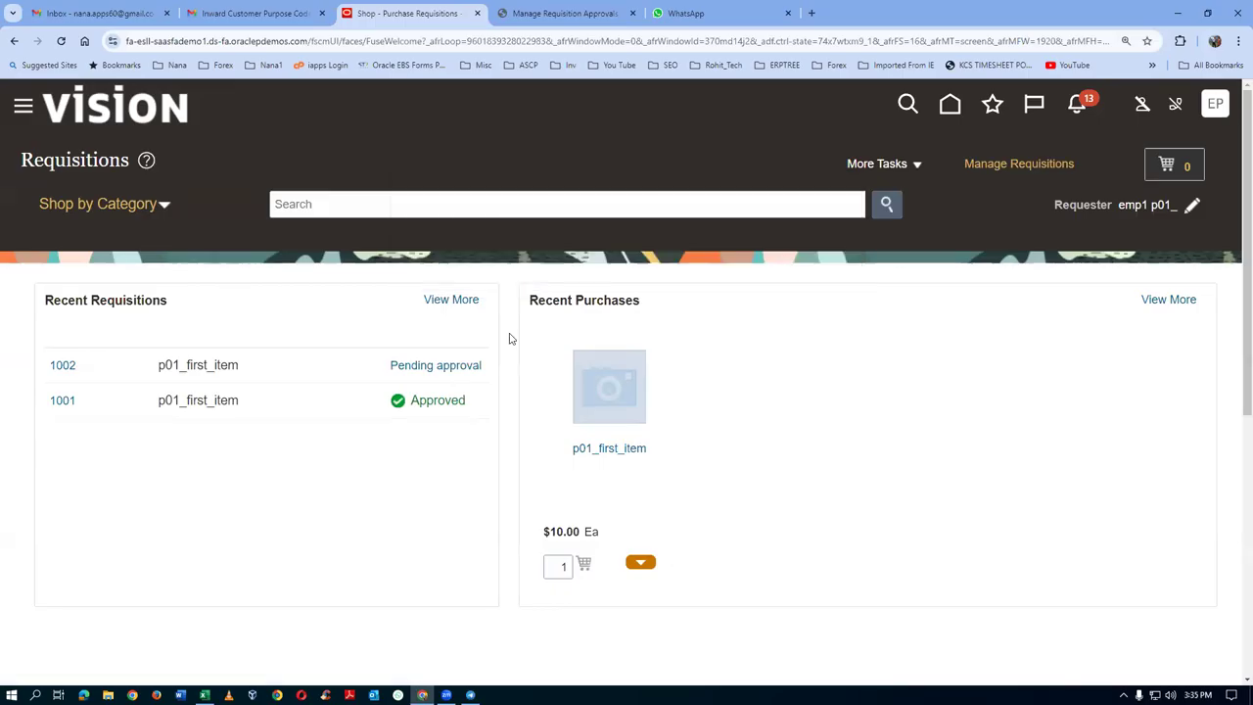
left_click(62, 368)
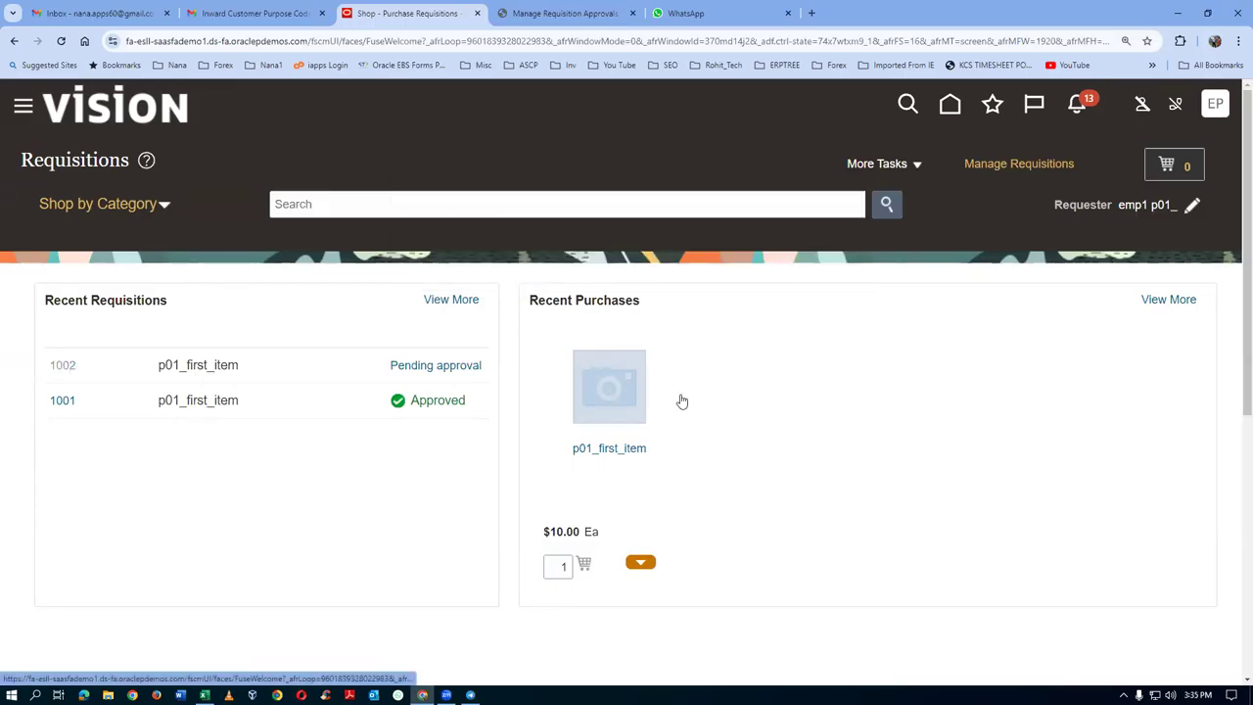
left_click(986, 441)
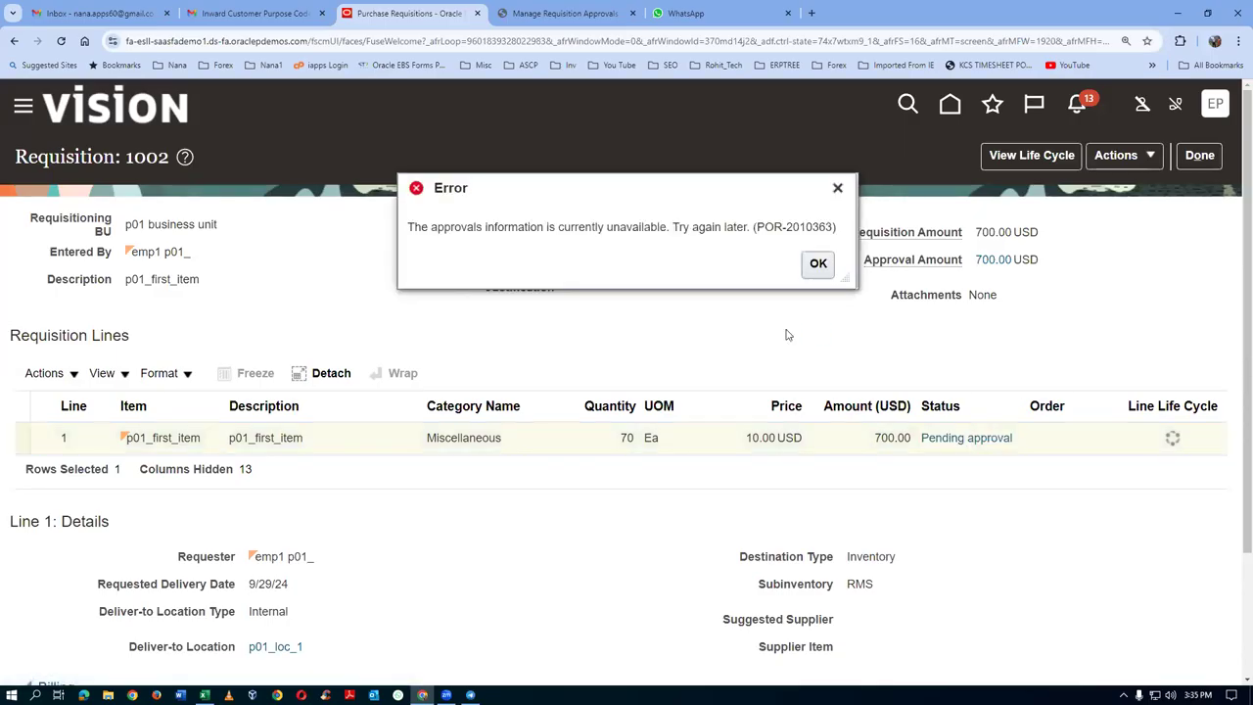
left_click(817, 264)
left_click(1199, 155)
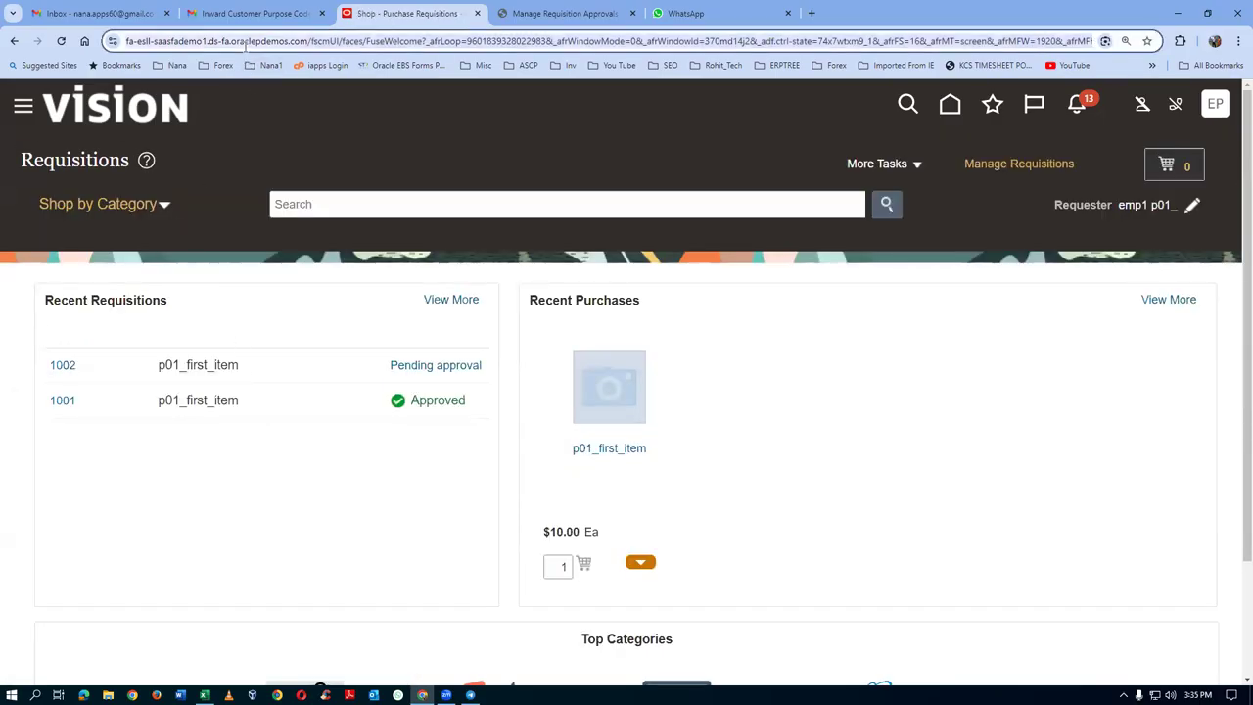
Step: Copy the Oracle site's base address from the current page's URL
left_click(245, 43)
key("shift+Right")
key("shift+Right")
key("shift+Right")
key("shift+Right")
key("shift+Right")
key("shift+Right")
key("shift+Right")
key("shift+Right")
key("shift+Right")
key("shift+Right")
key("shift+Right")
key("shift+Right")
key("shift+Right")
key("shift+Right")
key("shift+Right")
key("shift+Right")
key("shift+Right")
key("shift+Right")
key("shift+Right")
key("shift+Right")
key("ctrl+c")
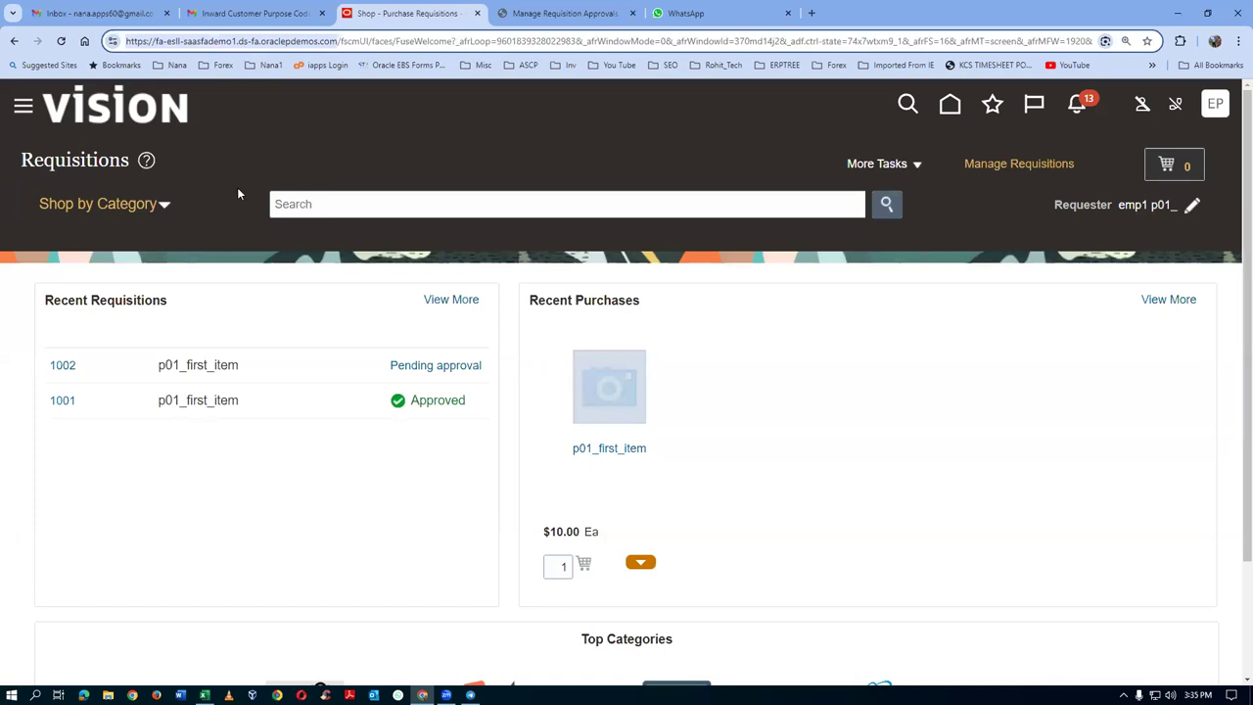
Step: Switch to Microsoft Edge and load the copied Oracle site address
left_click(84, 695)
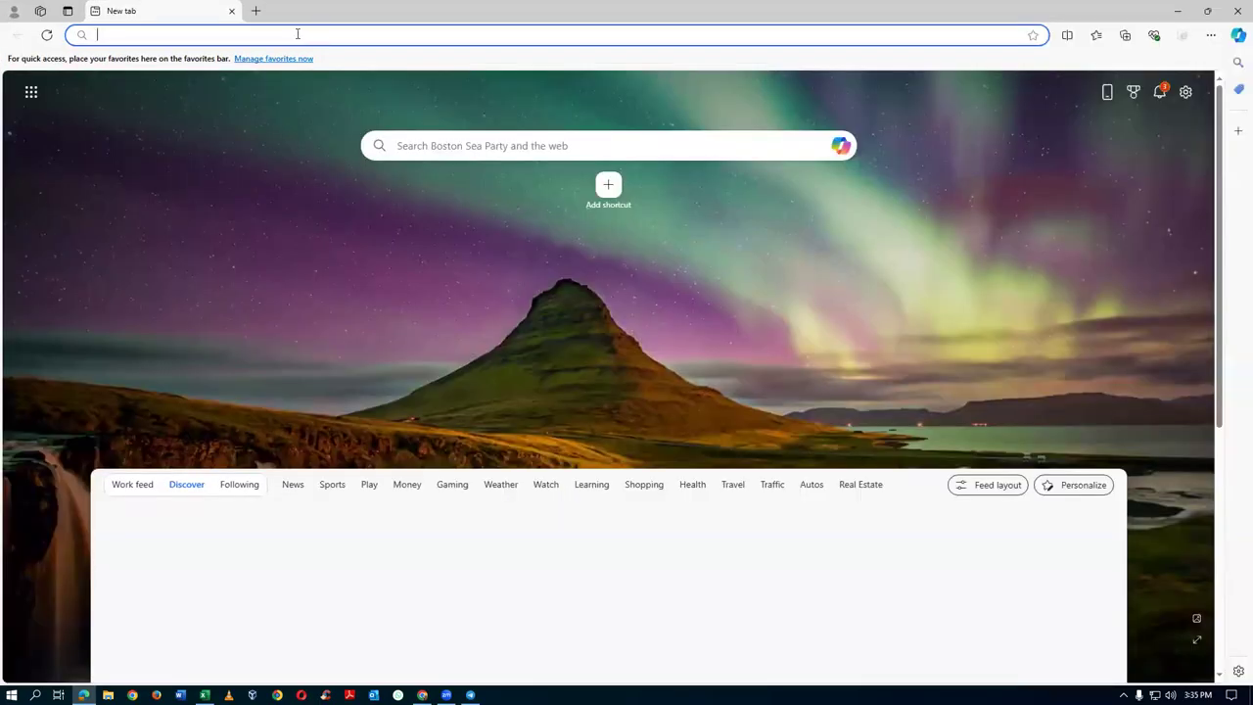
key("ctrl+v")
key("Return")
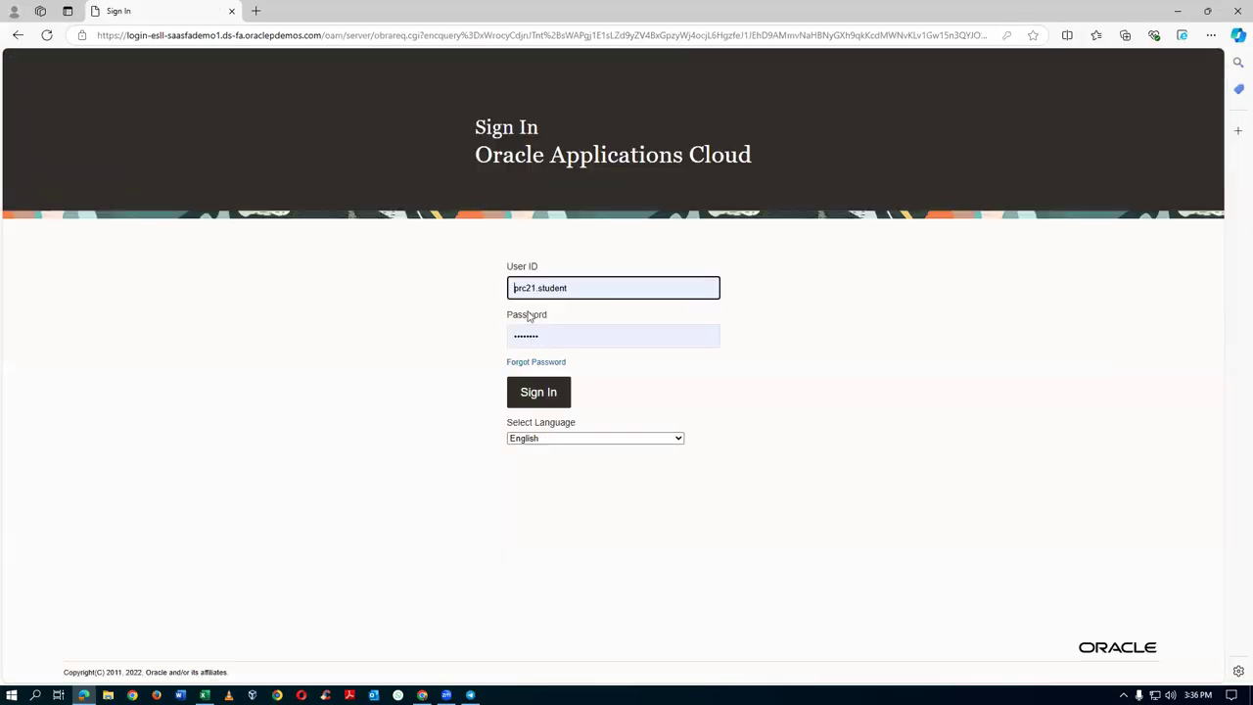
Step: Try to sign in to Oracle Applications Cloud with the approver's user ID and the prefilled password
left_click(609, 287)
type("p0")
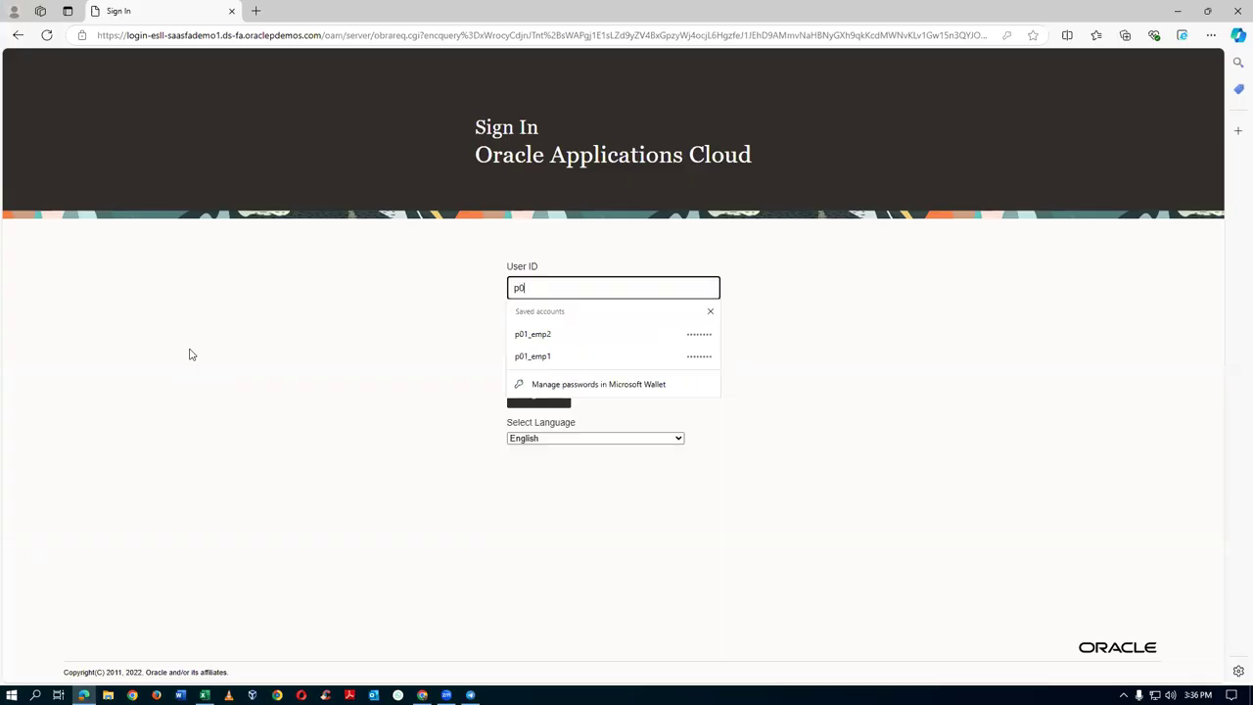
type("1_emp3")
key("Tab")
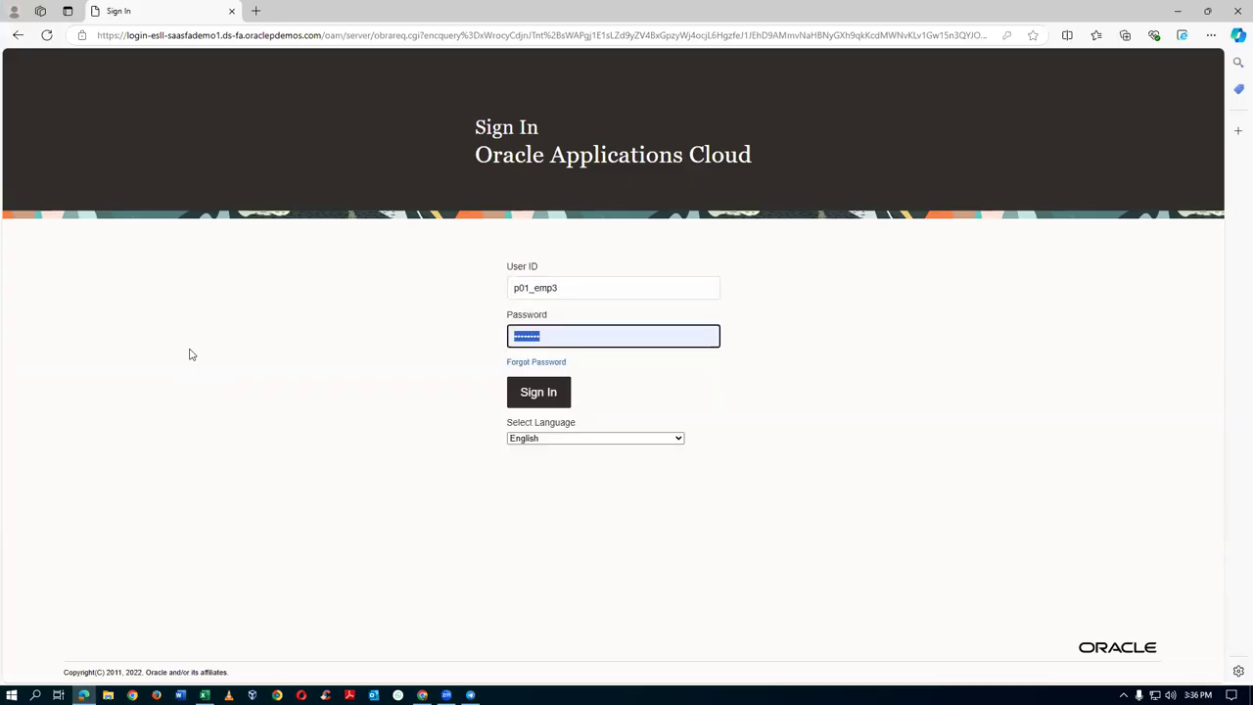
left_click(563, 398)
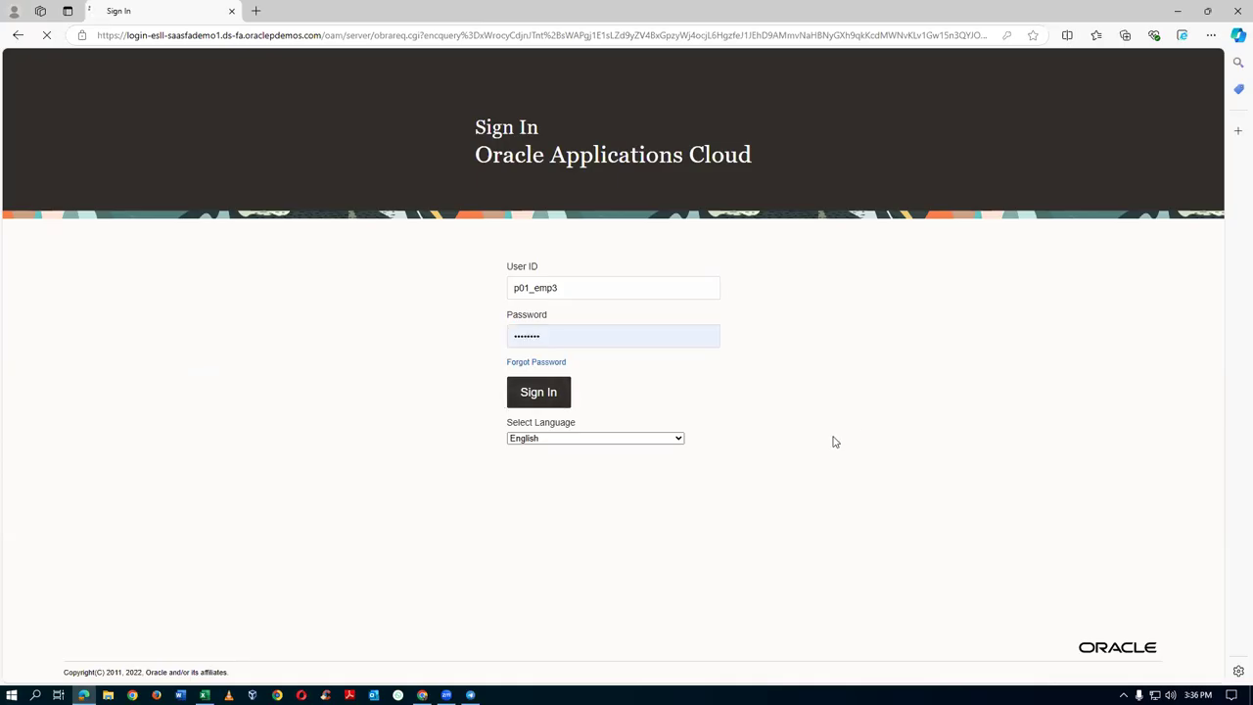
Step: Sign in by entering the approver's user ID and account password, and accept the browser's offer to save the password
left_click(632, 299)
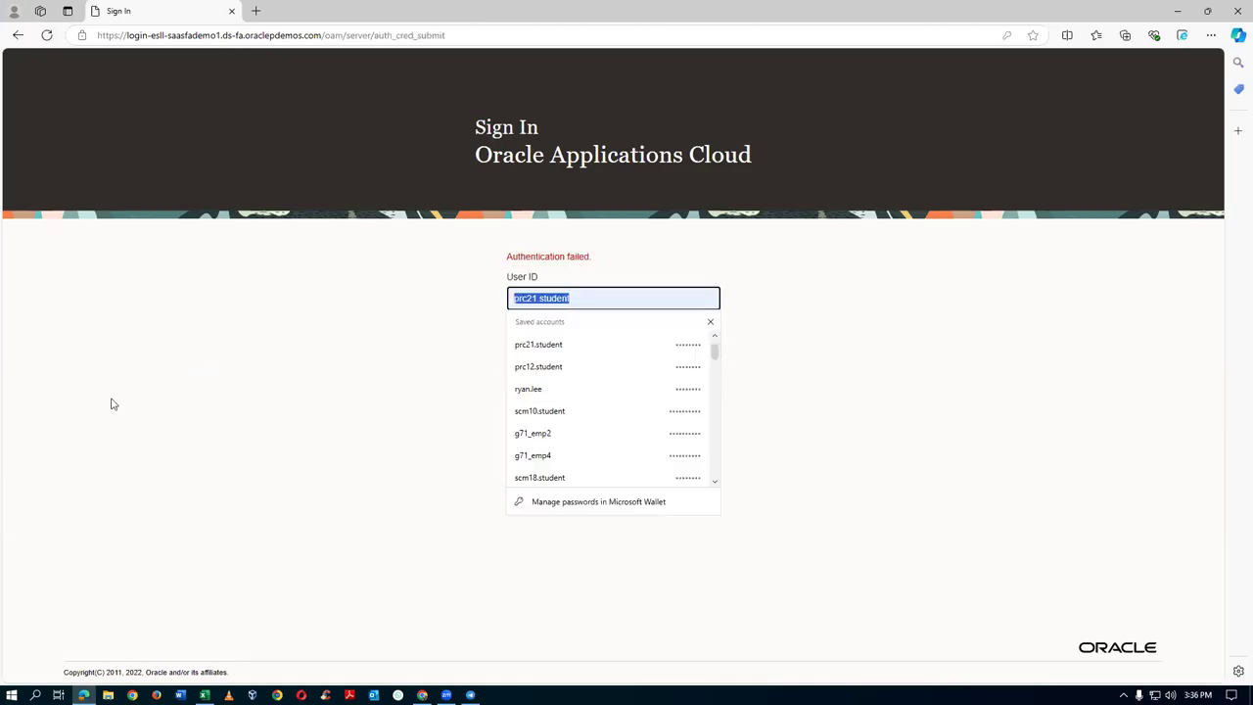
type("p01_emp3")
key("Tab")
key("BackSpace")
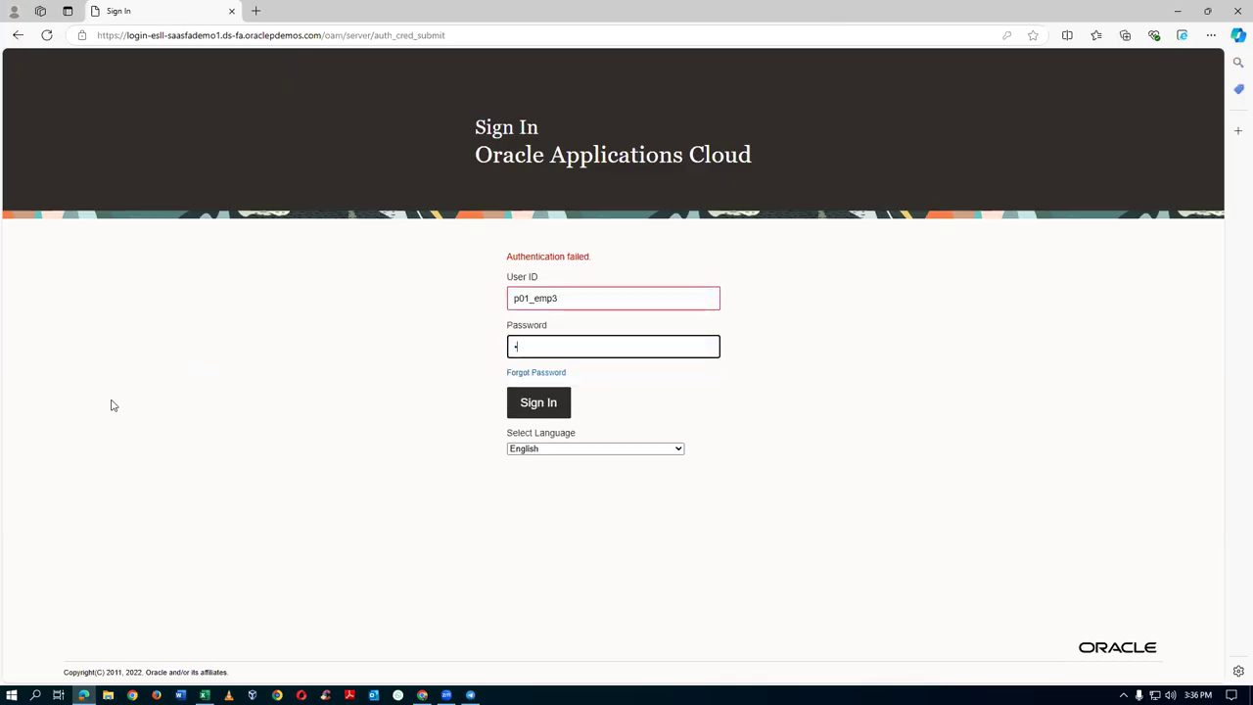
type("••••••")
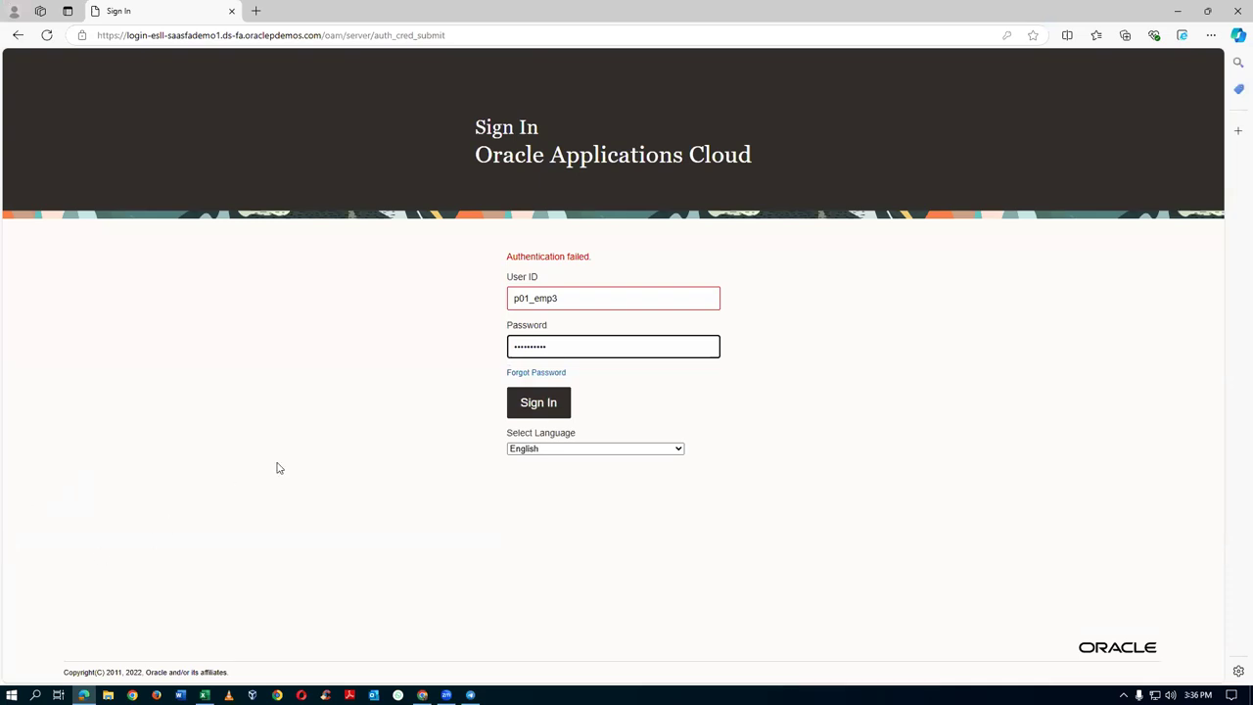
left_click(549, 401)
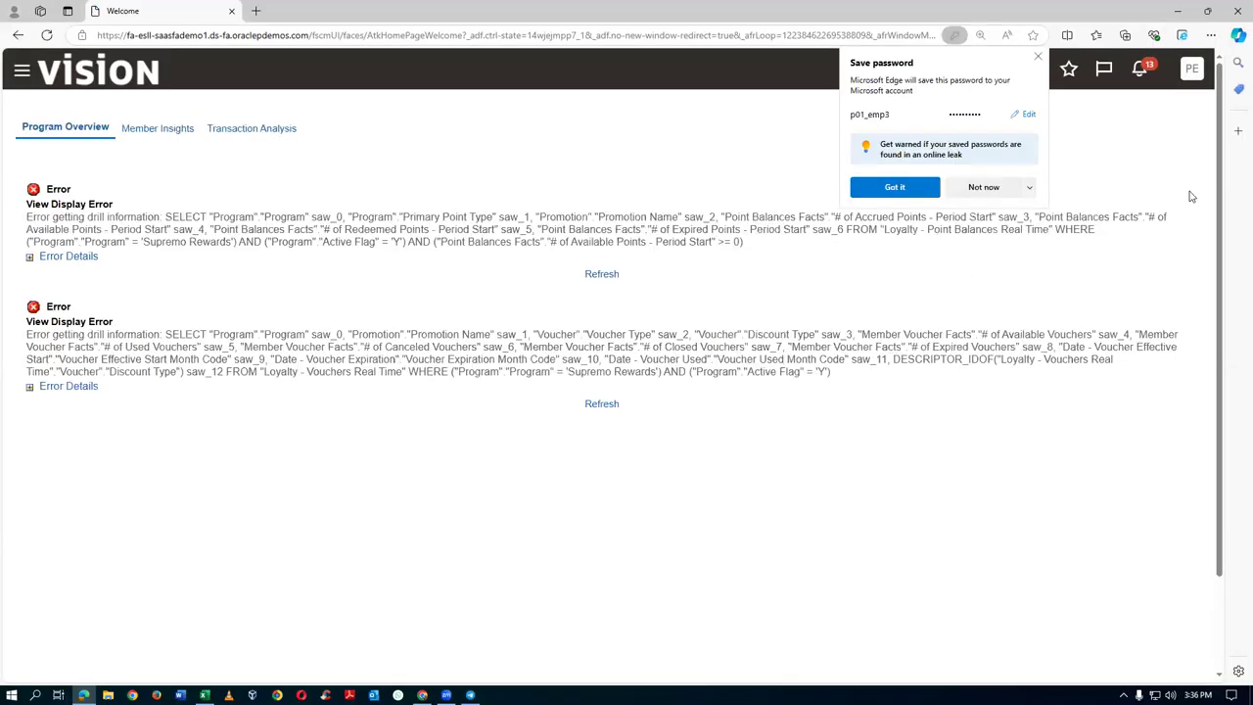
left_click(871, 187)
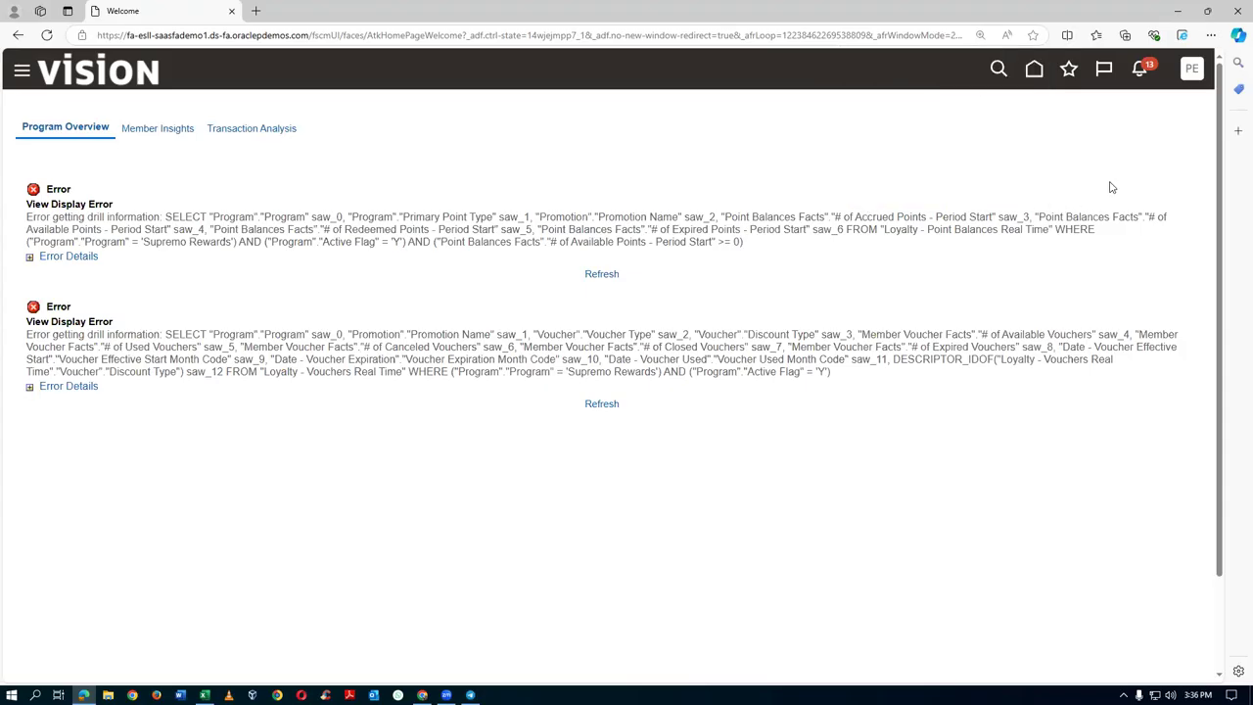
Step: Open the pending requisition approval notification and review the requisition's details, line and attachments
left_click(1140, 73)
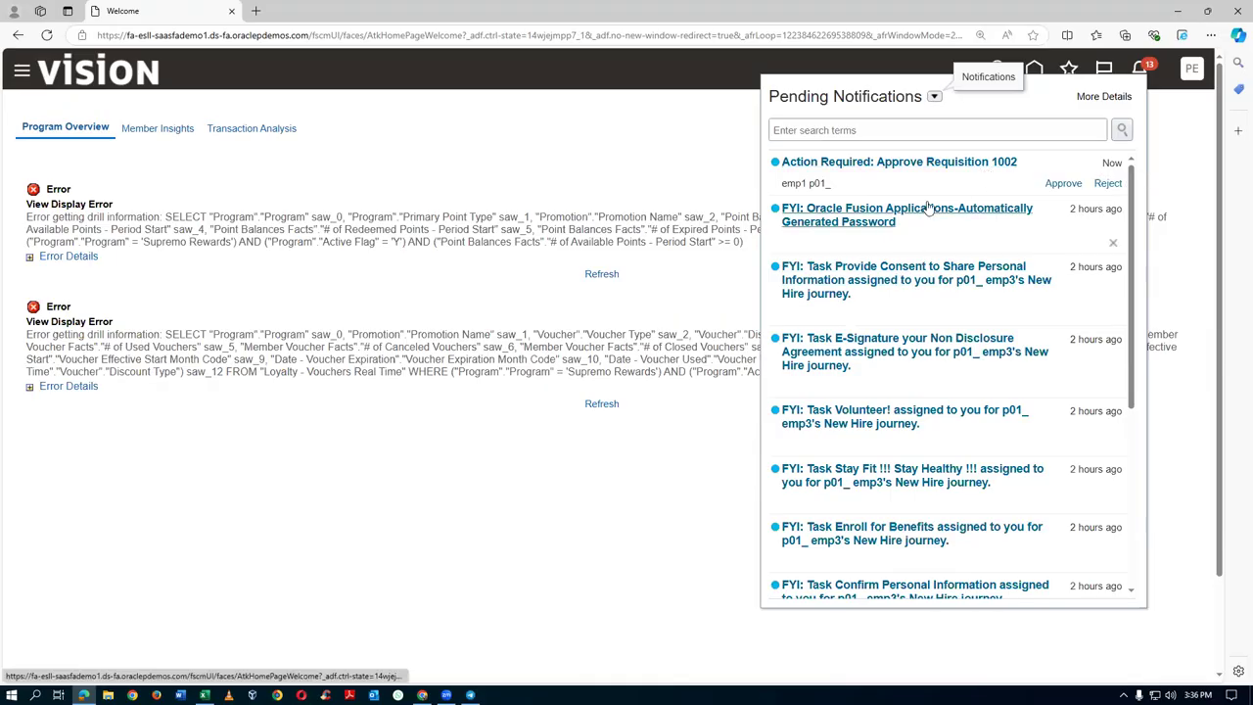
left_click(942, 164)
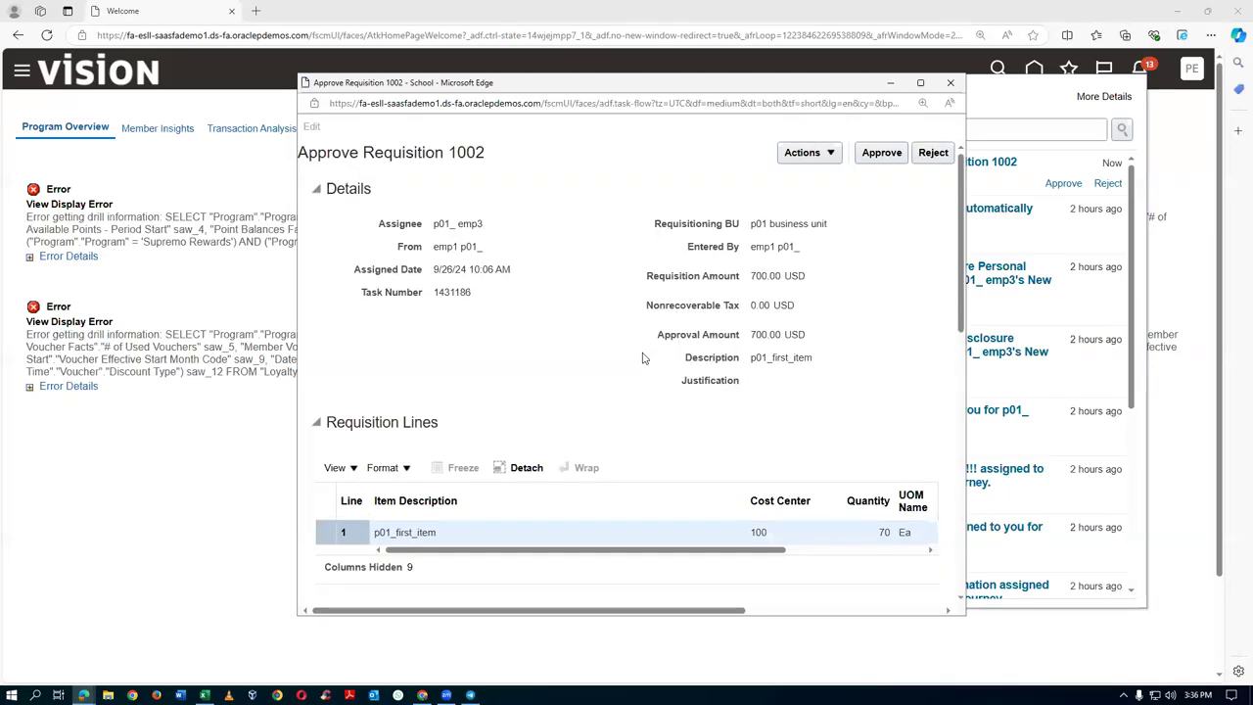
scroll(690, 411, "down", 2)
left_click_drag(690, 419, 828, 419)
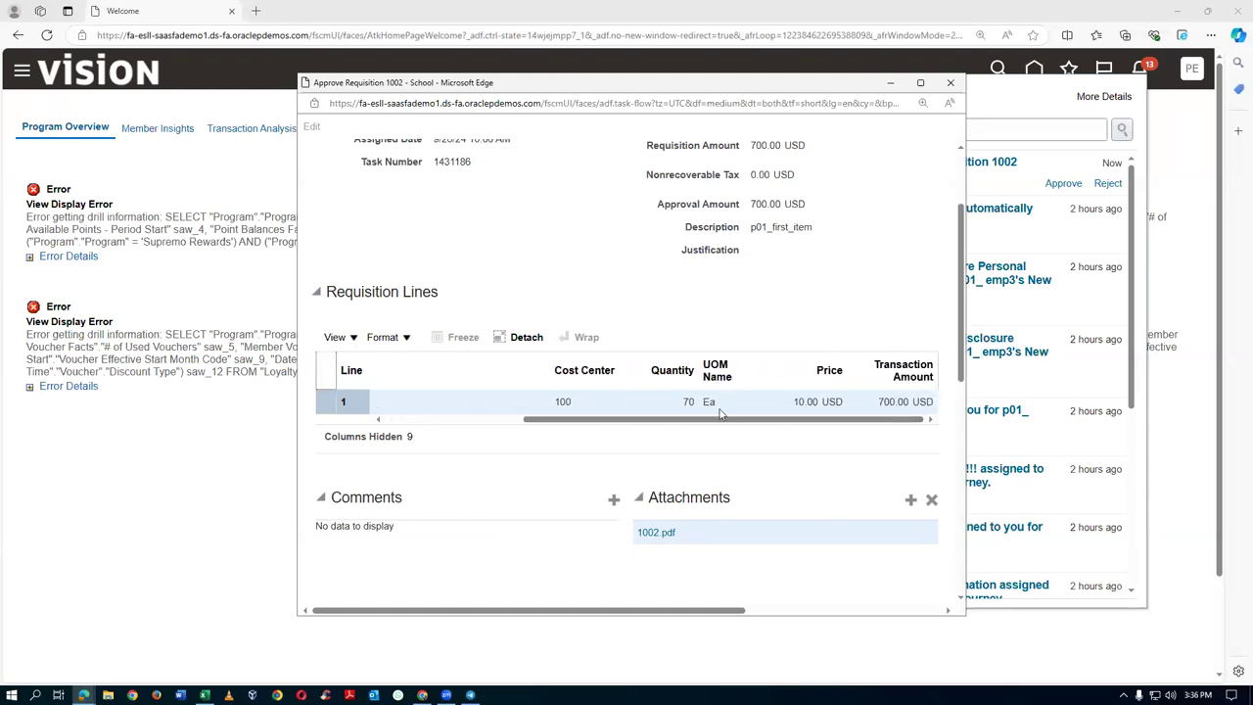
left_click_drag(720, 419, 503, 421)
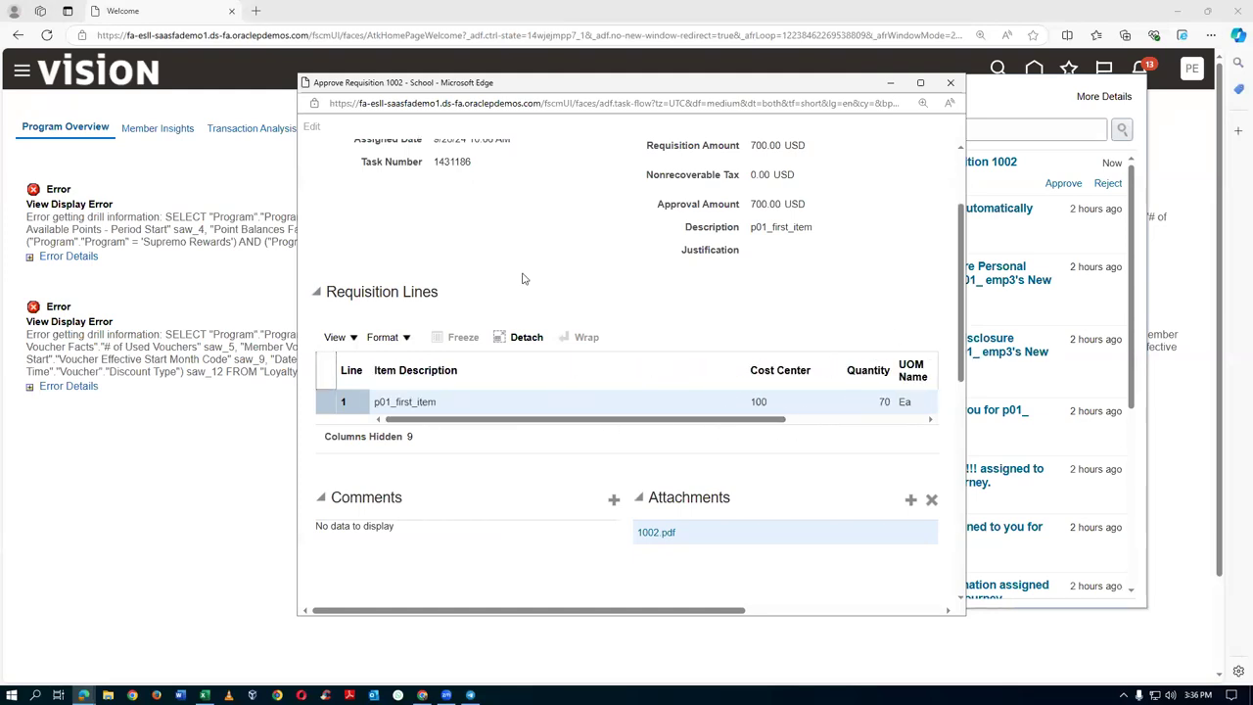
scroll(578, 285, "up", 2)
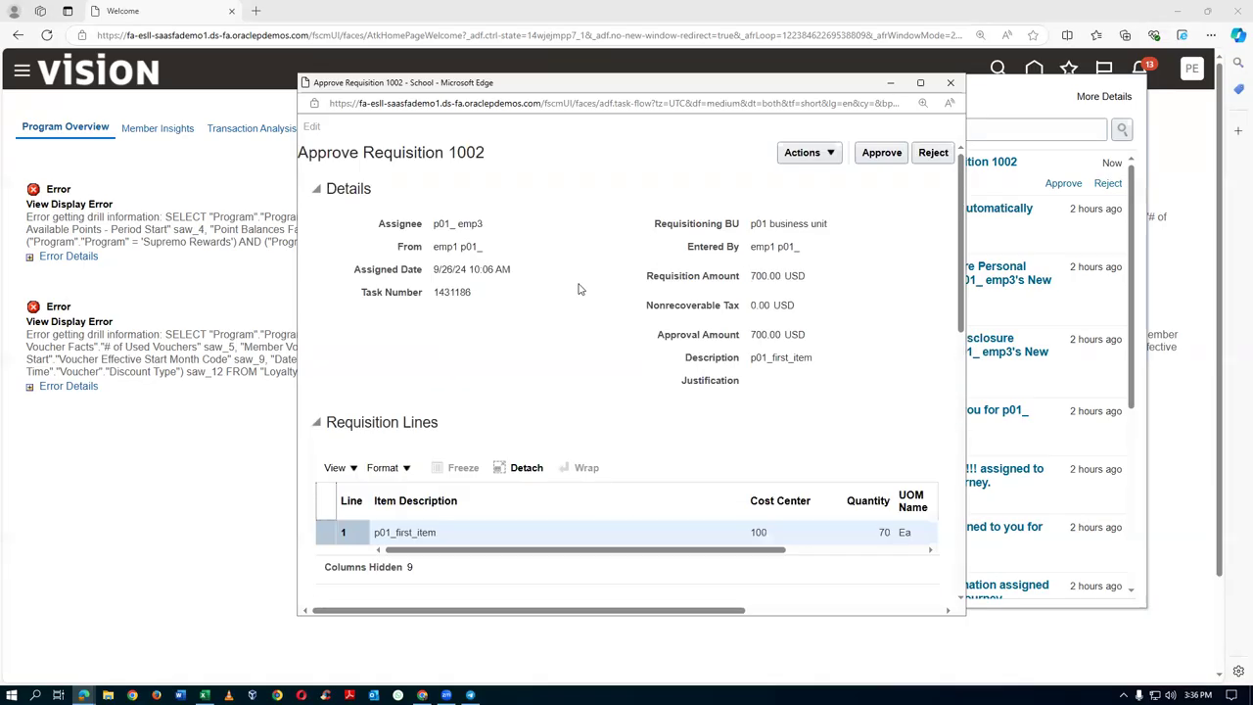
Step: Request more information from the requester with the comment "Why you need this costly item now ?", and close the pending notifications
left_click(822, 154)
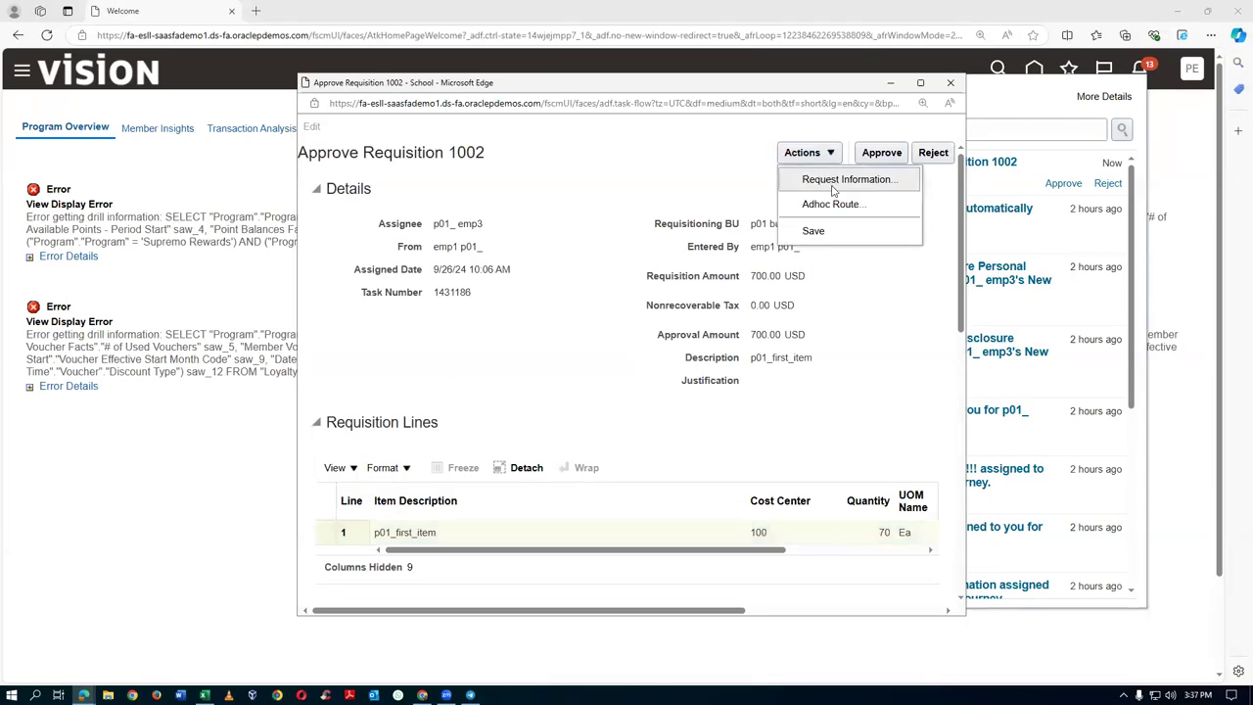
left_click(833, 182)
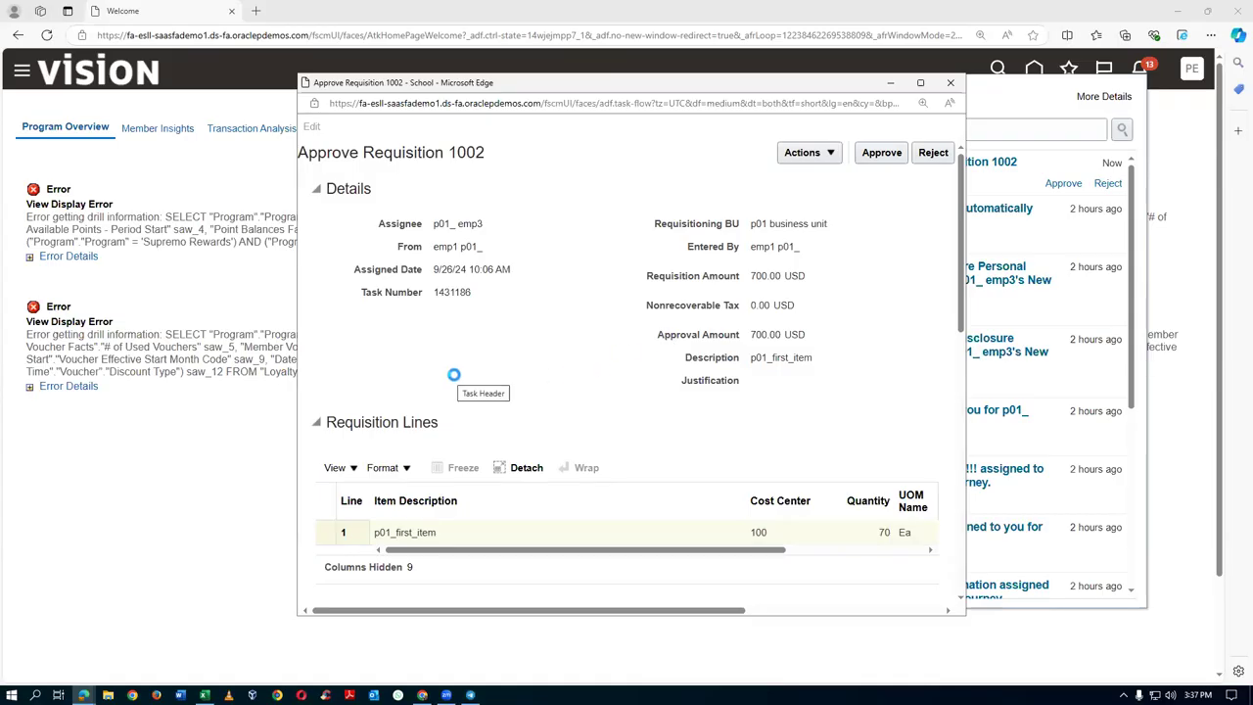
left_click(505, 245)
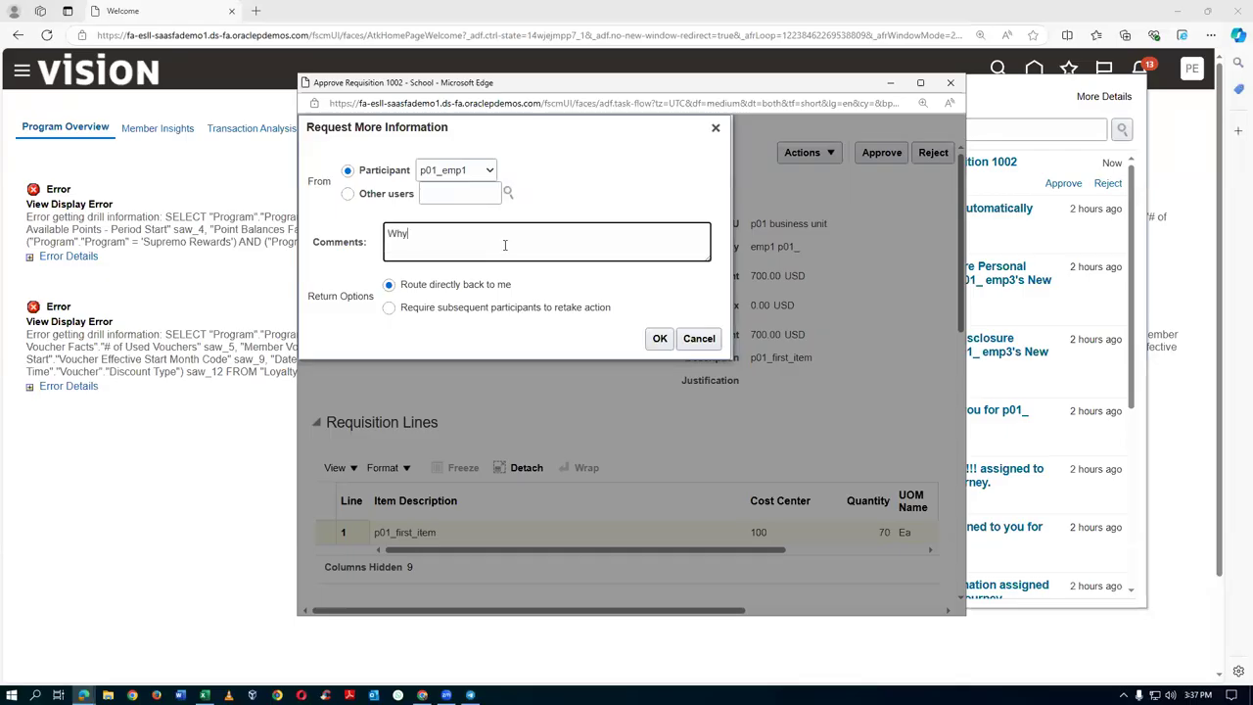
type("Why you need this costly item")
left_click(448, 178)
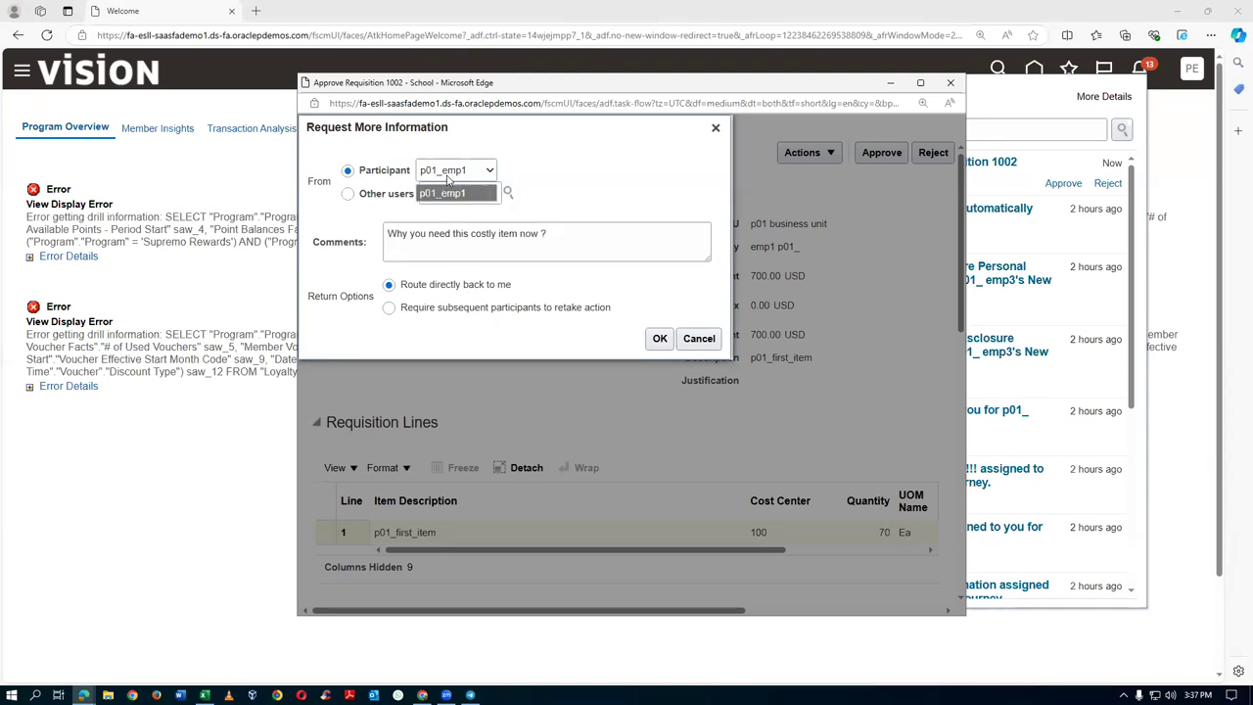
left_click(448, 178)
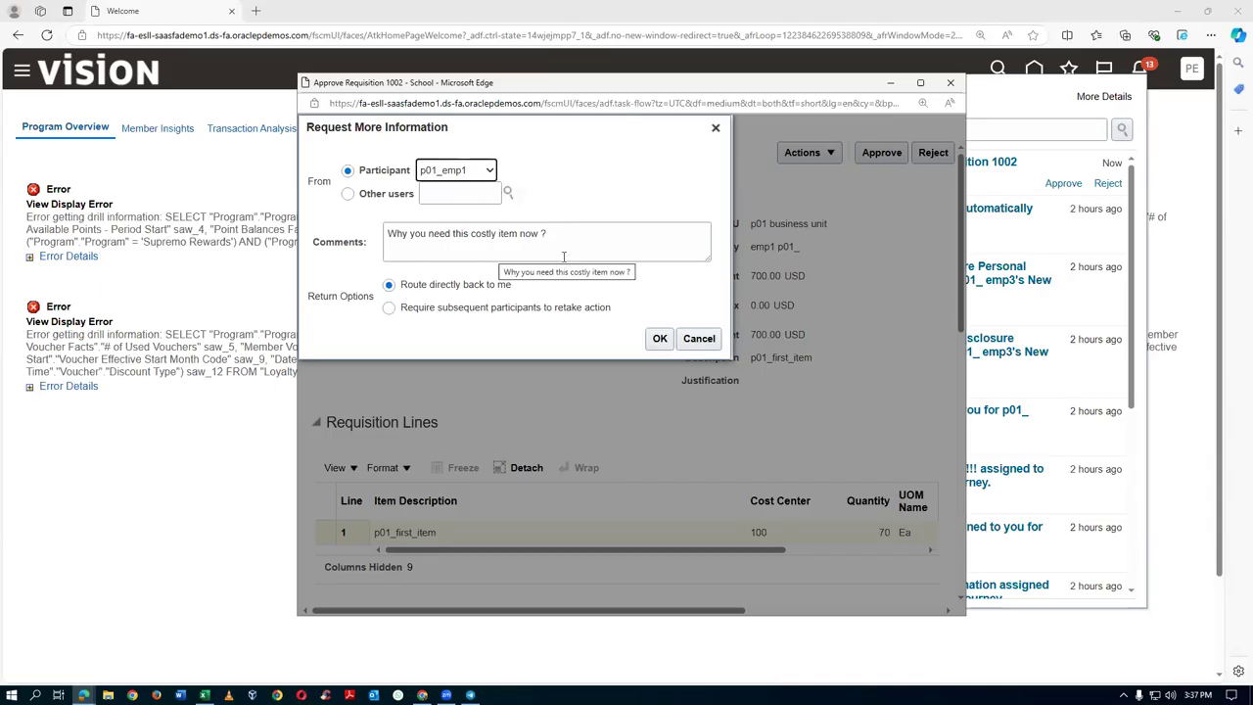
left_click(659, 339)
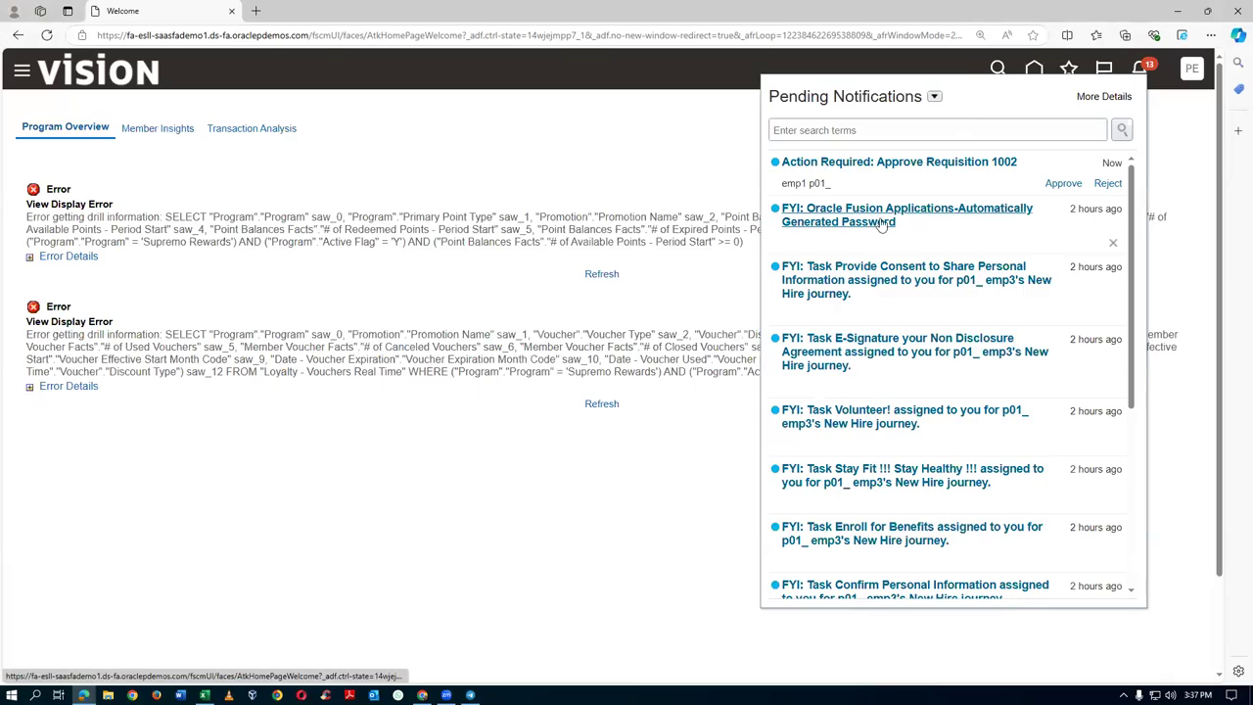
left_click(579, 186)
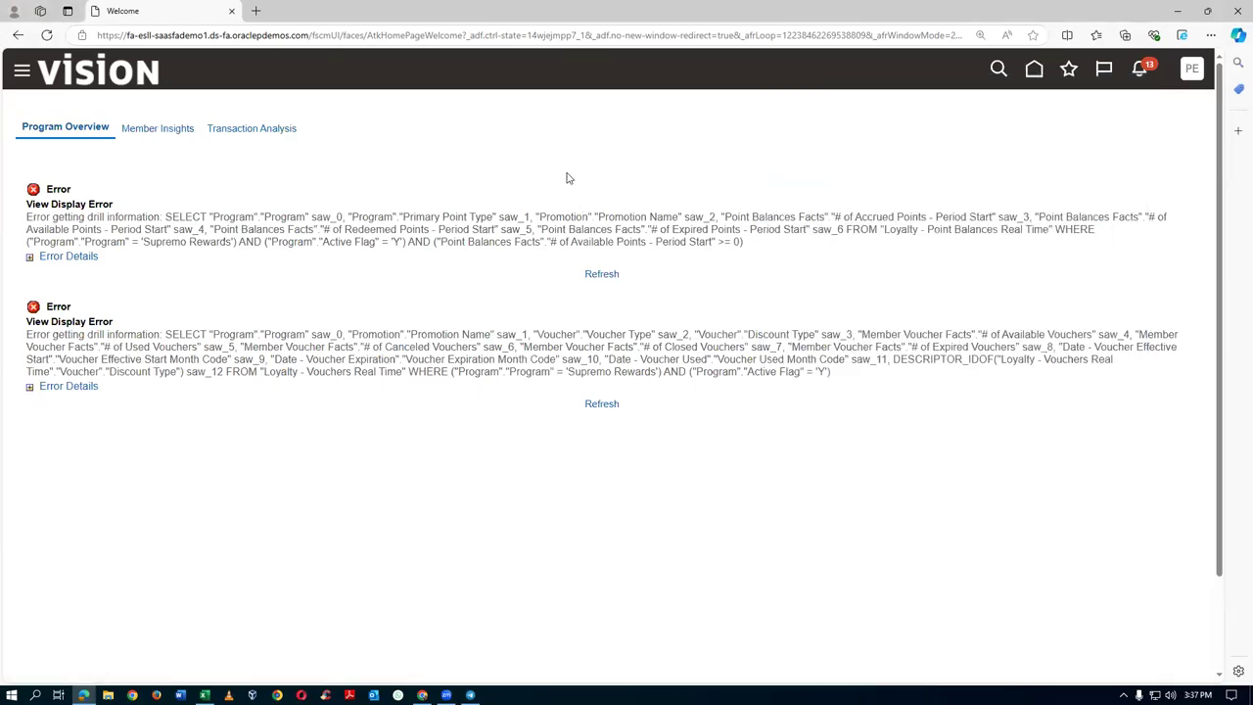
Step: Switch to the requester's session in Google Chrome and examine the approval flow of the pending p01_first_item requisition
key("alt+Tab")
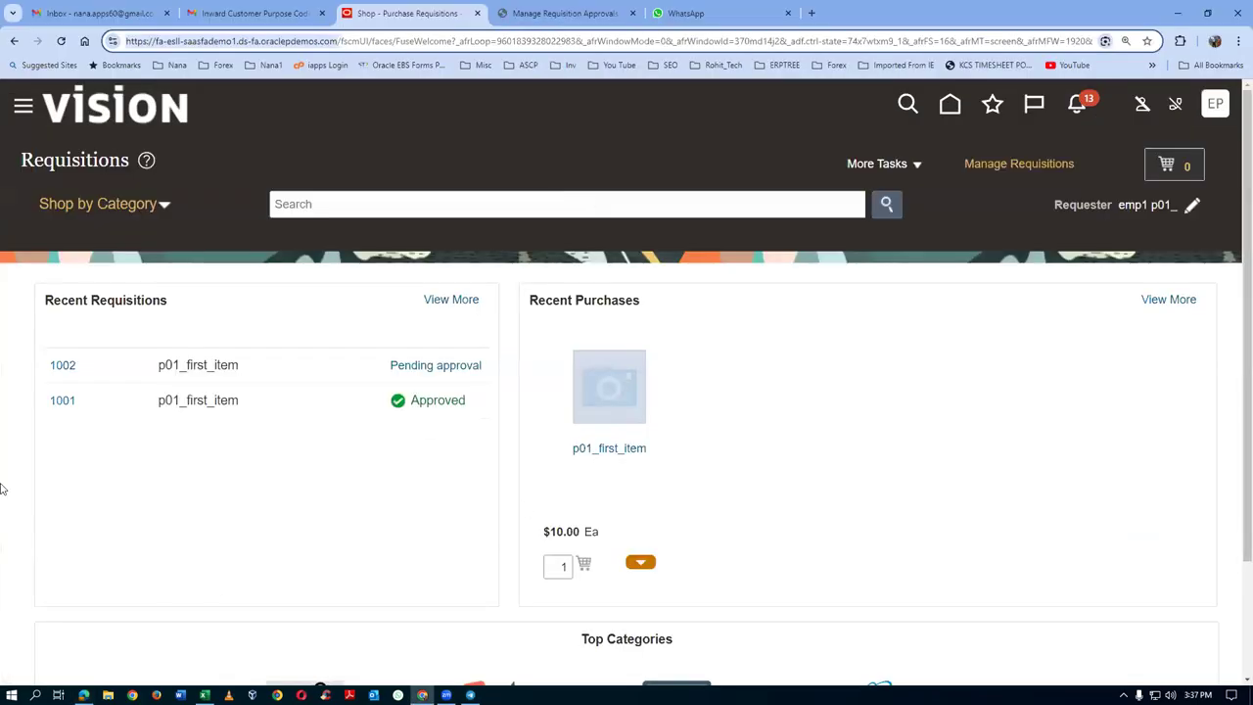
left_click(62, 364)
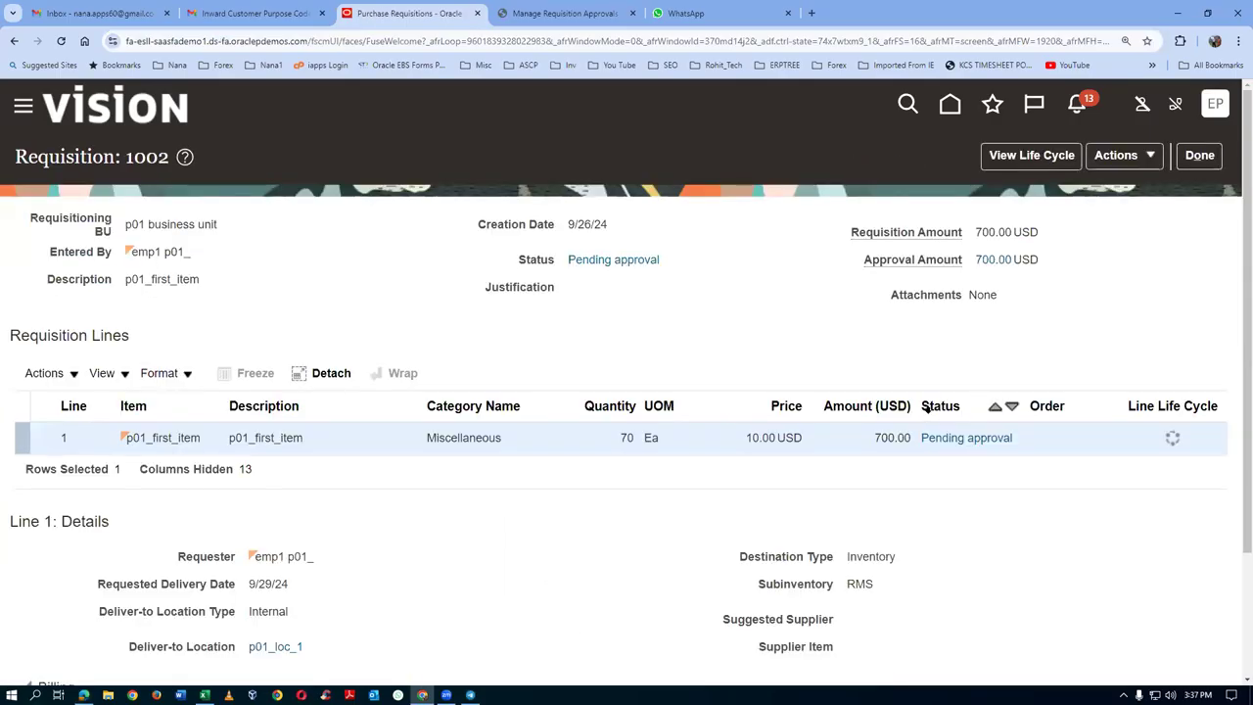
left_click(983, 438)
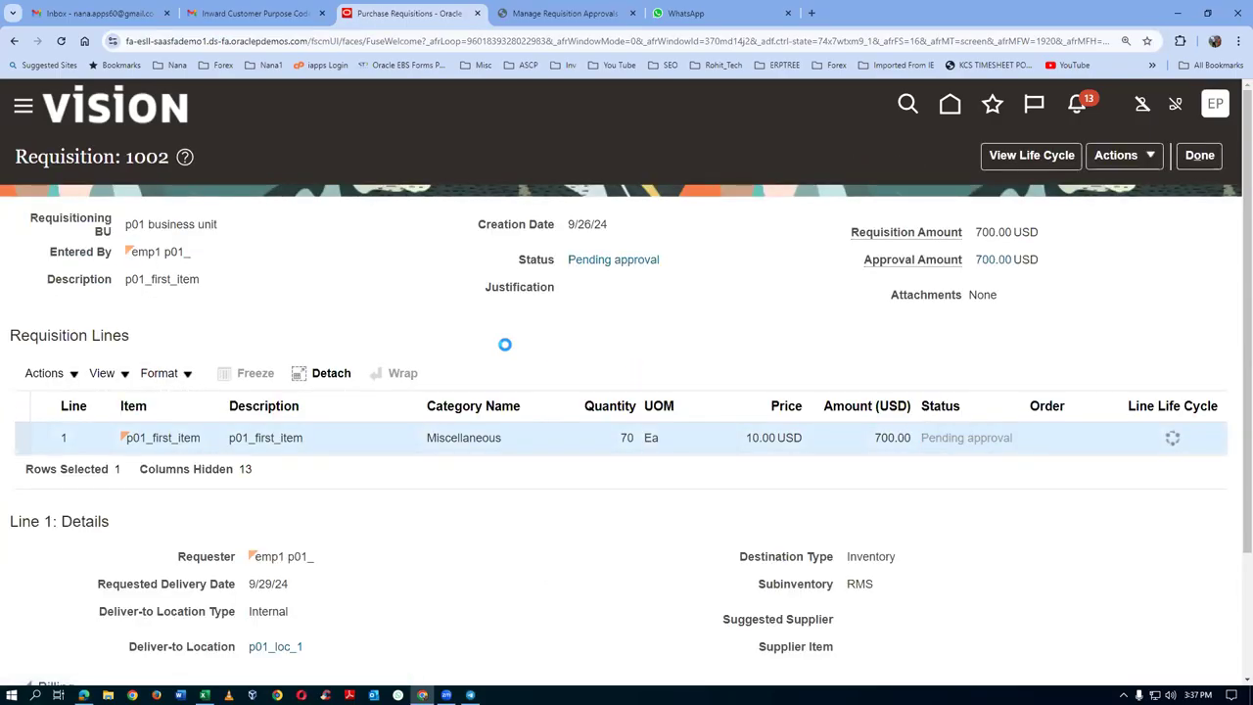
scroll(506, 348, "down", 3)
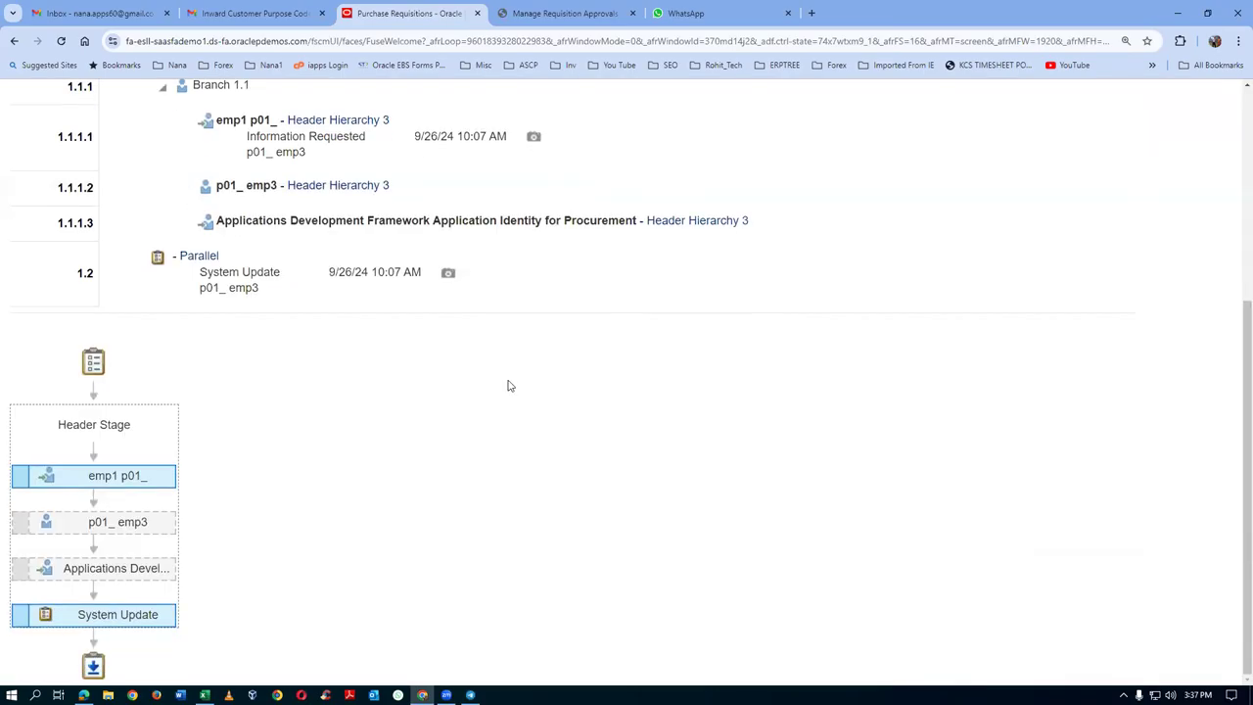
mouse_move(102, 519)
mouse_move(23, 478)
mouse_move(110, 567)
scroll(787, 480, "up", 1)
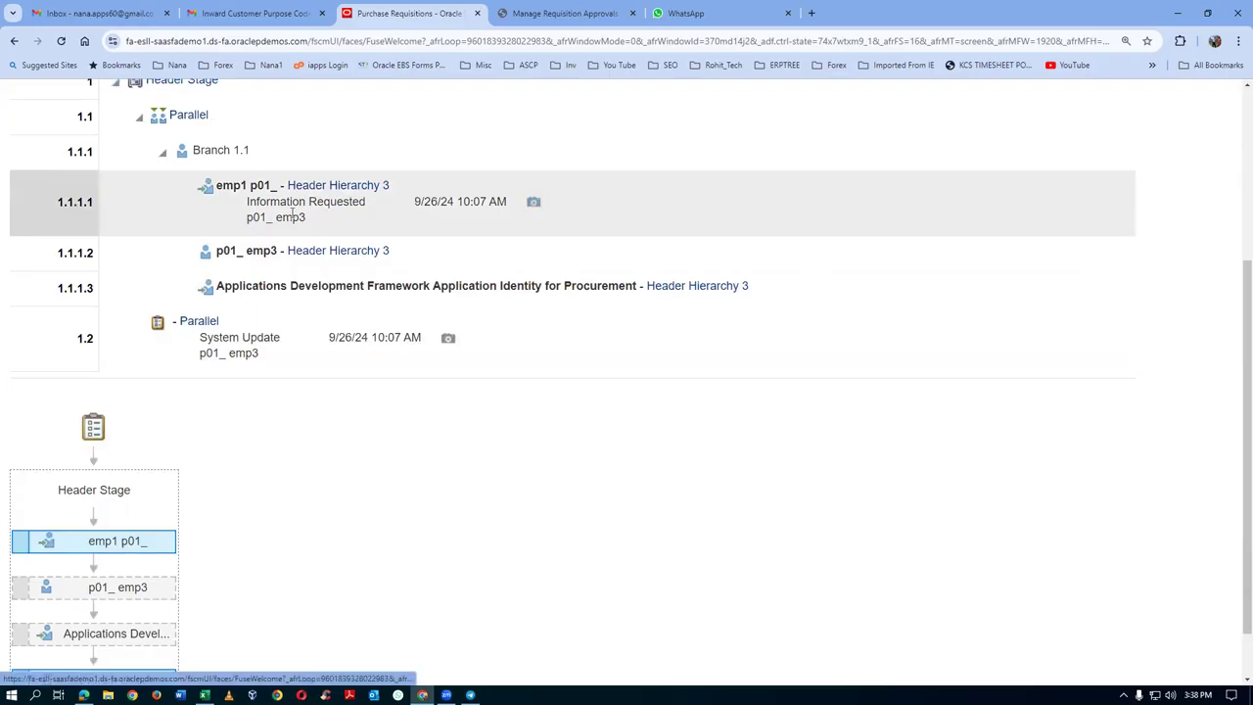
Step: Open the information request task and submit the reply comment "Plant under shut down. We want it immediately"
left_click(532, 204)
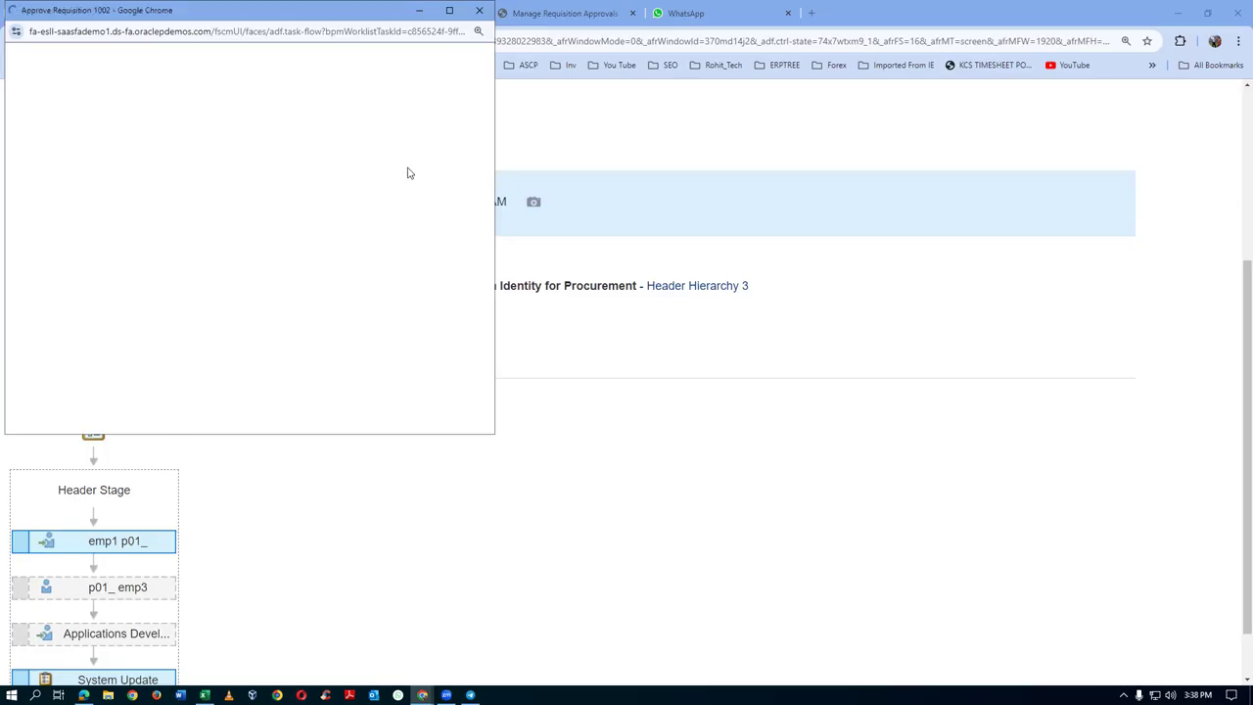
left_click(449, 9)
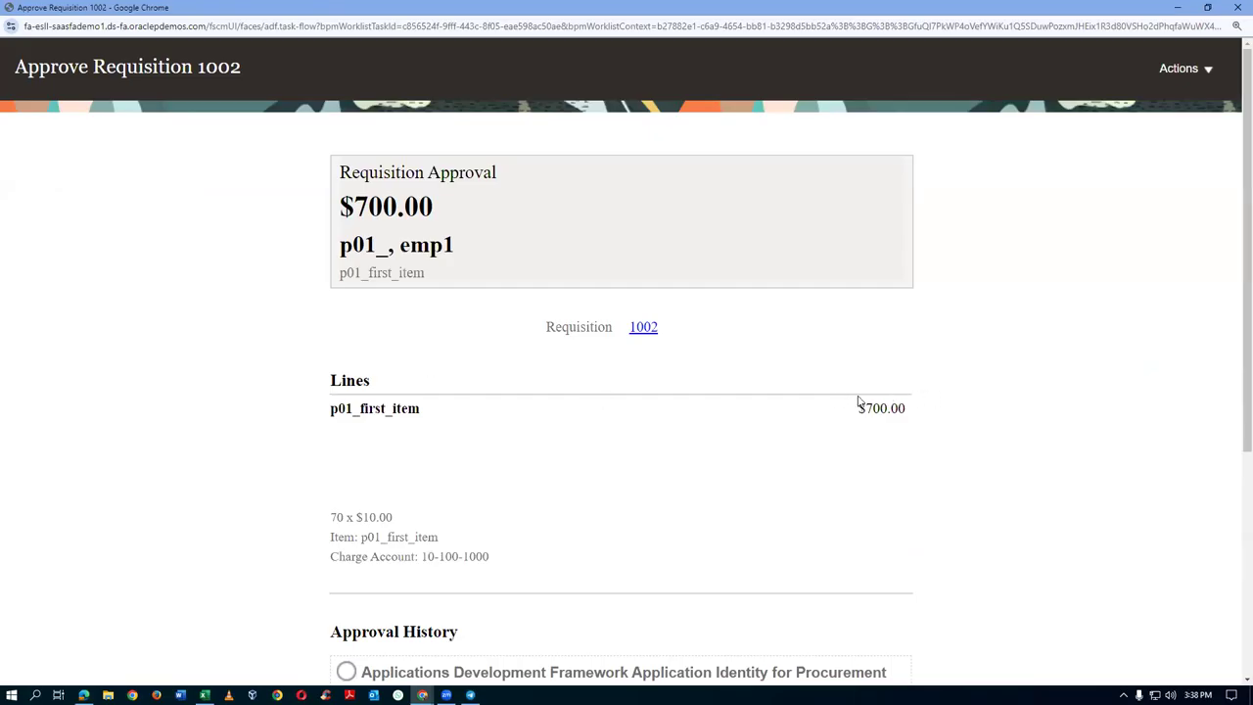
left_click(1186, 68)
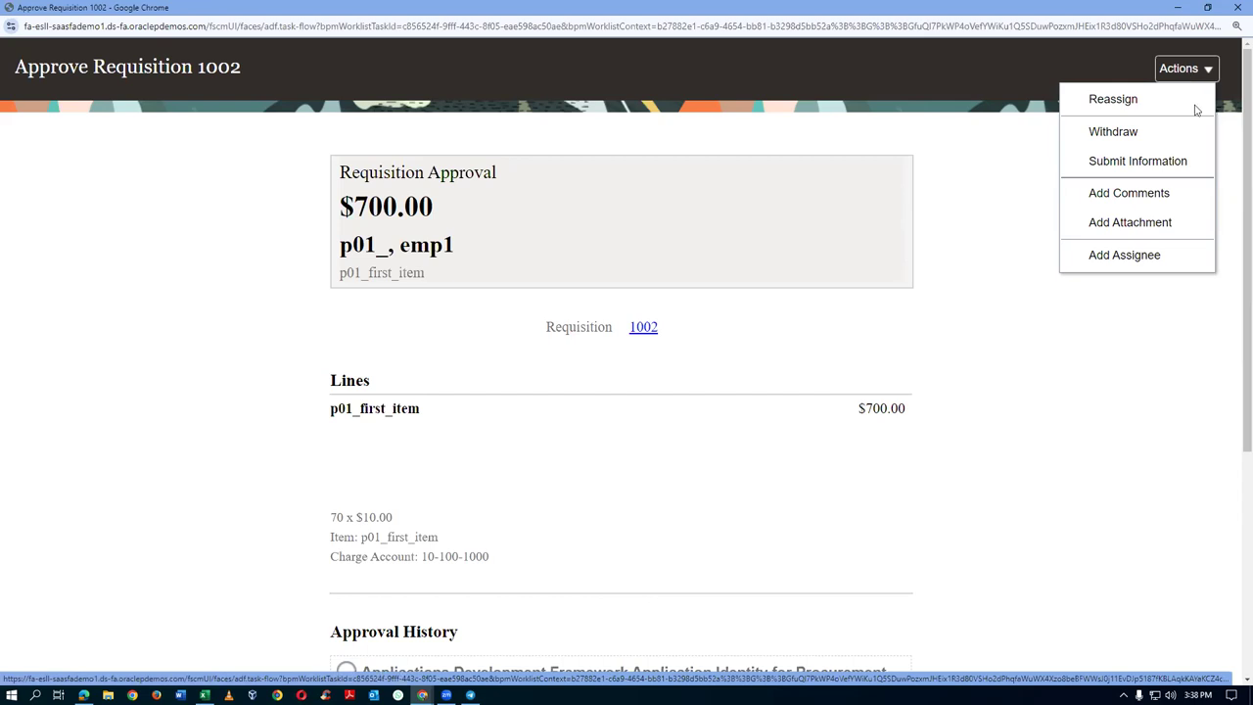
left_click(1159, 167)
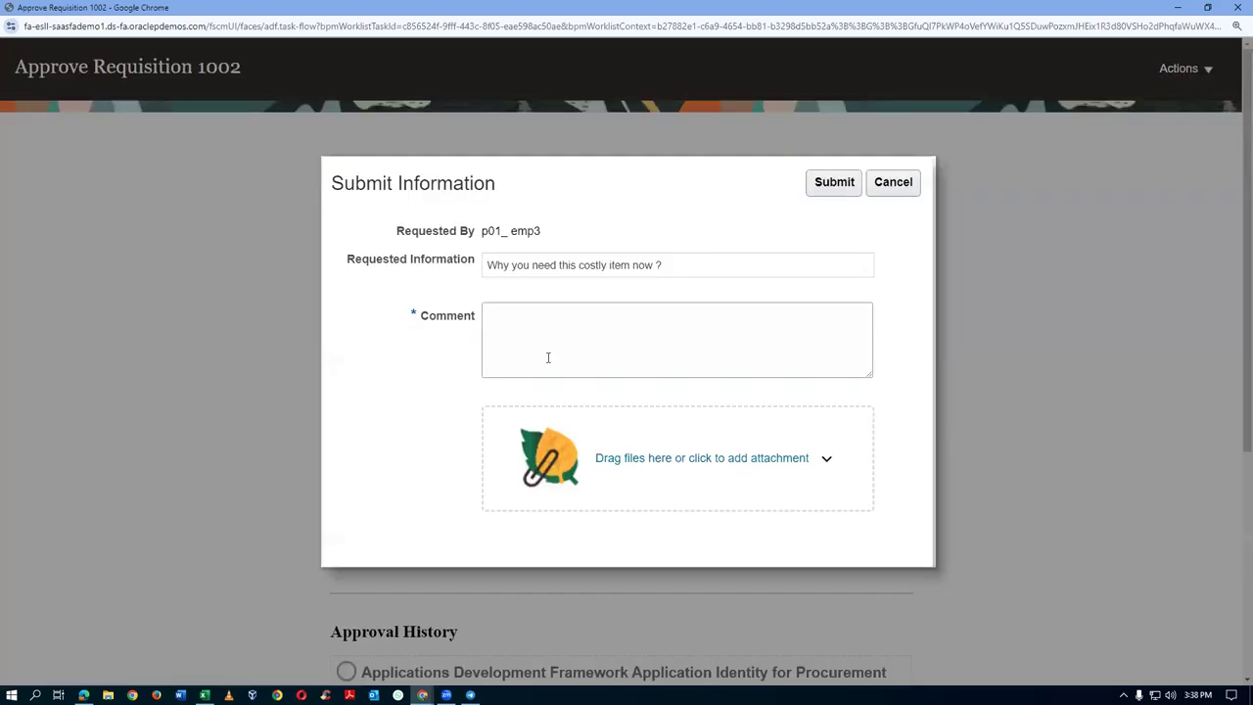
left_click(549, 356)
type("Plant un")
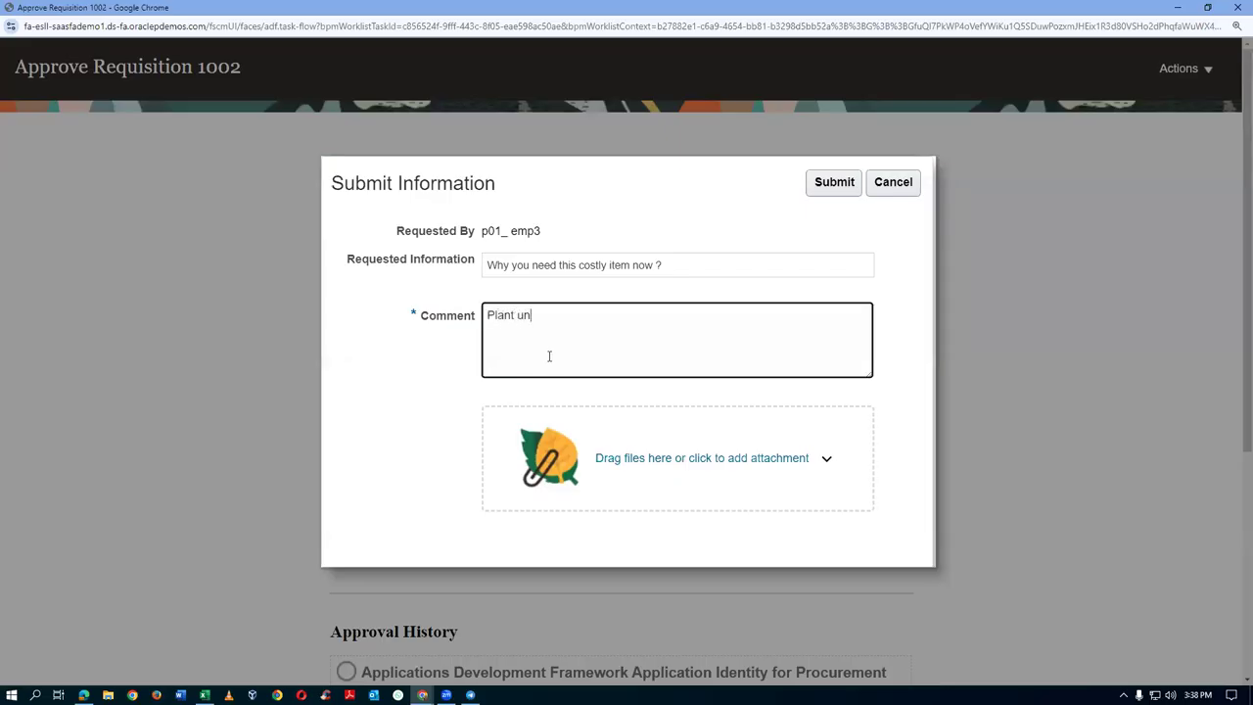
type("der shut down. We want it immediately")
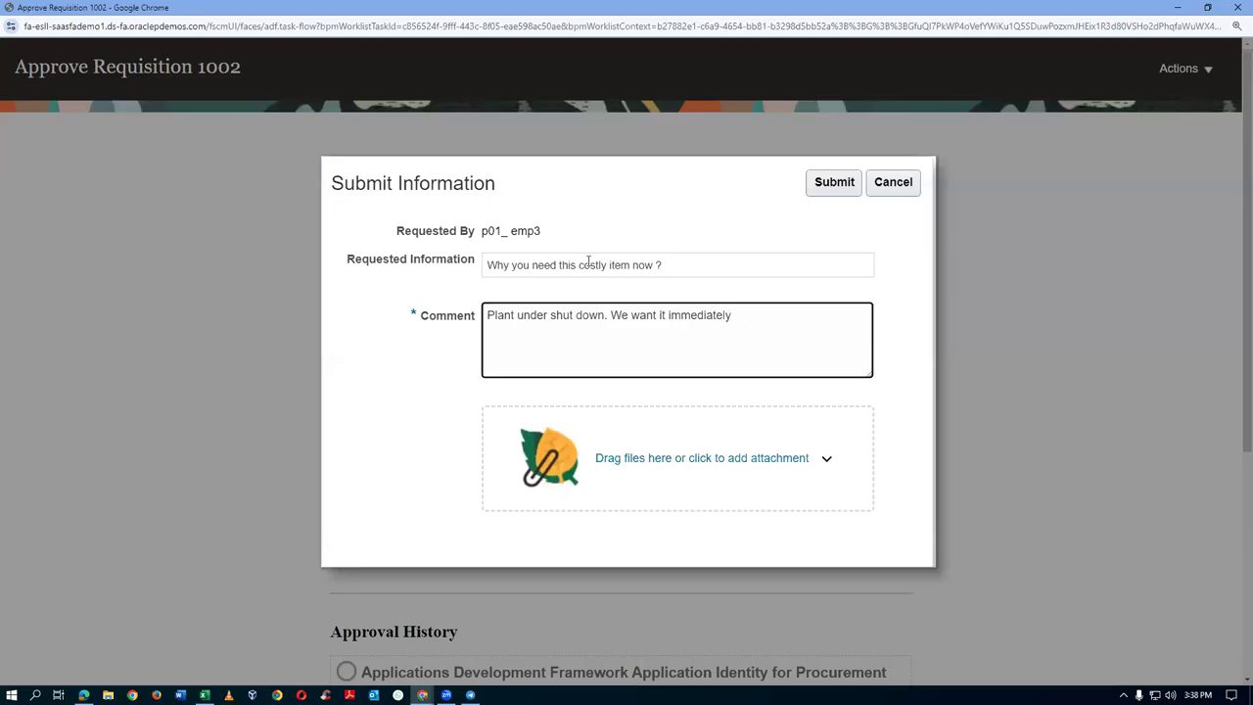
left_click(843, 185)
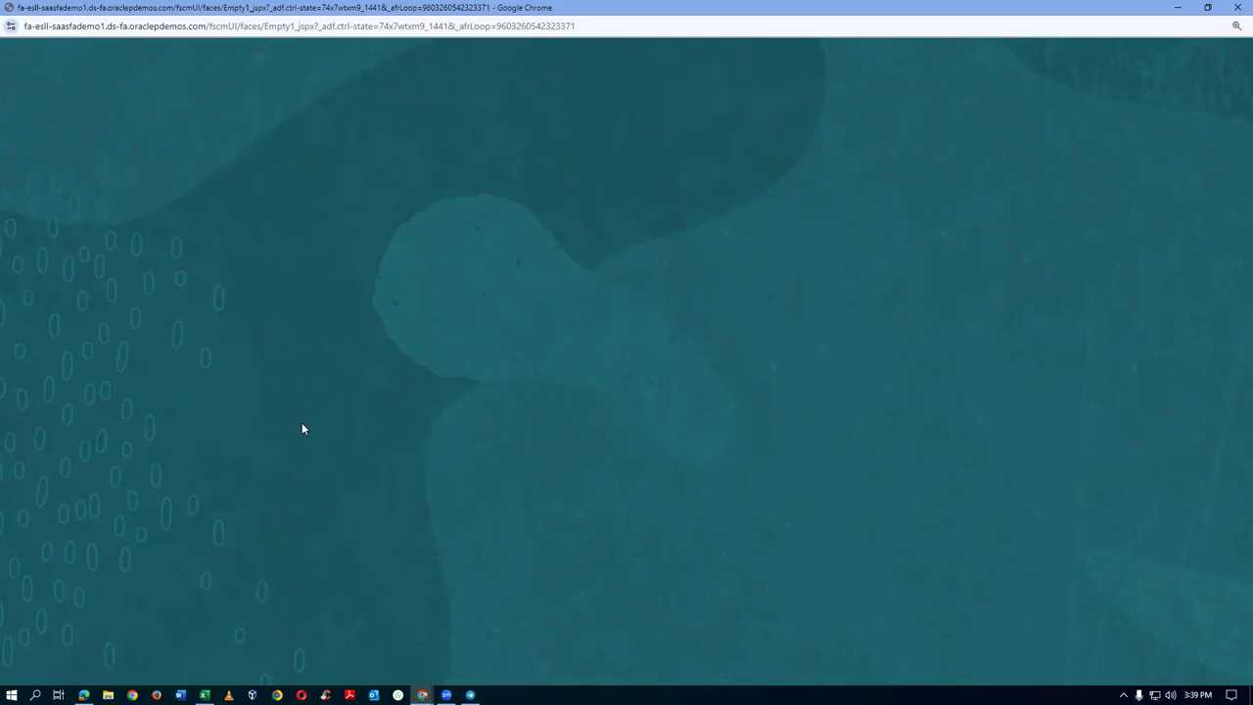
Step: Return to the requisition and reopen its approval action detail to examine the updated participants and flow diagram
key("alt+Tab")
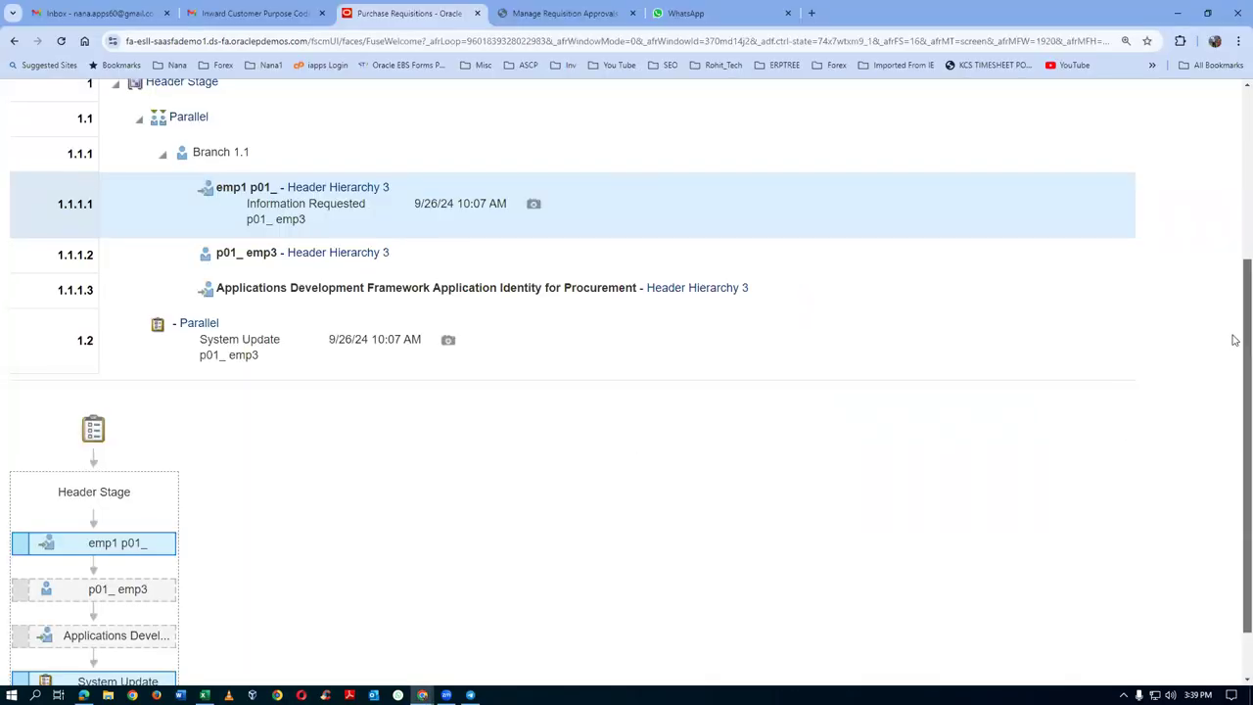
scroll(1234, 384, "up", 3)
left_click(1204, 159)
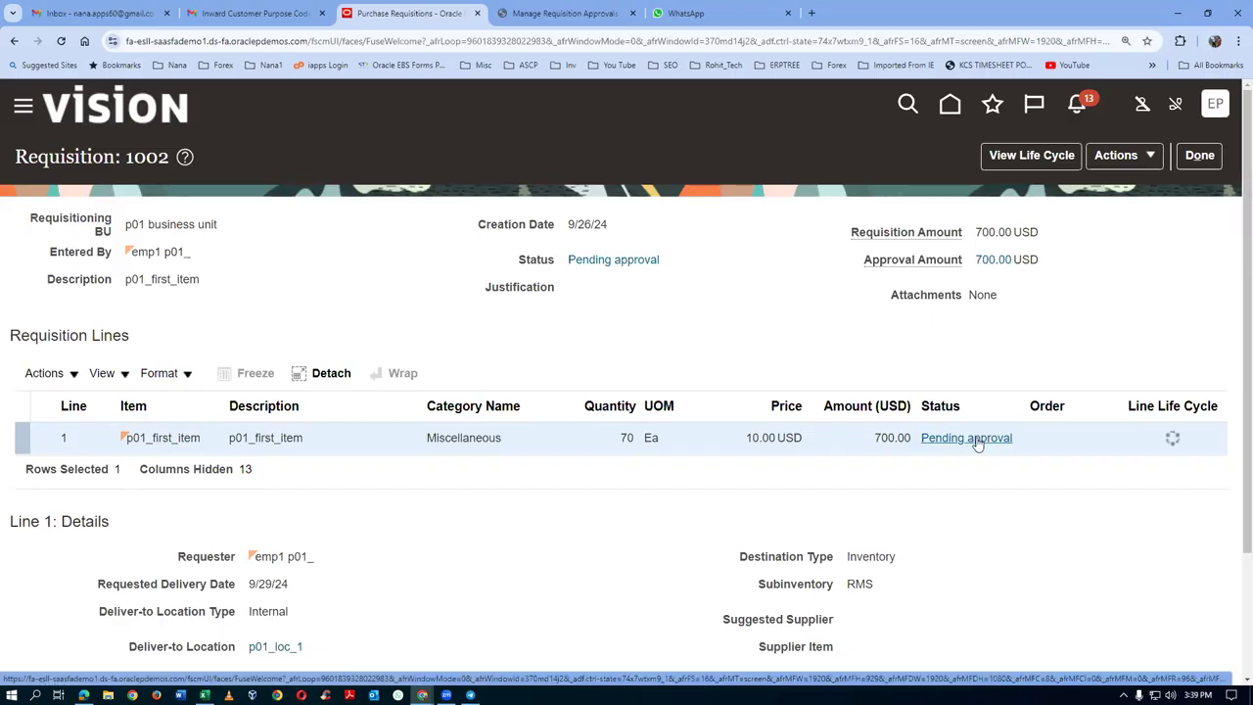
left_click(972, 440)
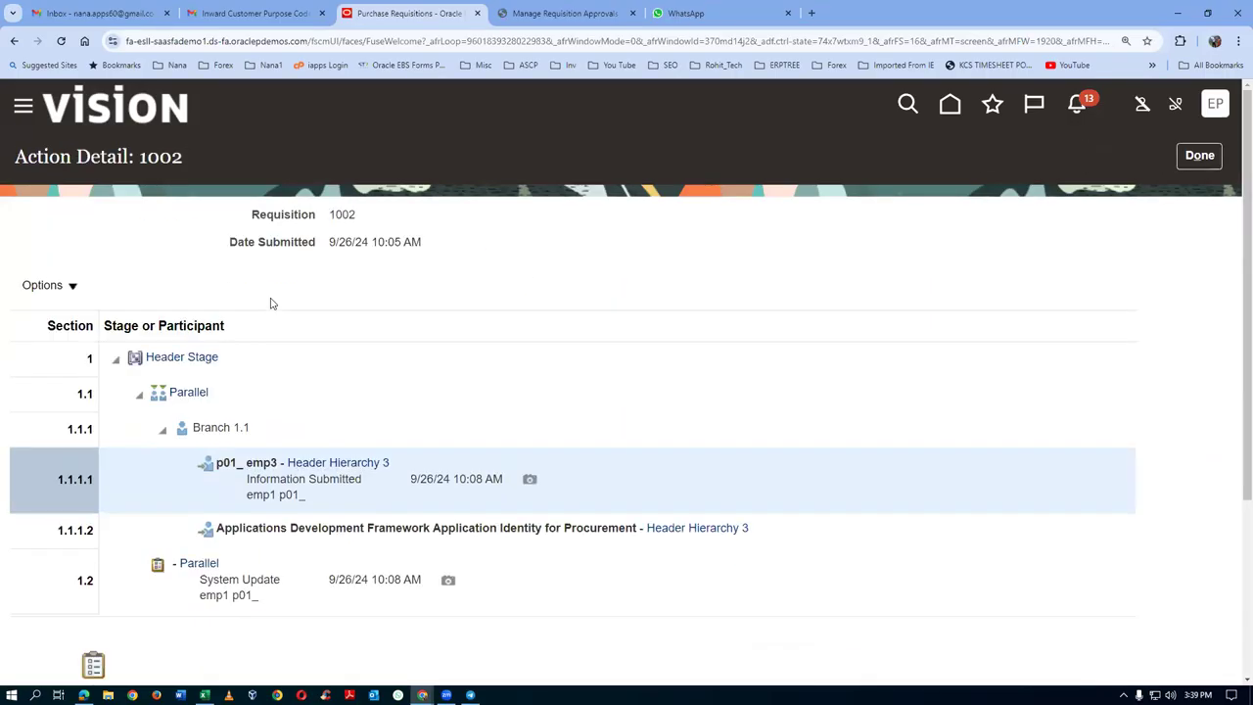
scroll(272, 307, "down", 3)
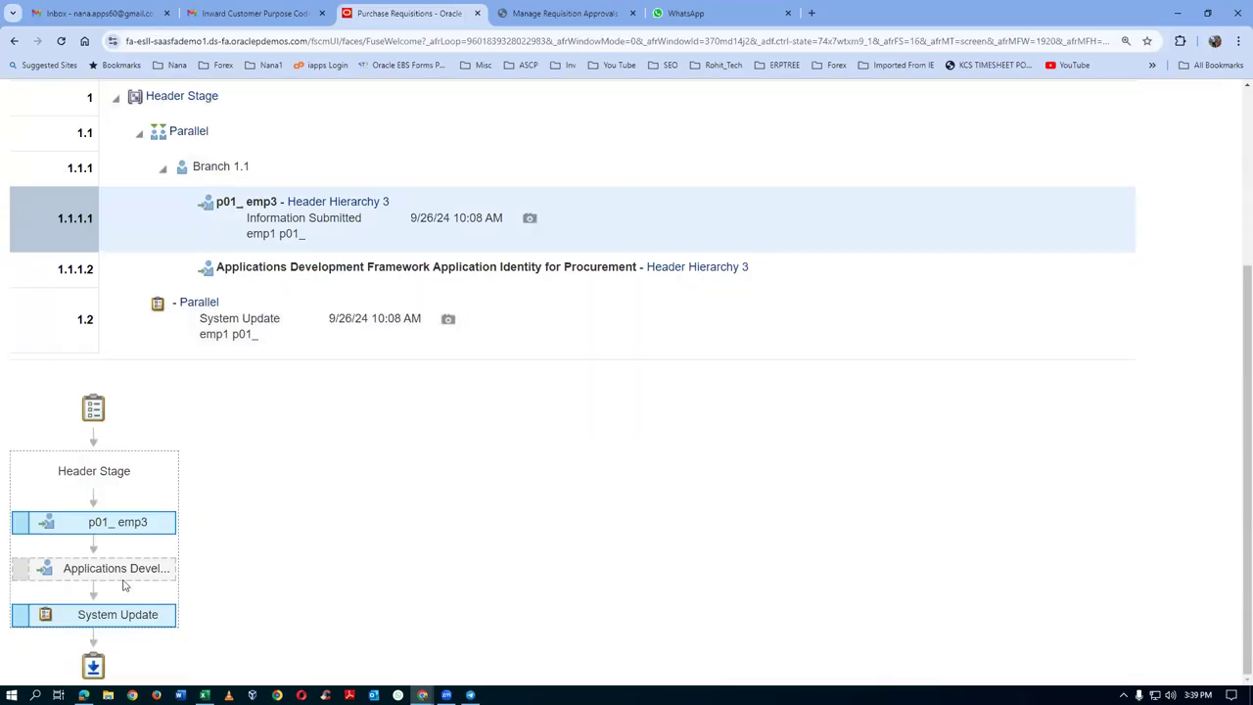
mouse_move(158, 526)
Step: Open the task details of the Information Submitted entry, review the question and reply in the approval history, and close them
left_click(529, 217)
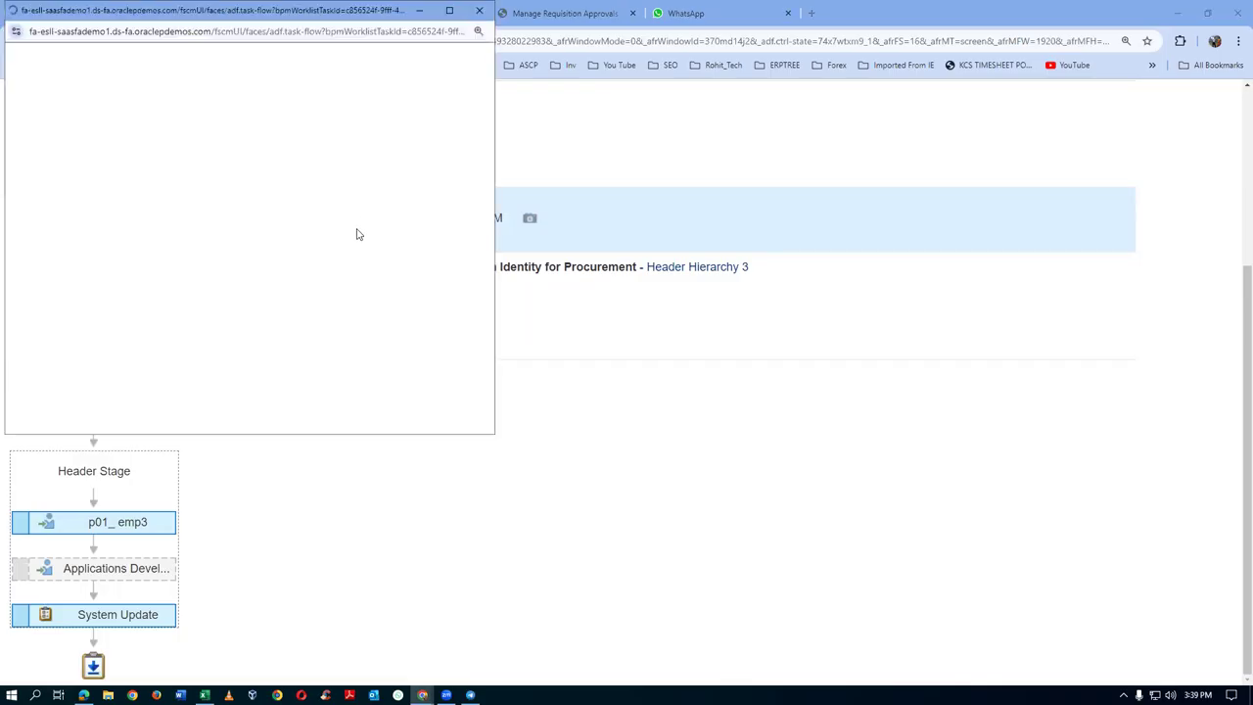
scroll(361, 235, "down", 5)
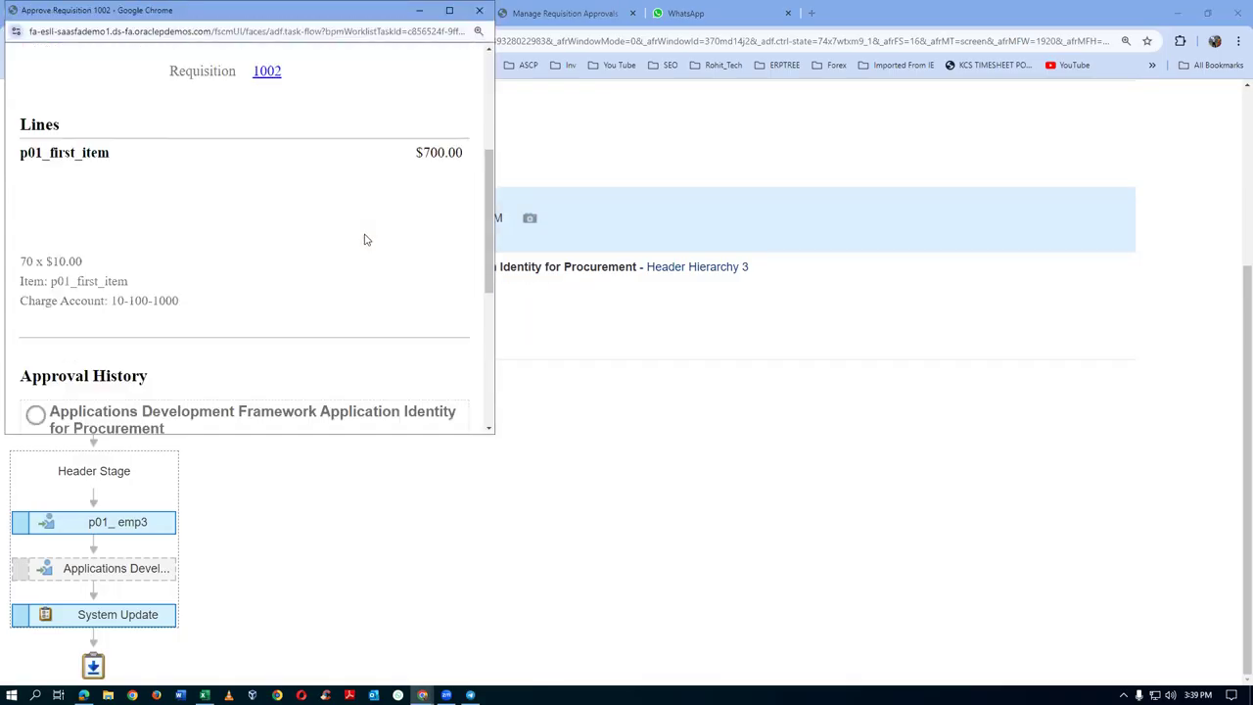
scroll(366, 239, "down", 2)
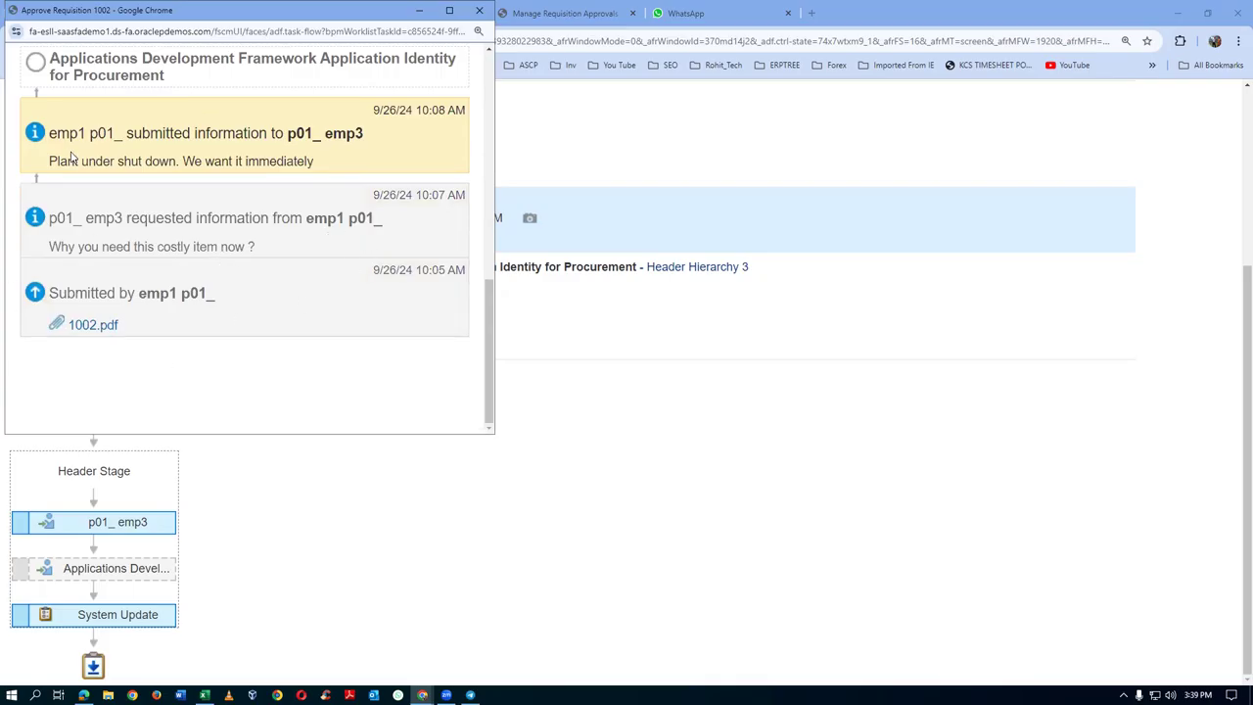
left_click_drag(83, 217, 126, 217)
left_click_drag(328, 217, 382, 217)
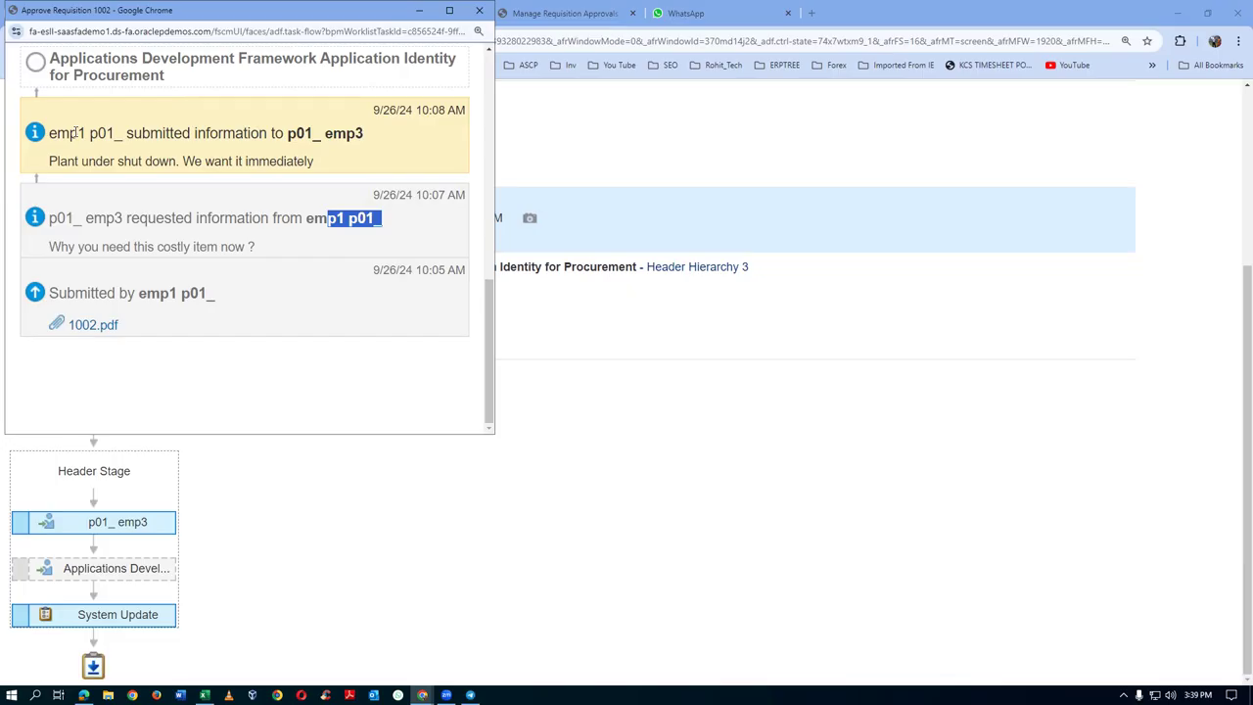
left_click_drag(77, 133, 106, 134)
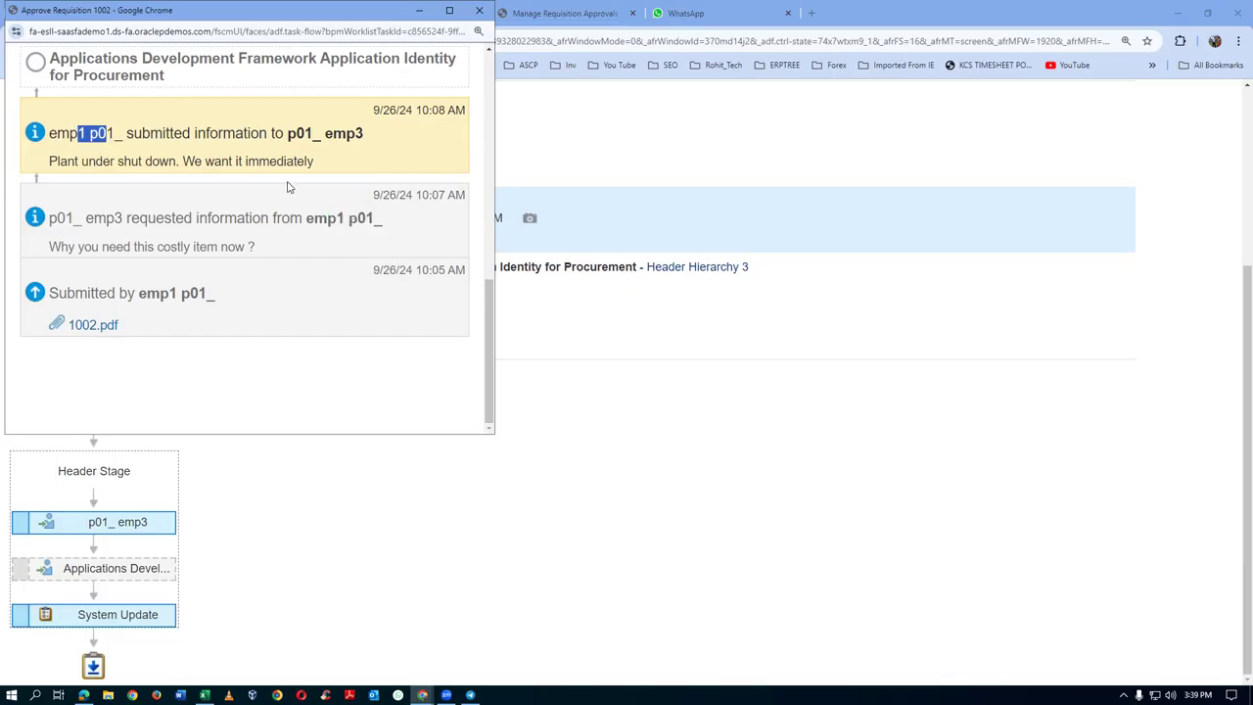
left_click(479, 10)
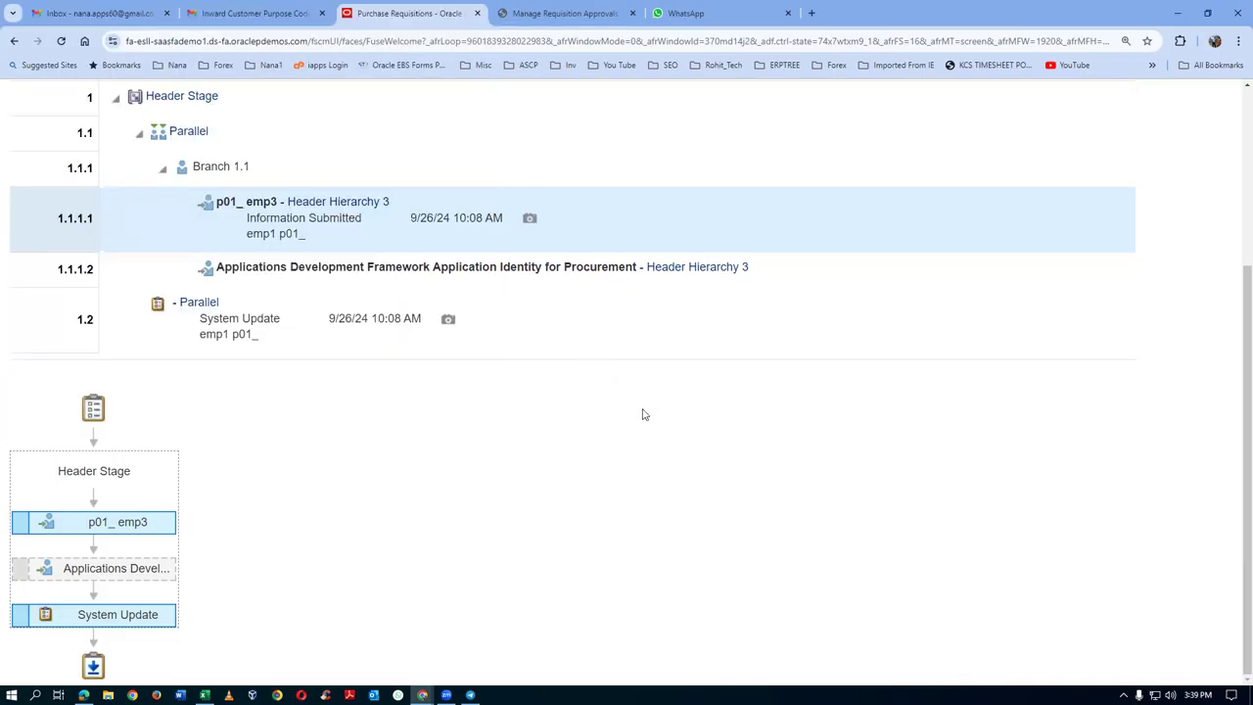
scroll(676, 421, "up", 3)
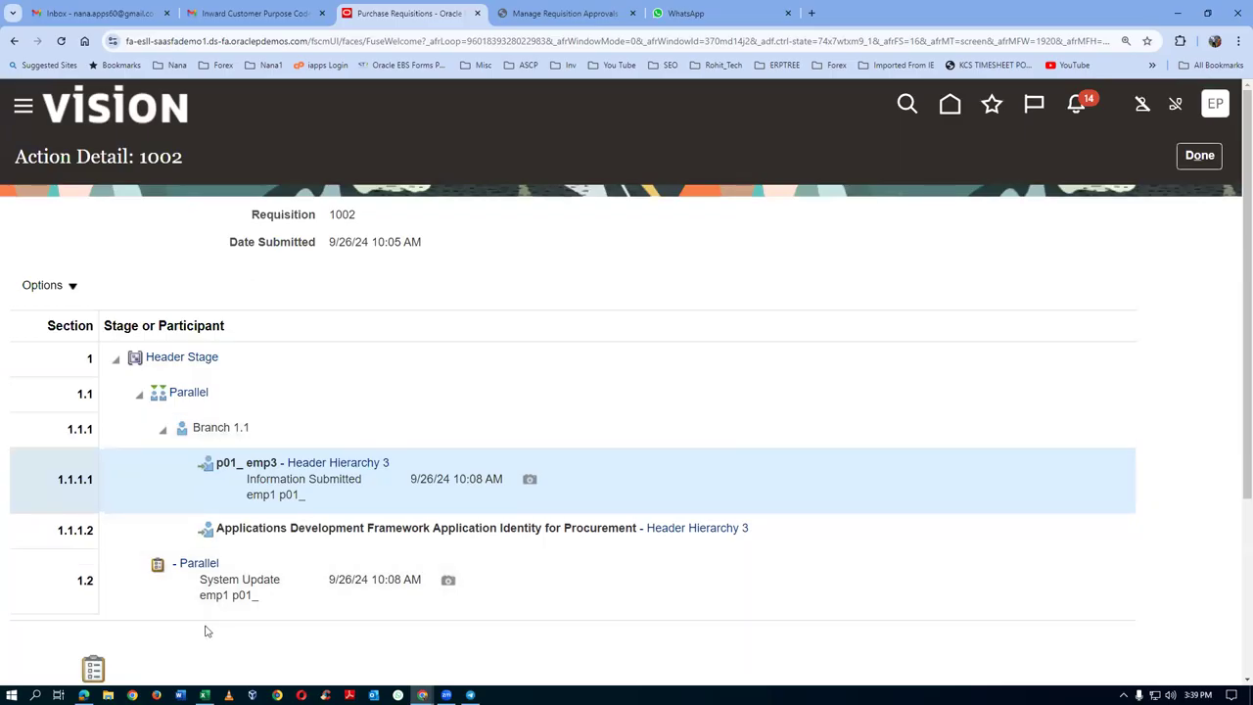
Step: Switch to the approver's session in Microsoft Edge and open the Information Submitted approval task from the pending notifications
left_click(83, 695)
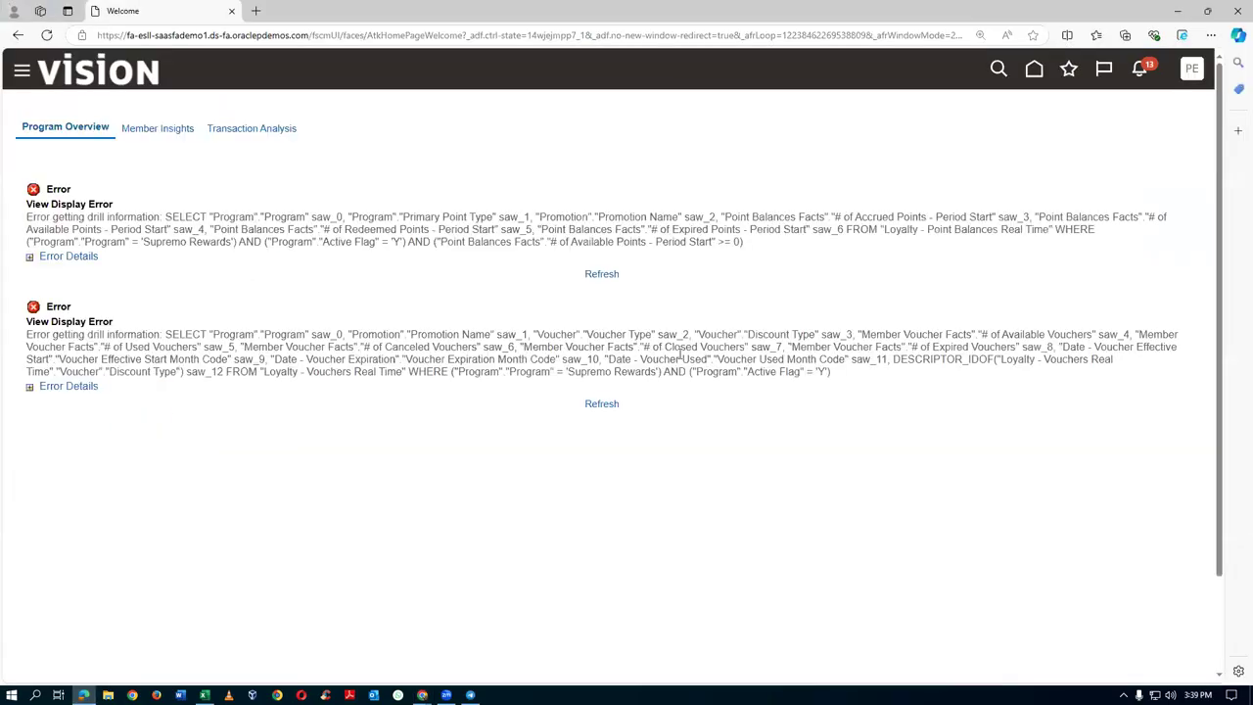
left_click(1142, 71)
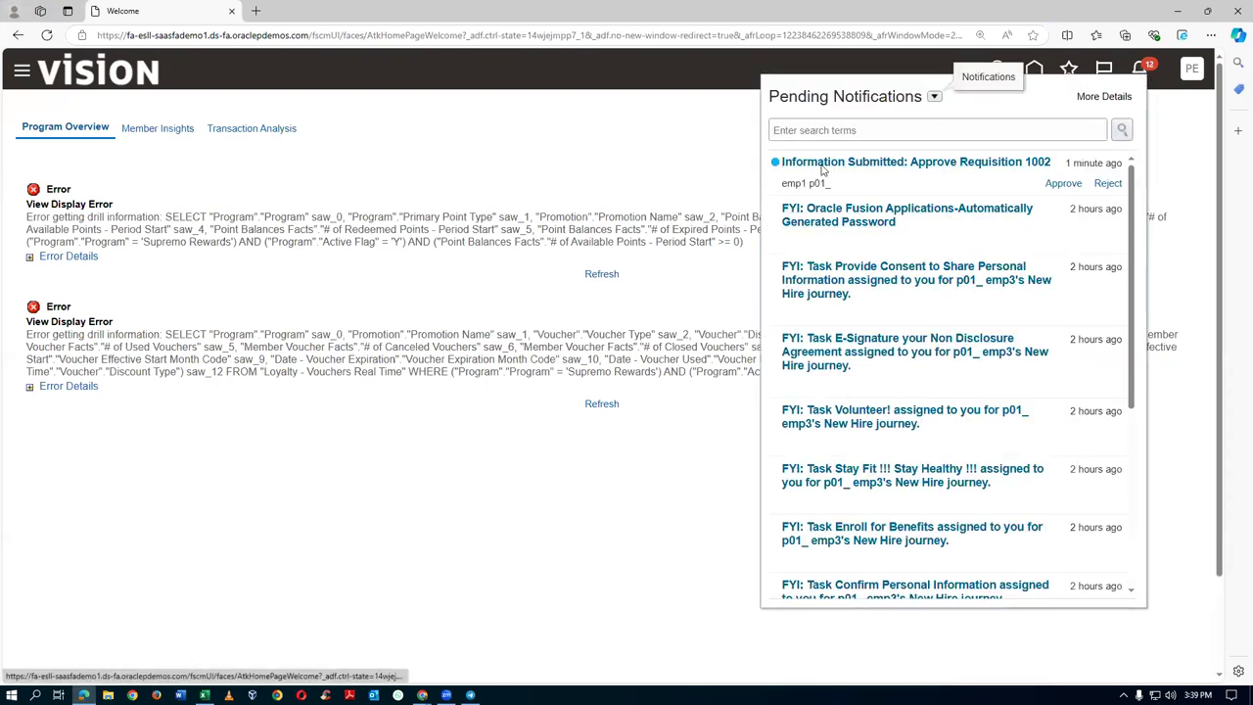
left_click(969, 163)
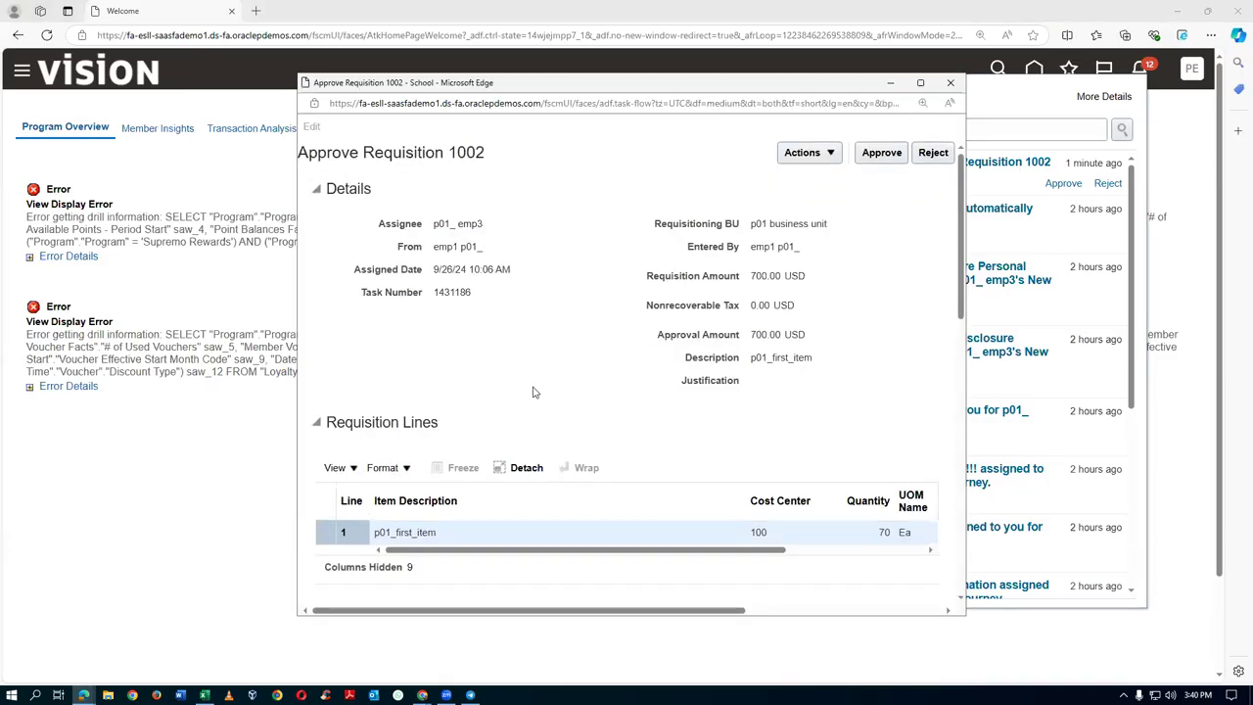
Step: Review the comments, history and flow diagram of the p01_first_item requisition task and approve it
scroll(536, 397, "down", 2)
scroll(537, 399, "down", 4)
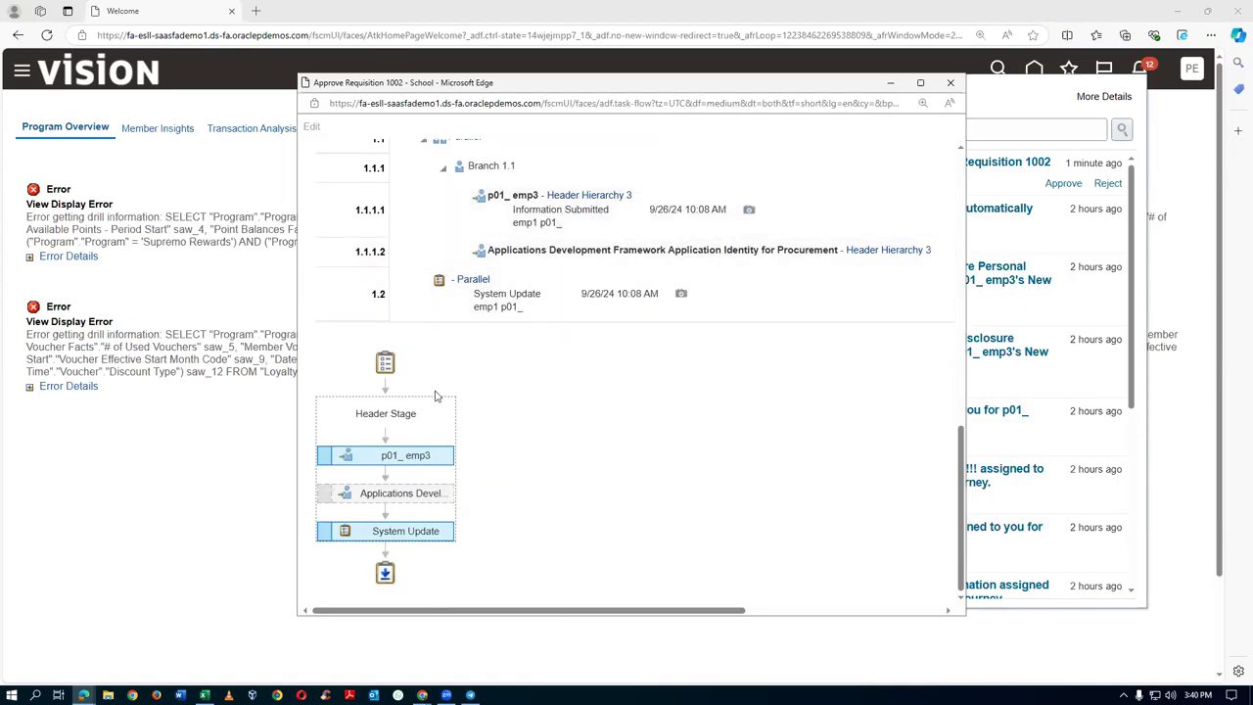
mouse_move(419, 457)
scroll(888, 373, "up", 5)
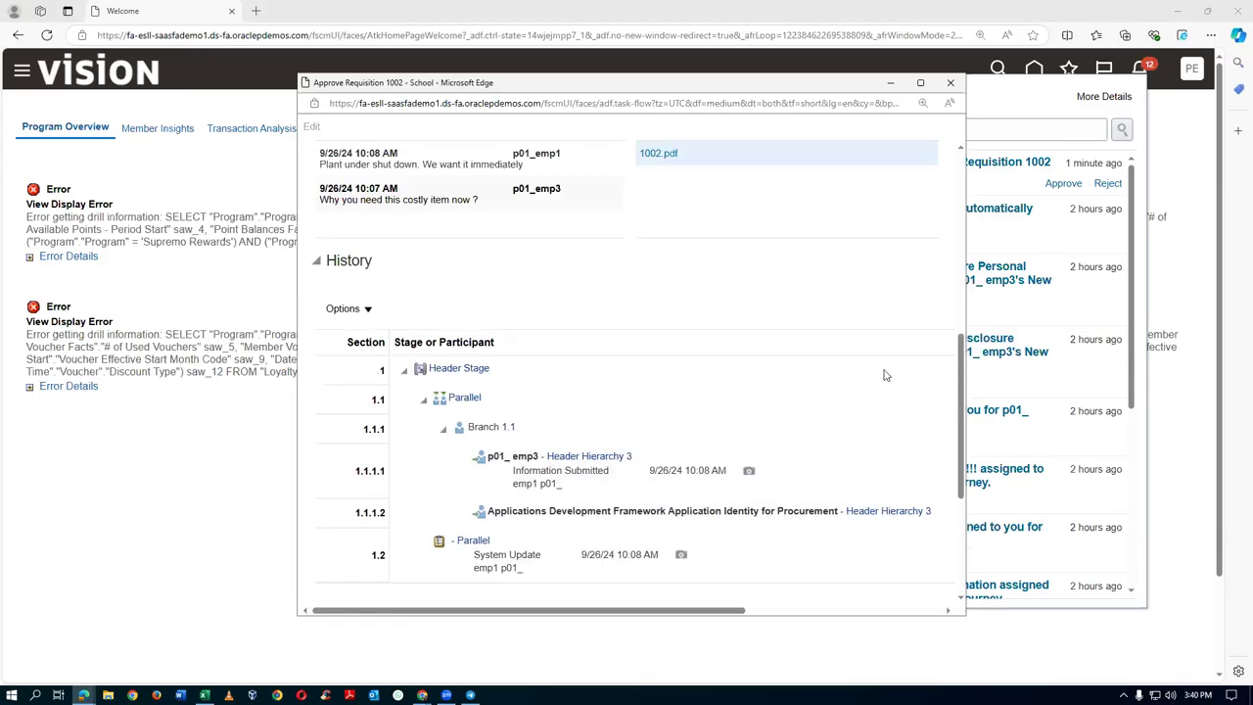
scroll(891, 373, "up", 4)
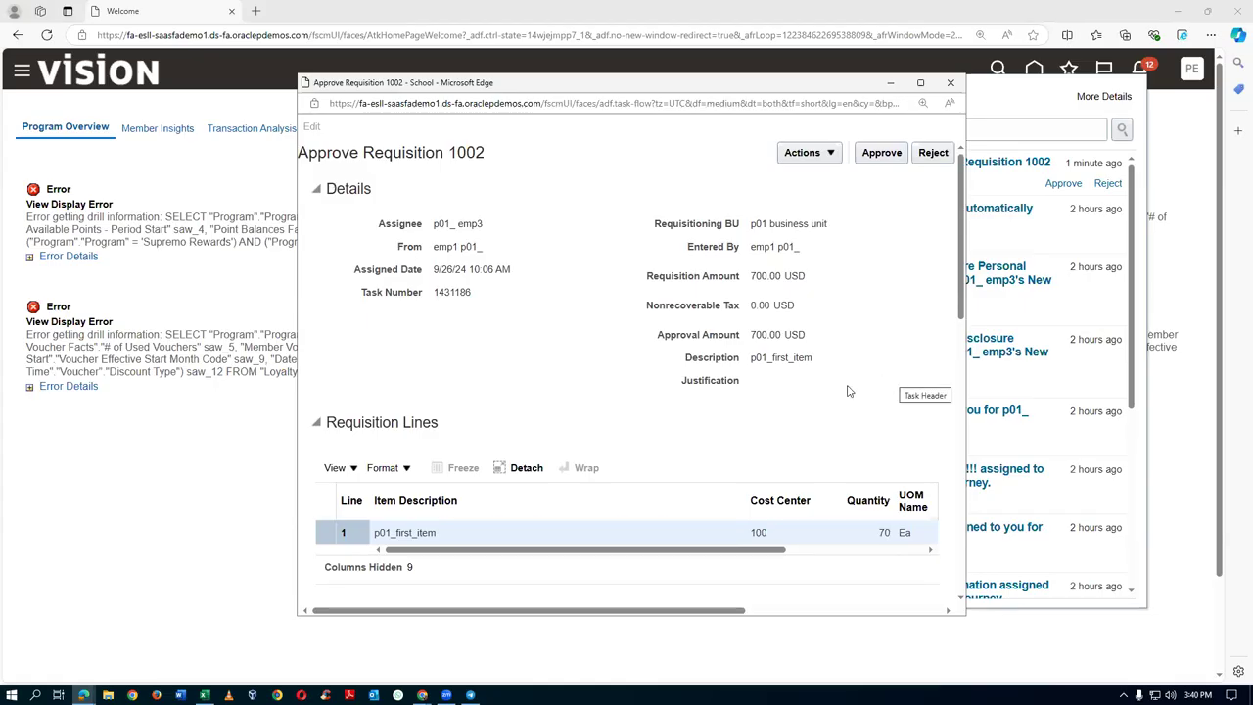
left_click(881, 153)
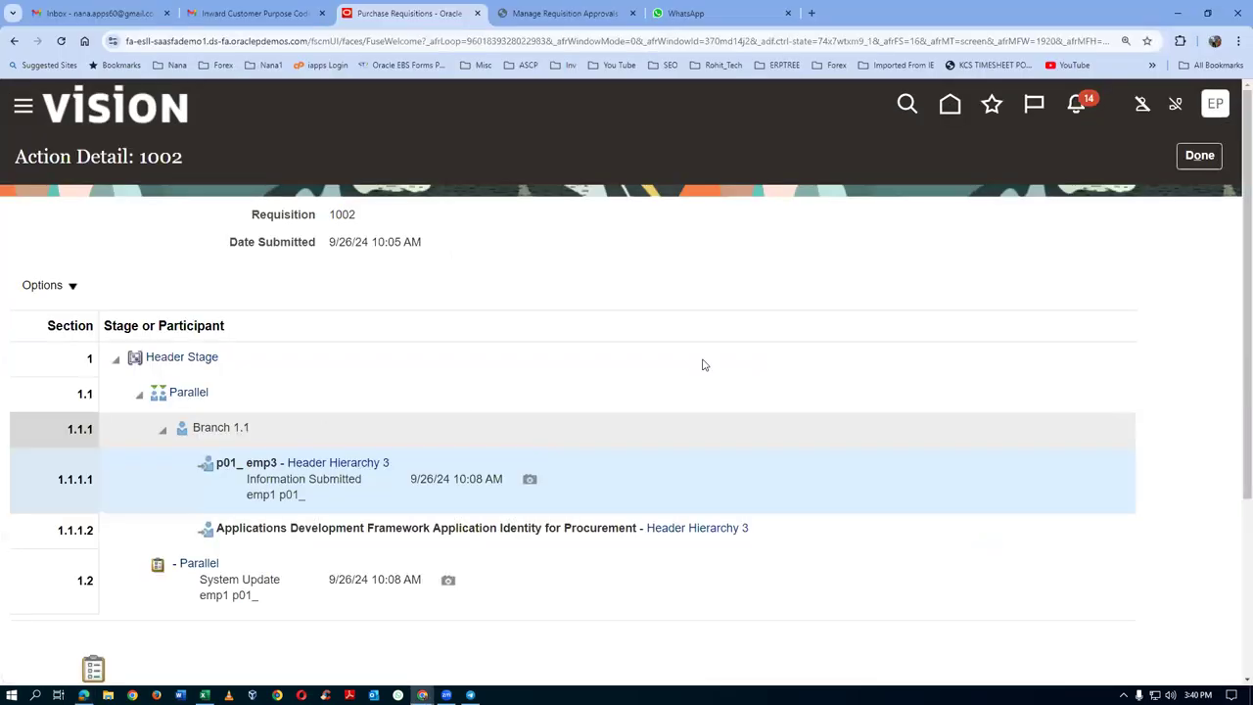
Step: Reopen the requisition's approval action detail in the requester's Google Chrome session and examine the updated participants and flow diagram
left_click(1199, 155)
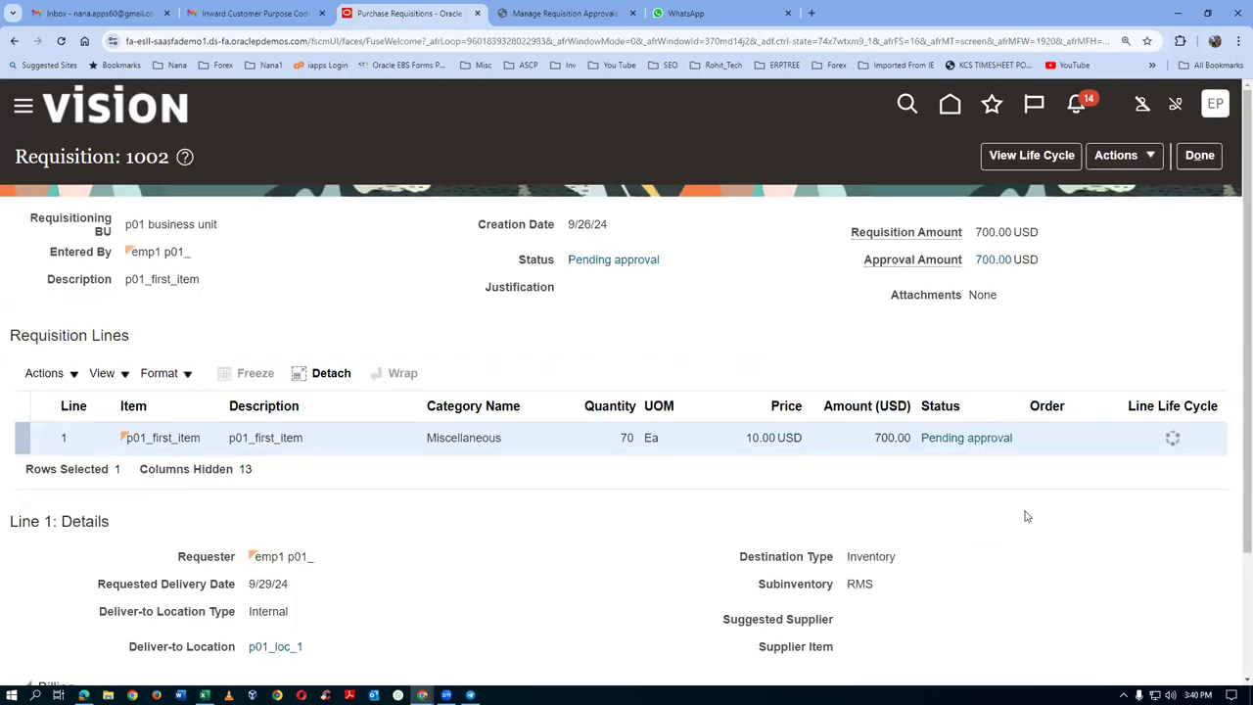
left_click(1008, 438)
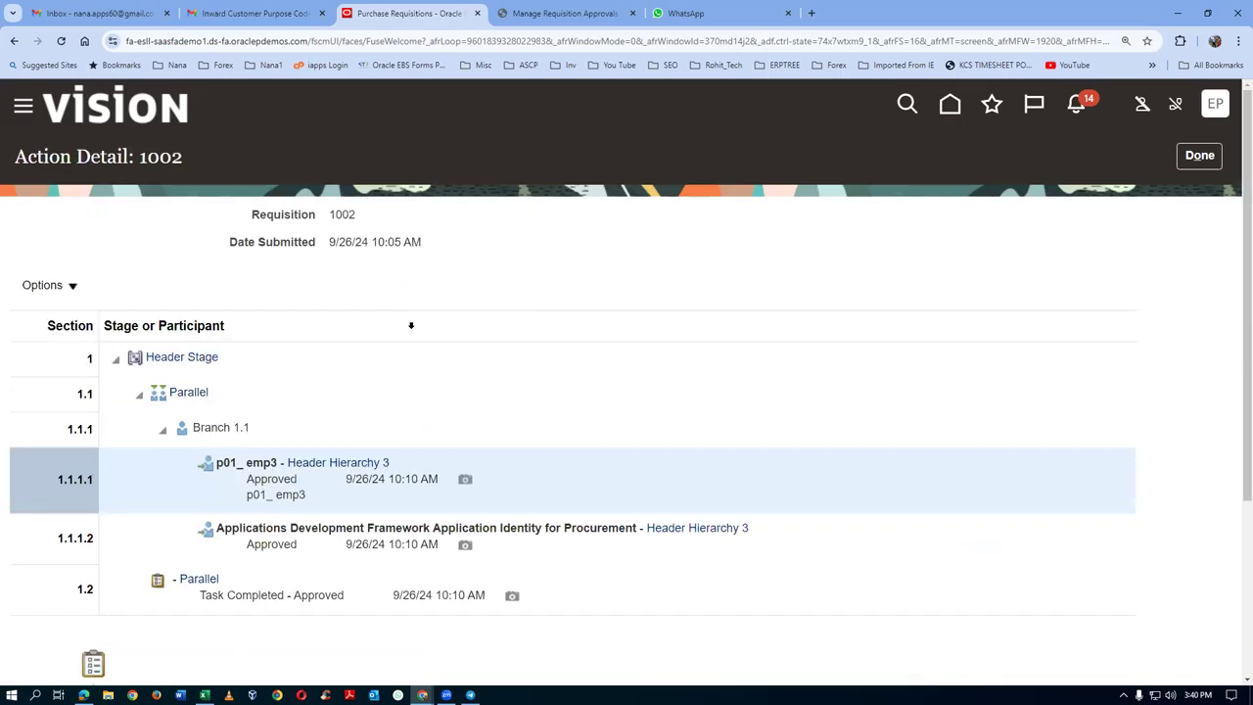
scroll(411, 325, "down", 3)
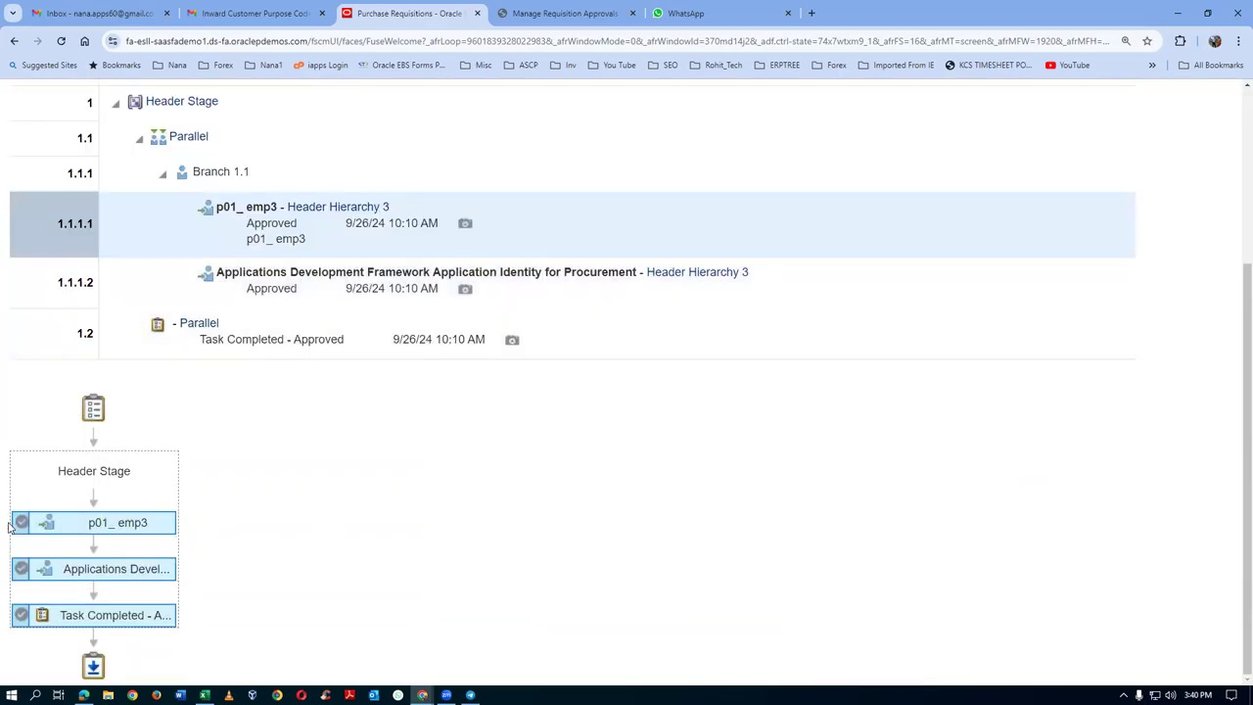
mouse_move(102, 637)
mouse_move(24, 549)
mouse_move(17, 625)
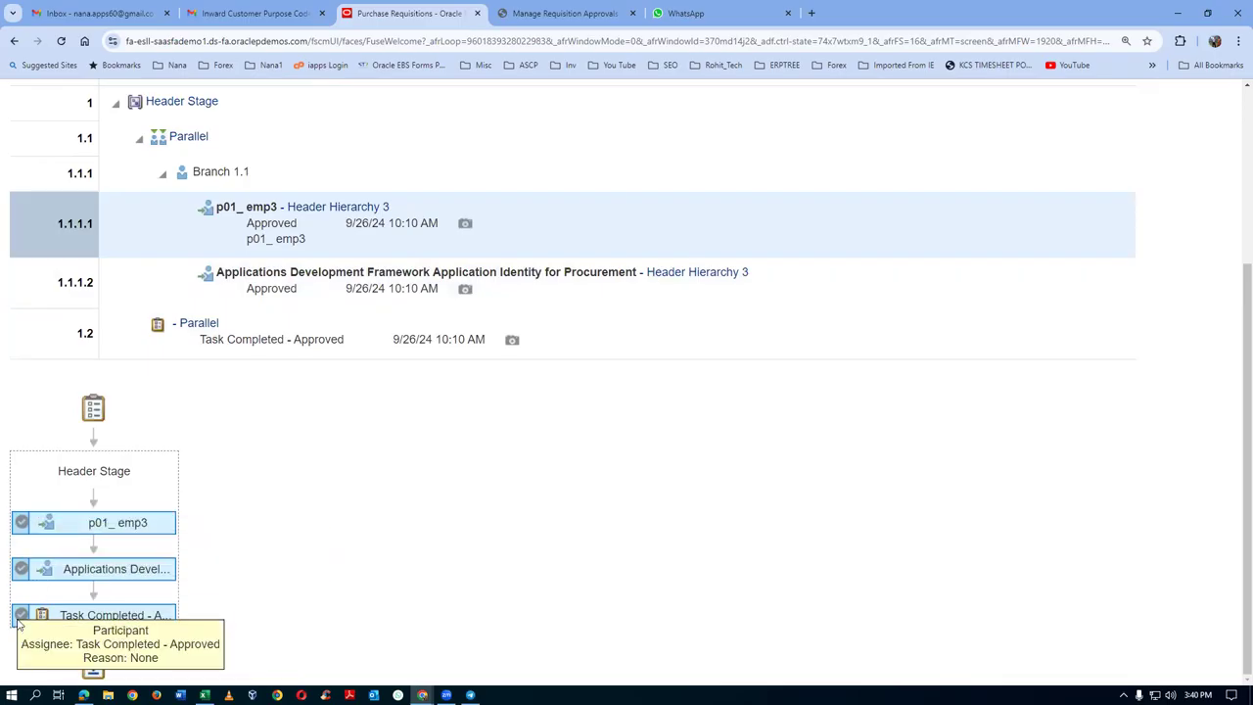
mouse_move(116, 523)
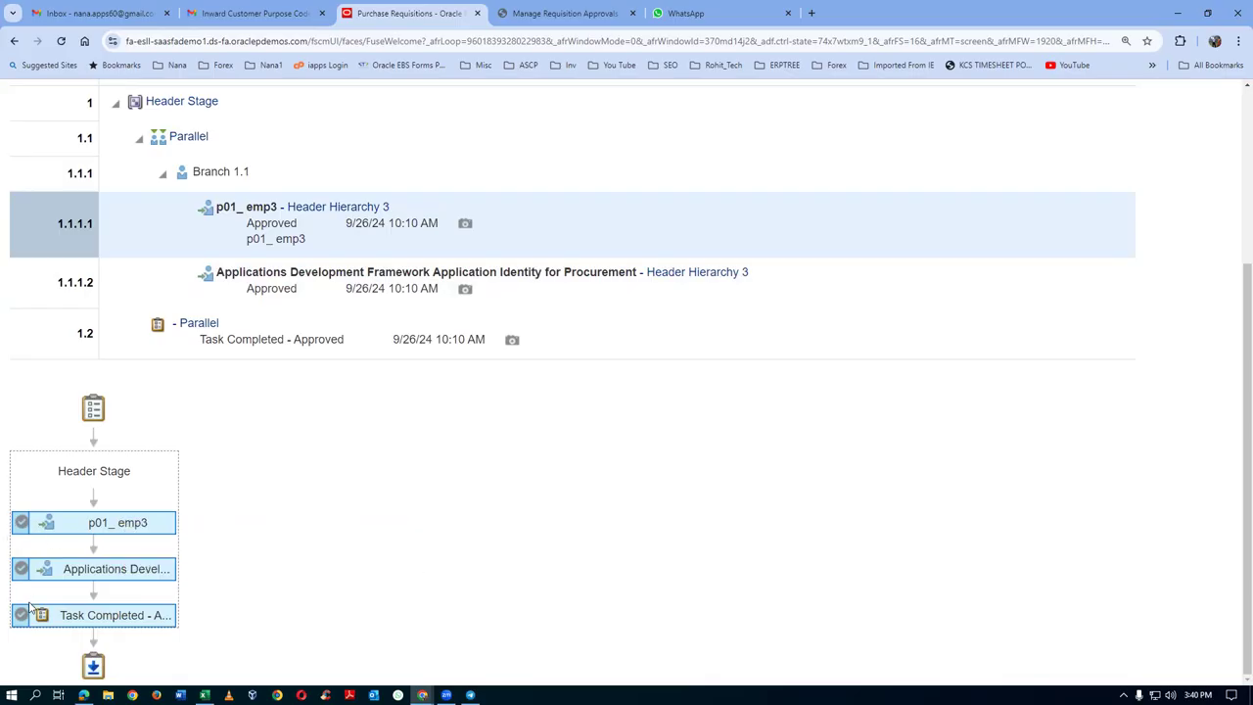
scroll(1008, 459, "up", 3)
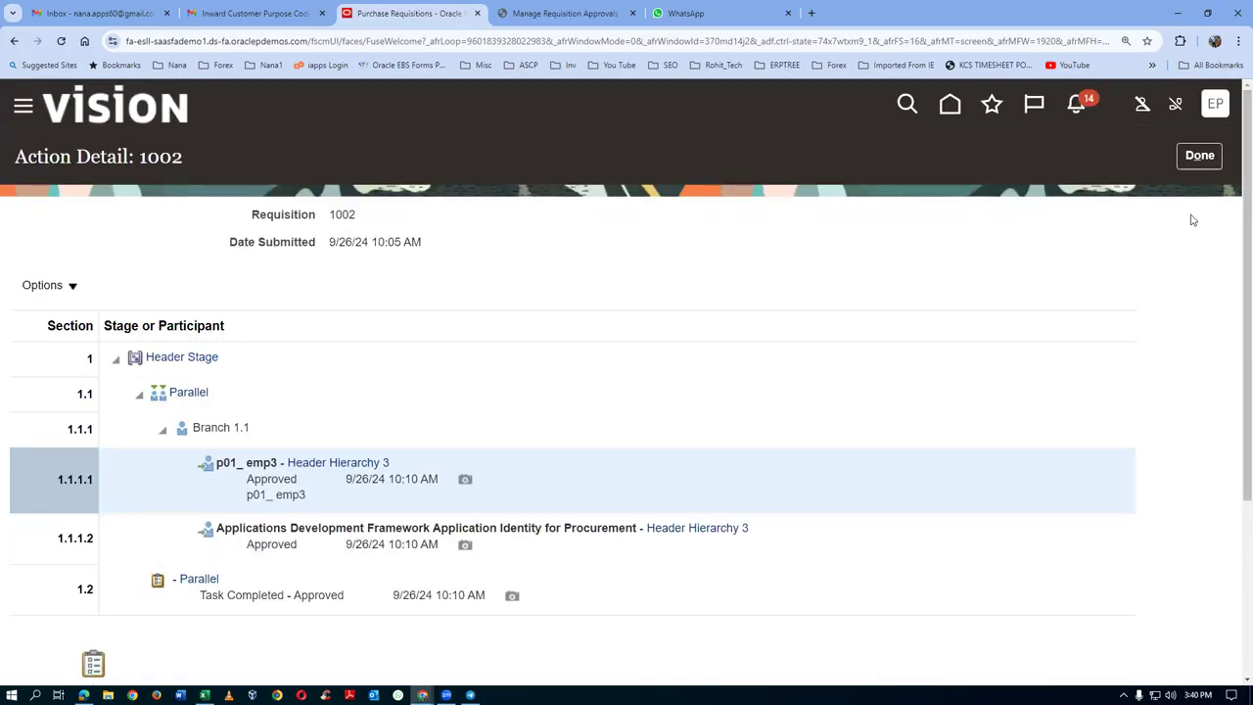
Step: Return to the requisitions overview and check the status of the latest p01_first_item requisition
left_click(1202, 156)
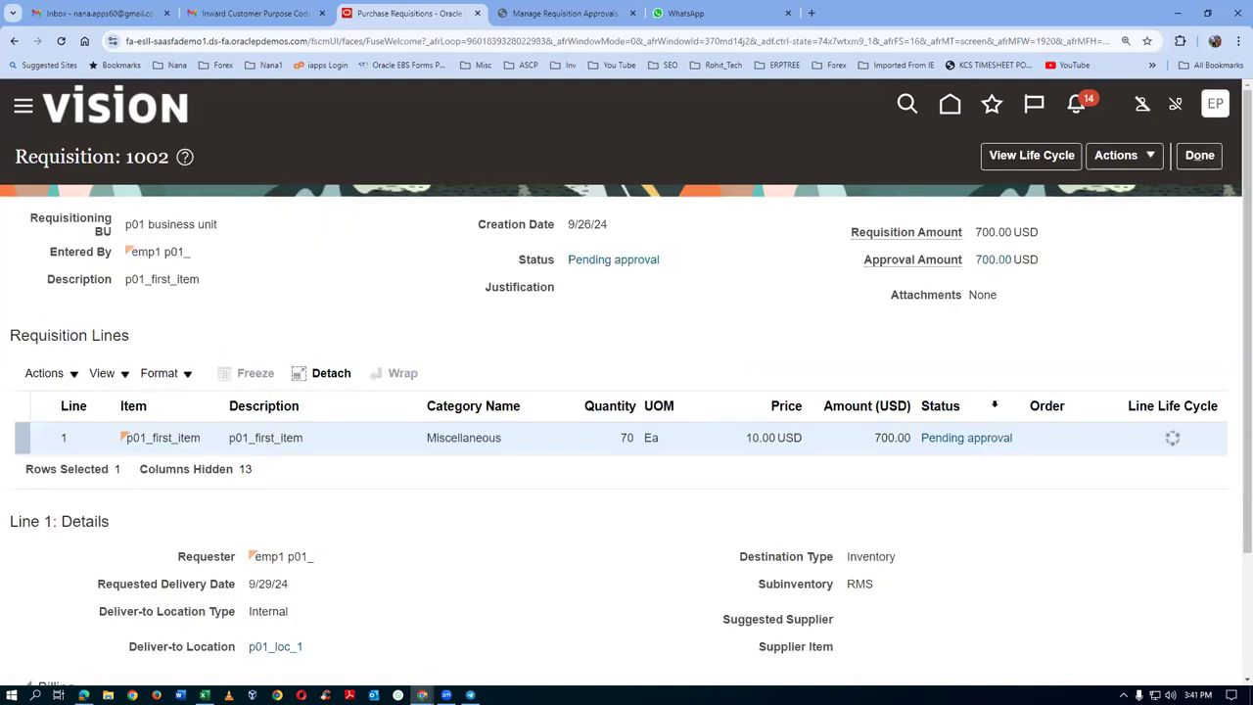
left_click(1199, 155)
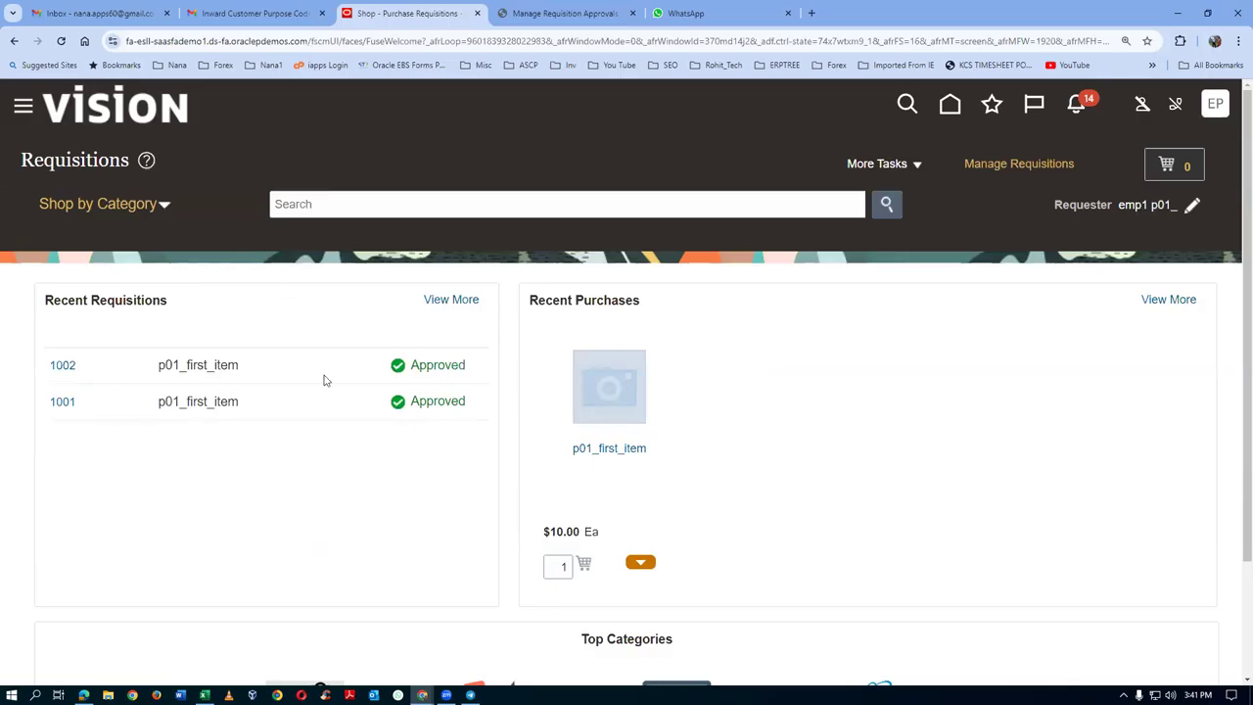
left_click_drag(414, 365, 465, 366)
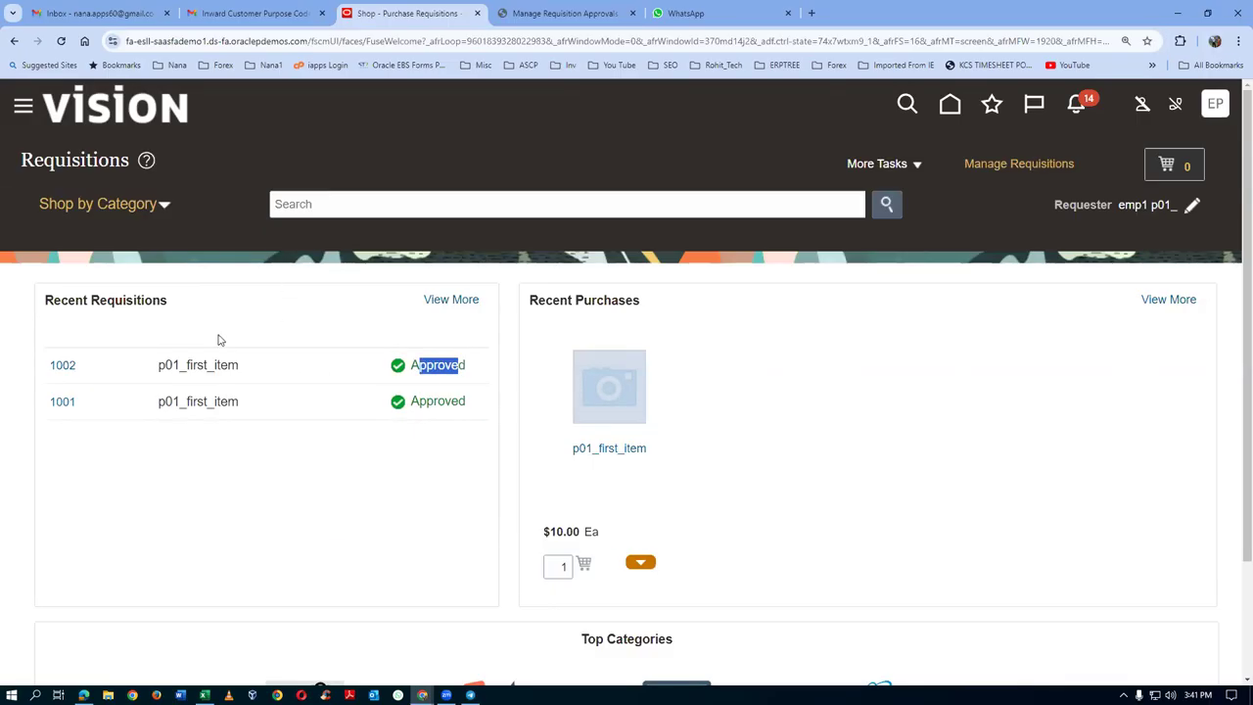
Step: Open the latest requisition's document history and examine the approval flow behind its Submit requisition action
left_click(62, 368)
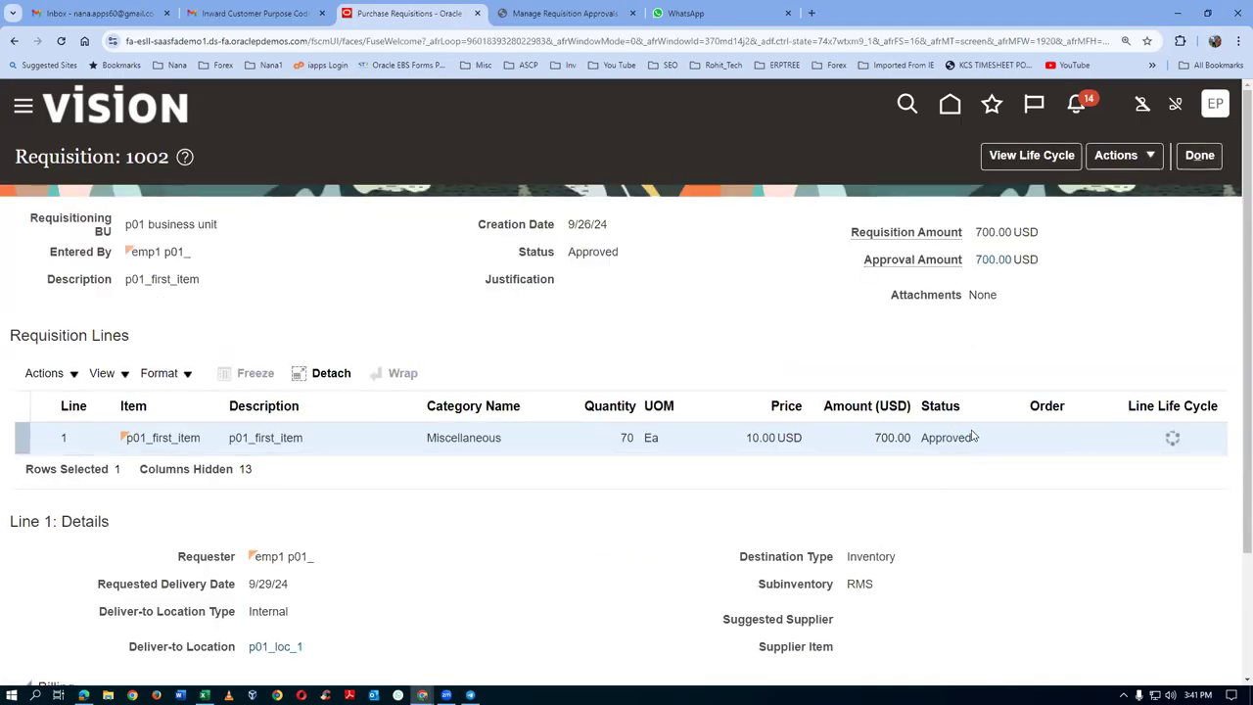
left_click(1135, 157)
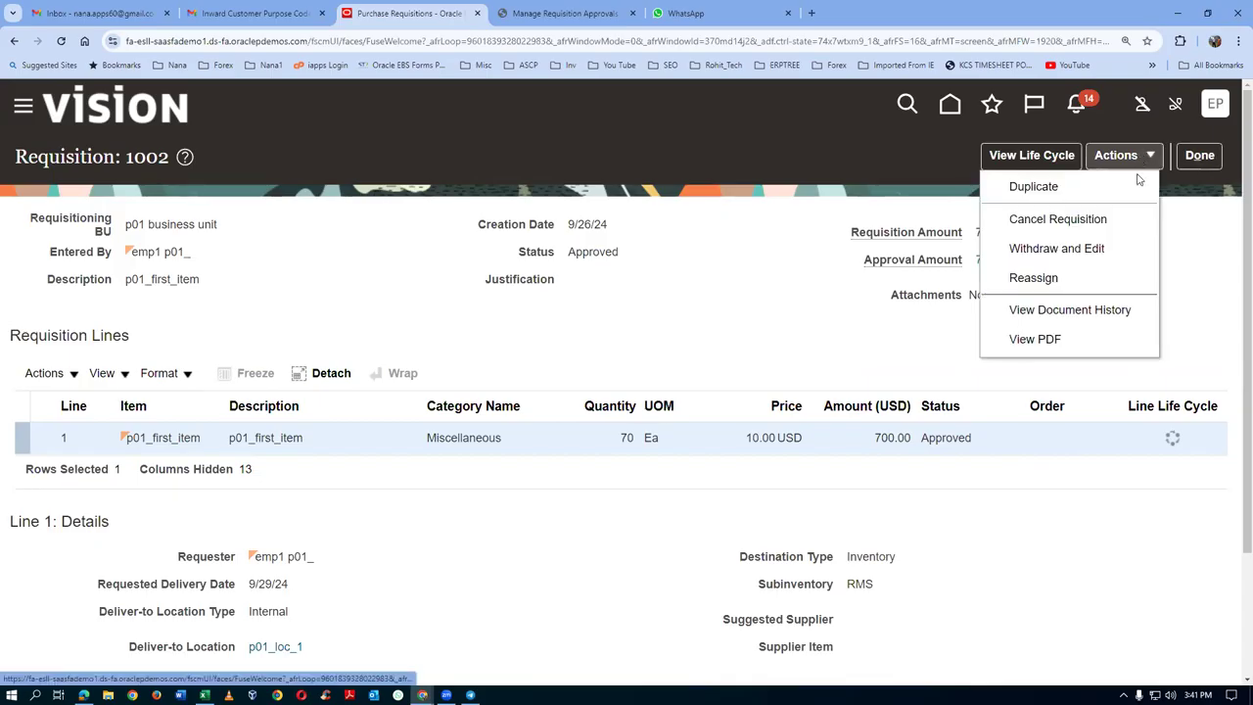
left_click(1115, 311)
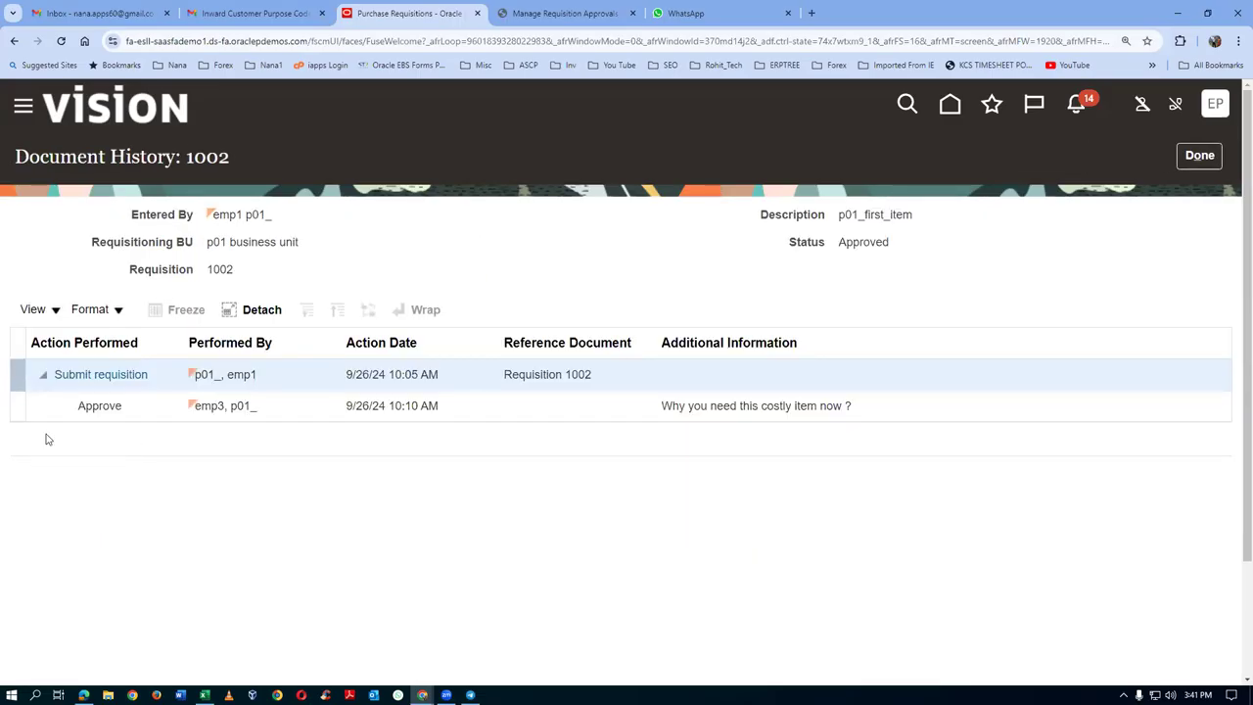
left_click(117, 377)
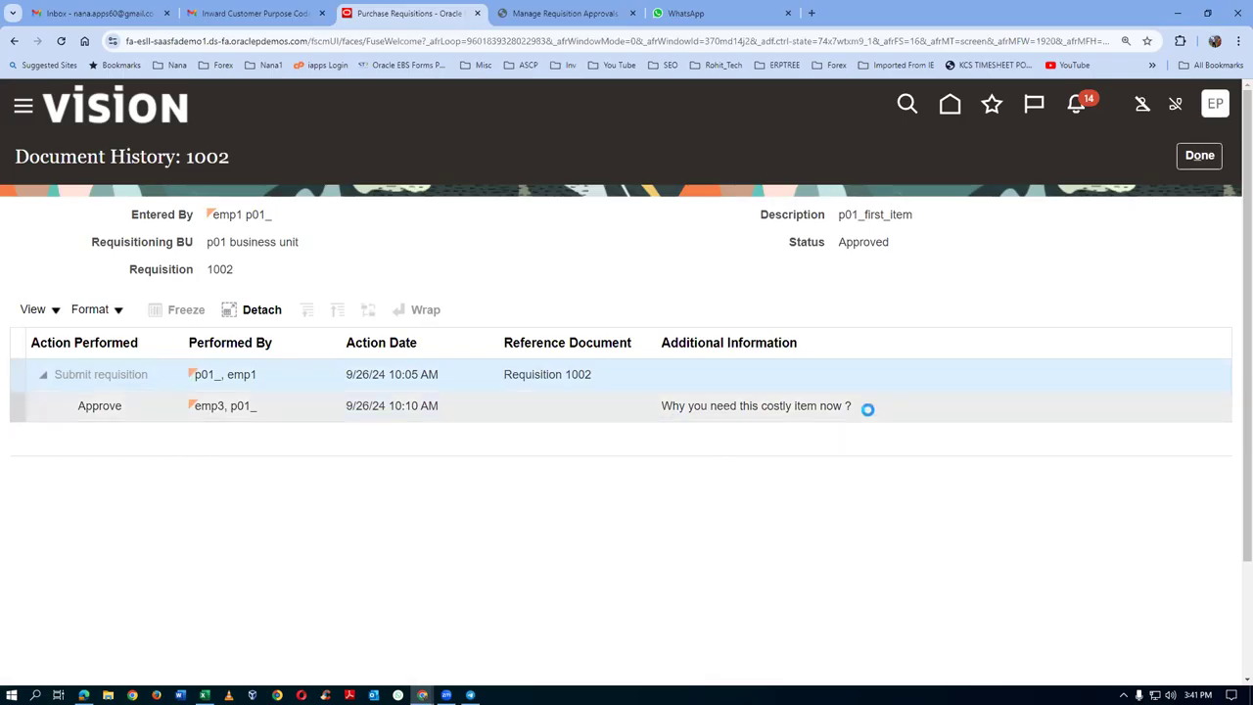
scroll(492, 580, "down", 3)
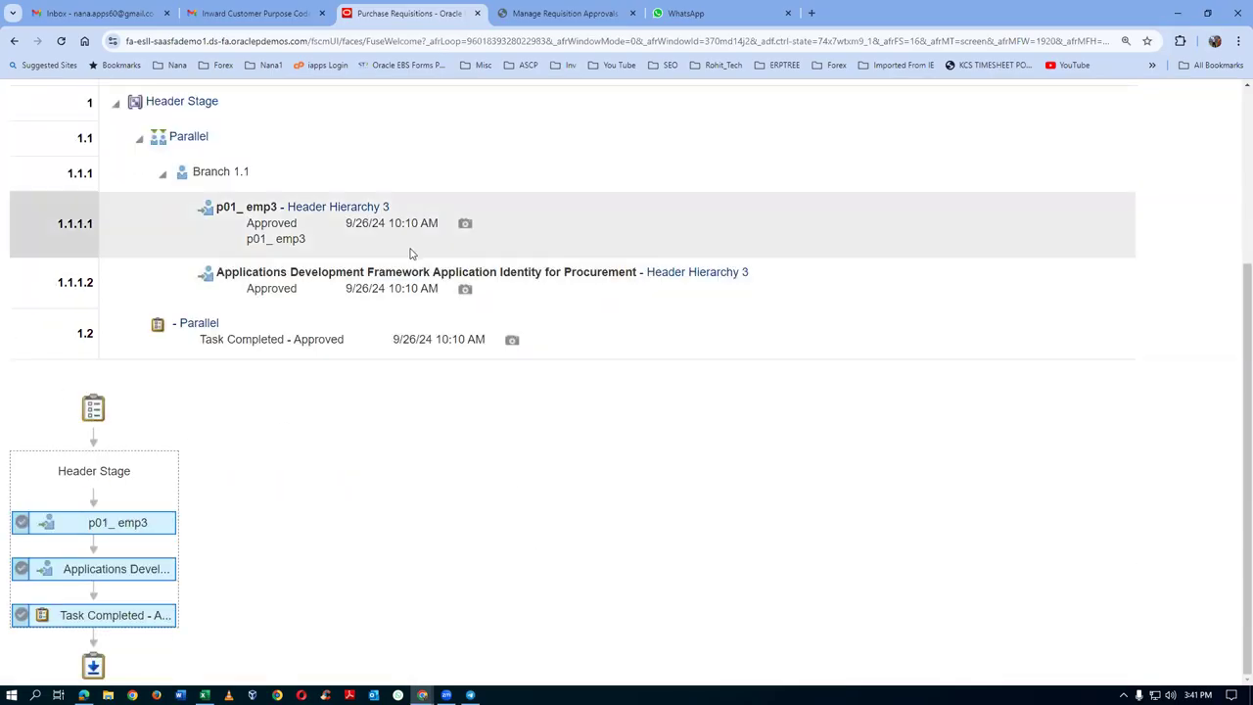
Step: Open the first approver's task details, review the question and reply in the approval history, and close them
left_click(464, 223)
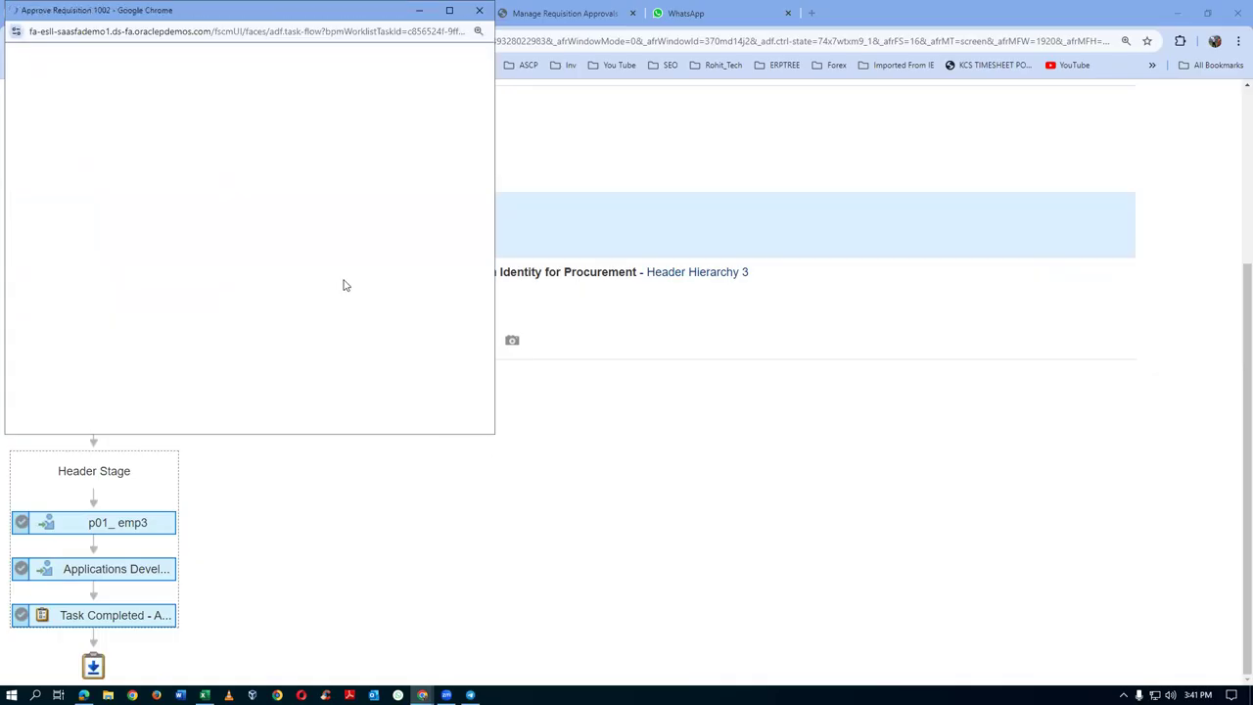
scroll(344, 286, "down", 6)
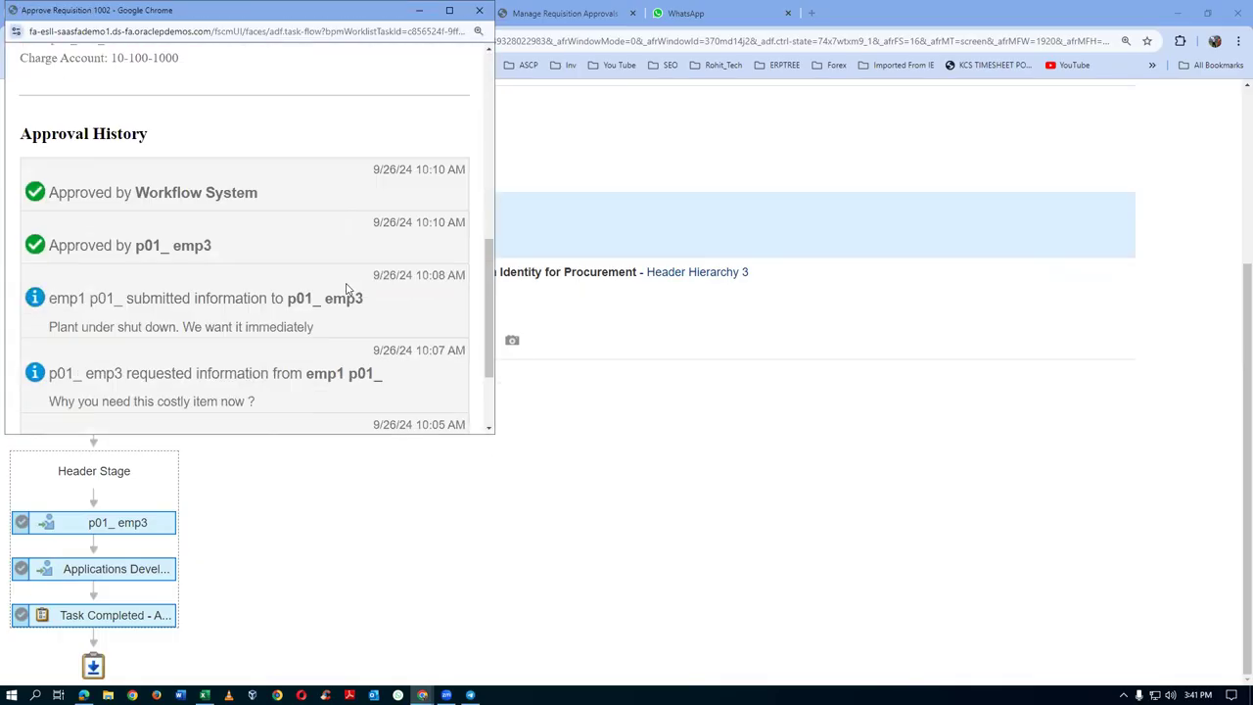
scroll(345, 288, "down", 1)
left_click_drag(125, 338, 177, 338)
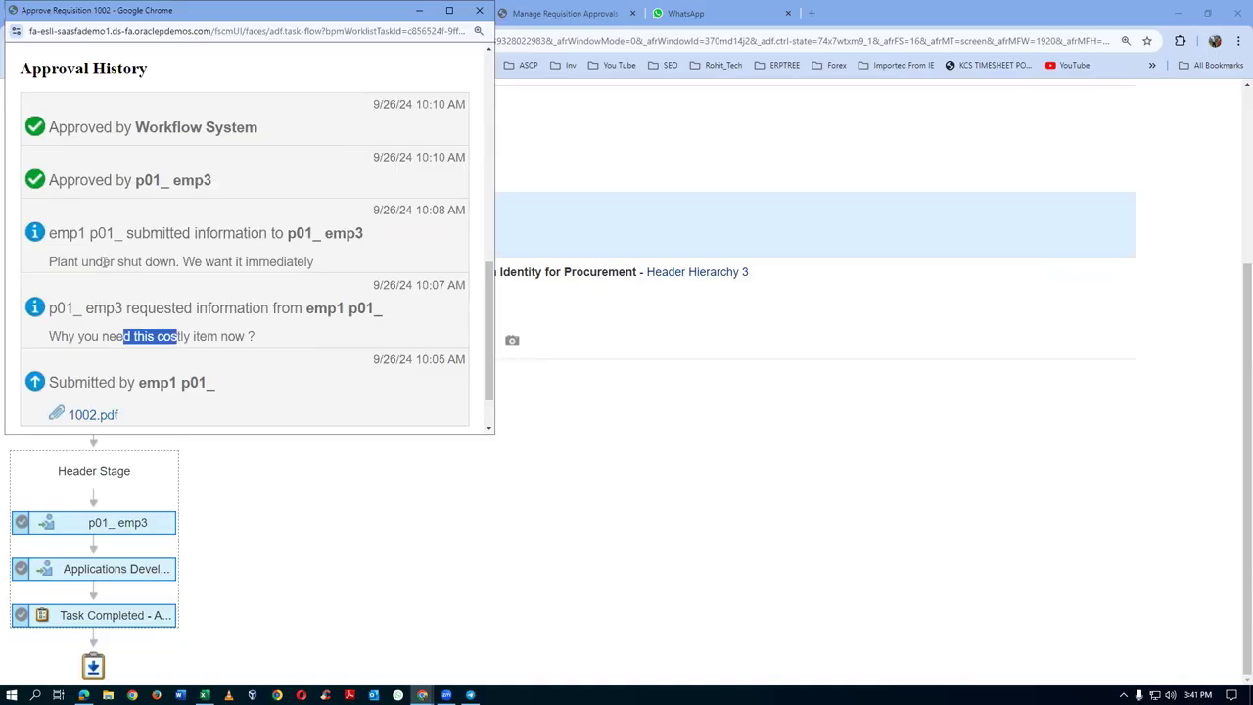
left_click_drag(104, 263, 182, 263)
left_click(479, 10)
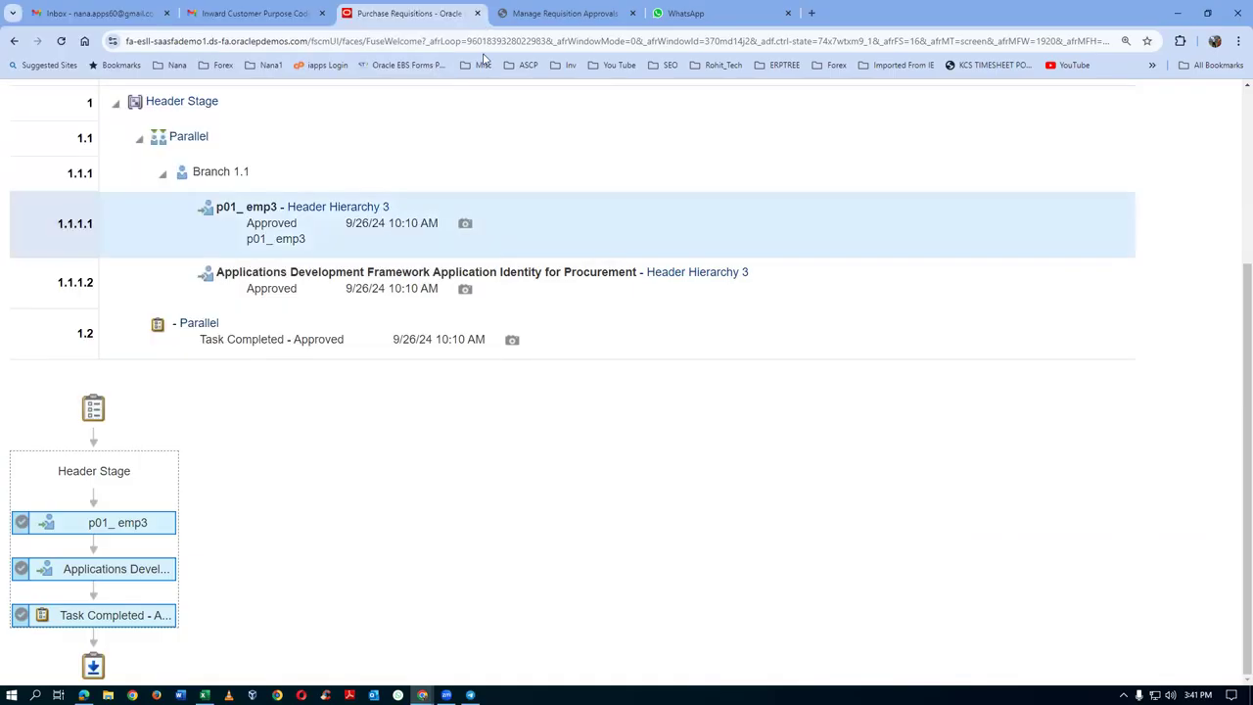
Step: Close the action detail, document history and requisition to return to the requisitions overview
scroll(605, 473, "up", 3)
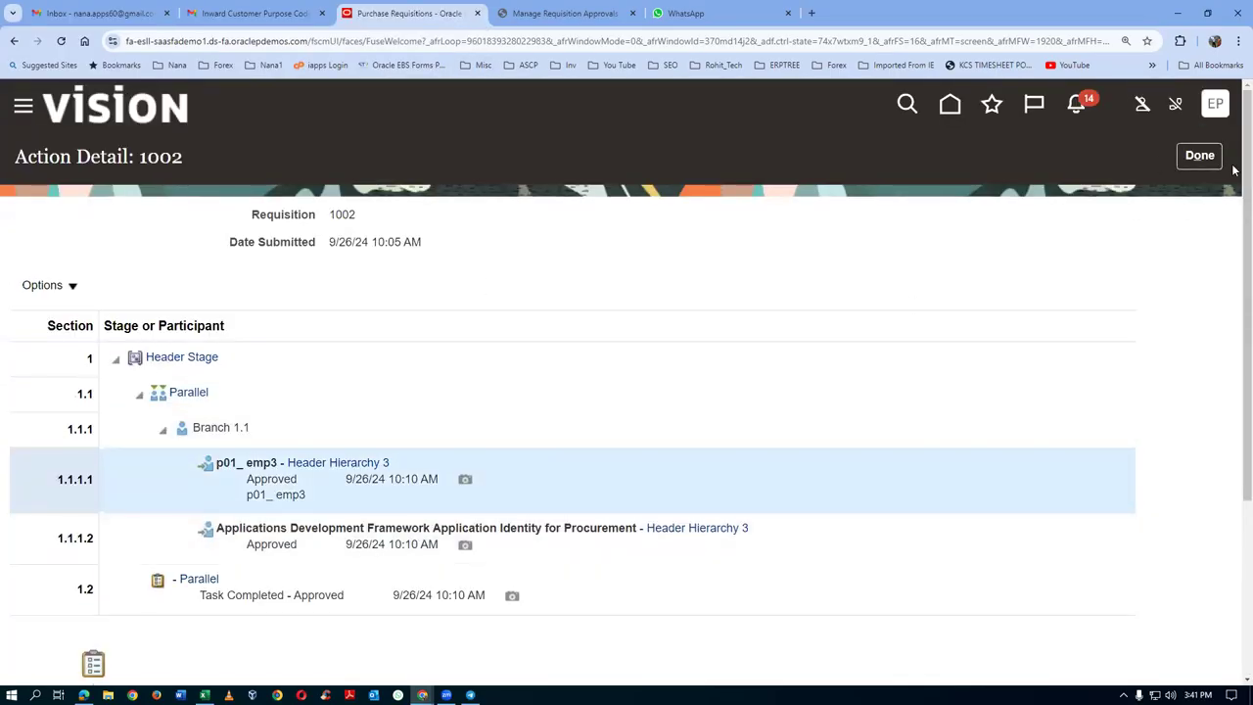
left_click(1200, 154)
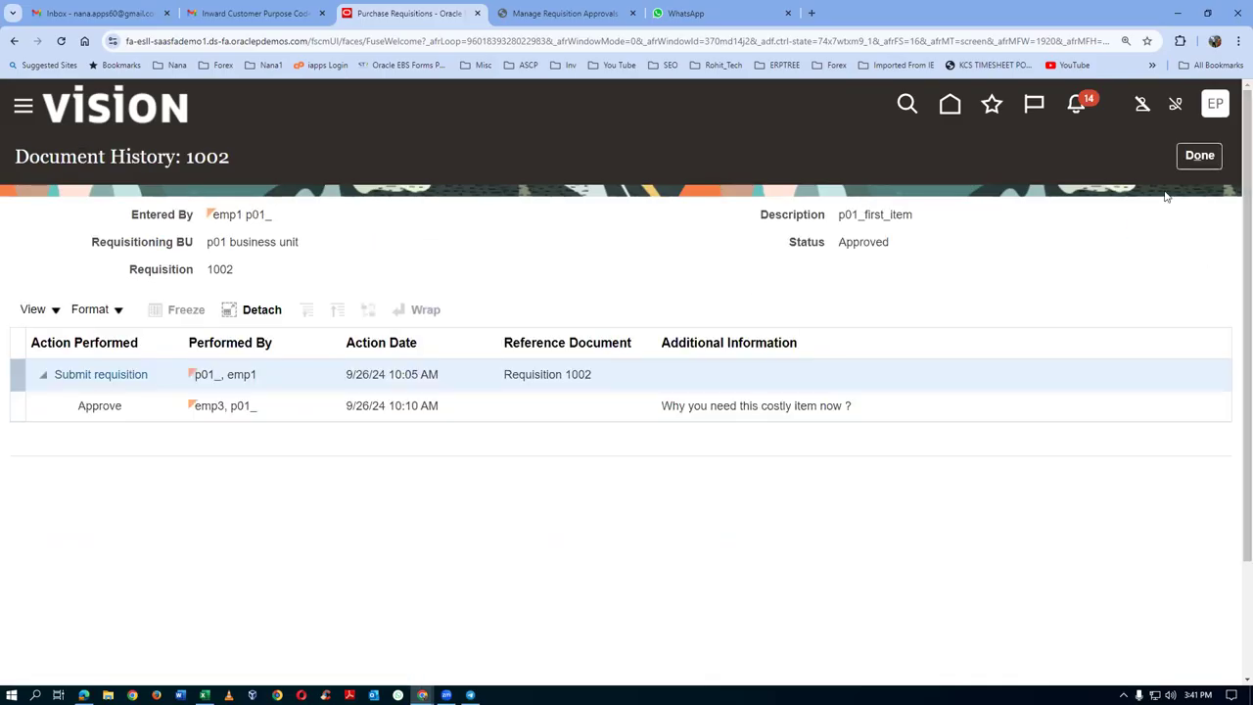
left_click(1200, 155)
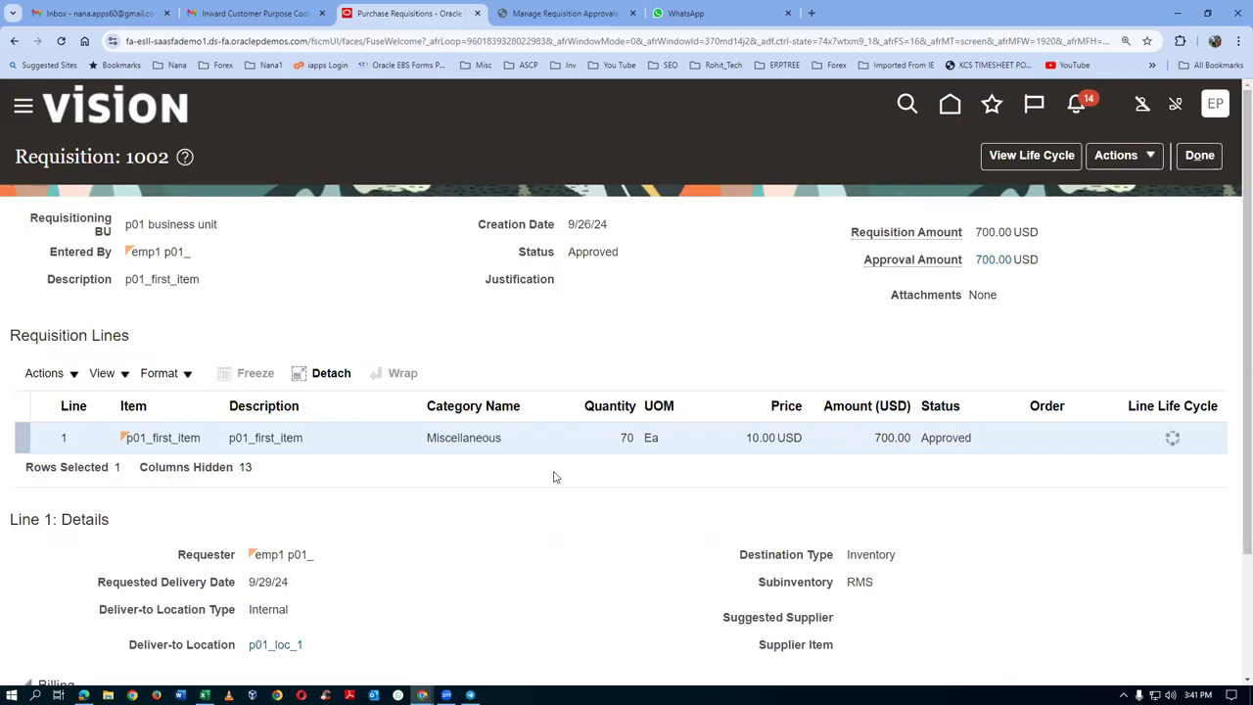
left_click(1196, 166)
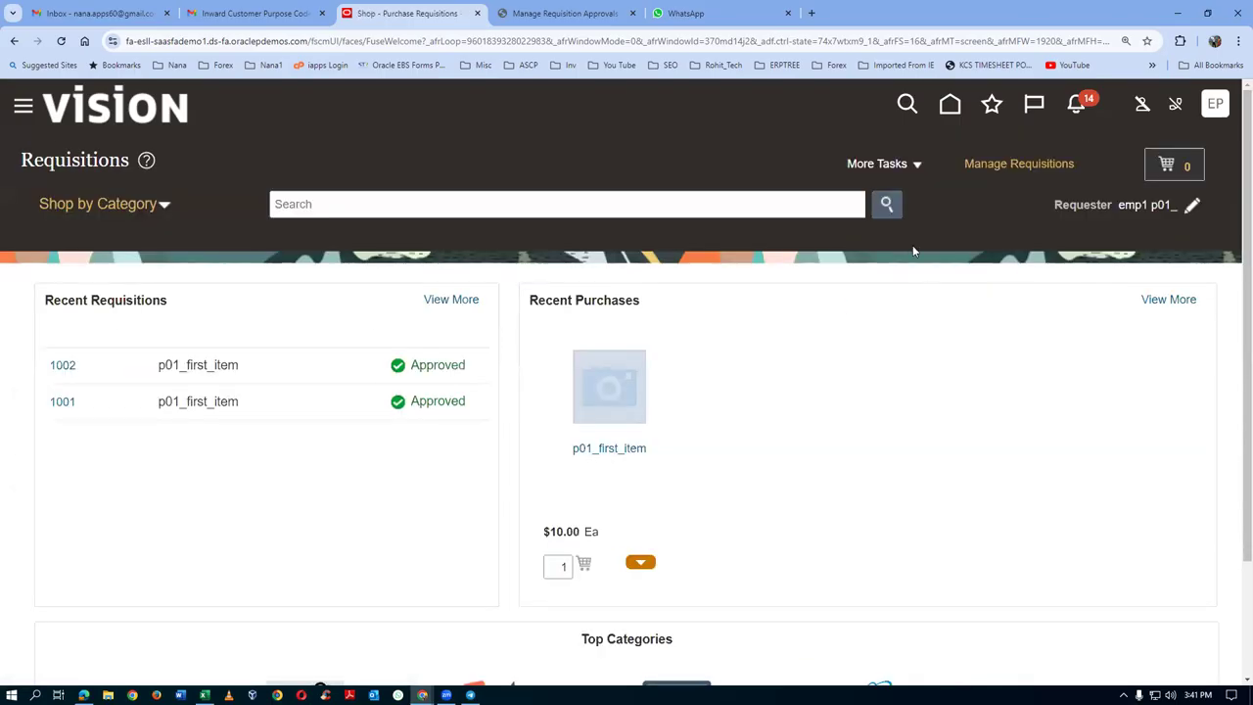
Step: Enter a requisition line for item p01_first_item with quantity 150 and add it to the cart
left_click(882, 166)
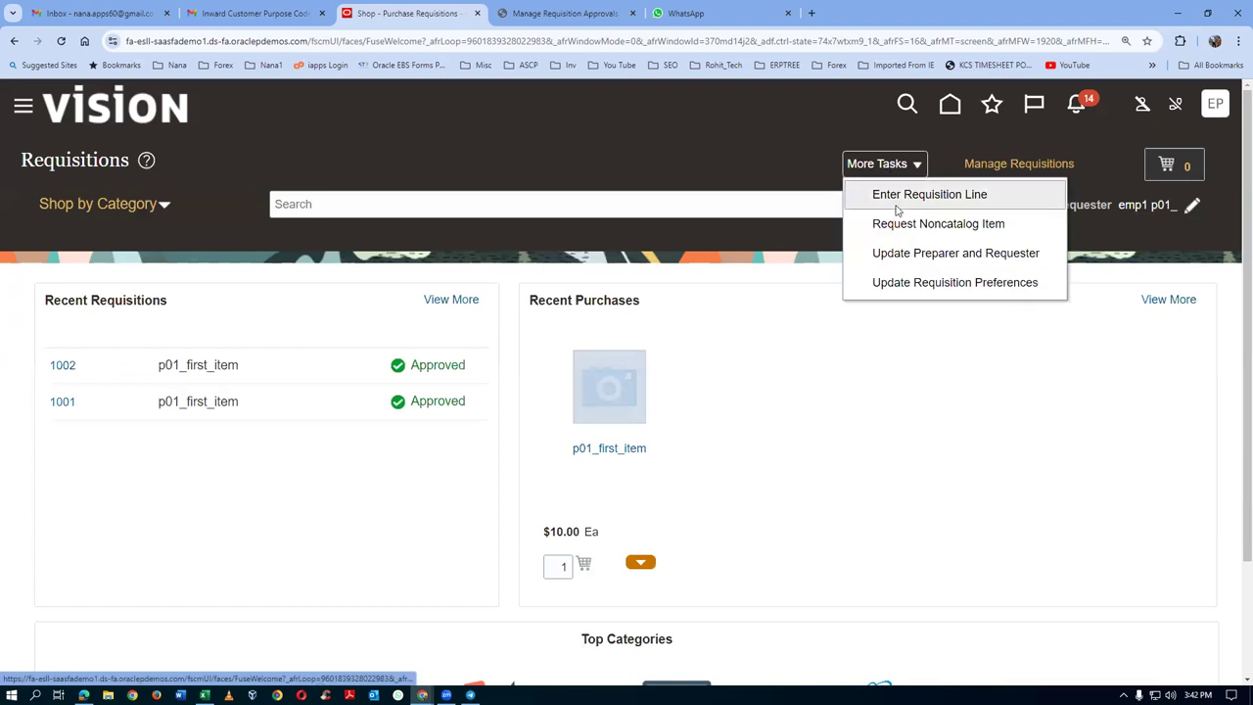
left_click(894, 196)
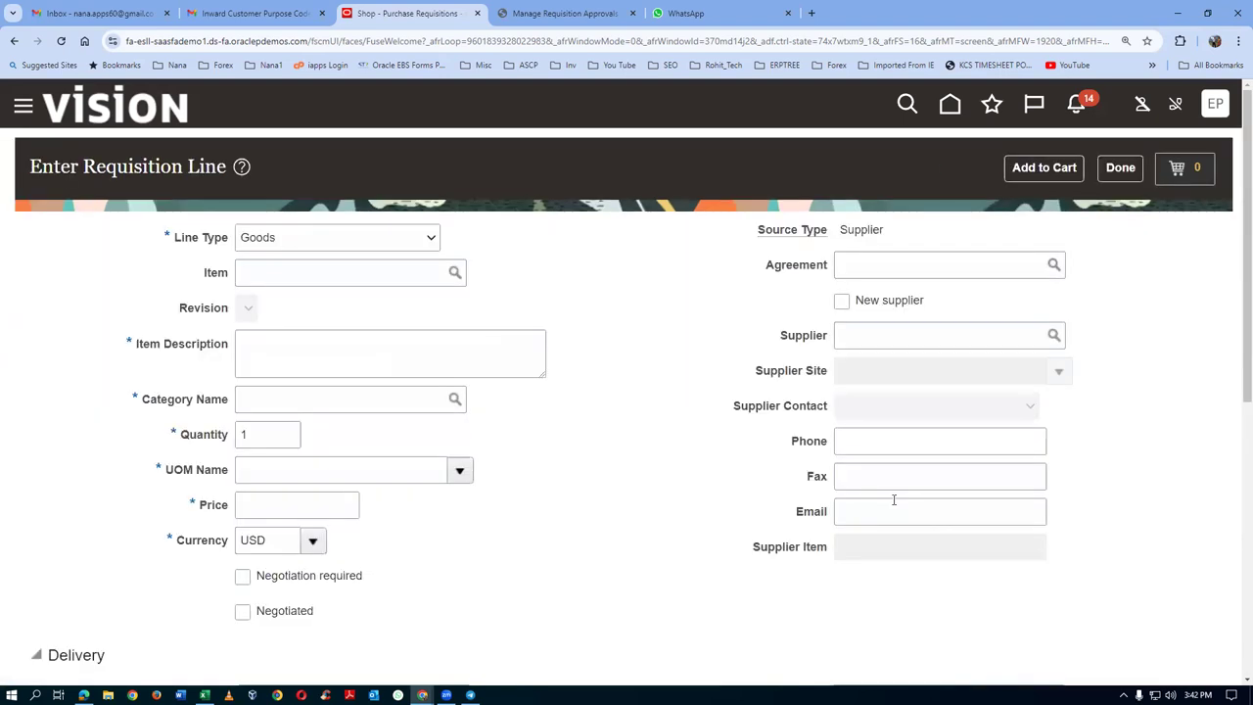
left_click(382, 283)
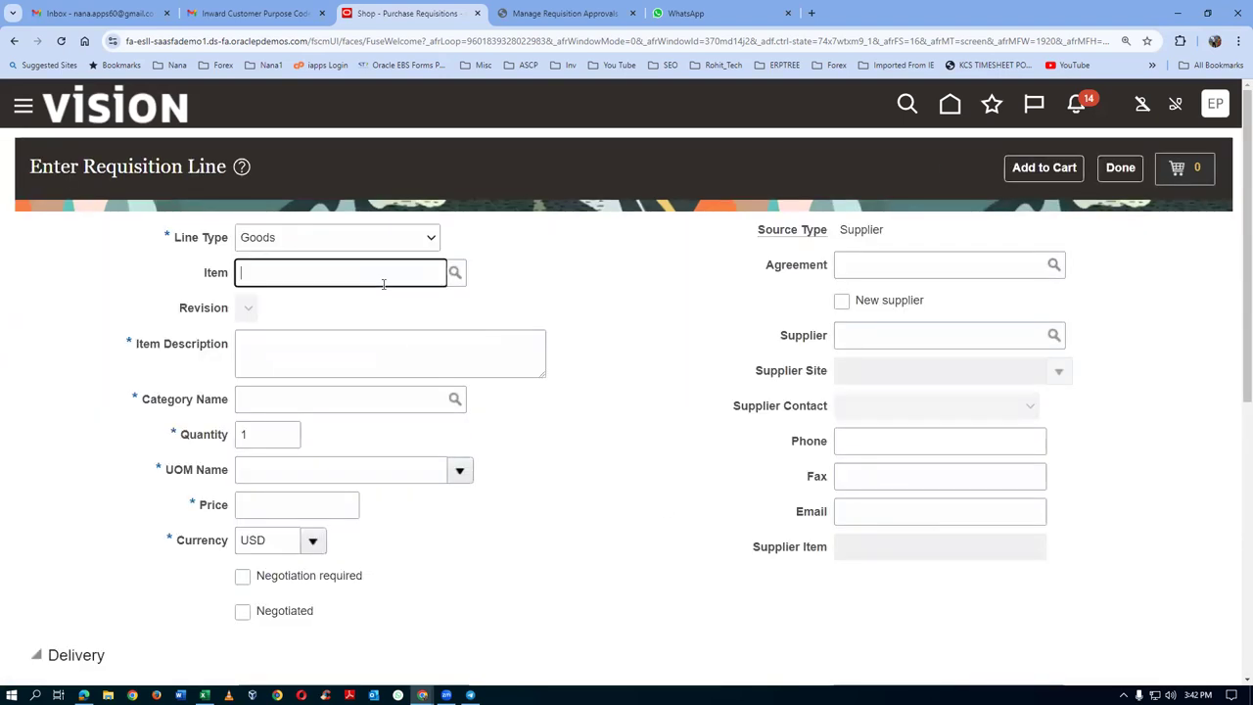
type("p01")
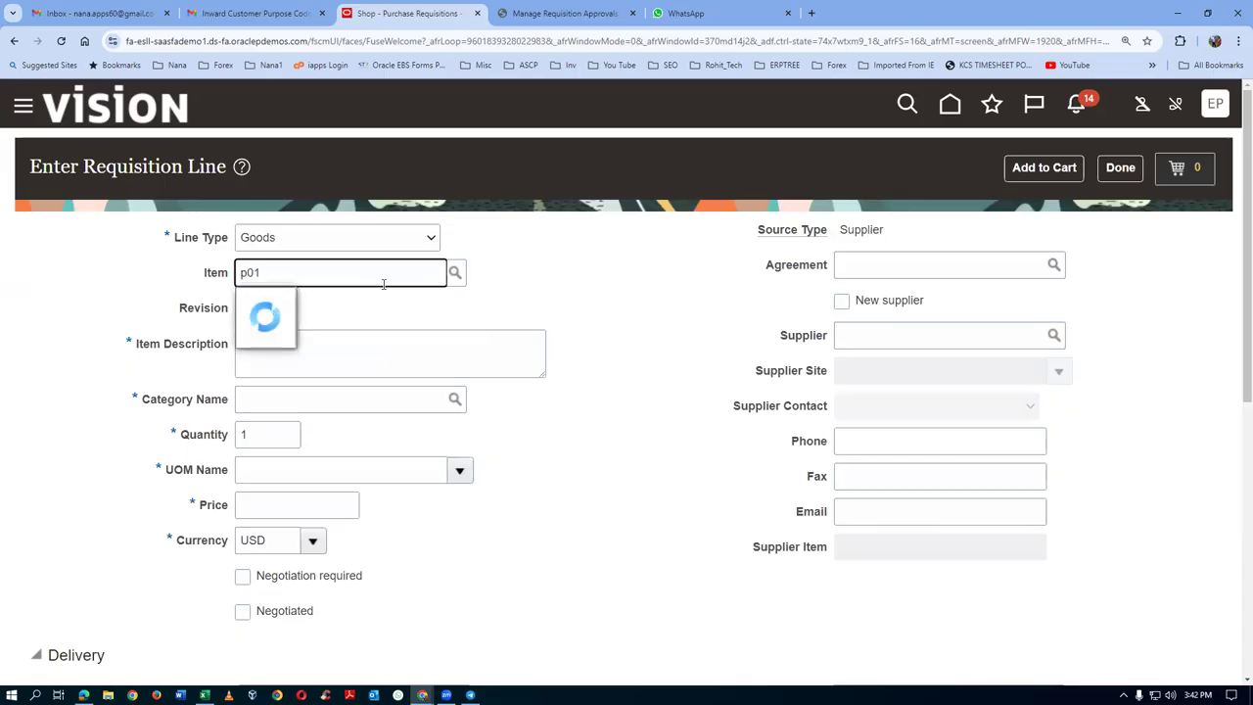
left_click(278, 310)
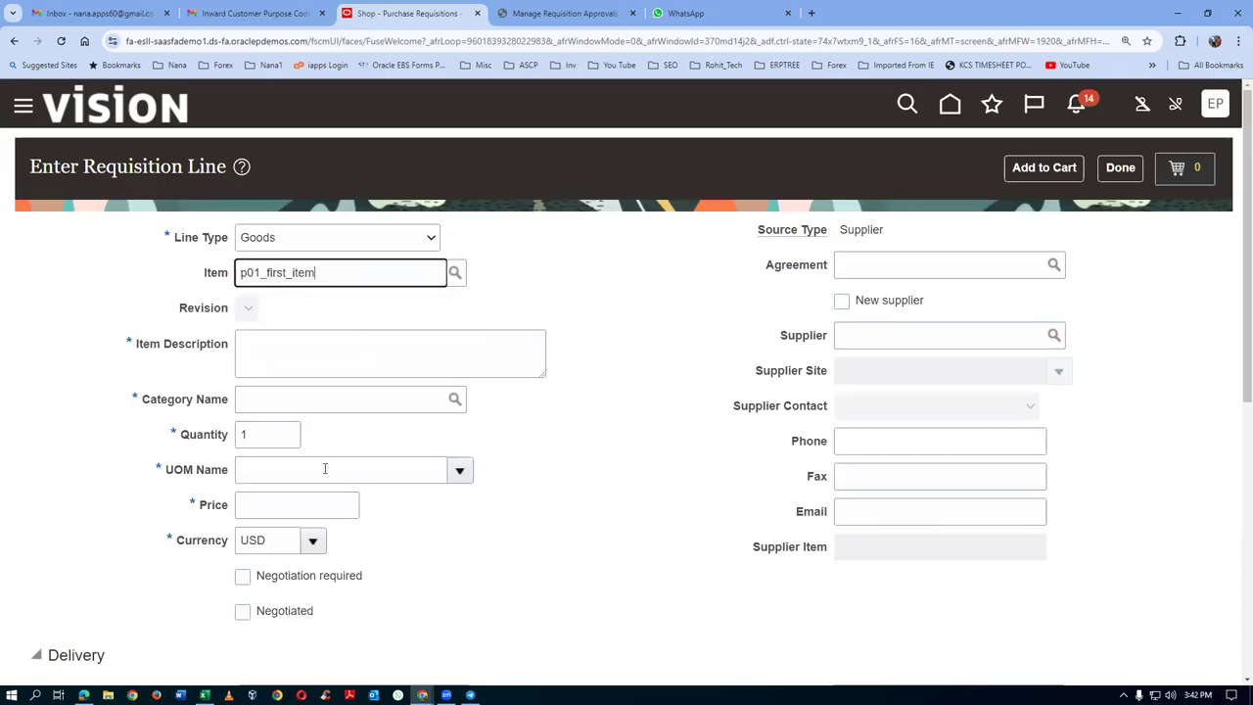
left_click(275, 432)
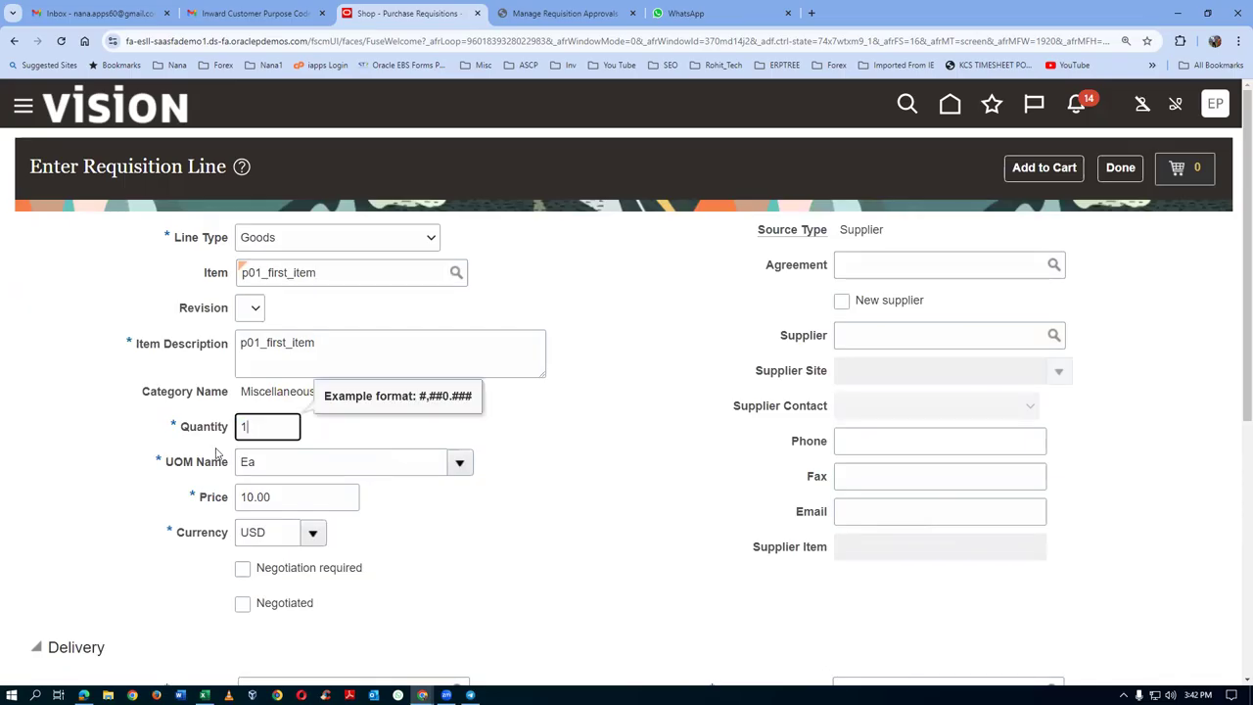
type("50")
key("Tab")
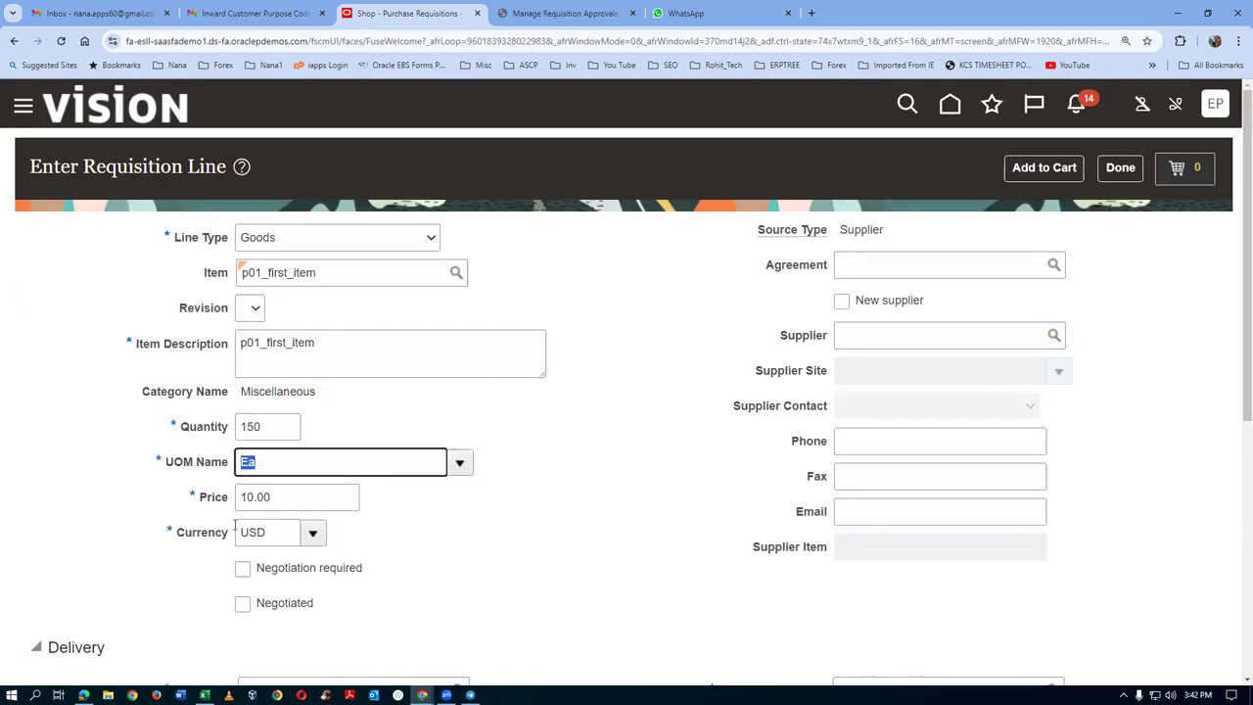
left_click(1042, 169)
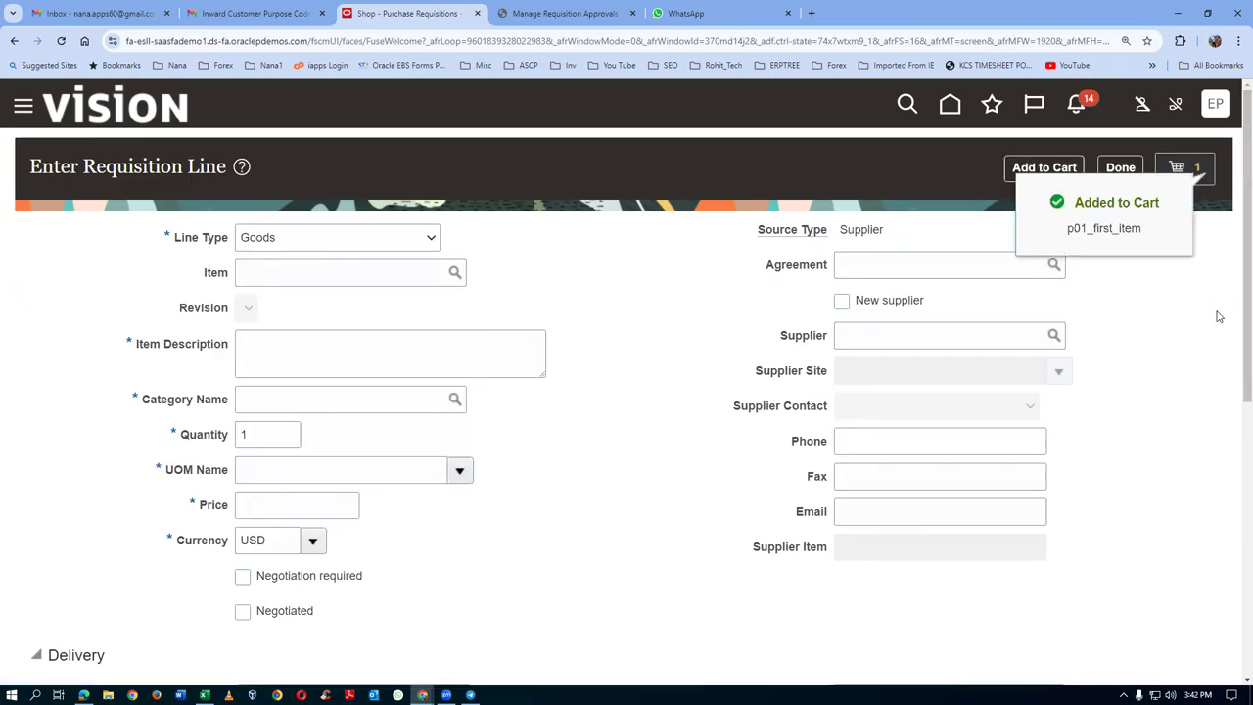
Step: Open the cart's requisition, examine its approval stages and participants, and submit it for approval
left_click(1196, 172)
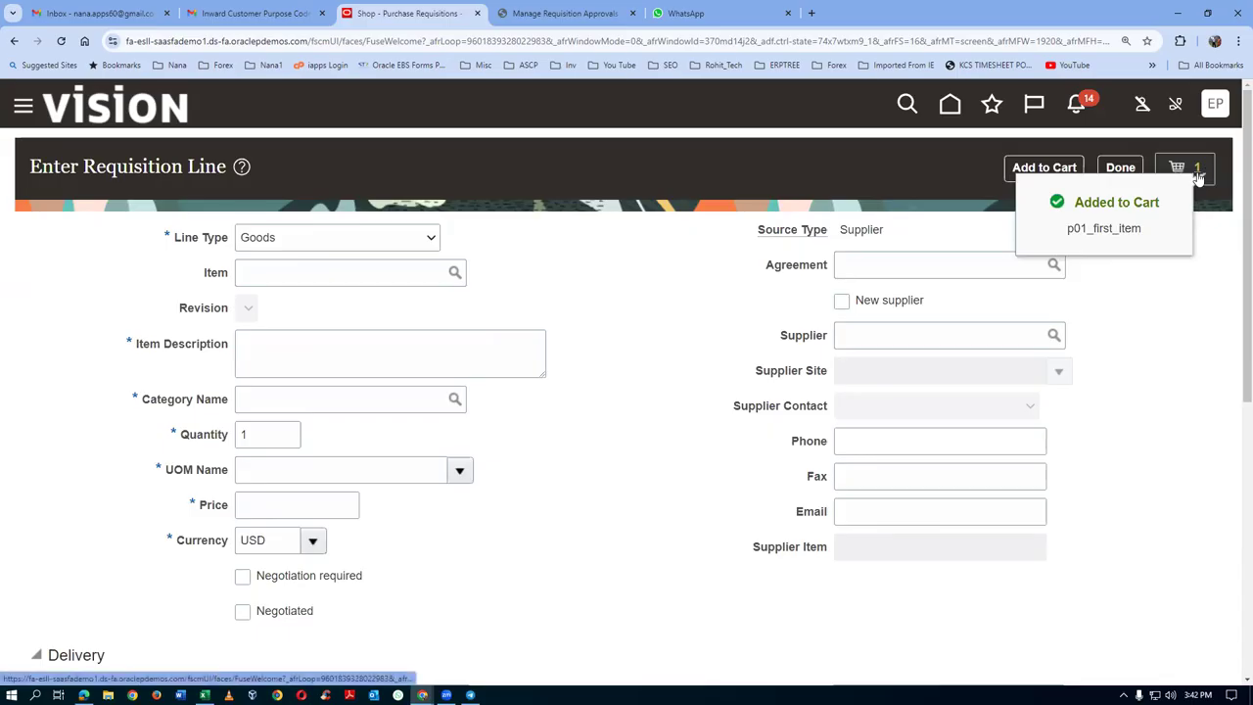
left_click(997, 301)
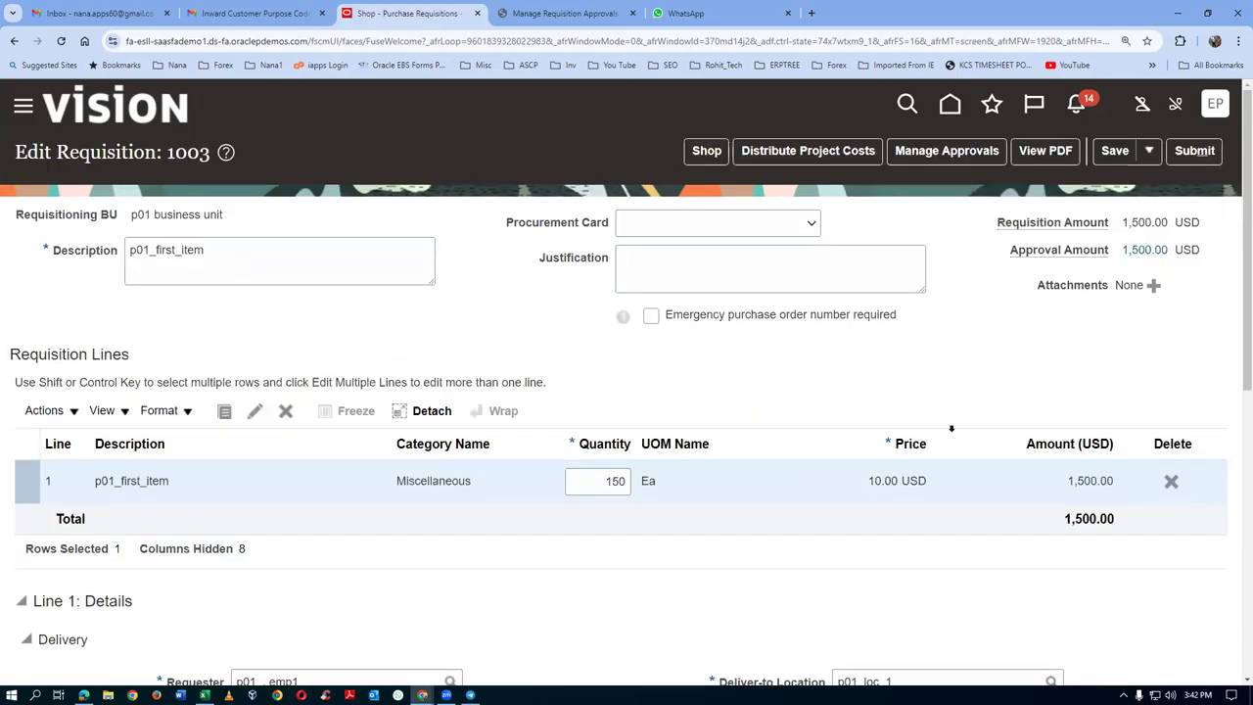
left_click(953, 152)
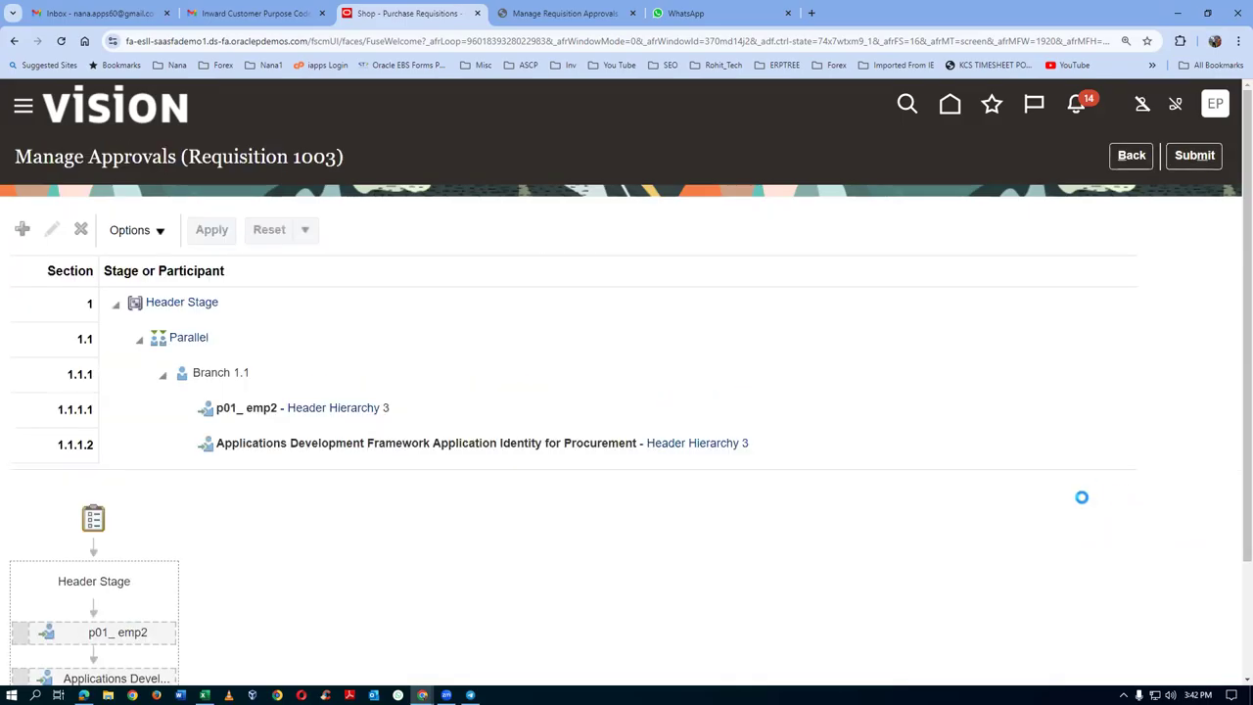
scroll(710, 526, "down", 2)
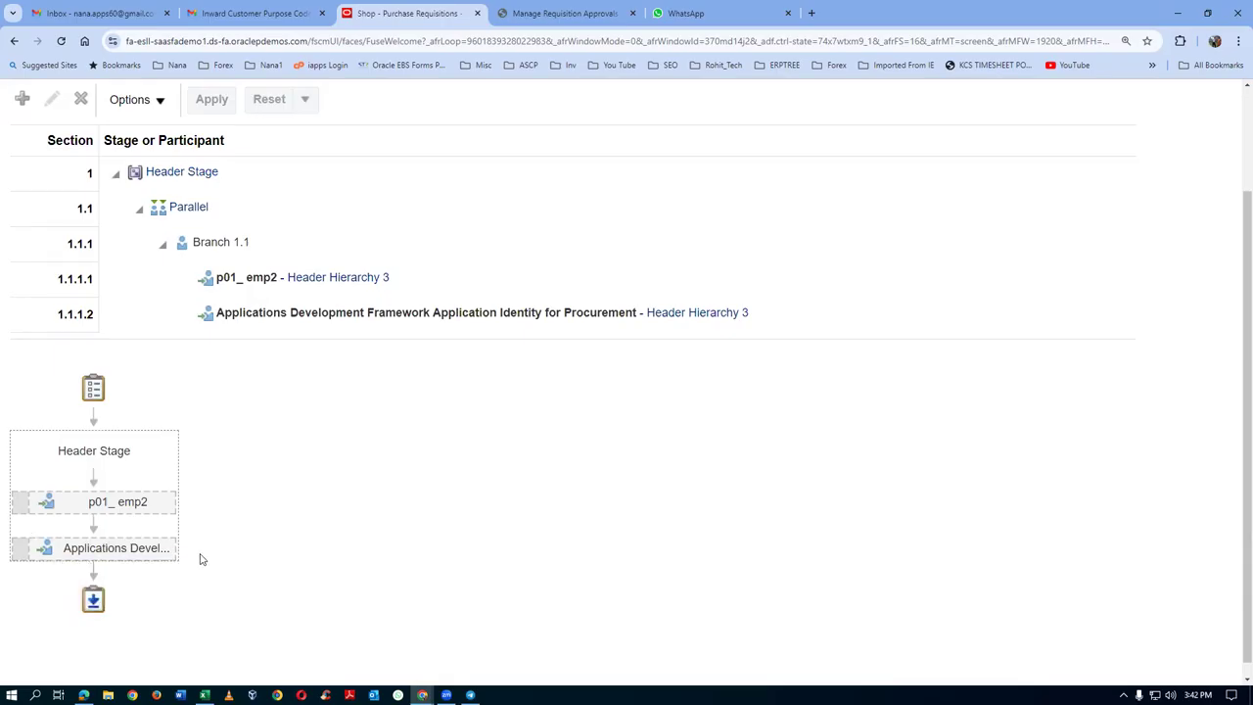
scroll(1163, 507, "up", 2)
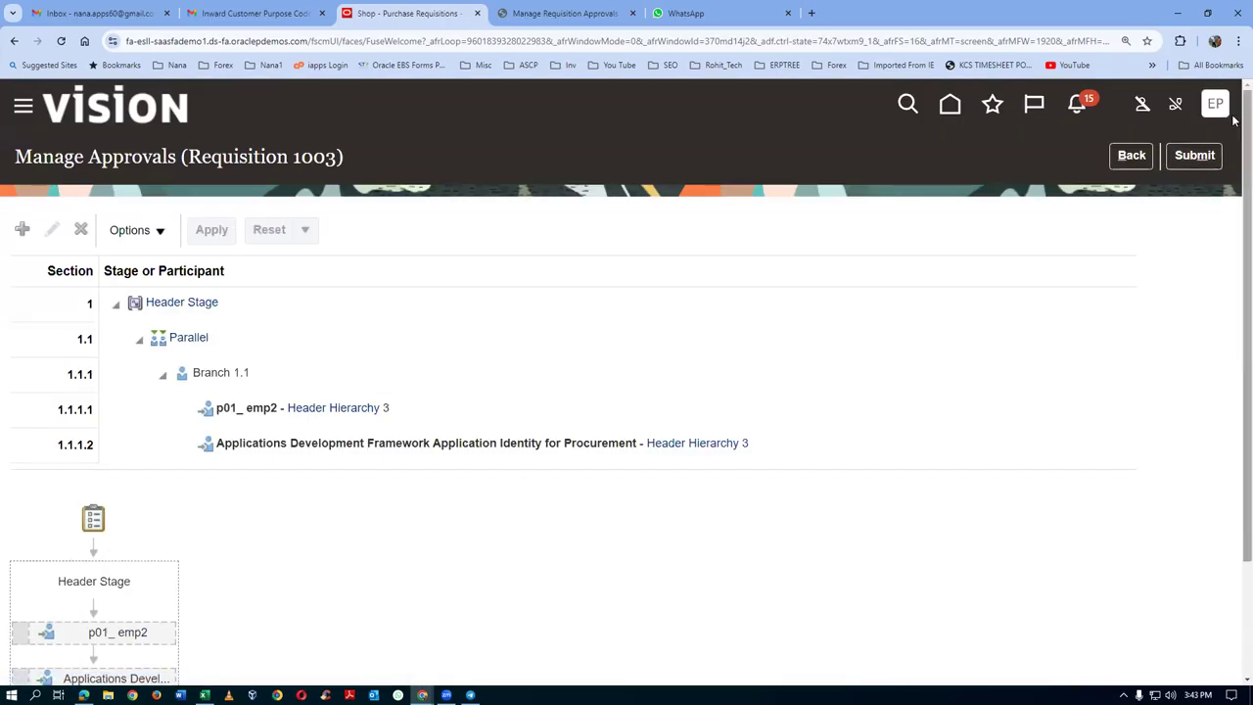
left_click(1194, 155)
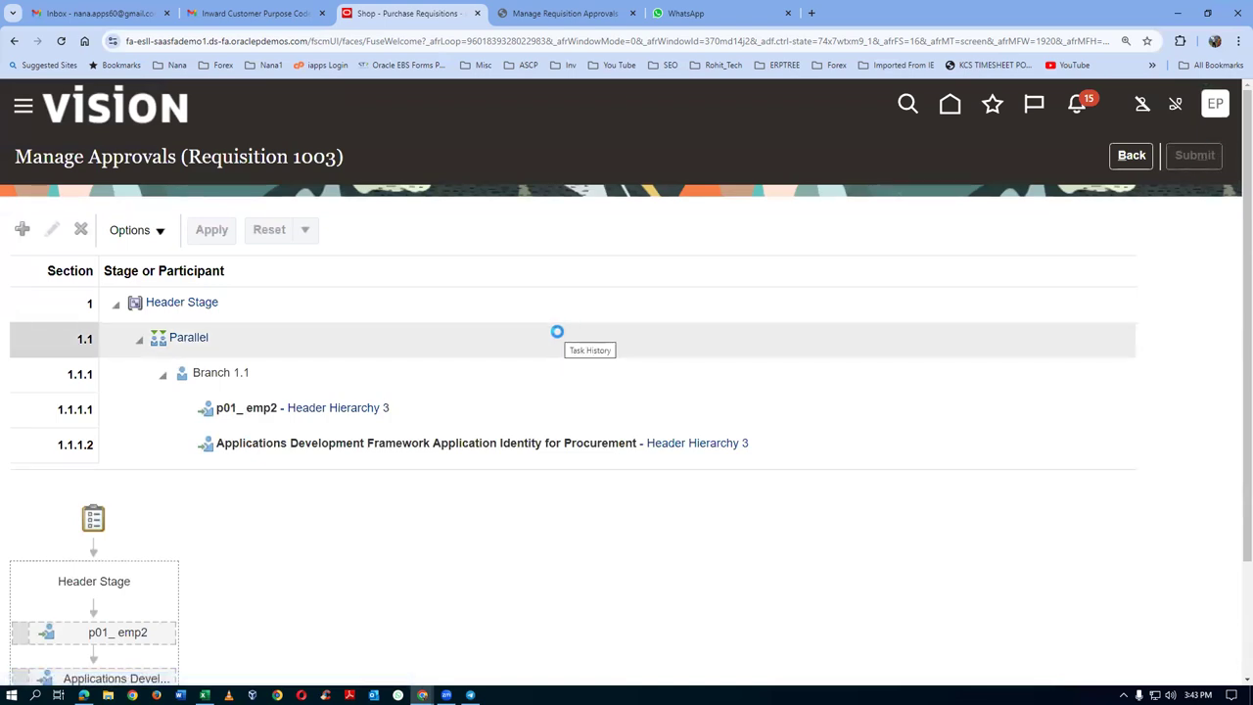
left_click(695, 407)
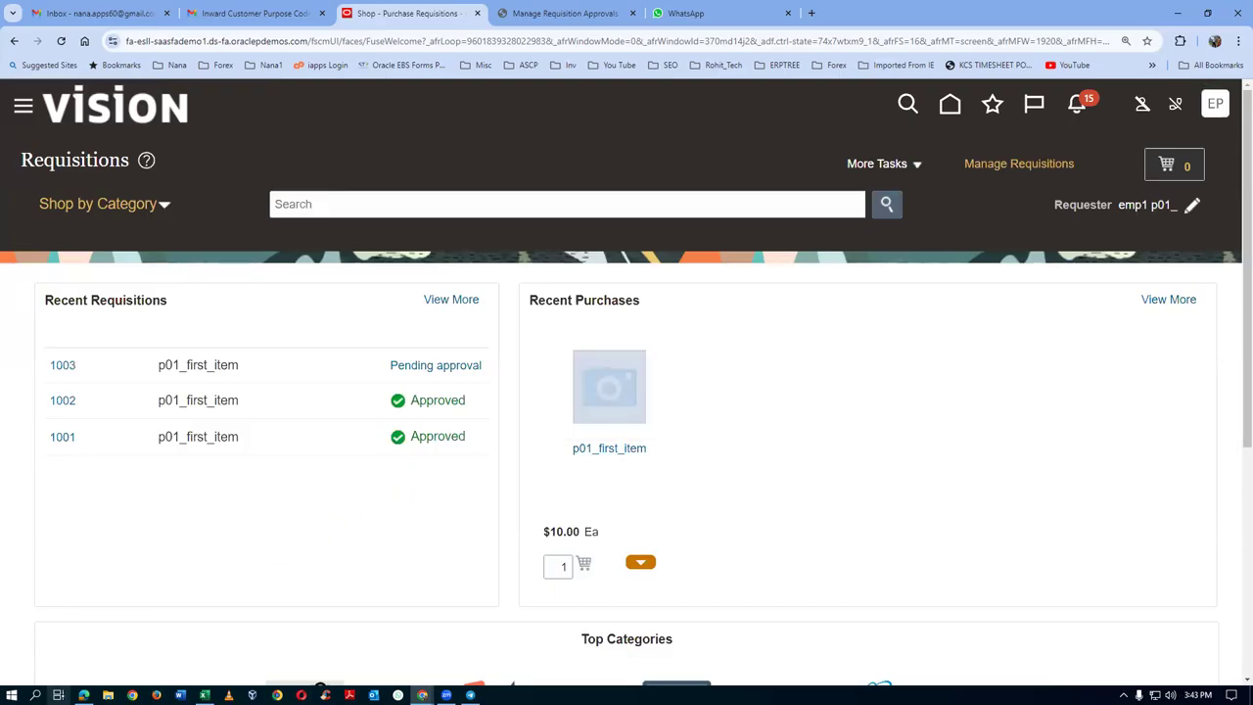
Step: Switch to the approver's Microsoft Edge session and sign out of the current account
left_click(84, 695)
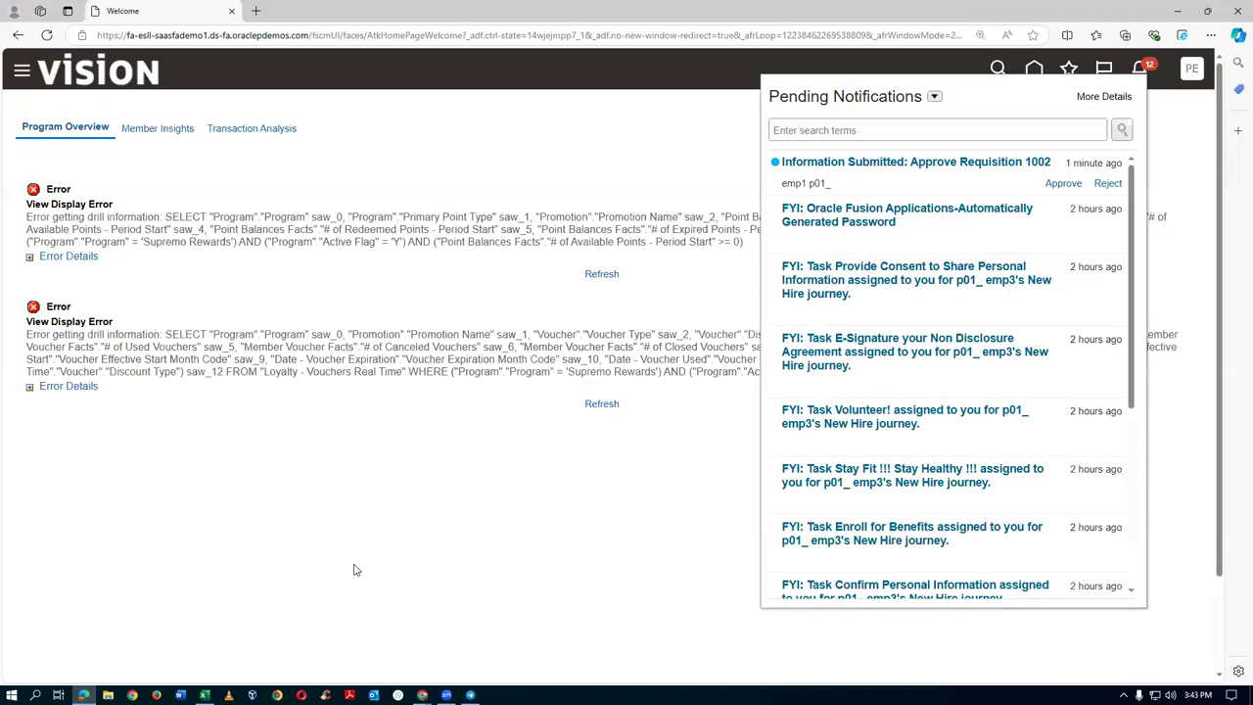
left_click(467, 120)
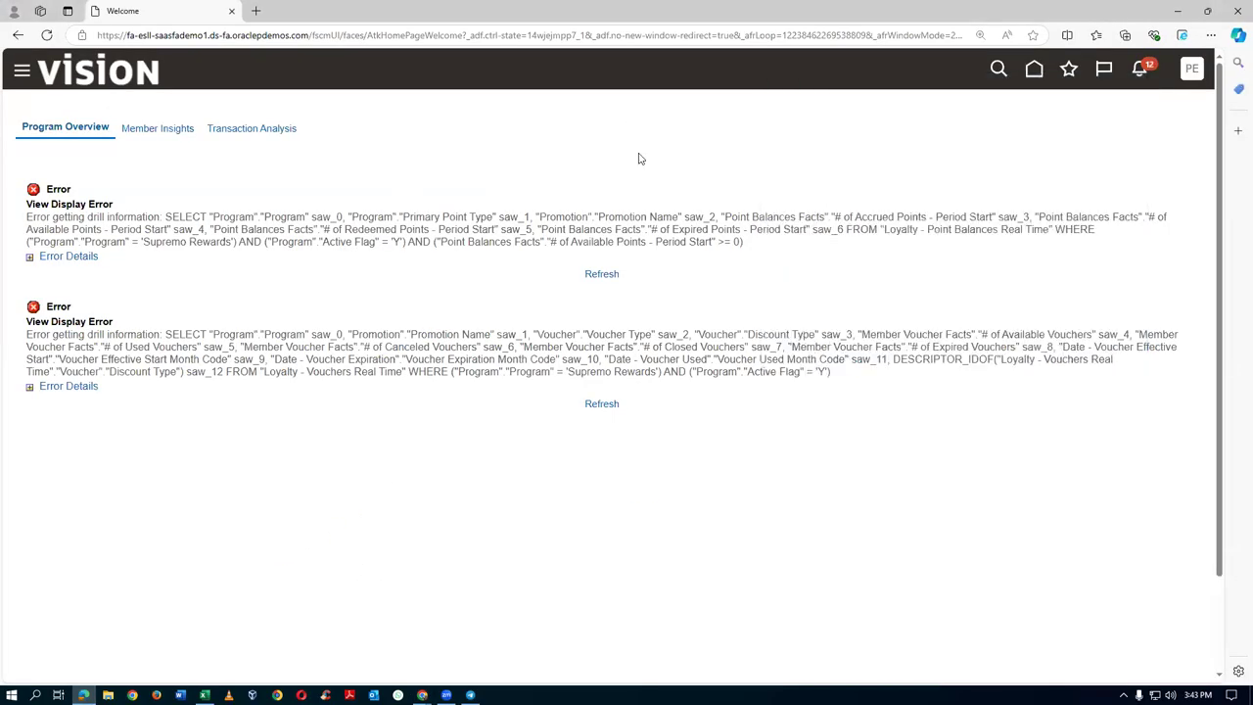
left_click(1192, 73)
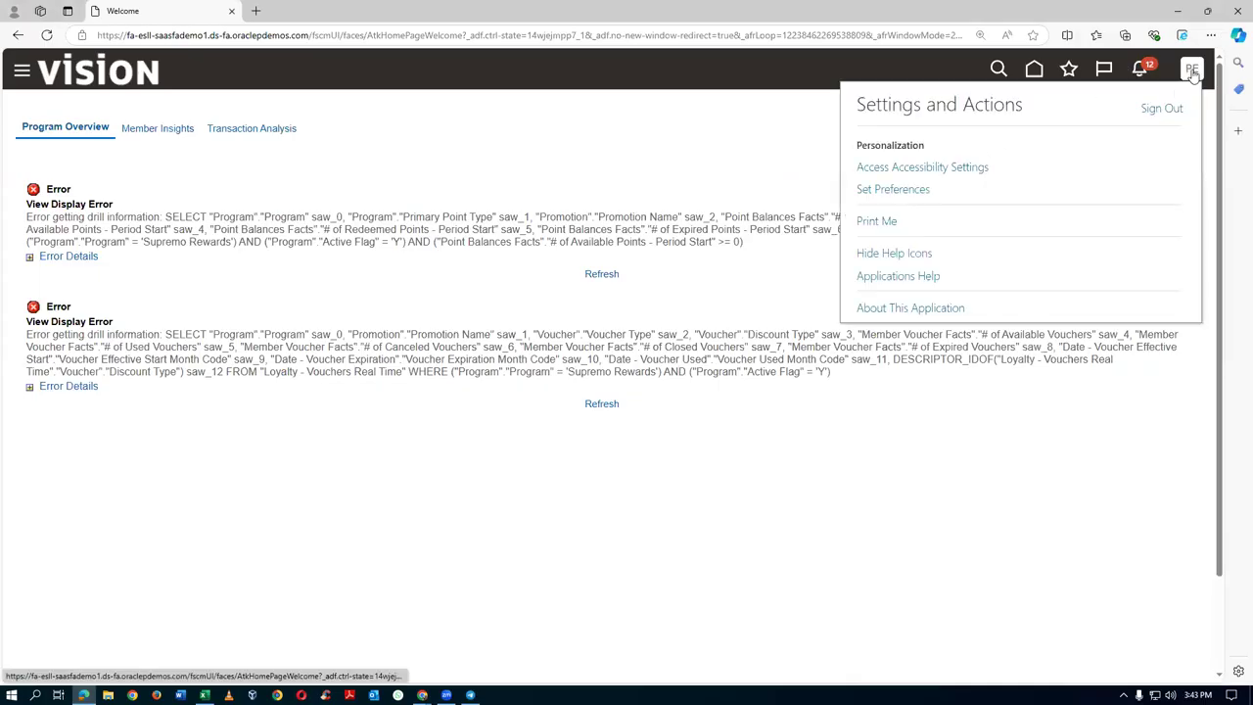
left_click(1159, 109)
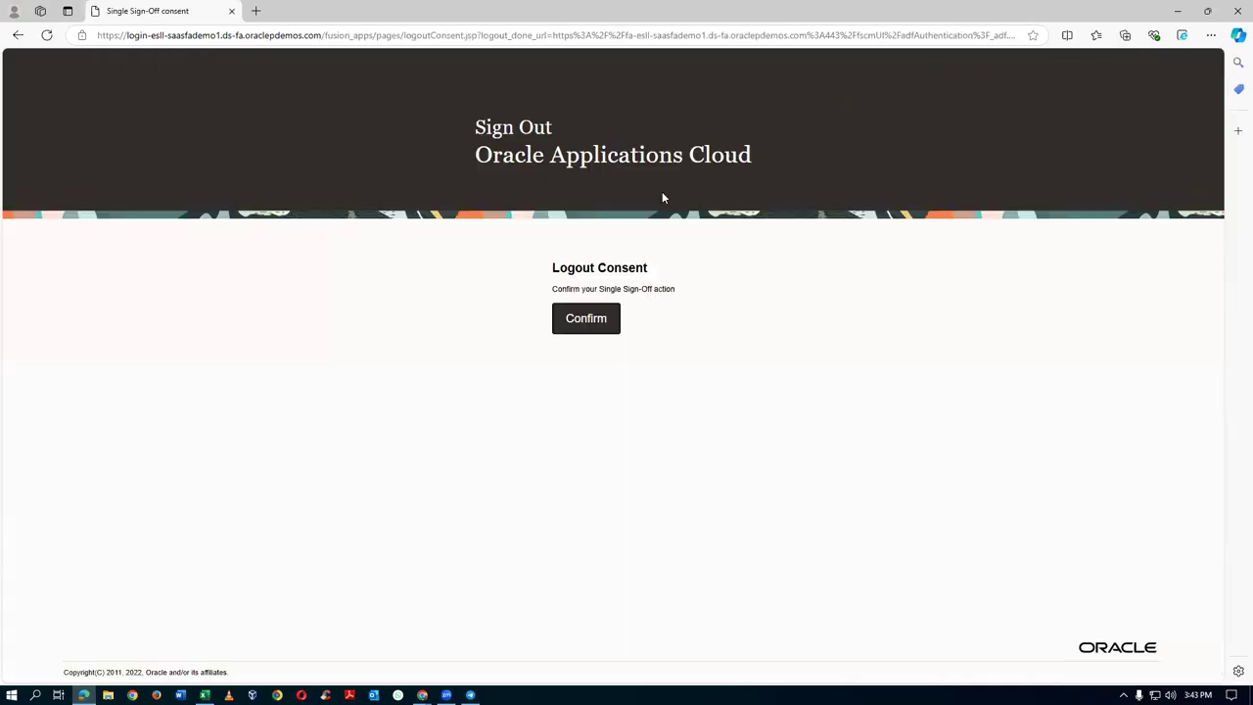
left_click(602, 324)
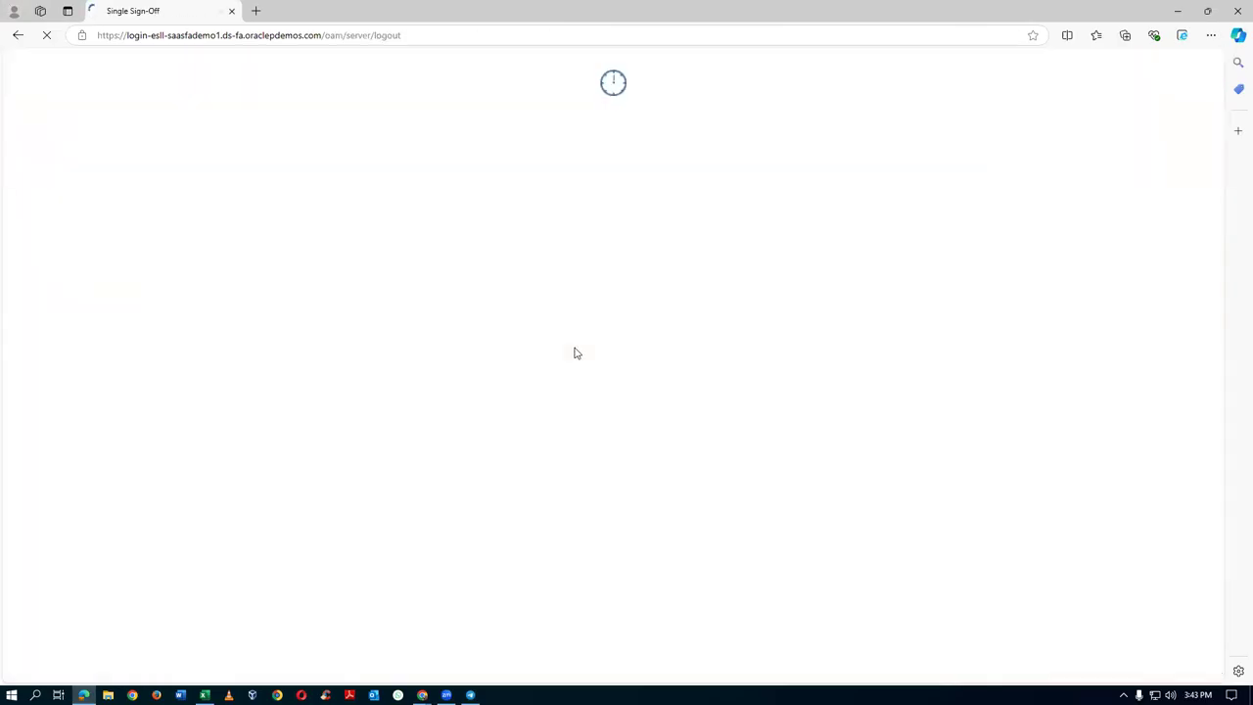
Step: Sign in with user ID p01_emp2 using the prefilled password, and accept saving the credentials
left_click(588, 289)
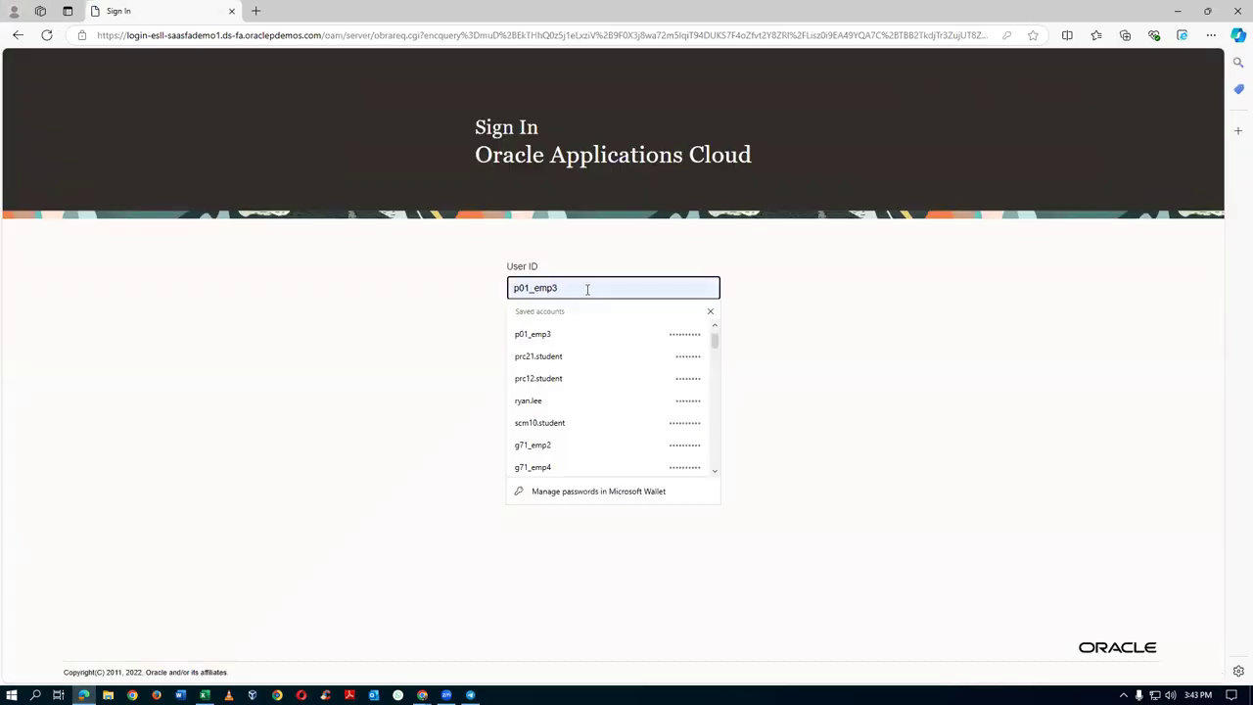
key("BackSpace")
type("2")
left_click(550, 391)
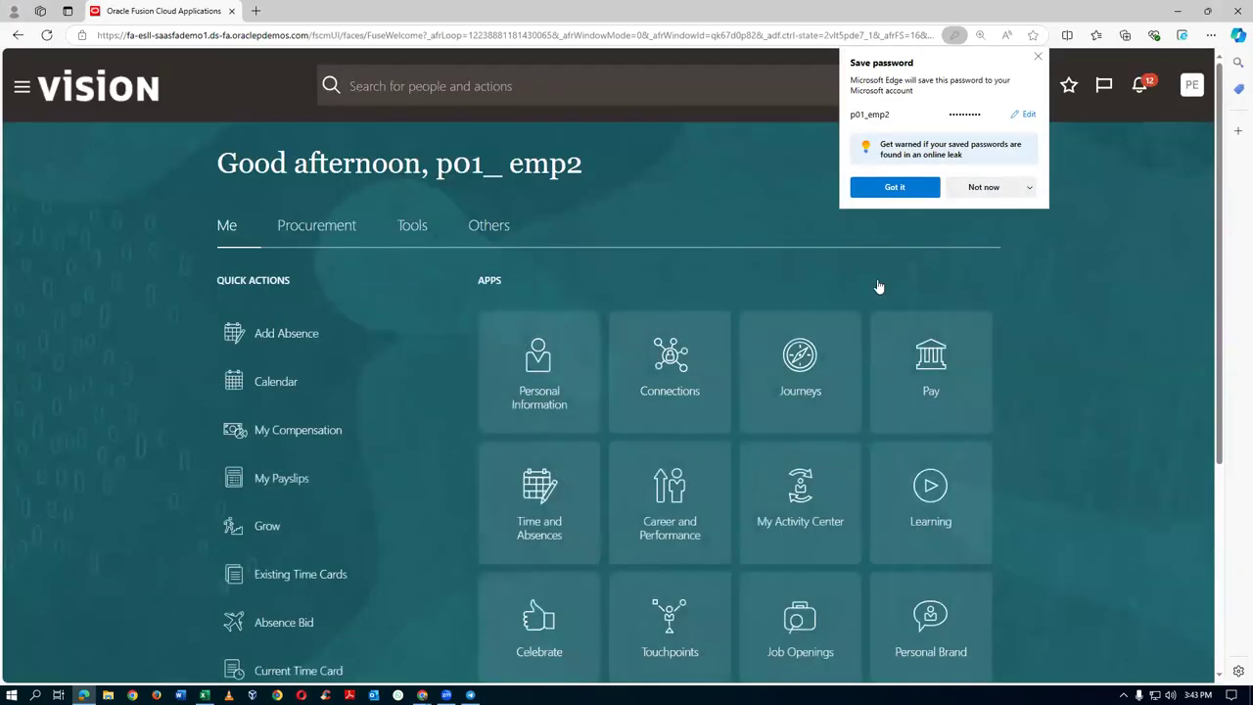
left_click(869, 188)
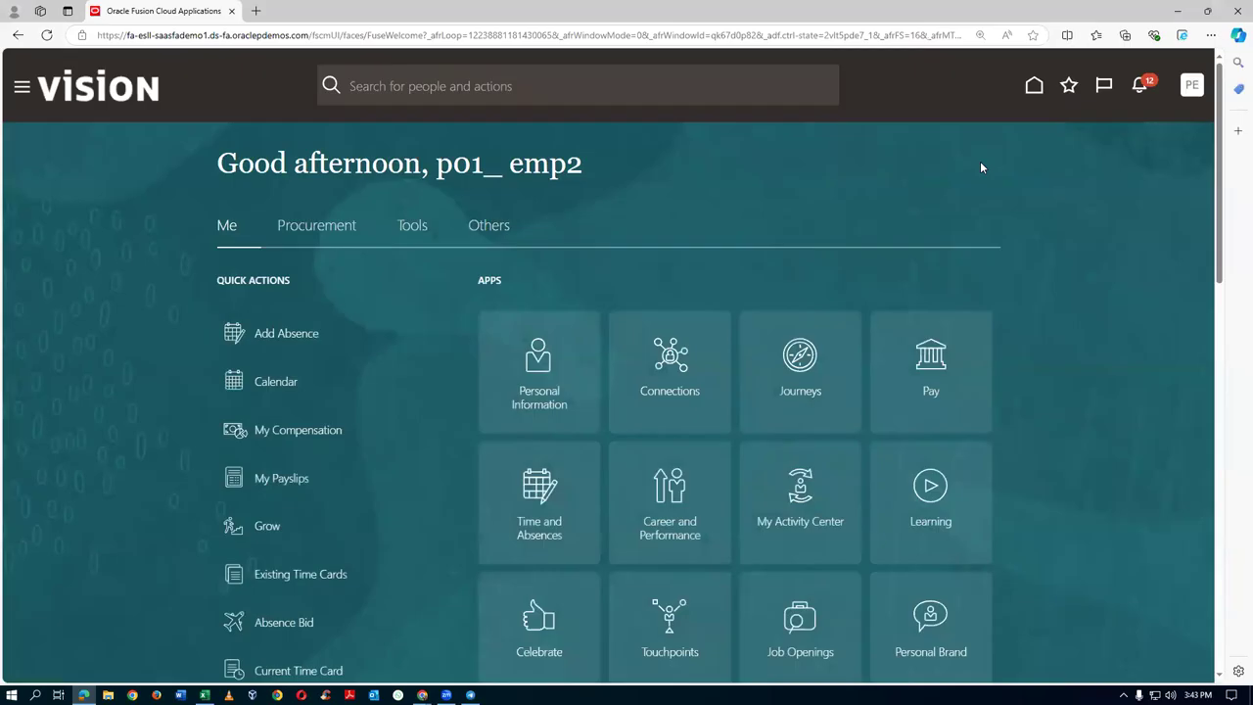
Step: Dismiss the first five FYI notifications, from the automatically generated password notice through the Stay Fit !!! Stay Healthy !!! task
left_click(1143, 89)
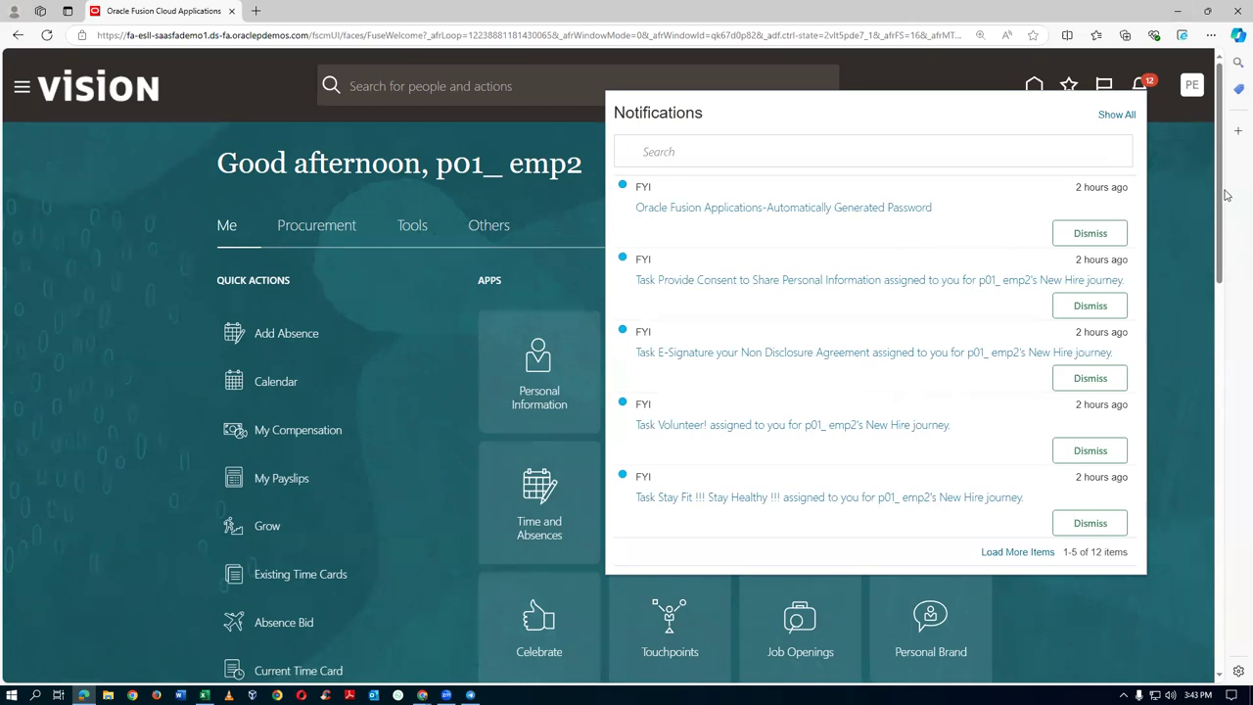
left_click(1169, 216)
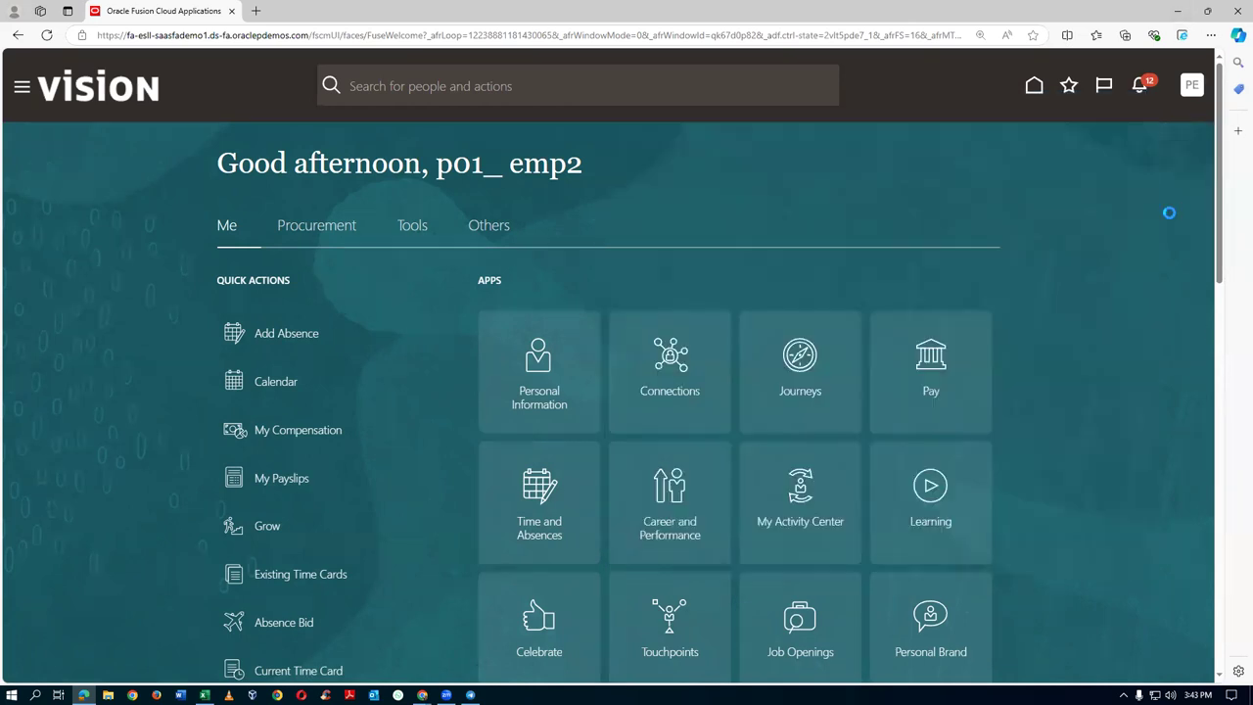
left_click(1139, 88)
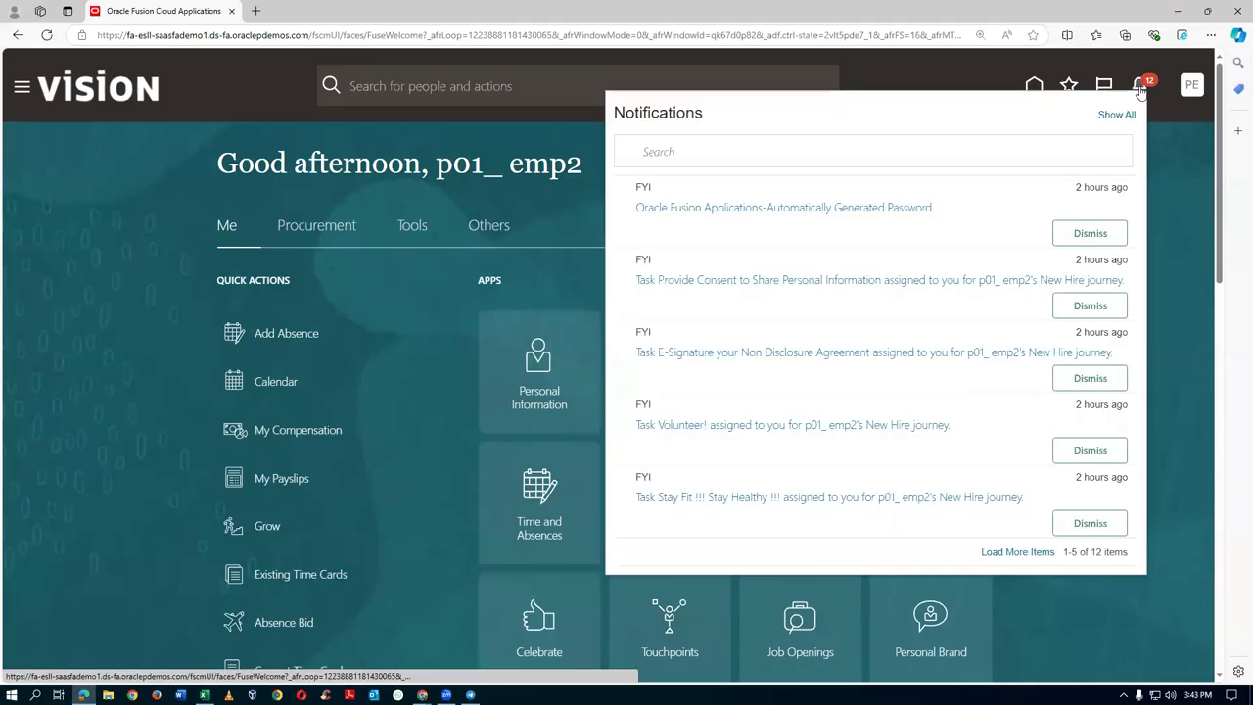
left_click(1115, 237)
left_click(1087, 301)
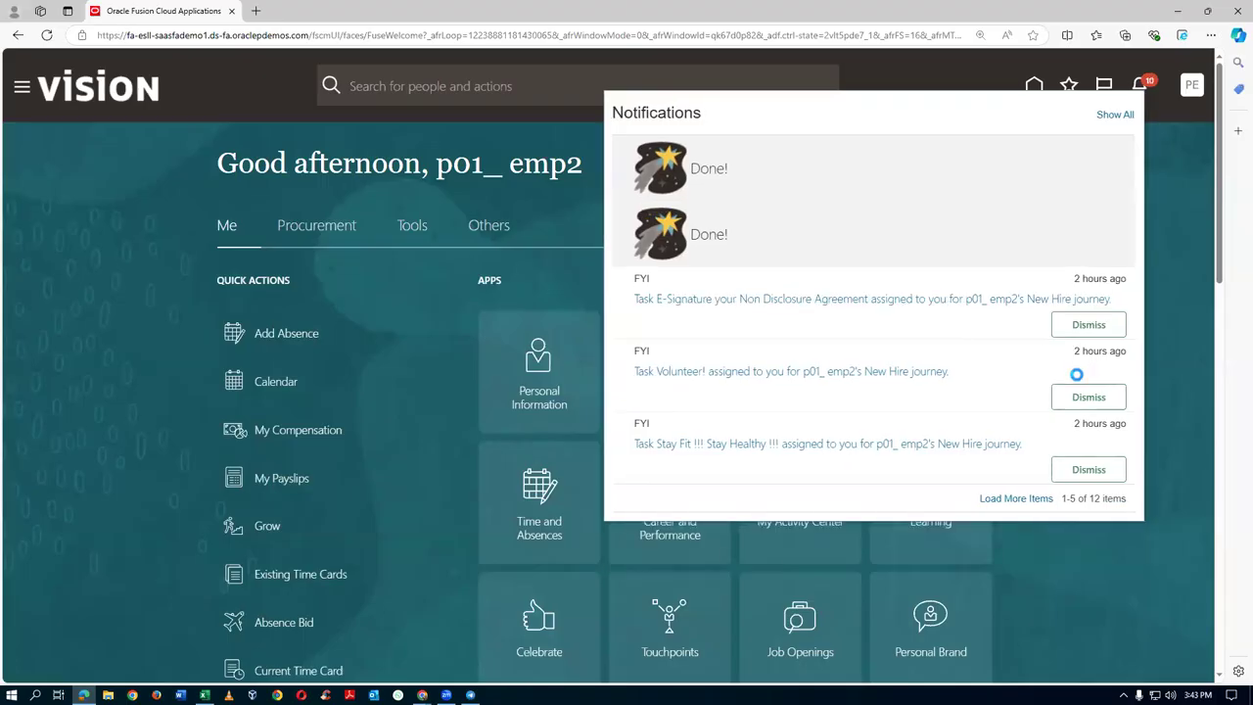
left_click(1088, 324)
left_click(1089, 397)
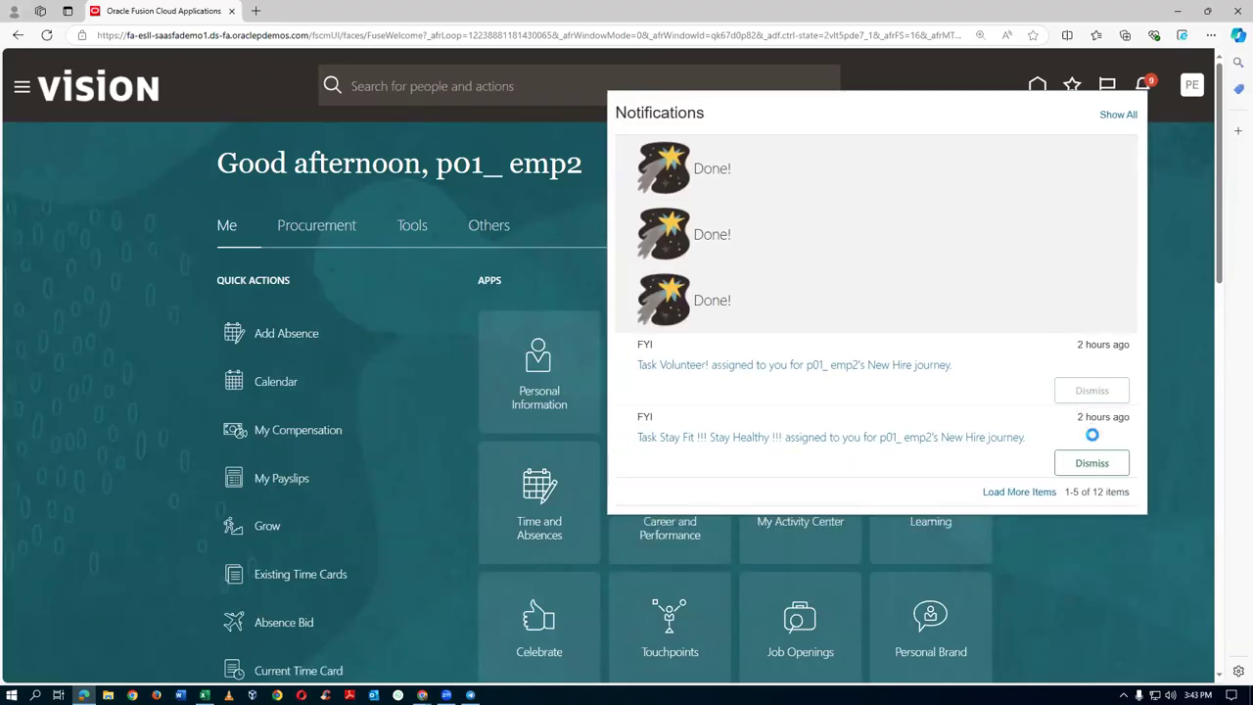
left_click(1091, 460)
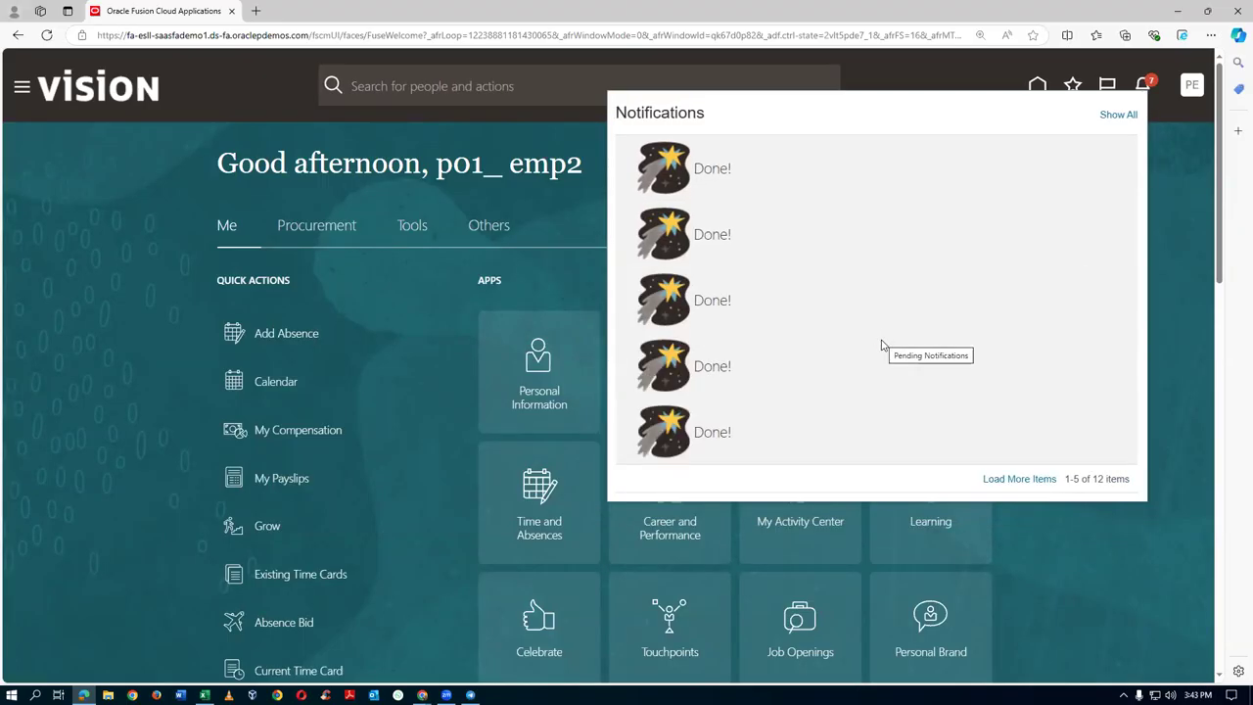
left_click(1182, 269)
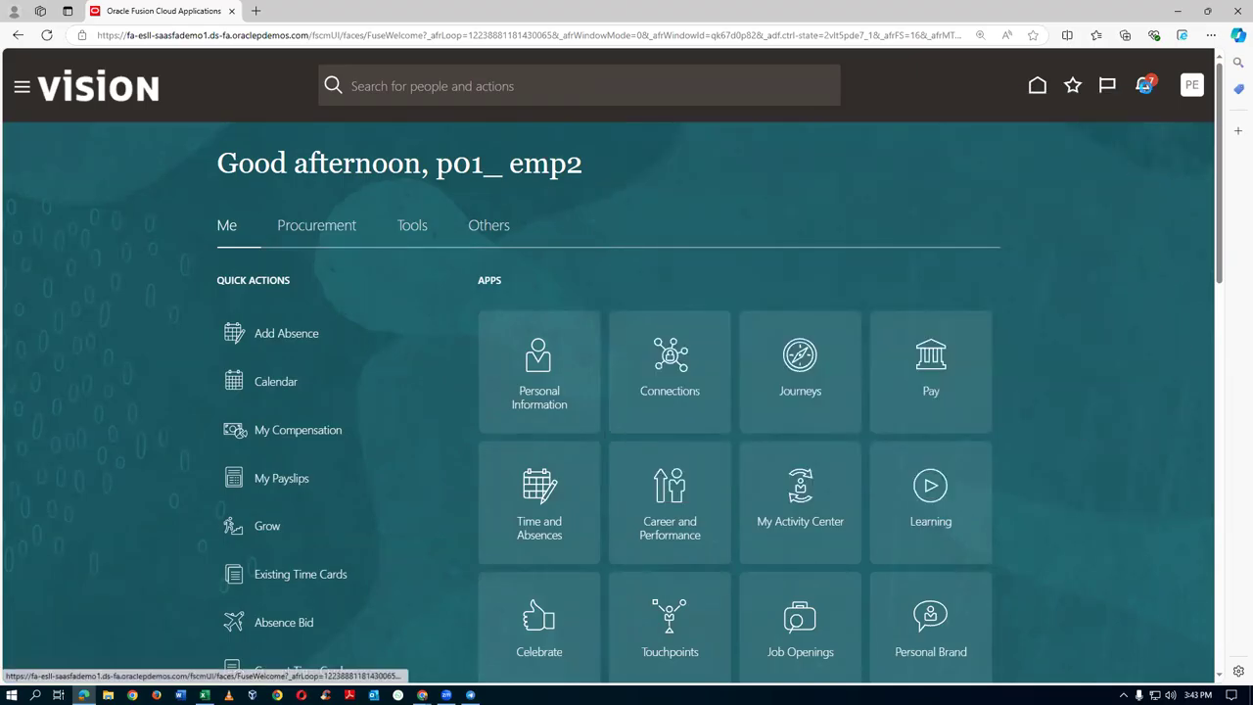
Step: Dismiss the next five FYI notifications, from the Enroll for Benefits task through the Take The New Hire Survey task
left_click(1143, 87)
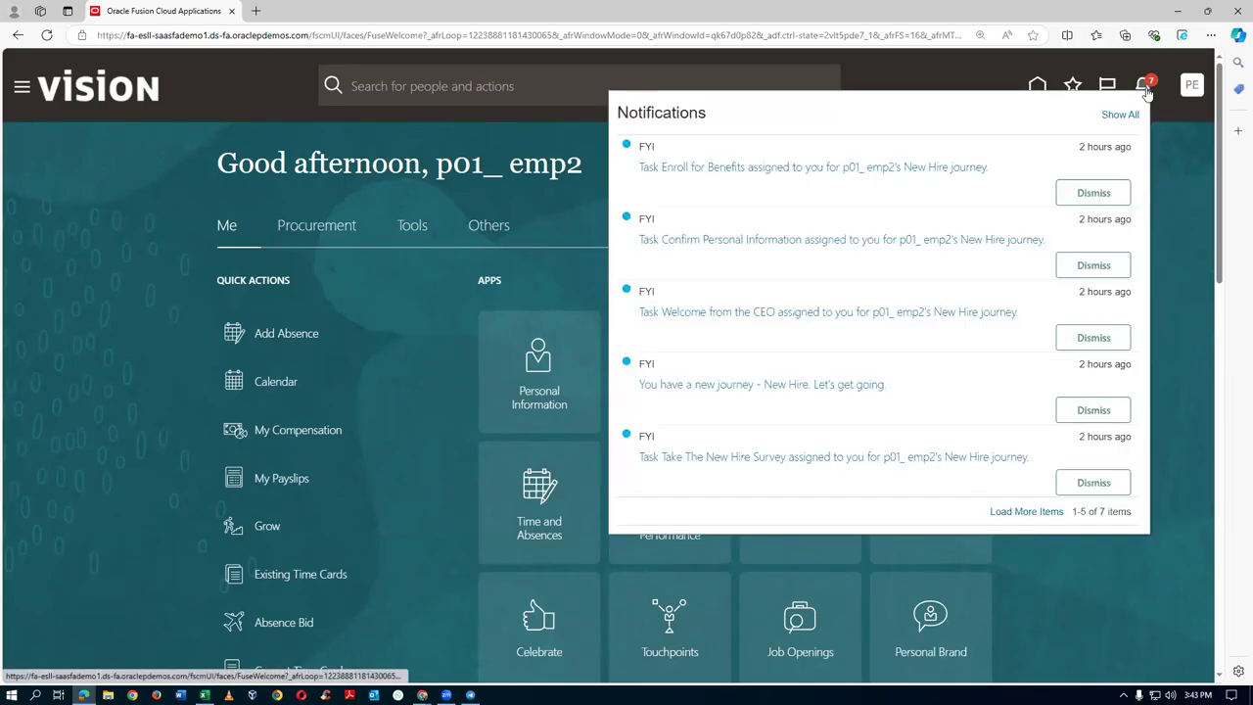
left_click(1093, 194)
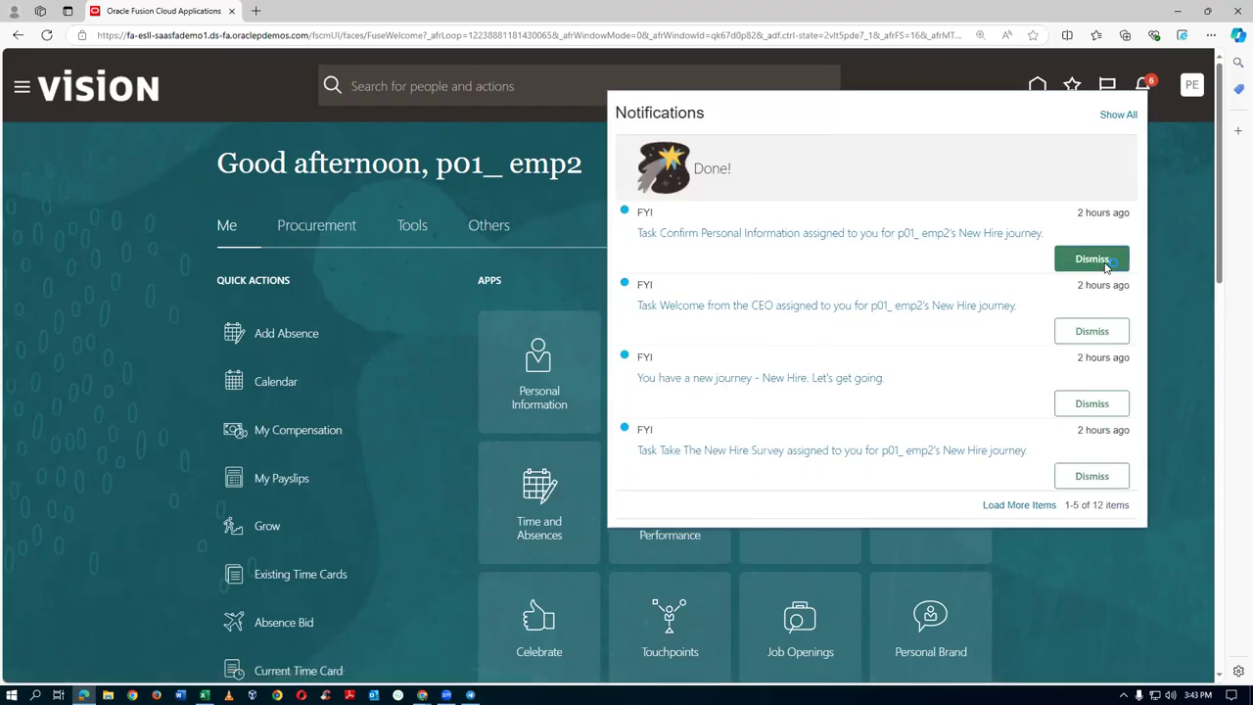
left_click(1104, 260)
left_click(1093, 326)
left_click(1095, 391)
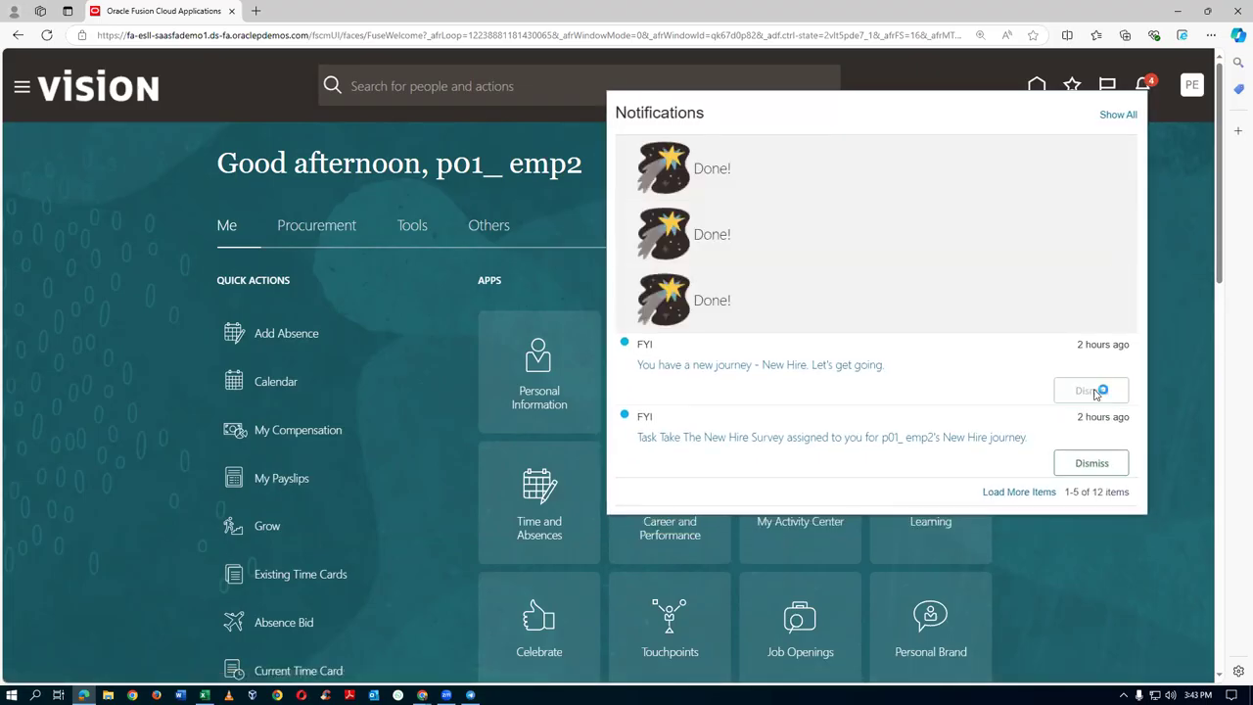
left_click(1099, 463)
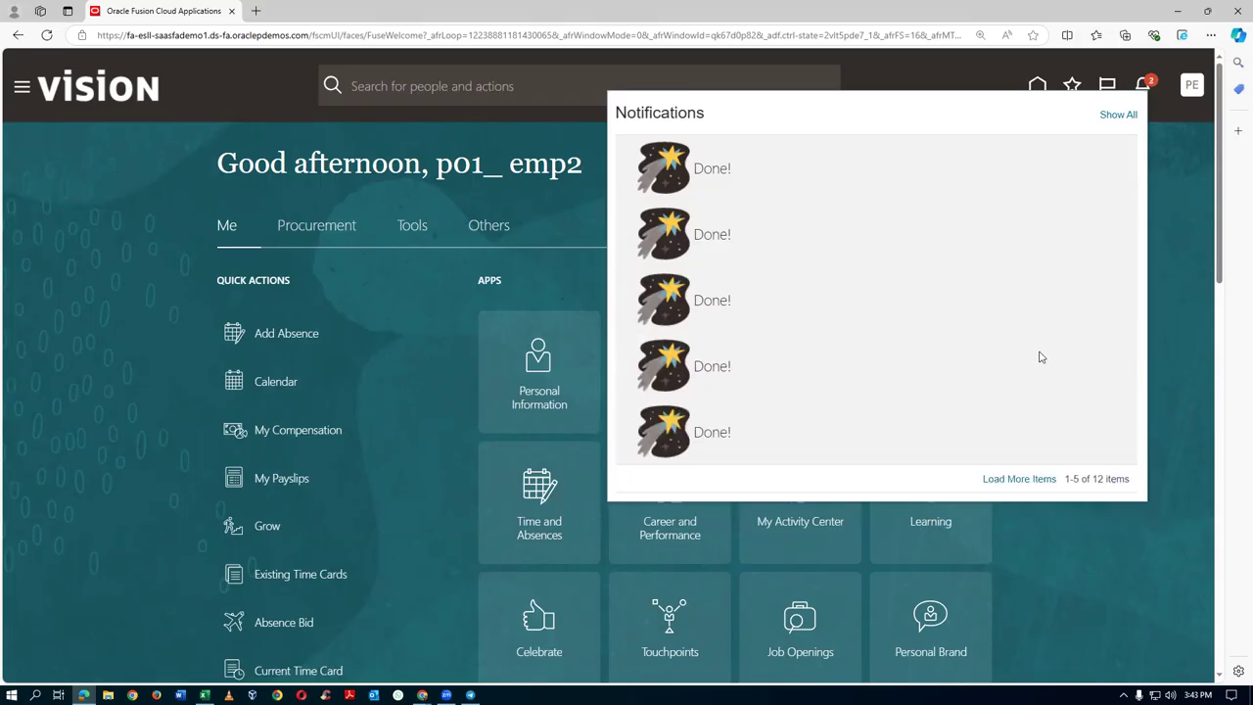
left_click(1193, 351)
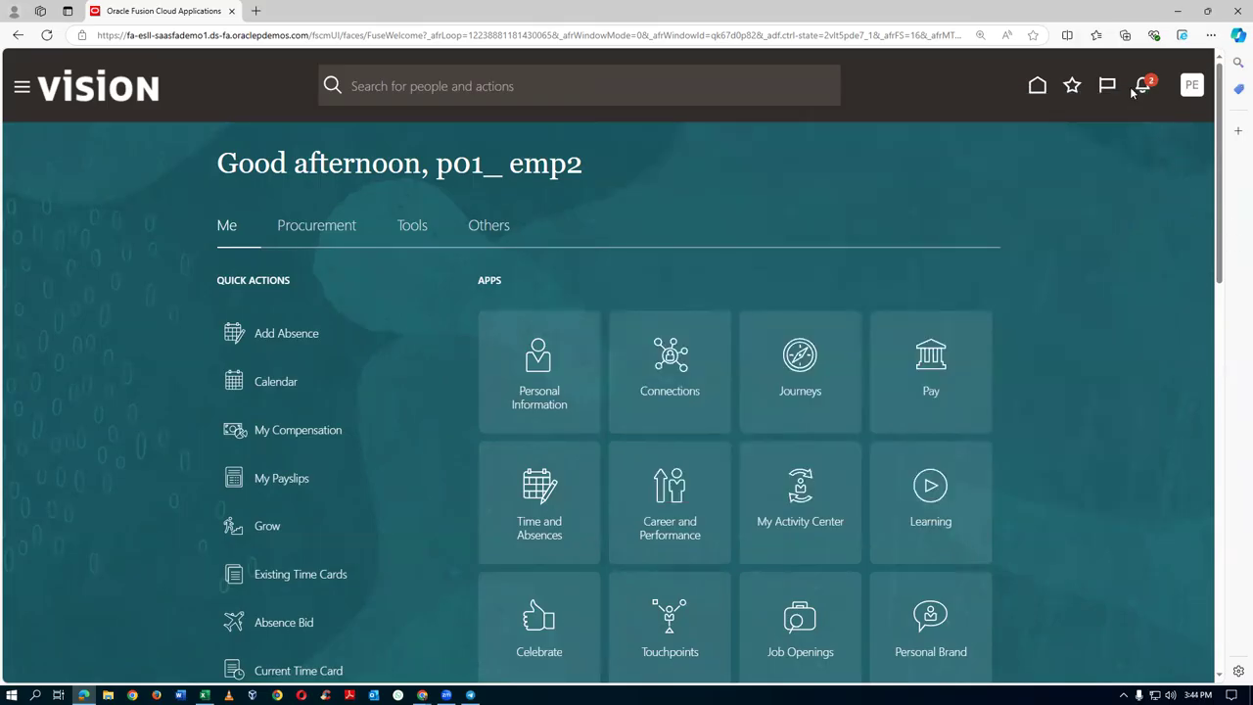
Step: Dismiss the two remaining FYI notifications about the Update Bank Account Details journey
left_click(1145, 86)
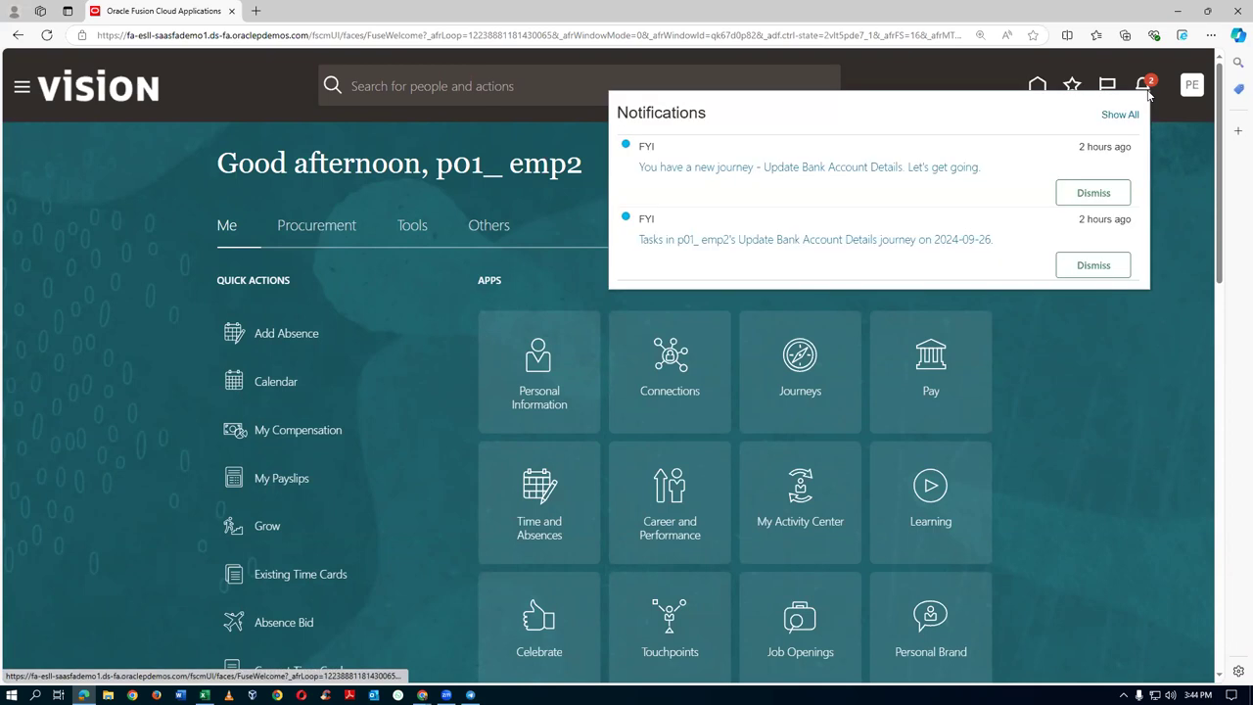
left_click(1091, 192)
left_click(1083, 270)
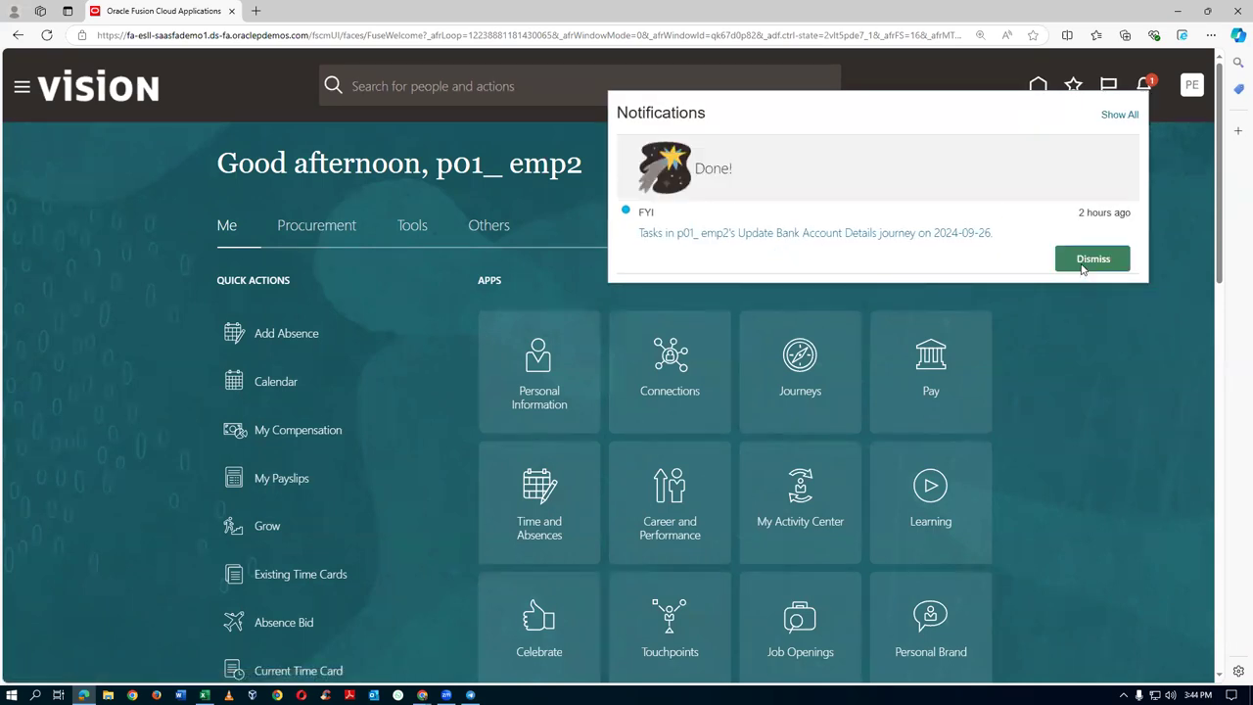
left_click(1061, 386)
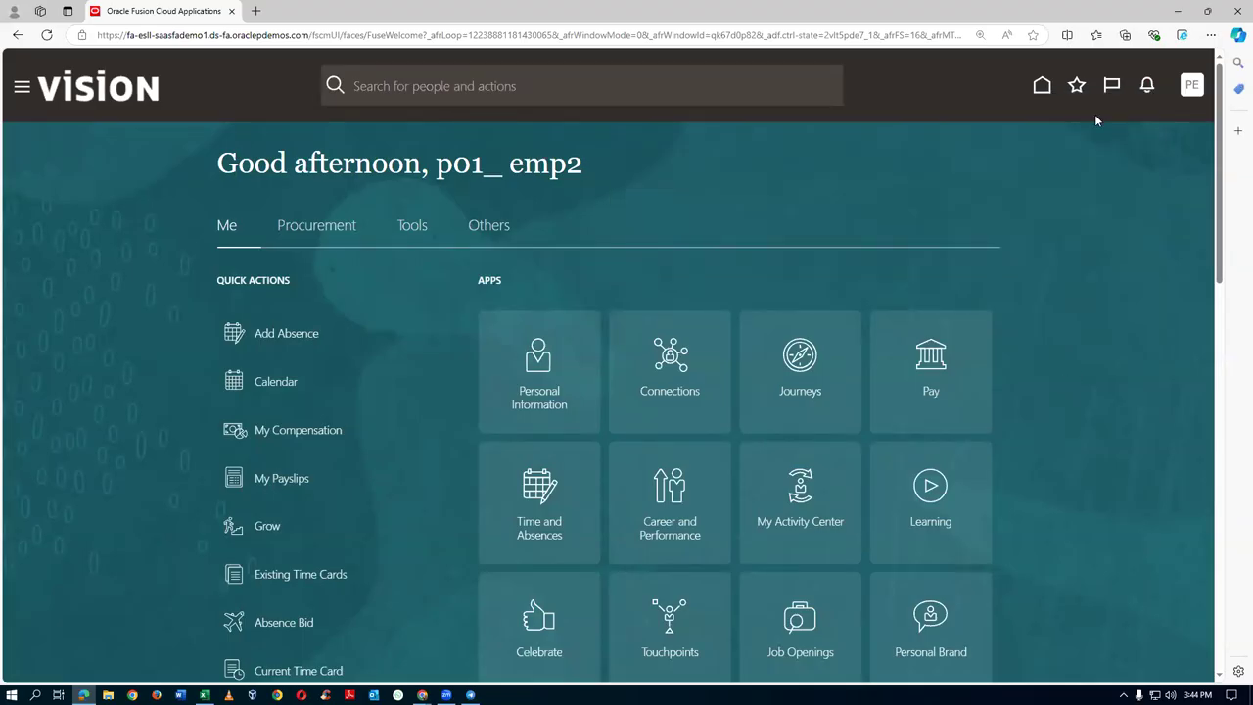
Step: Sign out of the p01_emp2 session, confirm the logout, and sign back in as p01_emp2 with the prefilled credentials
left_click(1191, 87)
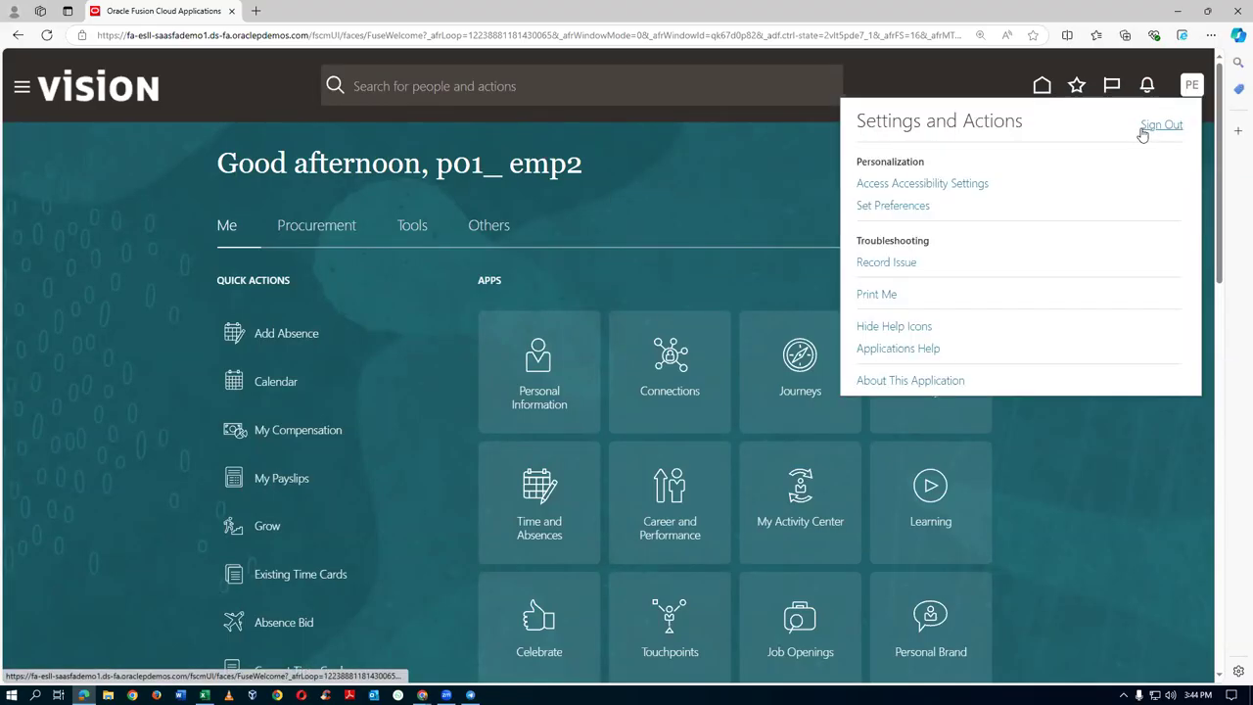
left_click(1142, 129)
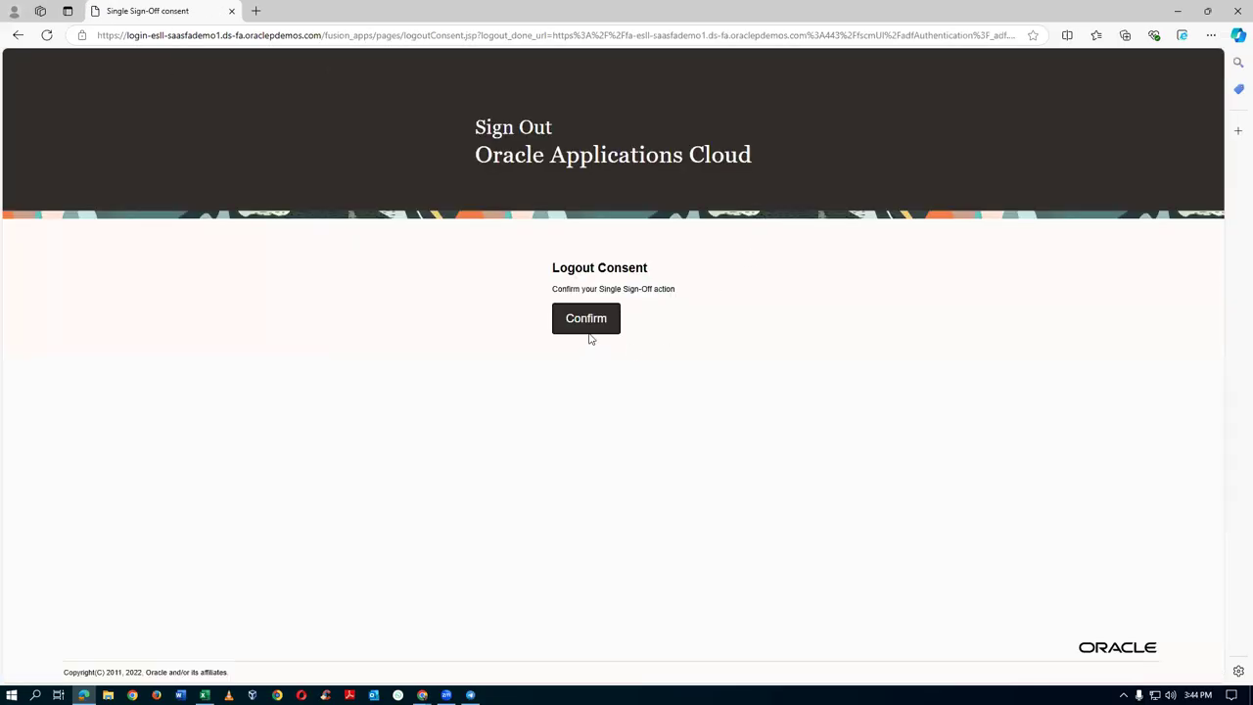
left_click(590, 329)
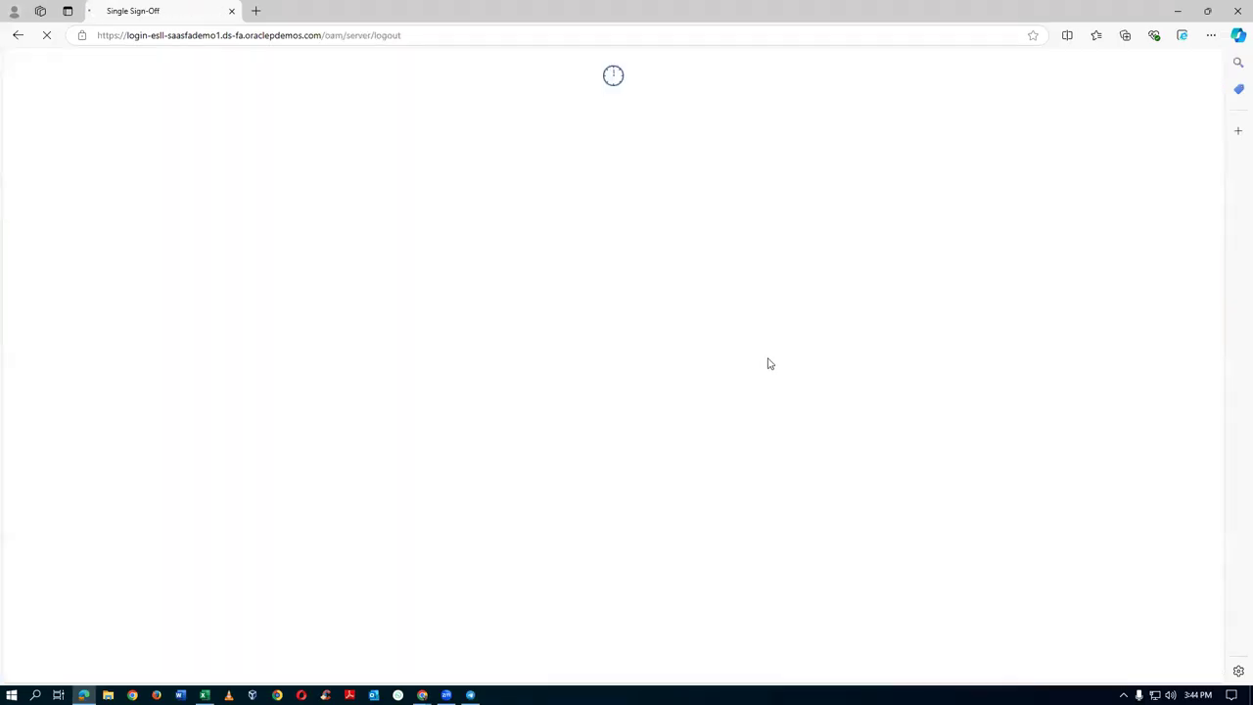
left_click(541, 391)
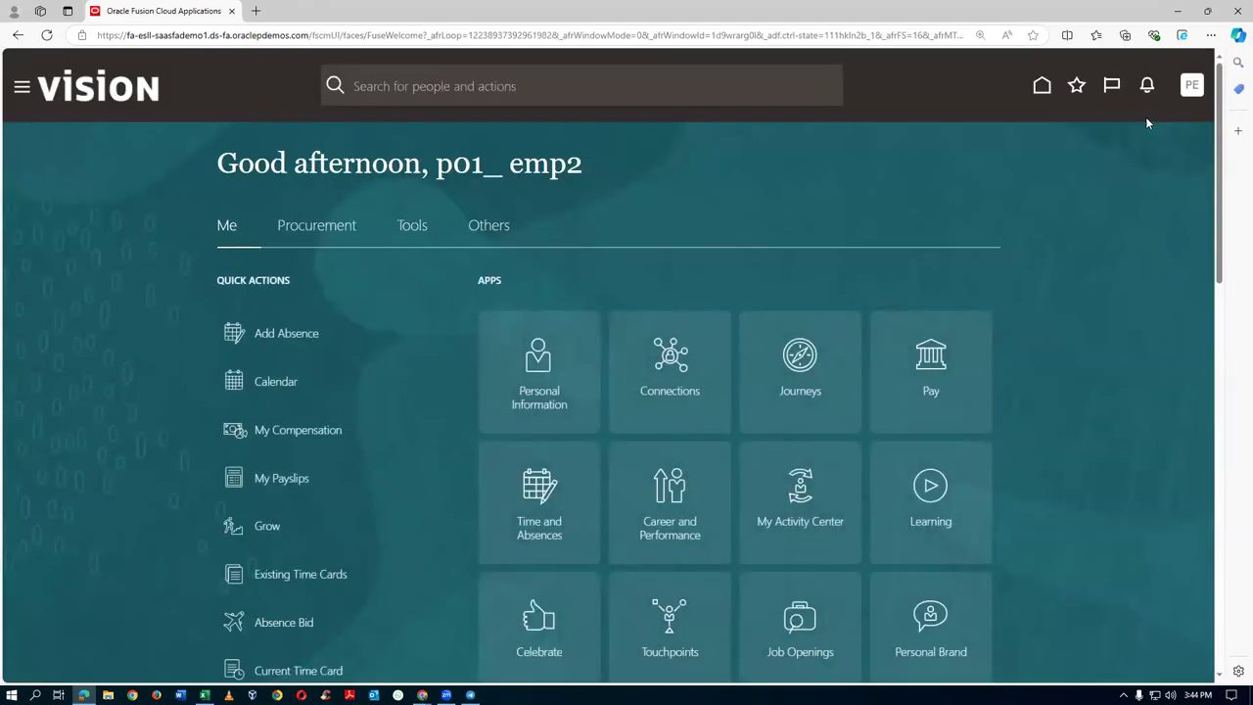
Step: Go to the Approvals tasks list, check the pending notification, and open the approval task for the $1,500 requisition
left_click(22, 90)
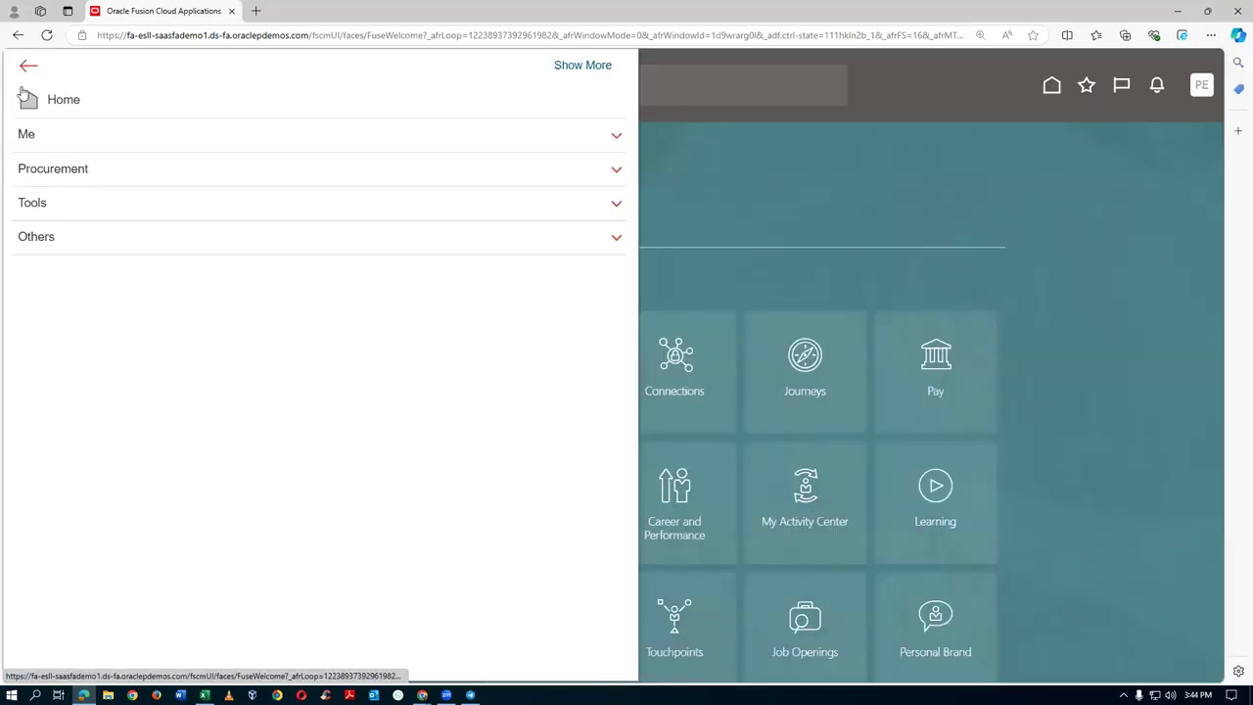
left_click(58, 203)
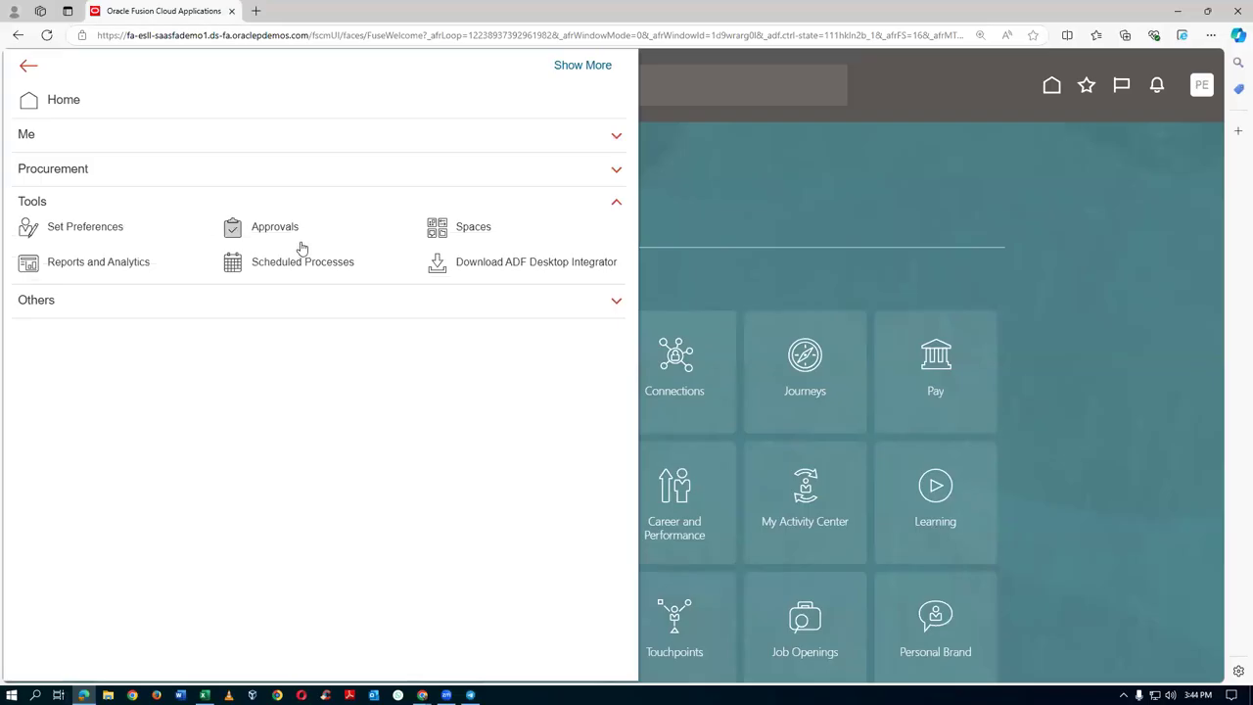
left_click(275, 227)
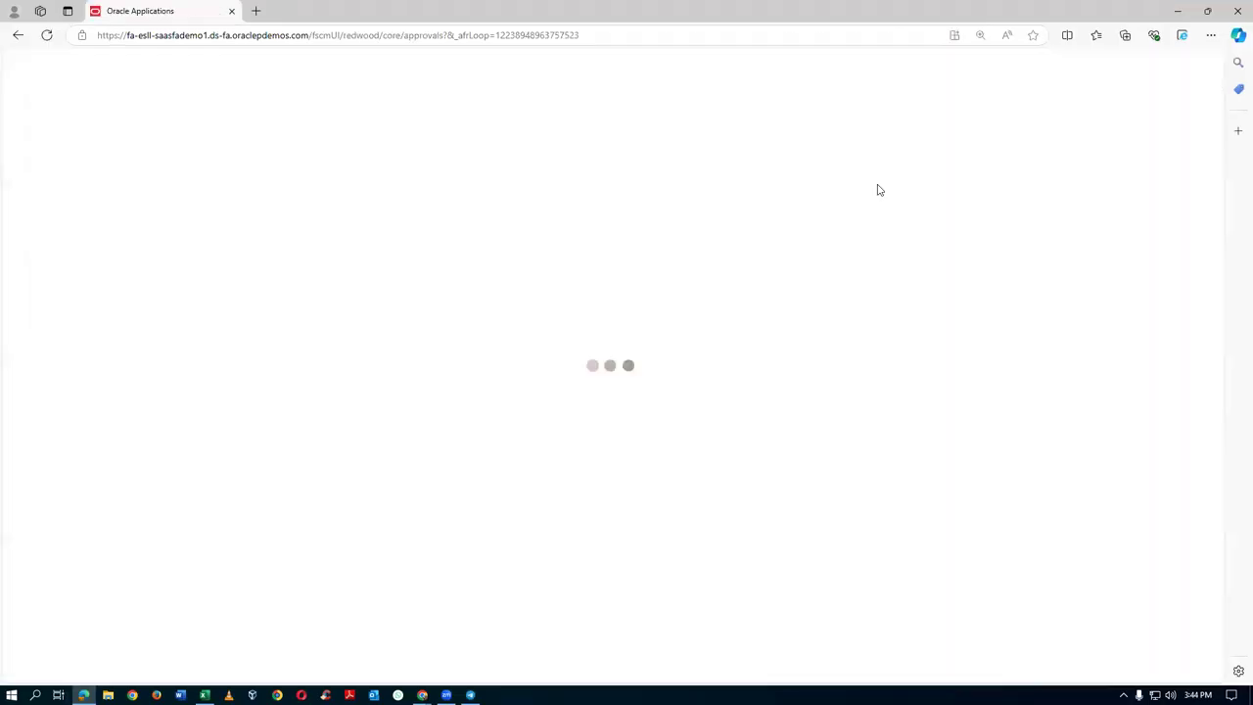
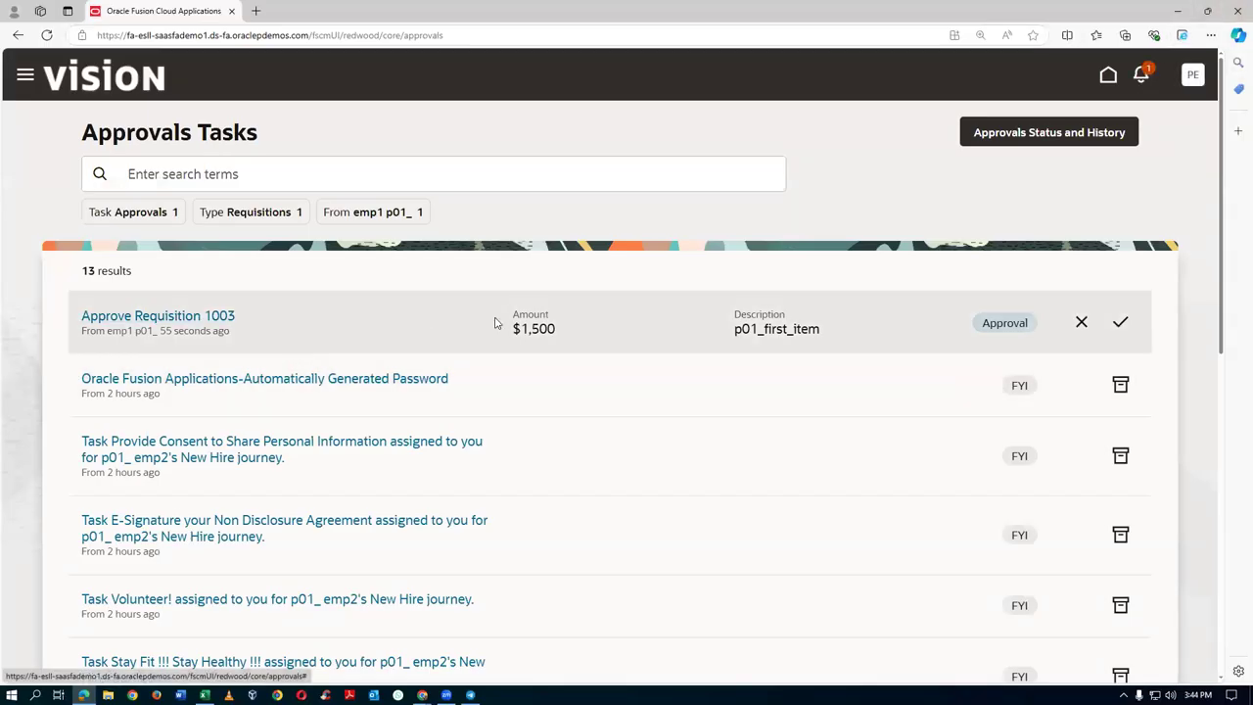
left_click(1142, 80)
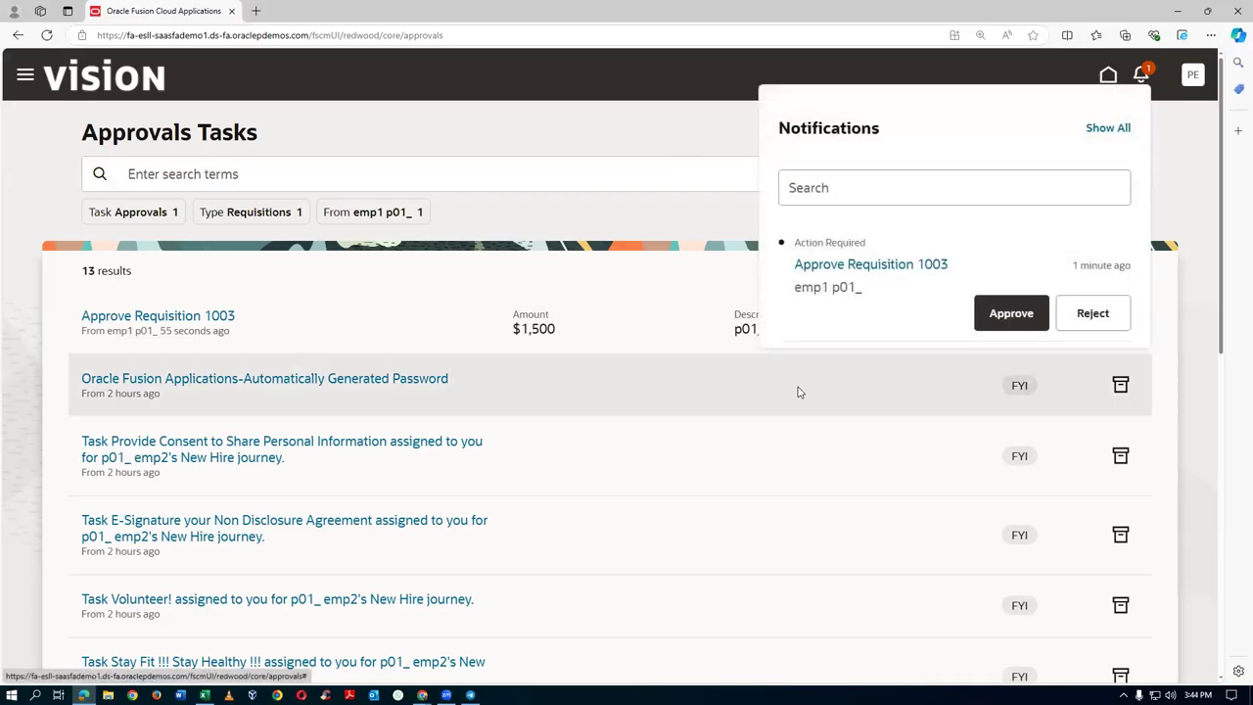
left_click(653, 144)
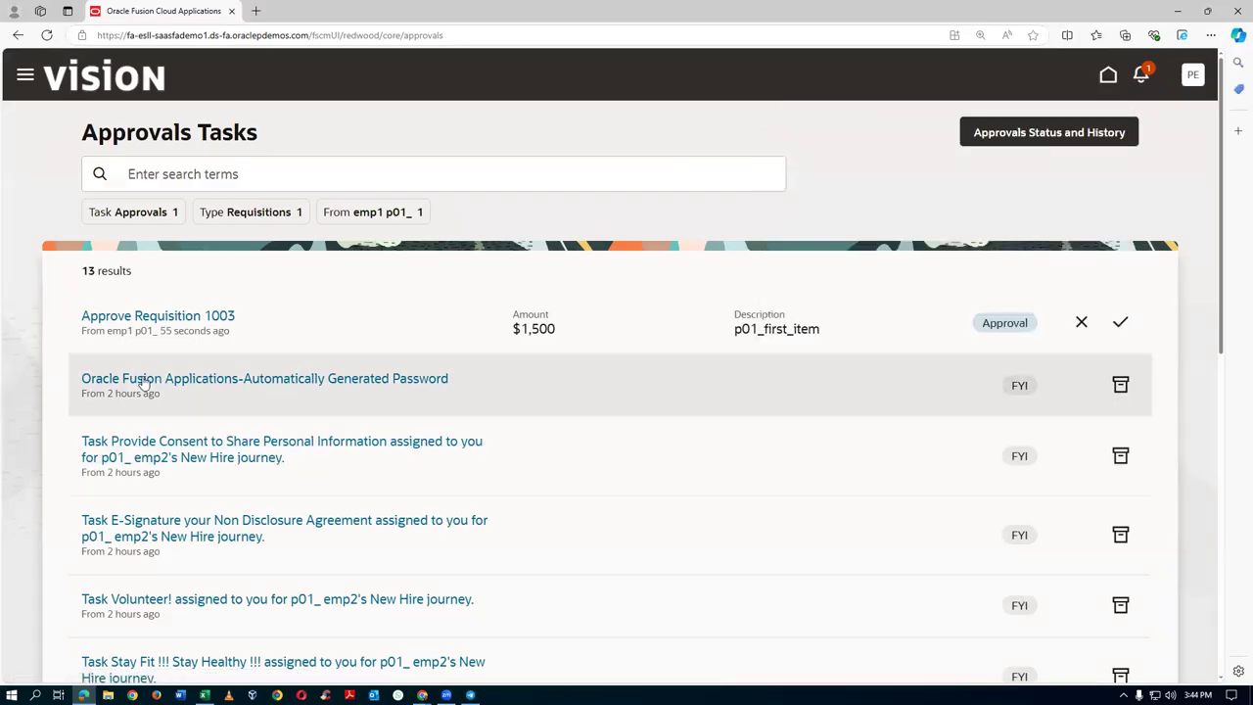
left_click(157, 315)
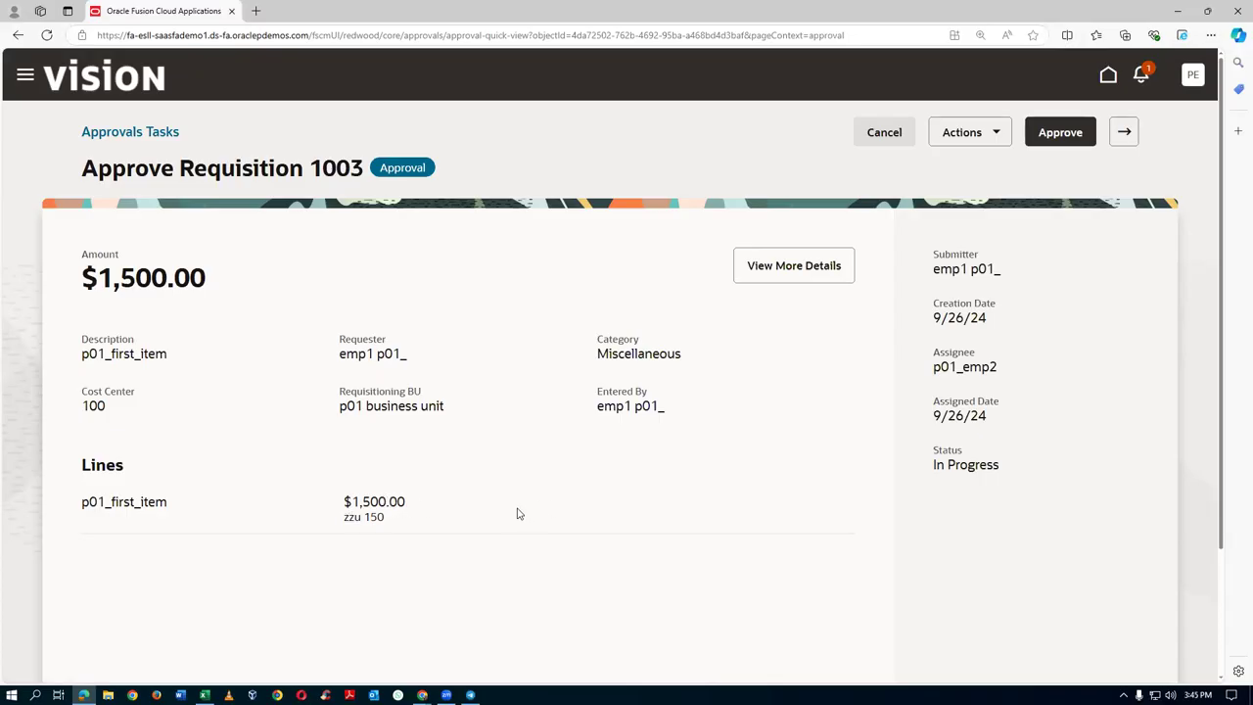
left_click(967, 135)
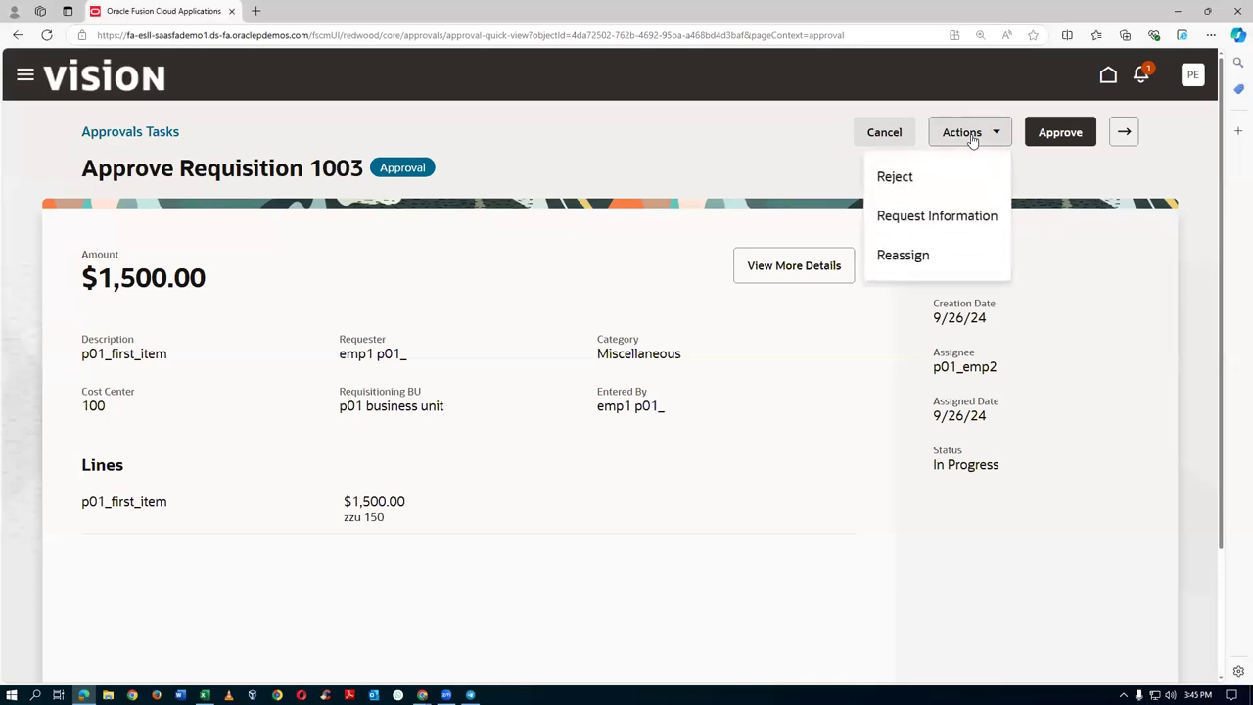
left_click(905, 256)
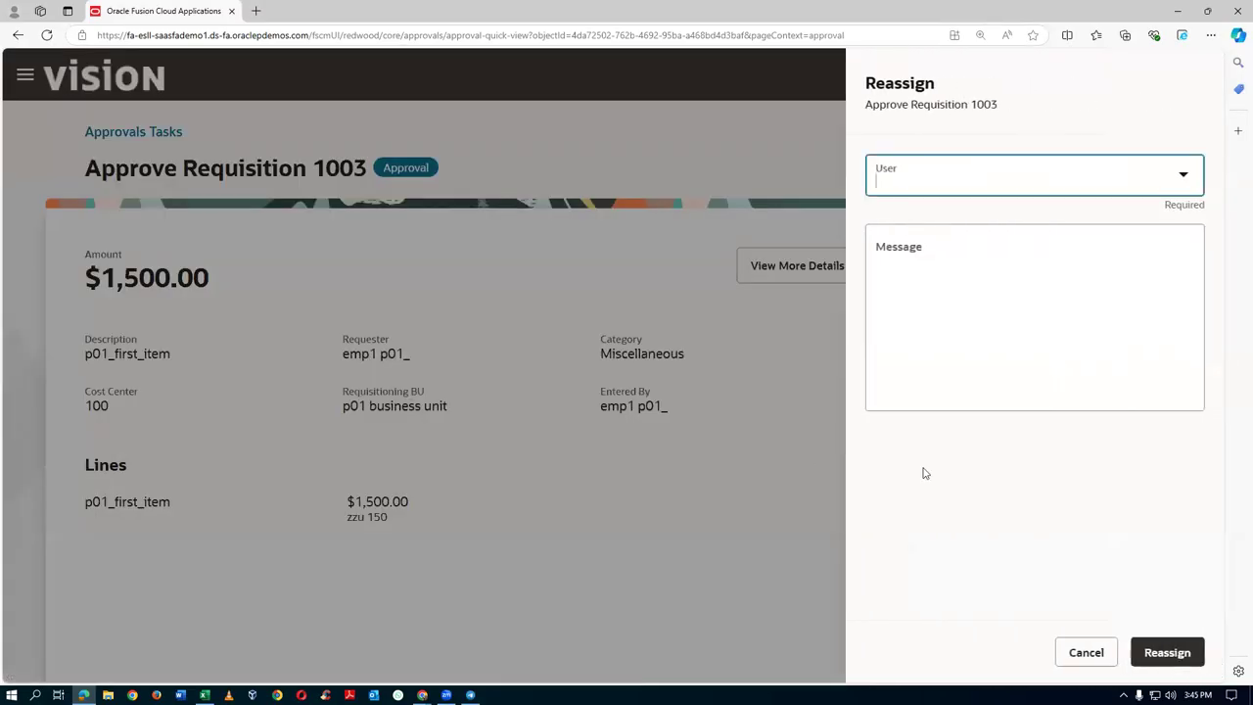
type("p0")
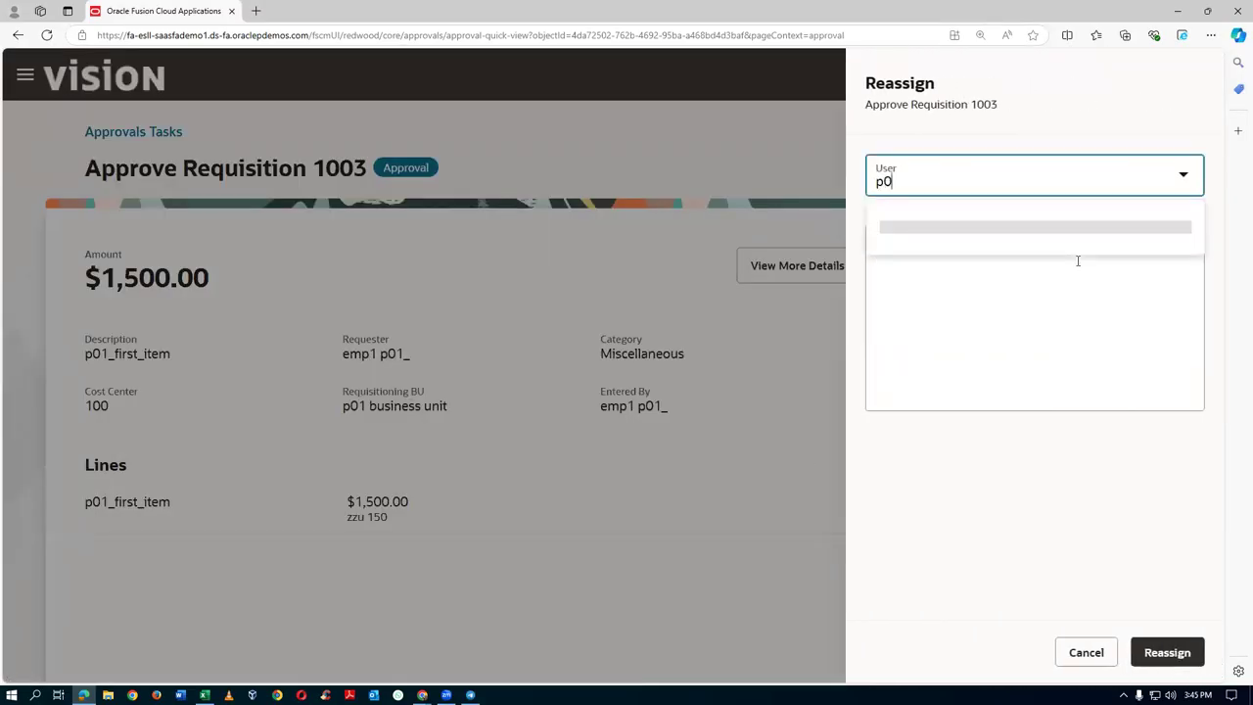
type("1_emp3")
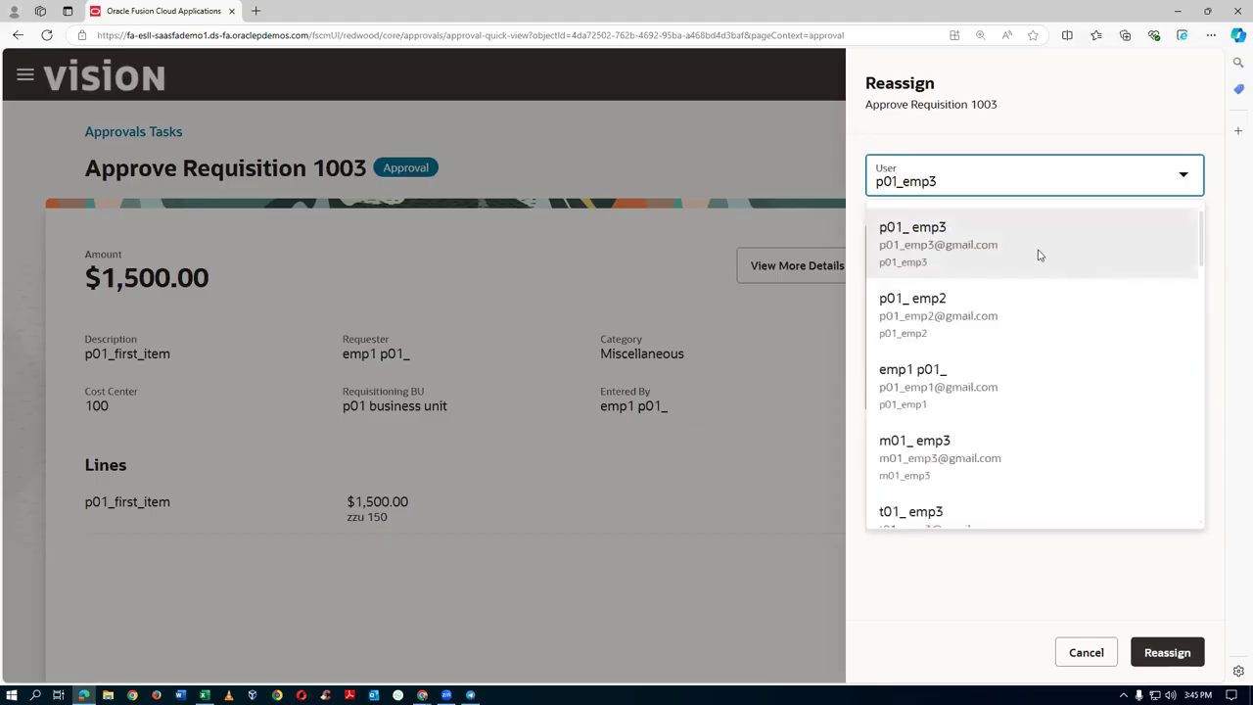
left_click(1059, 244)
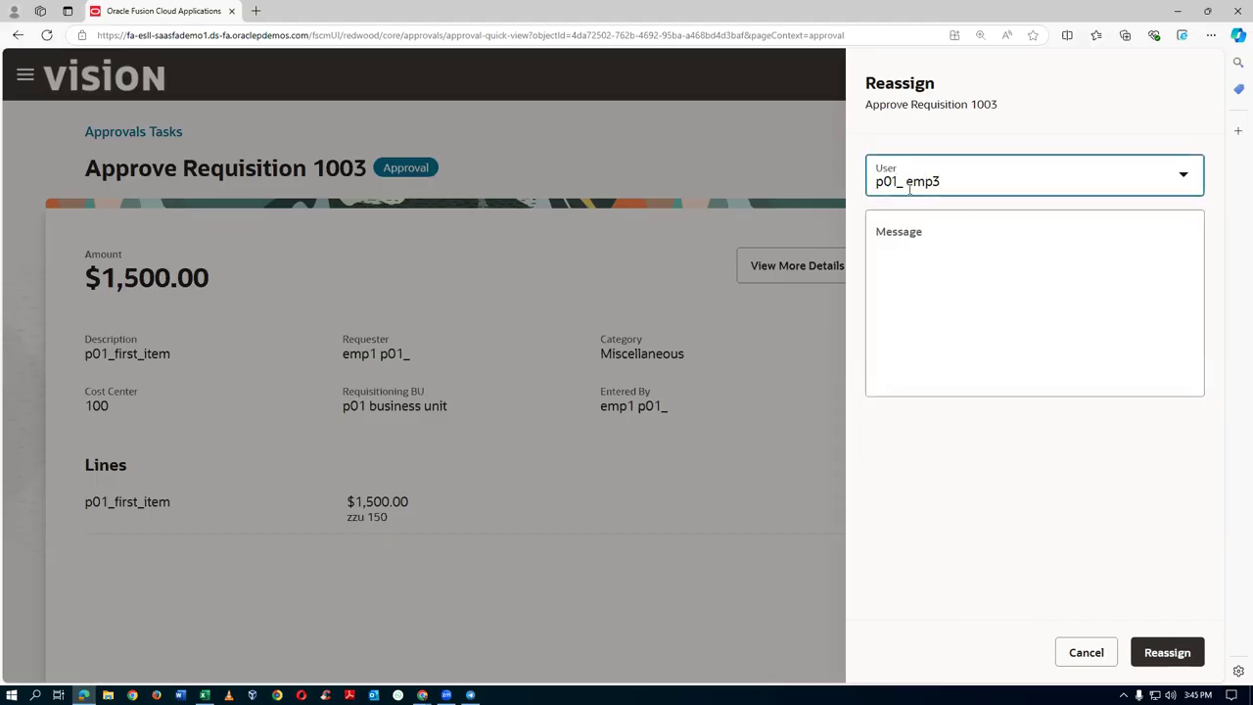
left_click(911, 239)
type("Pl. examine ")
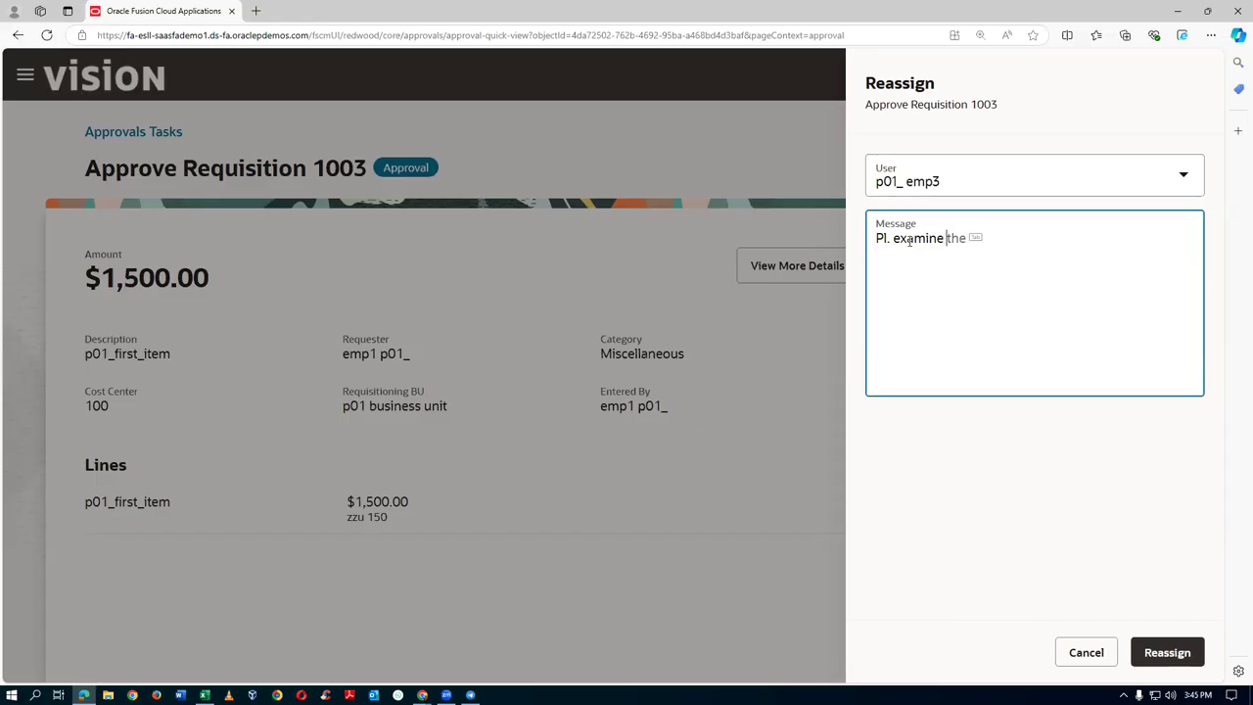
type("this urgent re")
key("Tab")
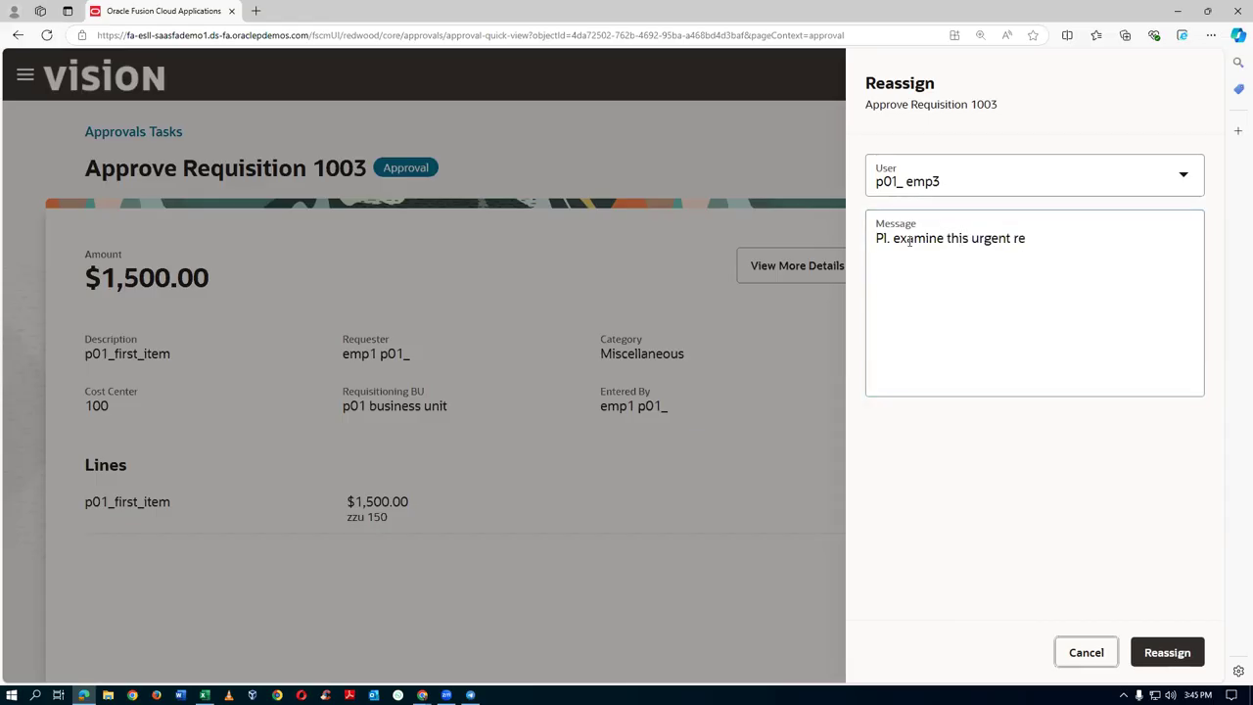
key("Return")
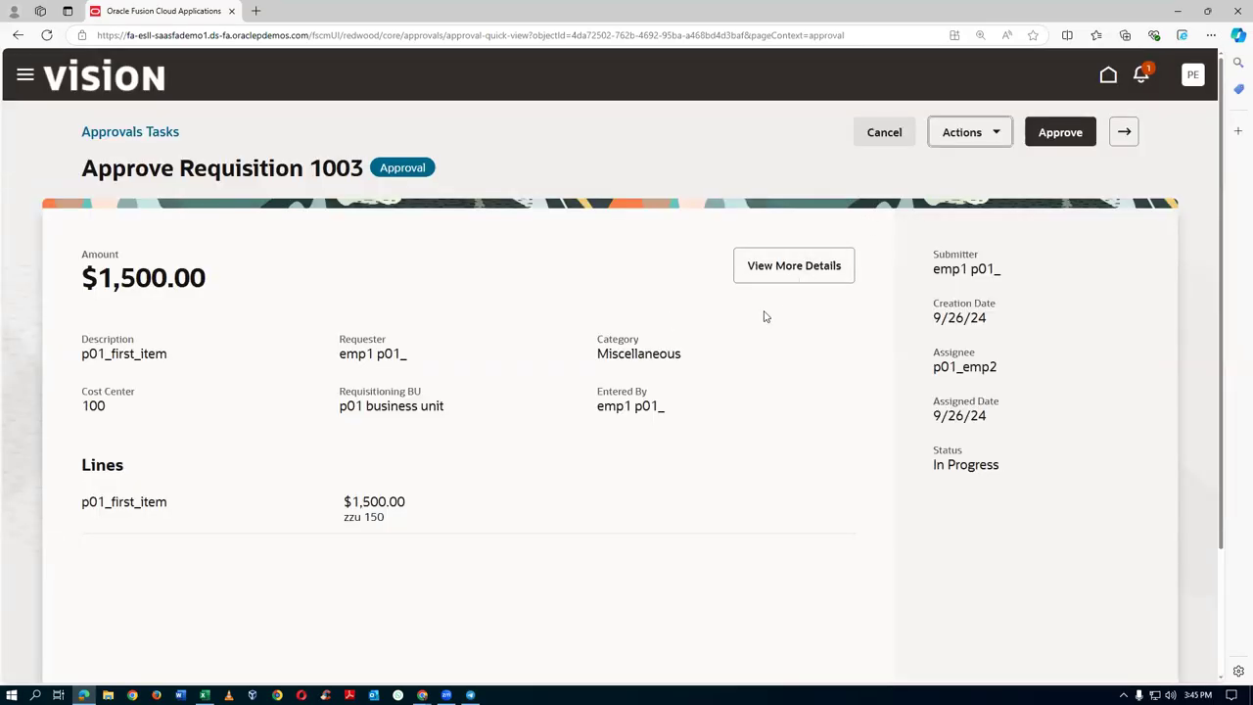
key("alt+Tab")
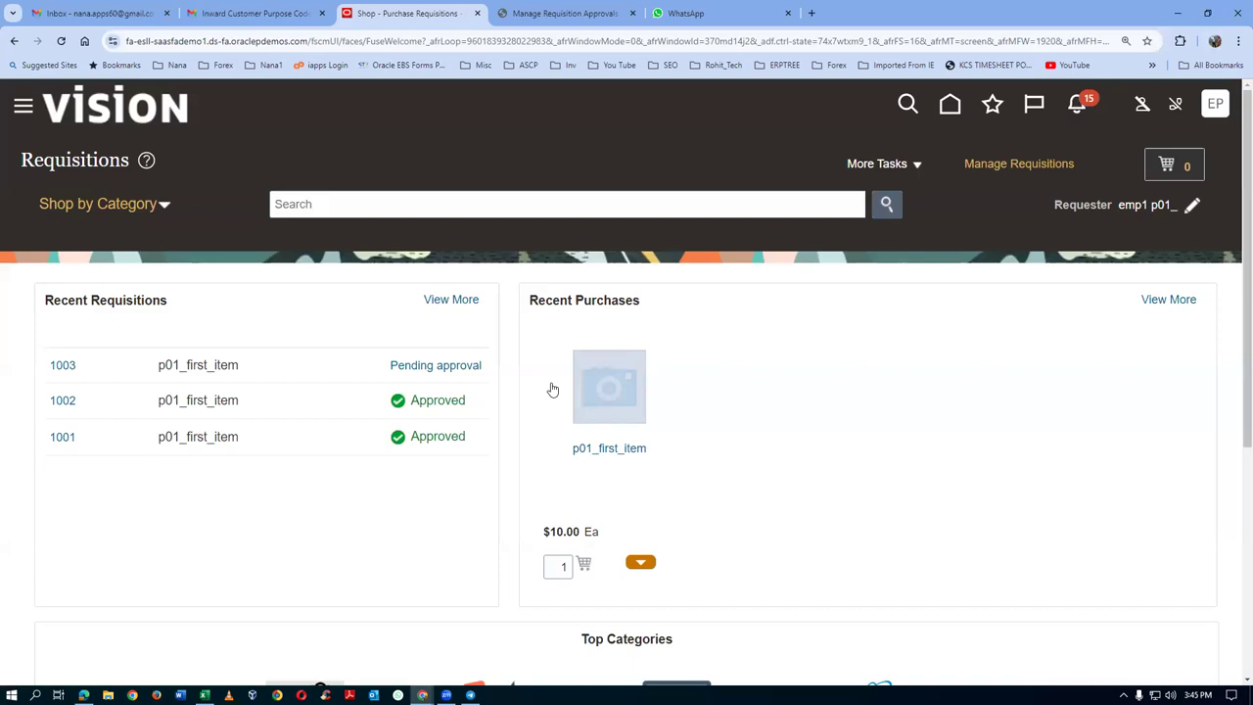
key("alt+Tab")
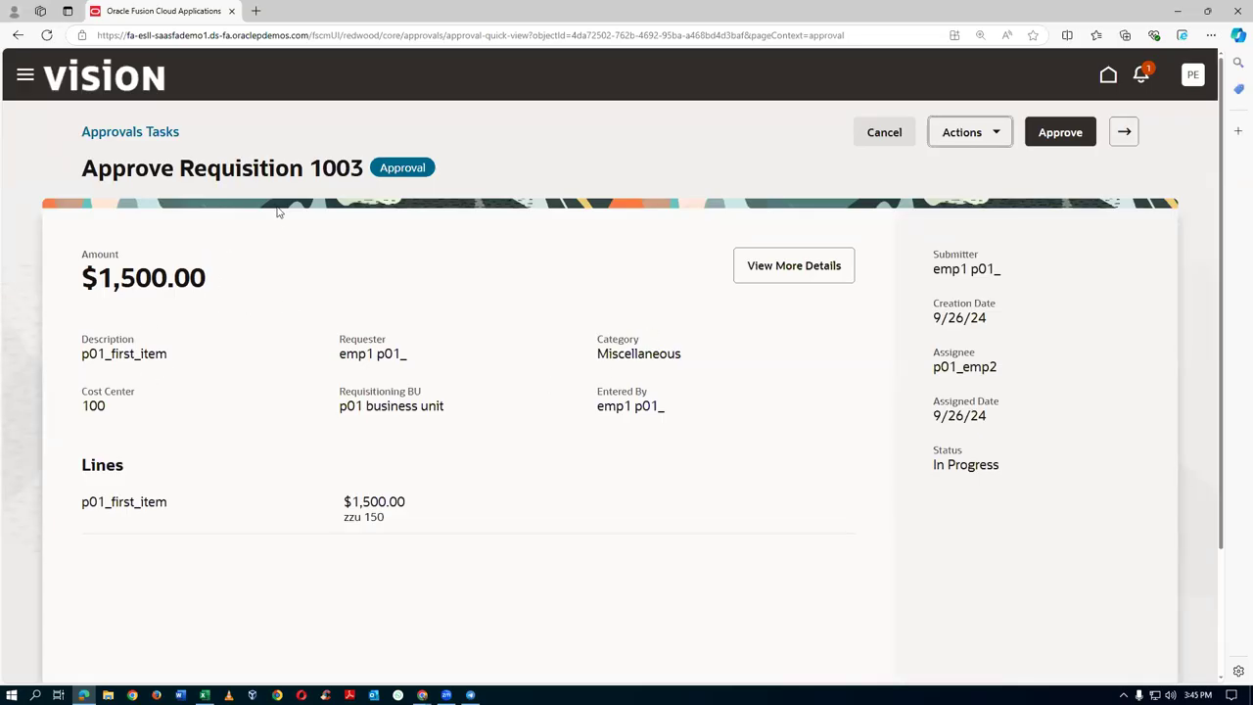
Step: Reassign the $1,500 requisition's approval to p01_emp3 with the message "Pl. examine this urgent requirment"
left_click(974, 134)
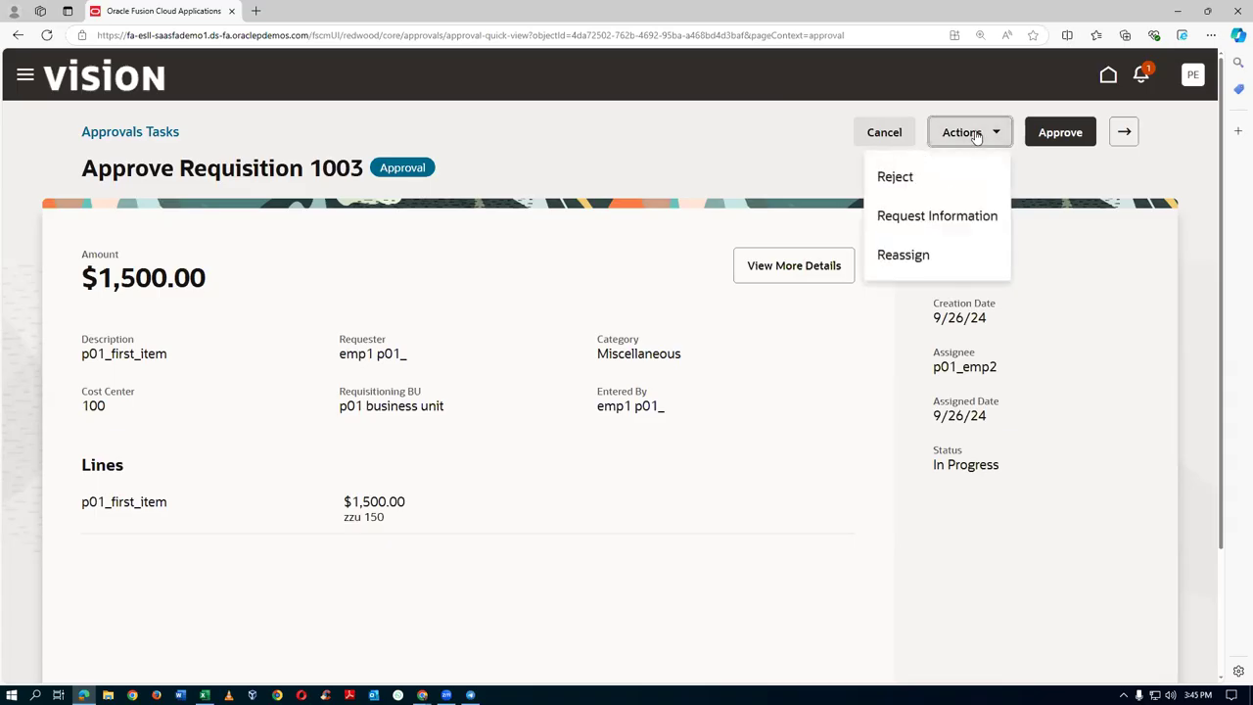
left_click(886, 262)
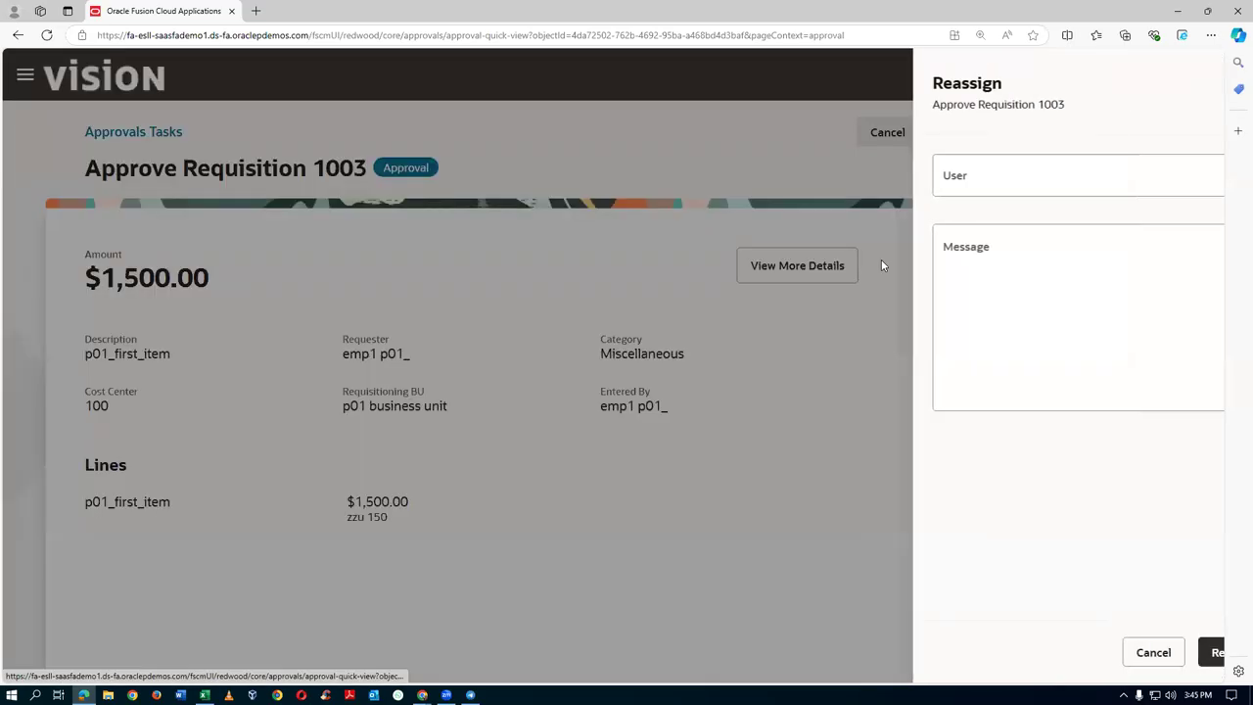
type("p01_emp3")
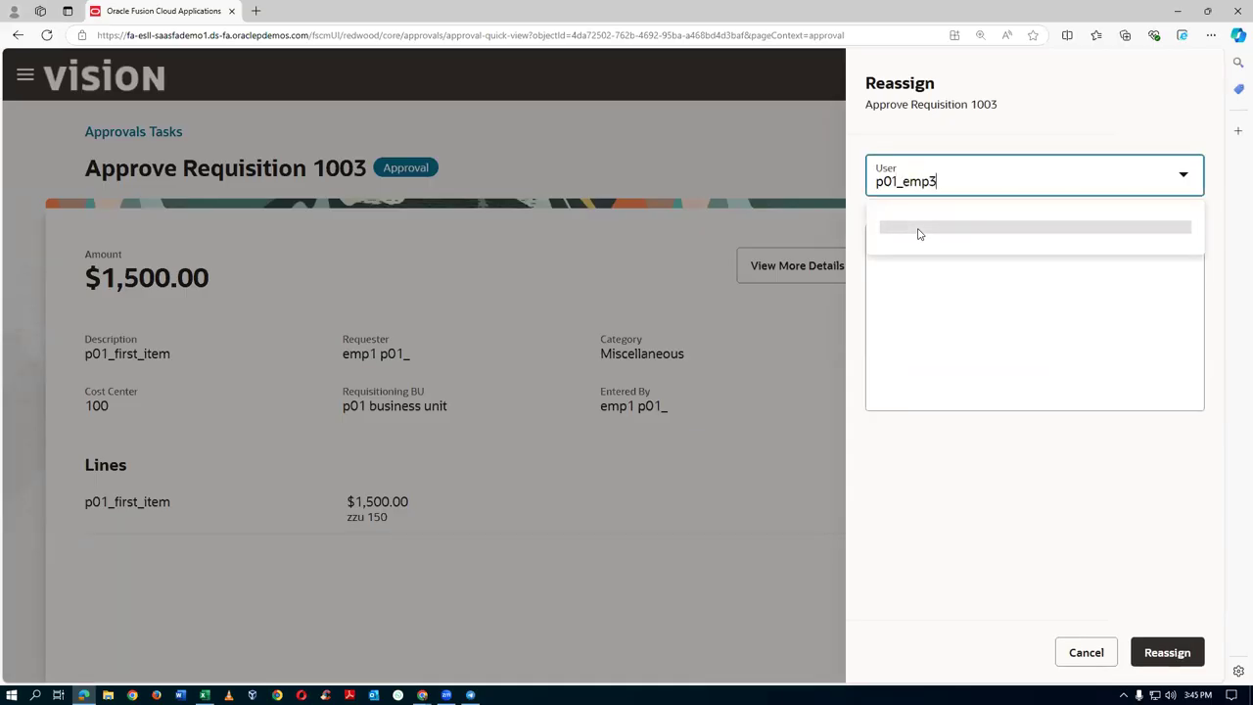
left_click(945, 240)
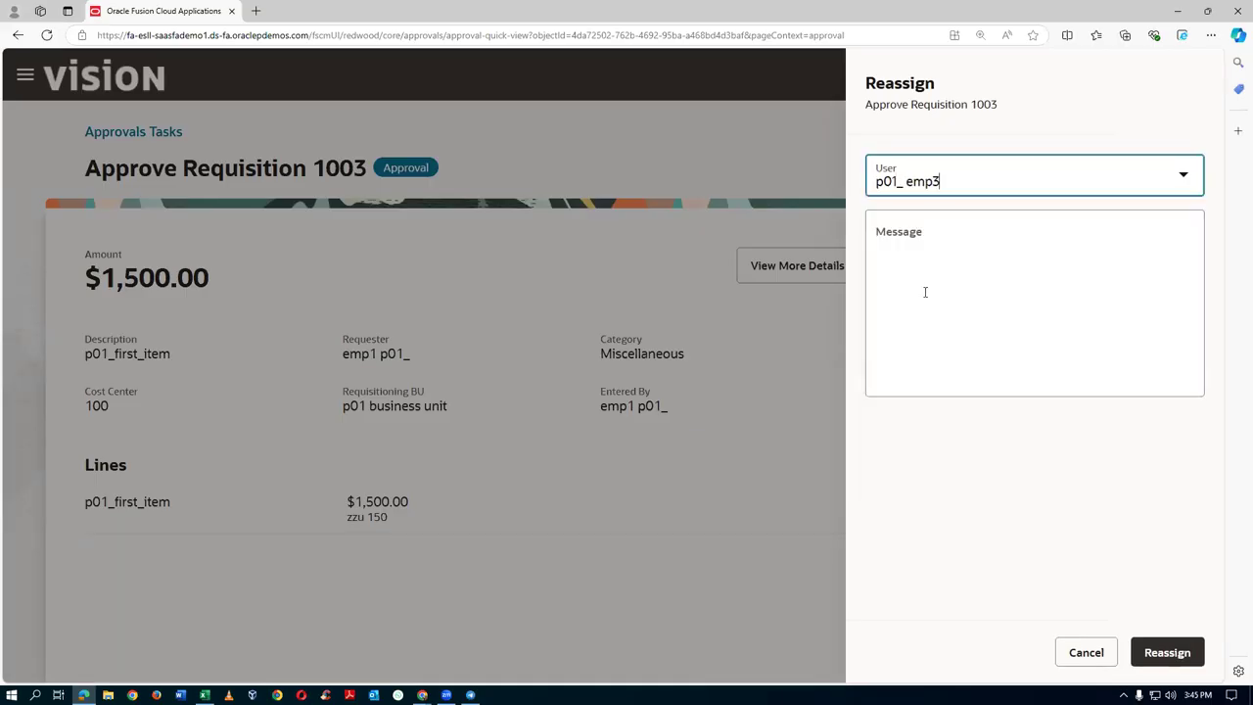
left_click(947, 241)
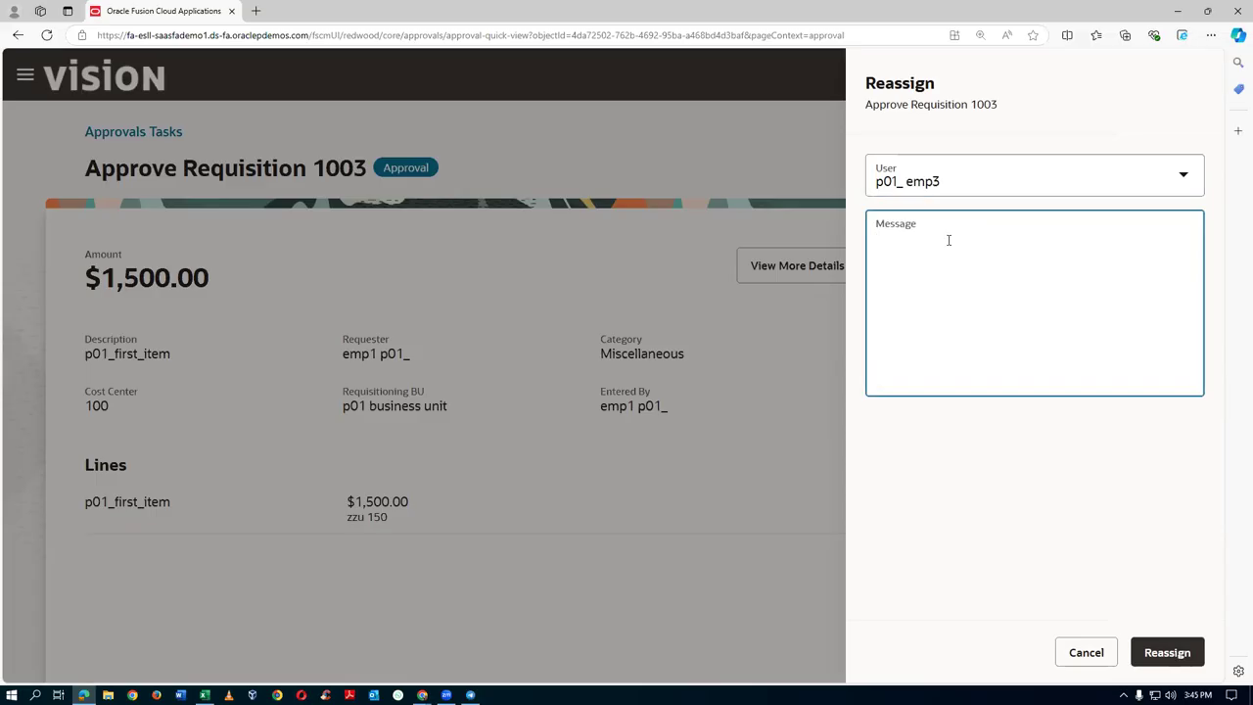
type("Pl. examine this urgent re")
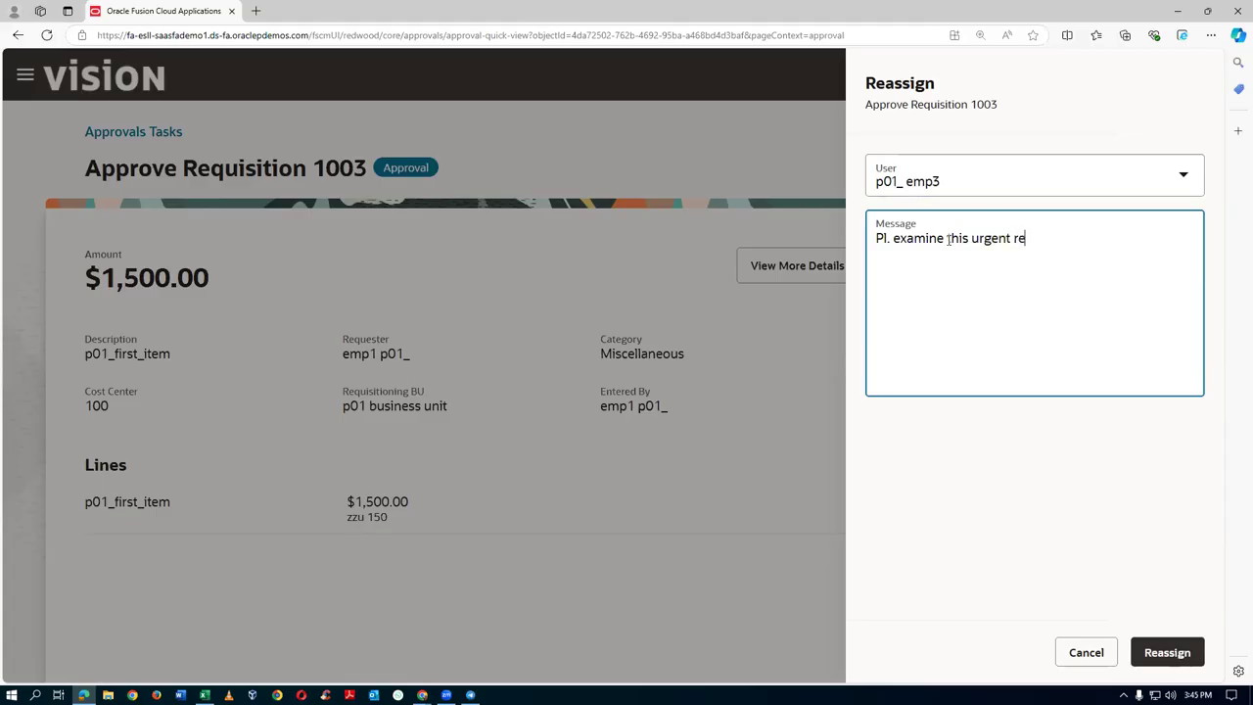
type("quirment")
left_click(1196, 653)
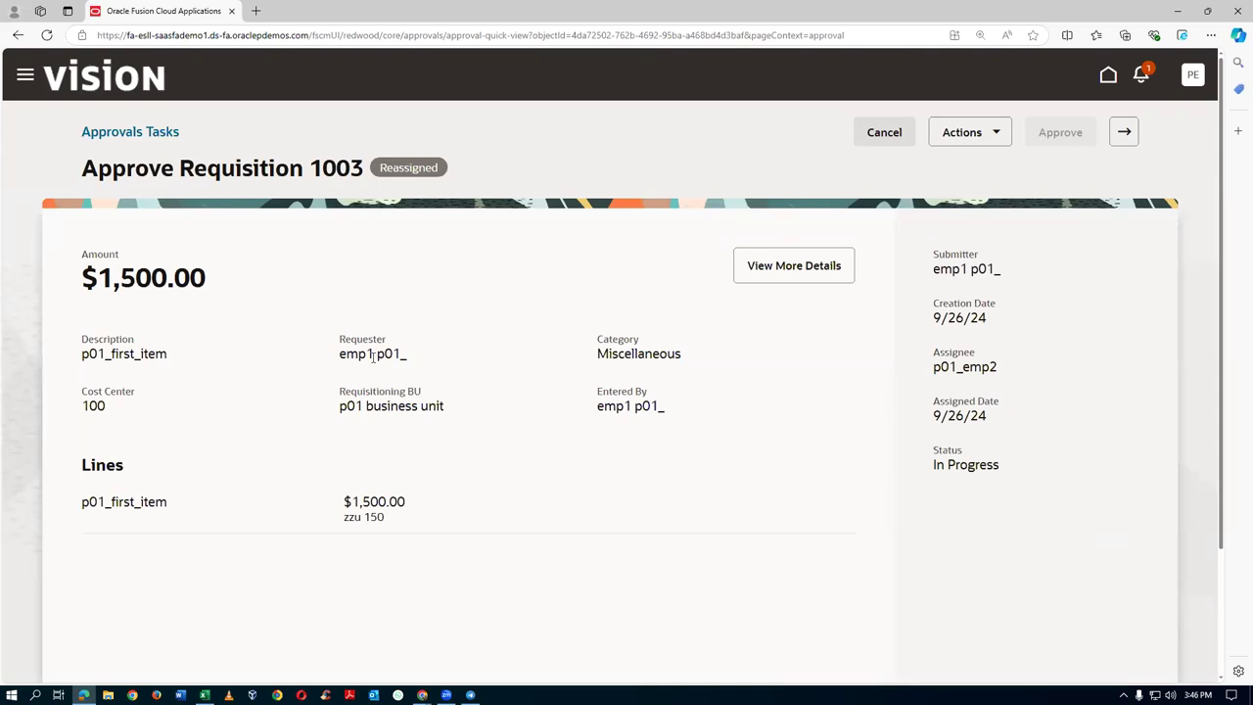
Step: Switch to the requester's Chrome session and examine the approval action details of the requisition pending approval
key("alt+Tab")
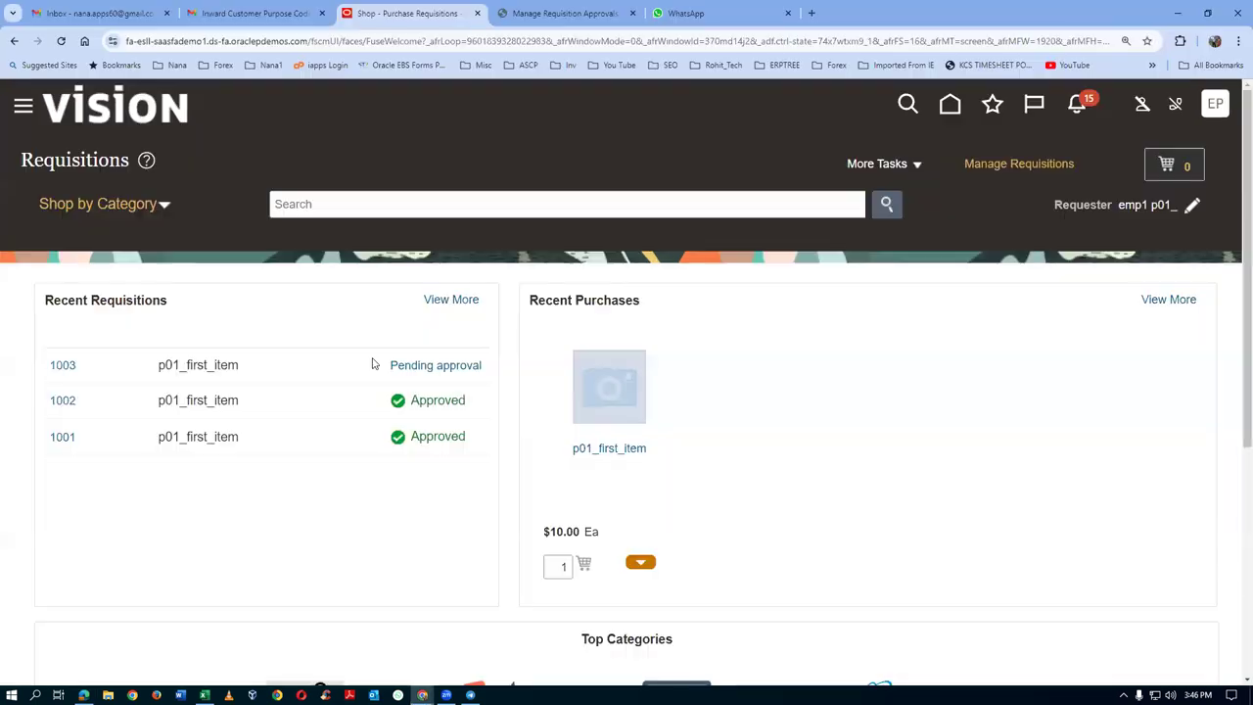
left_click(61, 365)
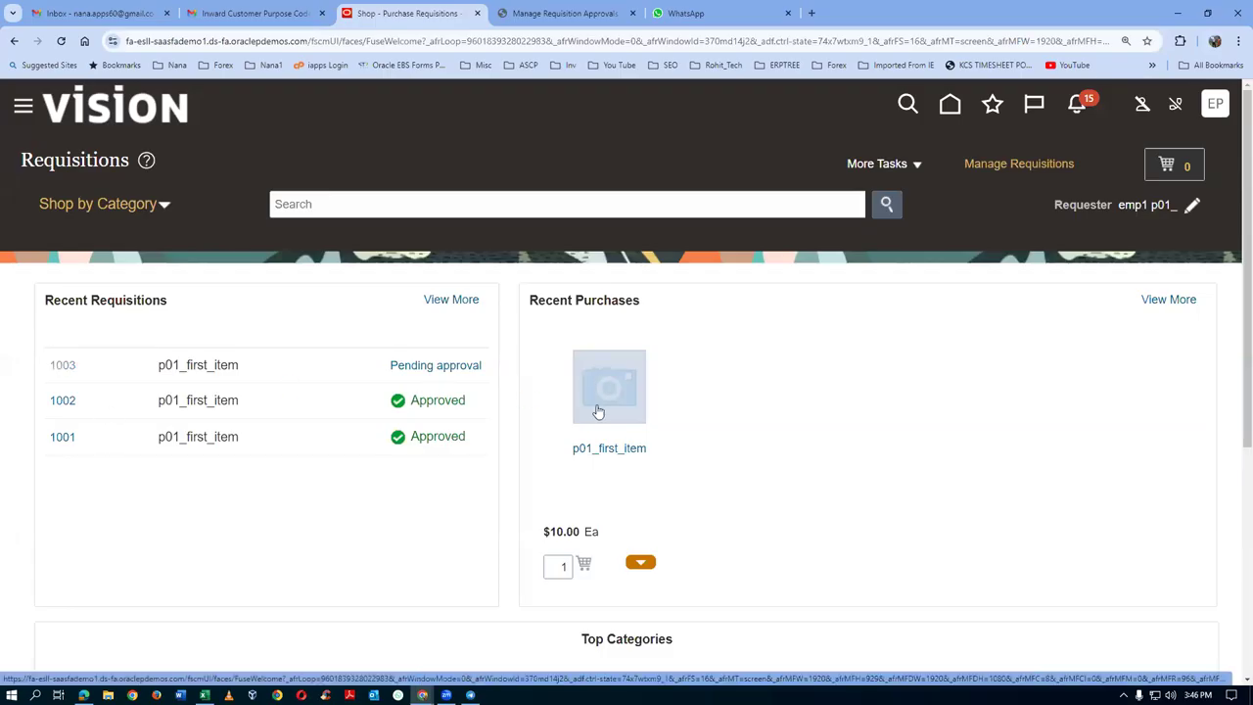
left_click(961, 442)
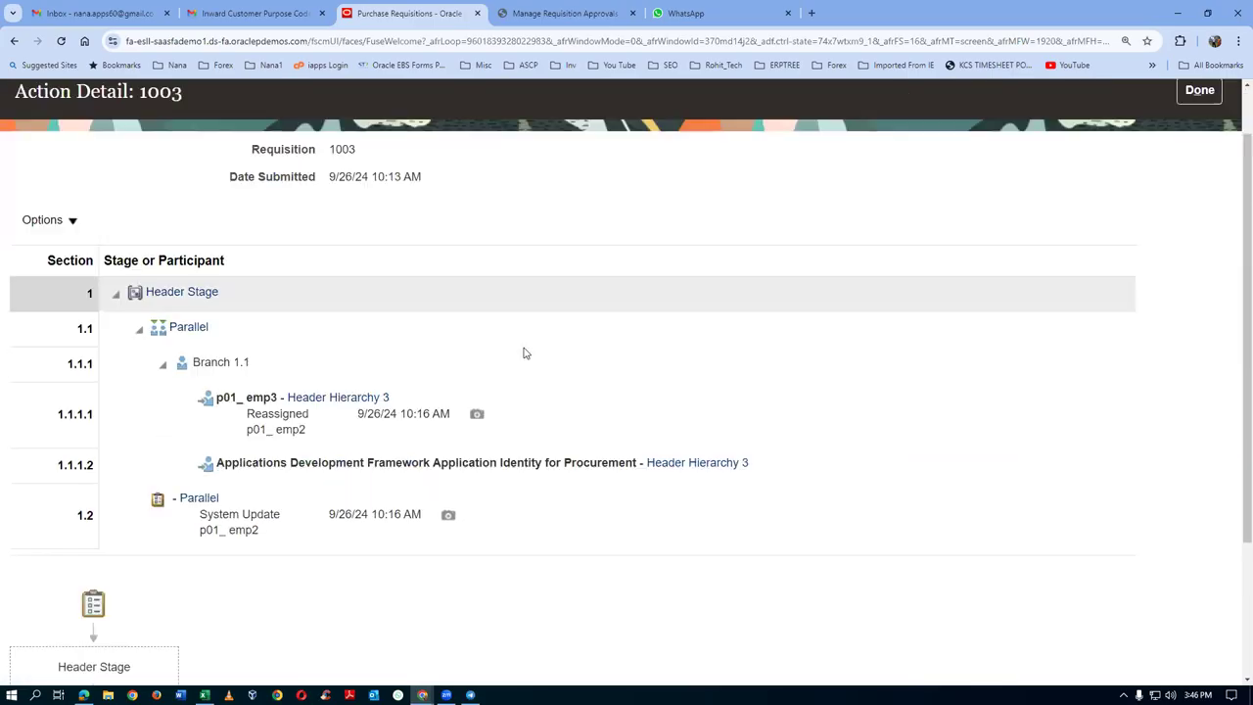
scroll(523, 352, "down", 3)
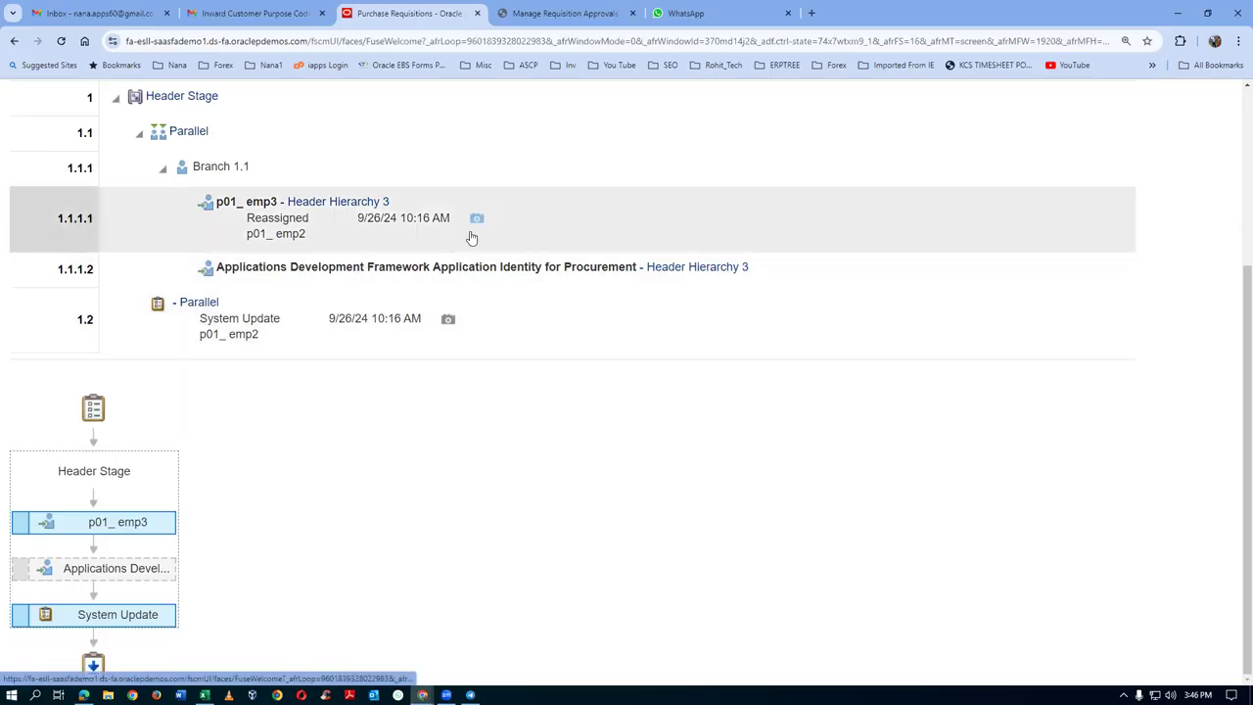
Step: Open the snapshot of p01_emp3's reassigned approval and examine the reassignment entry in its approval history
mouse_move(80, 559)
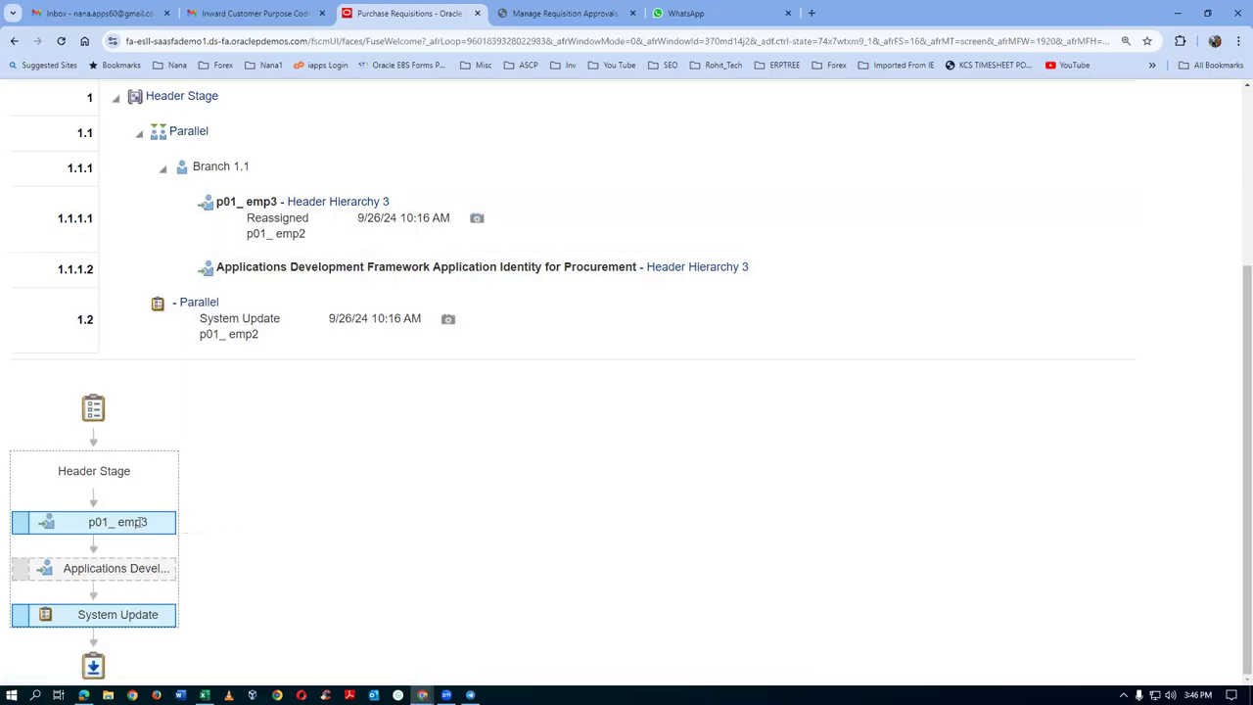
left_click(477, 217)
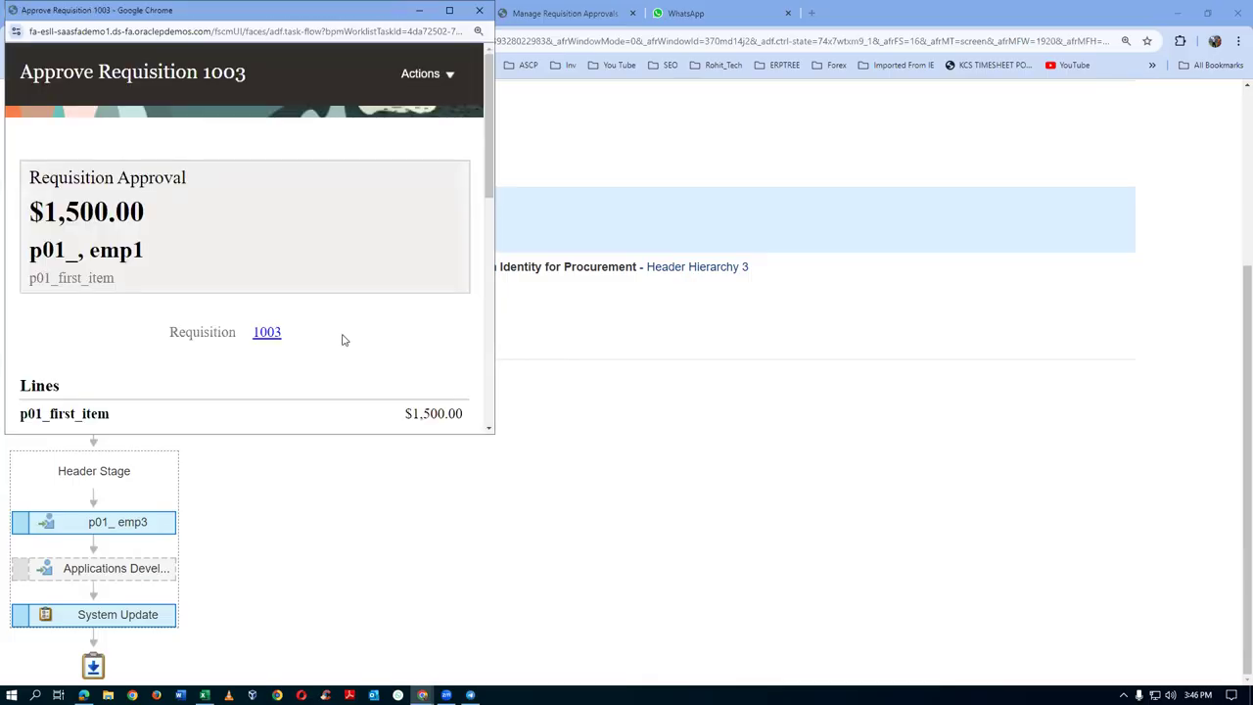
scroll(342, 340, "down", 5)
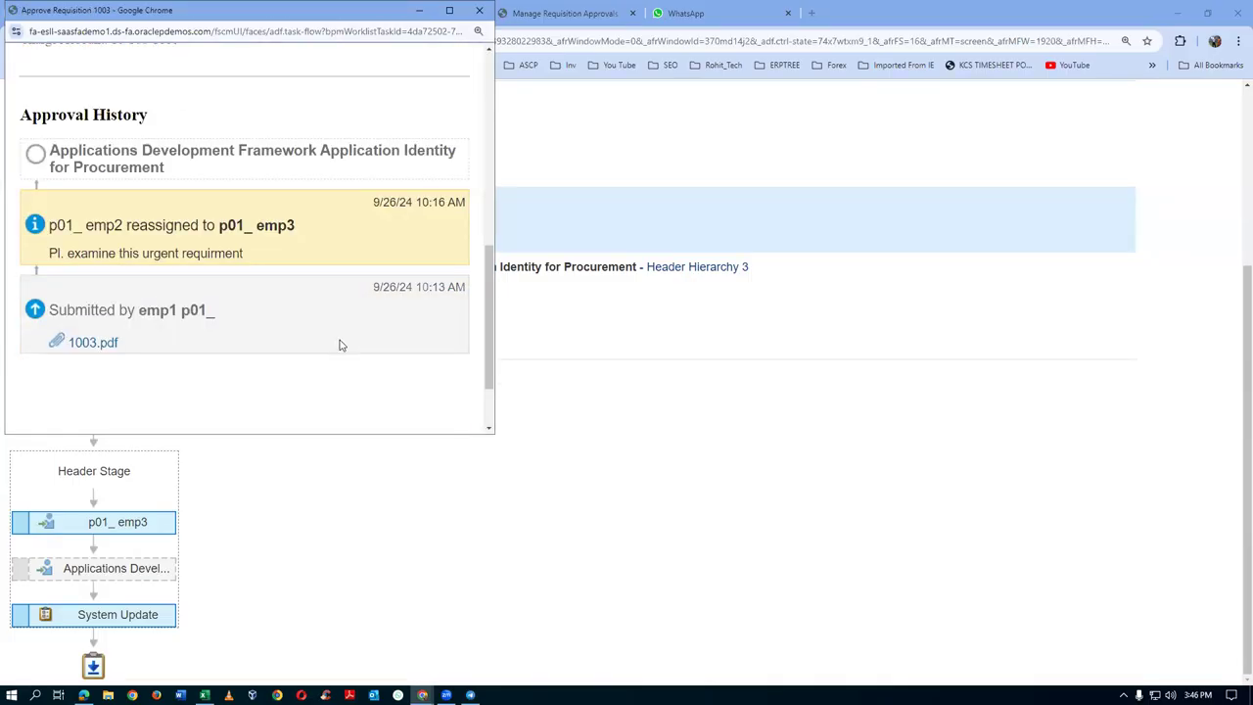
left_click_drag(68, 225, 94, 227)
mouse_move(130, 529)
left_click(110, 228)
left_click_drag(220, 225, 289, 225)
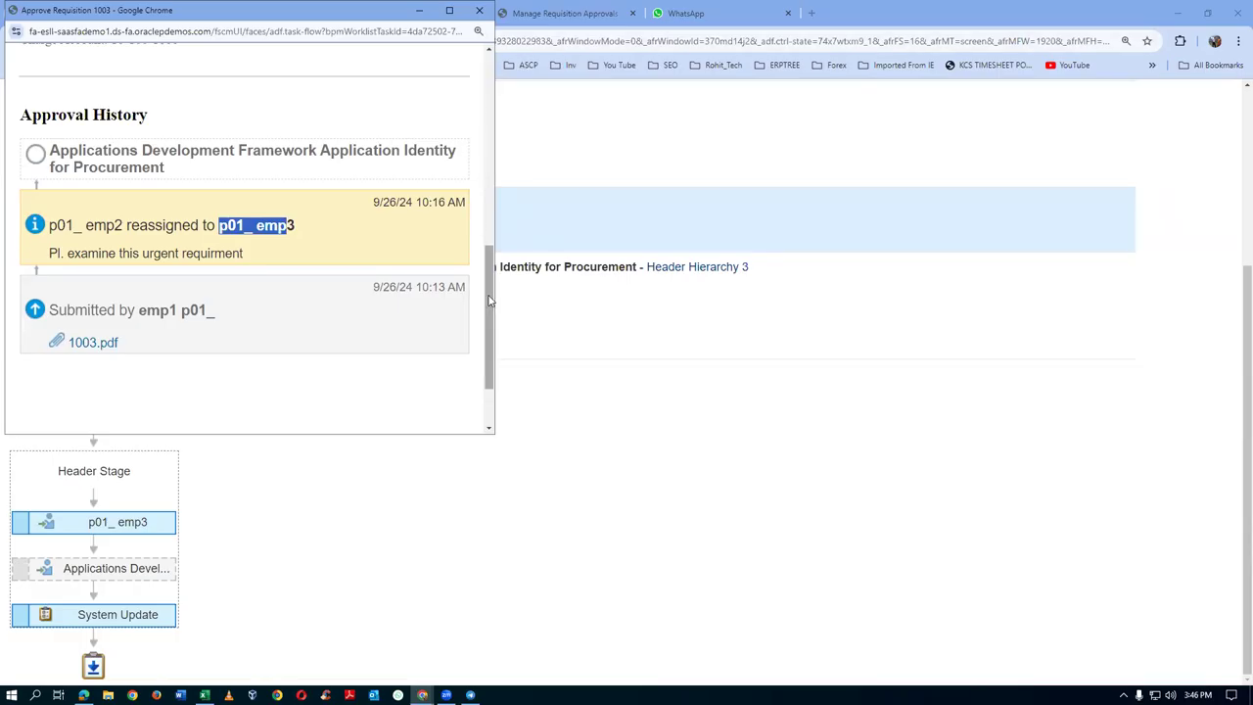
Step: Check which actions are available on the reassigned approval, and close both the snapshot and the action details
left_click_drag(487, 323, 501, 101)
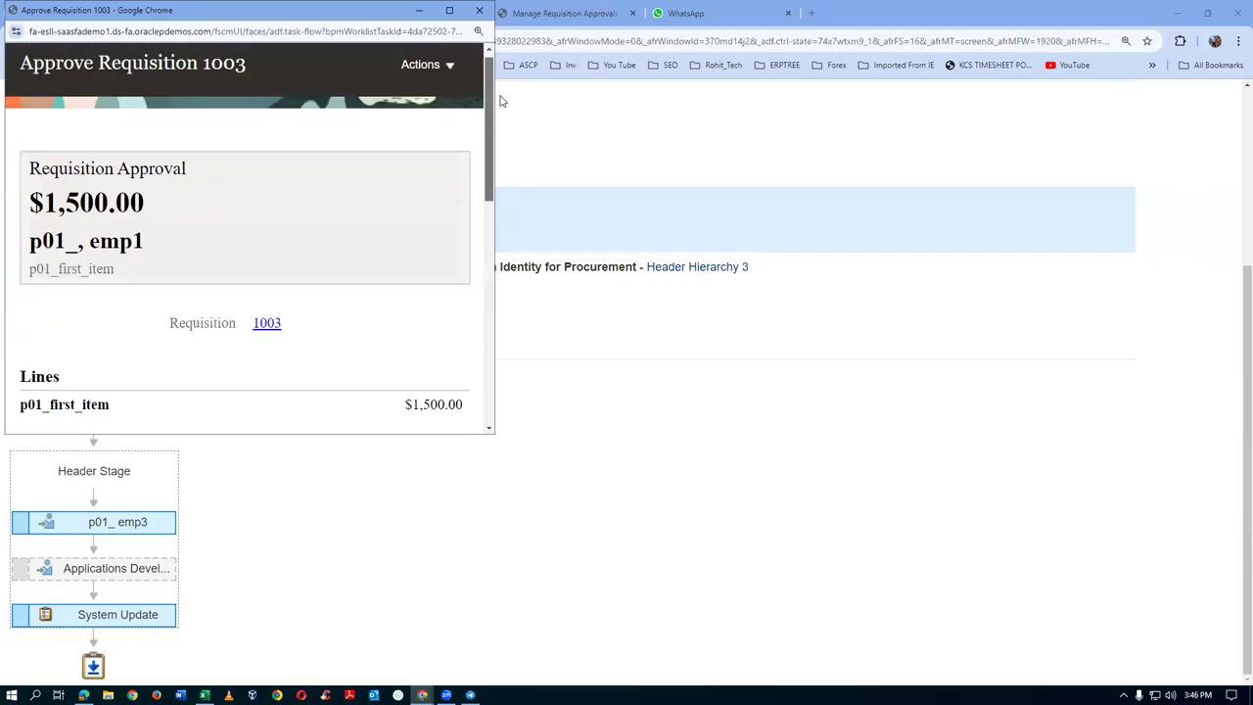
left_click(420, 78)
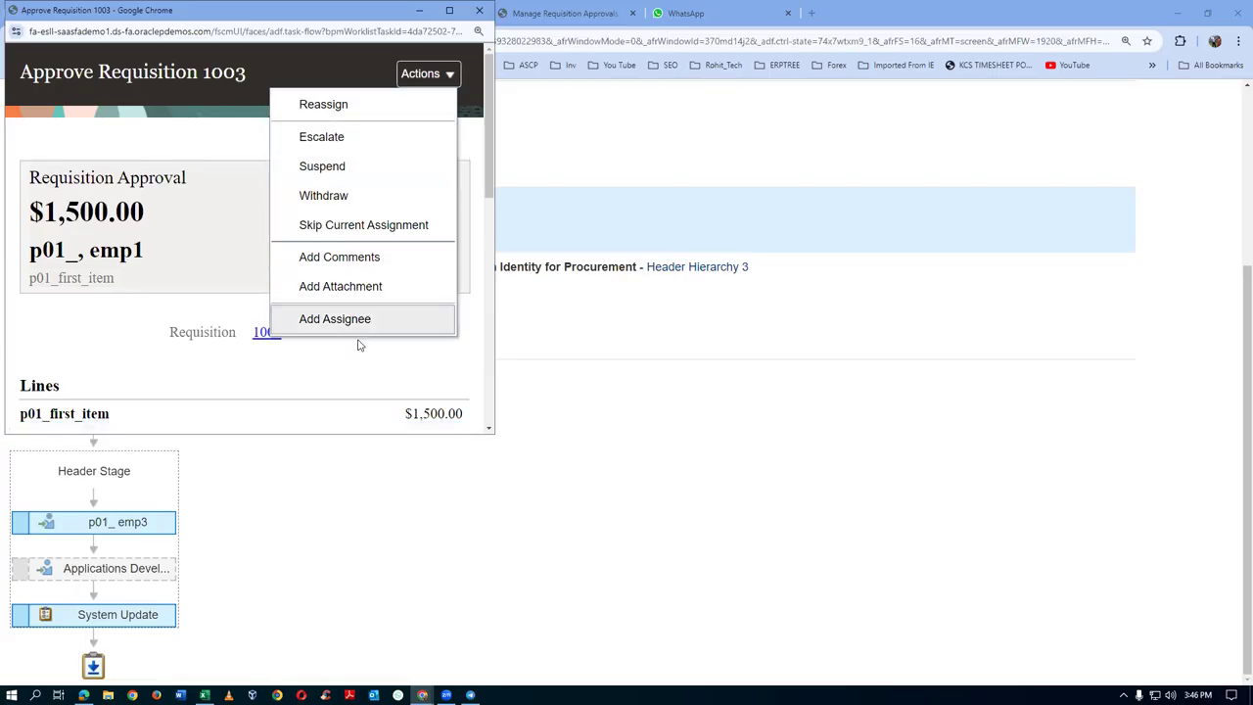
left_click(481, 16)
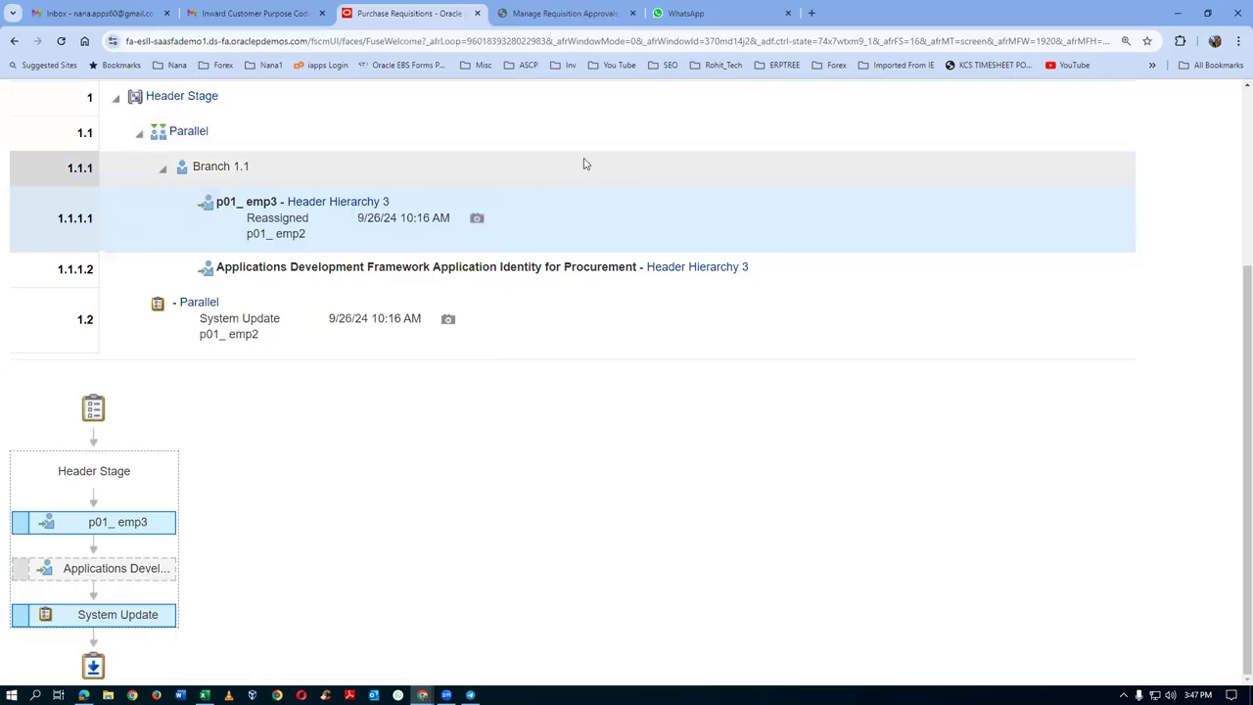
scroll(565, 452, "up", 2)
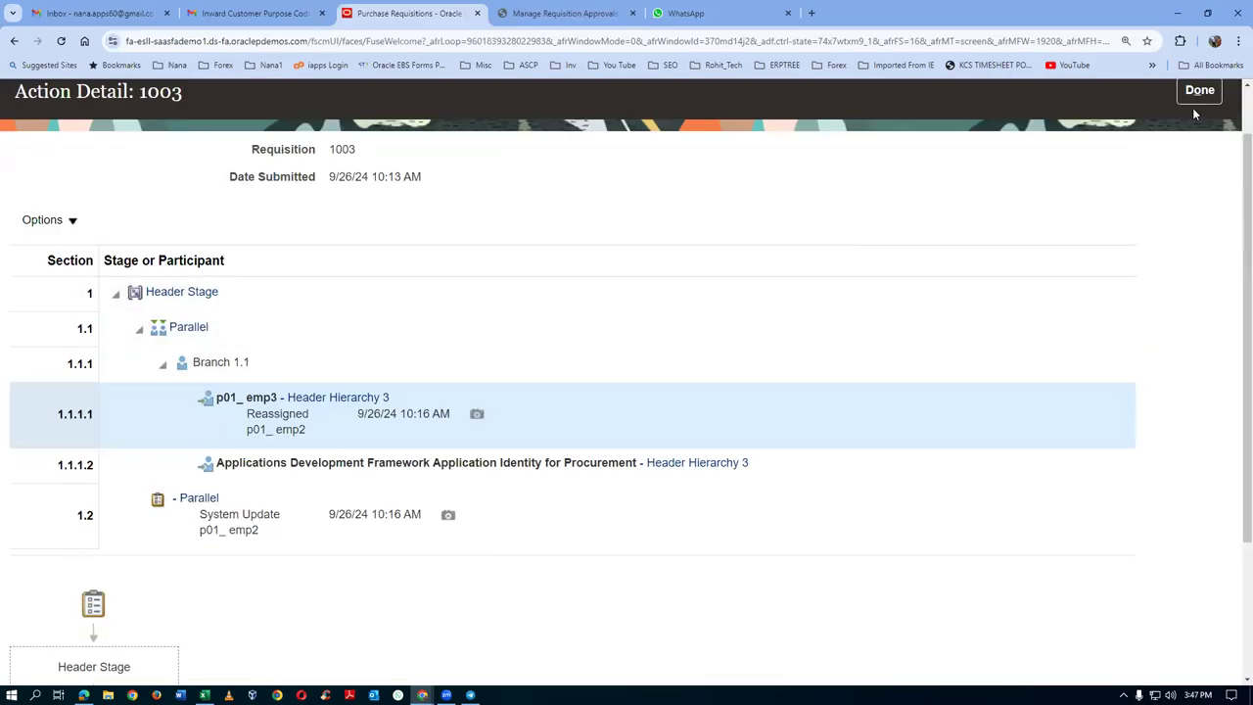
left_click(1198, 92)
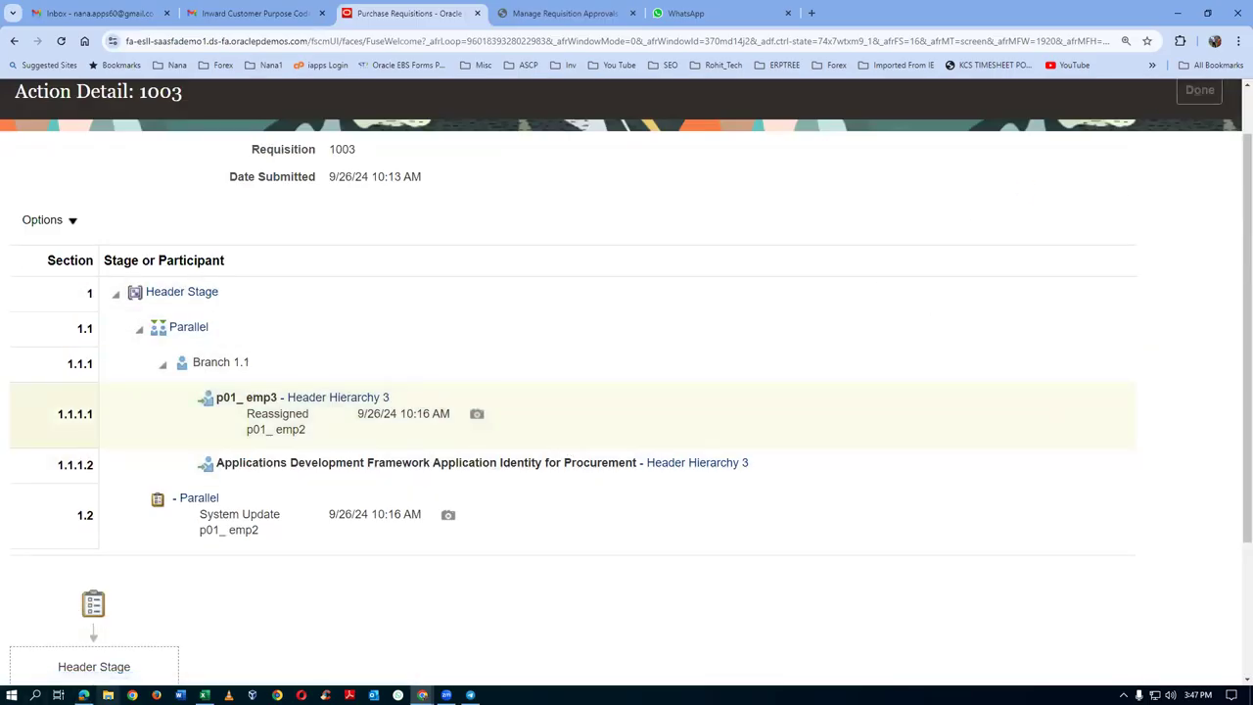
Step: Switch to the approver's Edge session and sign out of p01_emp2, confirming the logout
key("alt+Tab")
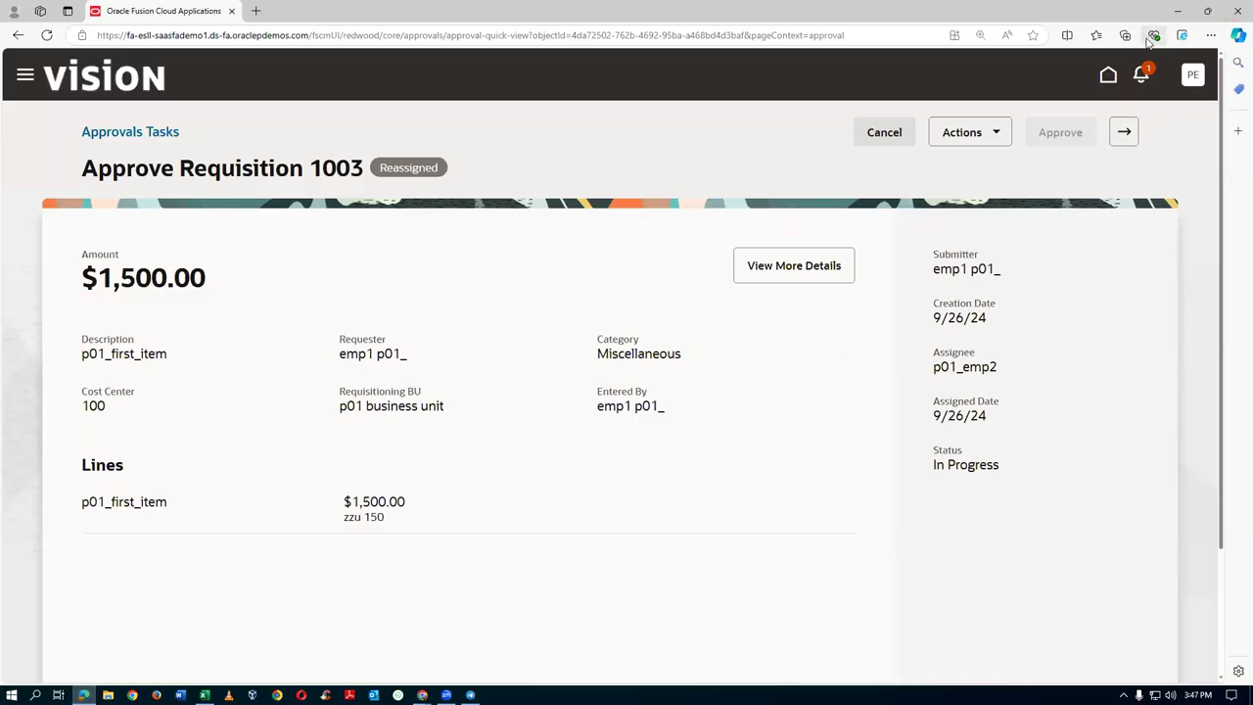
left_click(1192, 76)
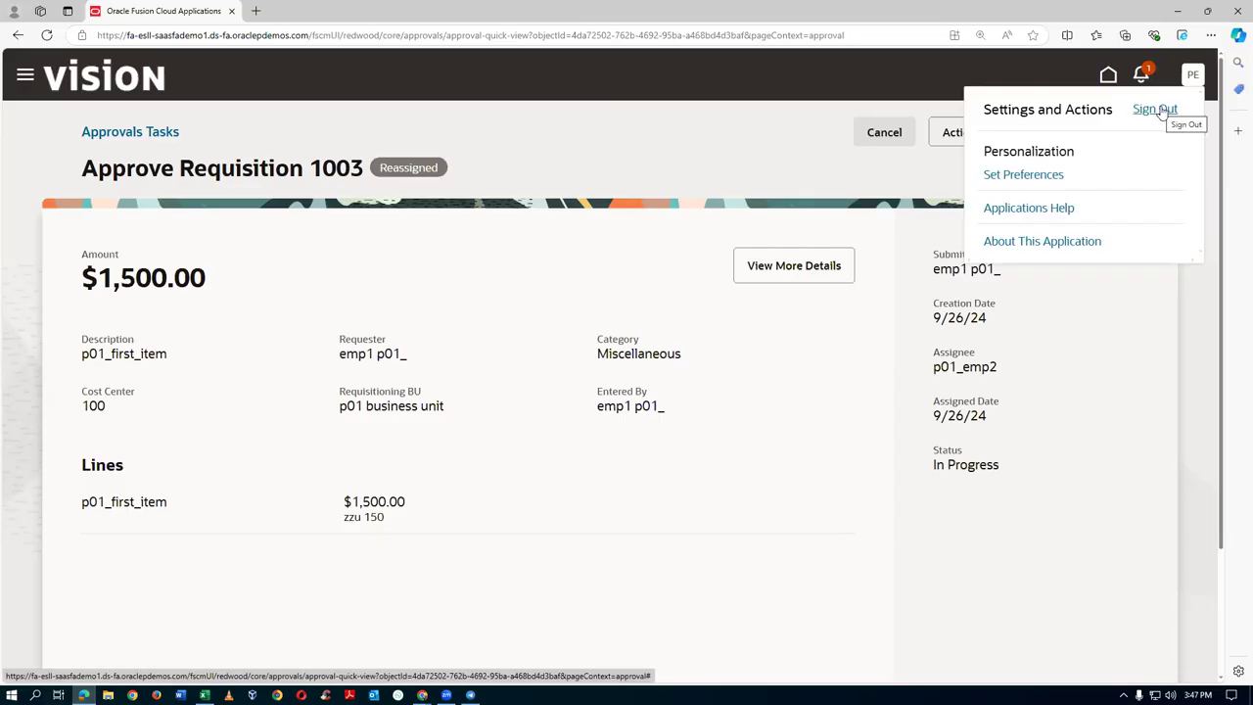
left_click(1158, 110)
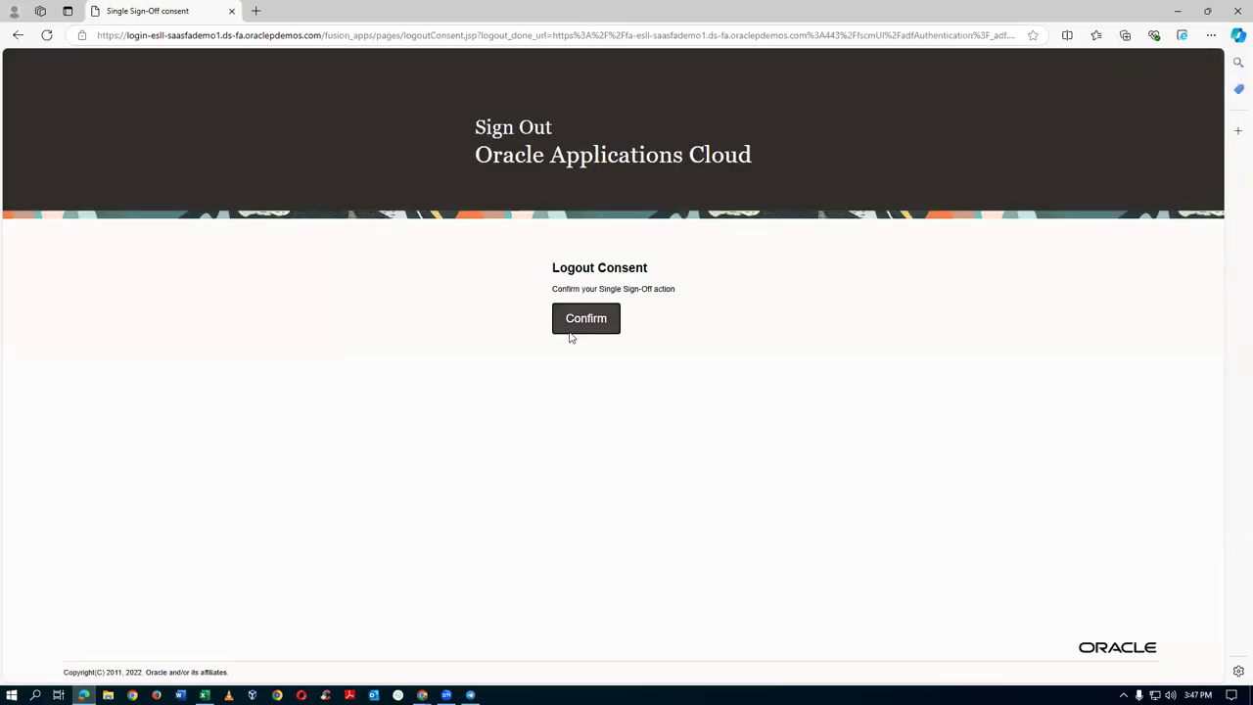
left_click(570, 336)
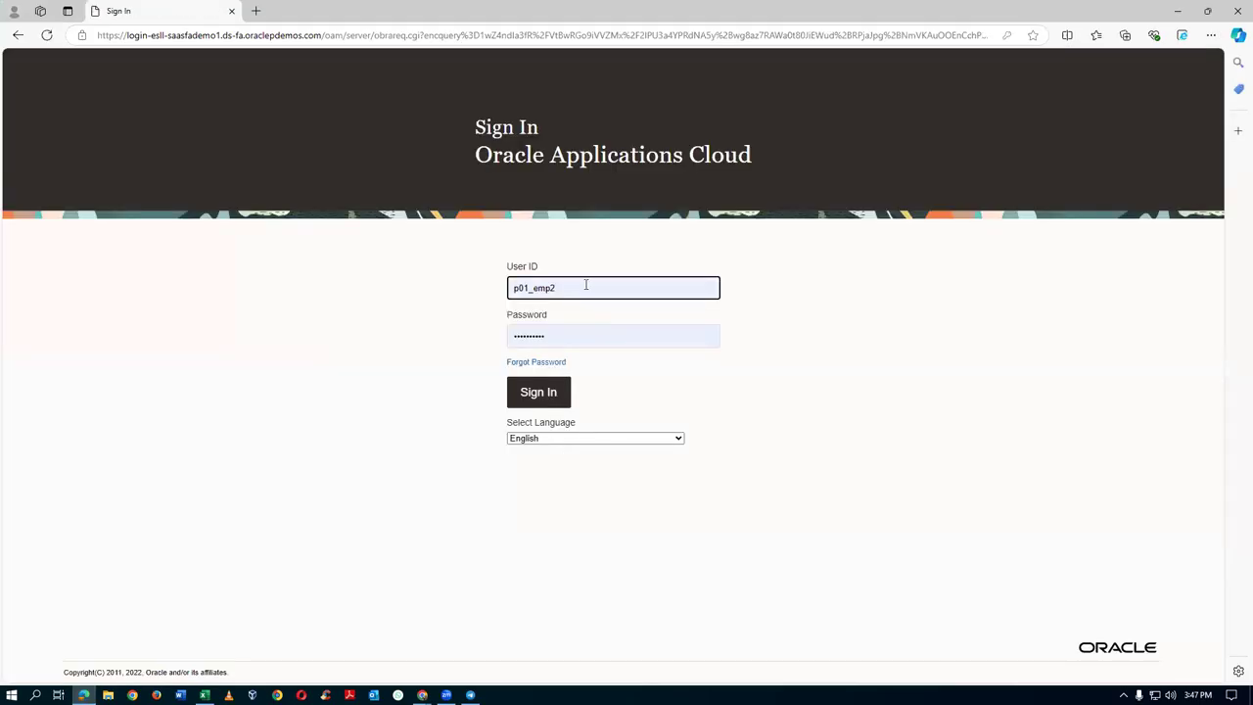
Step: Change the user ID to p01_emp3 and sign in with the saved password
left_click(585, 285)
key("BackSpace")
type("3")
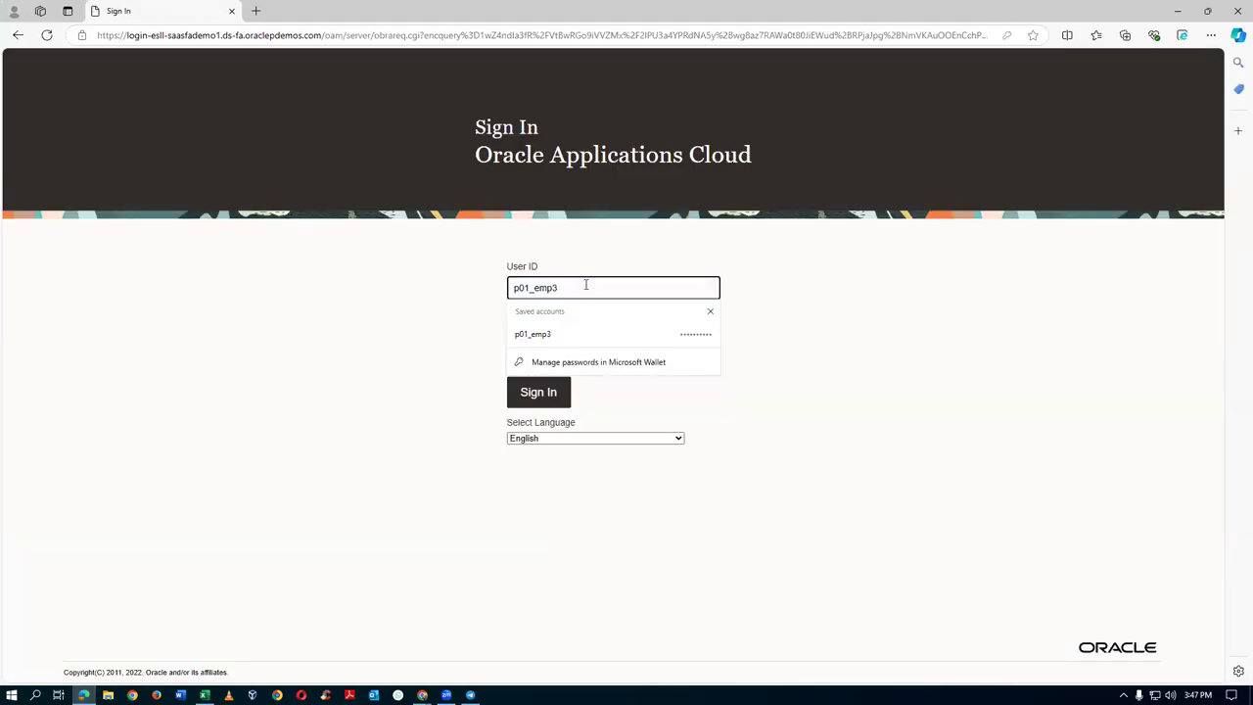
left_click(538, 390)
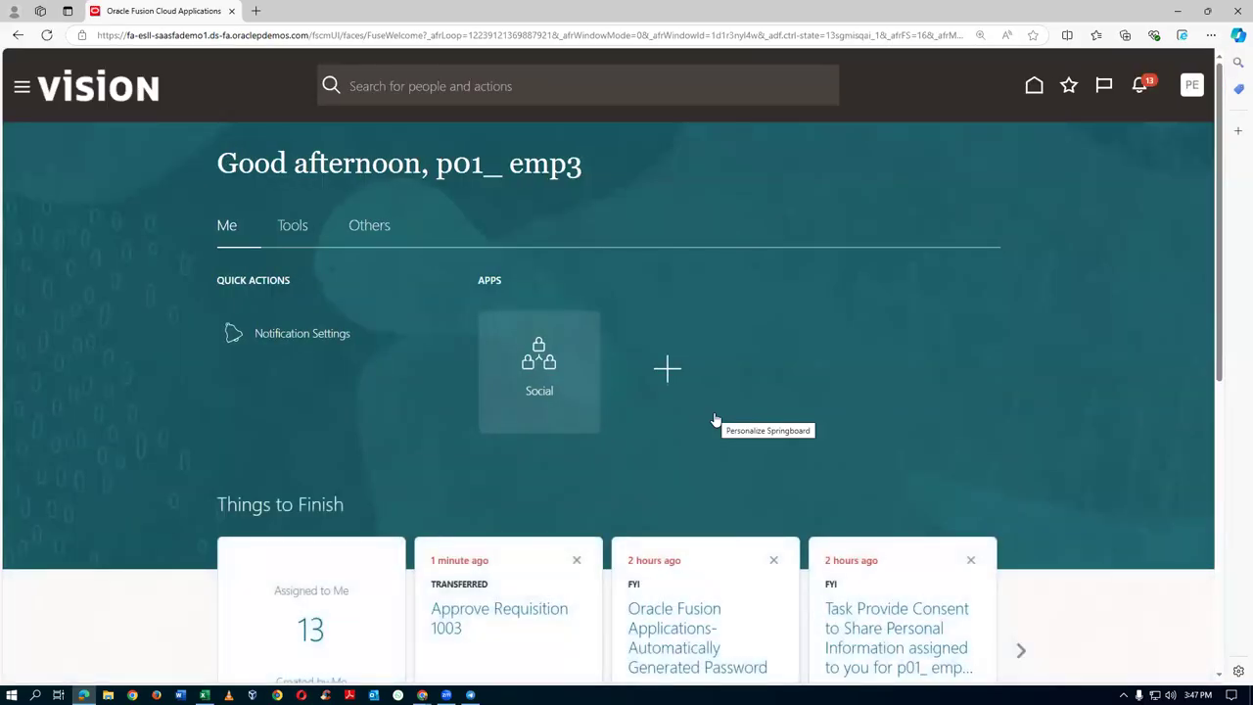
Step: Open the transferred requisition approval from the notifications and review its details, lines, comments, and approval history
left_click(1140, 85)
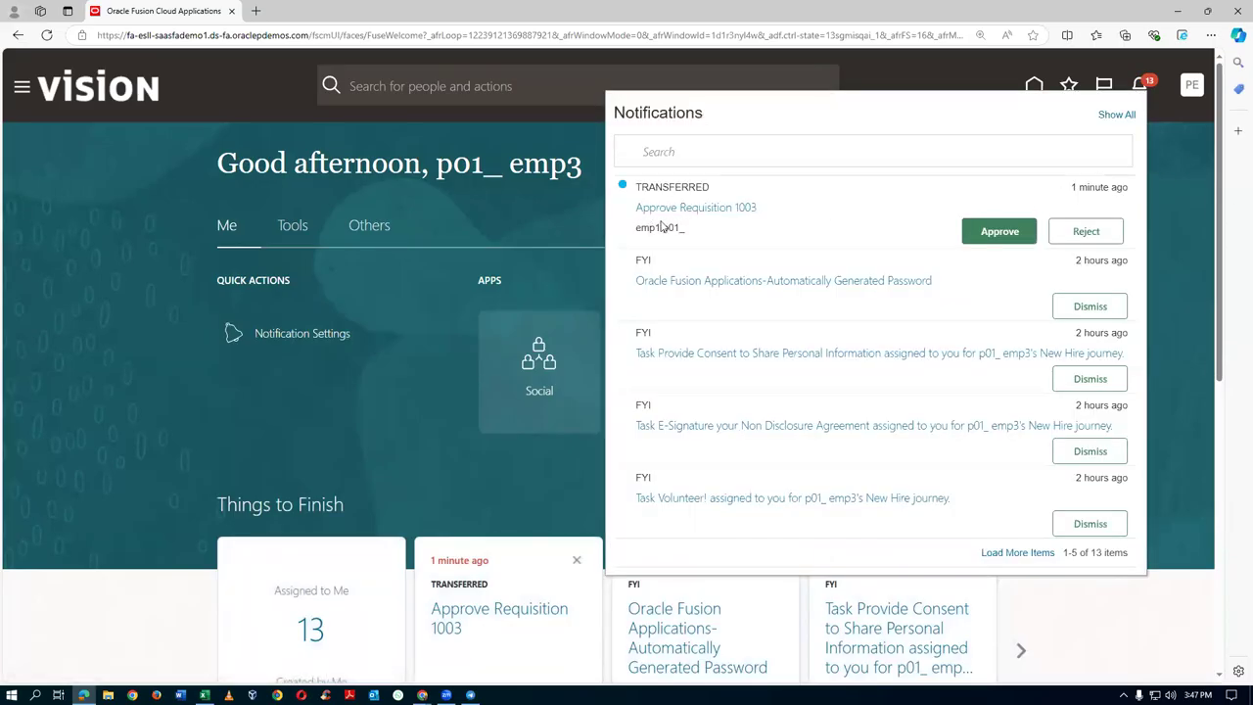
left_click(682, 211)
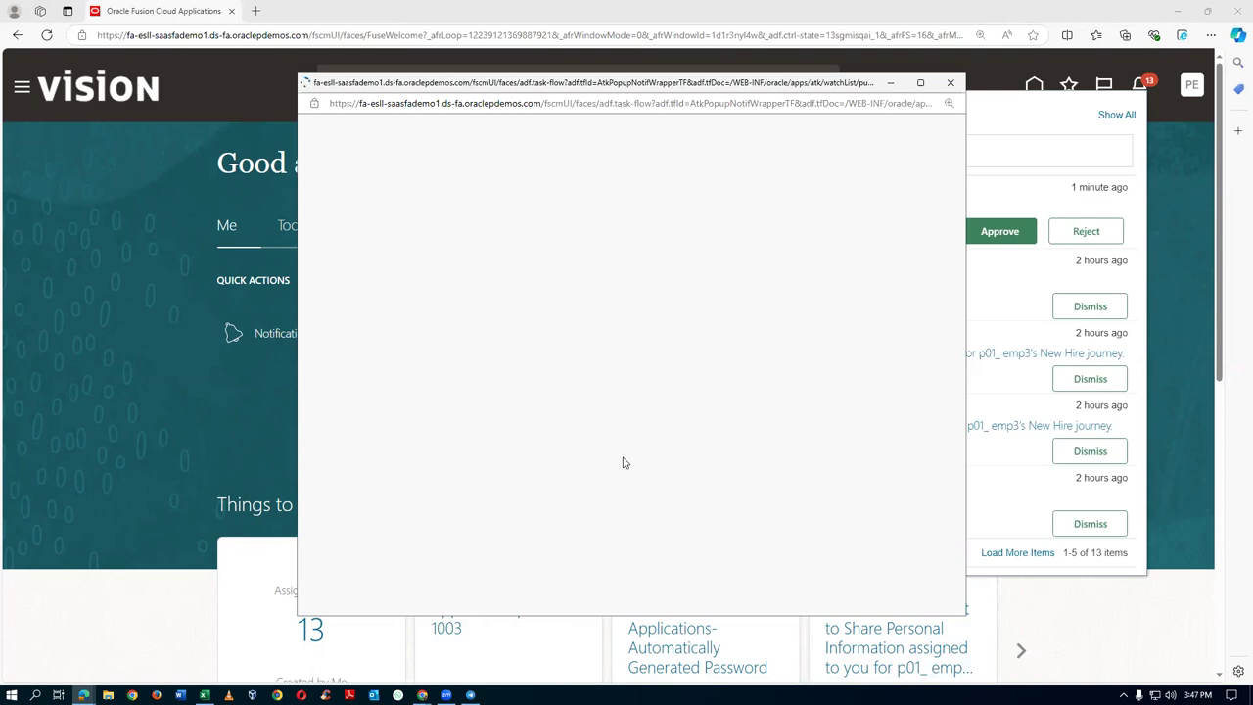
scroll(647, 406, "down", 3)
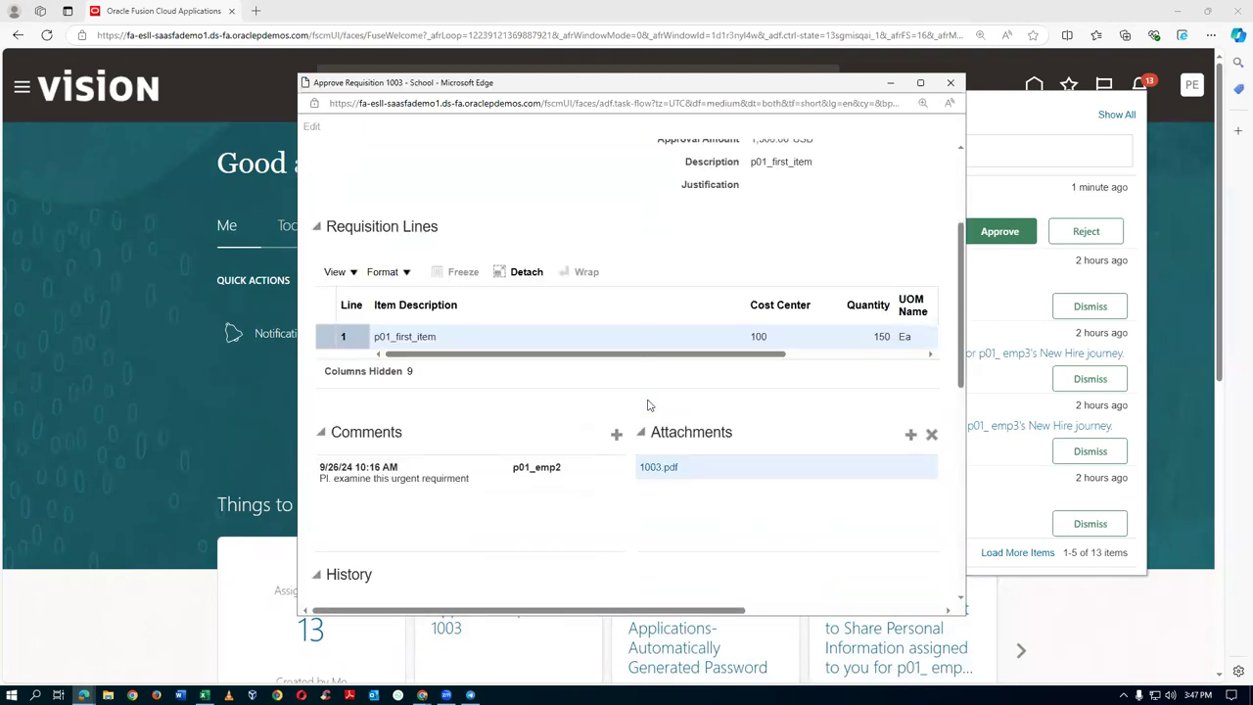
scroll(646, 405, "down", 10)
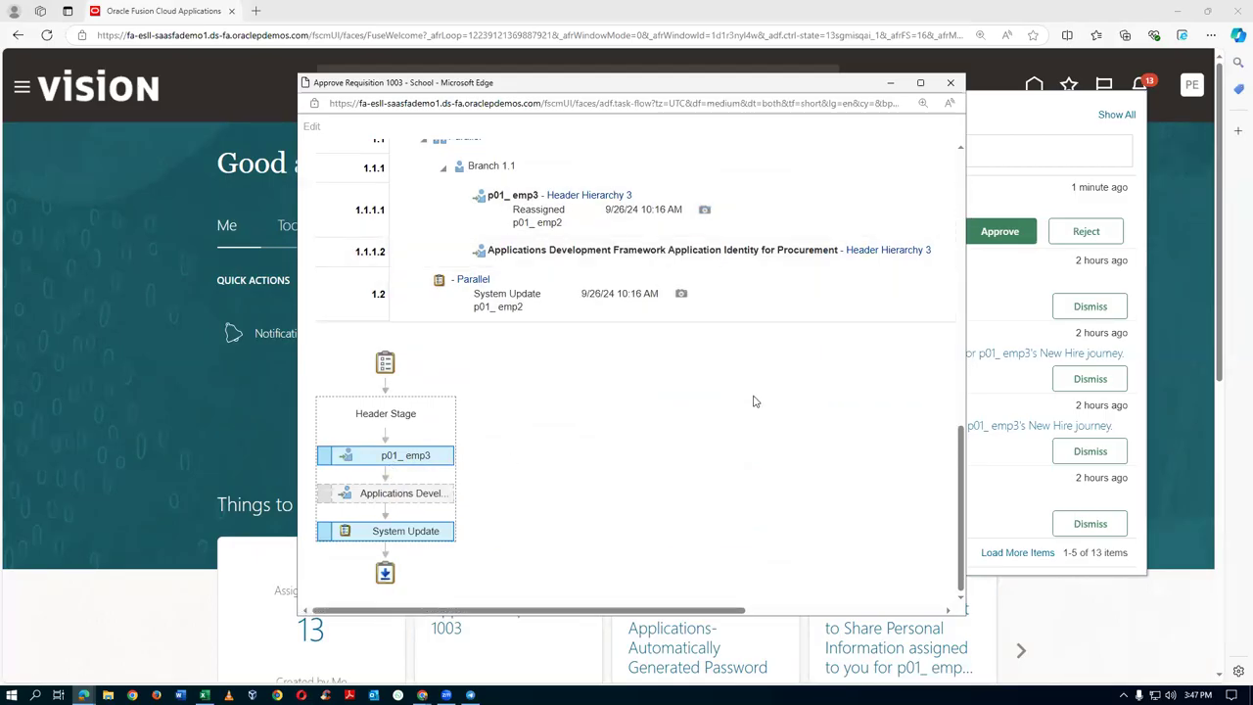
scroll(757, 402, "up", 3)
scroll(756, 402, "up", 5)
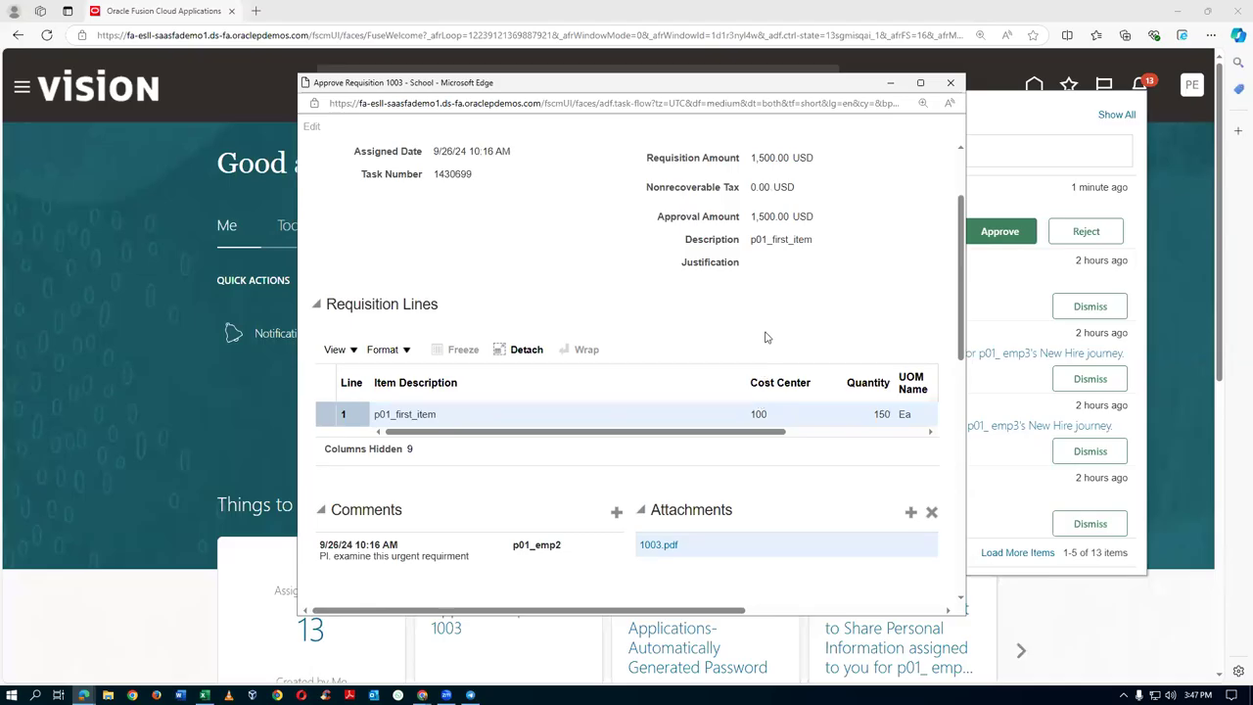
scroll(760, 294, "up", 3)
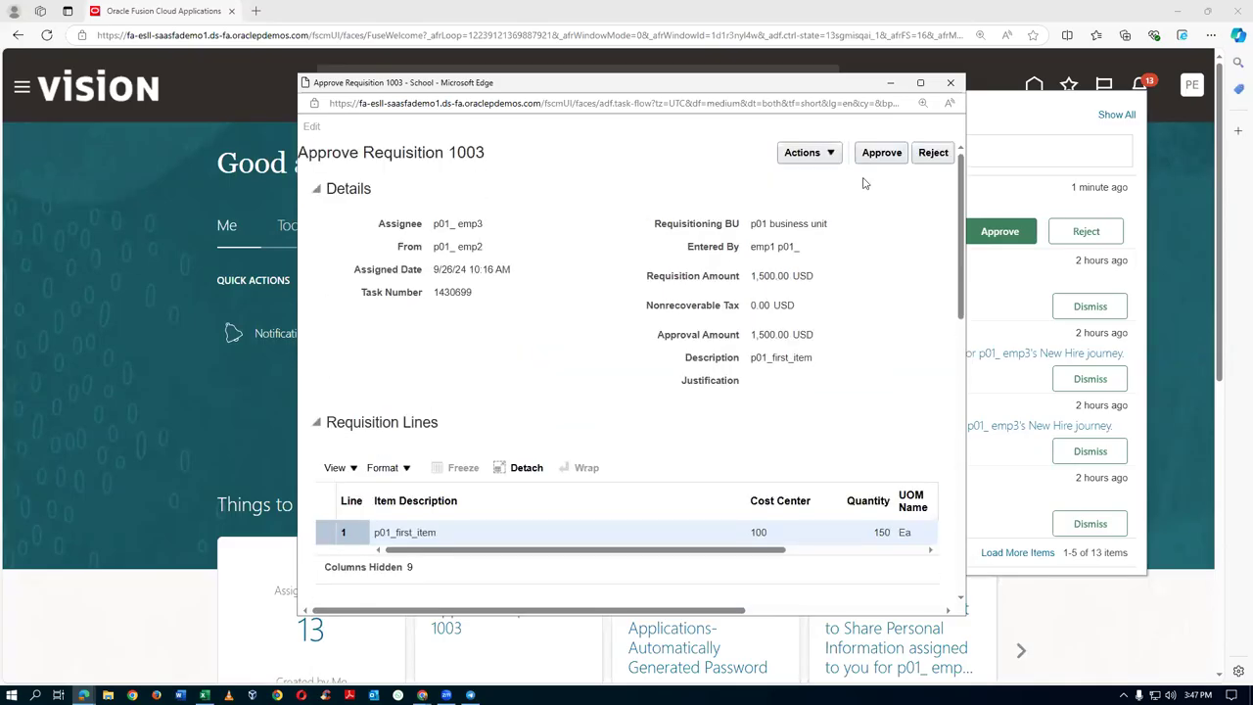
Step: Close the approval details and approve the $1,500 requisition directly from the notifications list
left_click(957, 84)
left_click(1003, 232)
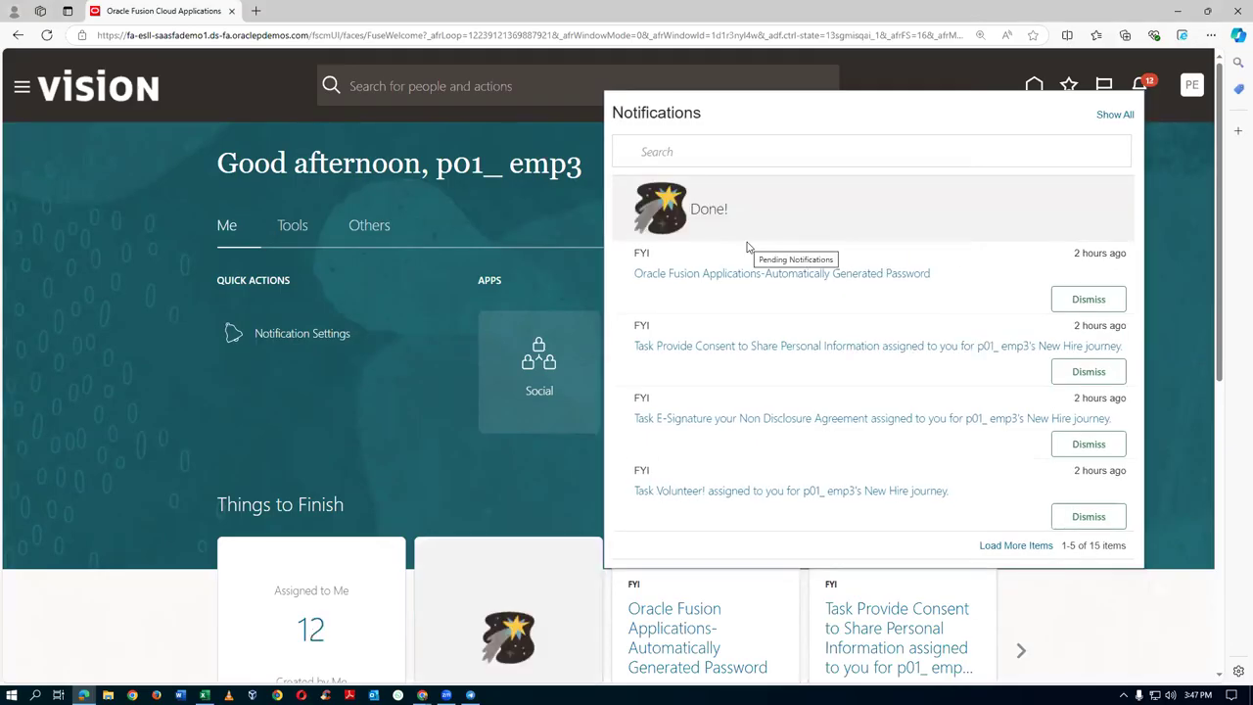
left_click(80, 311)
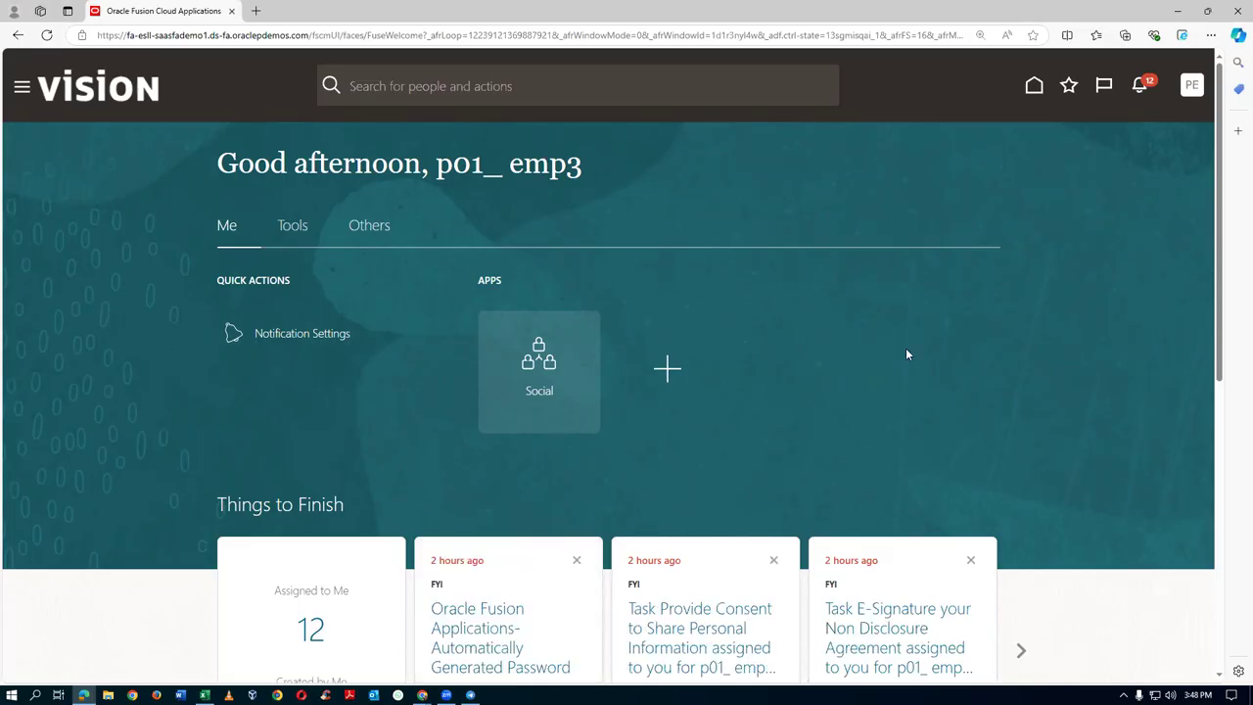
Step: Switch to the requester's Chrome session, reopen the $1,500 requisition, and examine its document history and the submission's action details
key("alt+Tab")
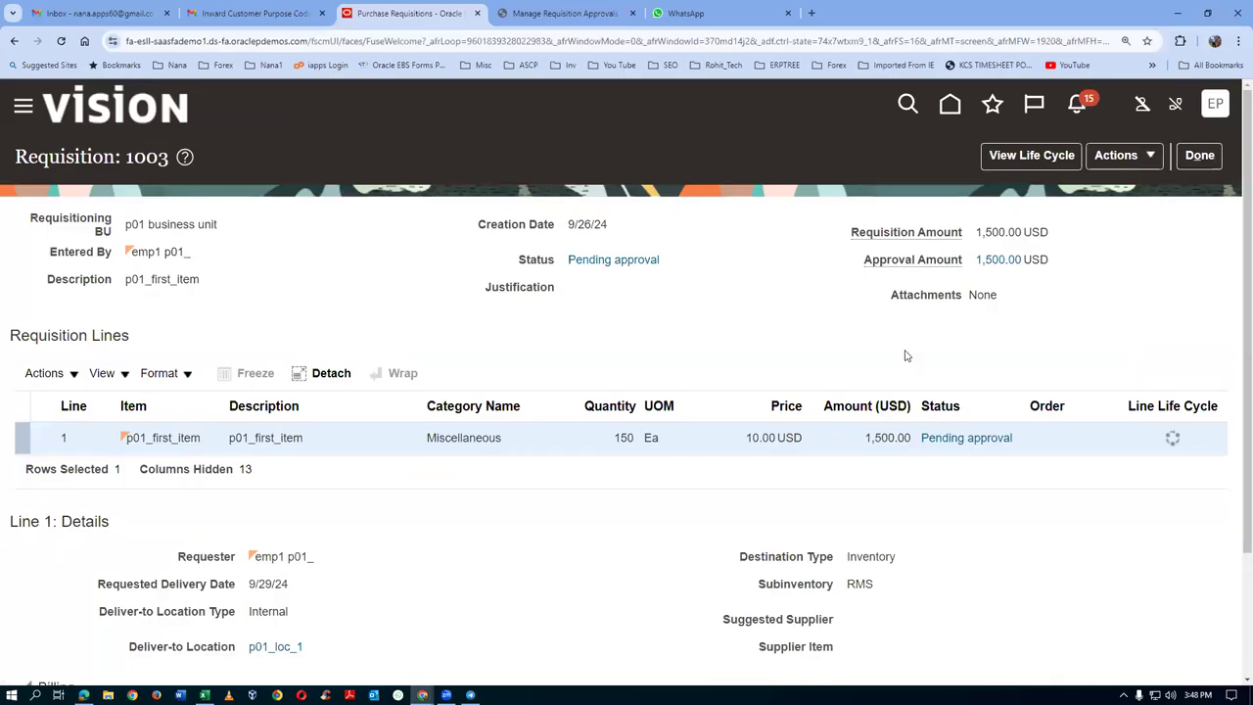
left_click(1182, 162)
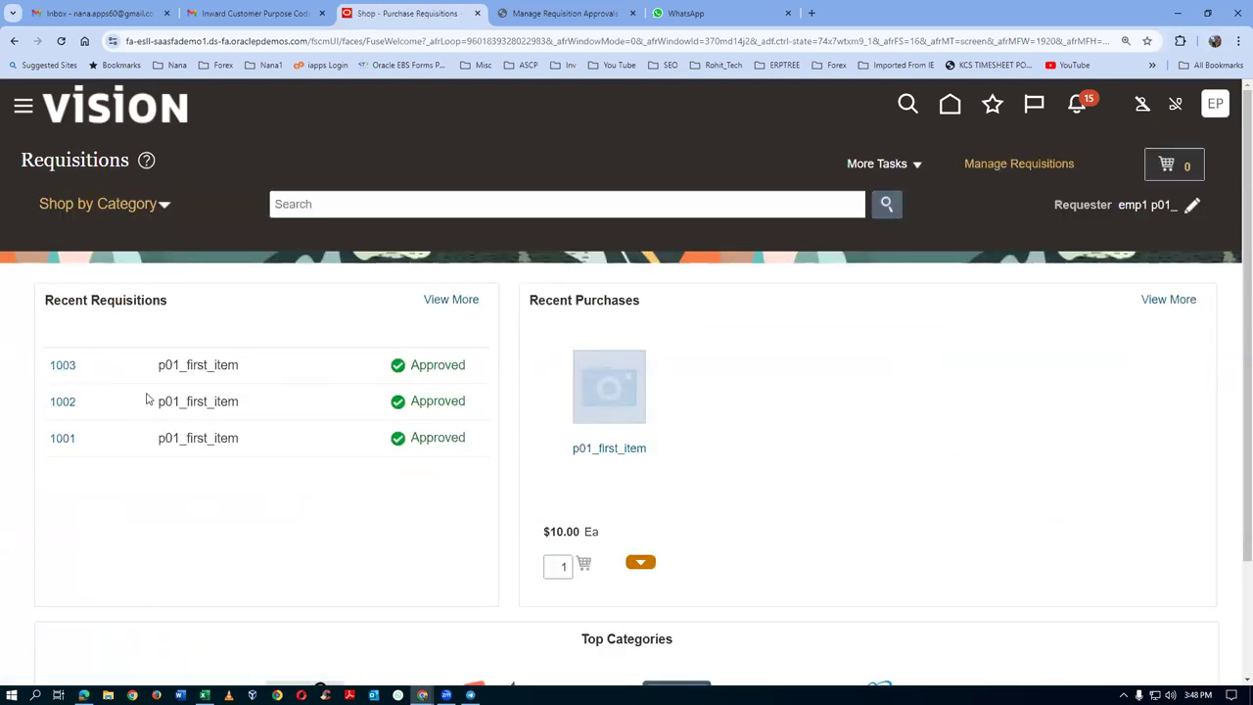
left_click(67, 367)
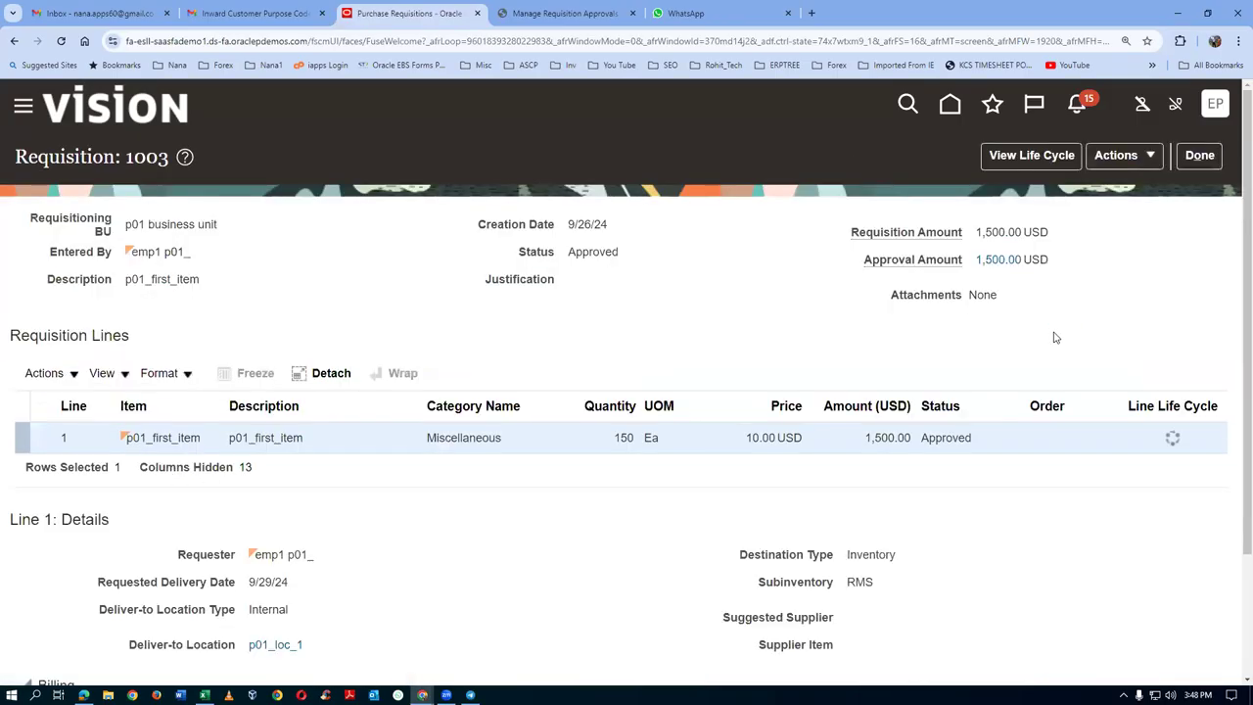
left_click(1097, 160)
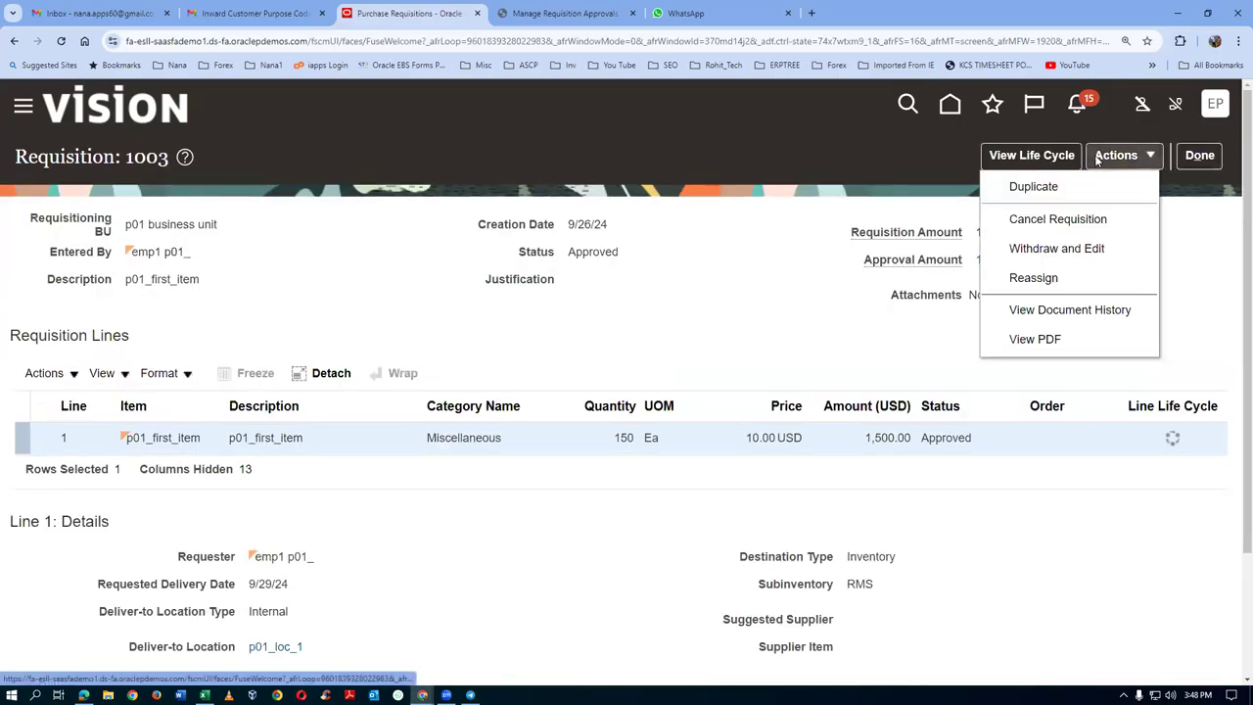
left_click(1059, 309)
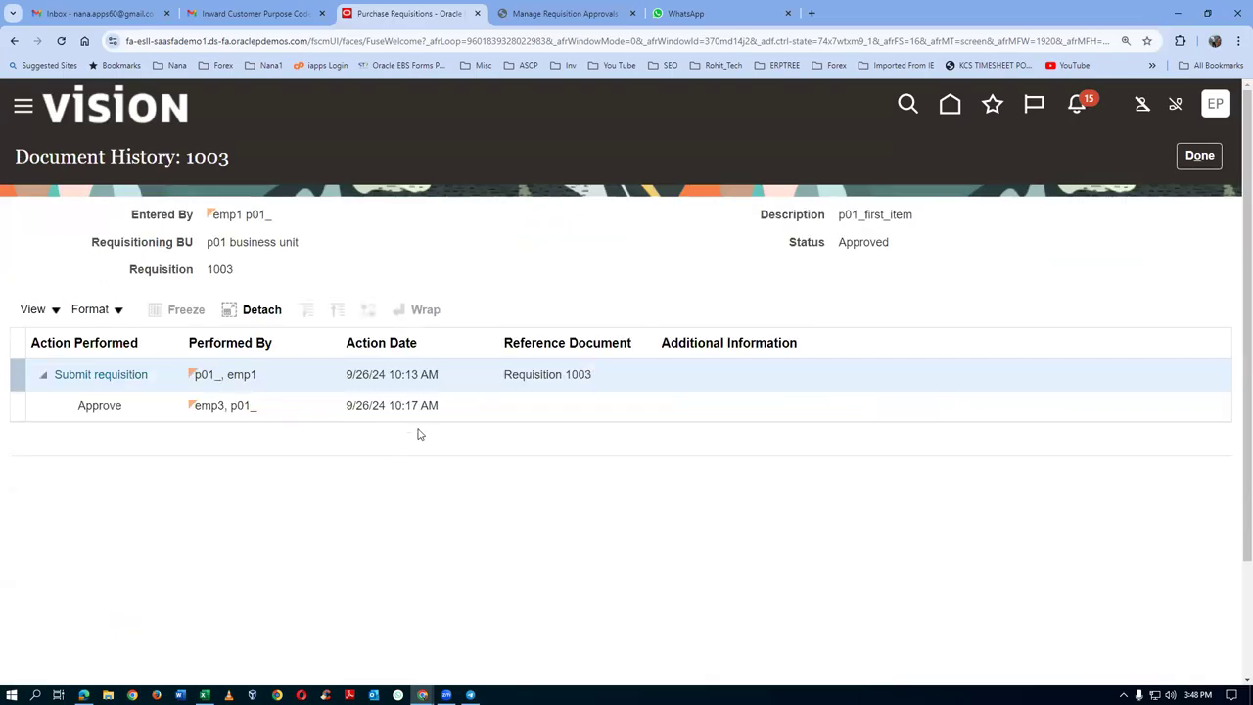
left_click(107, 377)
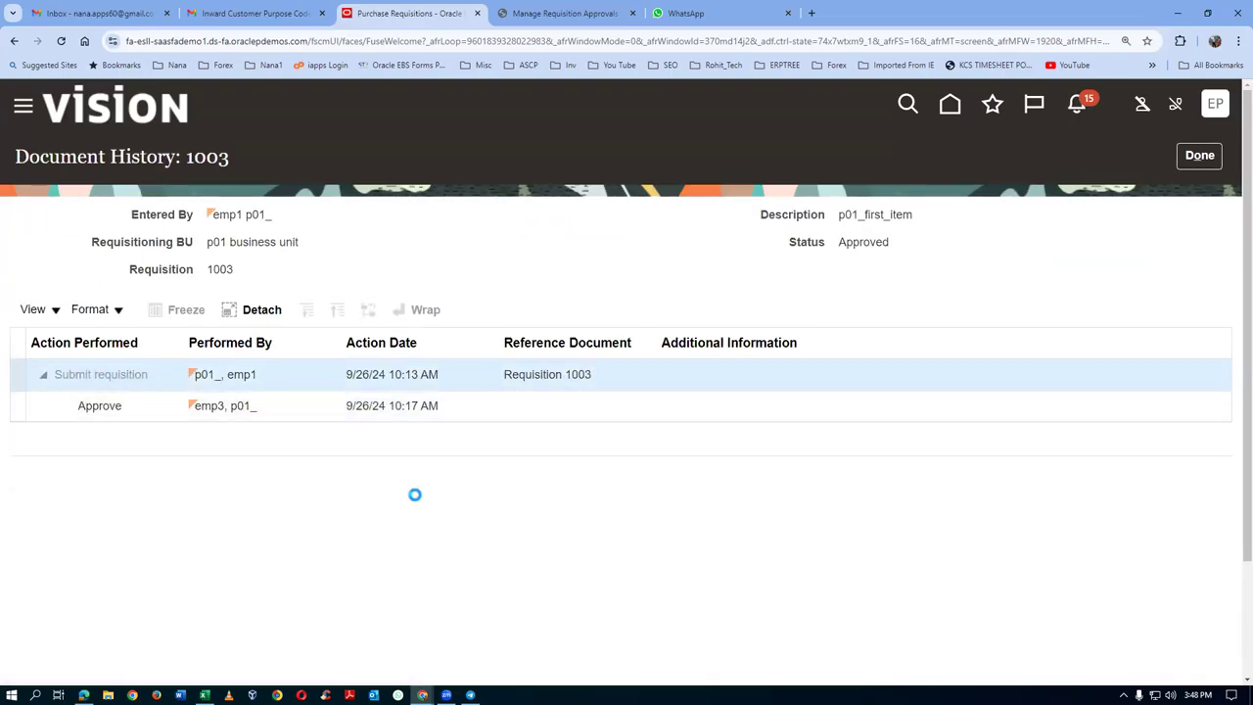
scroll(655, 490, "down", 2)
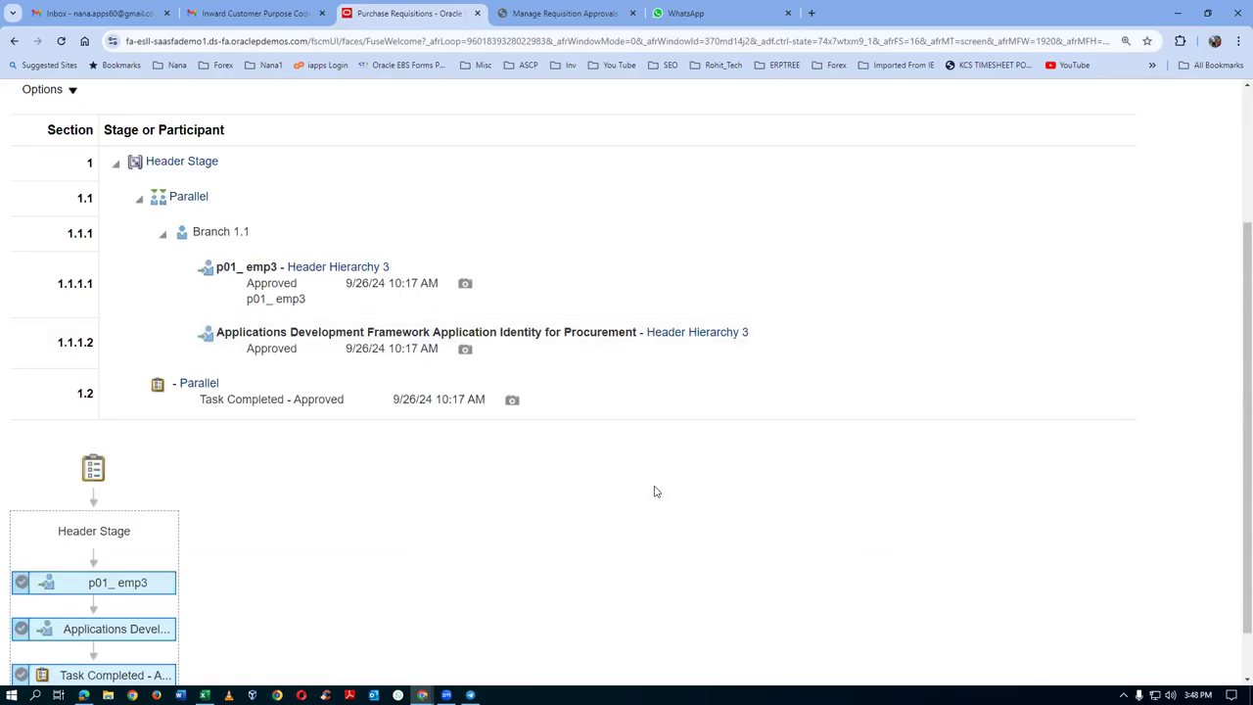
scroll(656, 492, "down", 1)
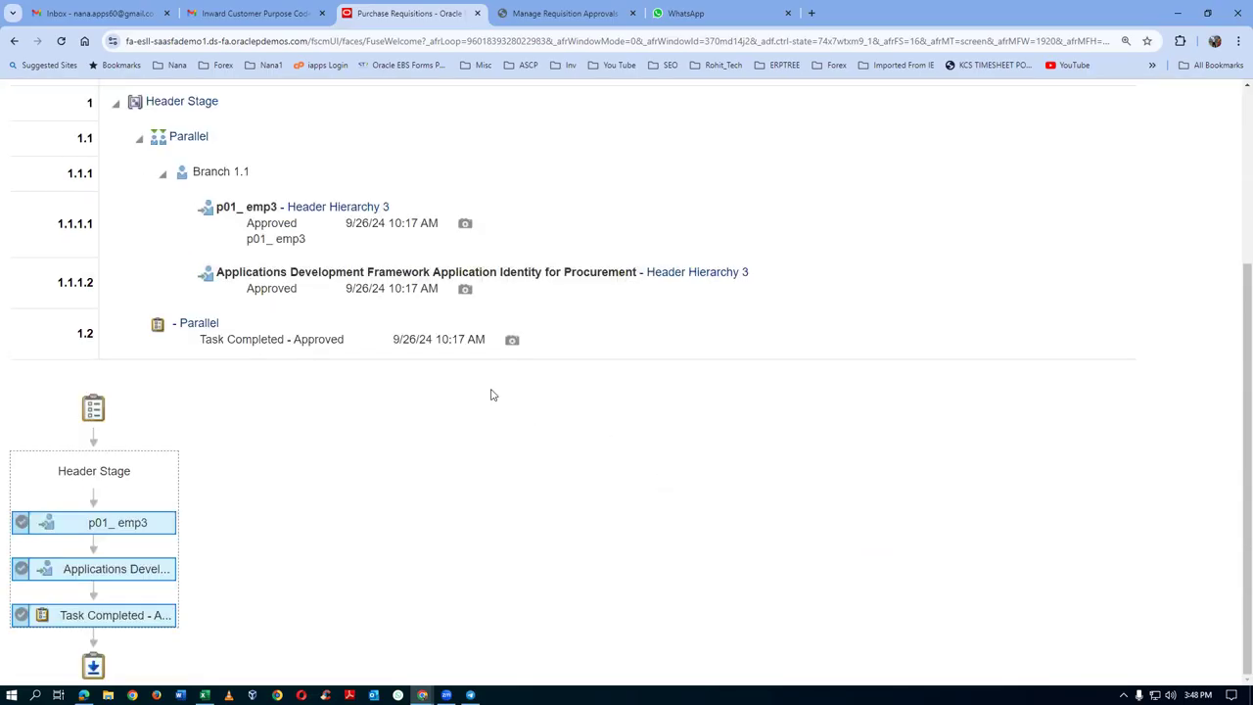
Step: Open the snapshot of p01_emp3's completed approval, review the approval history and reassignment comment, and close it
left_click(465, 223)
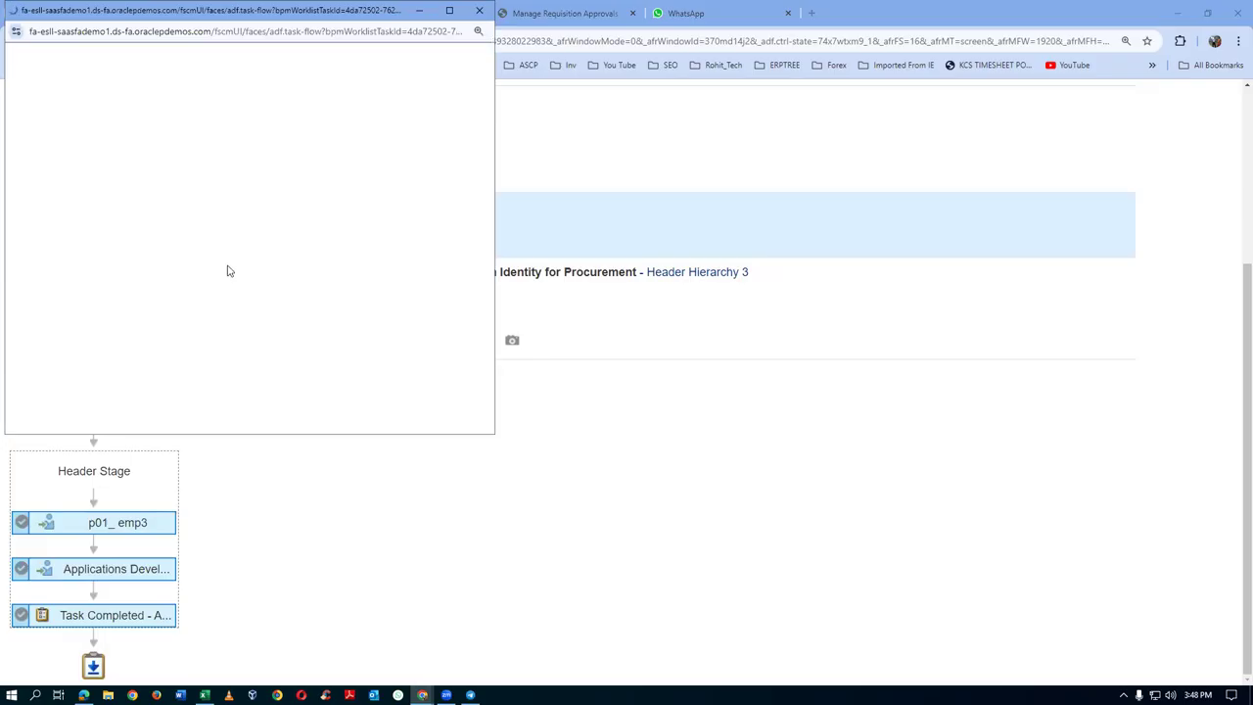
scroll(230, 274, "down", 5)
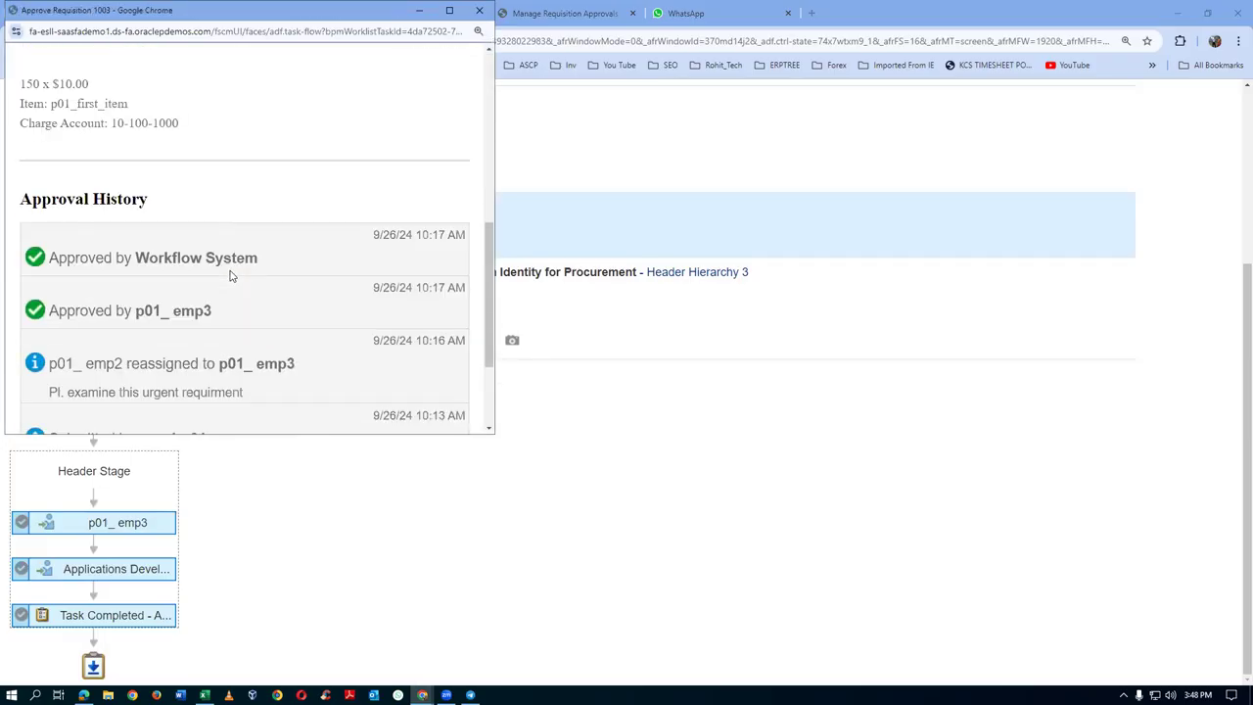
left_click_drag(80, 392, 243, 391)
left_click(287, 361)
left_click(478, 10)
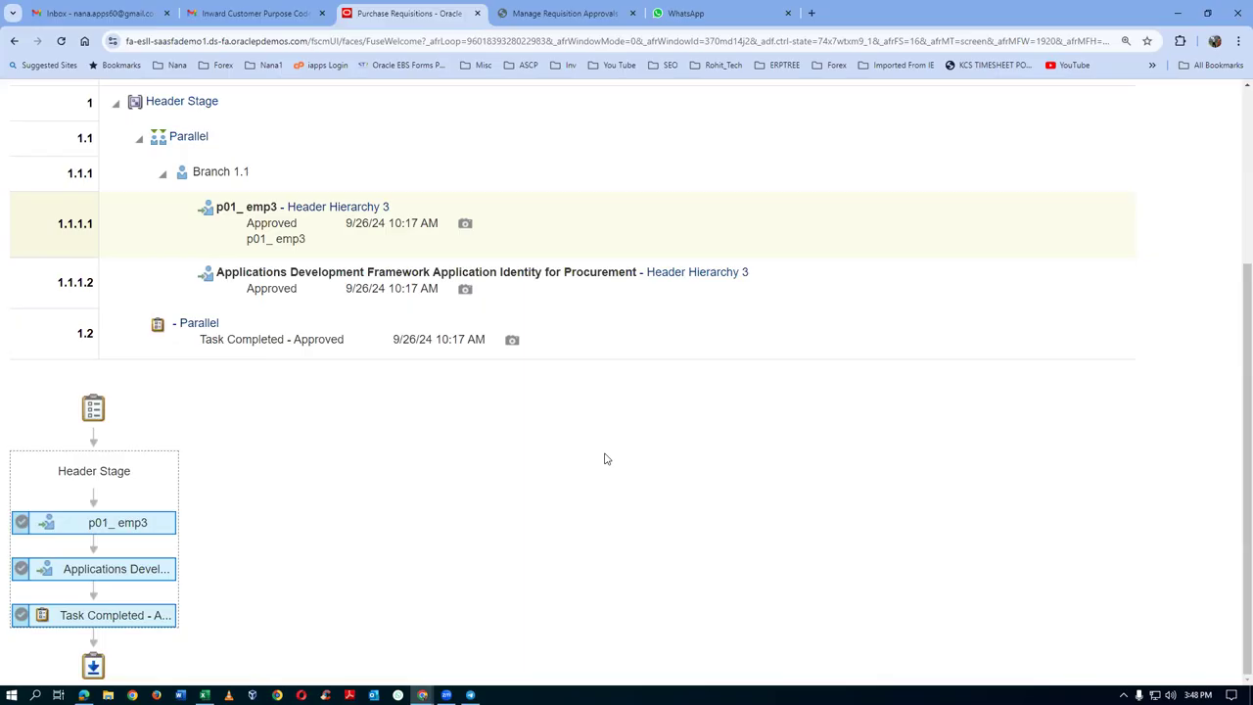
Step: Go to the Manage Requisition Approvals page and close it to return to the setup task search
left_click(573, 14)
left_click(1200, 155)
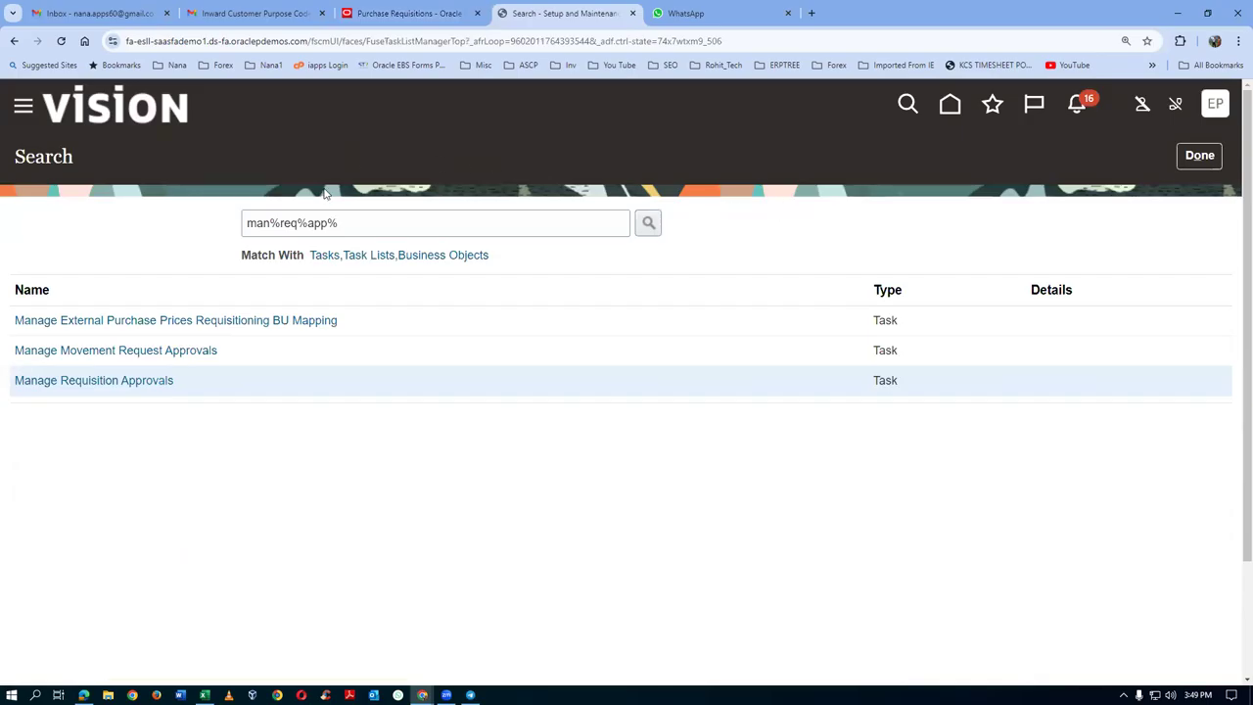
Step: Search the setup tasks for man%app%group% and open the Manage Approval Groups task
left_click_drag(369, 220, 241, 235)
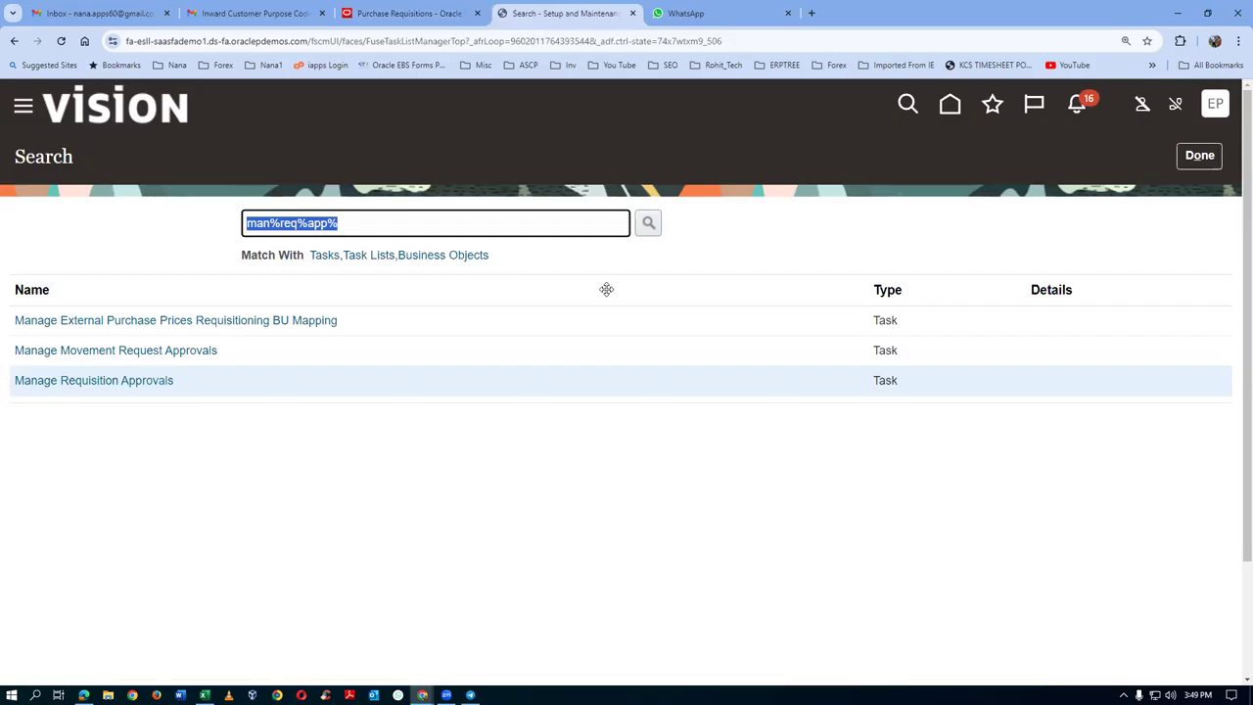
type("man")
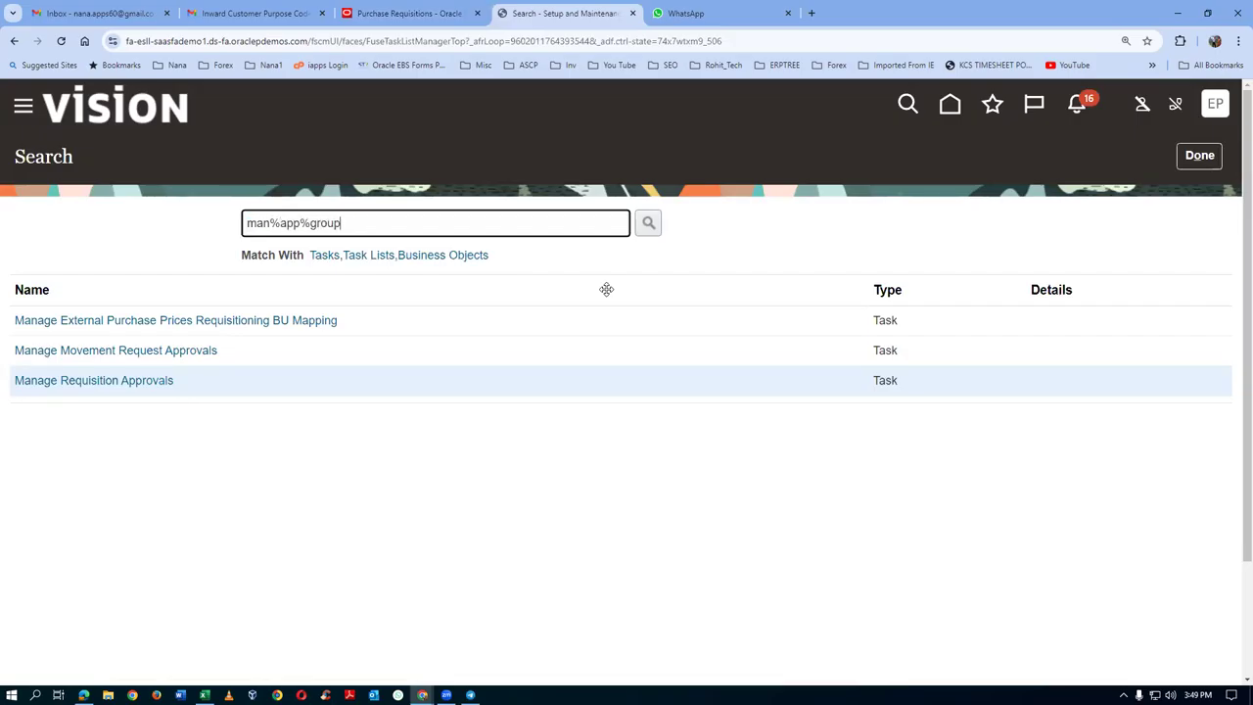
key("Return")
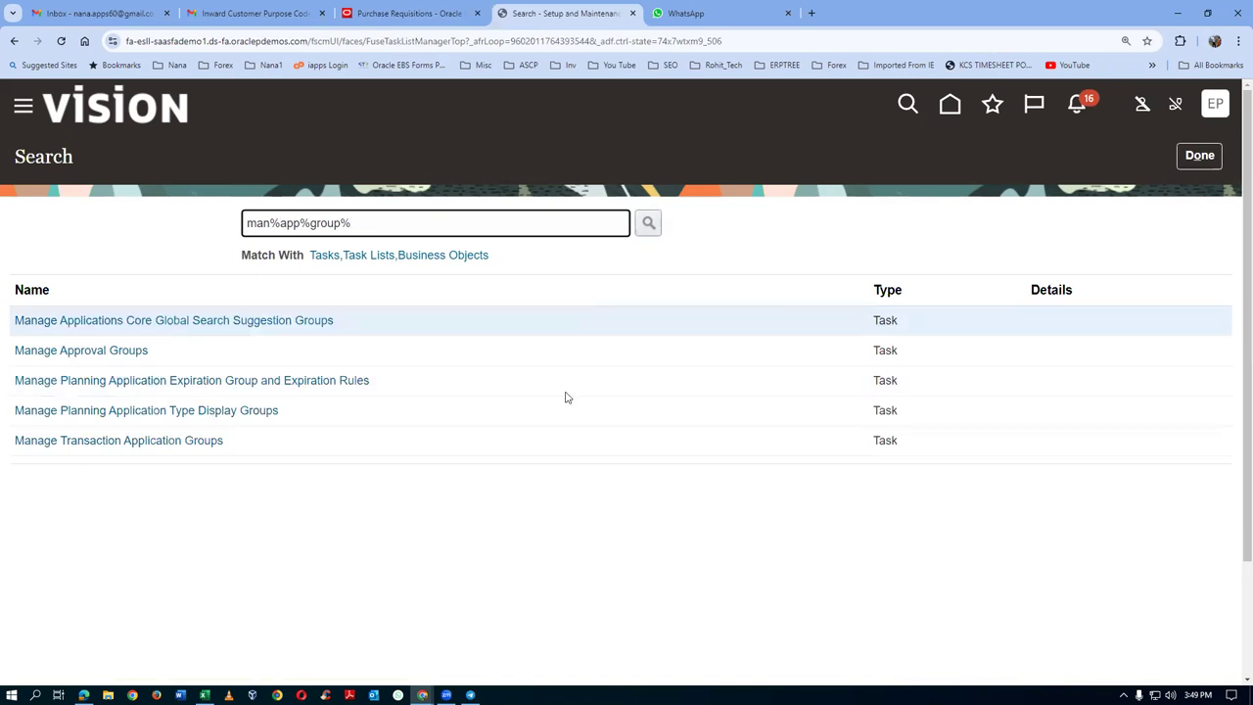
left_click(103, 351)
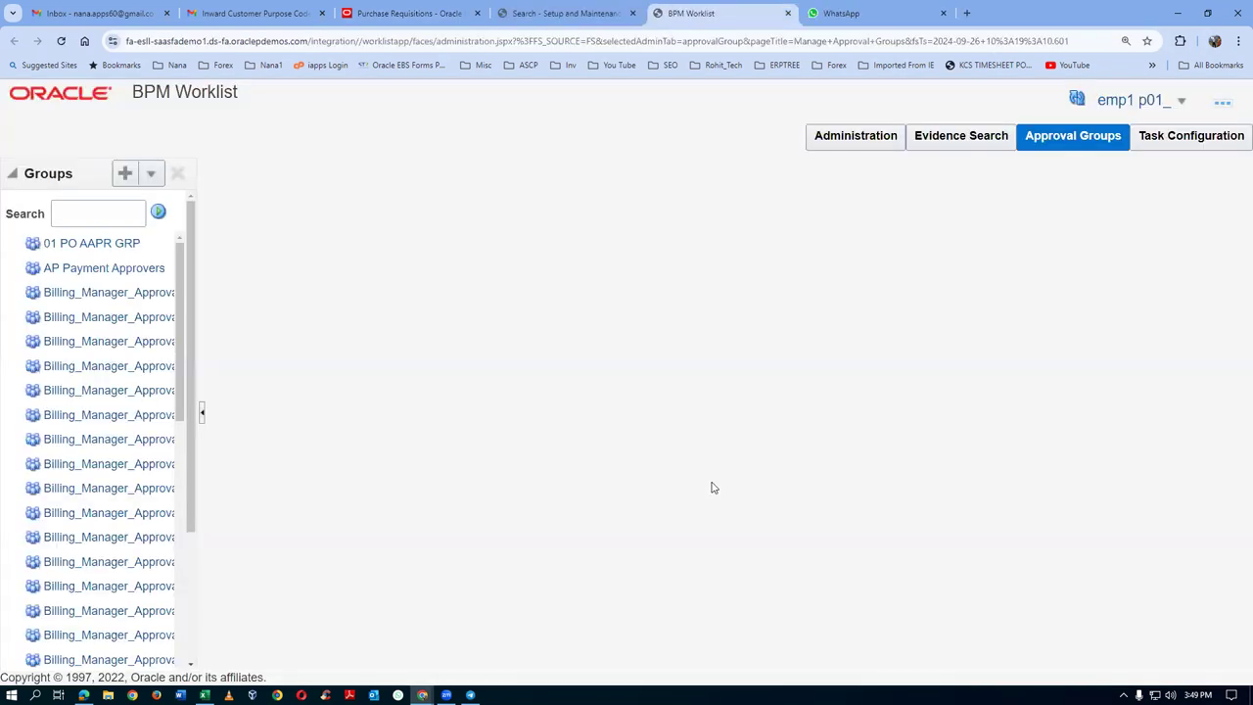
Step: Create a new approval group named p01_app_group_1 and save it
left_click(125, 173)
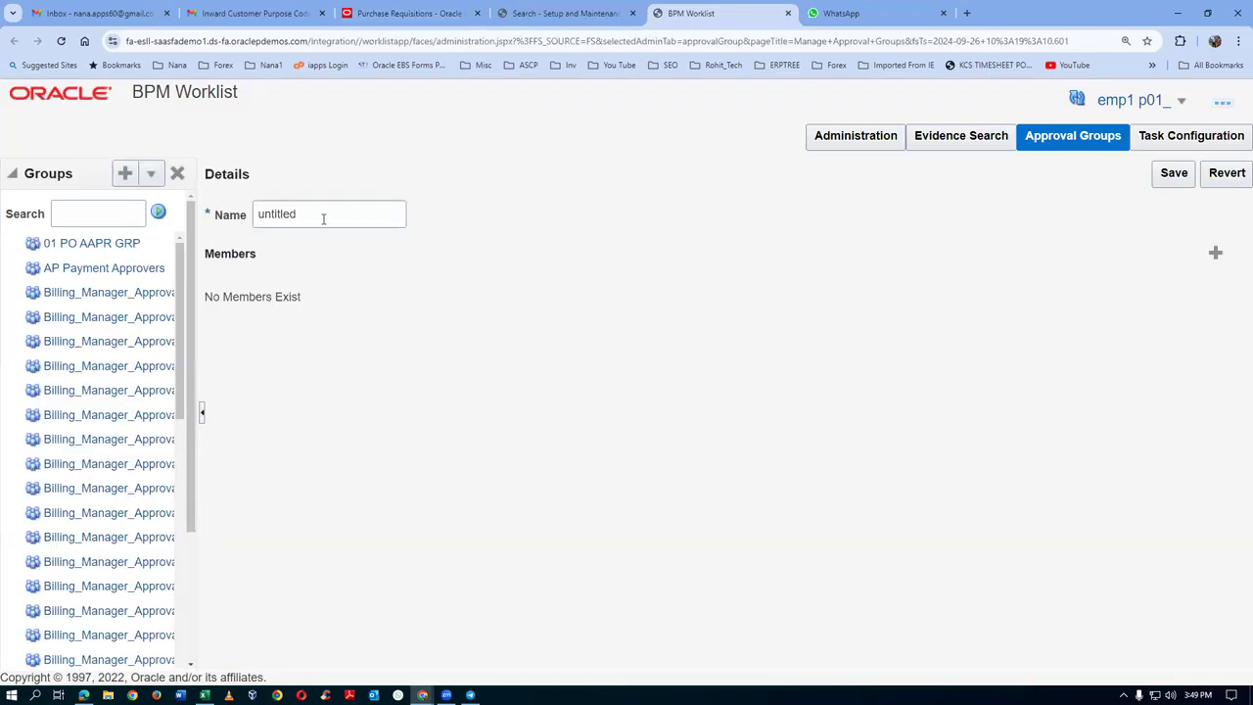
double_click(322, 216)
type("p01_app_group_1")
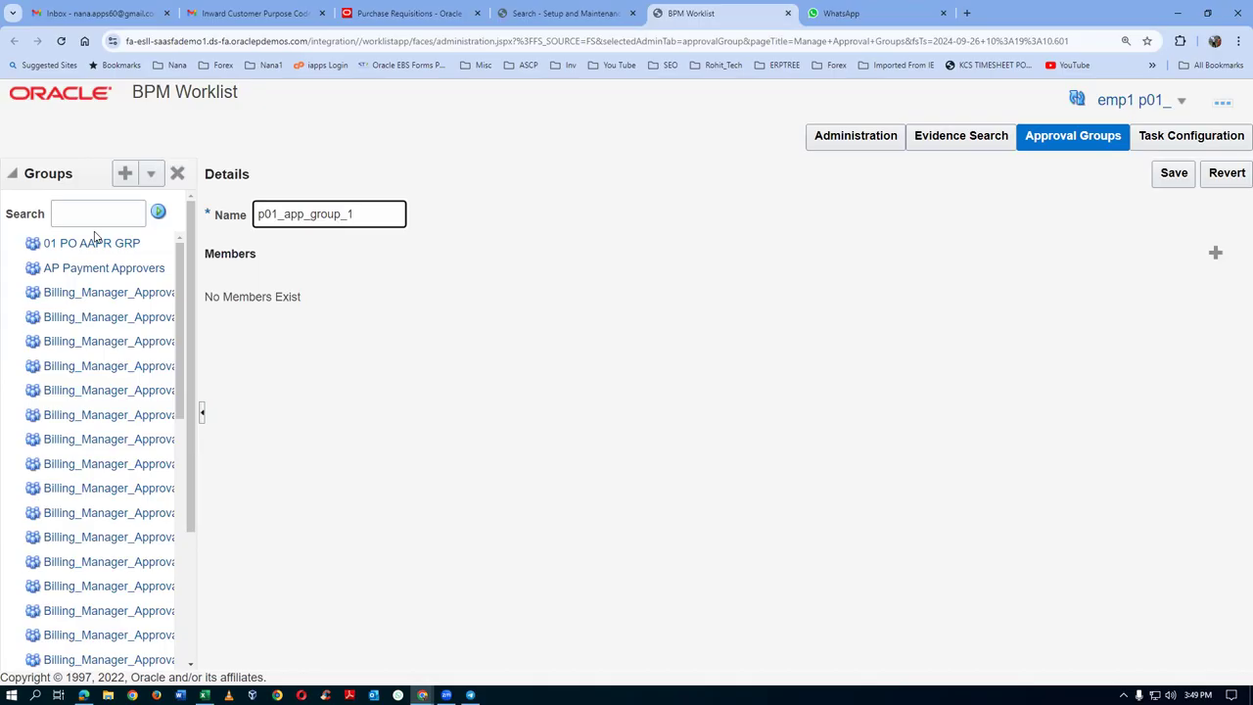
left_click(1172, 173)
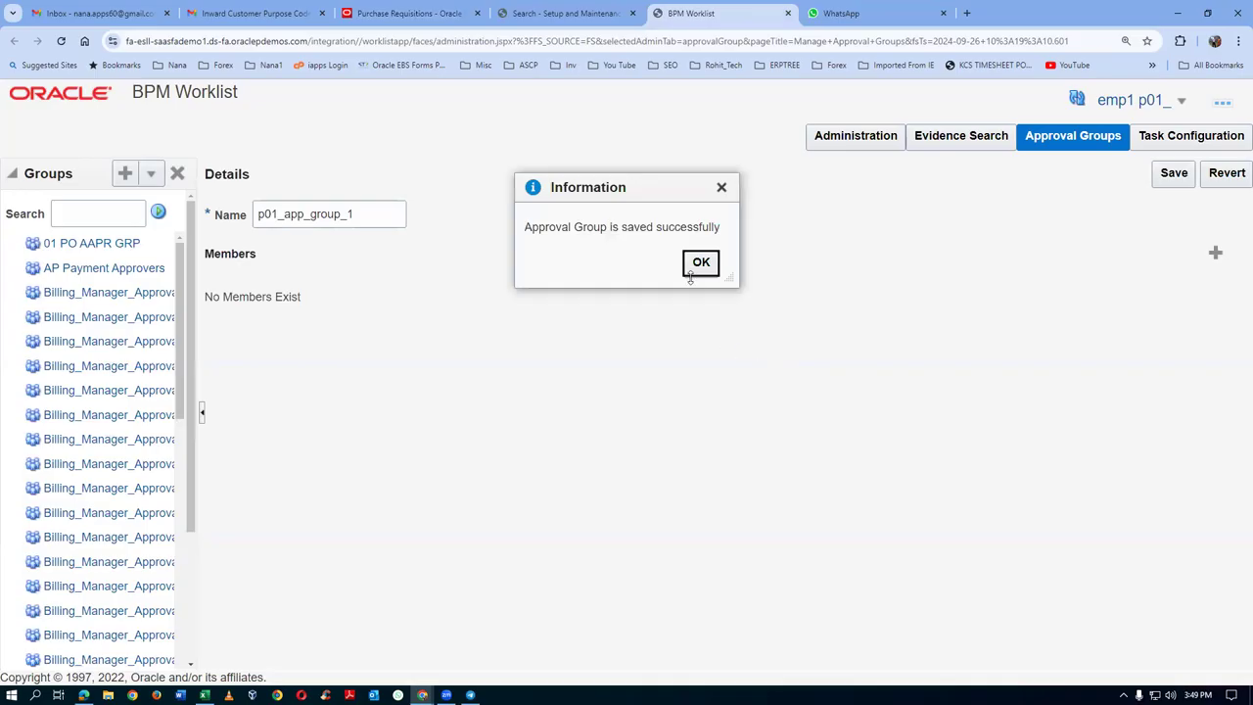
left_click(699, 265)
left_click(380, 213)
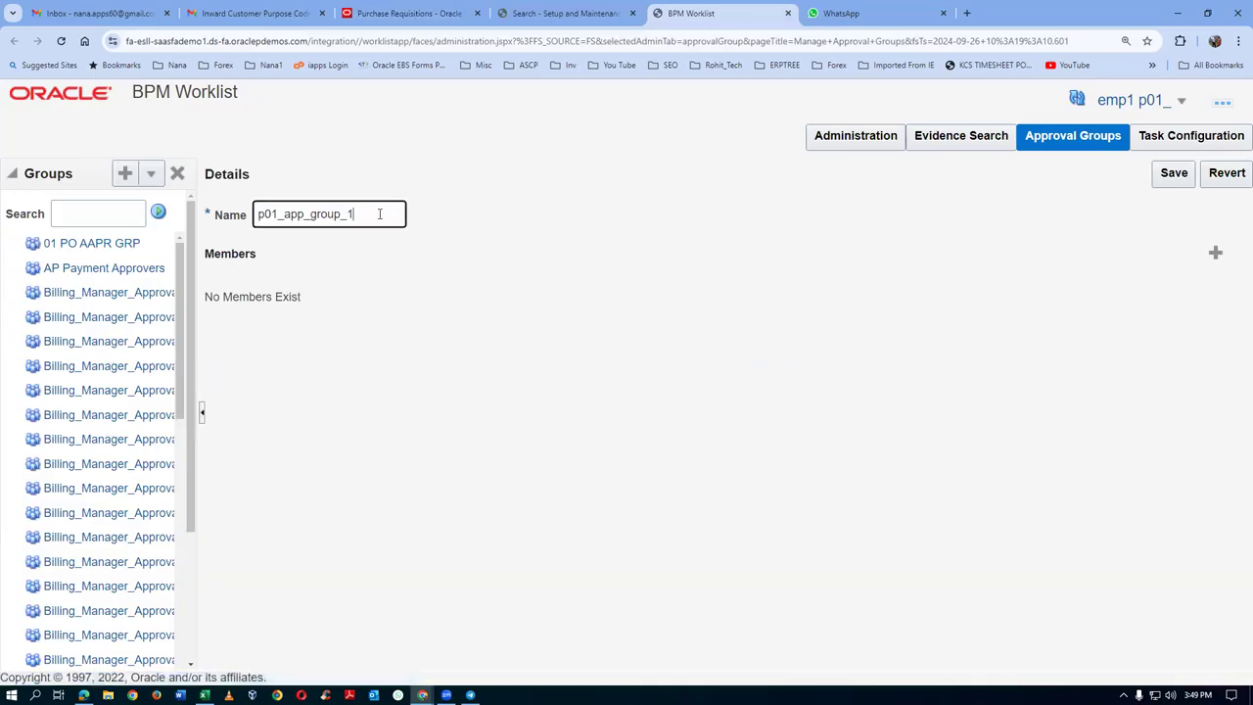
Step: Add the users p01_emp2 and p01_emp3, in that order, as members of p01_app_group_1 and save the group
left_click(1215, 253)
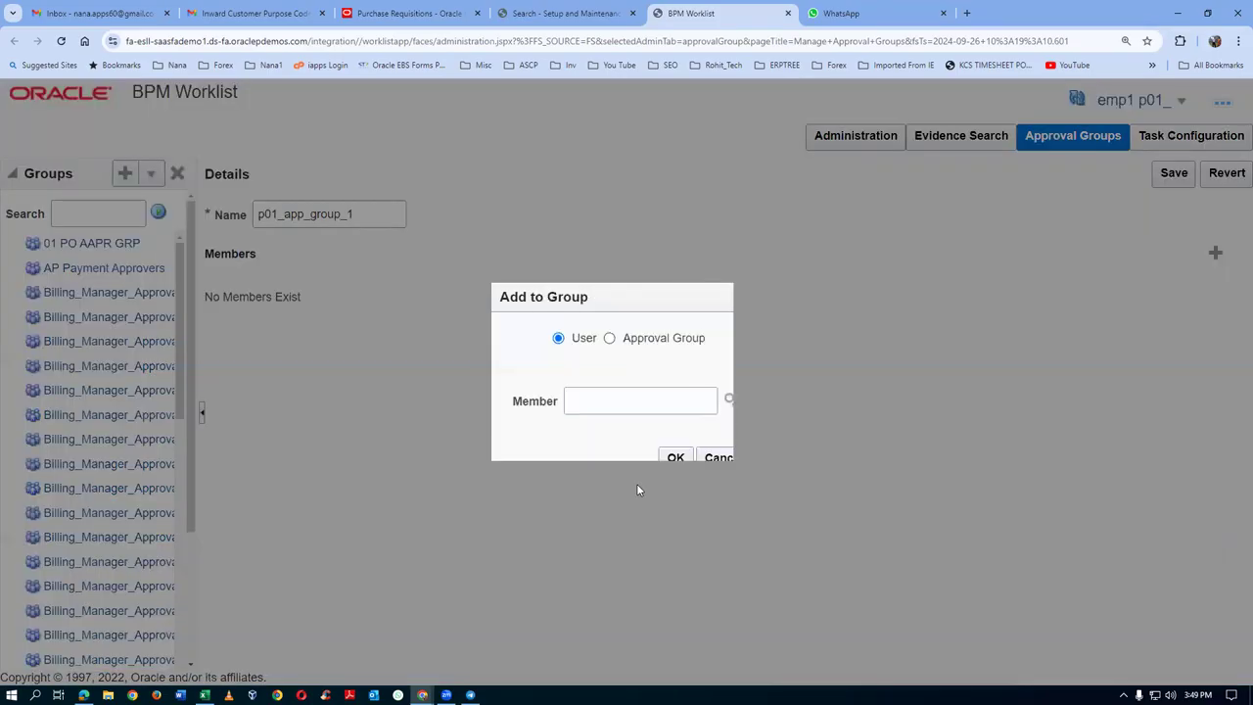
left_click(607, 402)
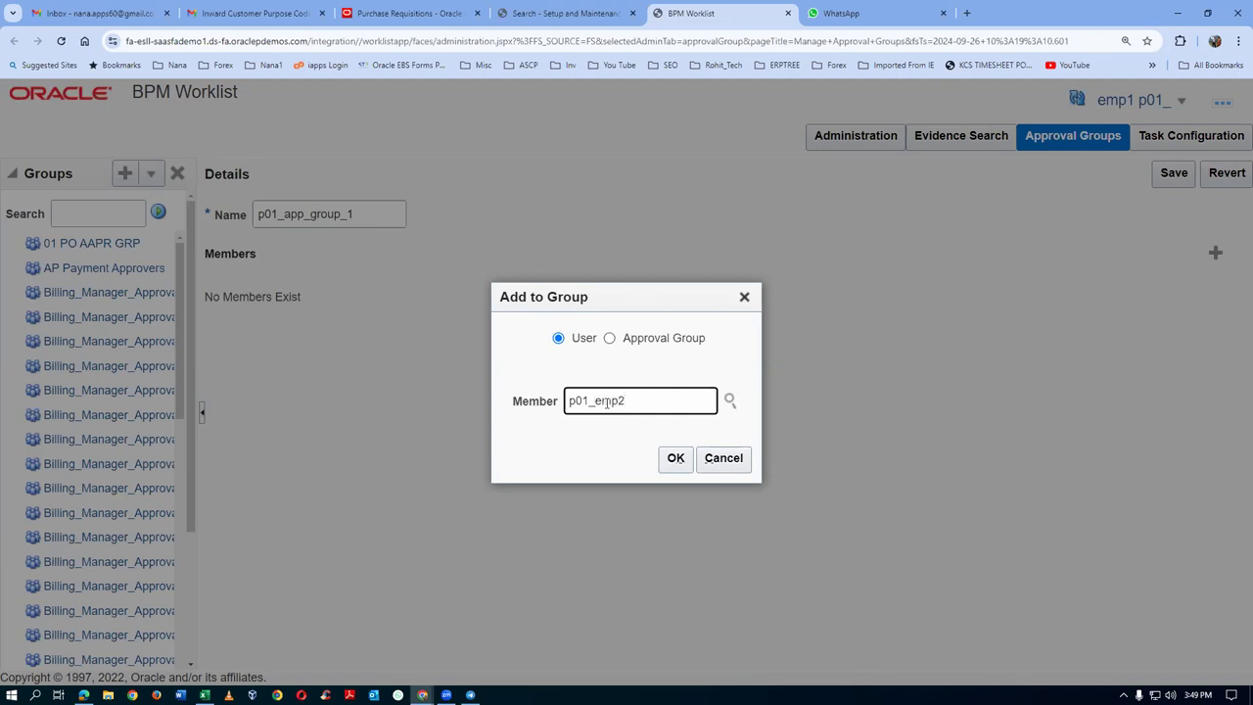
left_click(675, 457)
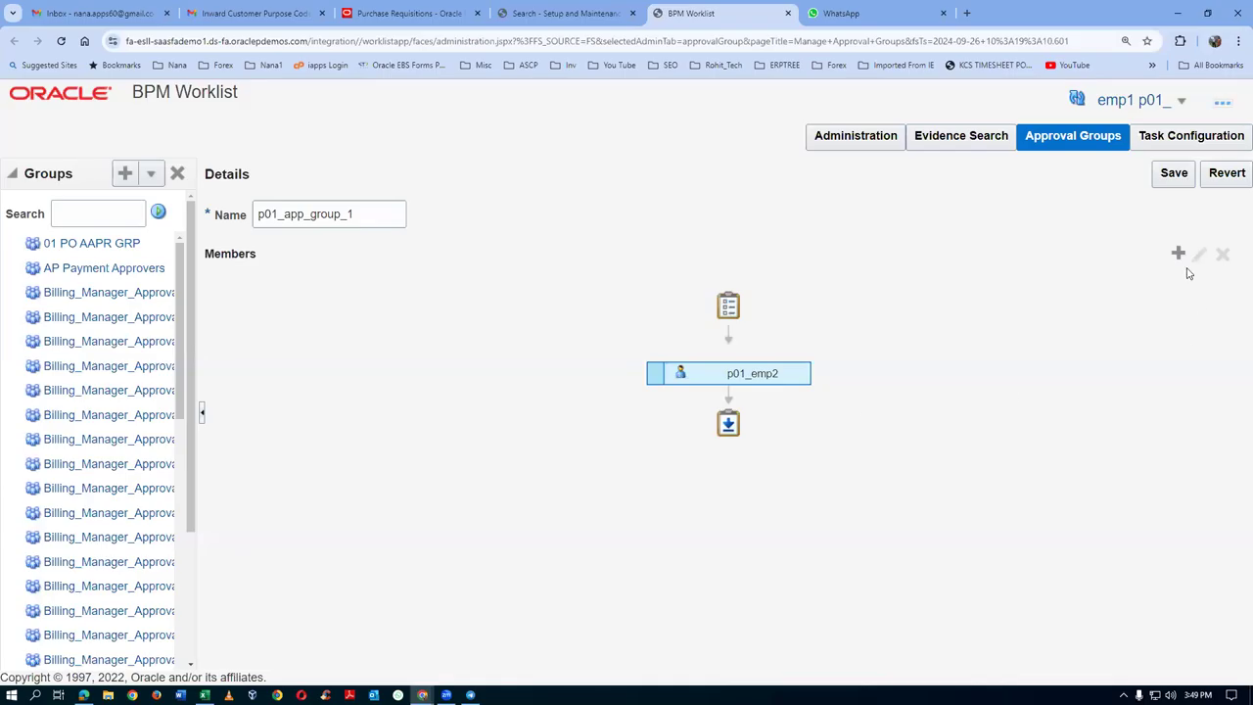
left_click(1179, 255)
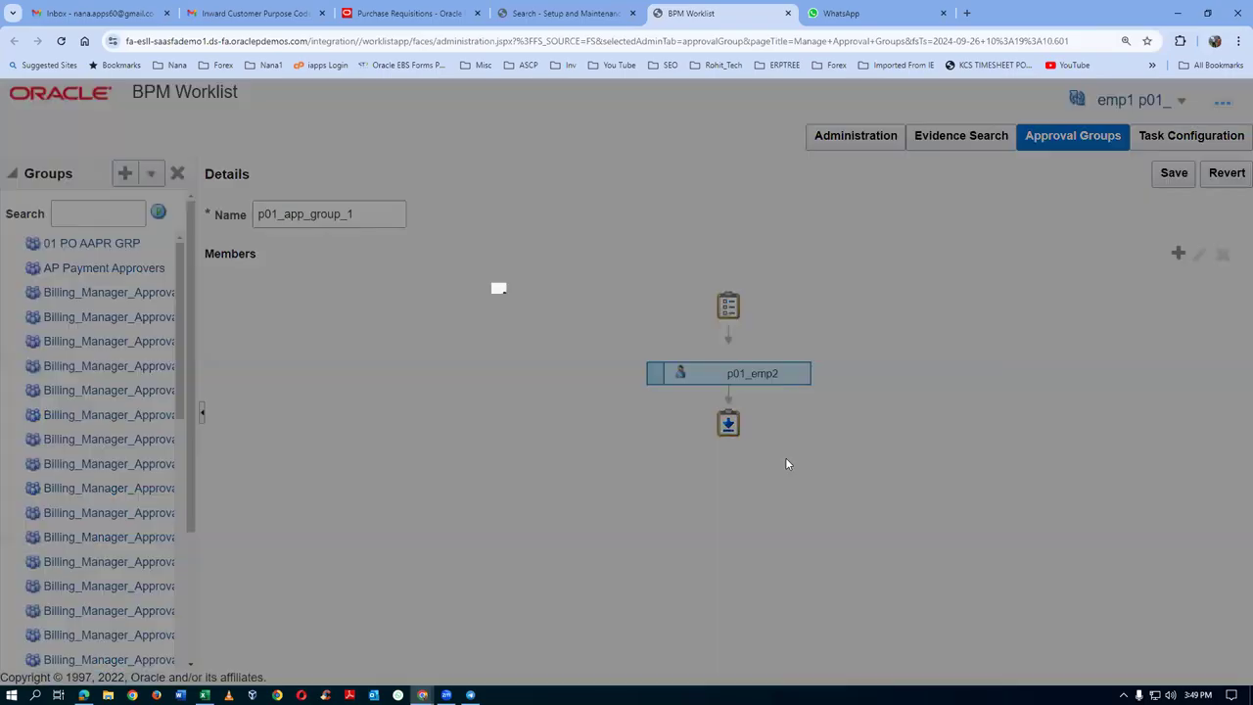
left_click(651, 404)
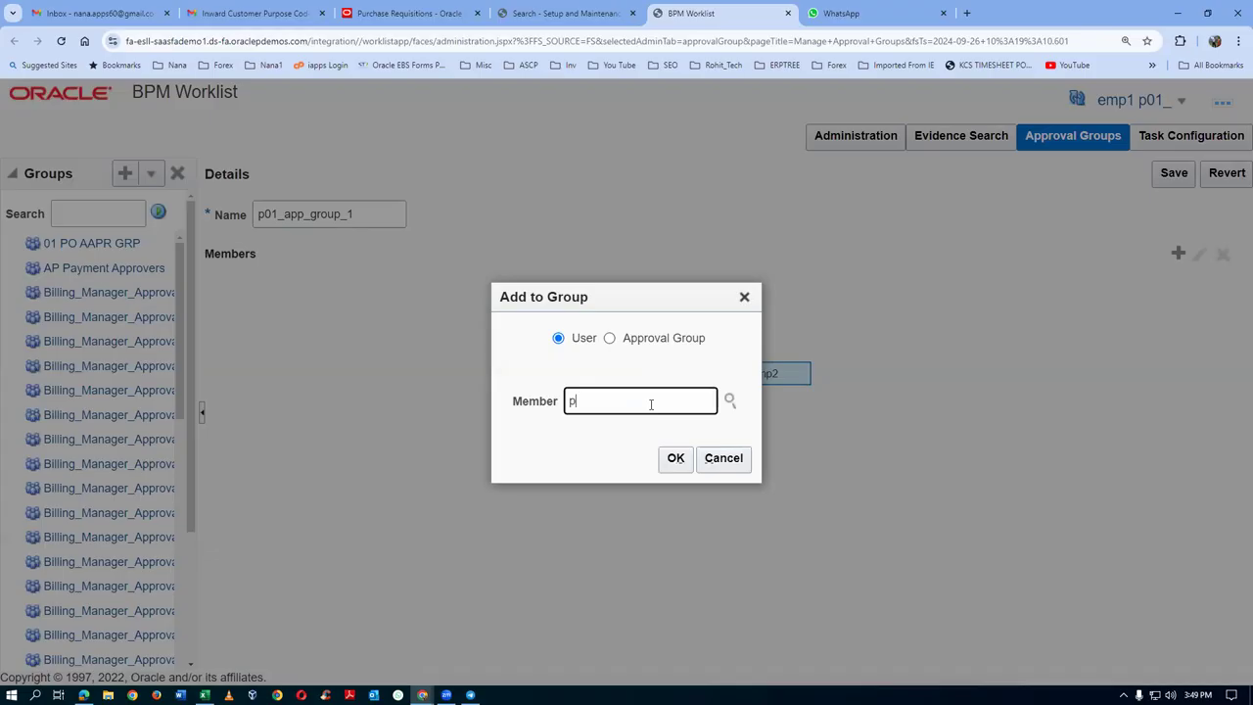
key("Tab")
left_click(674, 457)
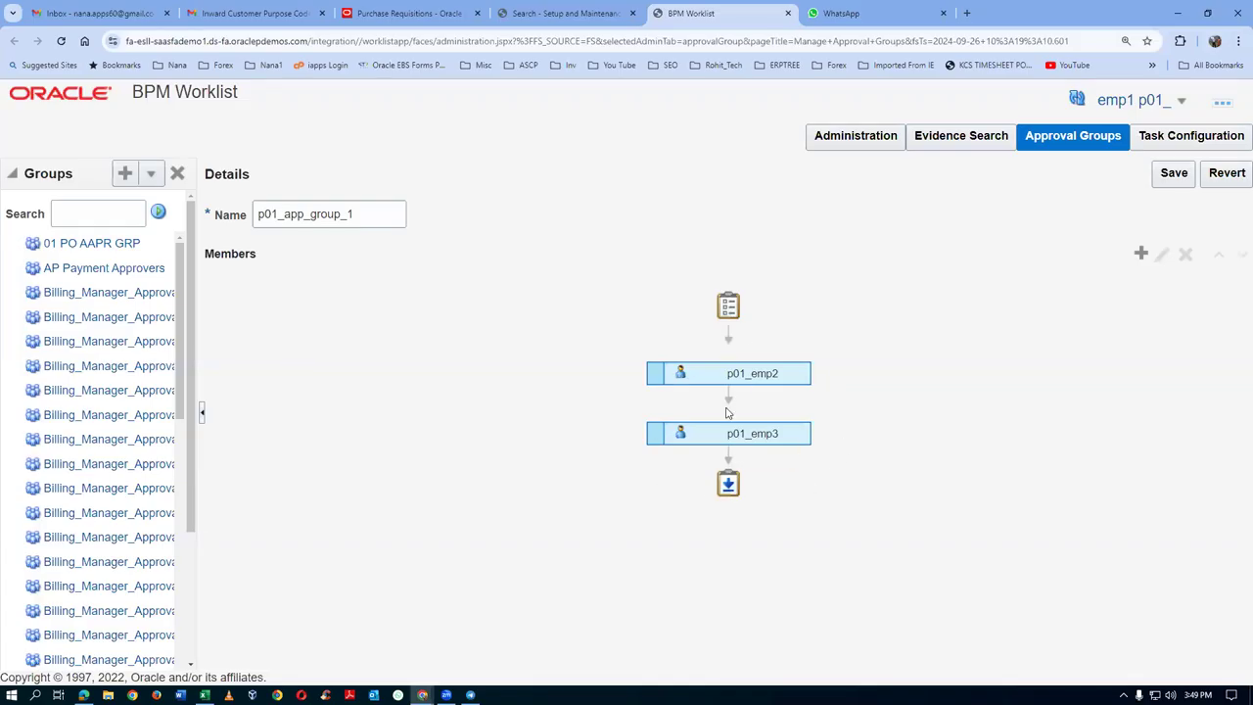
left_click(1179, 177)
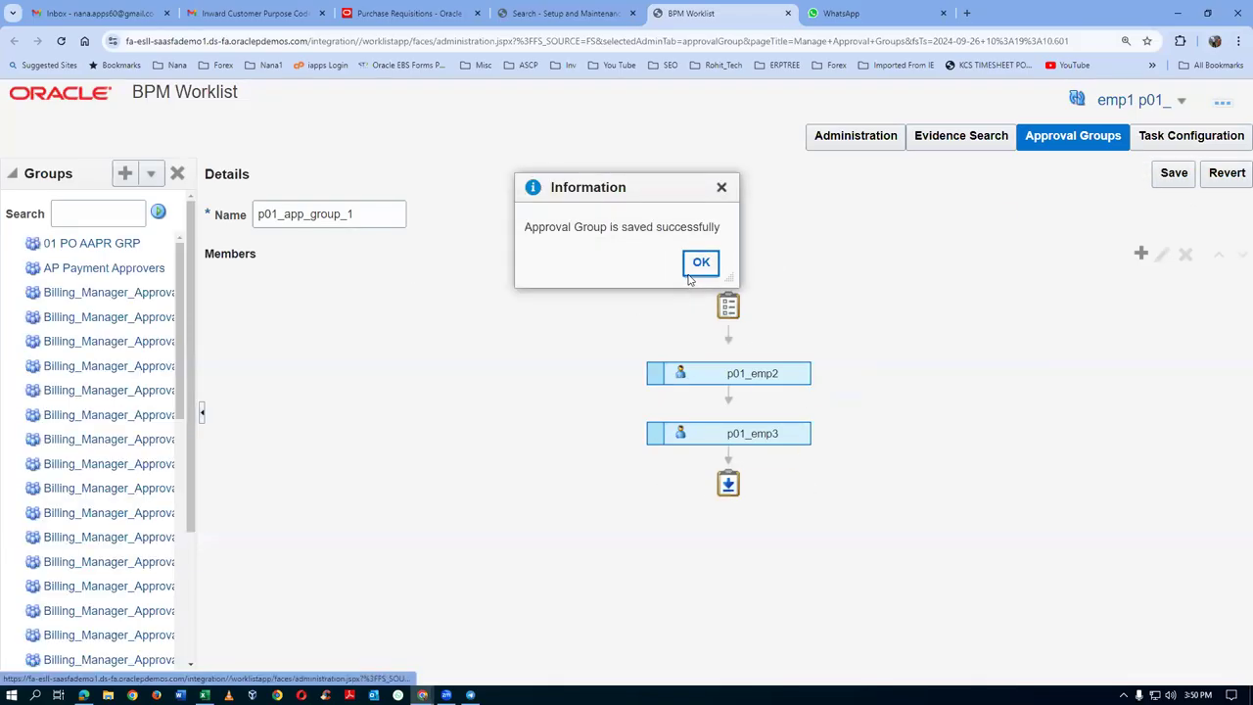
left_click(700, 264)
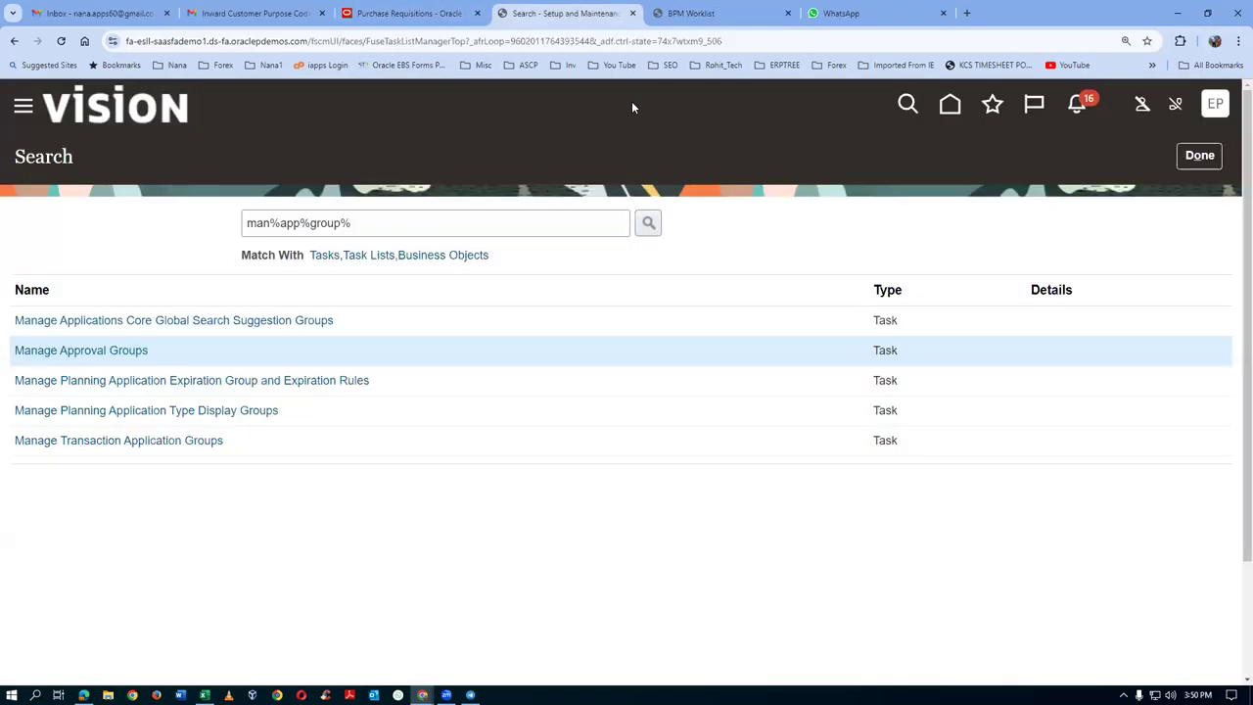
Step: Return to the setup task search, find tasks matching man%req%app%, and open Manage Requisition Approvals
left_click(585, 13)
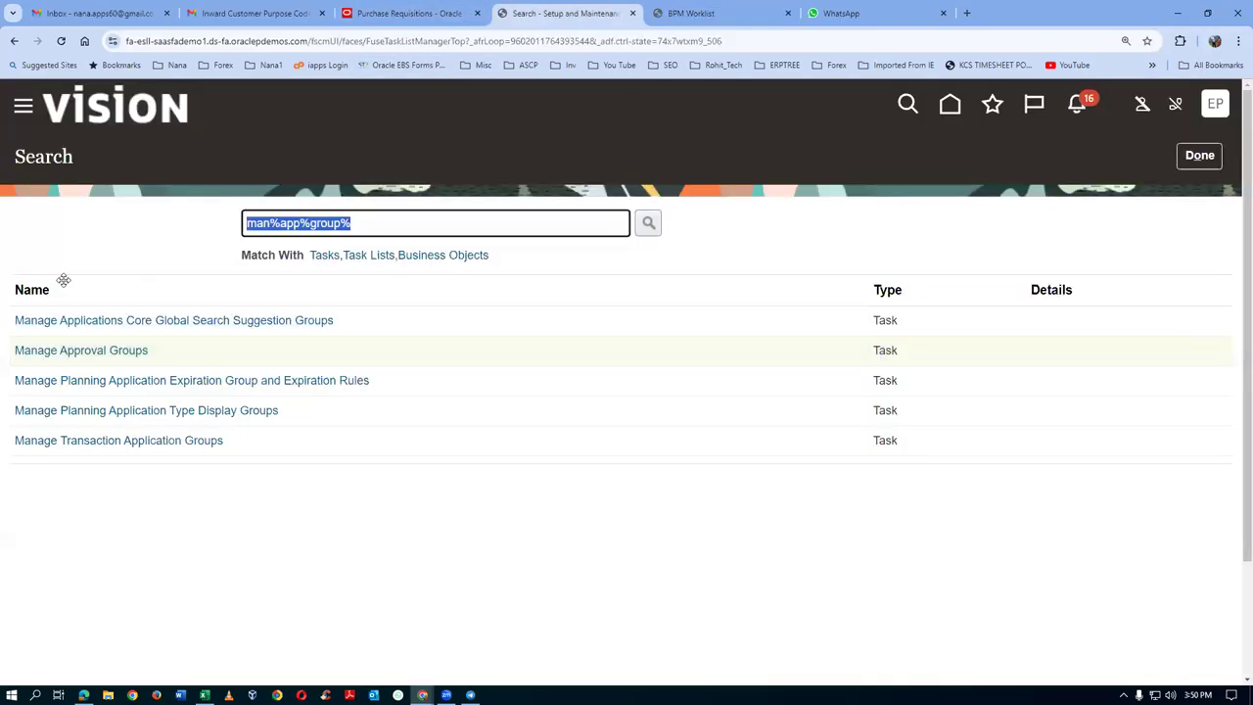
type("man%req")
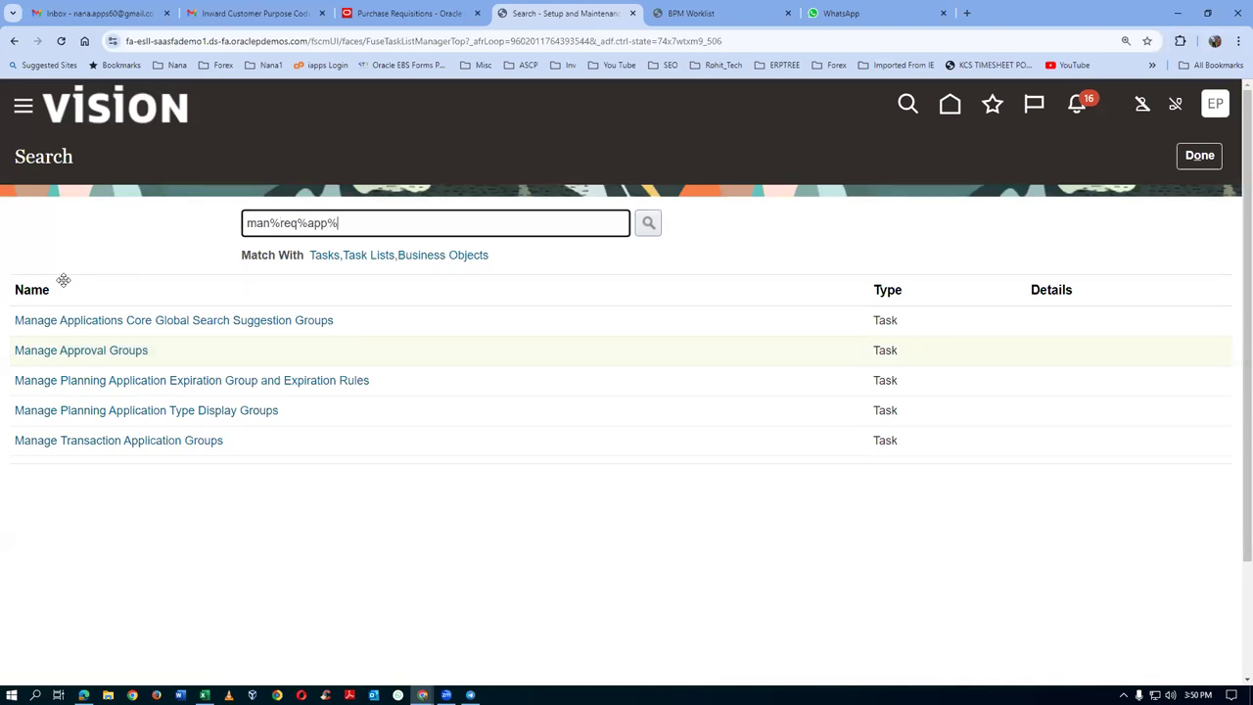
key("Return")
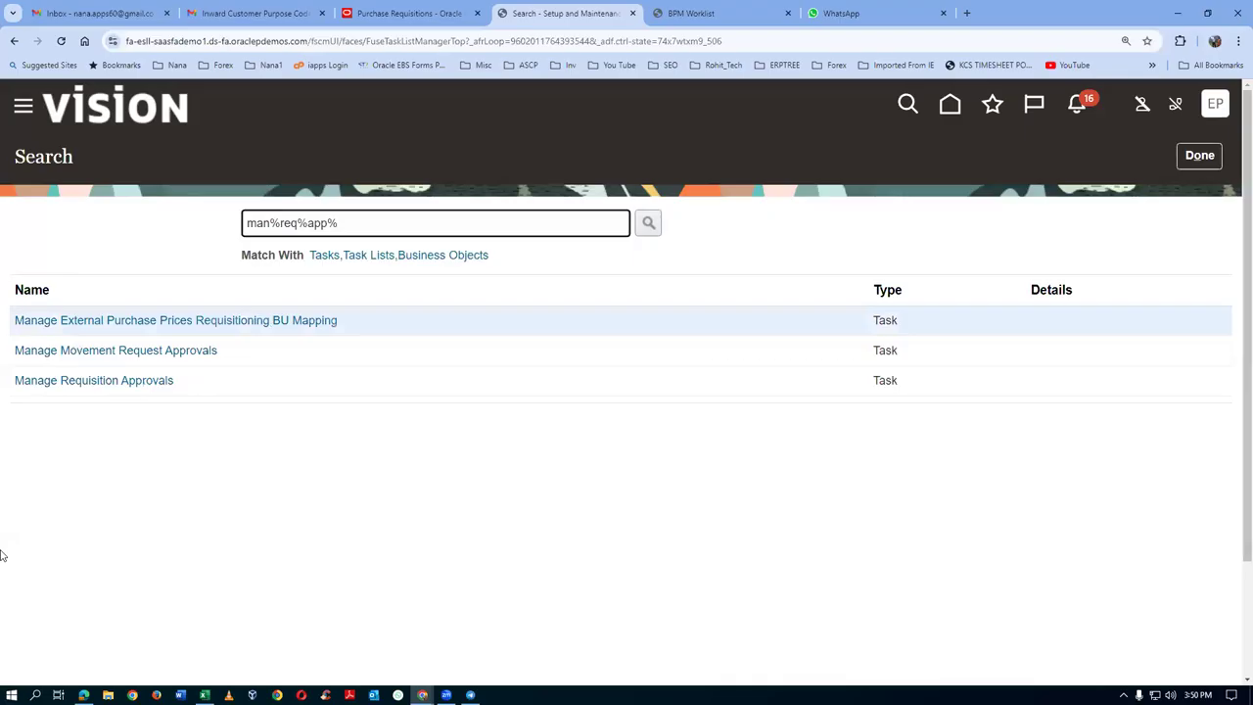
left_click(135, 389)
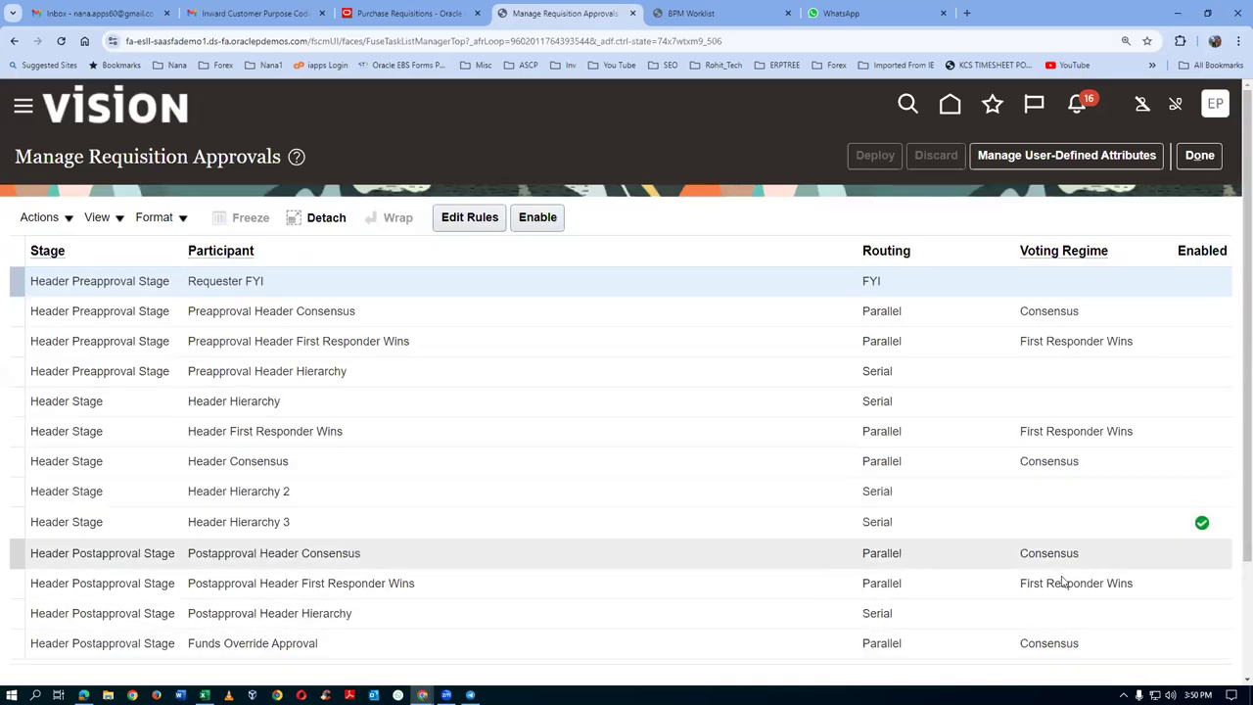
Step: Open the approval rules of the Header Hierarchy 3 participant and select the rule "req total more tan 1000"
left_click(622, 524)
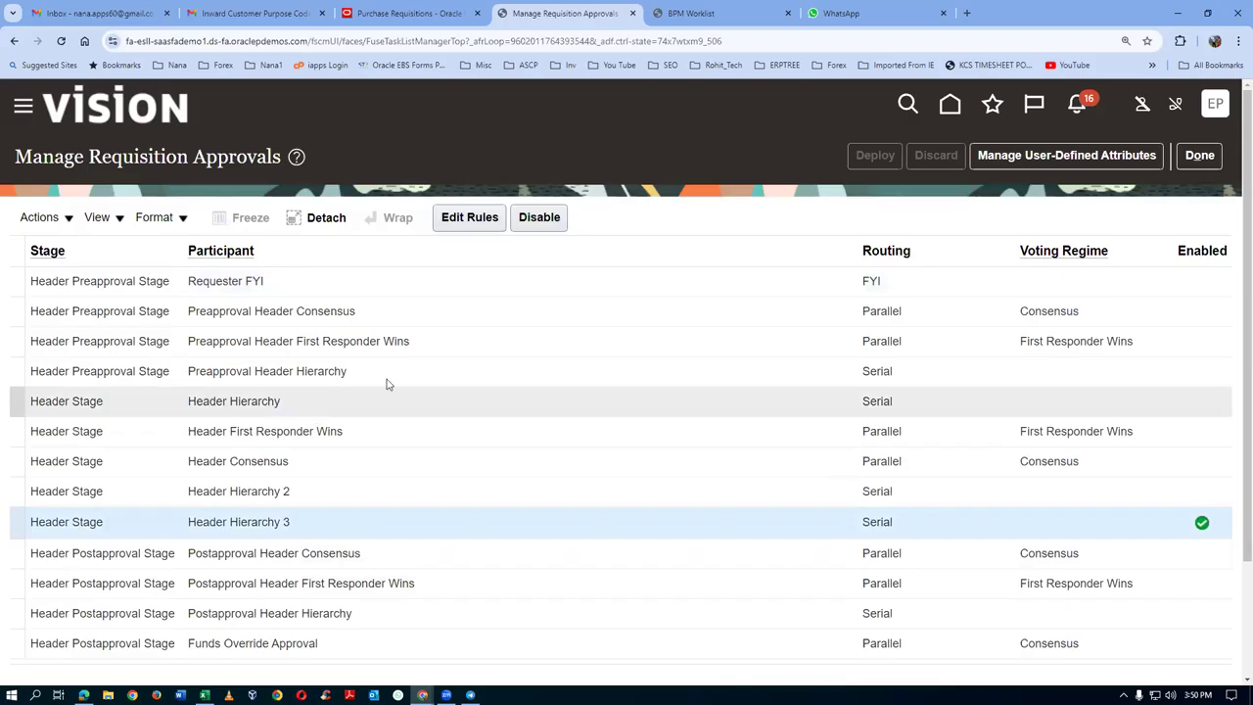
left_click(470, 215)
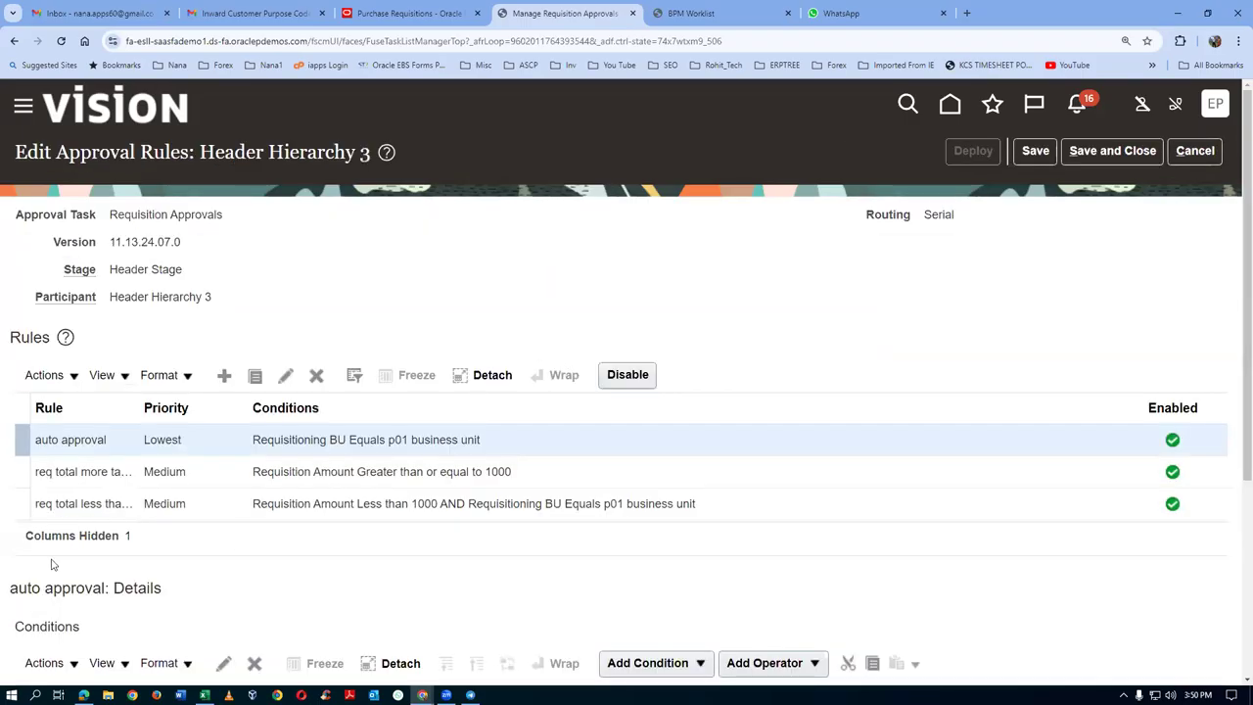
left_click(233, 475)
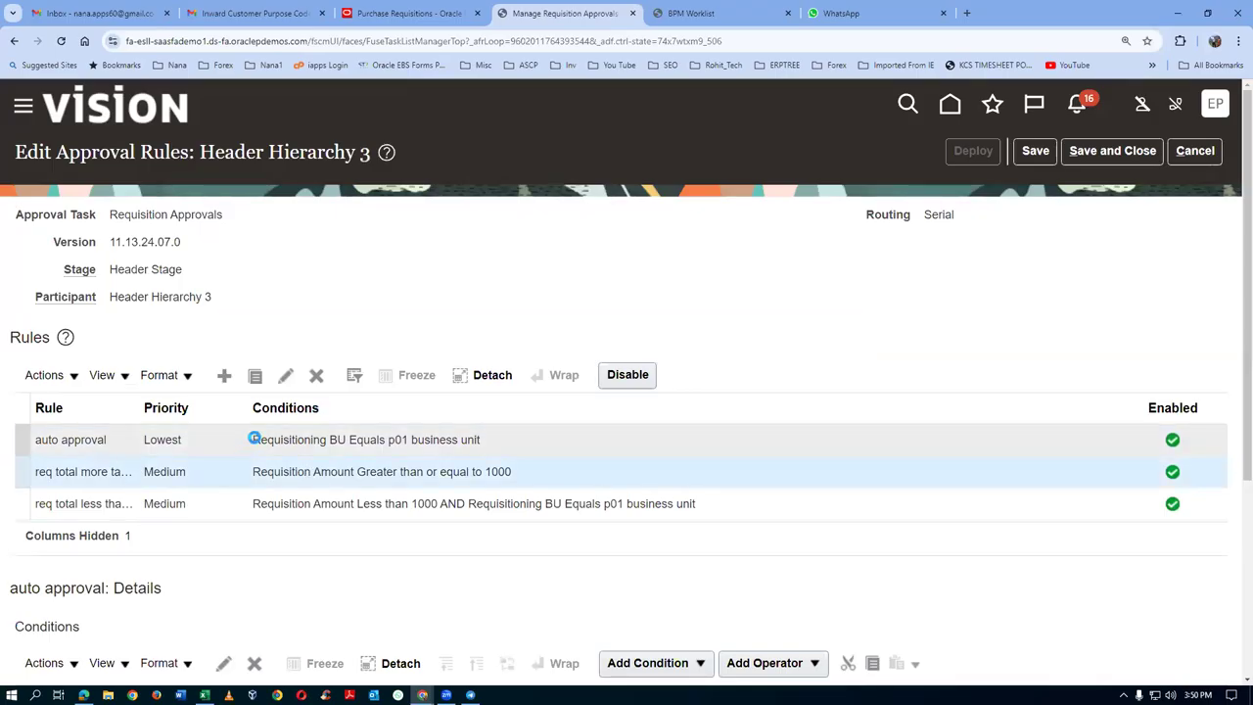
left_click(286, 377)
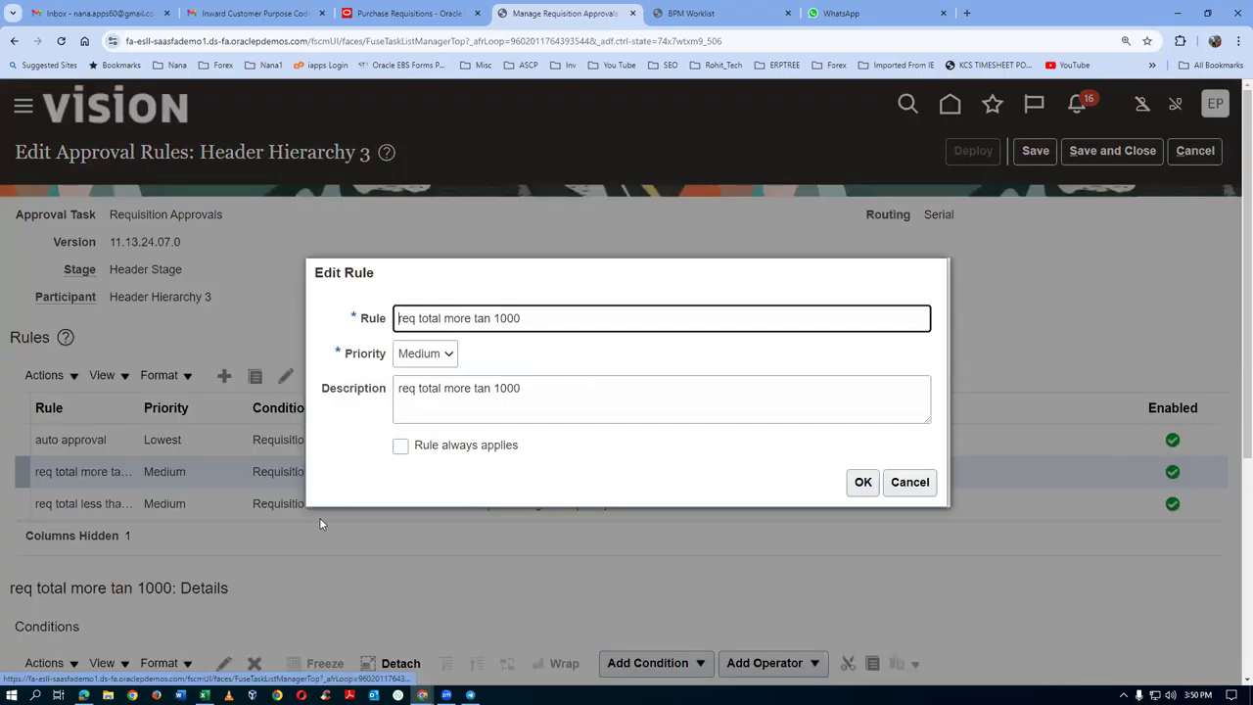
left_click(455, 391)
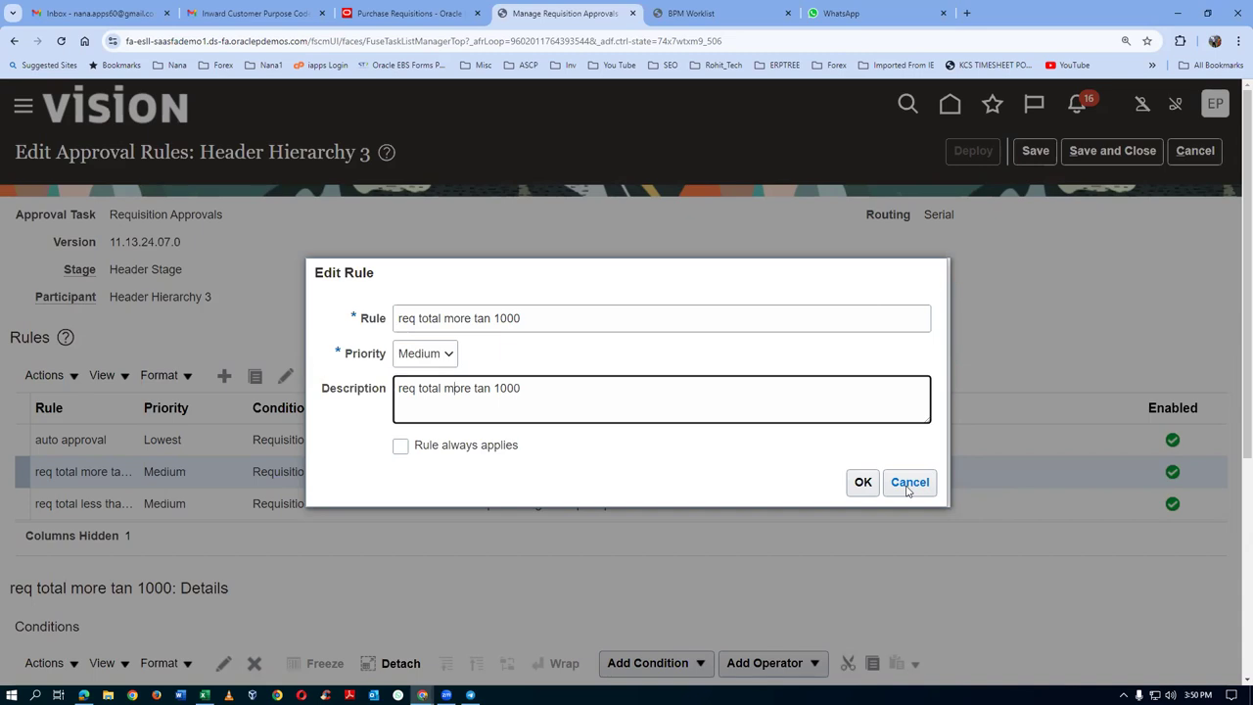
left_click(863, 481)
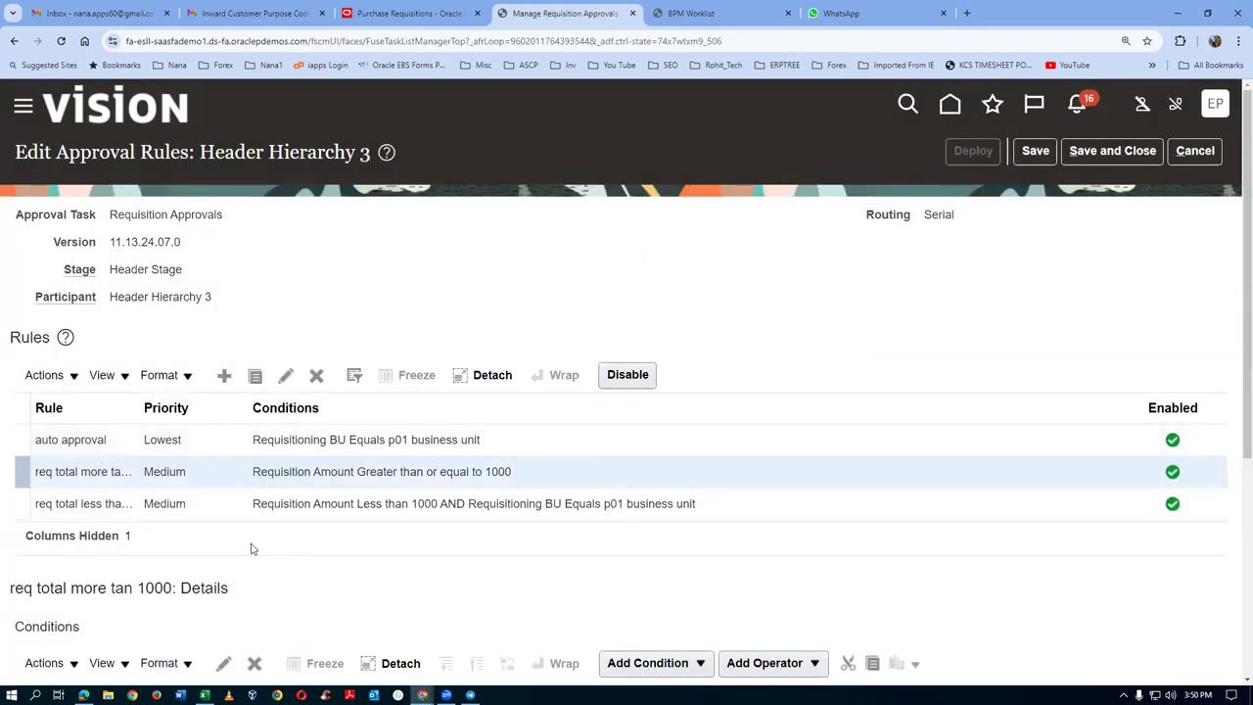
left_click(292, 380)
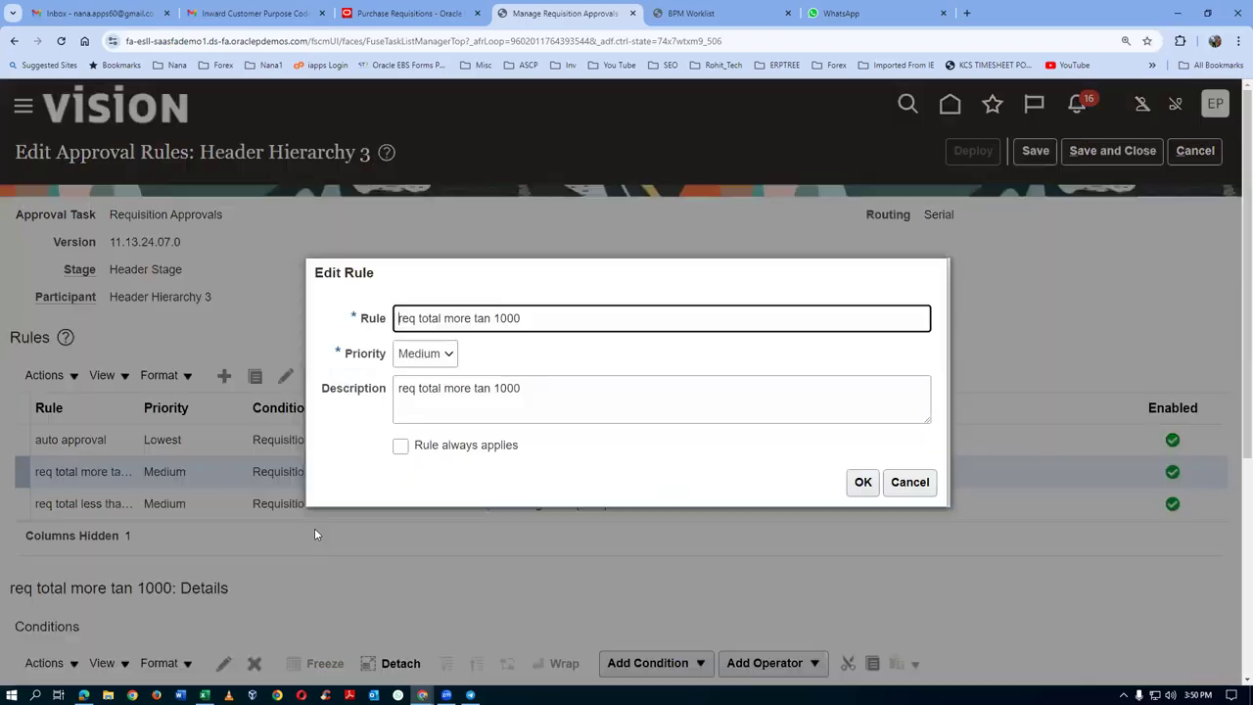
left_click(893, 483)
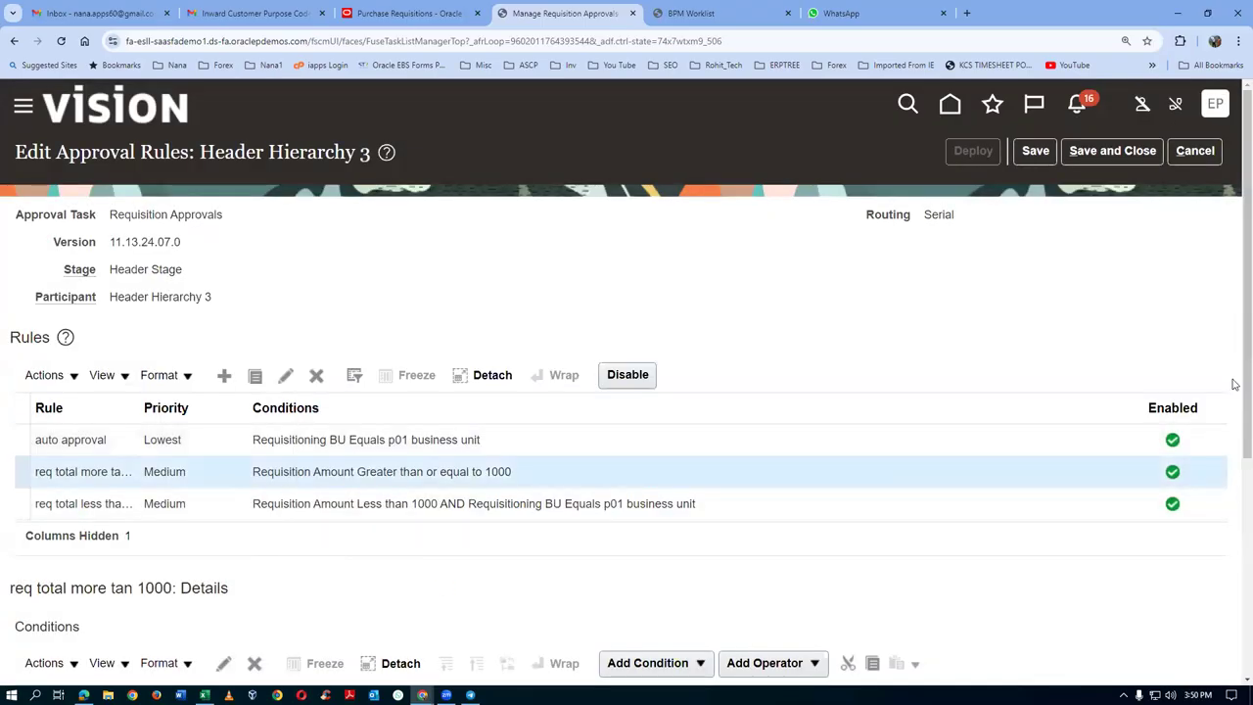
Step: Change the selected rule's Requisition Amount condition to the Between operator, with minimum 1,000 and maximum 2,000
scroll(1234, 385, "down", 3)
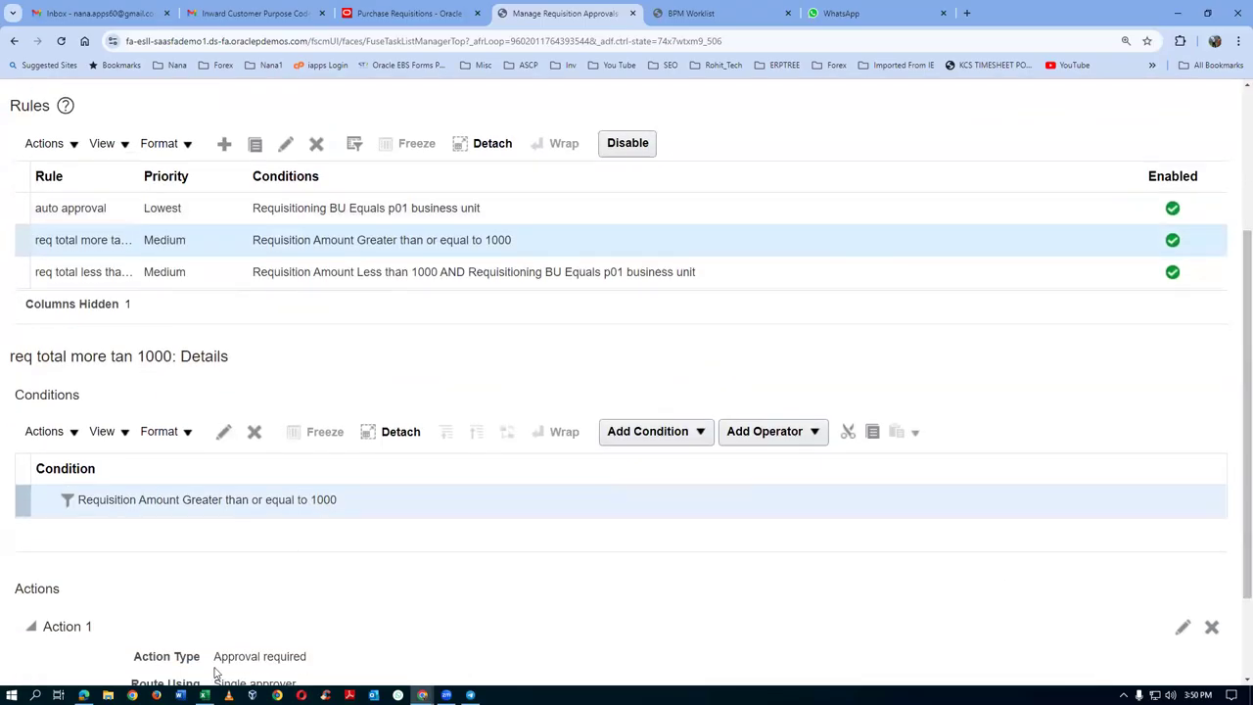
left_click(372, 505)
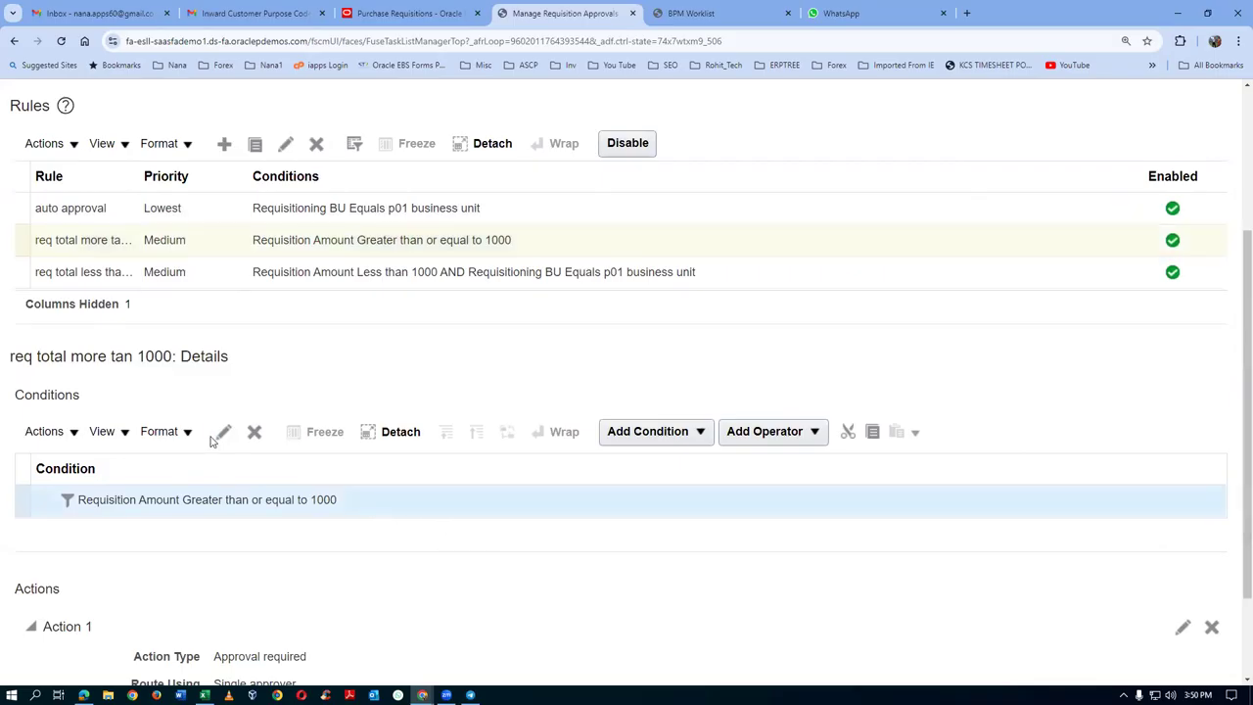
left_click(225, 432)
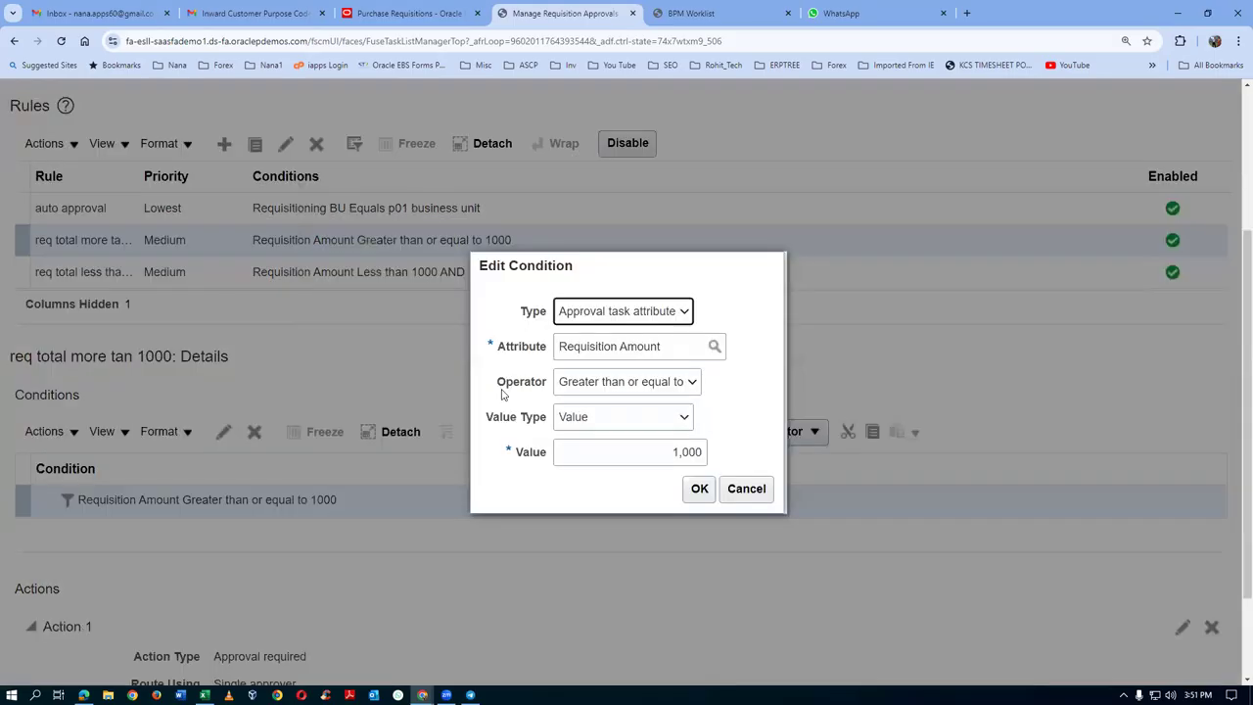
left_click(666, 384)
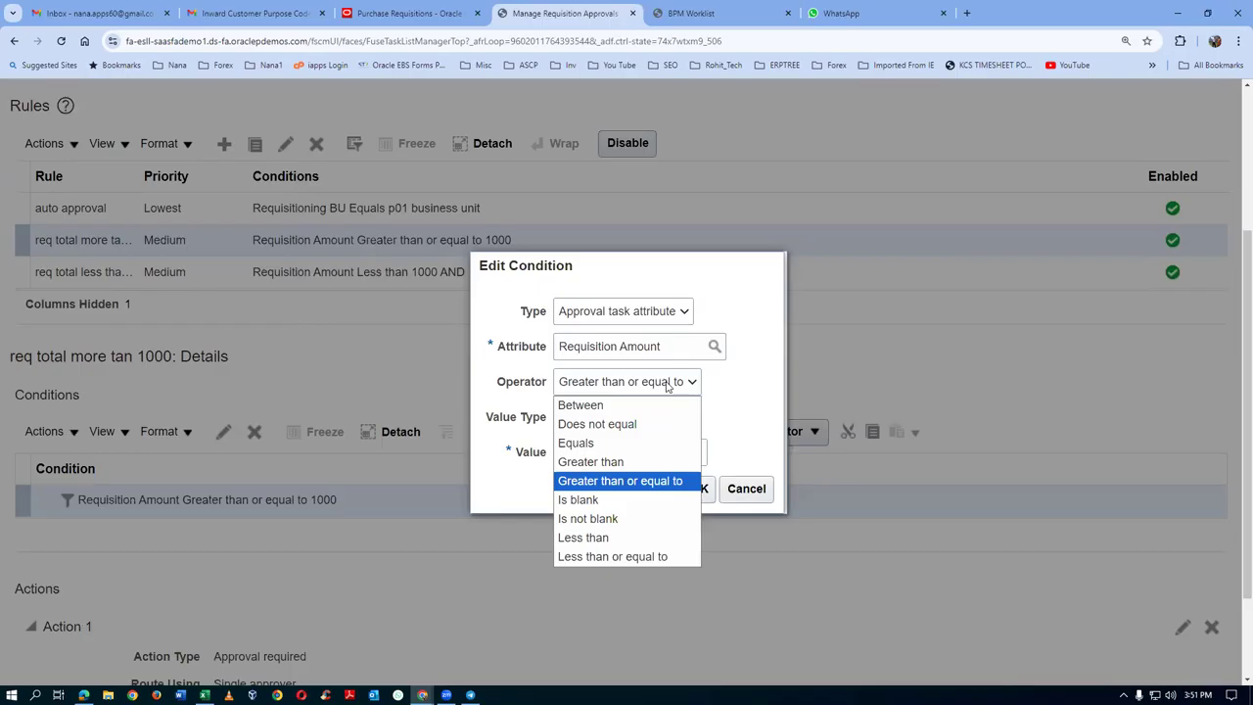
left_click(633, 401)
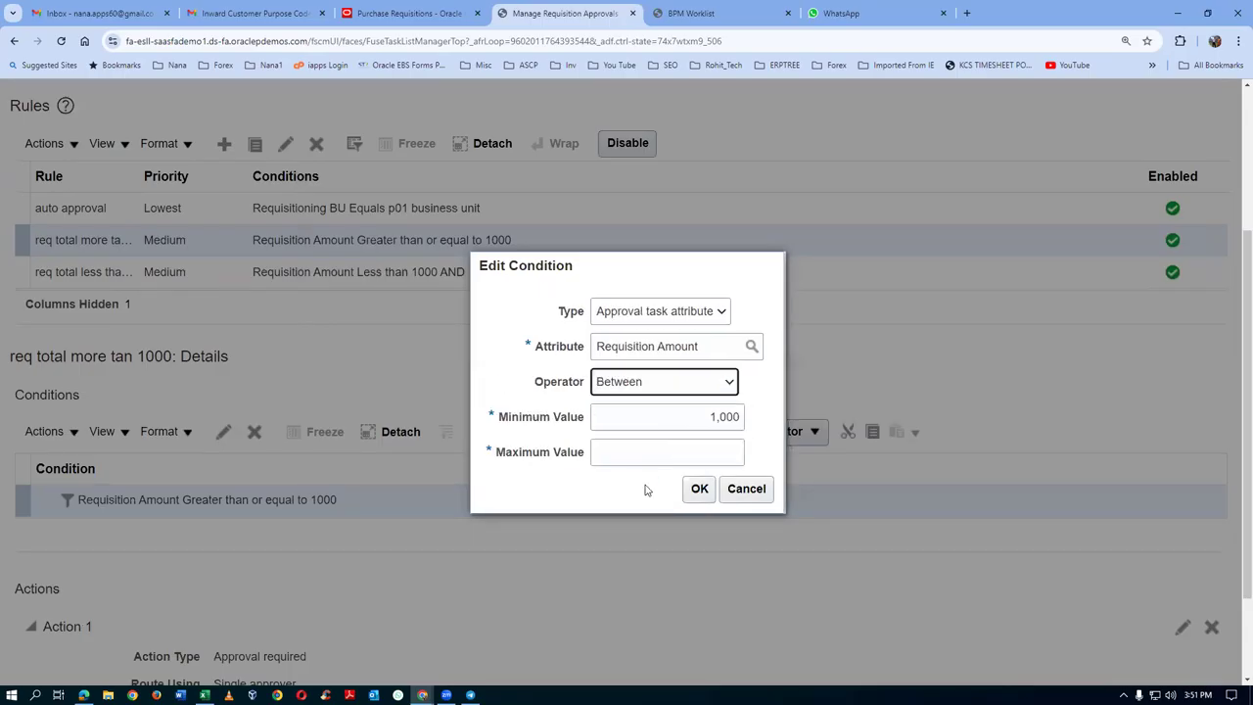
left_click(666, 452)
type("2000")
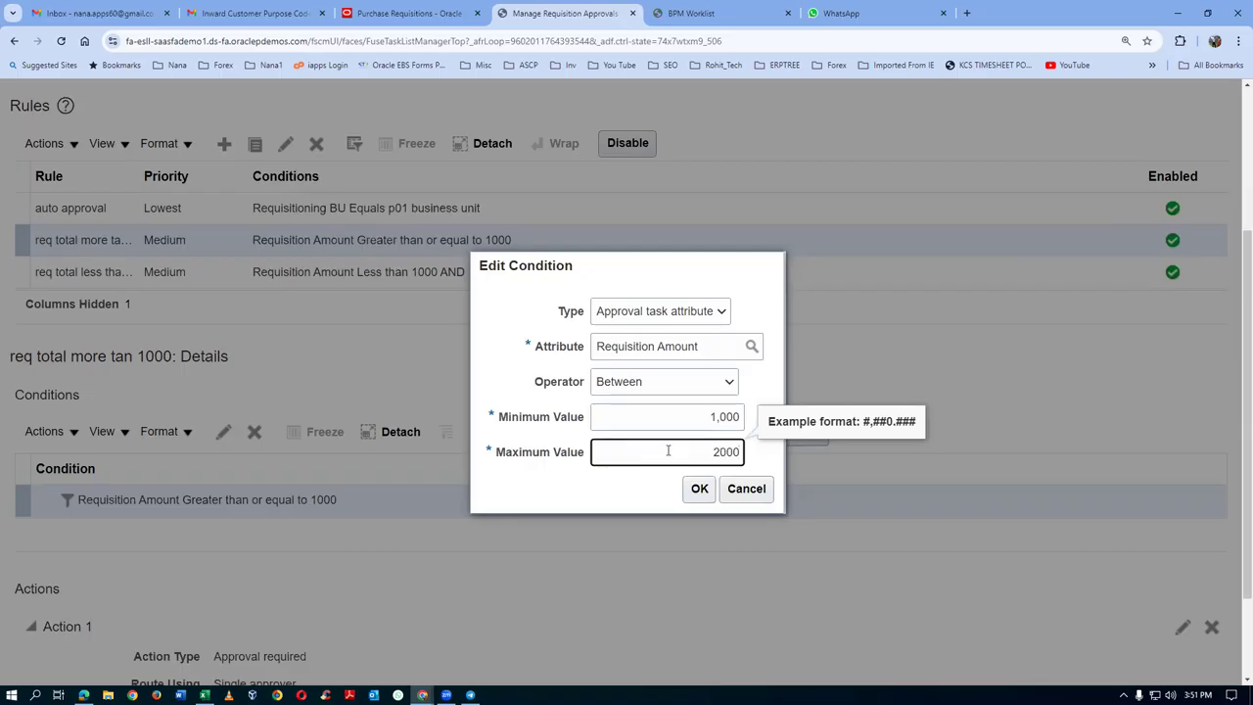
left_click(699, 487)
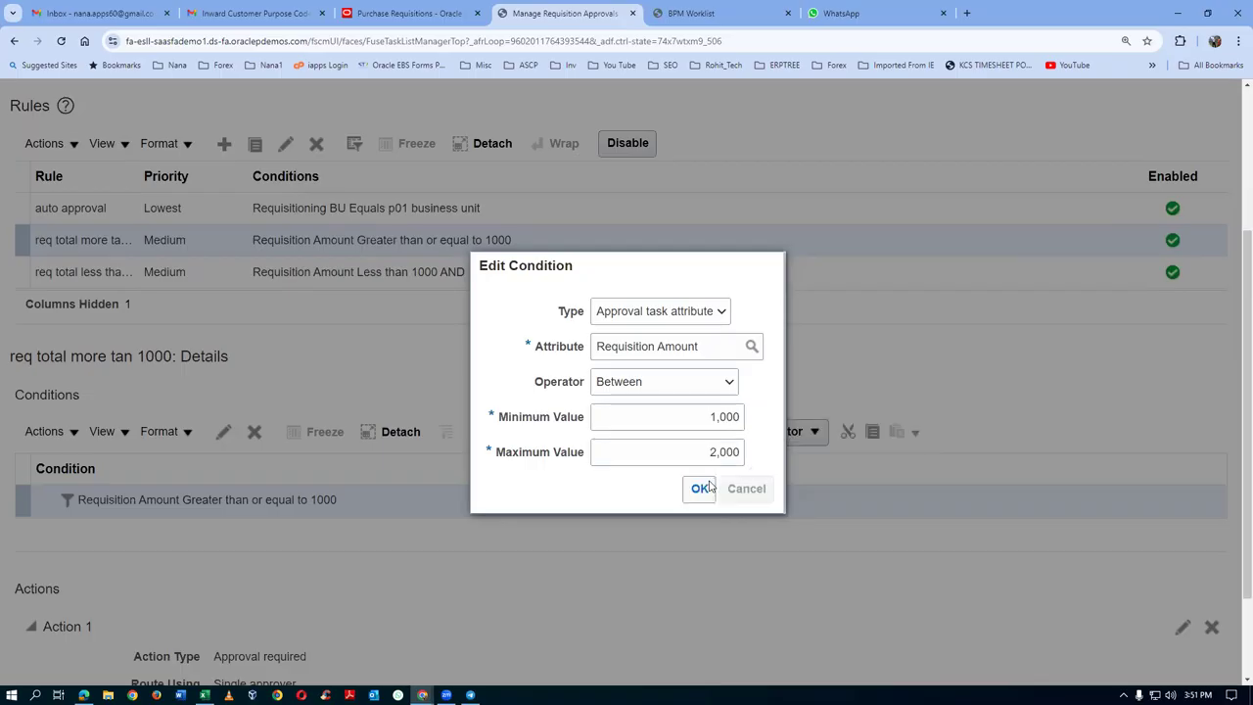
Step: Review the changed rule's condition and approver action, and save the Header Hierarchy 3 rules
scroll(330, 614, "down", 1)
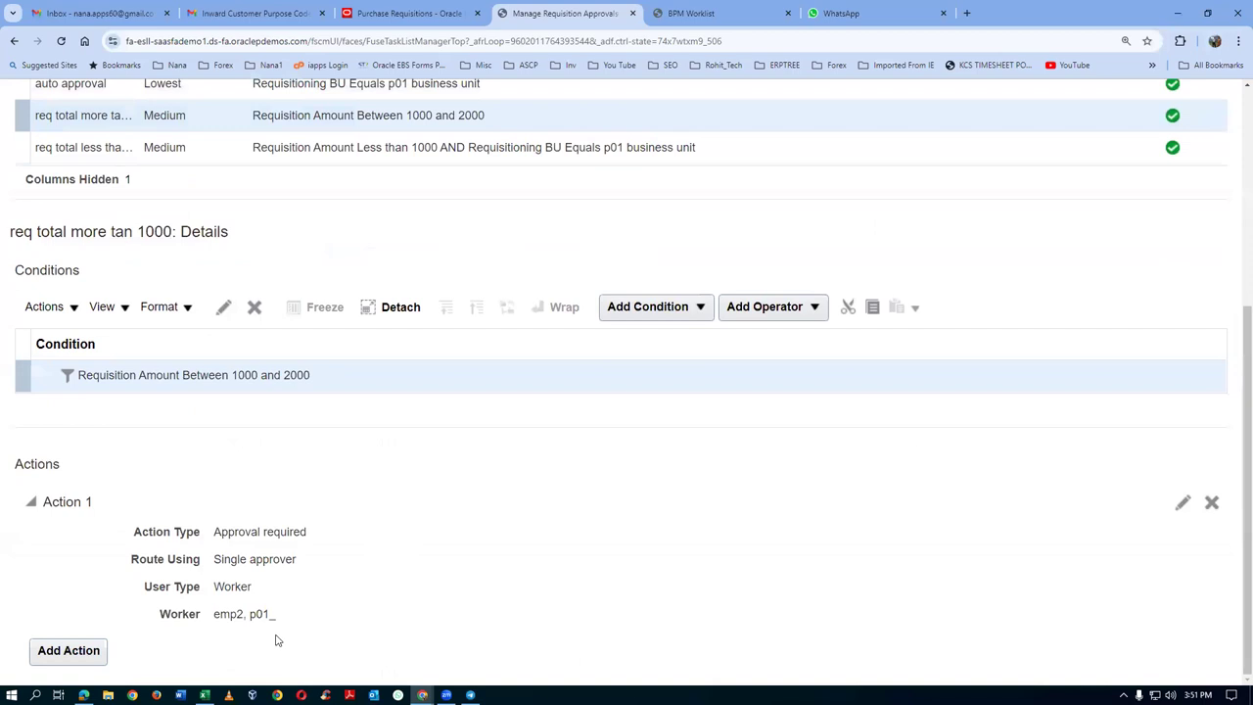
scroll(419, 569, "up", 1)
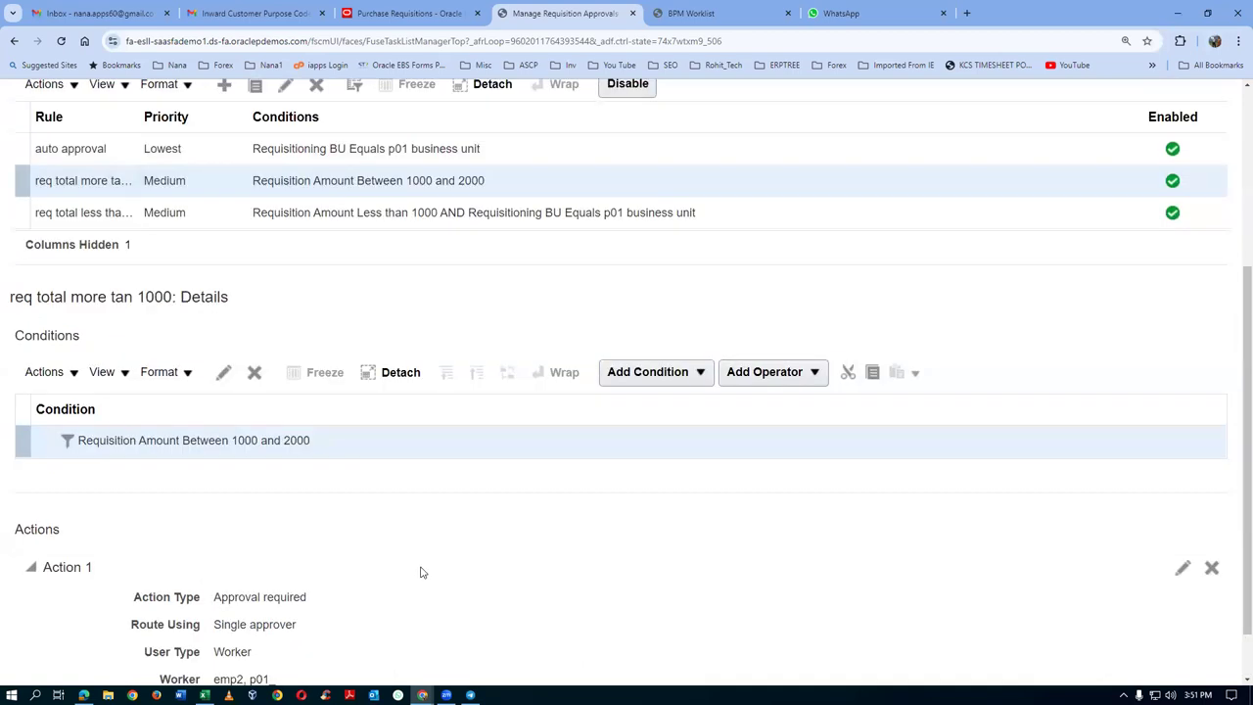
scroll(420, 573, "up", 3)
left_click(1047, 151)
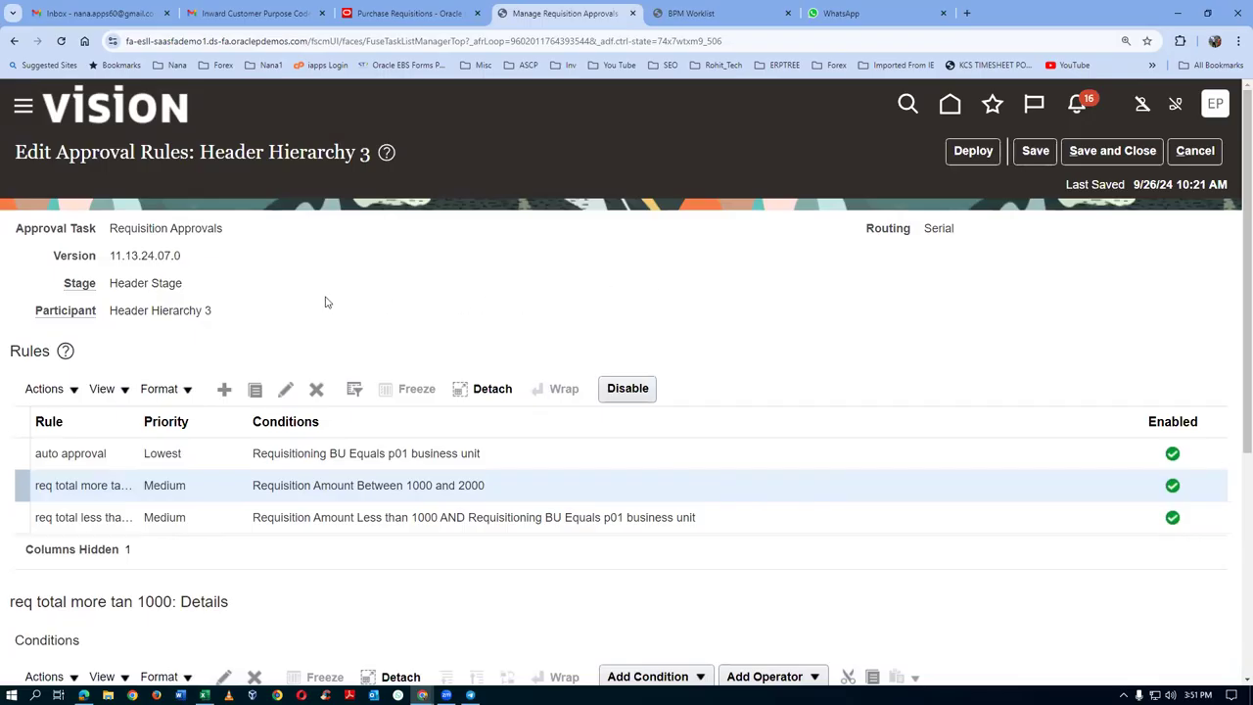
Step: Create a Medium priority rule named "app by app group" with the same text as its description
left_click(224, 388)
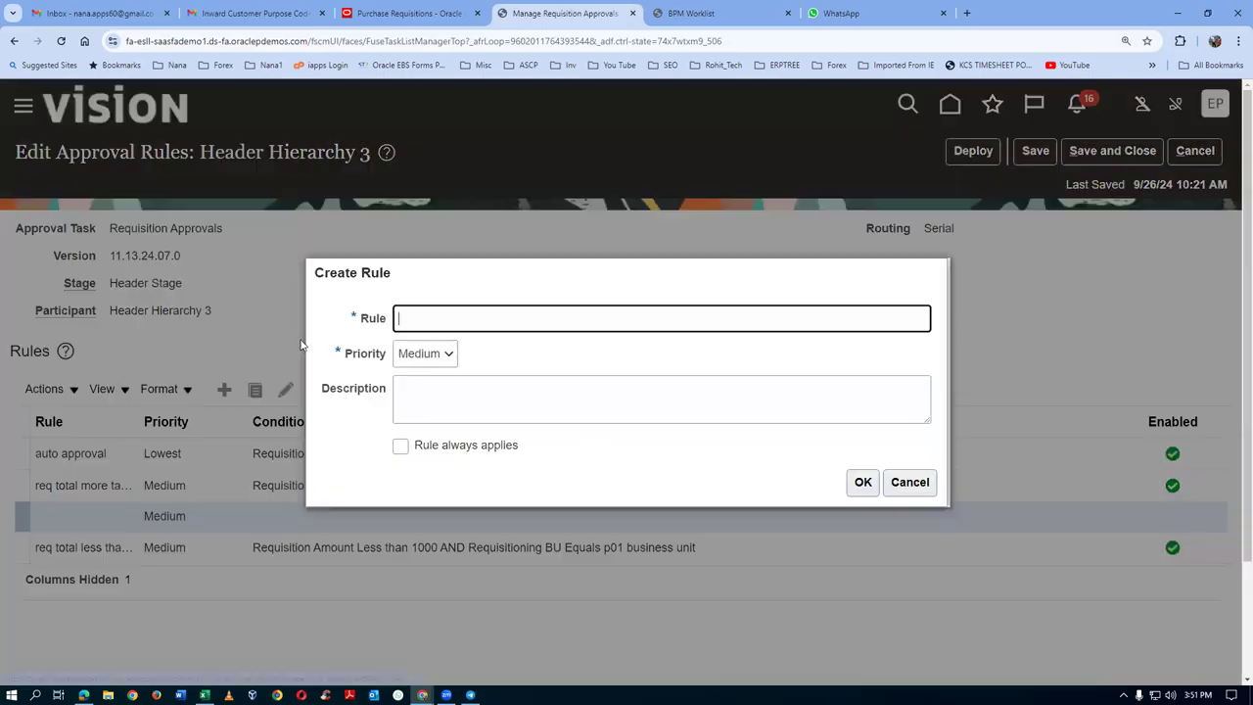
type("app by app group")
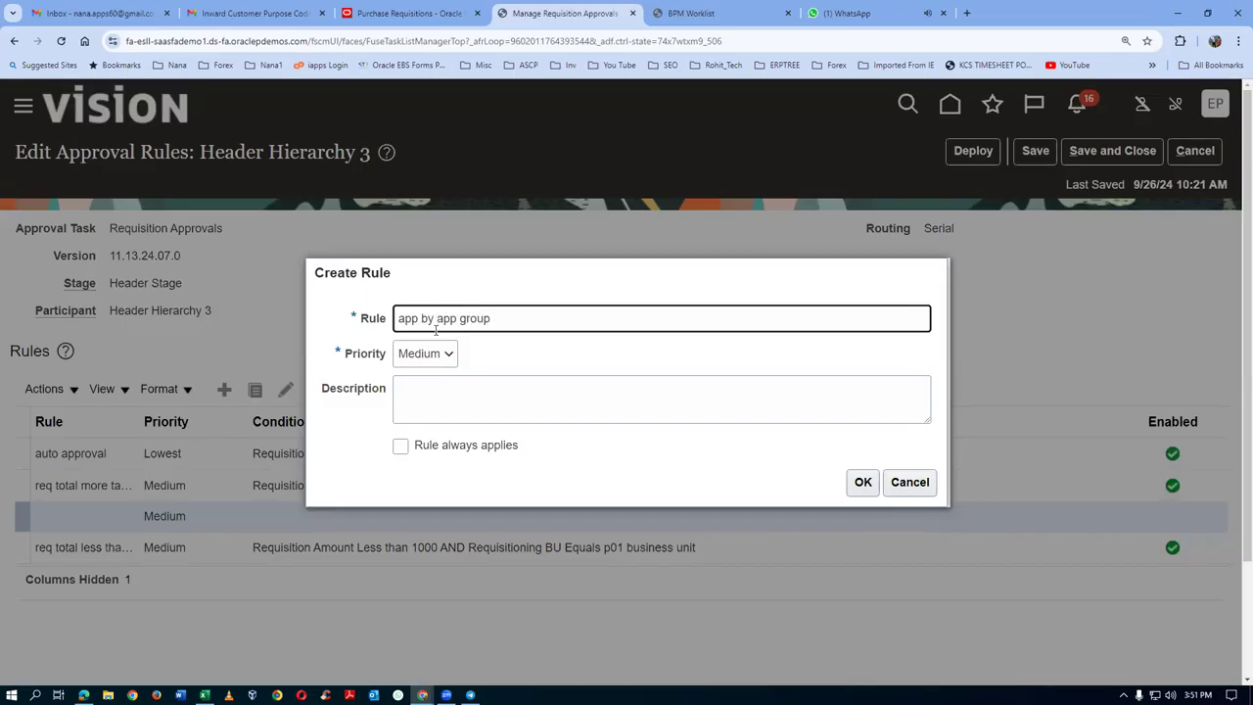
key("ctrl+a")
key("ctrl+c")
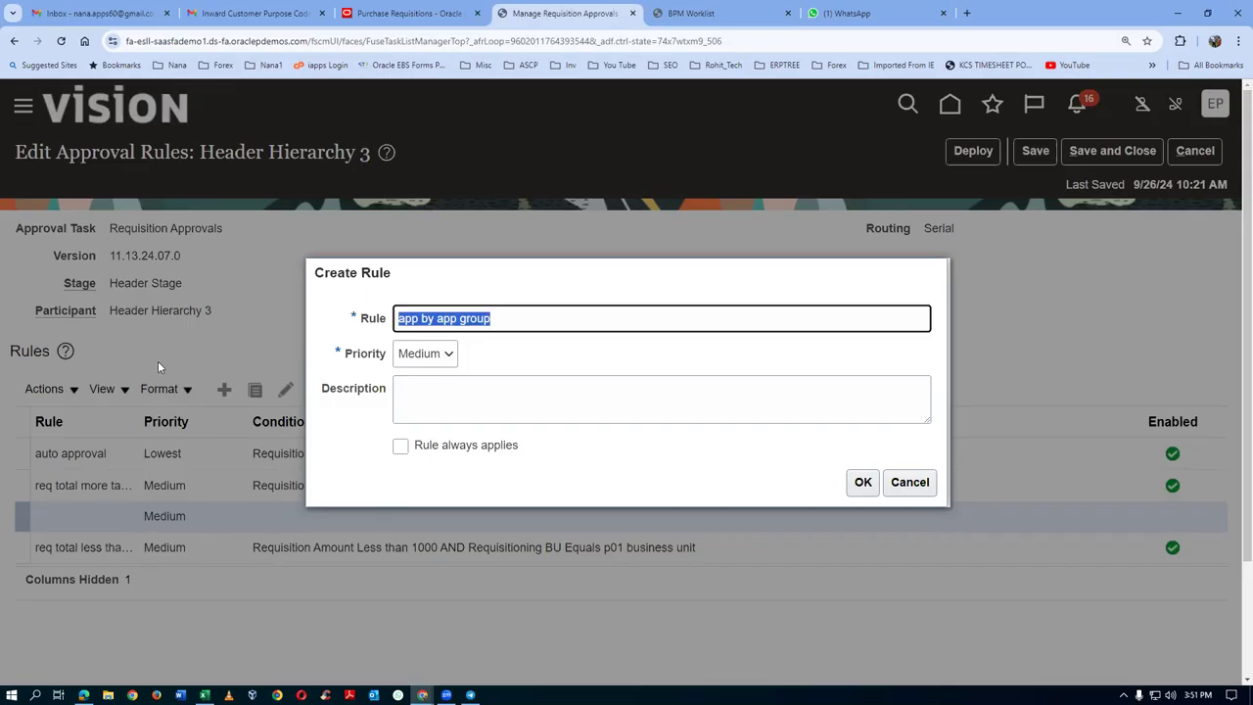
left_click(460, 409)
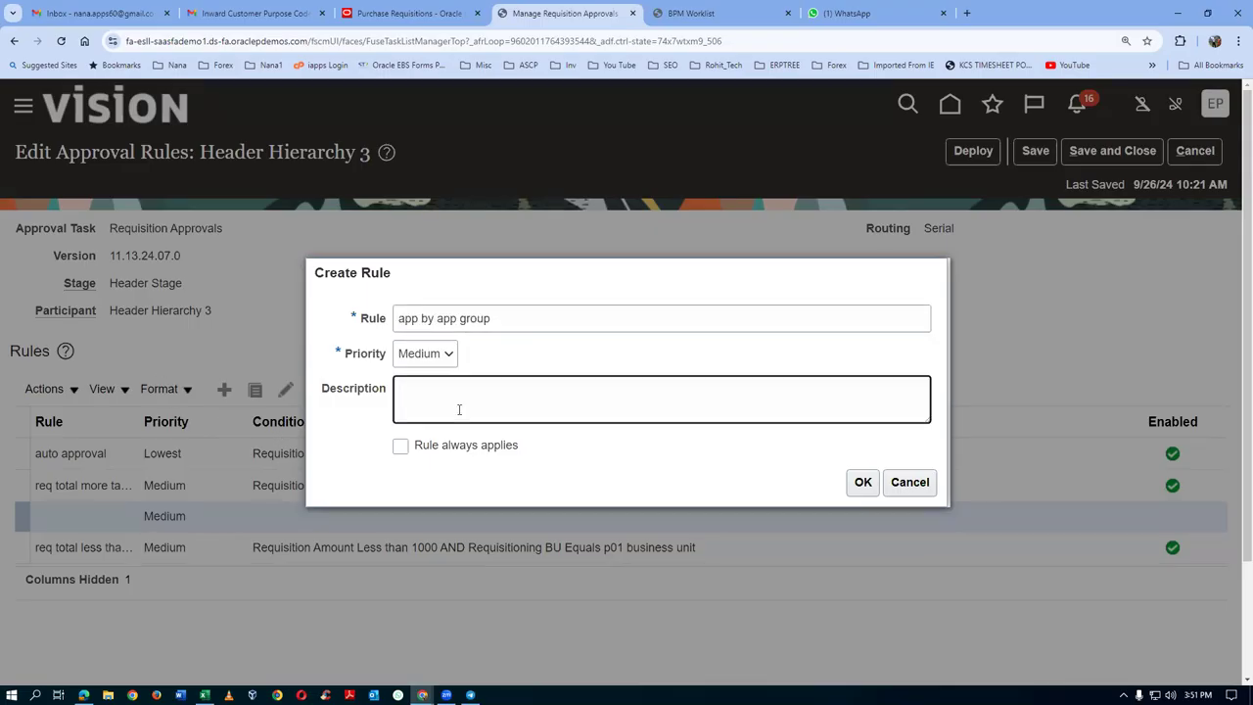
key("ctrl+v")
left_click(863, 481)
Step: Add a condition to the "app by app group" rule that Requisition Amount is Greater than 3,000
scroll(419, 483, "down", 1)
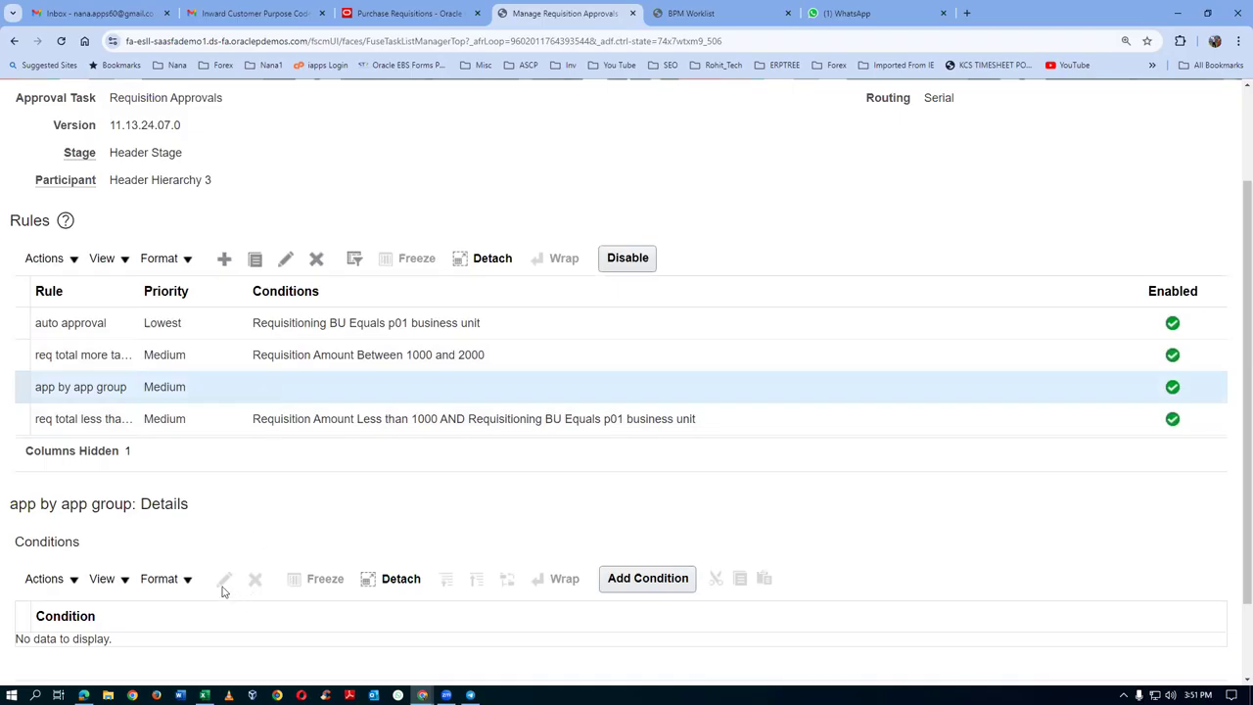
left_click(680, 580)
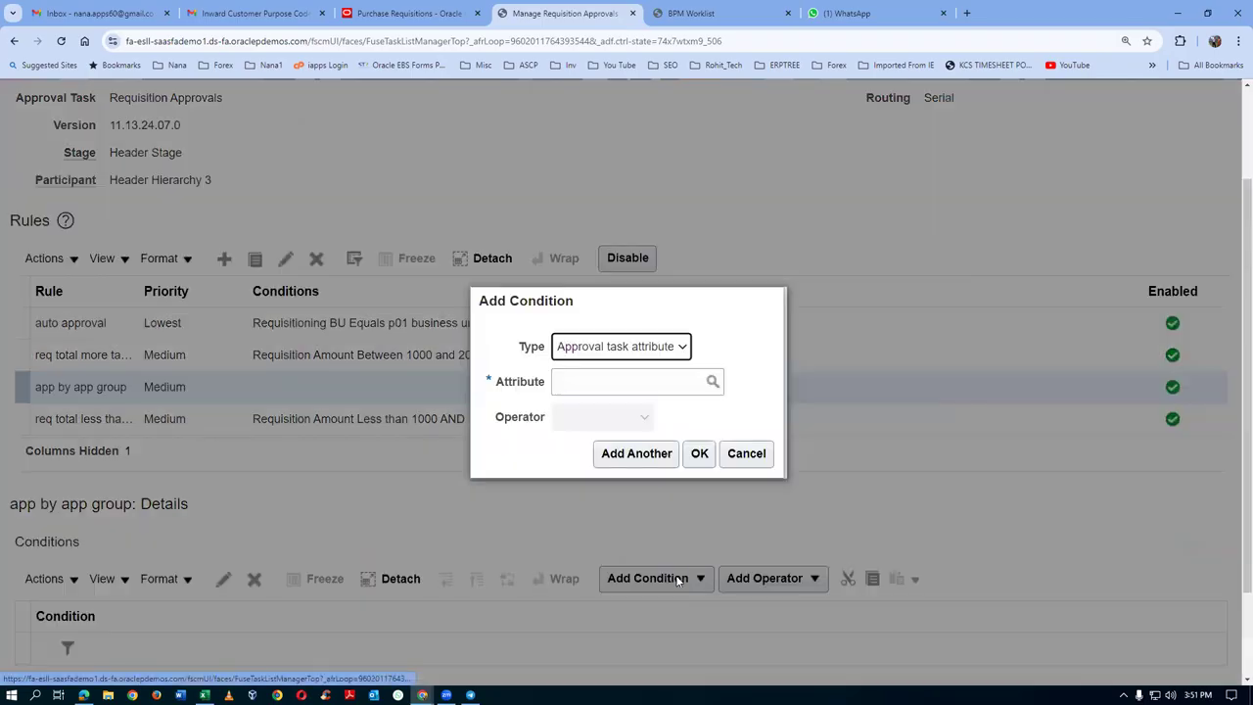
left_click(612, 386)
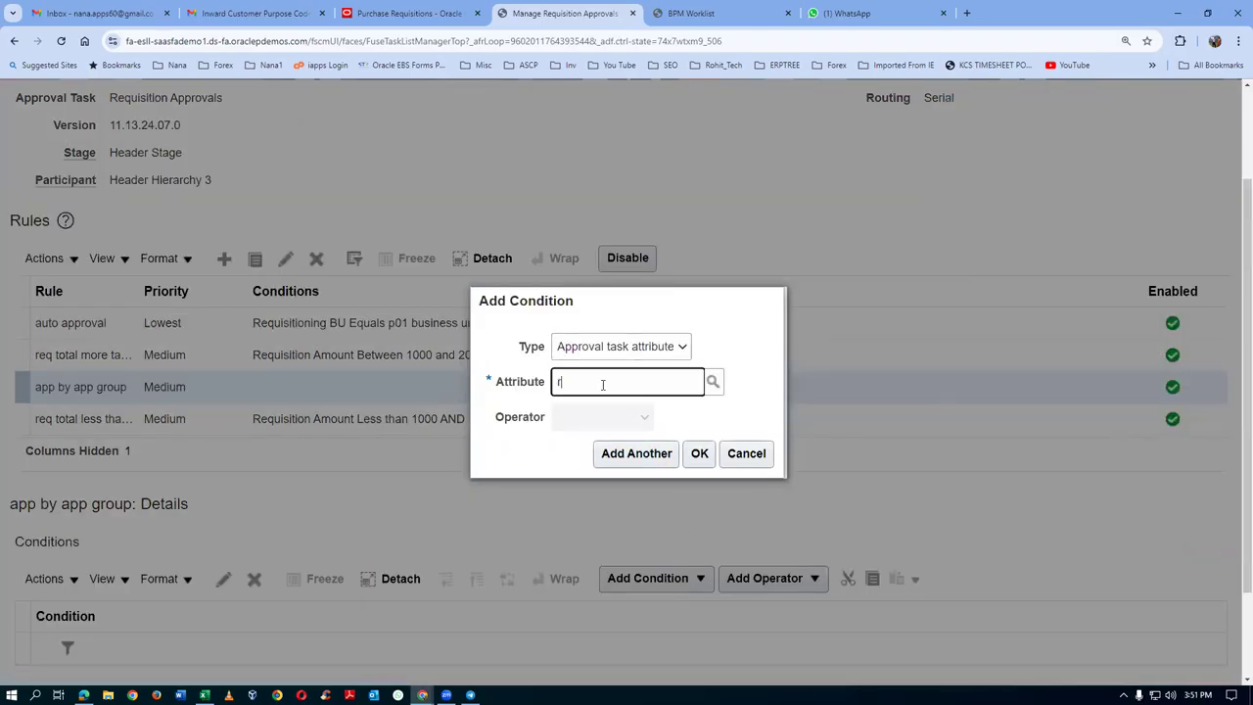
type("requi")
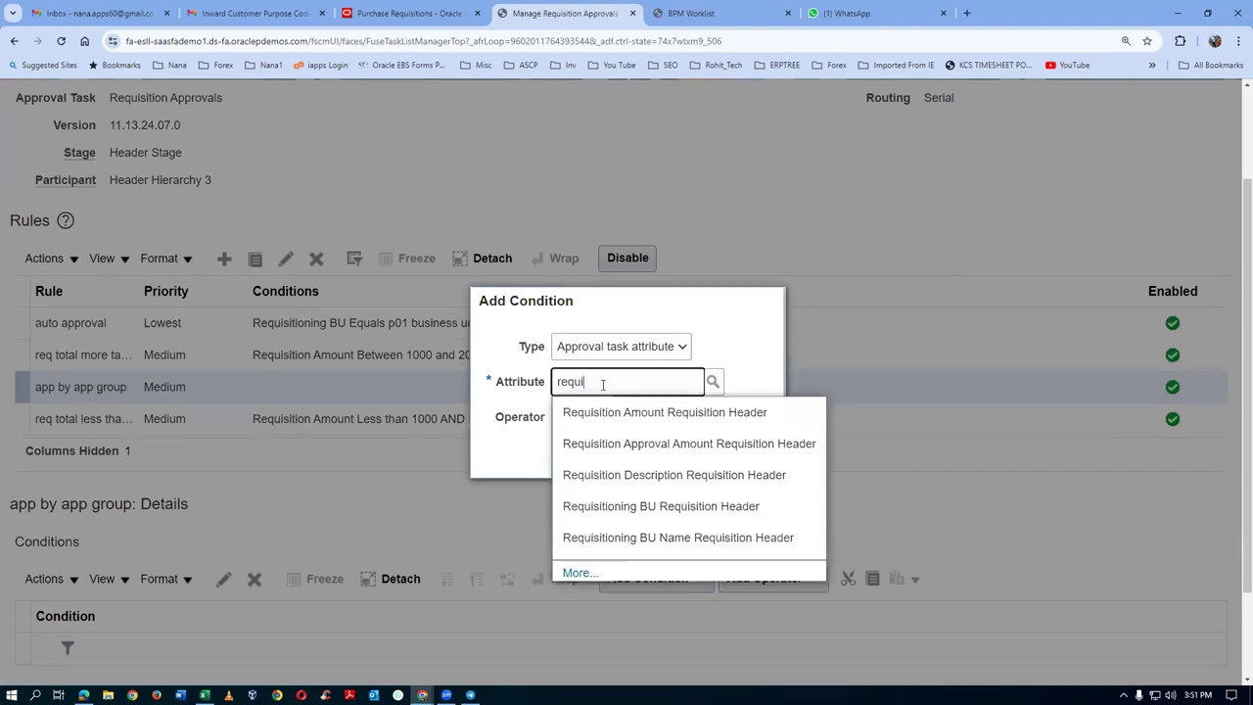
left_click(617, 420)
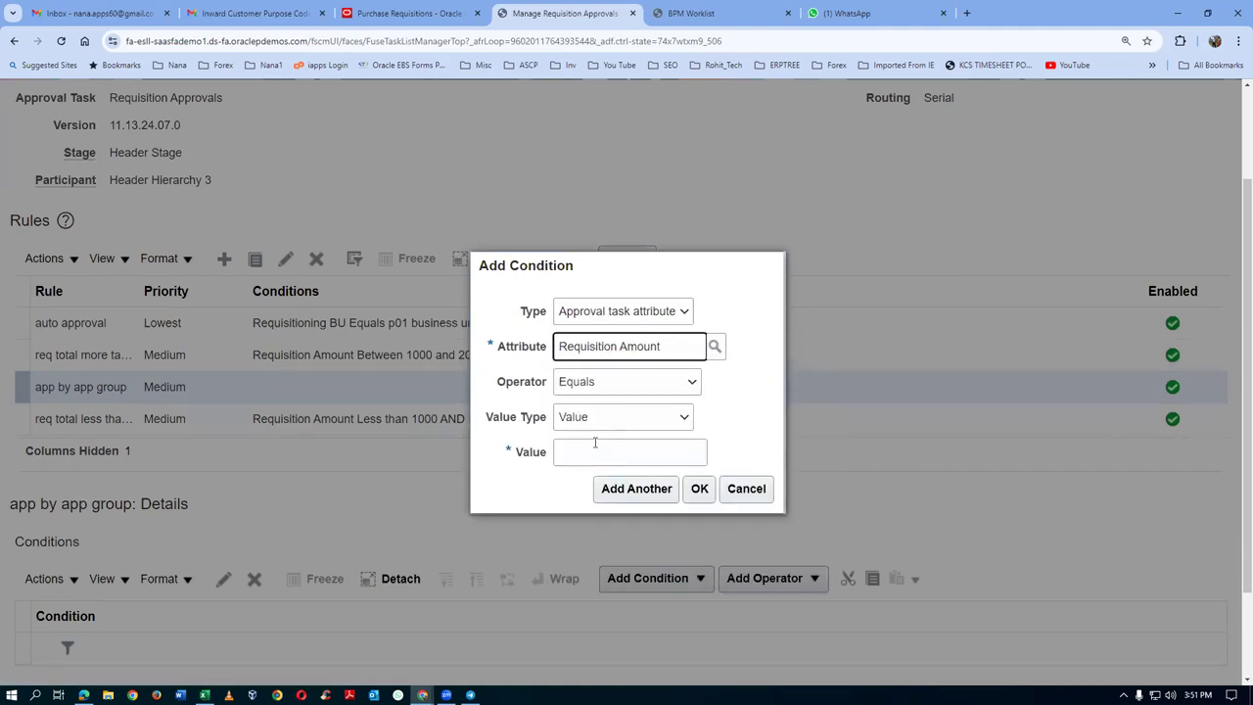
left_click(609, 386)
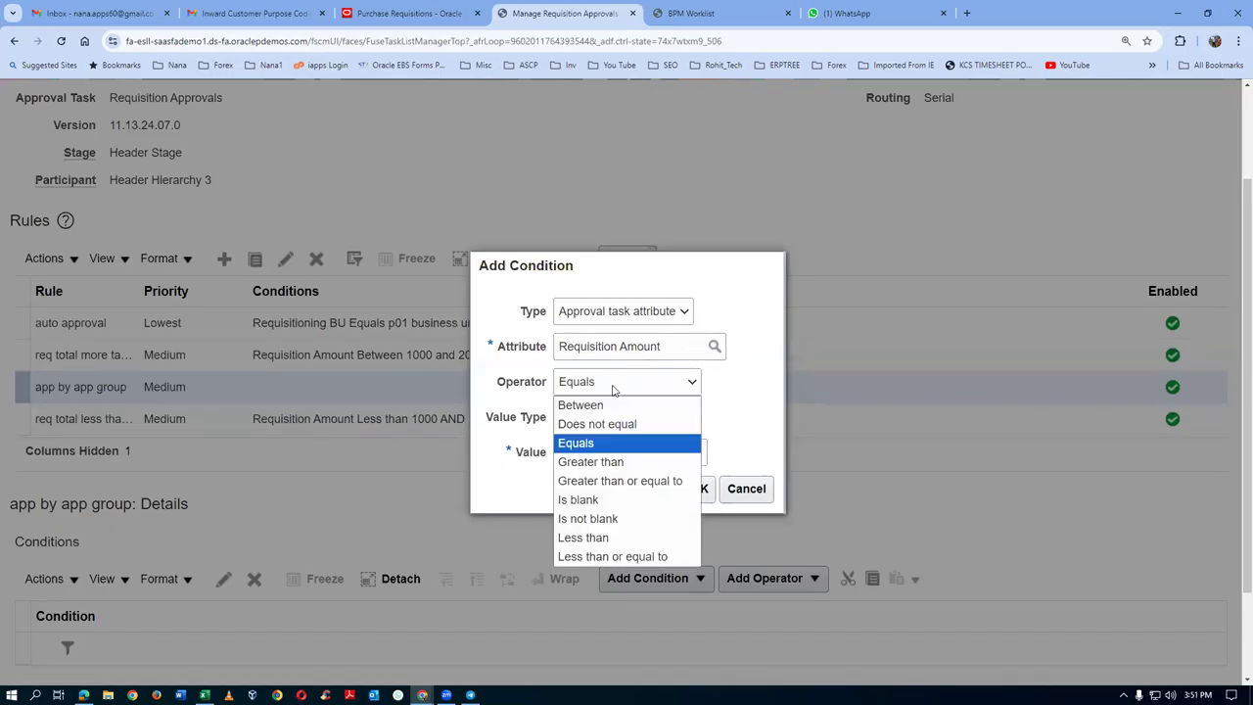
left_click(599, 462)
left_click(628, 460)
type("3000")
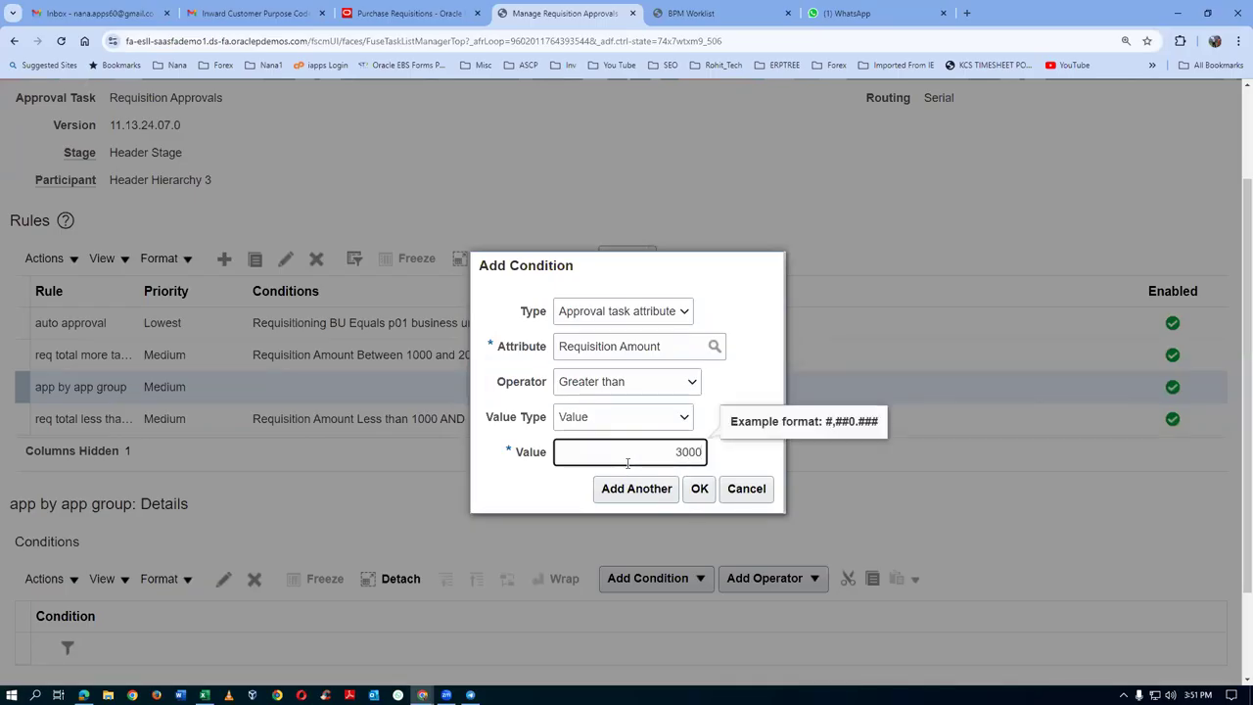
left_click(699, 490)
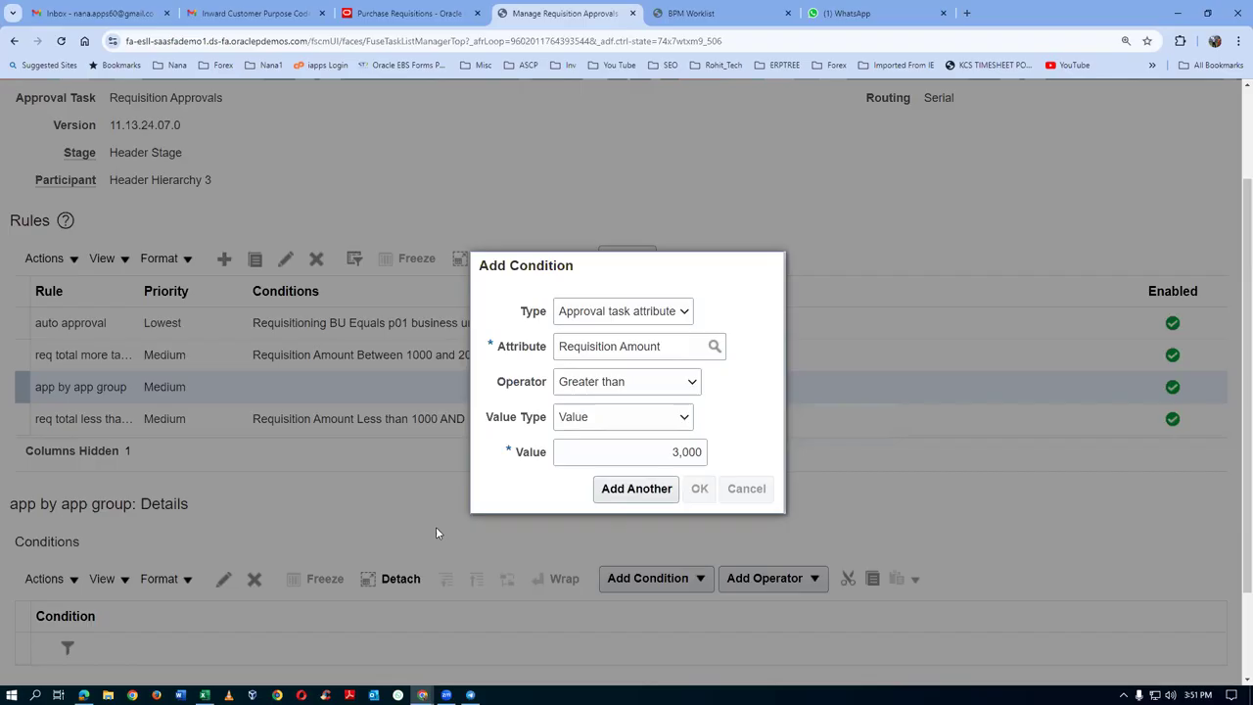
Step: Add an Approval required action to the "app by app group" rule, routed using the approval group p01_app_group_1
scroll(389, 505, "down", 1)
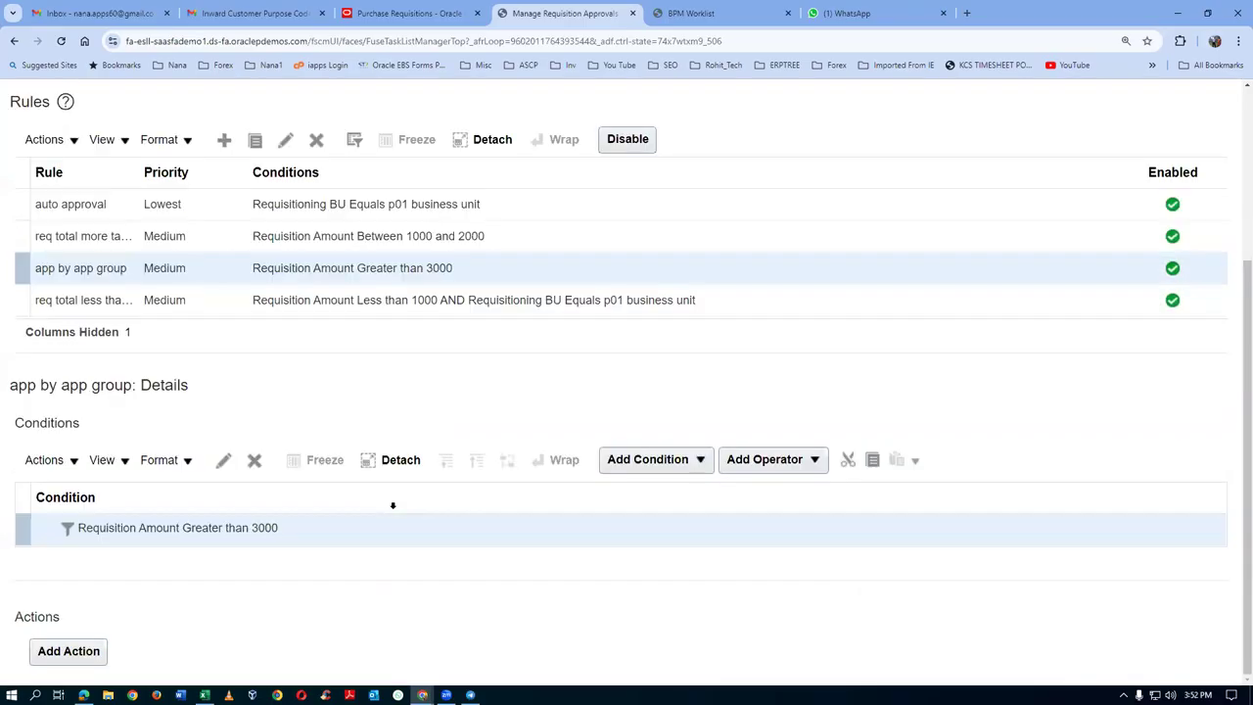
left_click(55, 653)
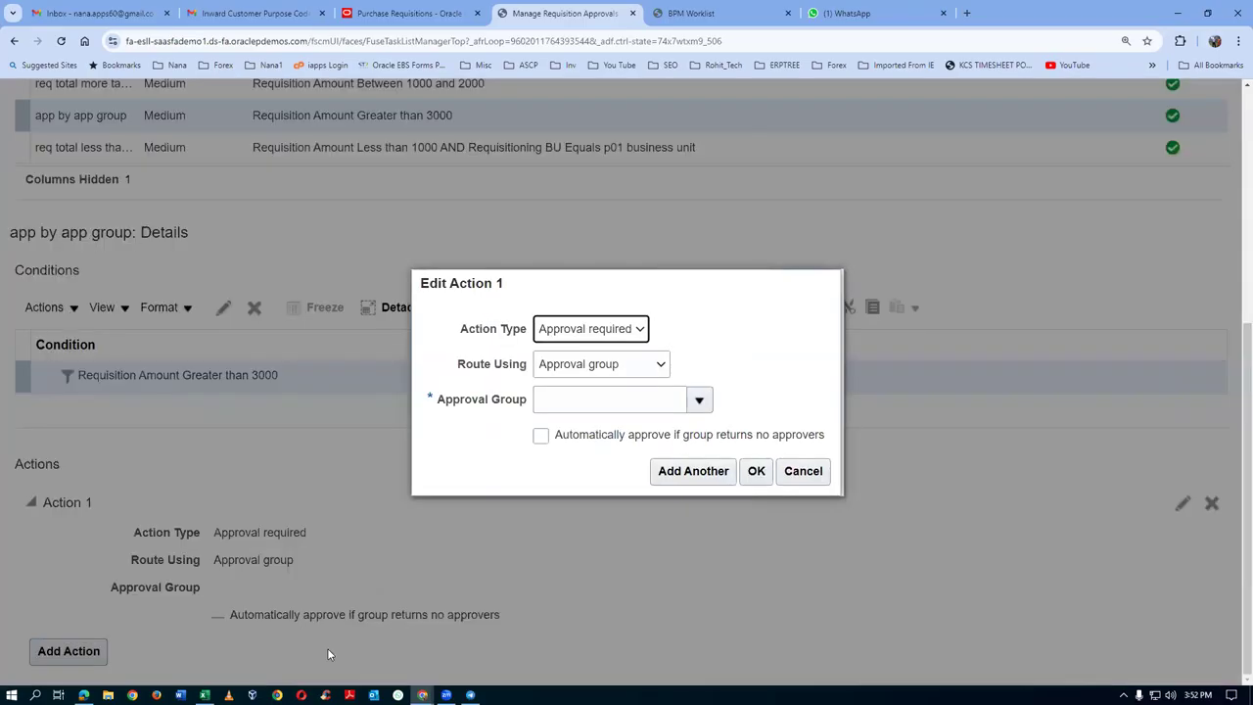
left_click(601, 372)
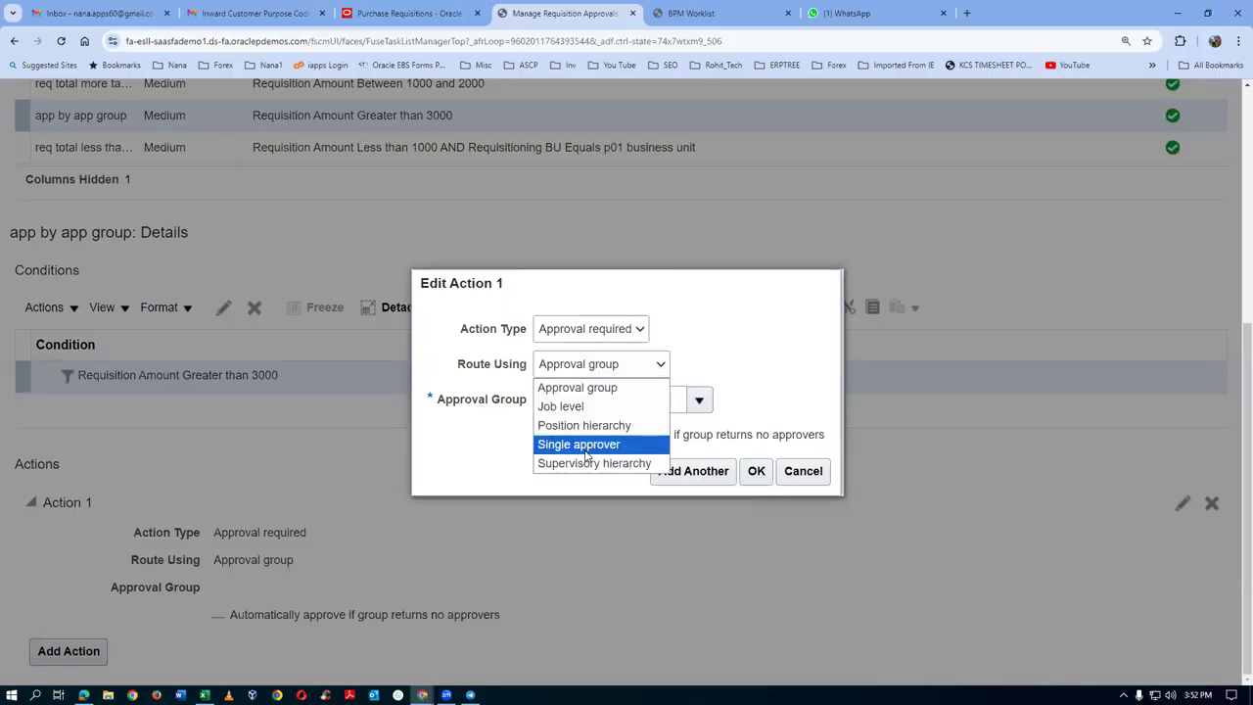
left_click(588, 389)
left_click(588, 394)
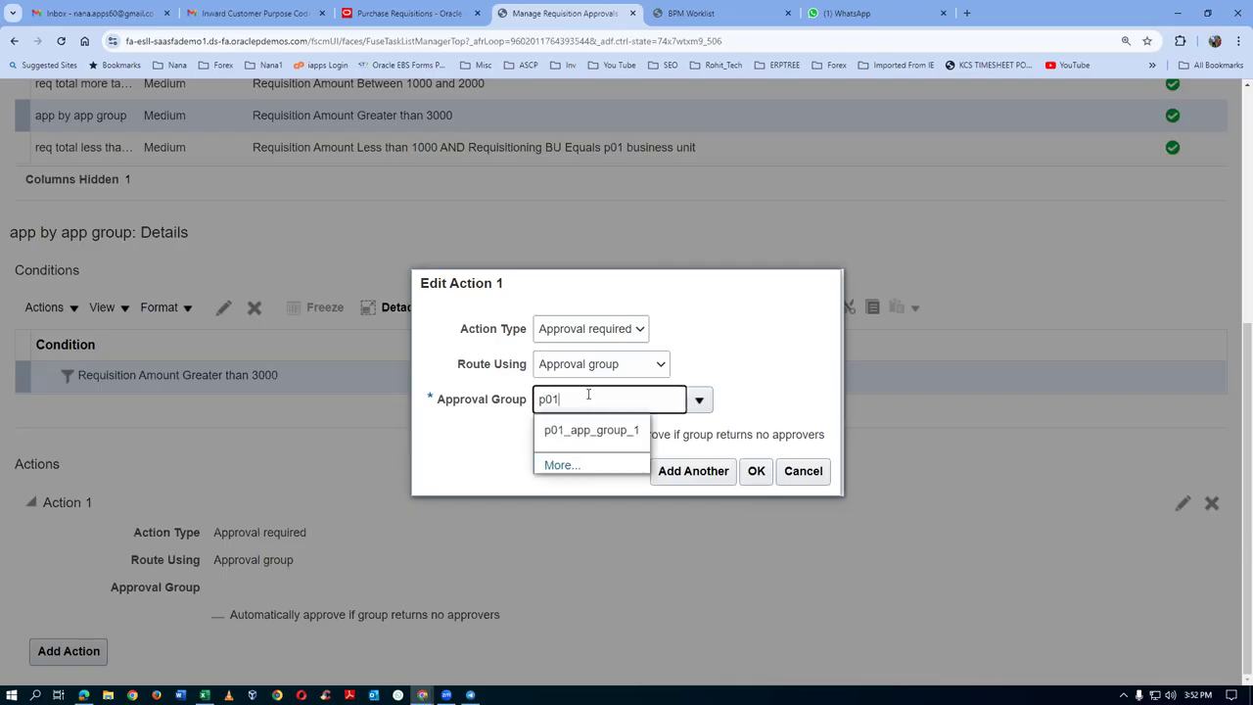
left_click(578, 429)
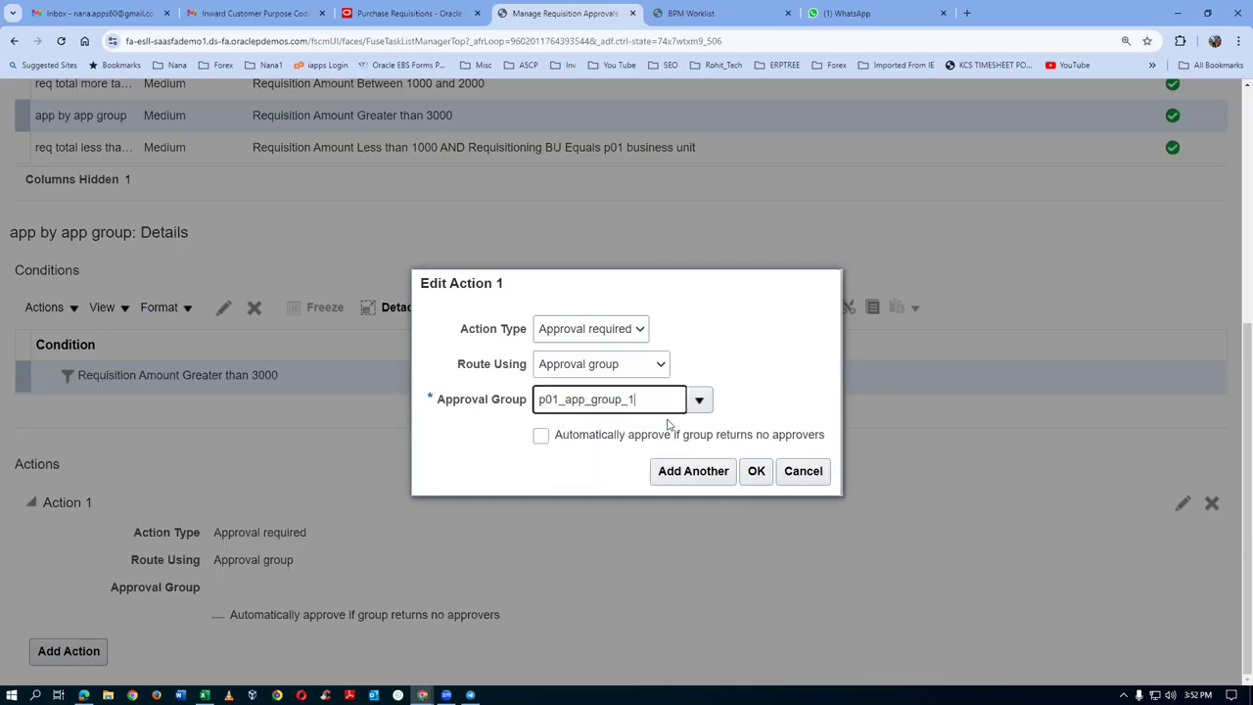
left_click(755, 474)
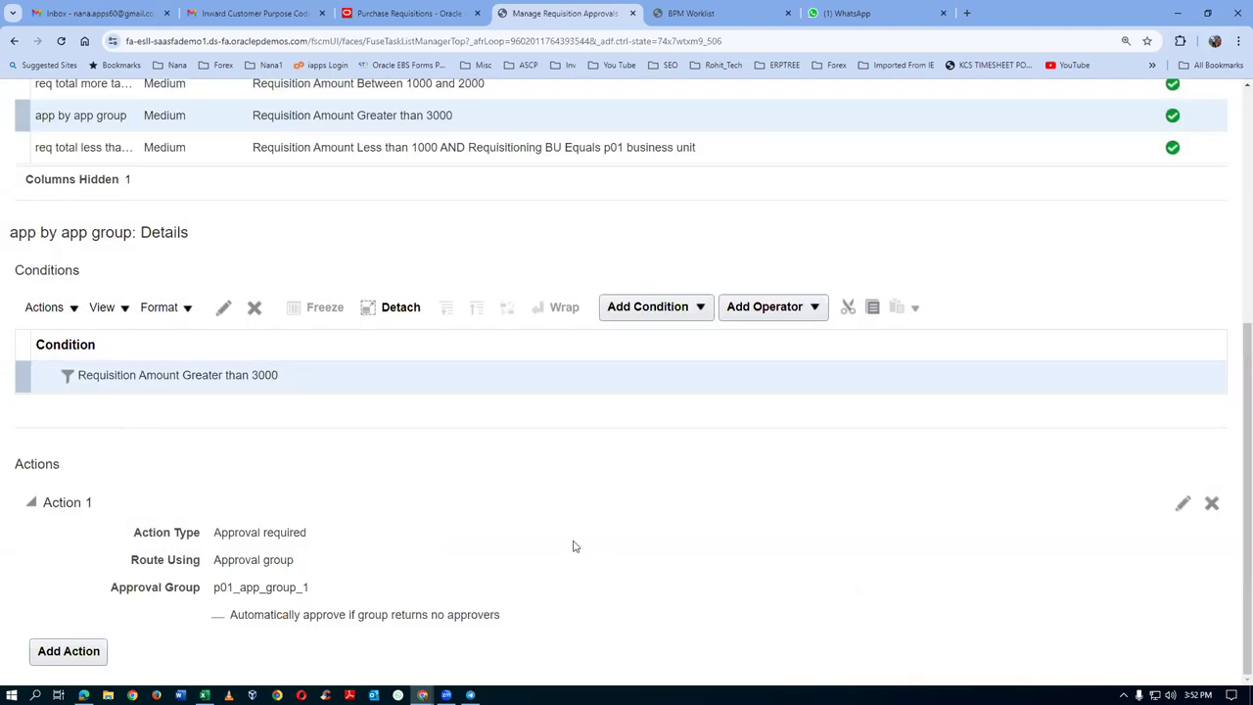
Step: Save the Header Hierarchy 3 approval rules and deploy the changes
scroll(293, 480, "up", 2)
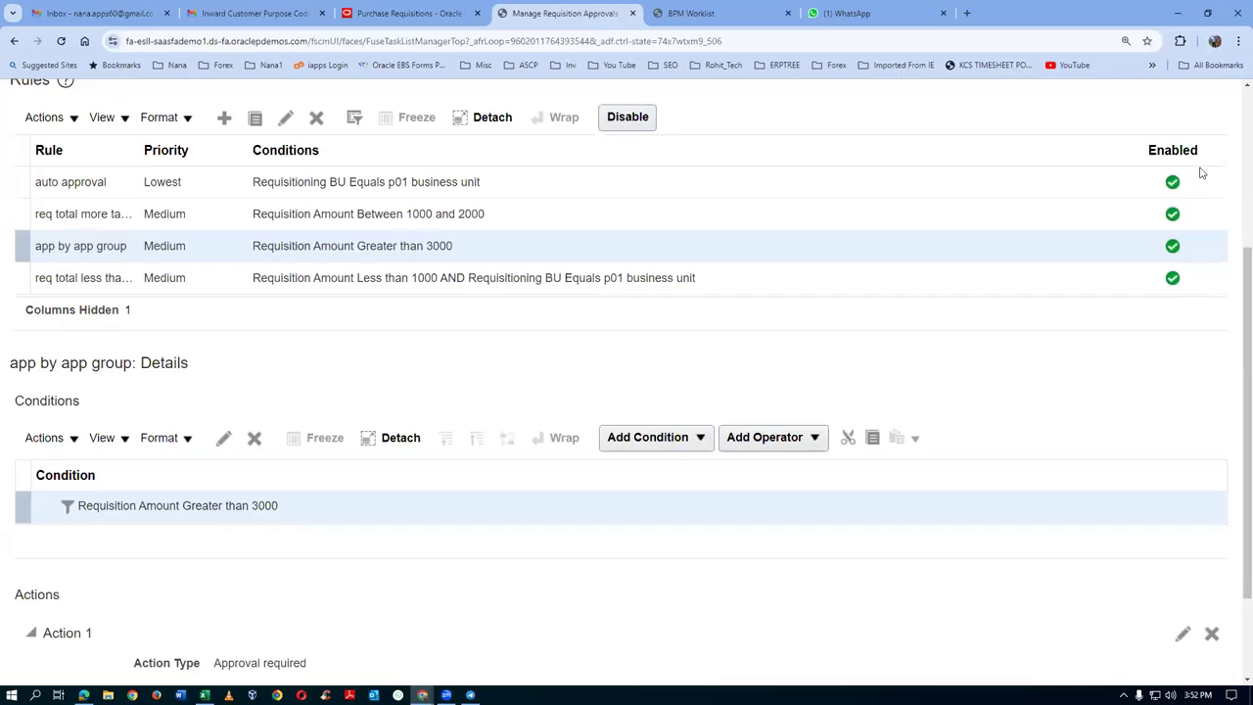
scroll(1057, 343, "up", 4)
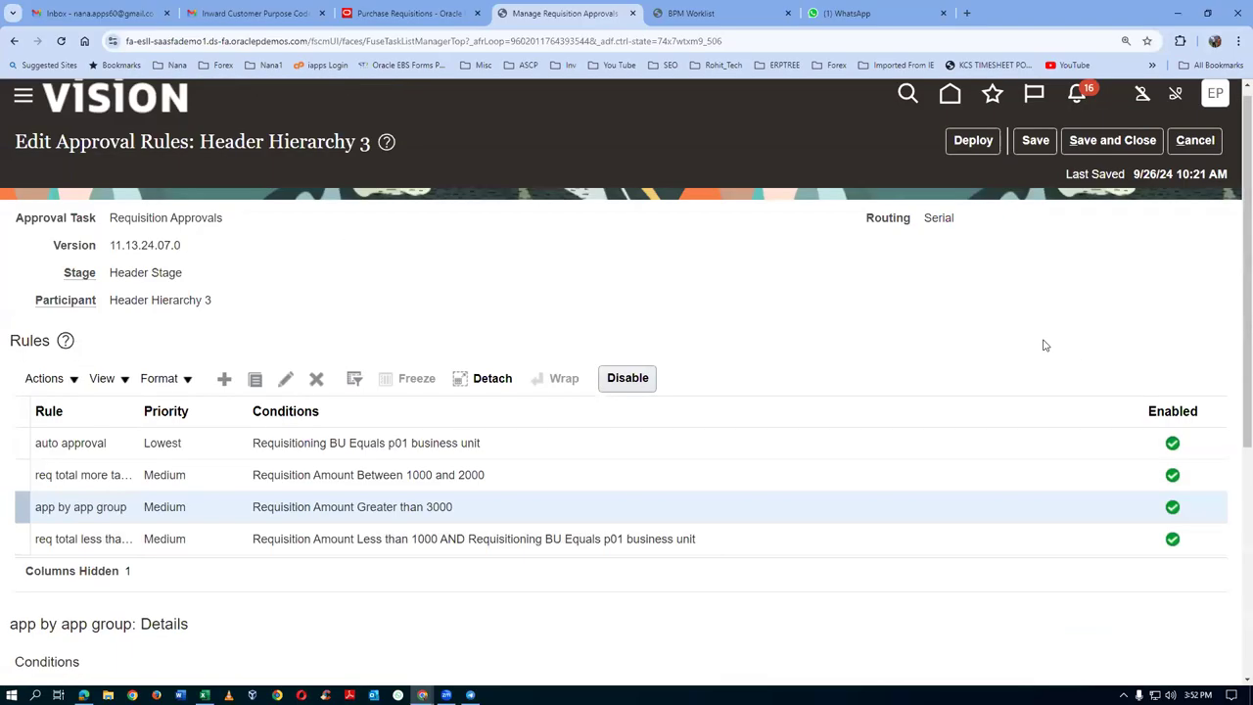
left_click(1028, 144)
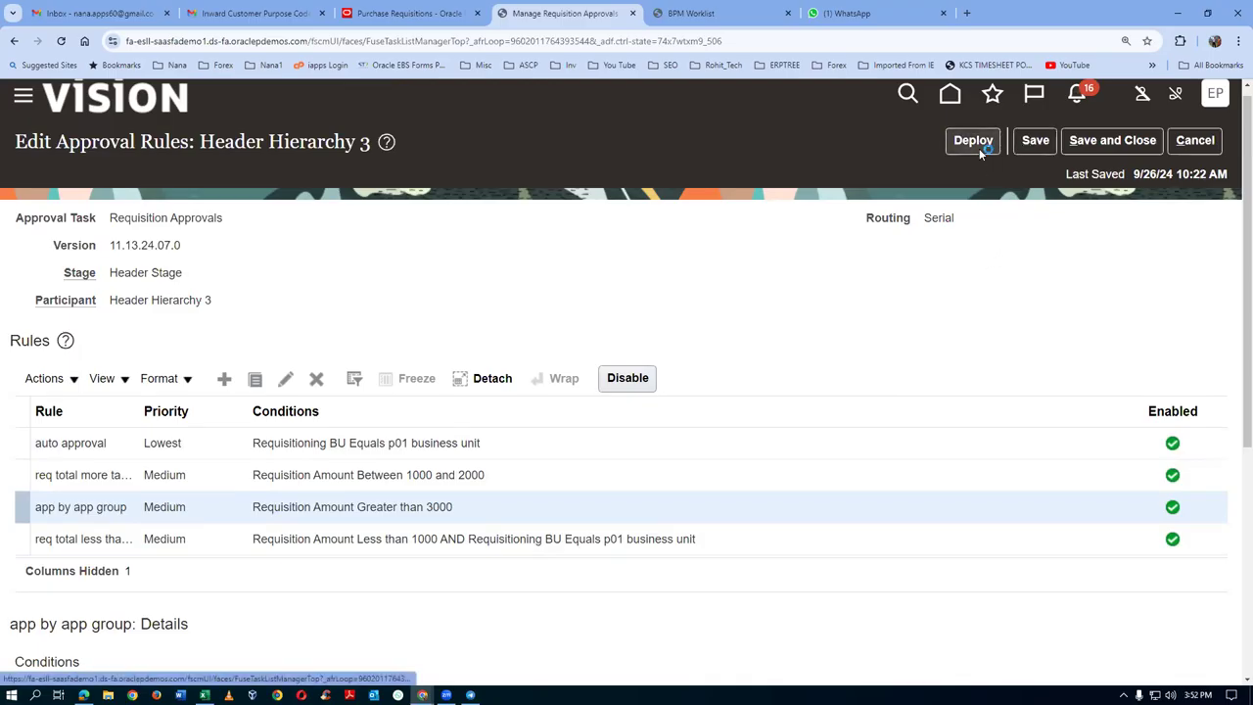
left_click(979, 148)
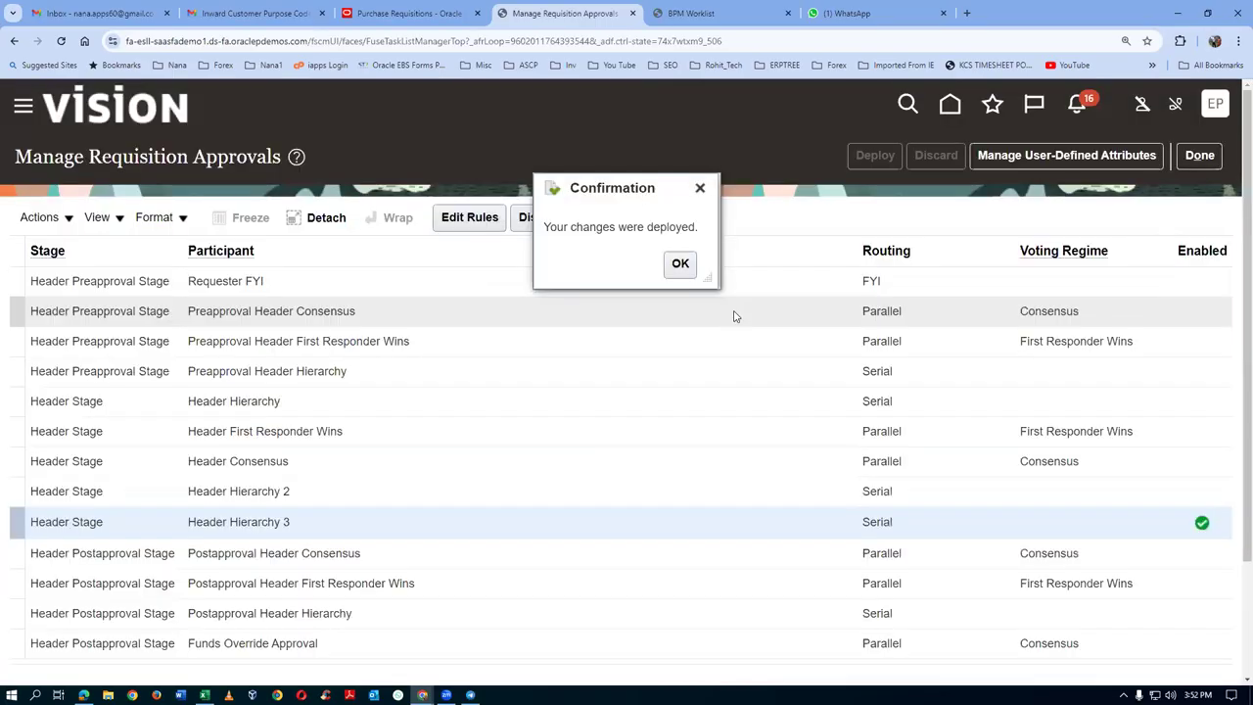
left_click(680, 265)
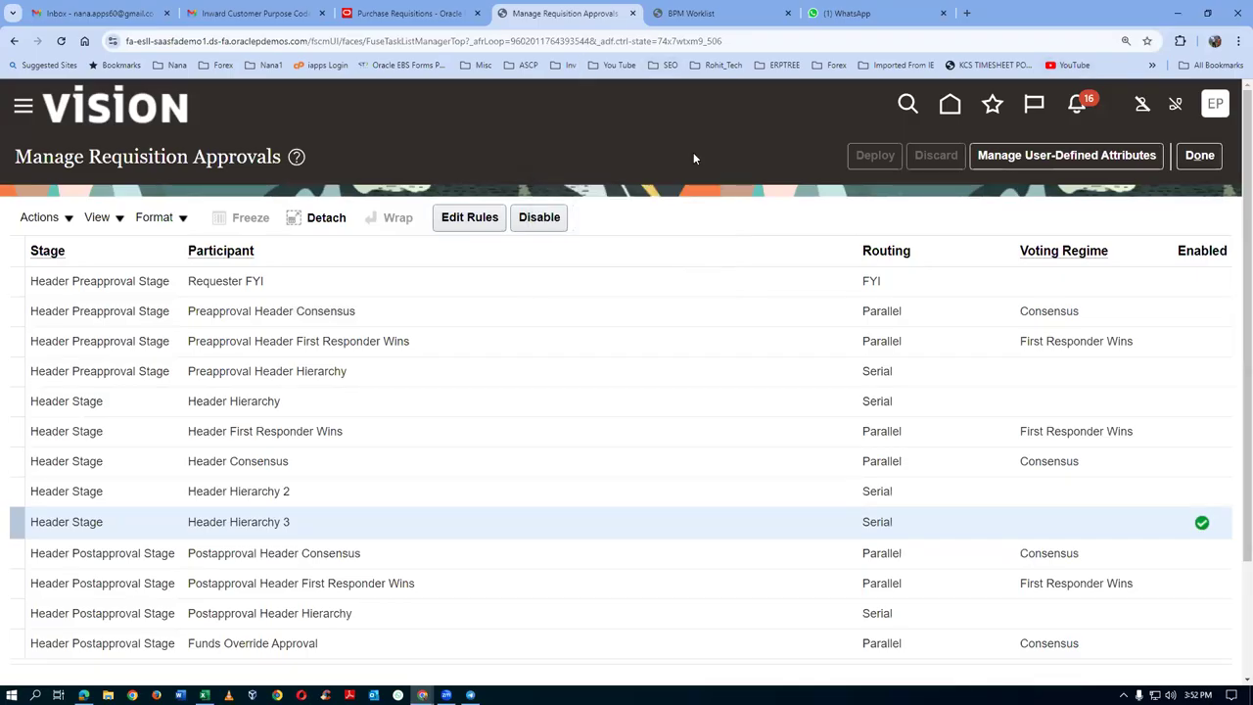
Step: Switch to Purchase Requisitions, close the approved requisition and its history, and start entering a new requisition line
left_click(411, 13)
scroll(587, 297, "up", 3)
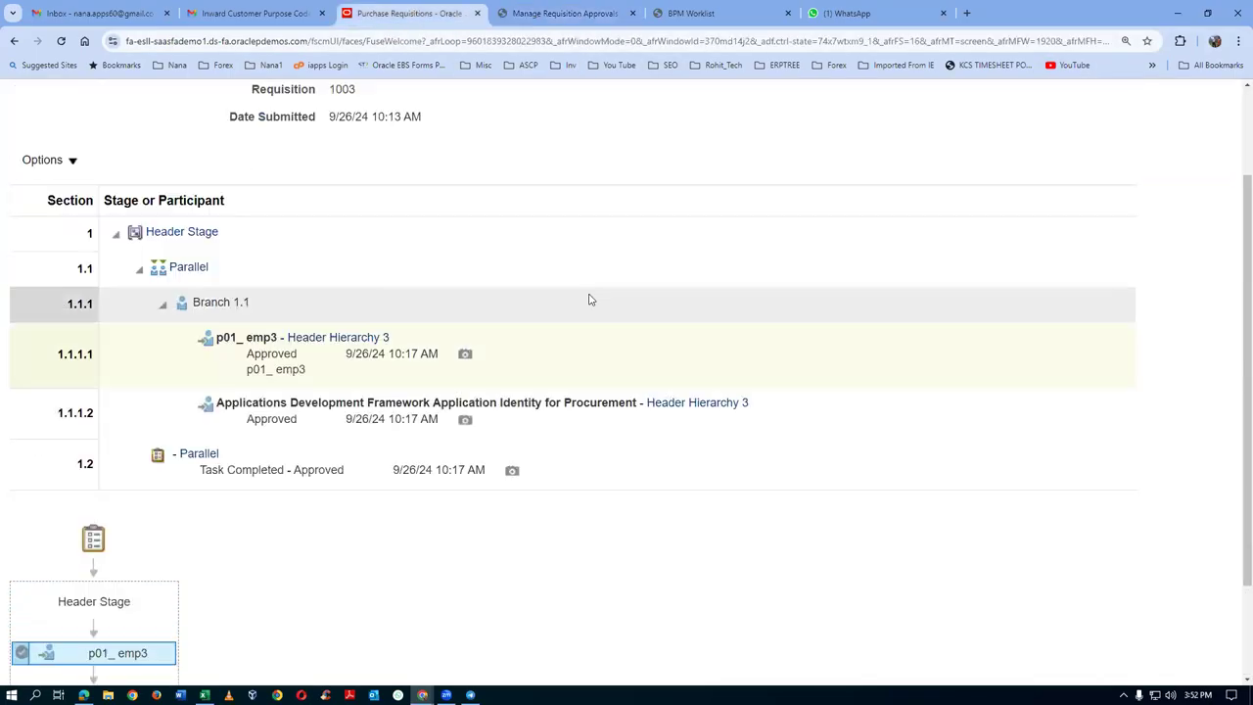
left_click(1199, 154)
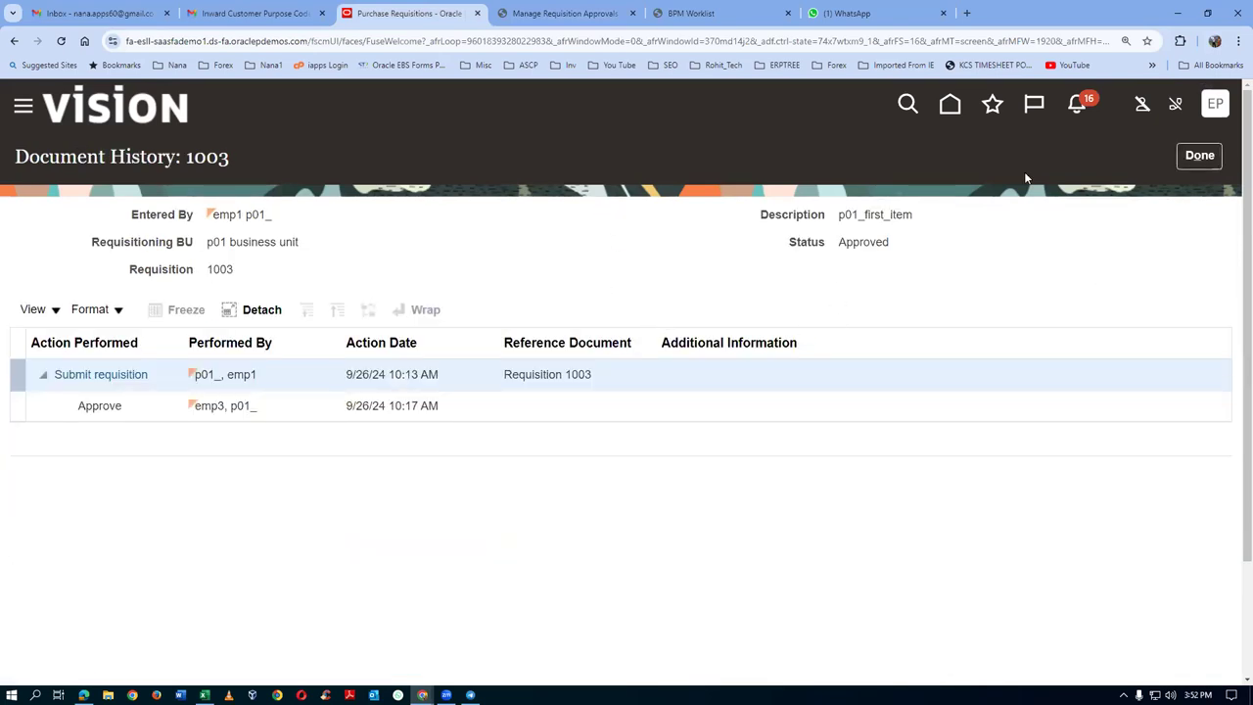
left_click(1199, 154)
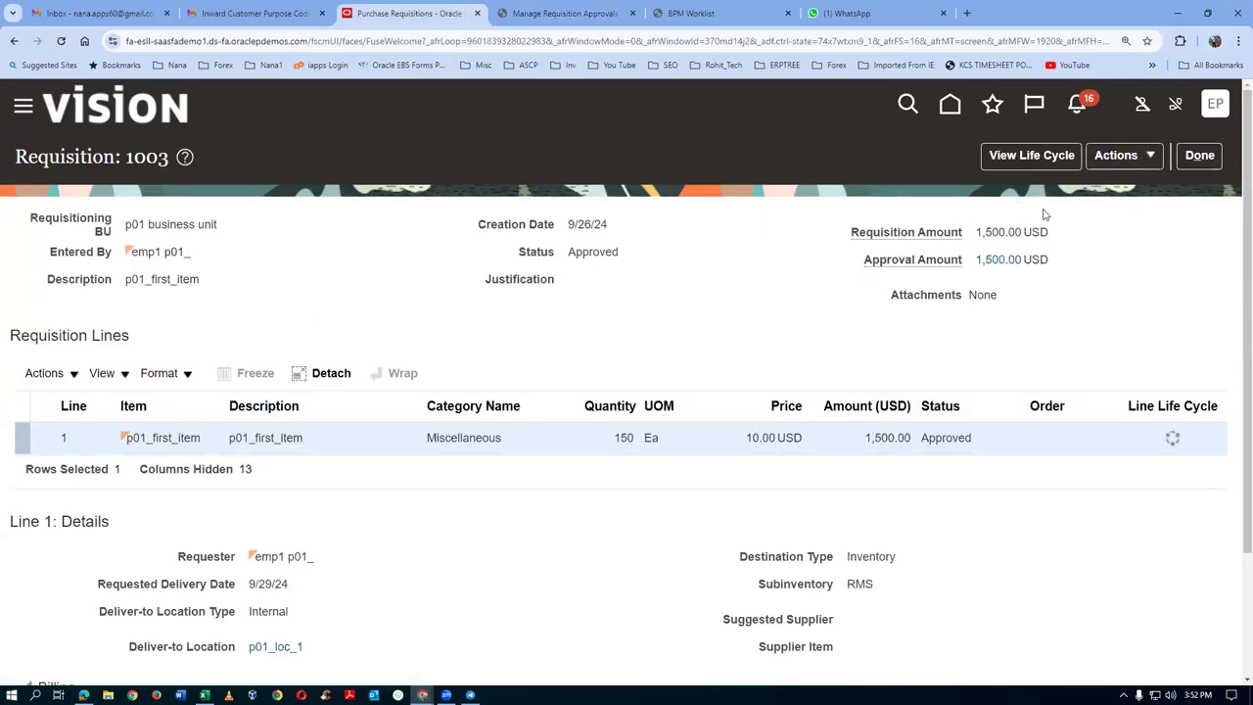
left_click(1212, 154)
left_click(883, 164)
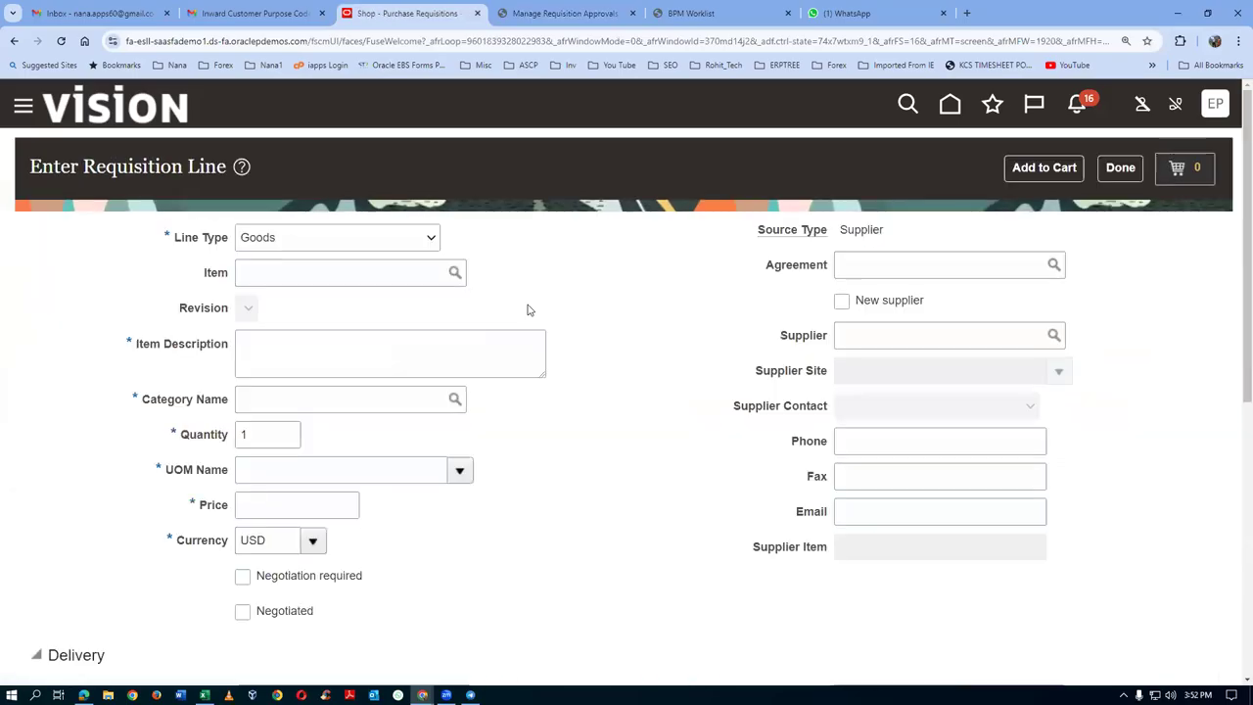
Step: Add a requisition line for the item p01_first_item to the cart and open the cart
left_click(358, 272)
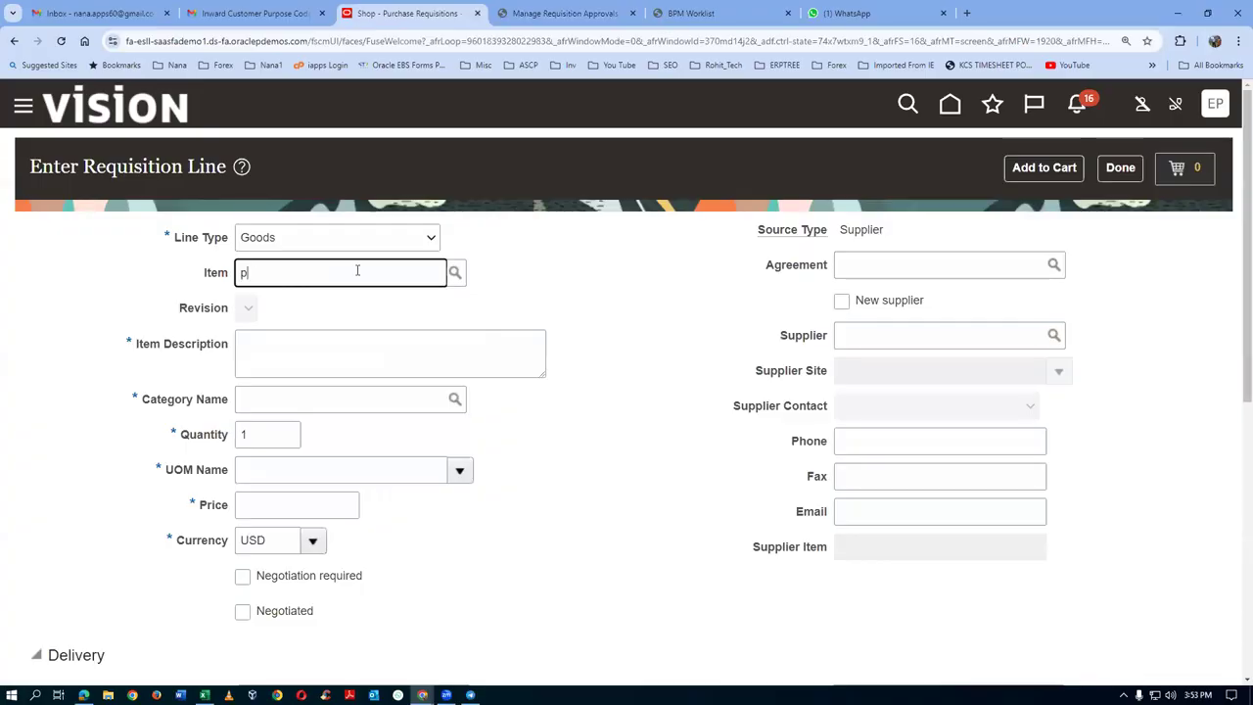
type("p01")
key("Down")
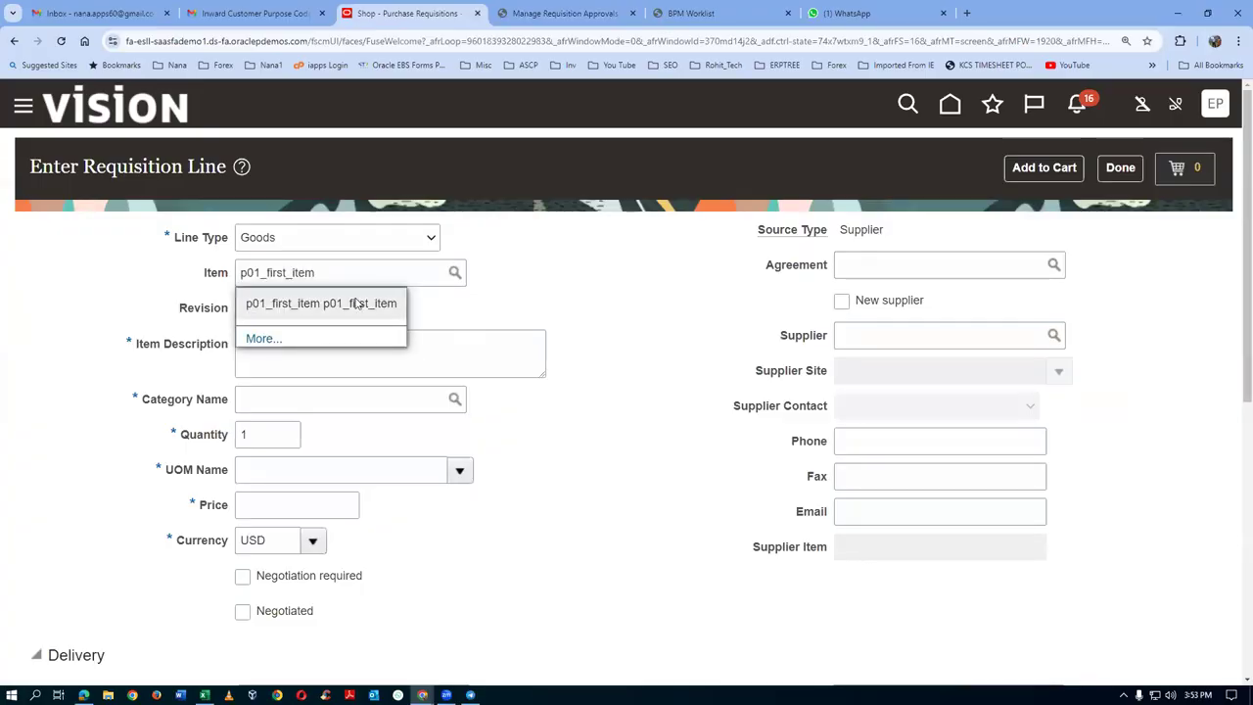
key("Return")
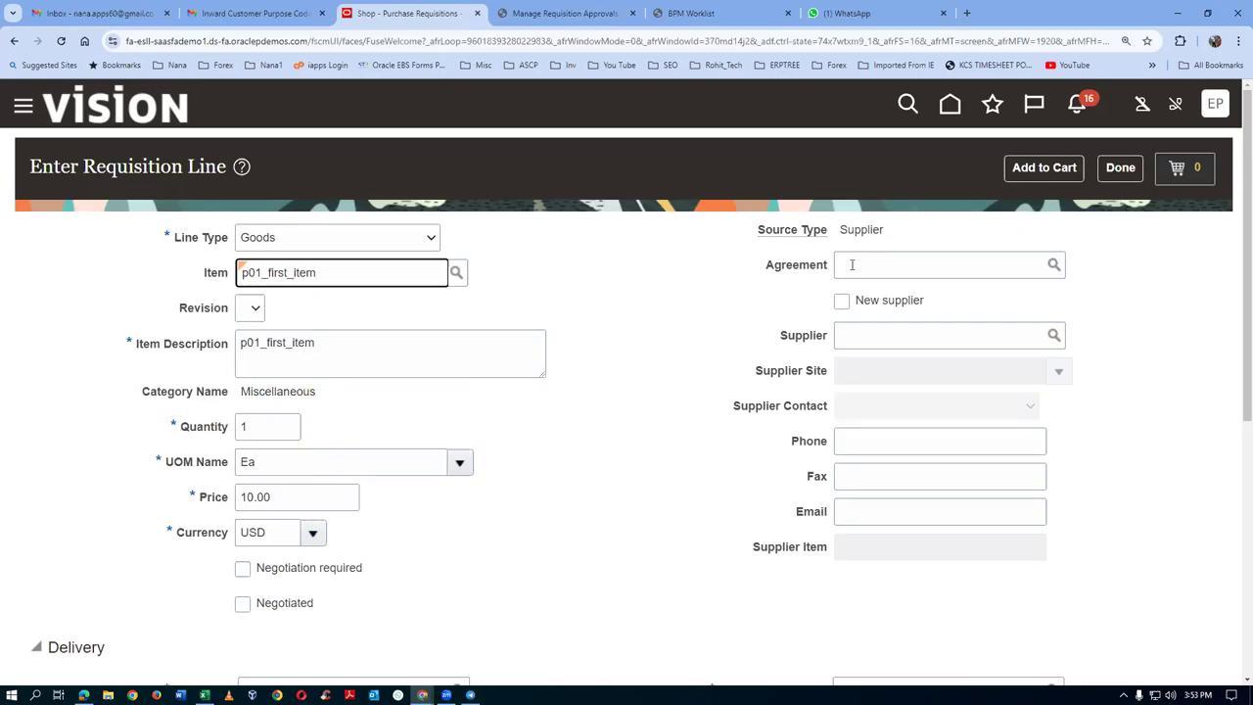
left_click(1043, 168)
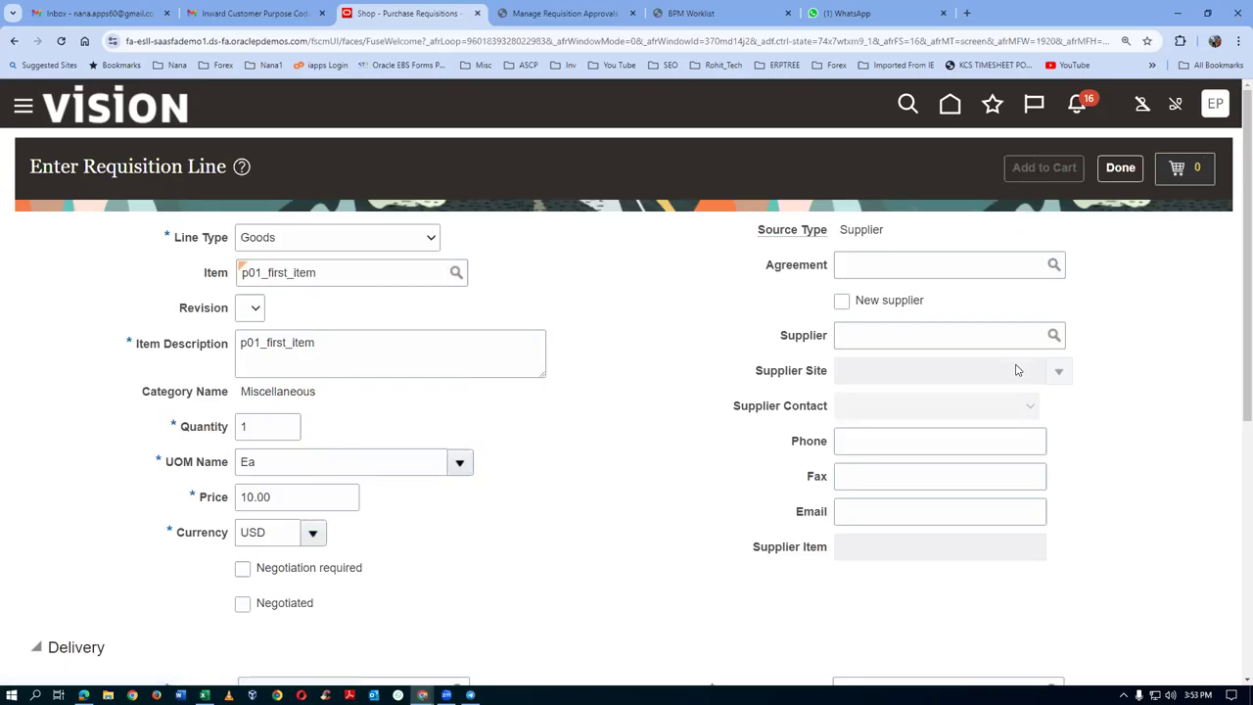
left_click(1196, 171)
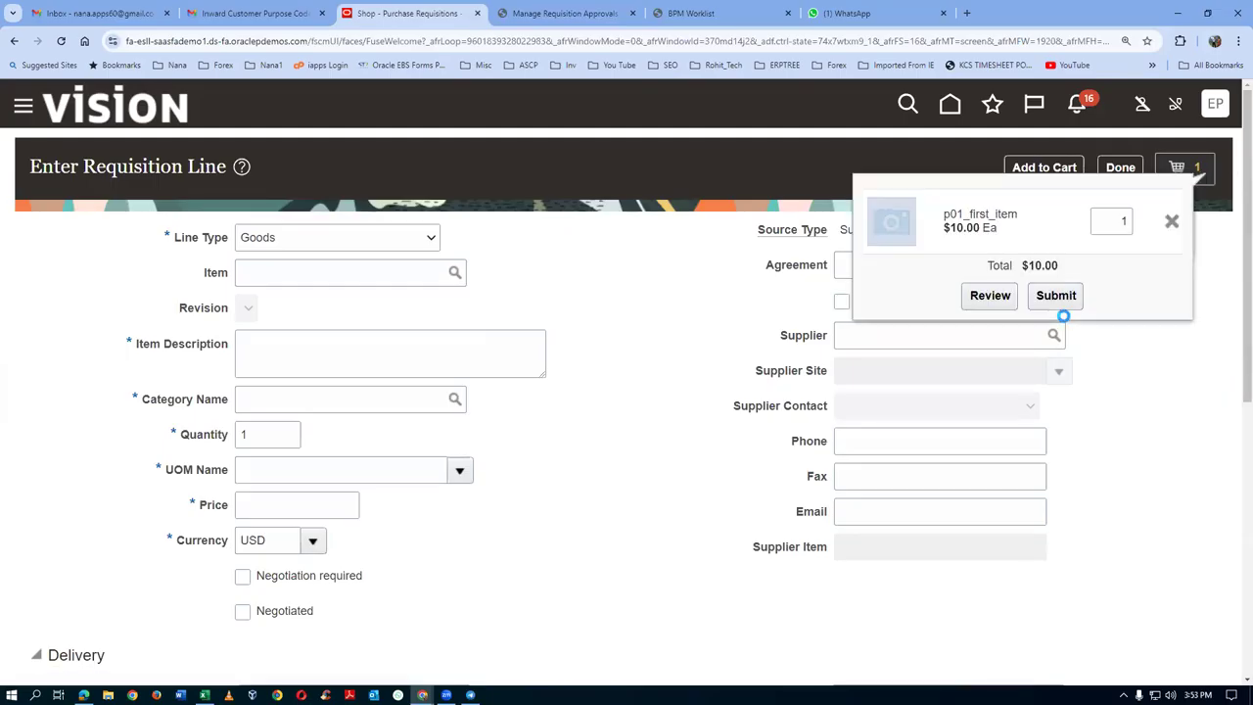
Step: Open the cart's requisition for review and examine its approval route at the current quantity, returning to the requisition
left_click(986, 294)
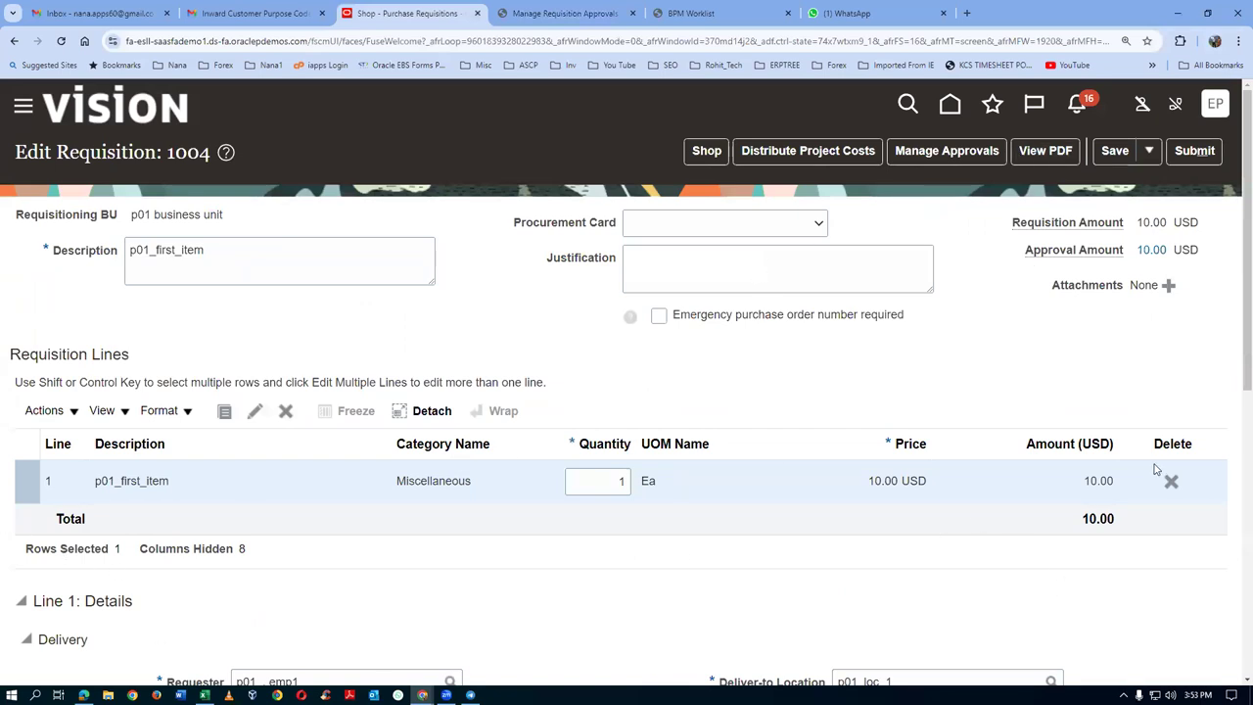
left_click(902, 151)
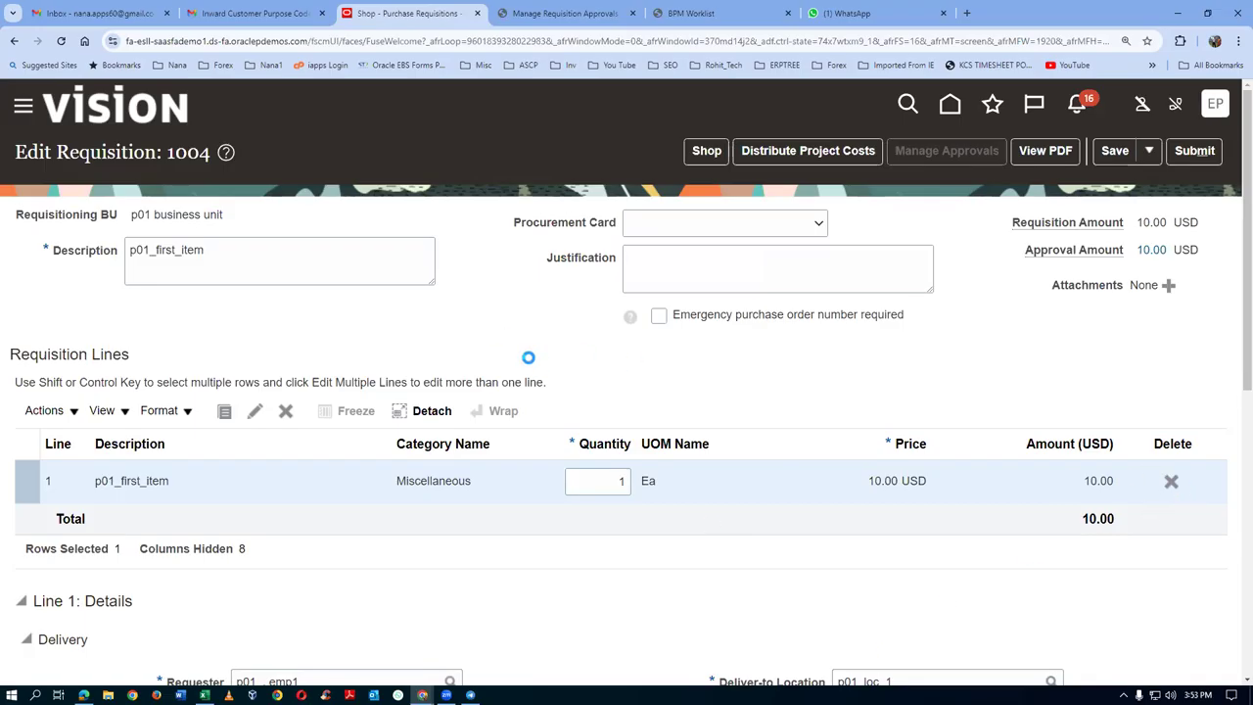
scroll(529, 359, "down", 2)
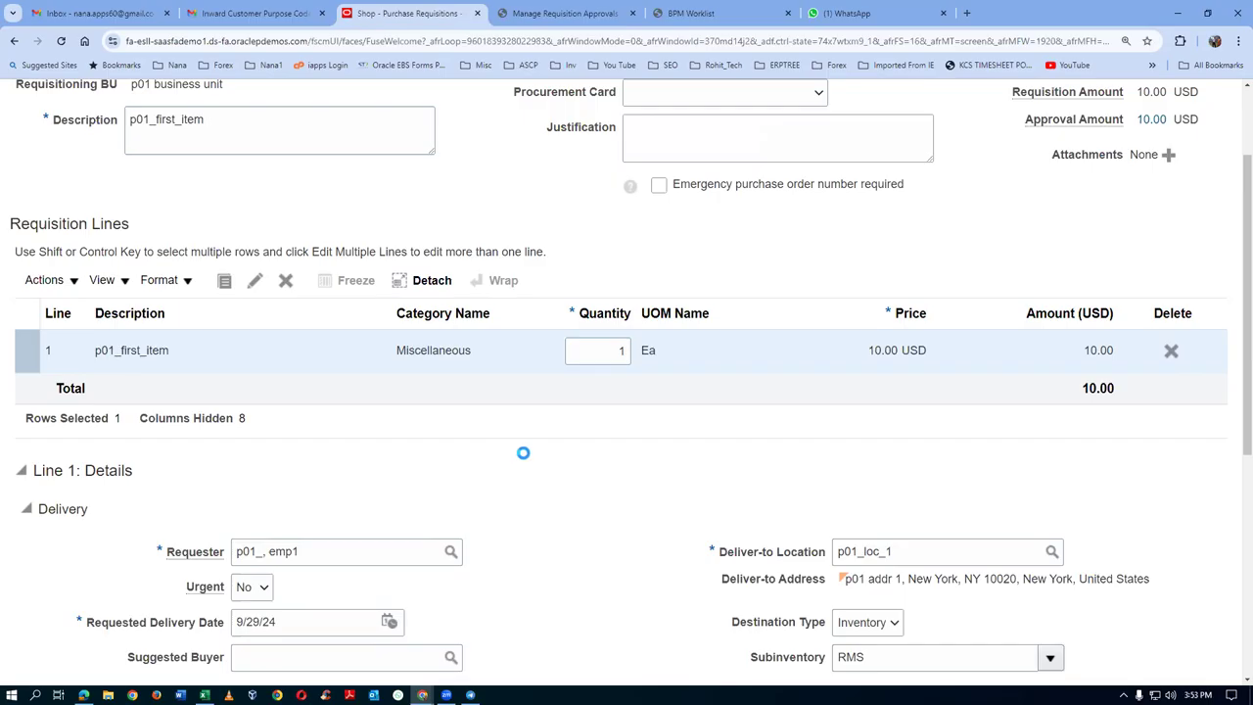
scroll(528, 460, "down", 2)
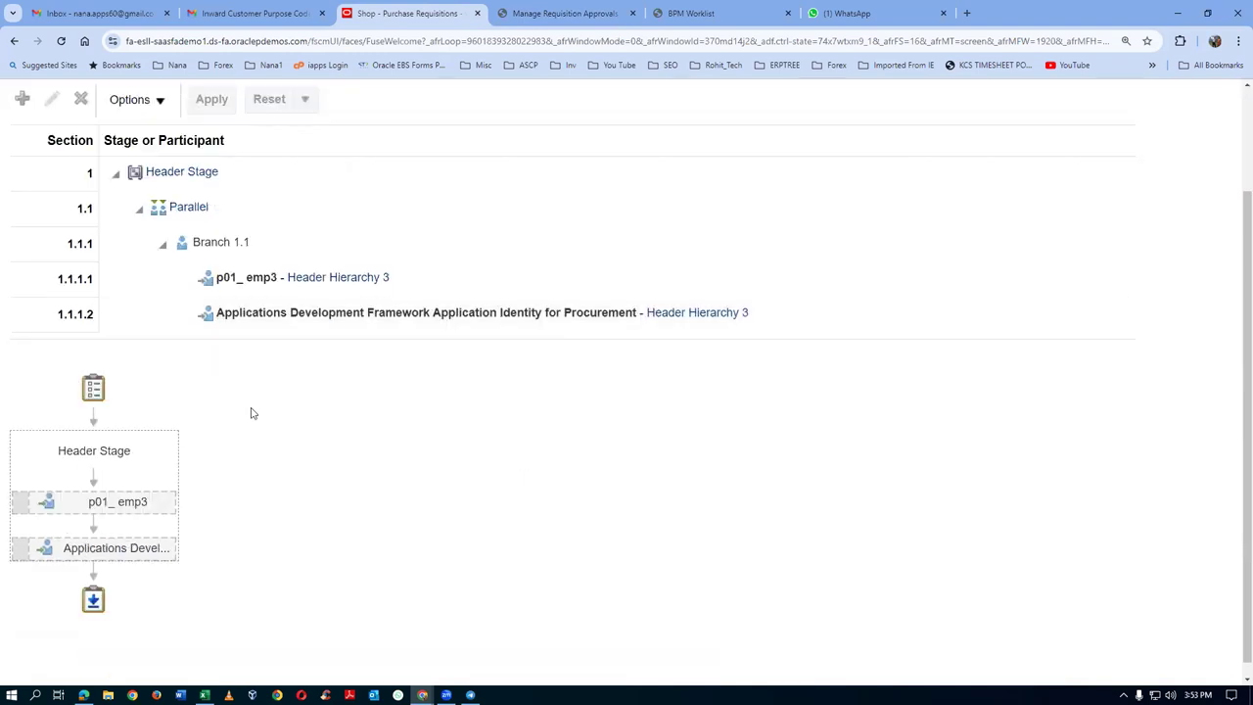
scroll(621, 448, "up", 2)
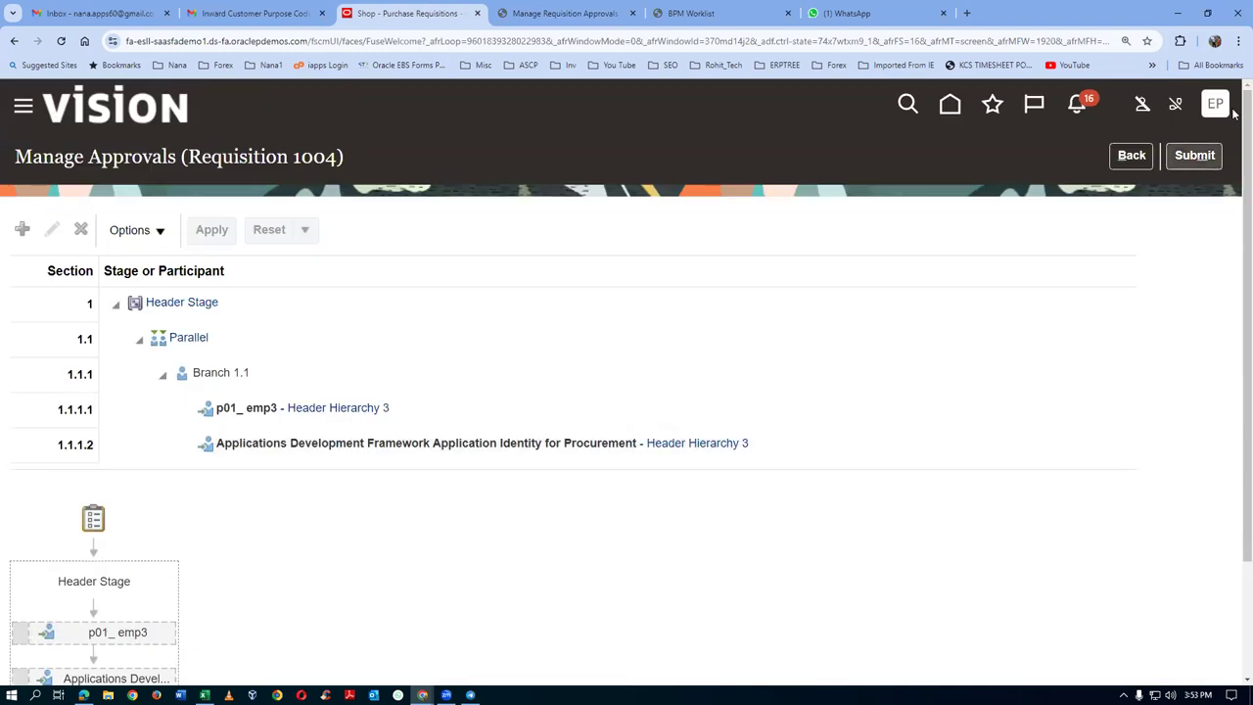
left_click(1131, 156)
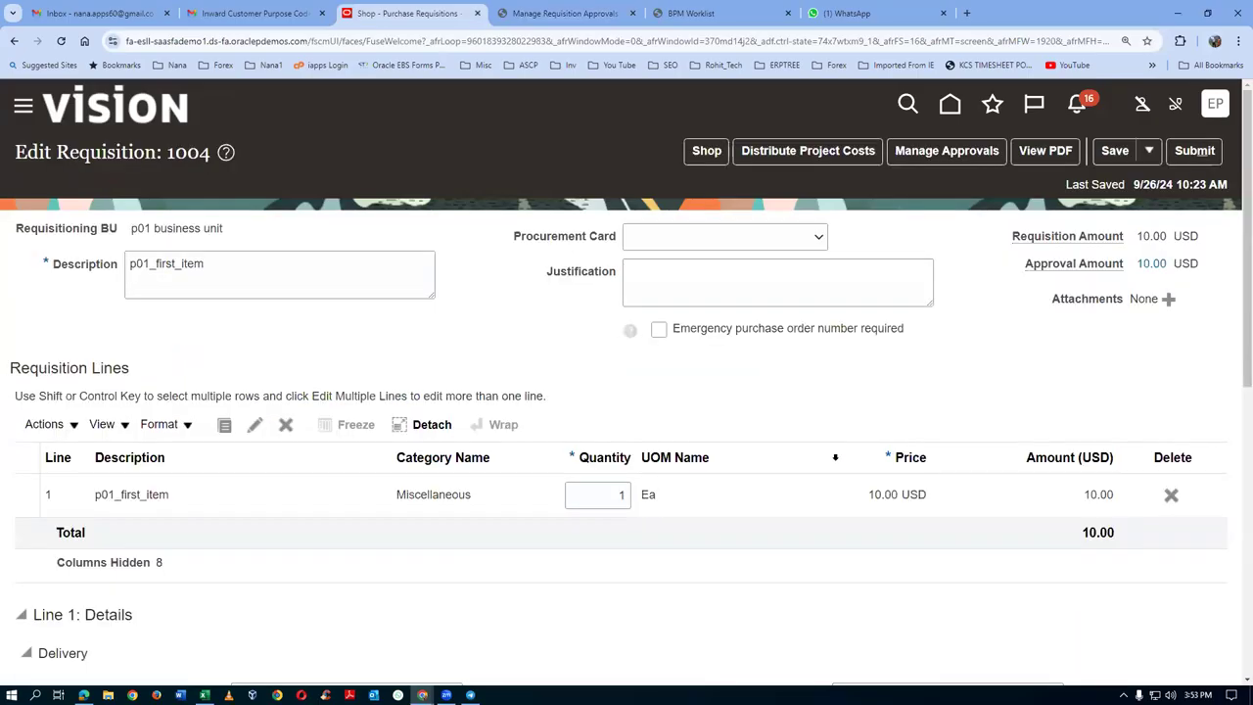
Step: Set the p01_first_item line's quantity to 150, save the requisition and examine the approval route for that amount
left_click(617, 495)
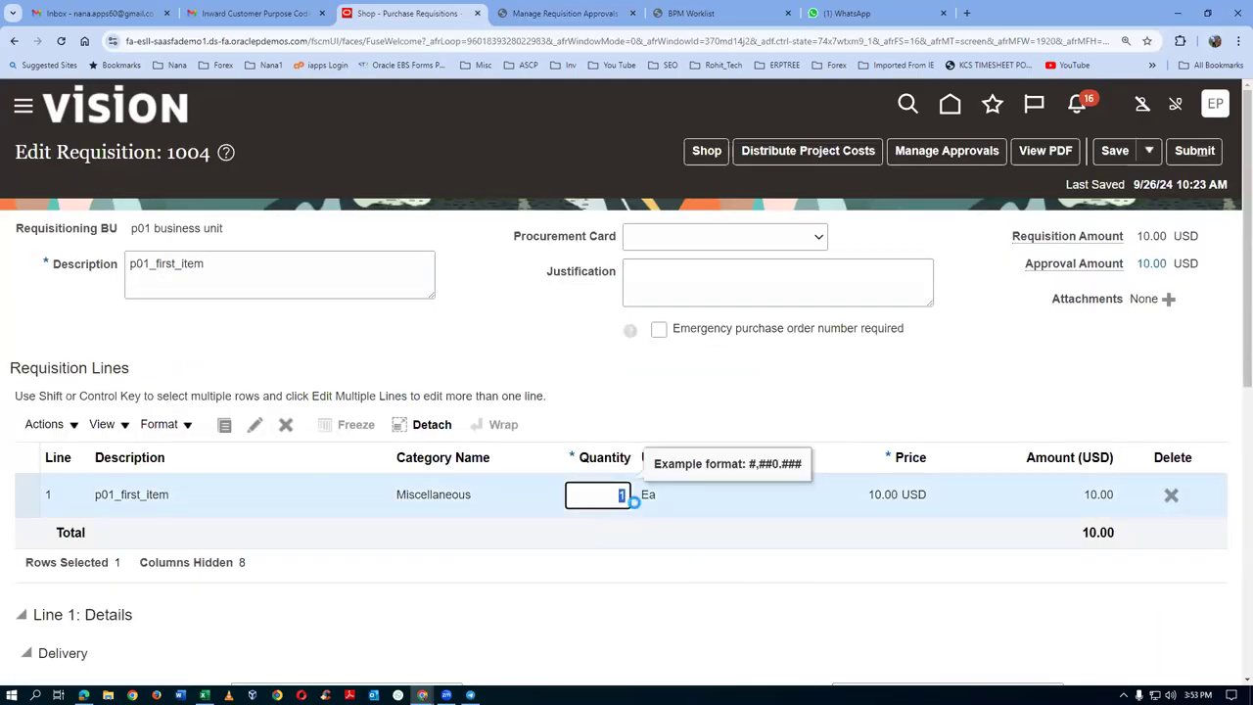
type("50")
key("Tab")
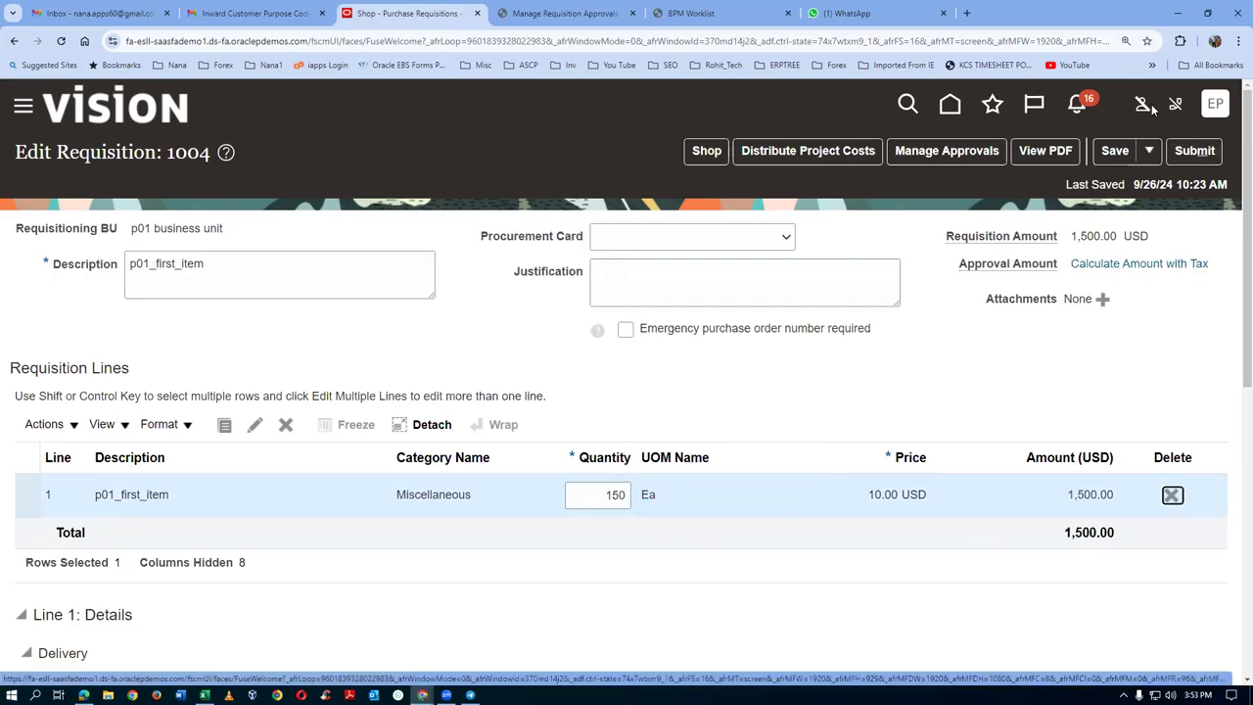
left_click(1114, 151)
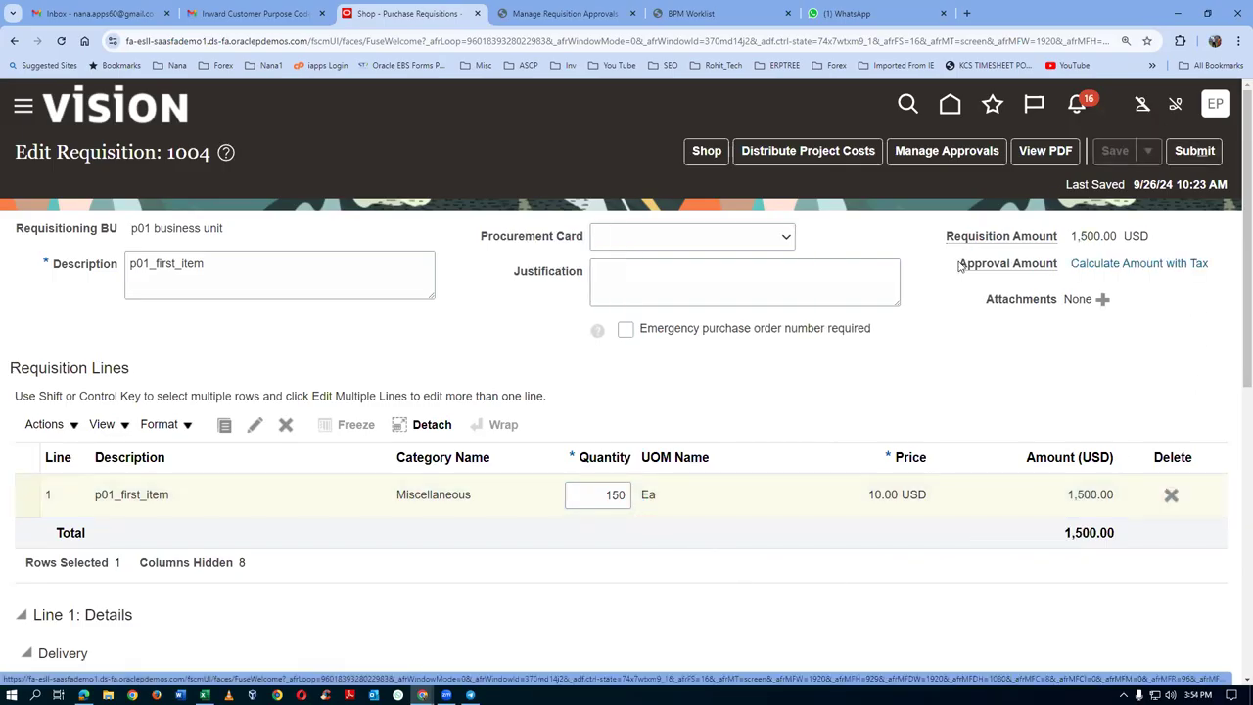
left_click(964, 160)
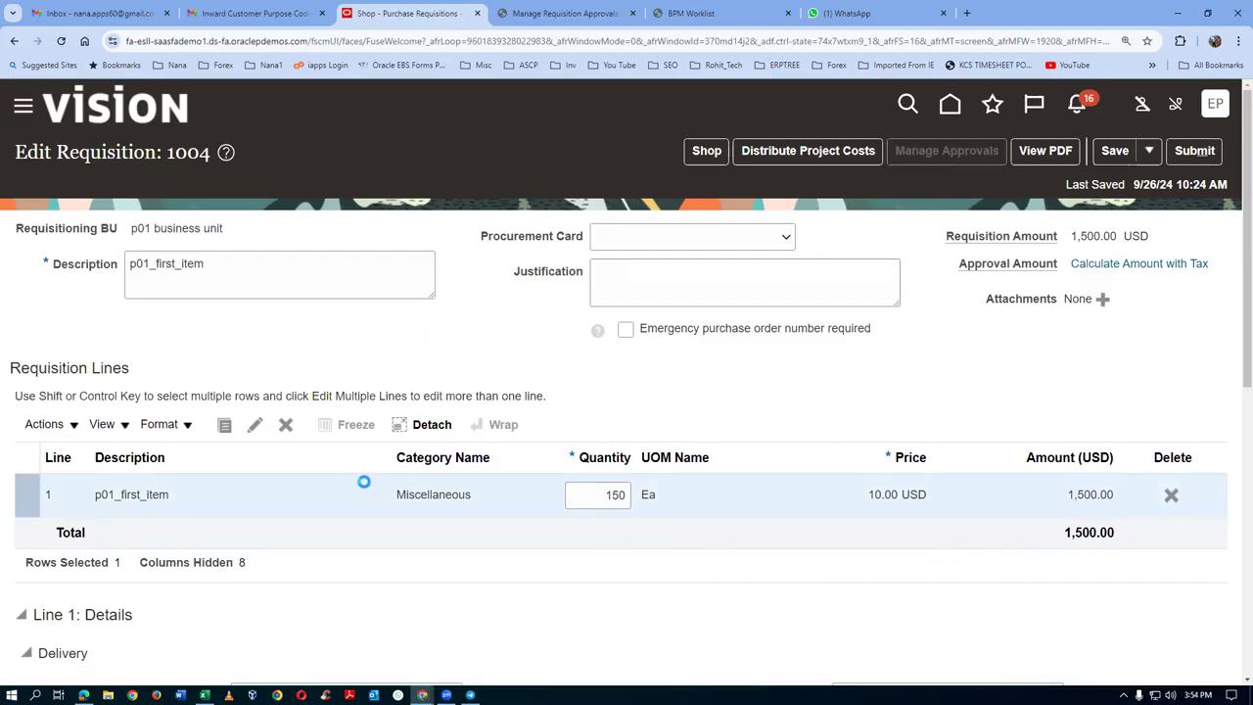
scroll(318, 526, "down", 2)
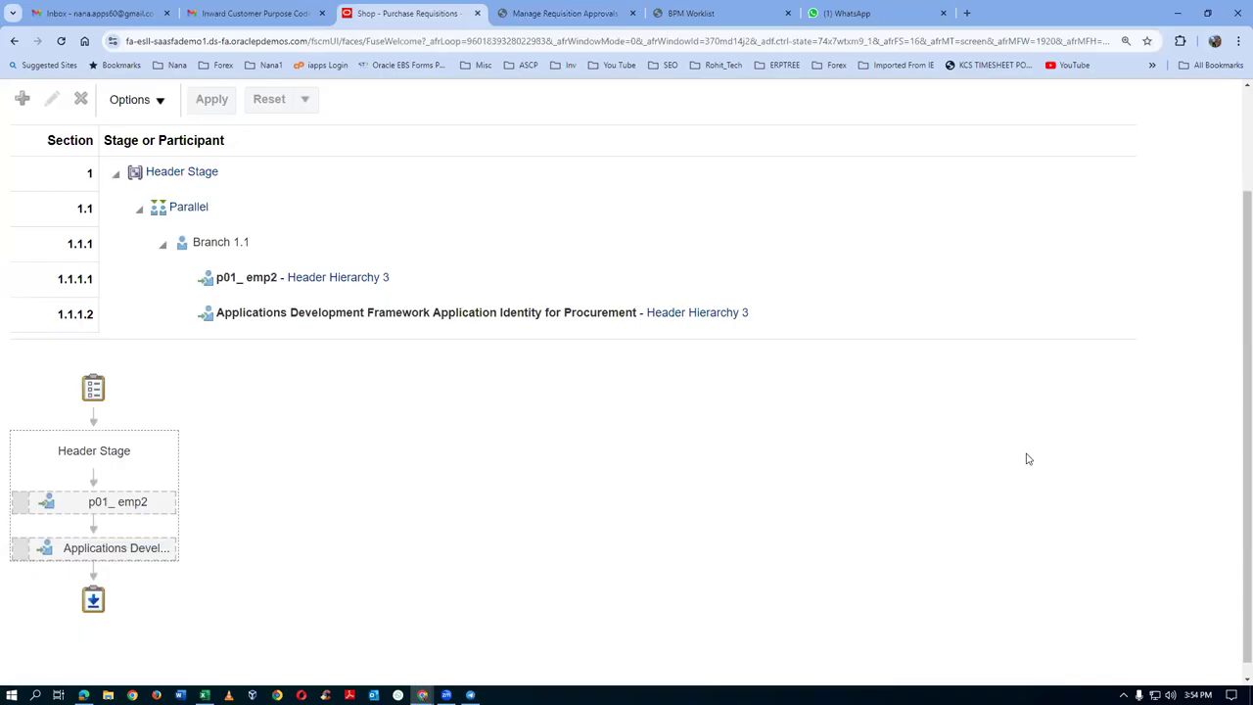
scroll(1024, 470, "up", 2)
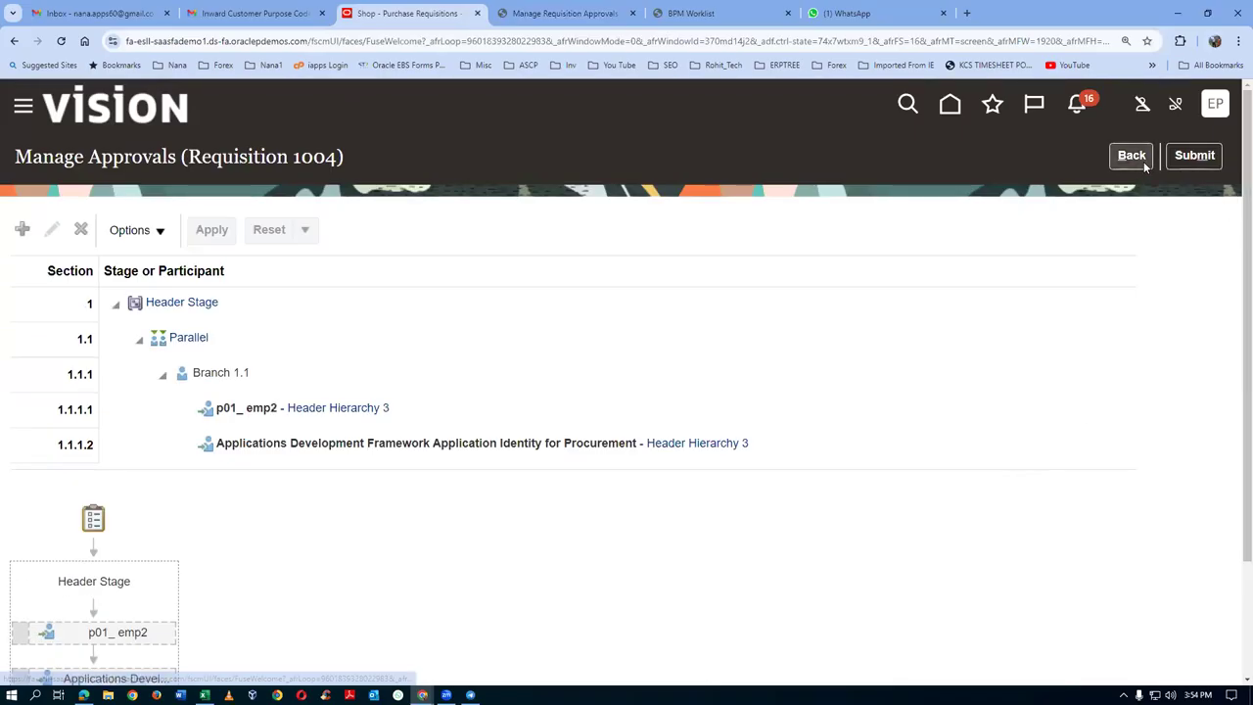
left_click(827, 353)
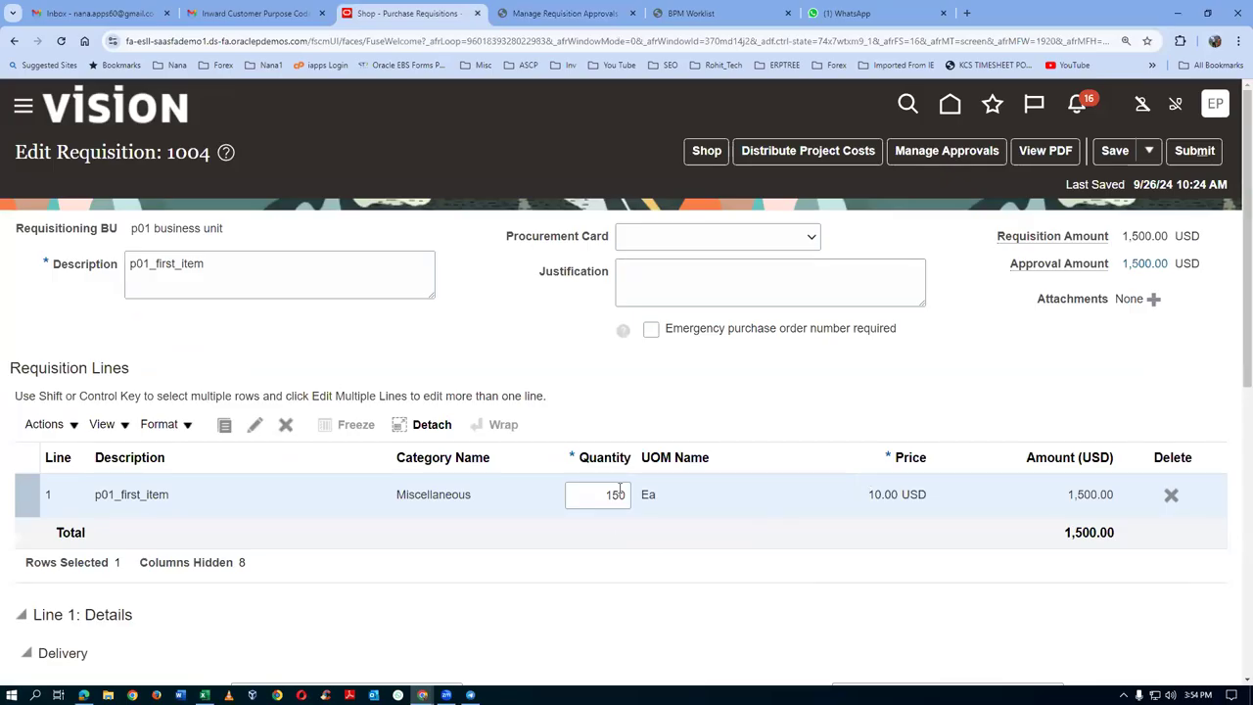
Step: Set the p01_first_item line's quantity to 201 and examine the requisition's approval route for the new amount
double_click(607, 494)
type("2")
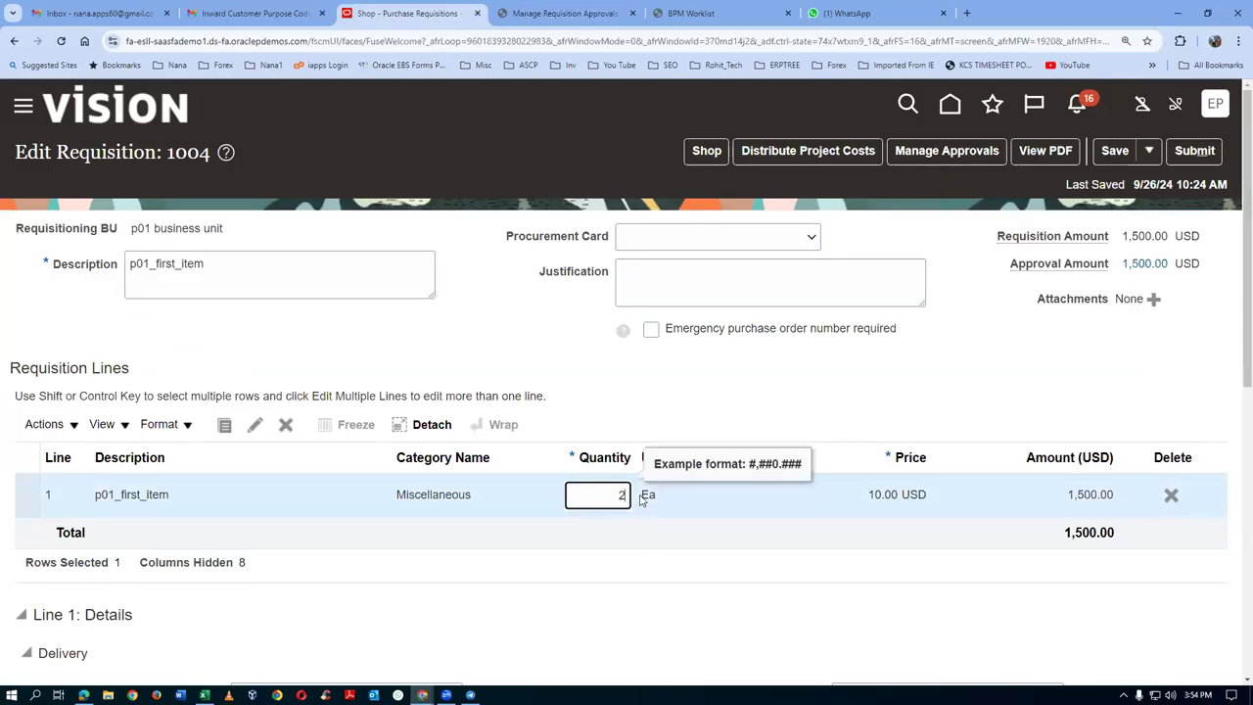
type("01")
key("Tab")
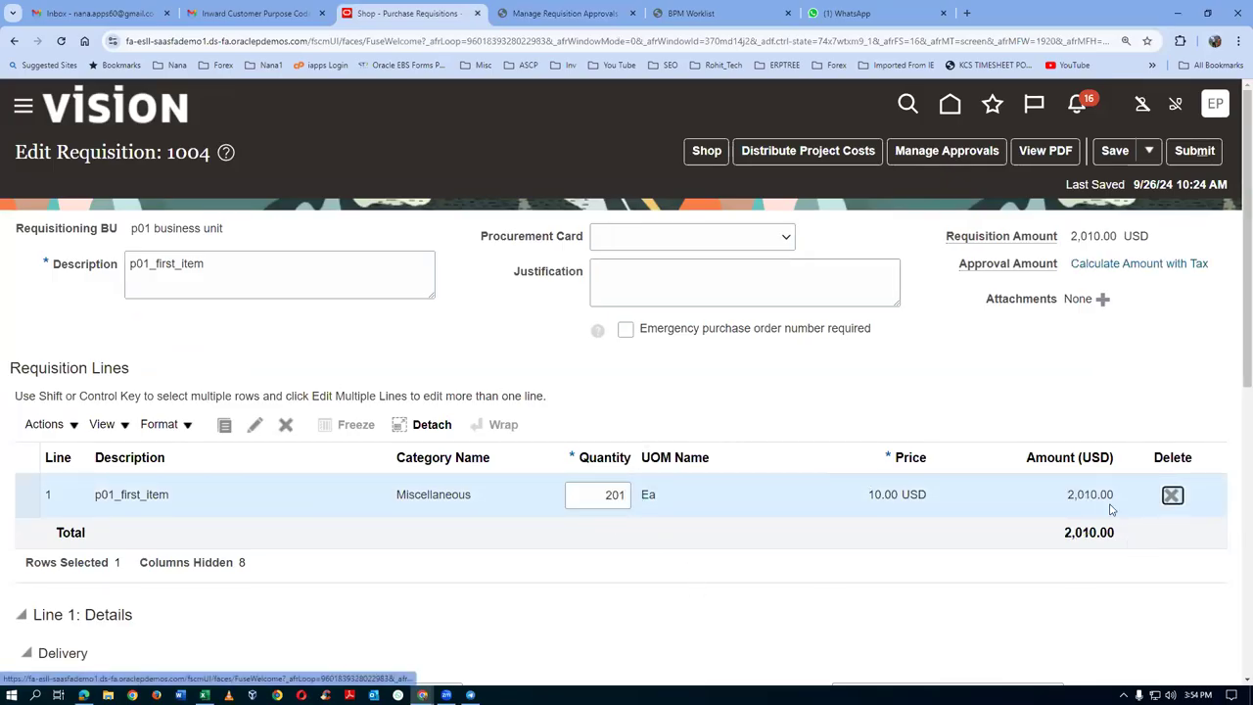
left_click(951, 157)
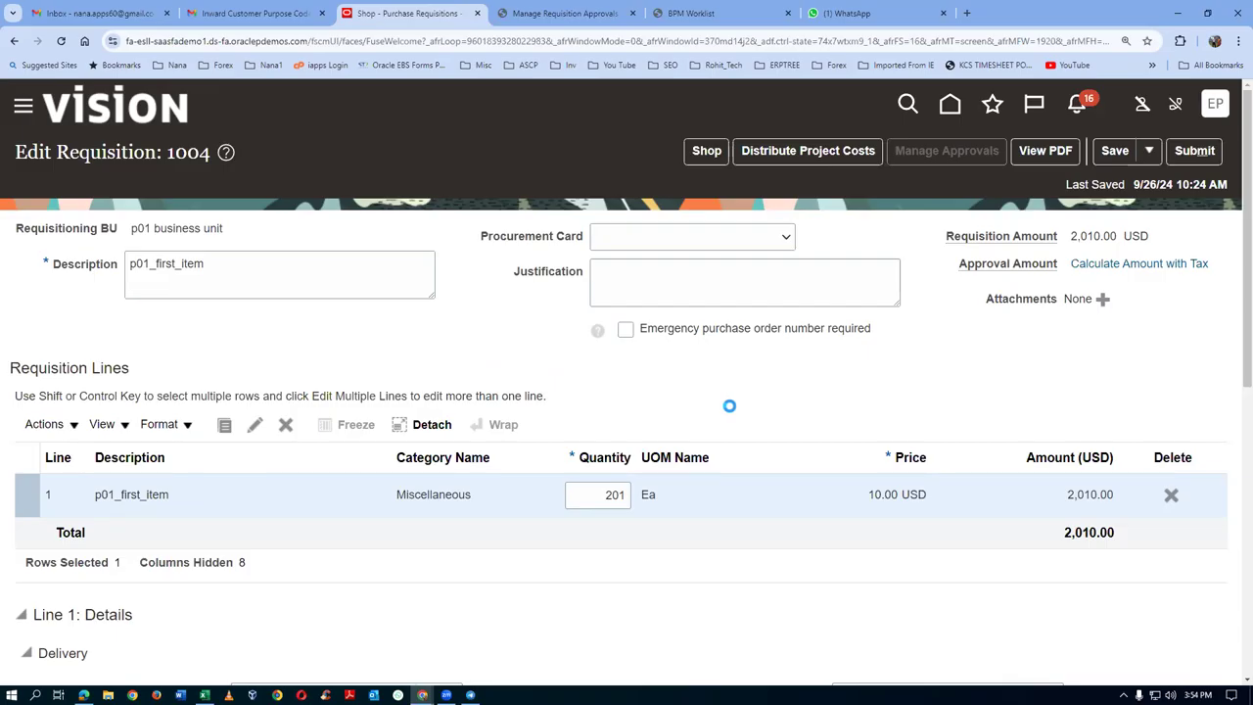
scroll(587, 450, "down", 1)
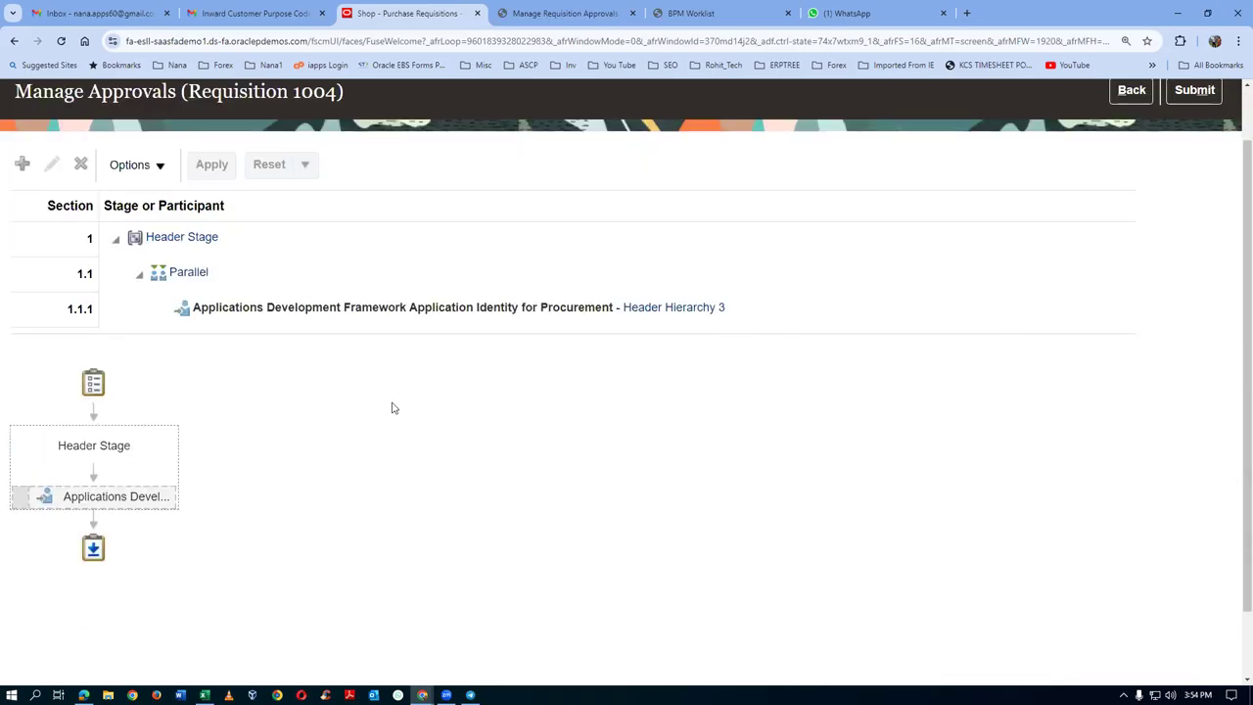
scroll(393, 408, "down", 1)
scroll(445, 421, "up", 2)
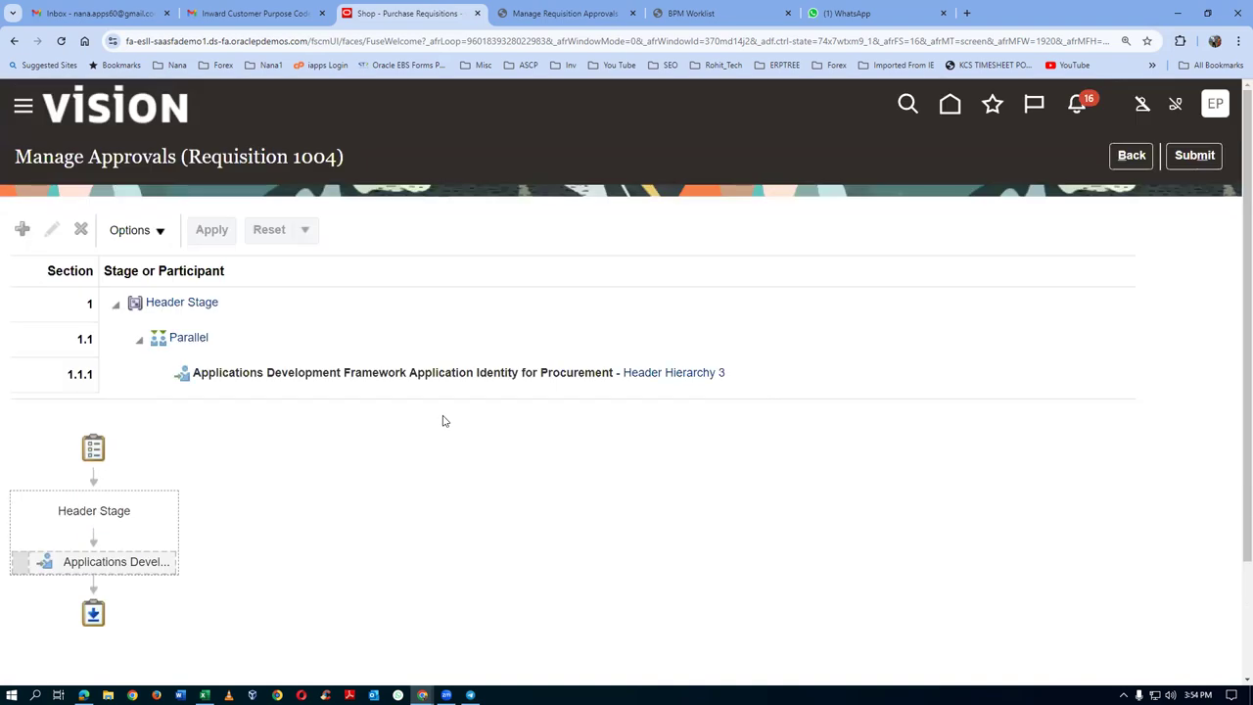
left_click(1130, 156)
Step: Switch to Manage Requisition Approvals, open the Header Hierarchy 3 rules and examine the "app by app group" rule's condition and action
left_click(532, 15)
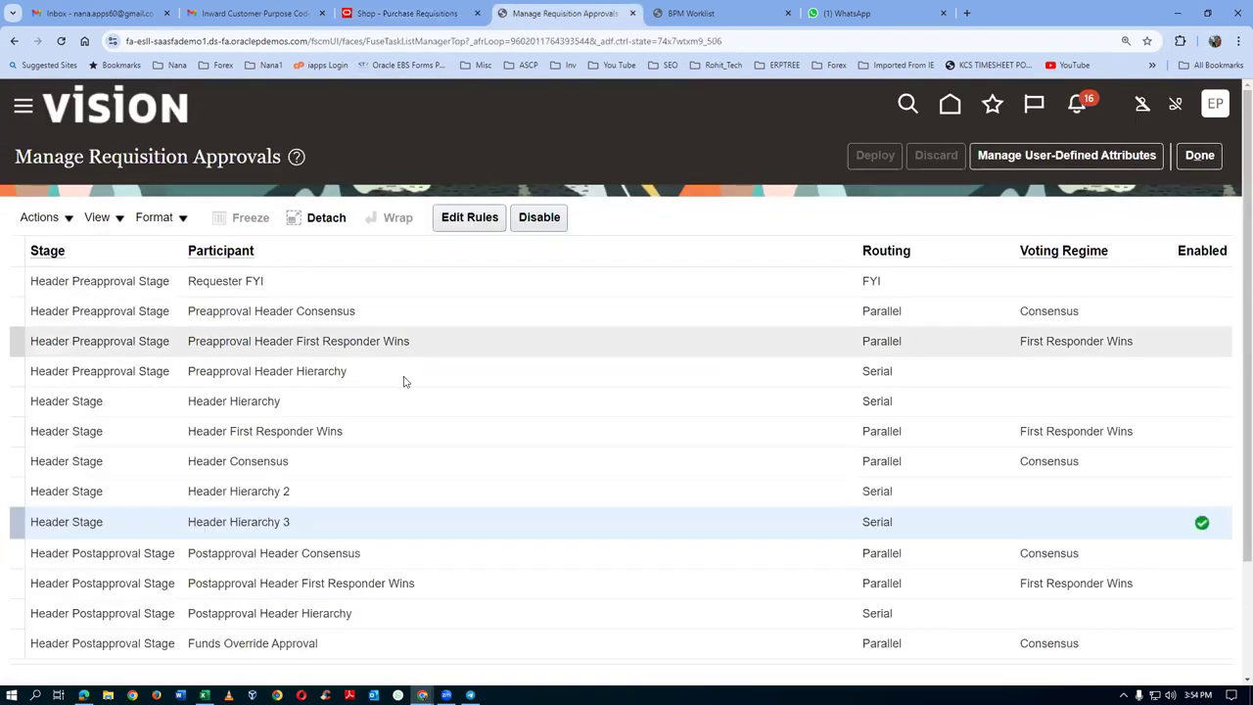
left_click(483, 220)
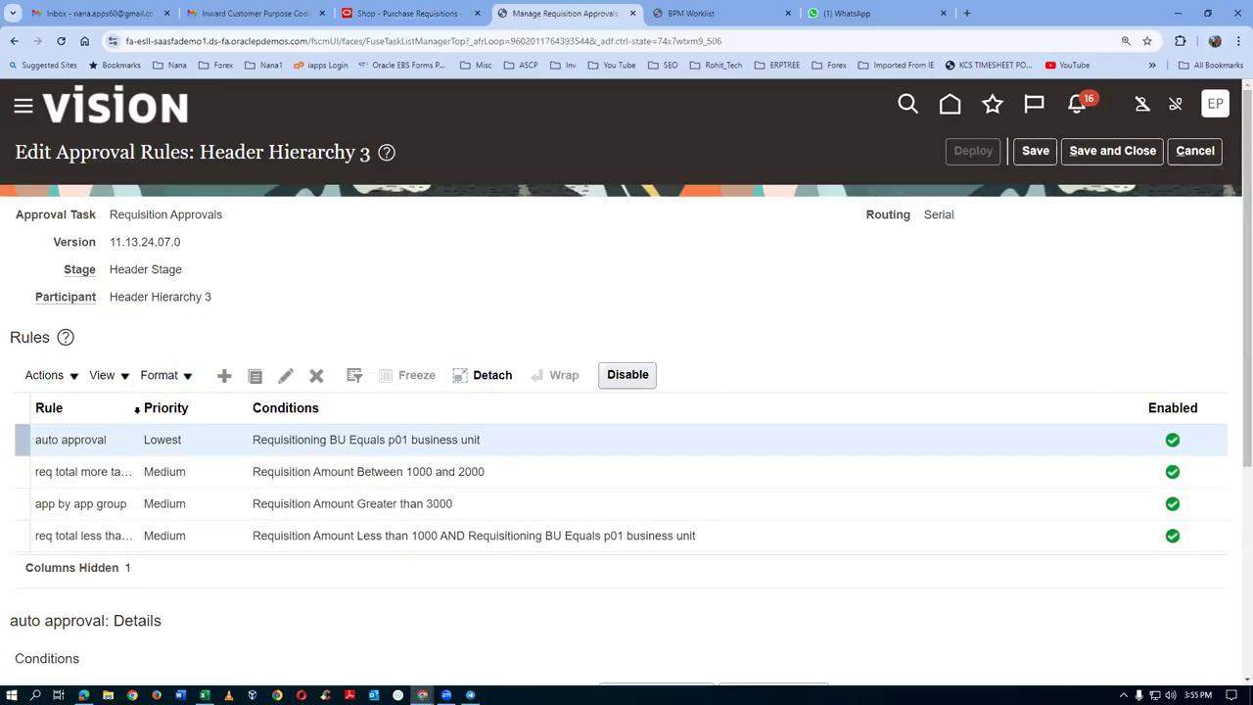
left_click_drag(138, 409, 210, 409)
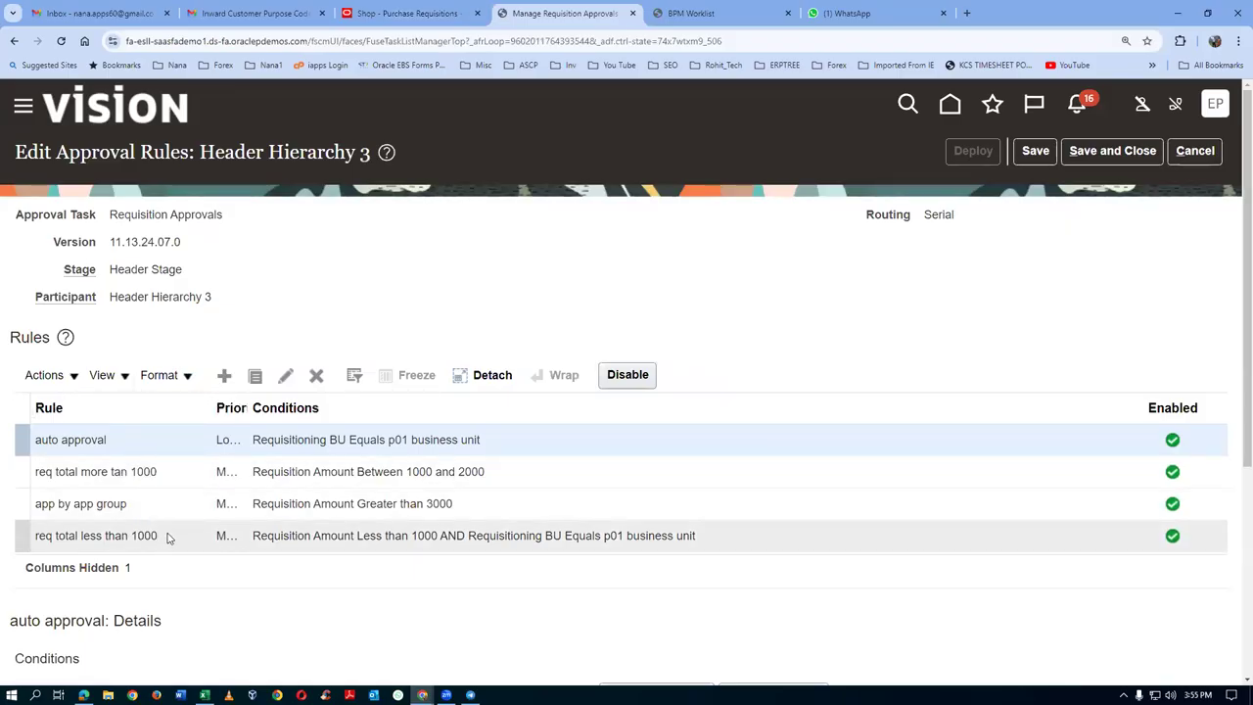
left_click(371, 502)
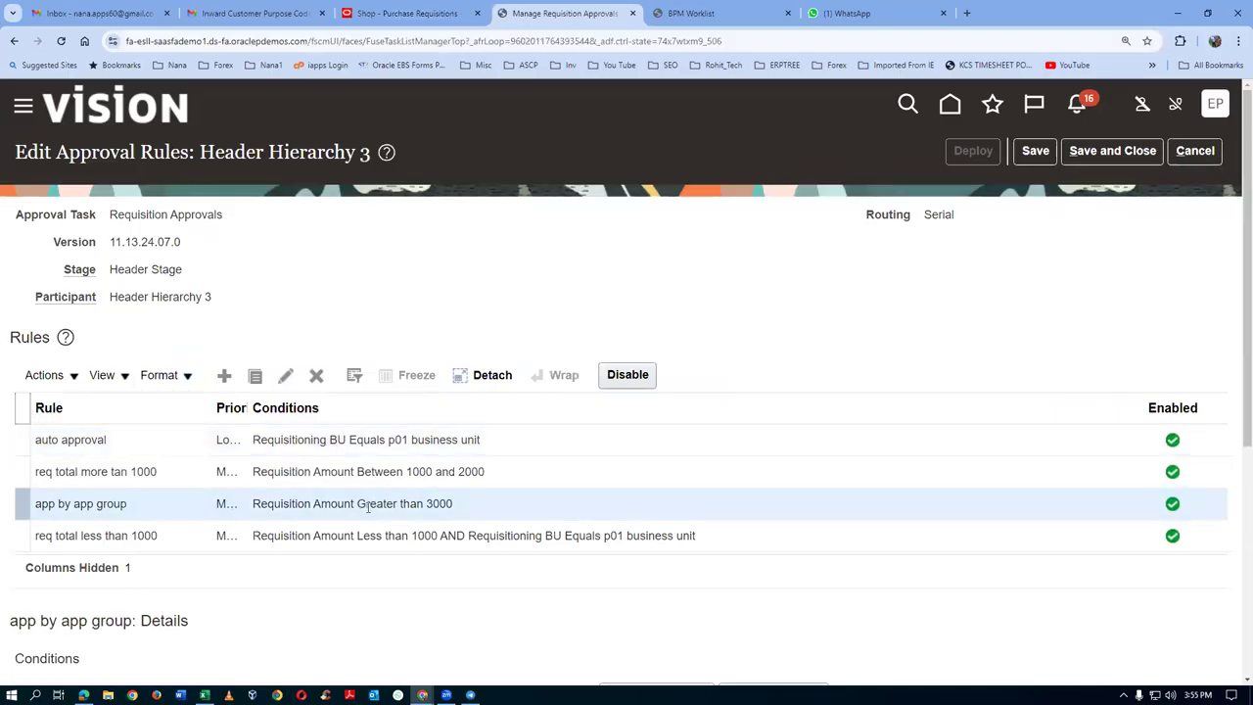
scroll(368, 505, "down", 3)
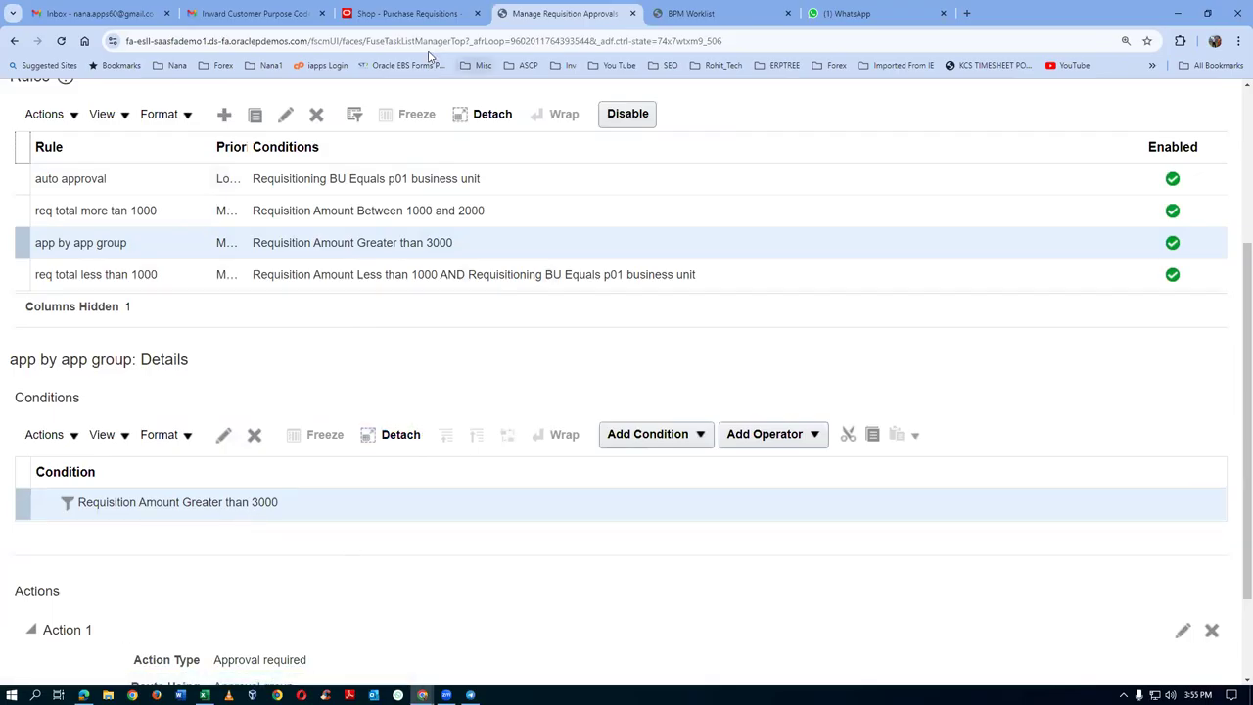
Step: Back in Purchase Requisitions, set the line's quantity to 301, save, and examine the approval route and the rules behind each approver
left_click(431, 12)
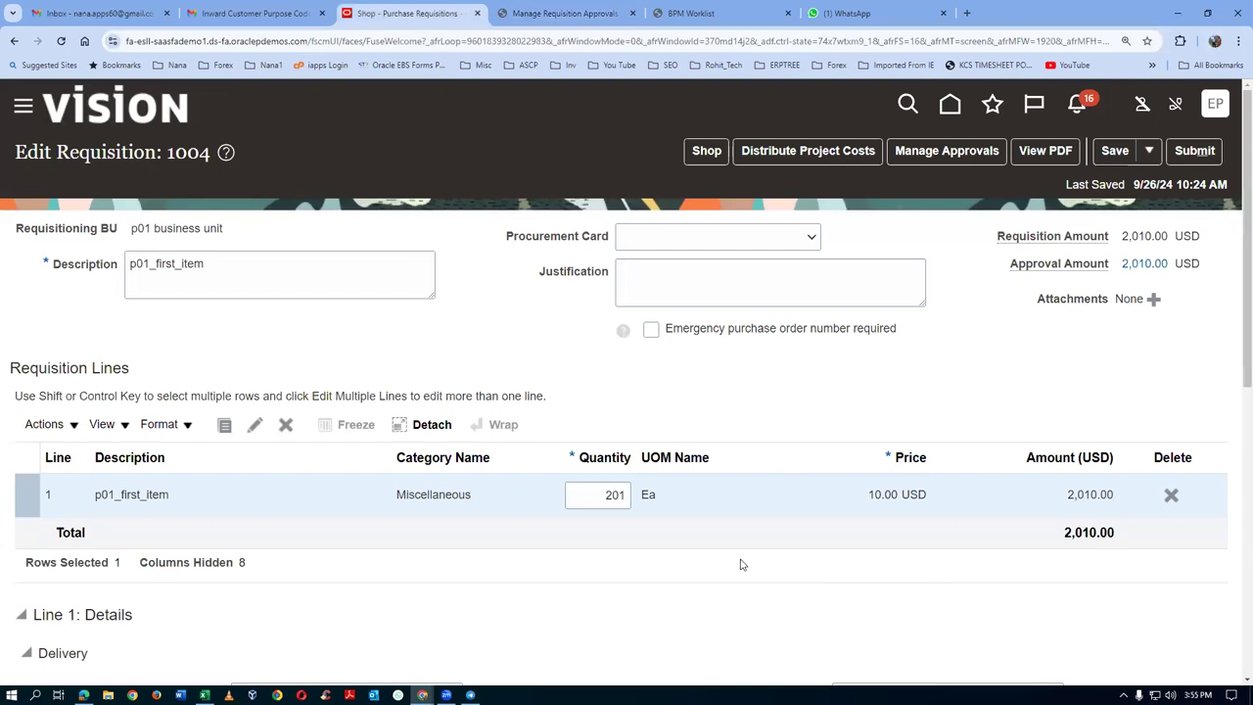
left_click(626, 501)
type("301")
key("Tab")
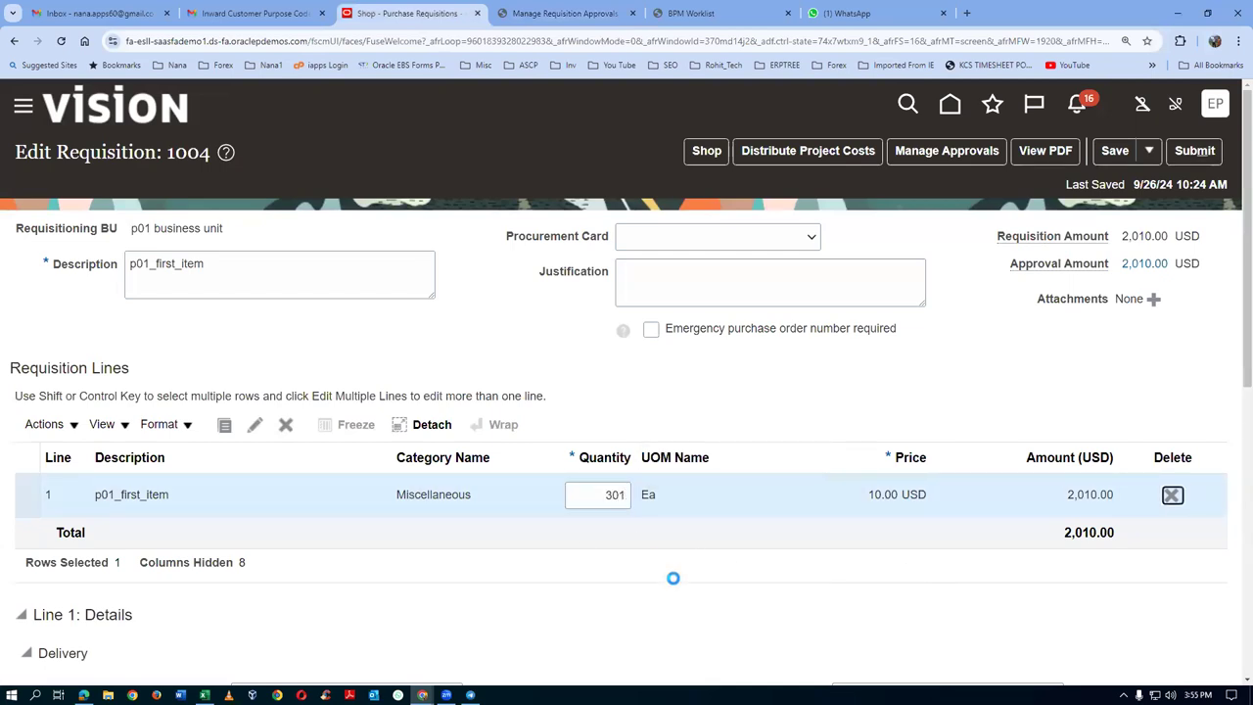
left_click(1111, 161)
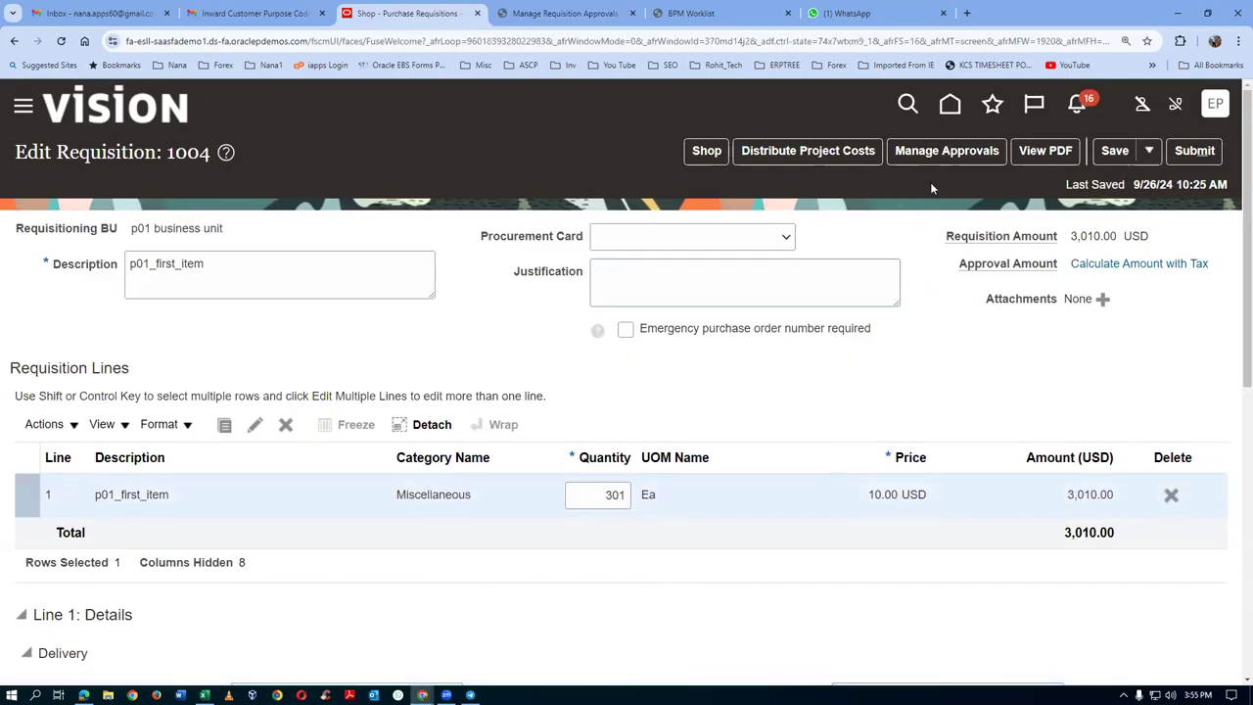
left_click(944, 153)
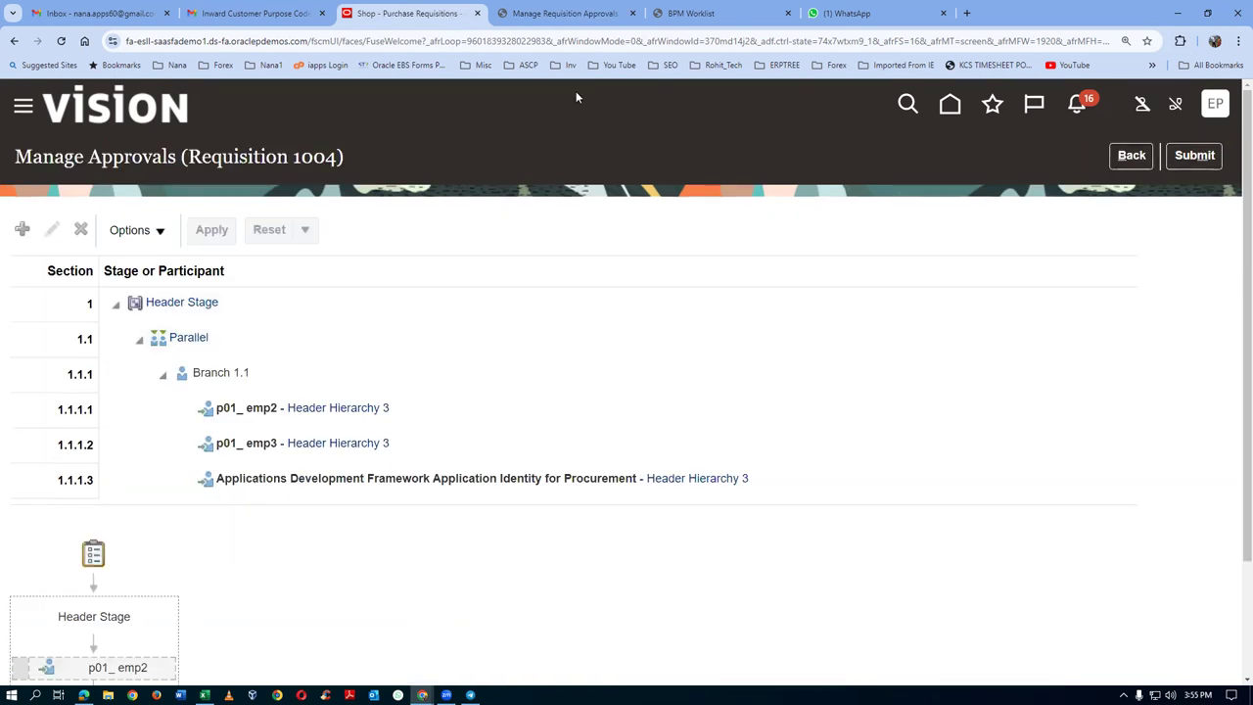
scroll(500, 378, "down", 2)
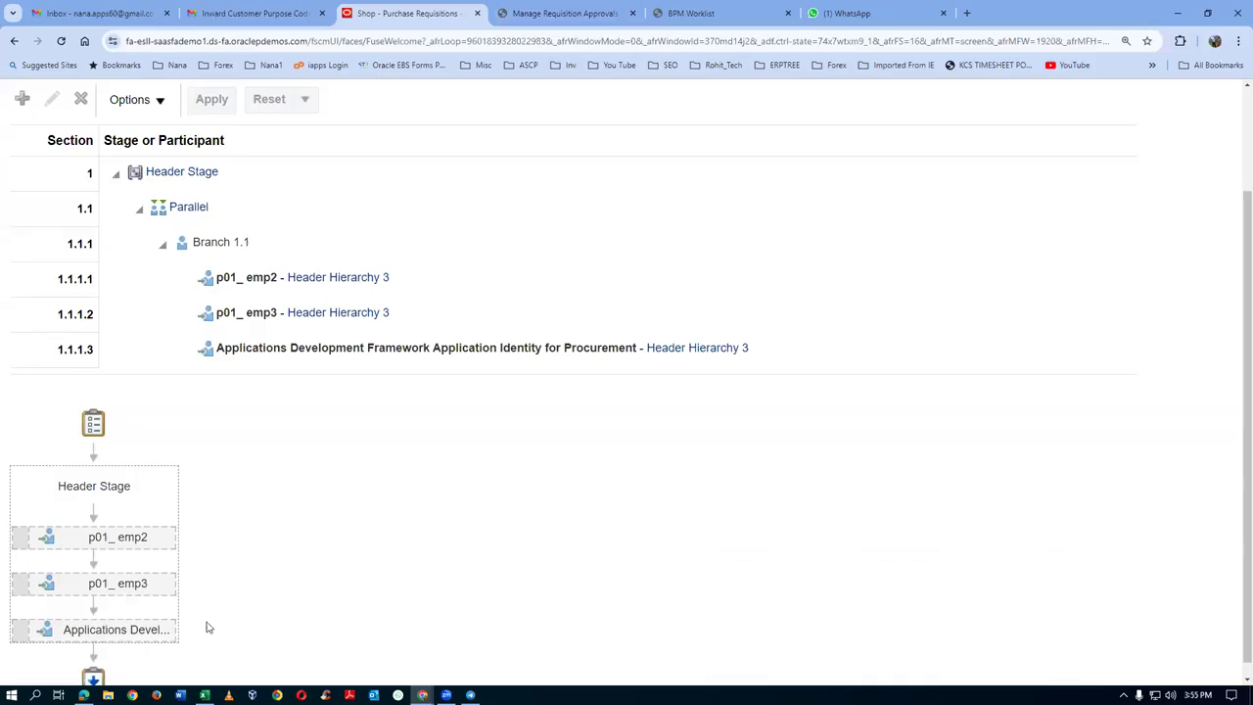
mouse_move(120, 583)
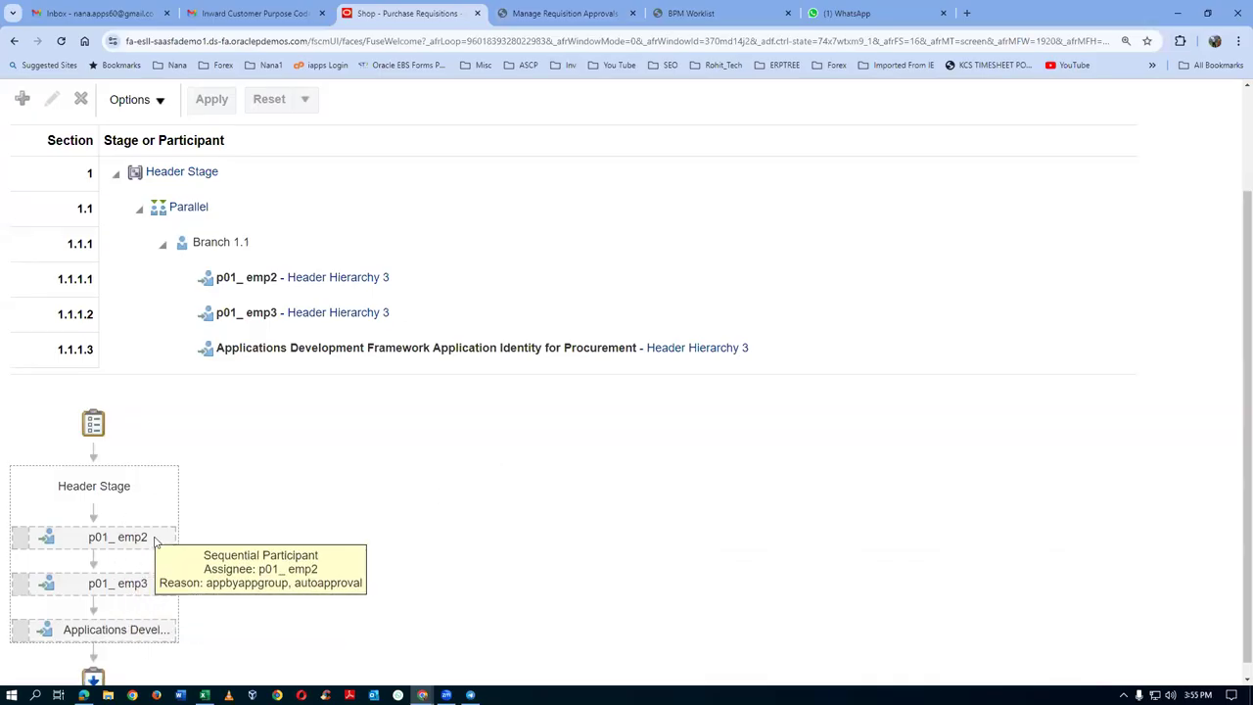
Step: Switch back to Manage Requisition Approvals, review the Header Hierarchy 3 rule list and leave it without saving
left_click(607, 14)
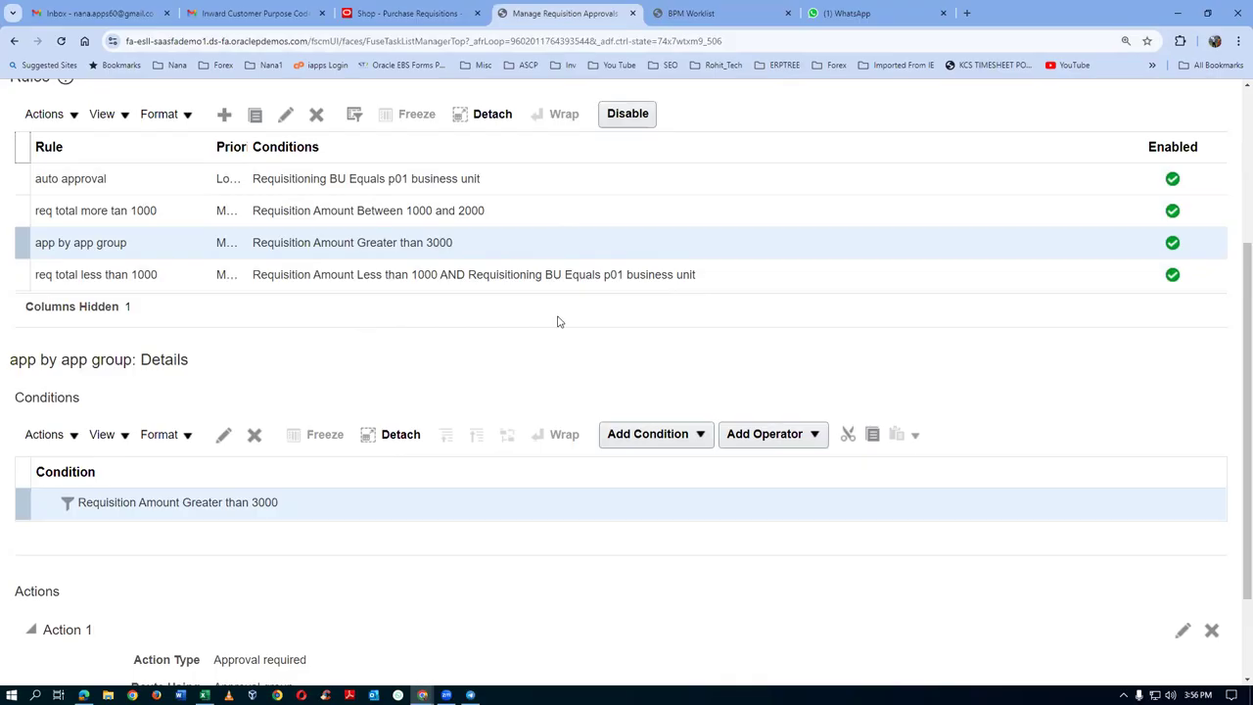
scroll(573, 324, "up", 3)
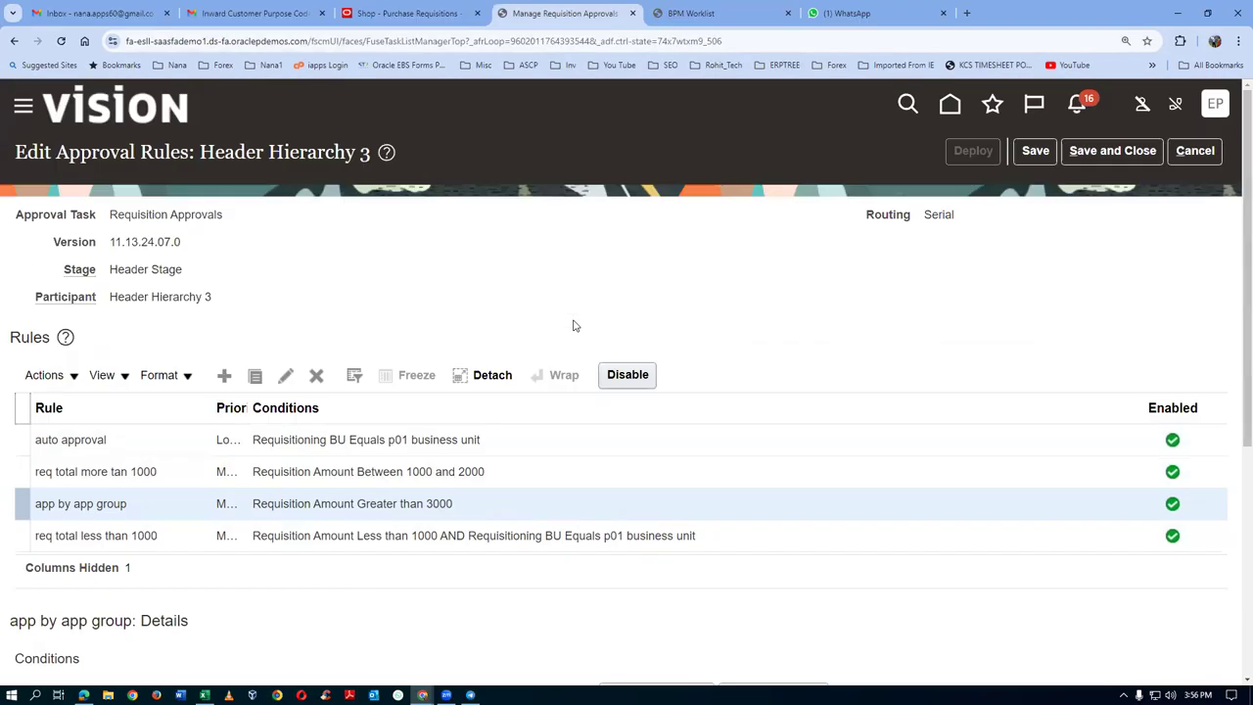
left_click_drag(214, 154, 326, 151)
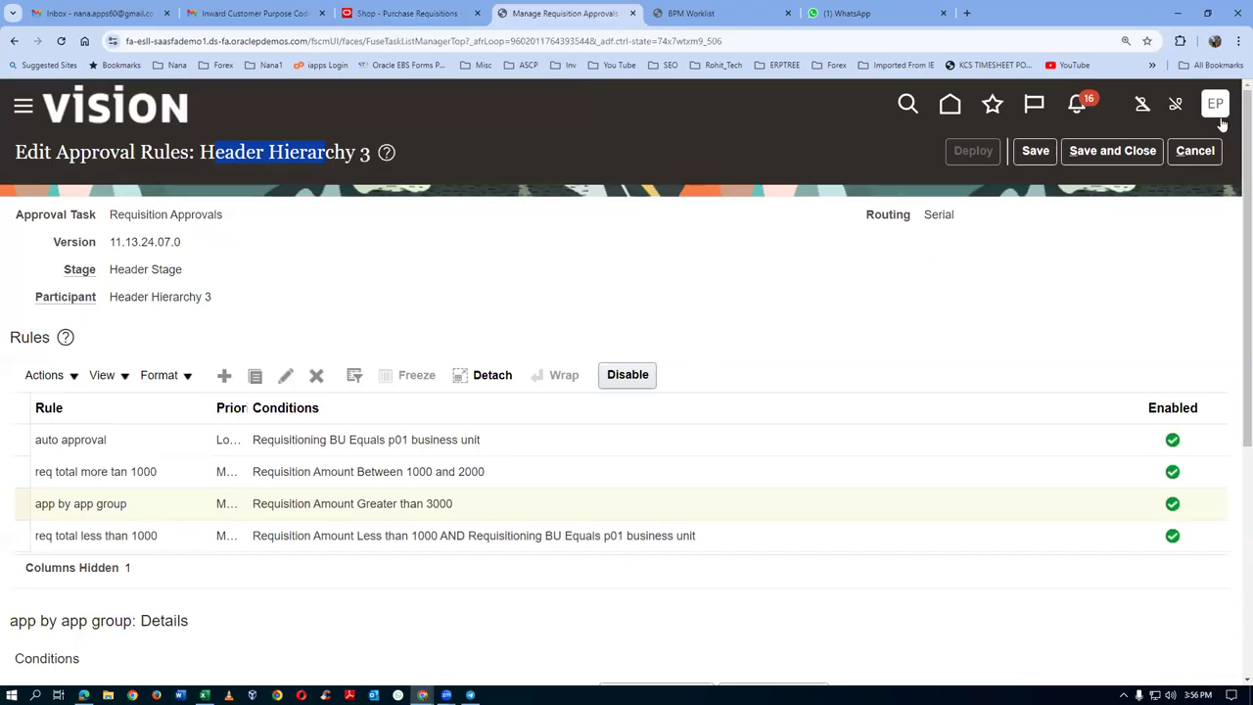
left_click(1195, 151)
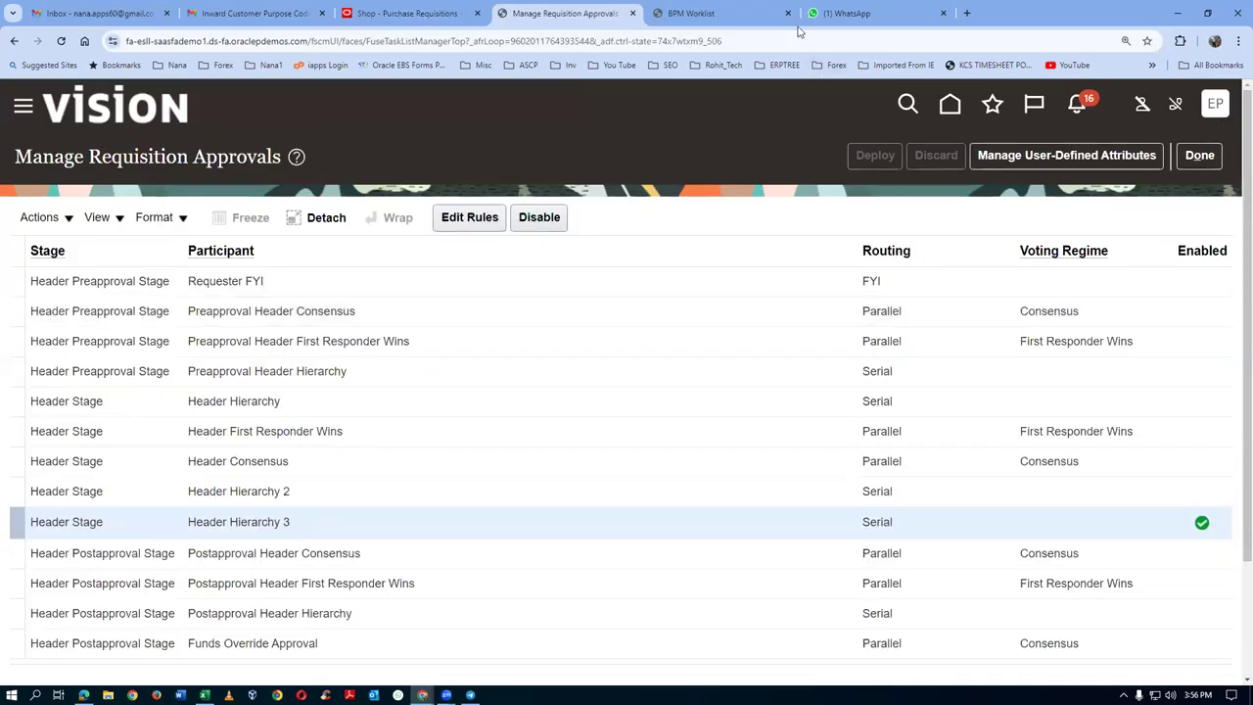